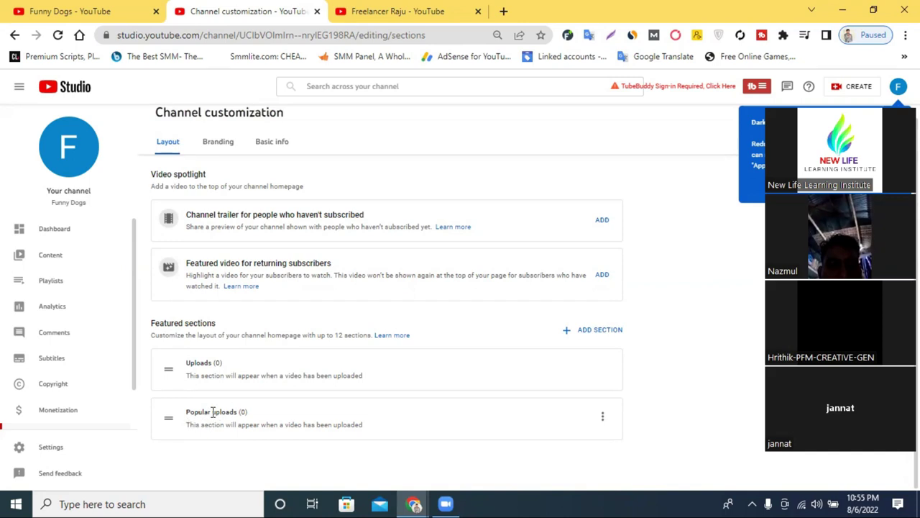
Browse the other creator's channel rows, then open Studio's ADD SECTION list of section types
{"action": "left_click", "coordinate": [394, 11]}
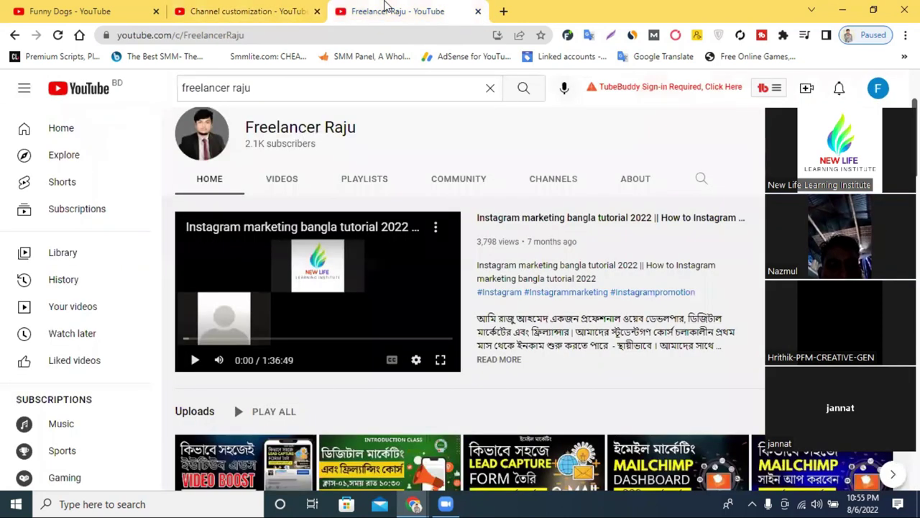
{"action": "scroll", "coordinate": [481, 230], "scroll_direction": "down", "scroll_amount": 3}
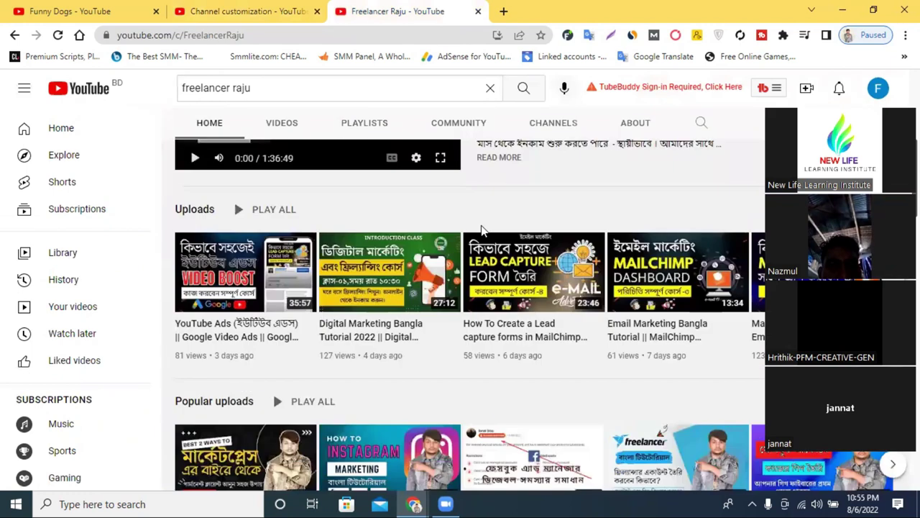
{"action": "scroll", "coordinate": [480, 233], "scroll_direction": "down", "scroll_amount": 5}
{"action": "left_click_drag", "start_coordinate": [184, 257], "coordinate": [646, 273]}
{"action": "left_click", "coordinate": [647, 274]}
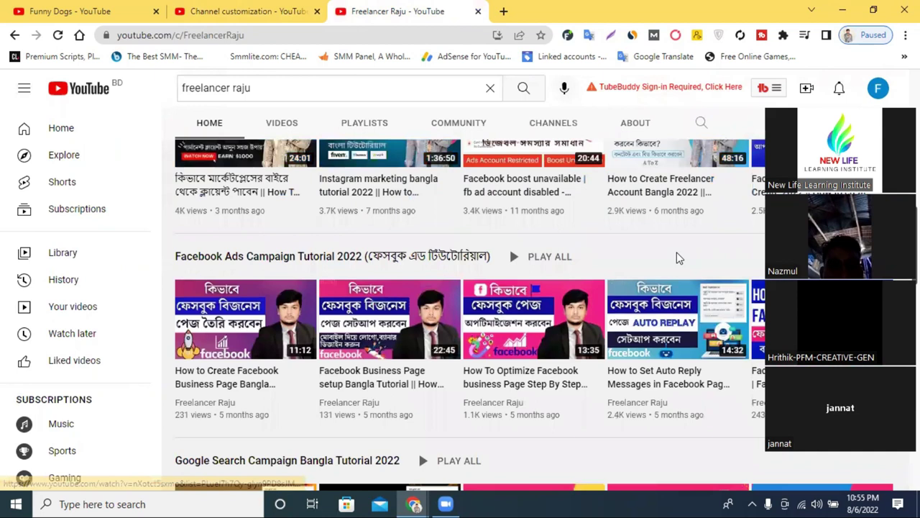
{"action": "left_click_drag", "start_coordinate": [169, 258], "coordinate": [202, 255]}
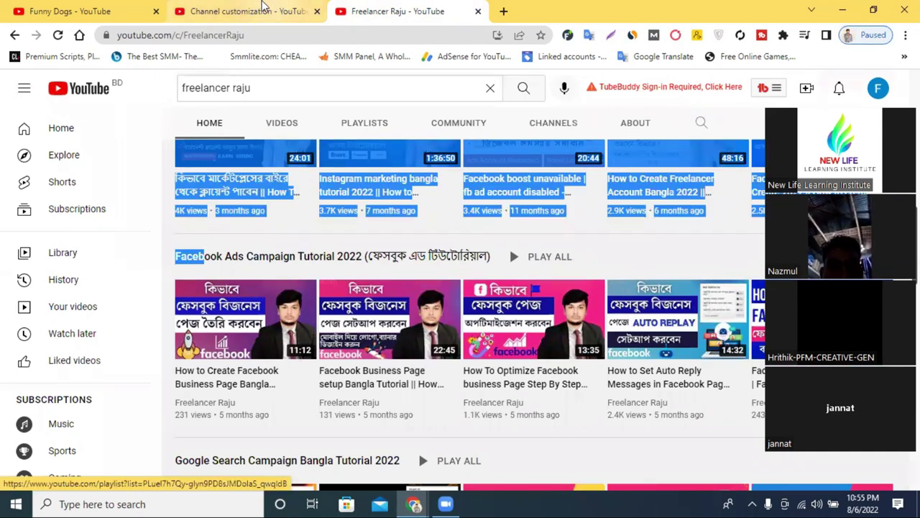
{"action": "left_click", "coordinate": [248, 11]}
{"action": "left_click", "coordinate": [588, 332]}
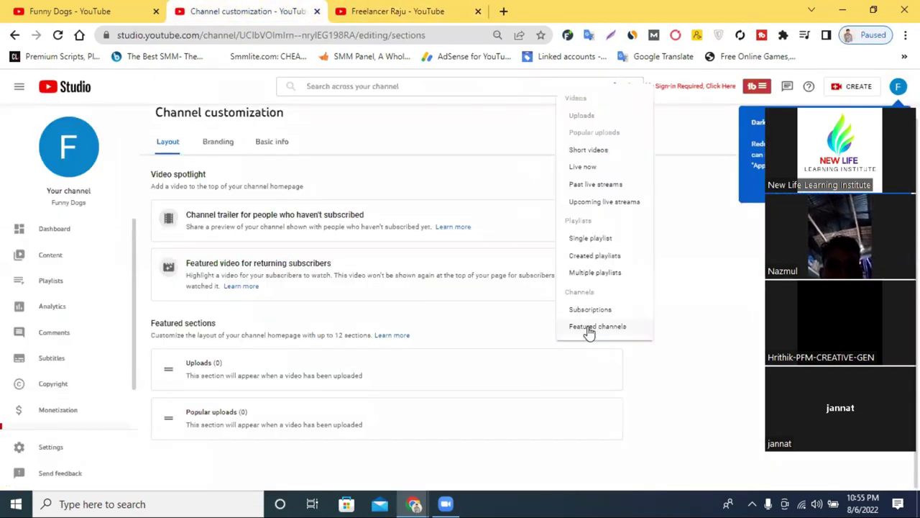
Back out of a Single playlist section and add a Created playlists section instead
{"action": "left_click", "coordinate": [608, 241]}
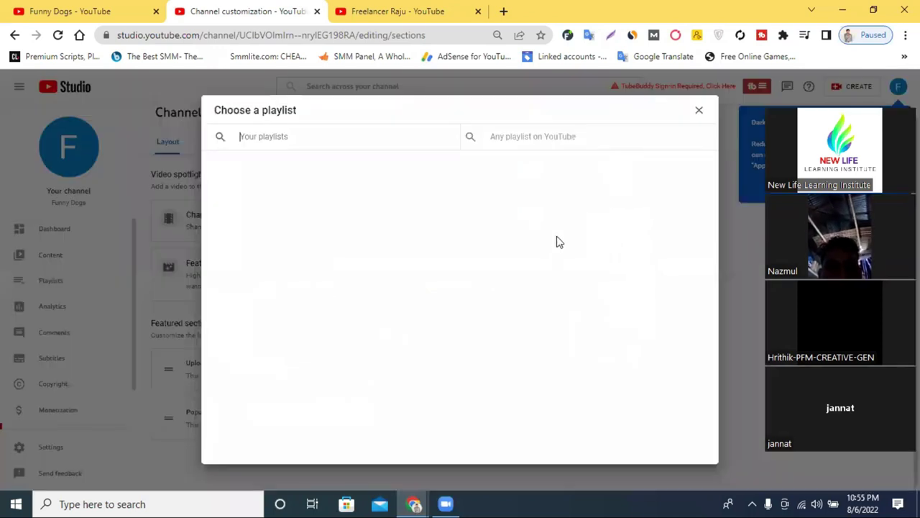
{"action": "left_click", "coordinate": [698, 112]}
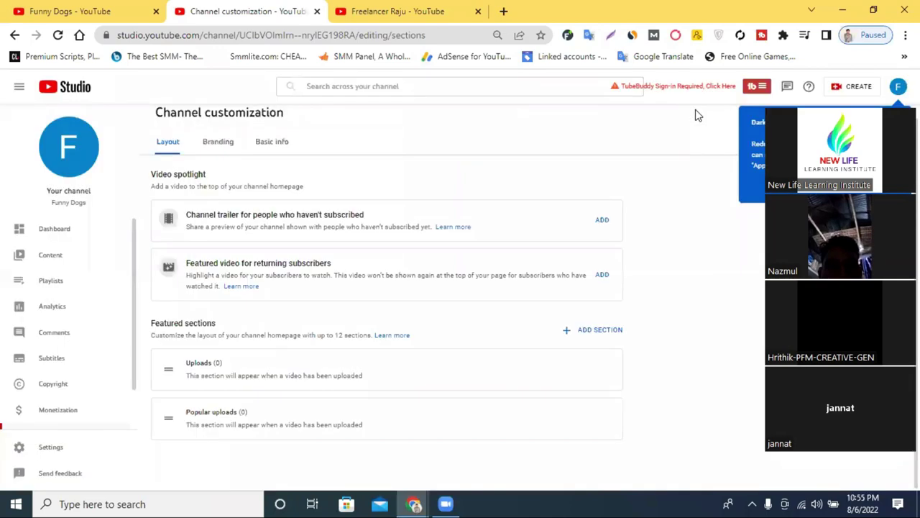
{"action": "left_click", "coordinate": [601, 330]}
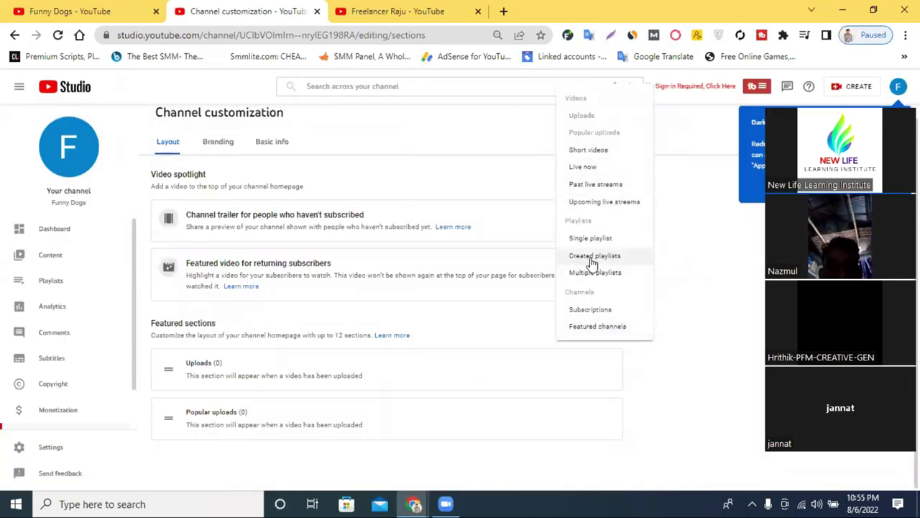
{"action": "left_click", "coordinate": [591, 255]}
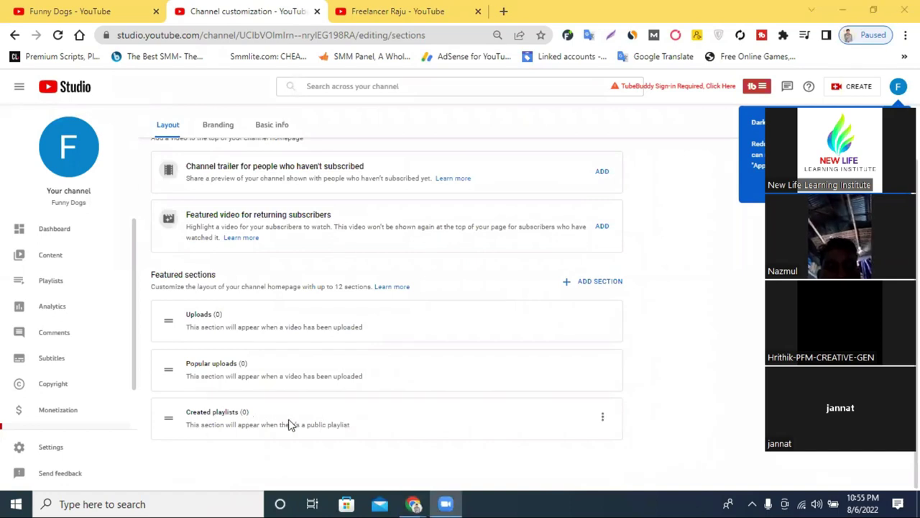
Try the Single playlist section twice more without picking one, then review the layout
{"action": "left_click", "coordinate": [580, 286]}
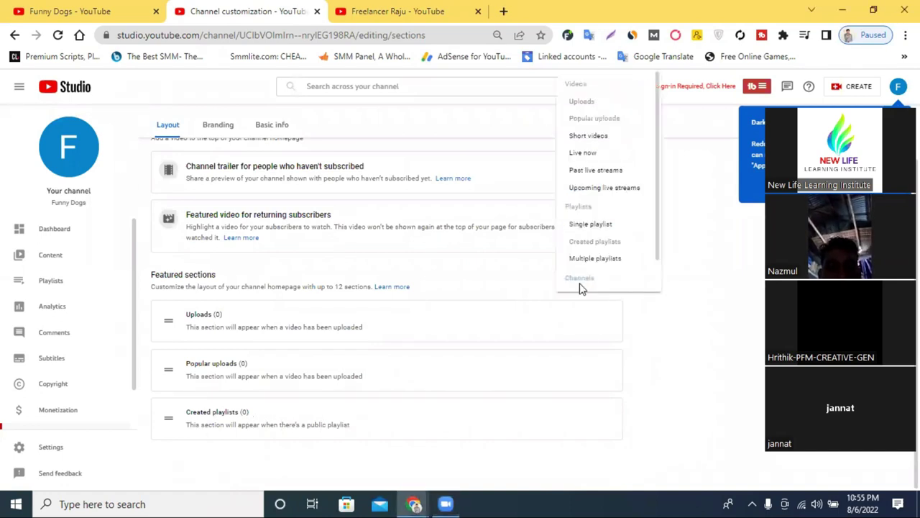
{"action": "left_click", "coordinate": [585, 226]}
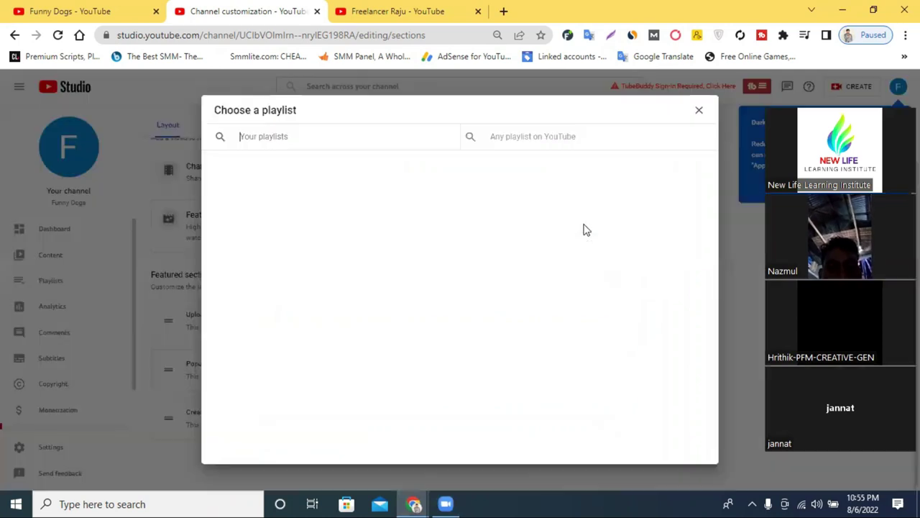
{"action": "left_click", "coordinate": [698, 109]}
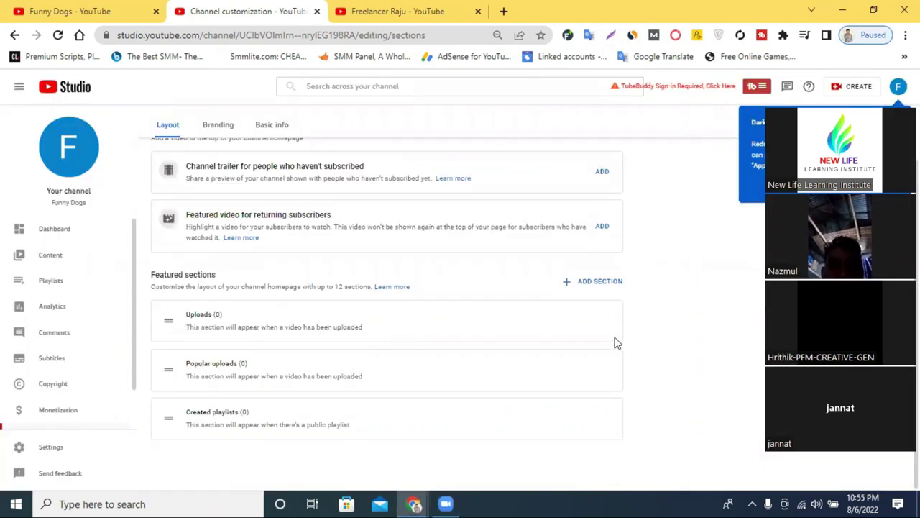
{"action": "left_click", "coordinate": [575, 289]}
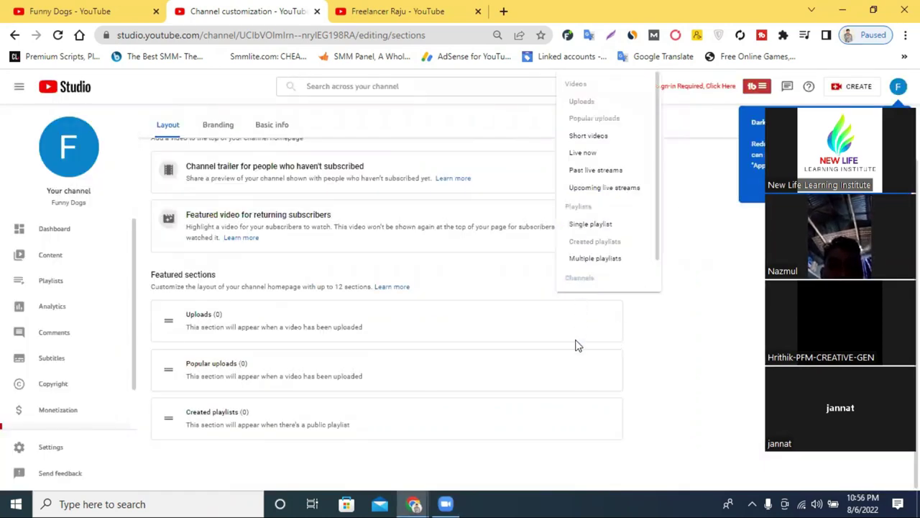
{"action": "left_click", "coordinate": [590, 225]}
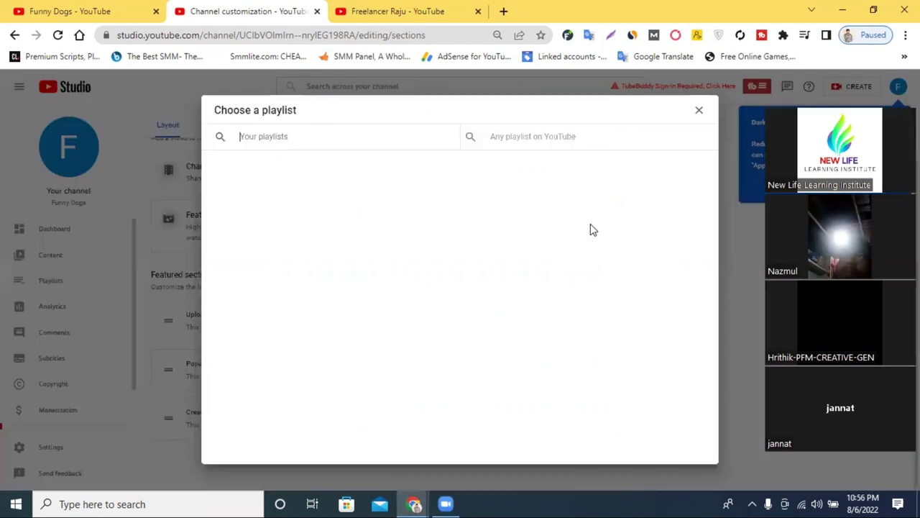
{"action": "left_click", "coordinate": [698, 109]}
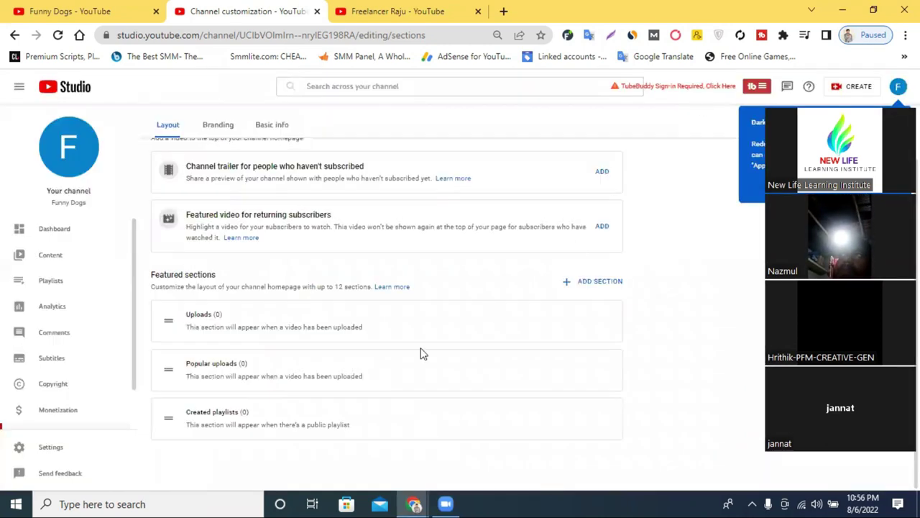
{"action": "scroll", "coordinate": [423, 353], "scroll_direction": "up", "scroll_amount": 1}
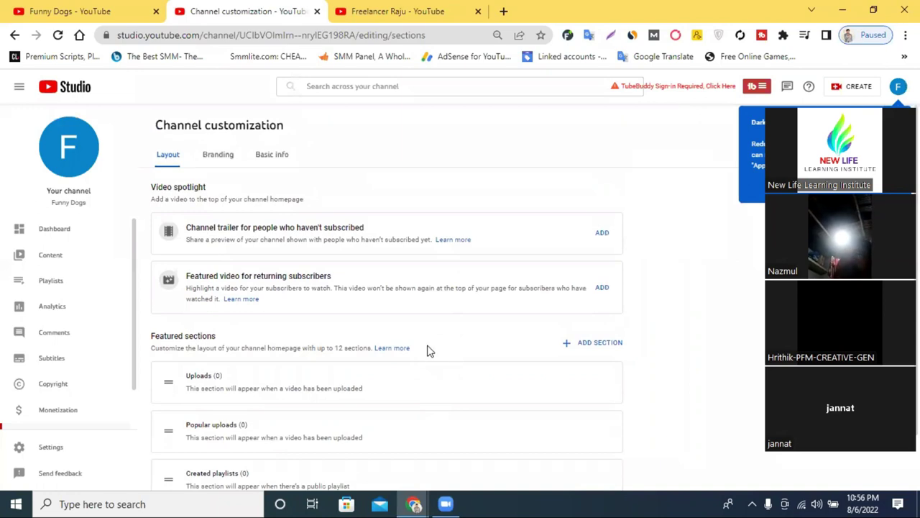
{"action": "scroll", "coordinate": [427, 350], "scroll_direction": "down", "scroll_amount": 1}
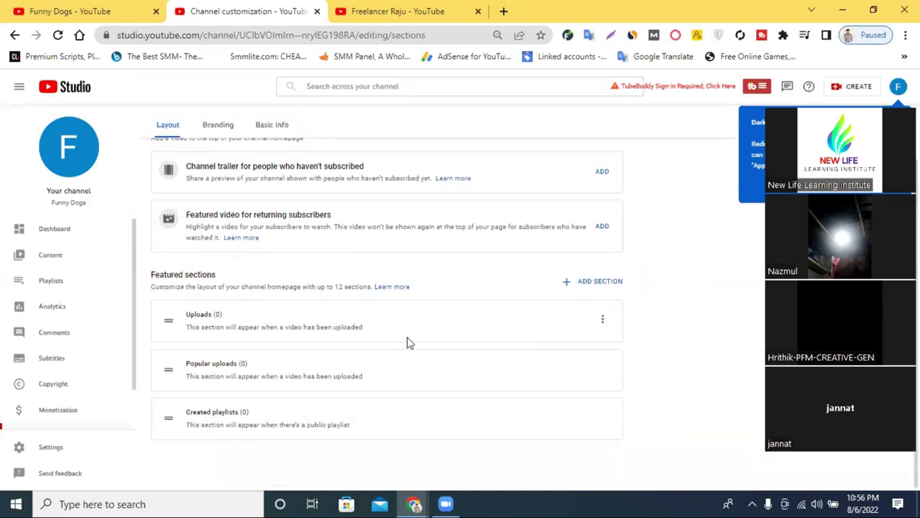
{"action": "scroll", "coordinate": [216, 306], "scroll_direction": "up", "scroll_amount": 1}
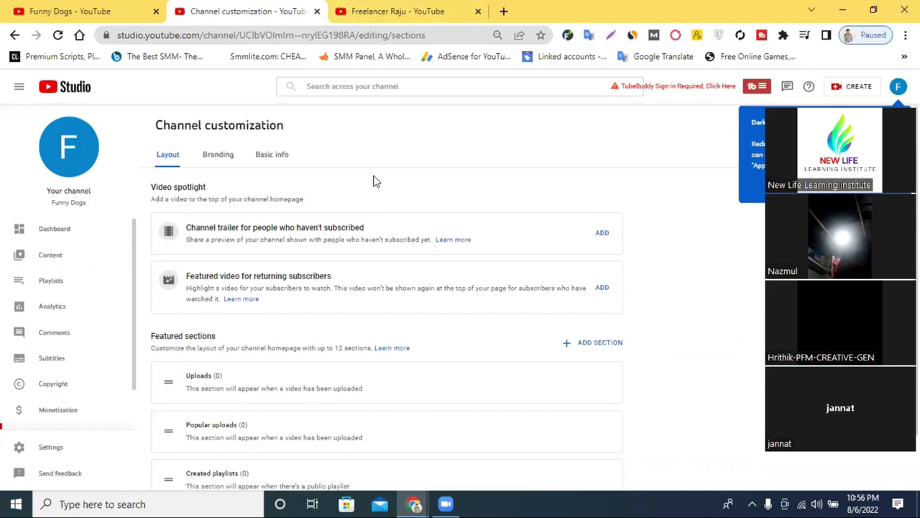
Review the Branding tab's Picture, Banner image and Video watermark, then return to the other creator's channel
{"action": "left_click", "coordinate": [213, 158]}
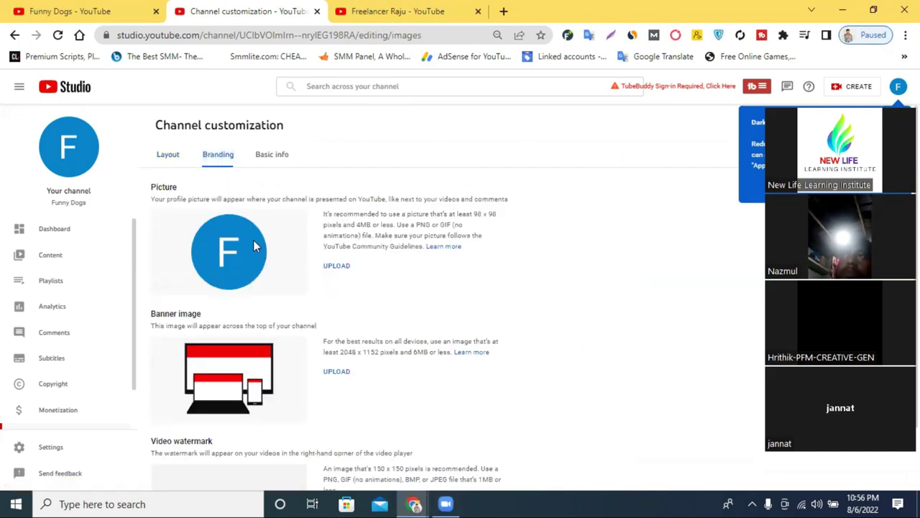
{"action": "scroll", "coordinate": [234, 357], "scroll_direction": "down", "scroll_amount": 1}
{"action": "scroll", "coordinate": [233, 357], "scroll_direction": "down", "scroll_amount": 1}
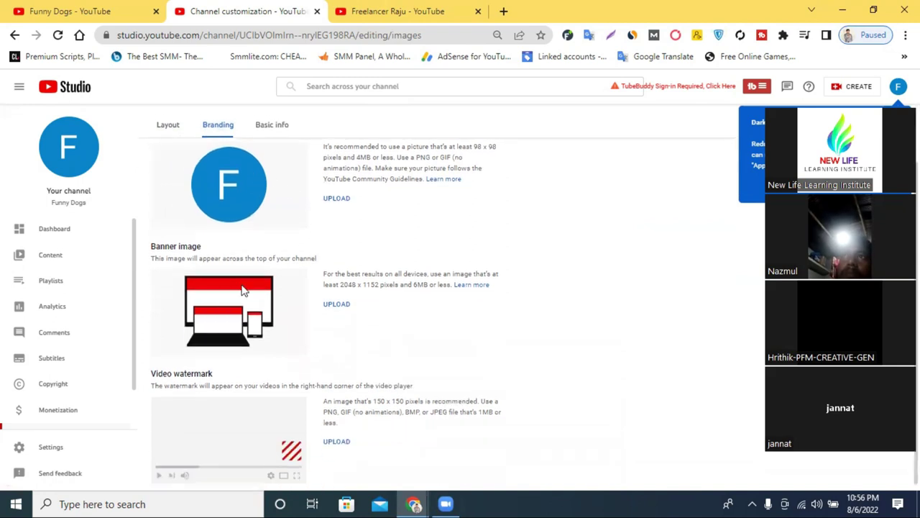
{"action": "scroll", "coordinate": [266, 309], "scroll_direction": "up", "scroll_amount": 1}
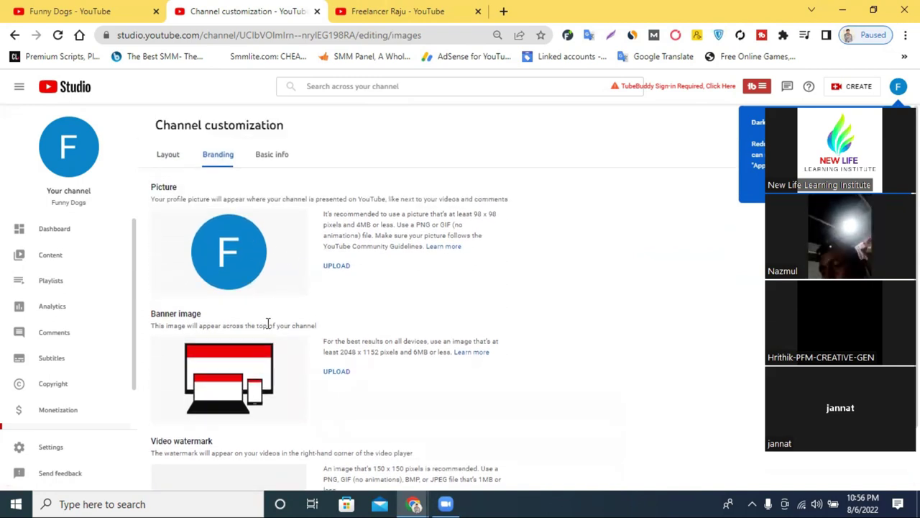
{"action": "scroll", "coordinate": [267, 323], "scroll_direction": "down", "scroll_amount": 1}
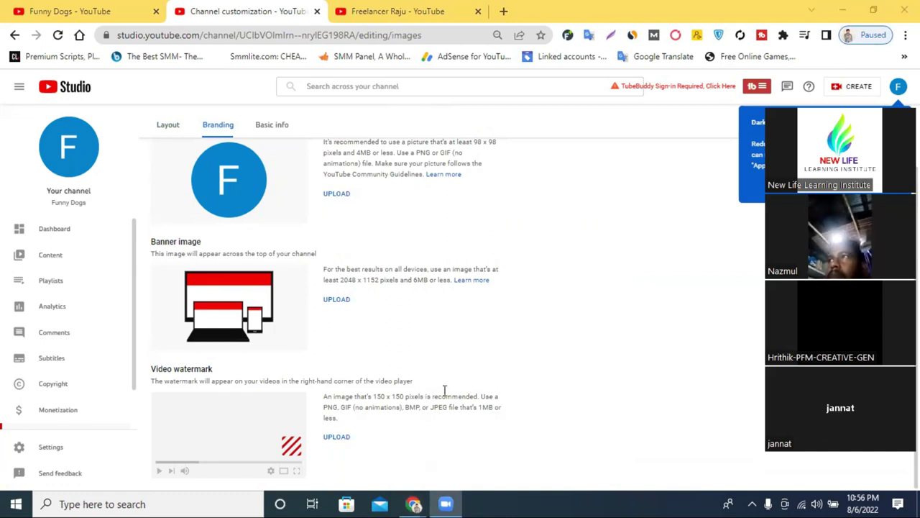
{"action": "scroll", "coordinate": [312, 355], "scroll_direction": "up", "scroll_amount": 2}
{"action": "left_click", "coordinate": [364, 11]}
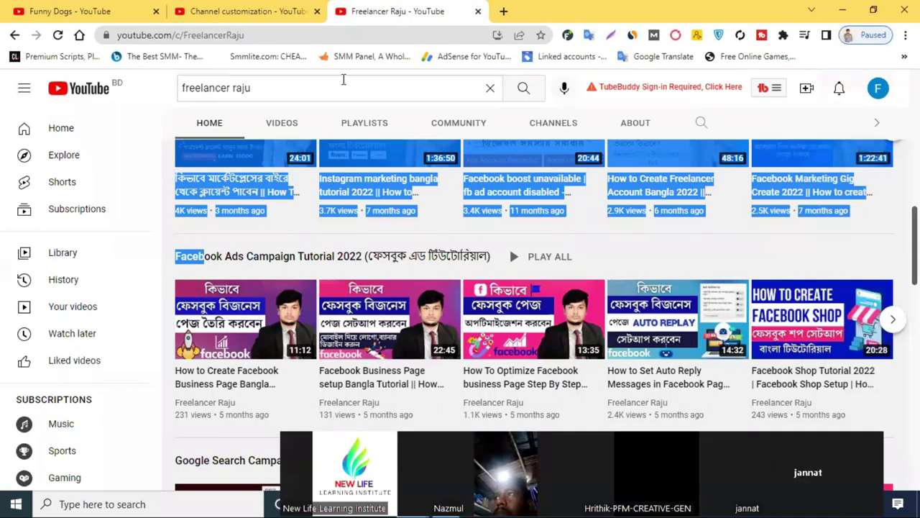
Search YouTube for 'rz photo', open the RZ Photo Editing channel and play its first upload
{"action": "left_click", "coordinate": [304, 88]}
{"action": "type", "text": "rz"}
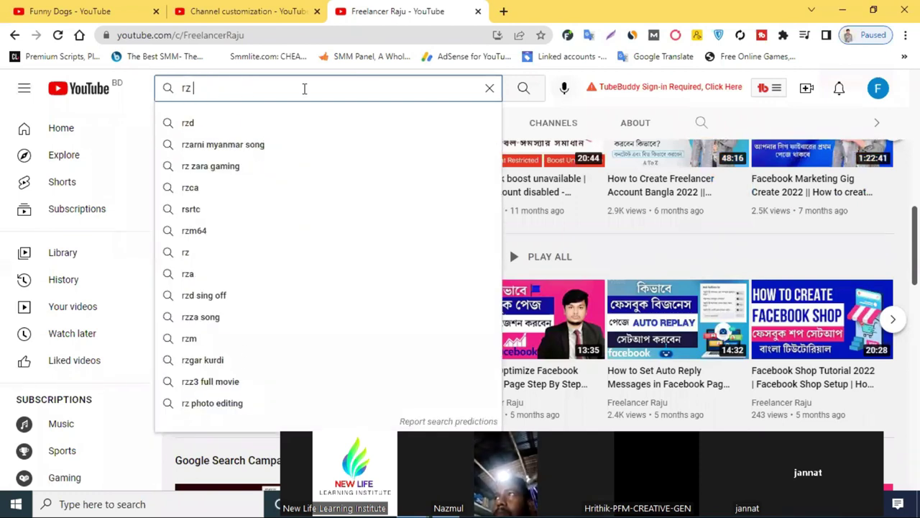
{"action": "type", "text": " pho"}
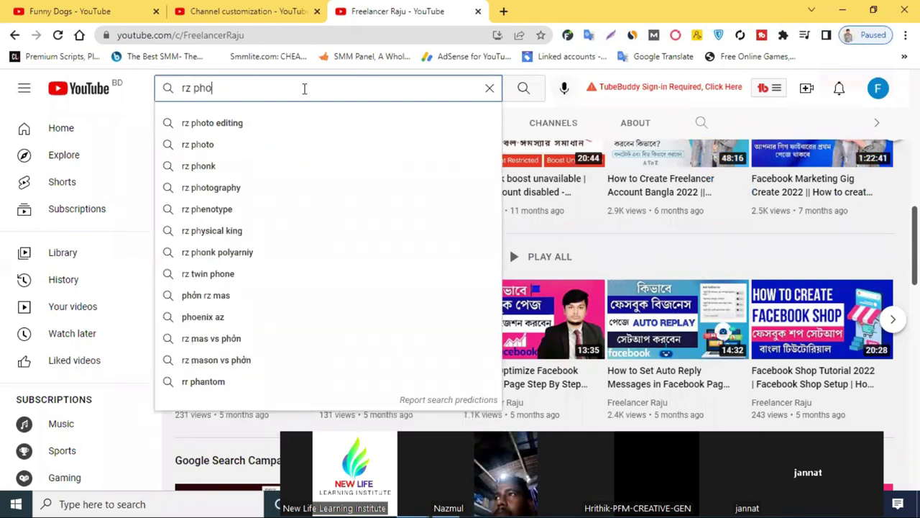
{"action": "type", "text": "to"}
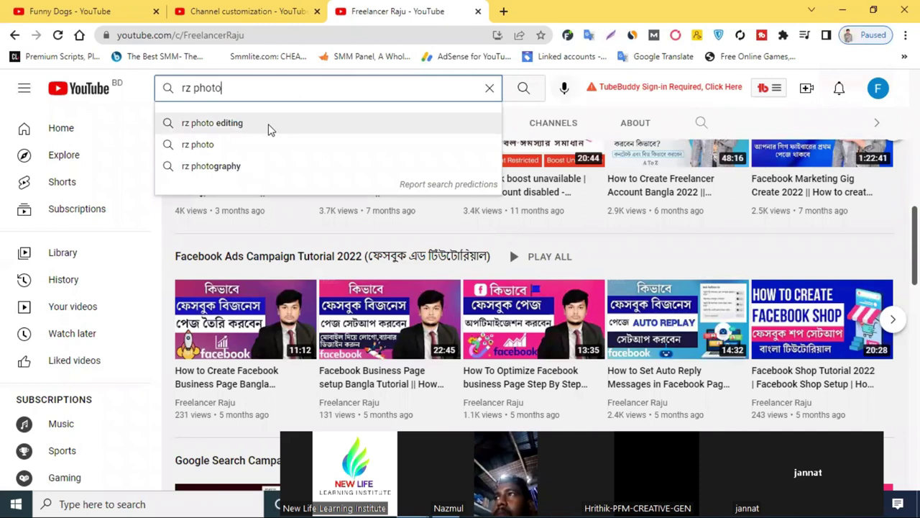
{"action": "left_click", "coordinate": [267, 124]}
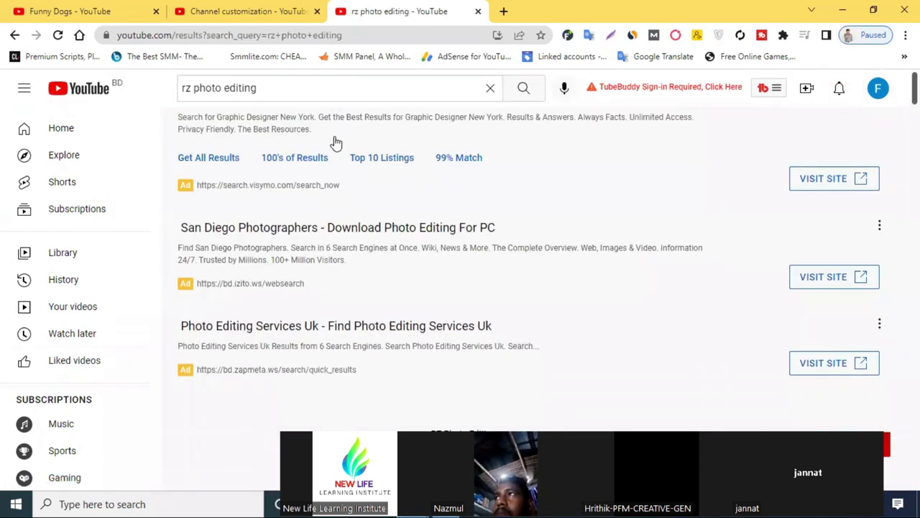
{"action": "left_click", "coordinate": [460, 163]}
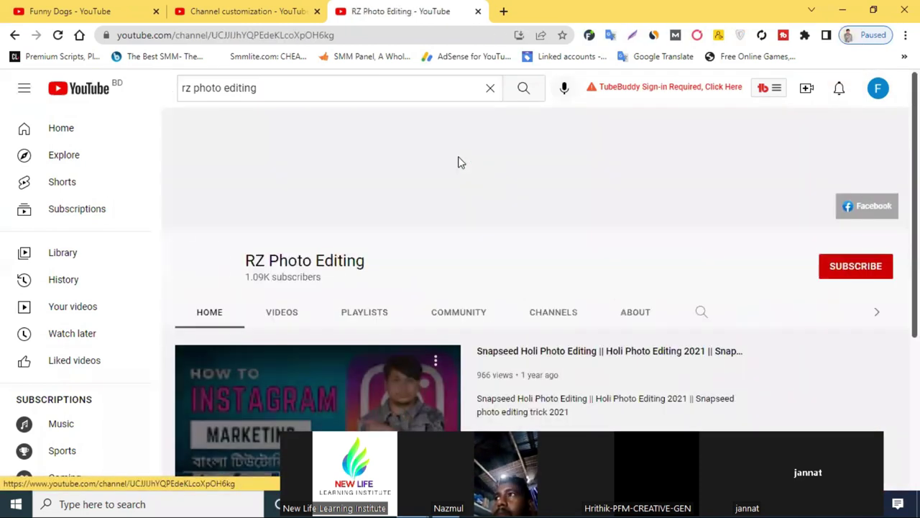
{"action": "scroll", "coordinate": [458, 162], "scroll_direction": "down", "scroll_amount": 3}
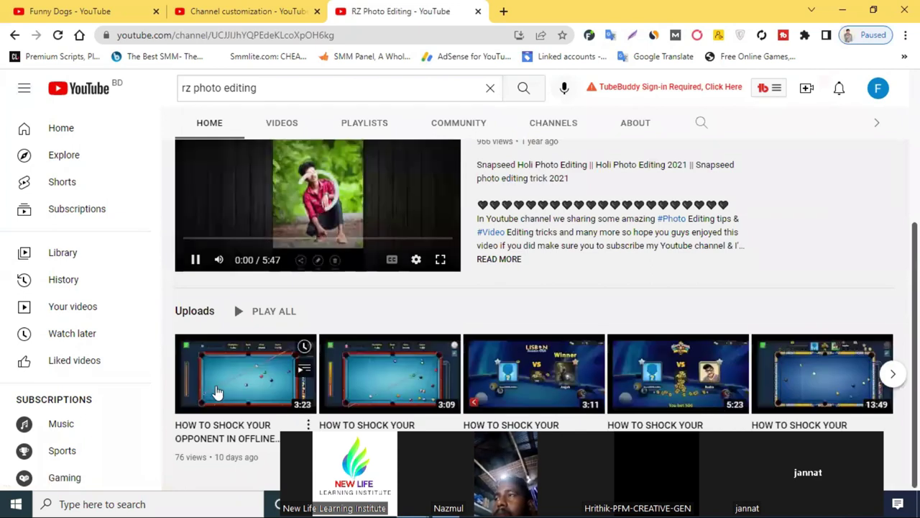
{"action": "left_click", "coordinate": [215, 390]}
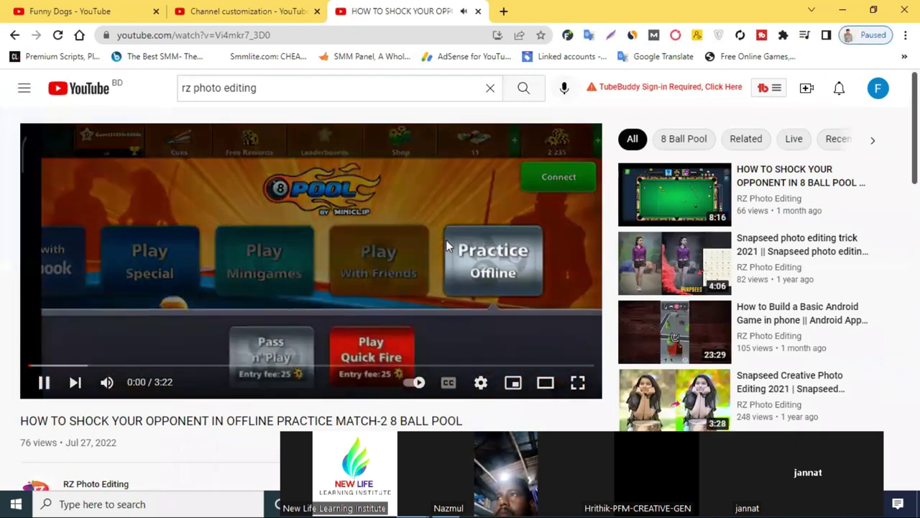
Go back to the RZ Photo Editing channel page, then close its tab to reach Branding
{"action": "left_click", "coordinate": [12, 36]}
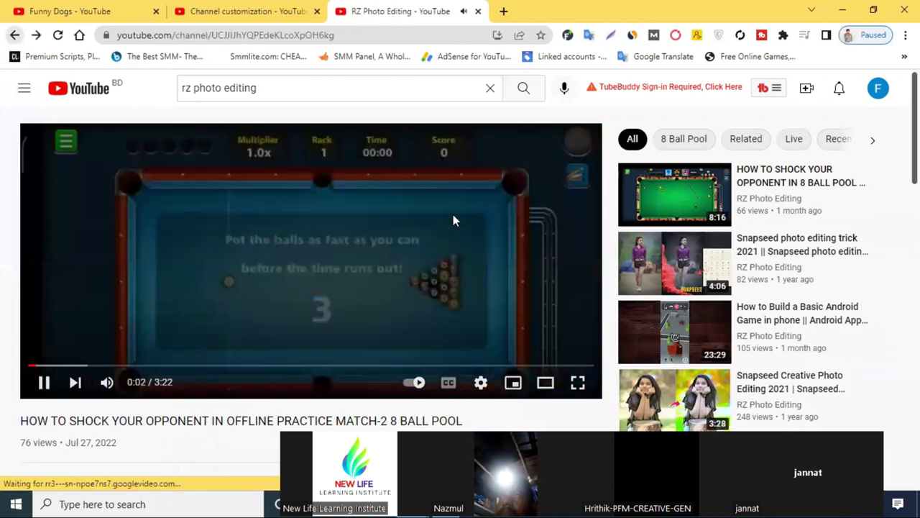
{"action": "scroll", "coordinate": [431, 237], "scroll_direction": "down", "scroll_amount": 3}
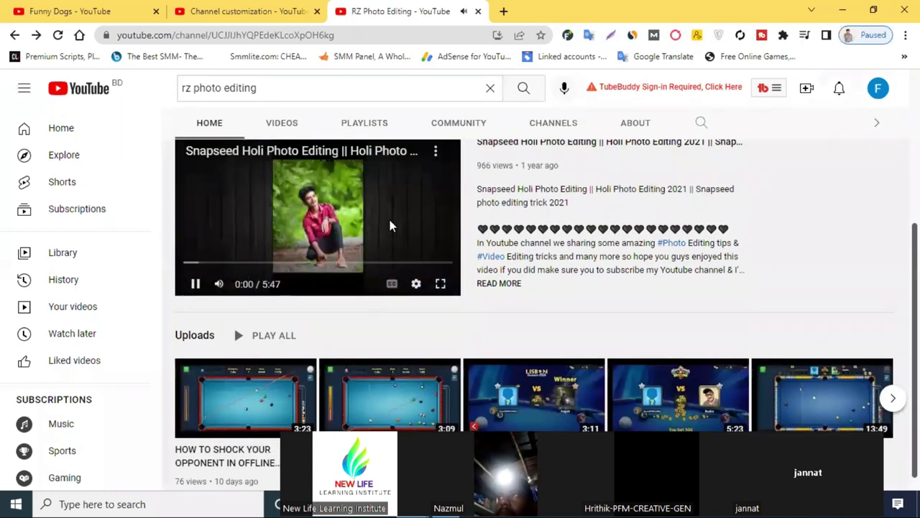
{"action": "scroll", "coordinate": [396, 251], "scroll_direction": "up", "scroll_amount": 2}
{"action": "scroll", "coordinate": [406, 291], "scroll_direction": "down", "scroll_amount": 2}
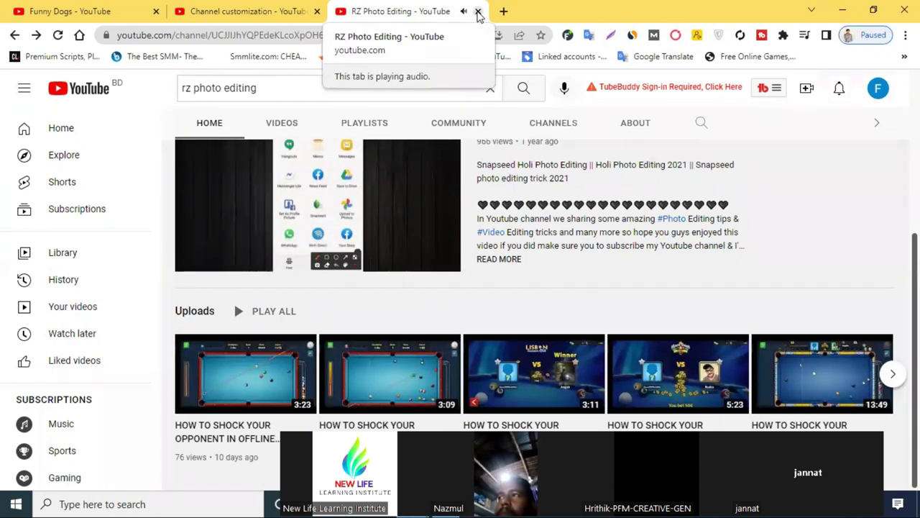
{"action": "left_click", "coordinate": [478, 11]}
{"action": "scroll", "coordinate": [604, 313], "scroll_direction": "down", "scroll_amount": 1}
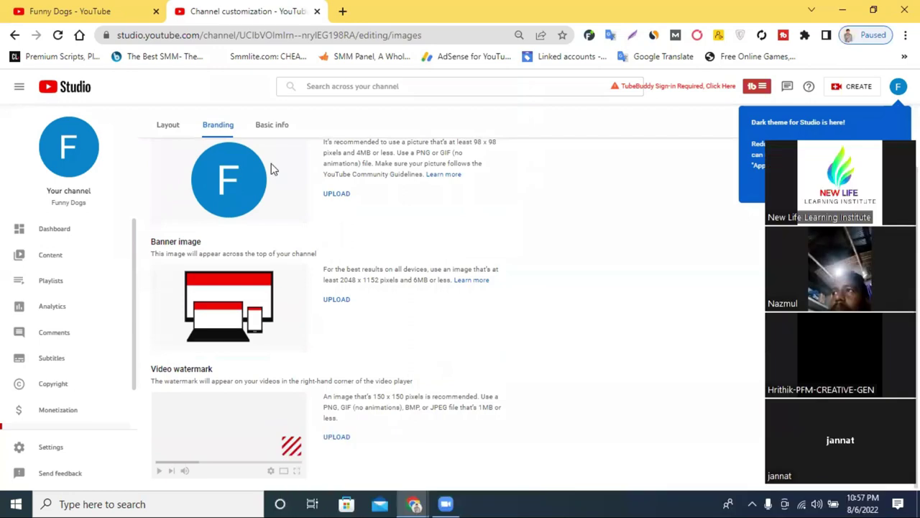
{"action": "scroll", "coordinate": [237, 205], "scroll_direction": "up", "scroll_amount": 1}
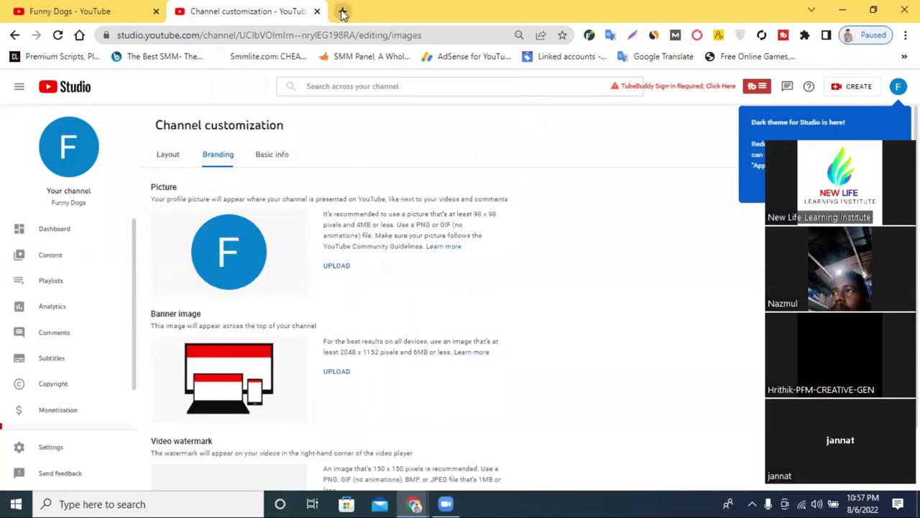
Open canva.com in a new tab, browse Recent designs, then return to Channel customization
{"action": "left_click", "coordinate": [342, 11]}
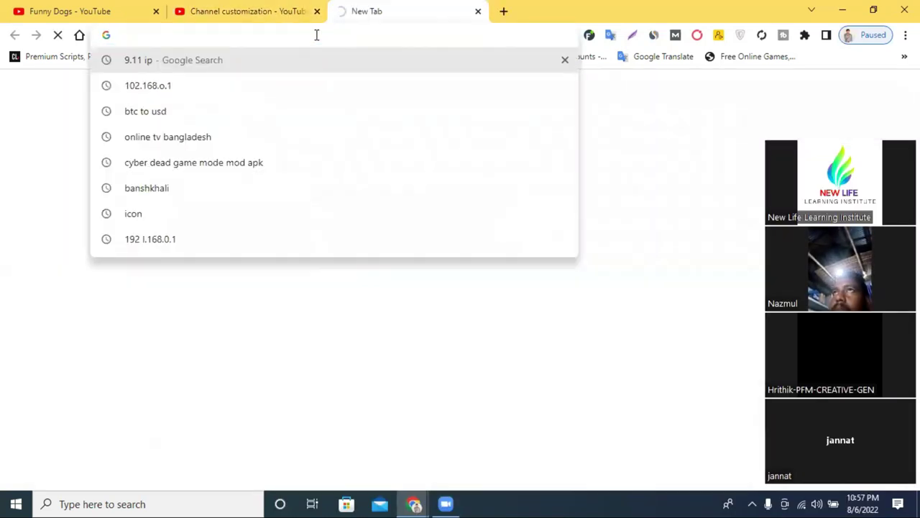
{"action": "type", "text": "ca"}
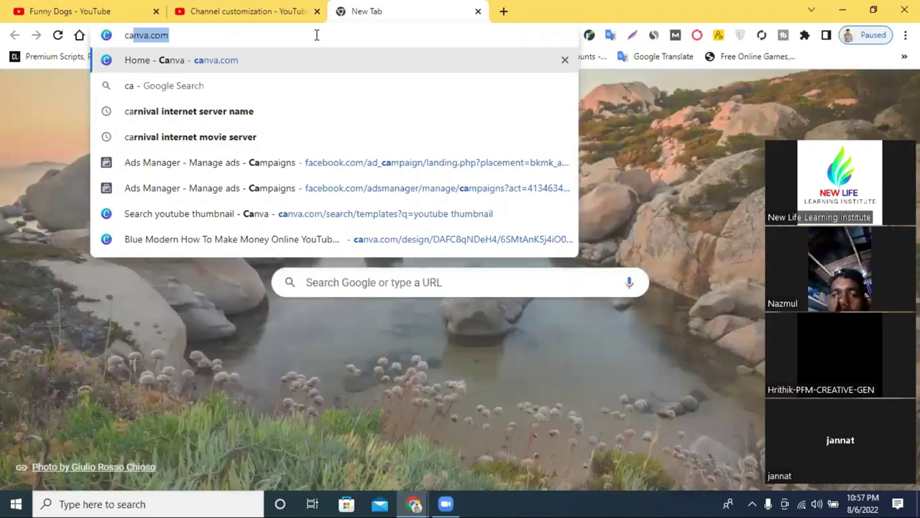
{"action": "key", "text": "Return"}
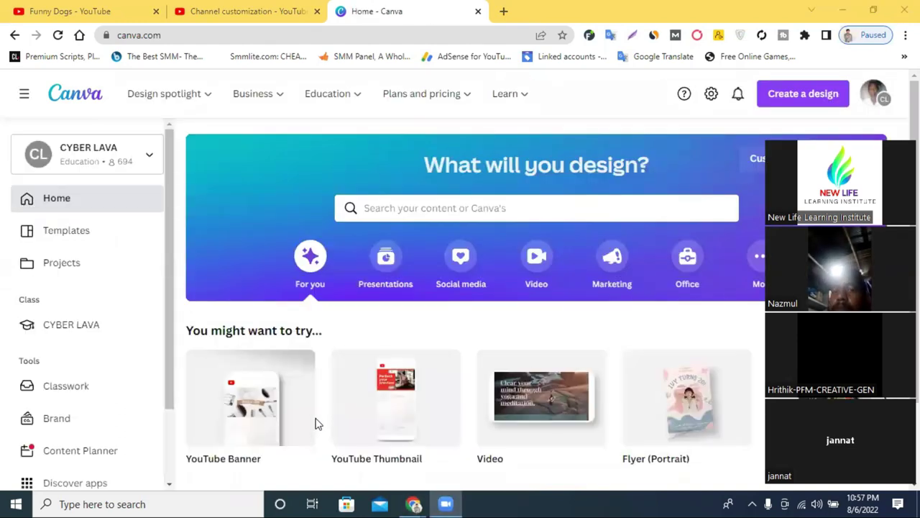
{"action": "scroll", "coordinate": [417, 320], "scroll_direction": "down", "scroll_amount": 2}
{"action": "scroll", "coordinate": [421, 321], "scroll_direction": "down", "scroll_amount": 3}
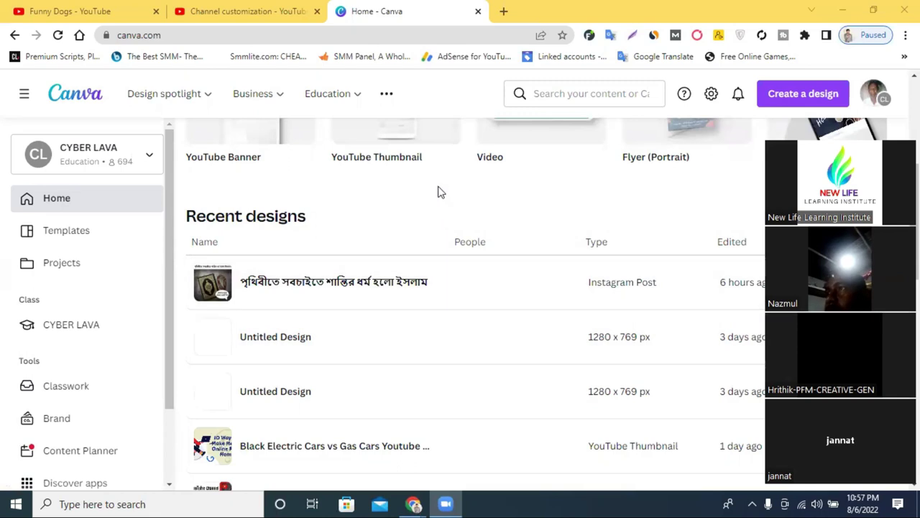
{"action": "left_click", "coordinate": [538, 91]}
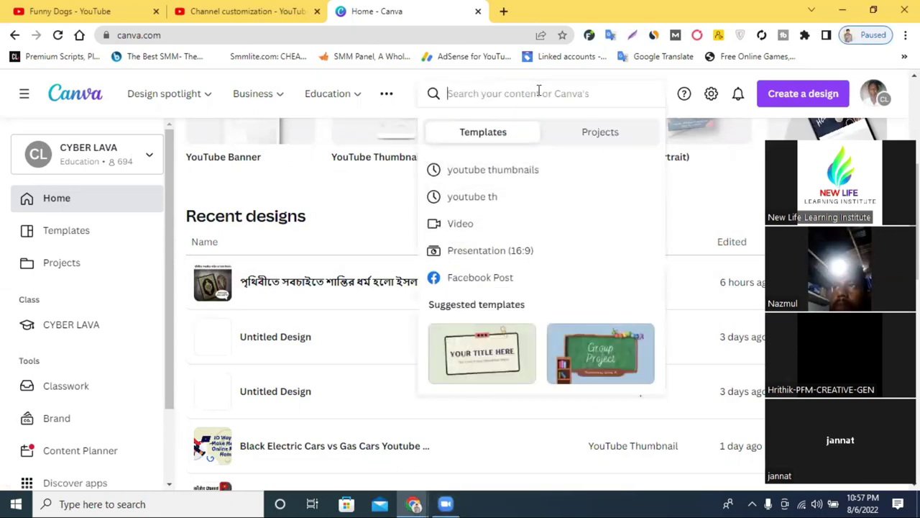
{"action": "left_click", "coordinate": [215, 9]}
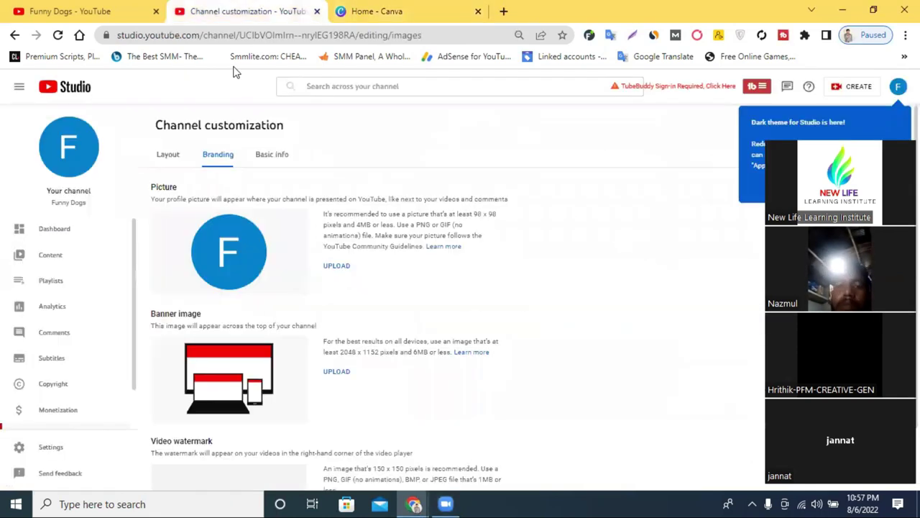
In a new tab, run a Google search for 'youtube logo size'
{"action": "left_click", "coordinate": [394, 10]}
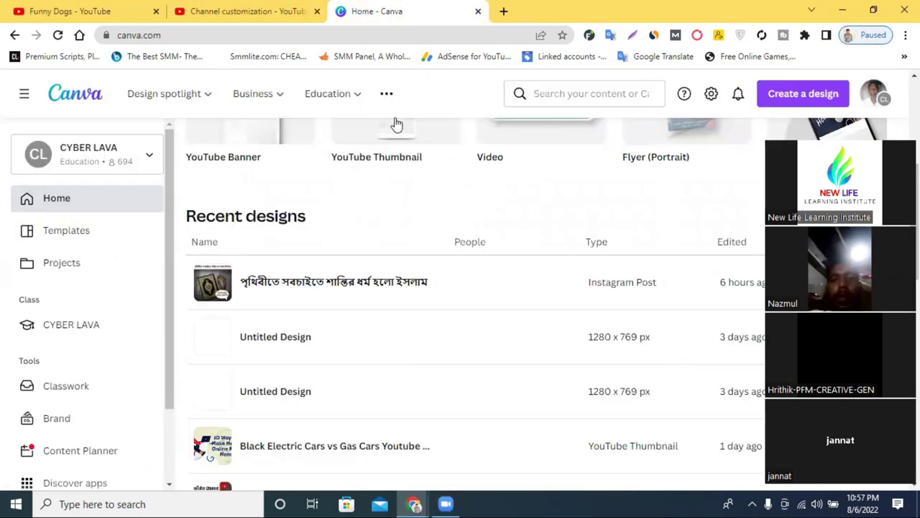
{"action": "left_click", "coordinate": [217, 7]}
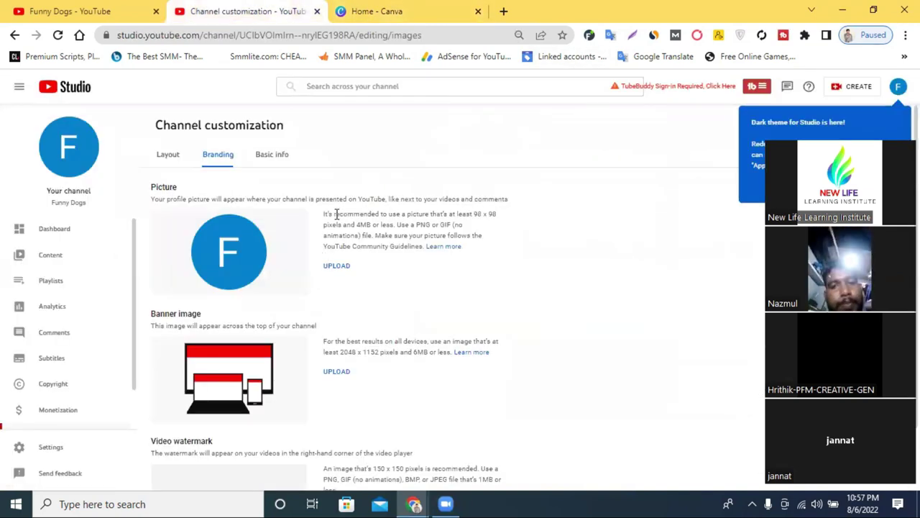
{"action": "left_click", "coordinate": [440, 9]}
{"action": "left_click", "coordinate": [506, 12]}
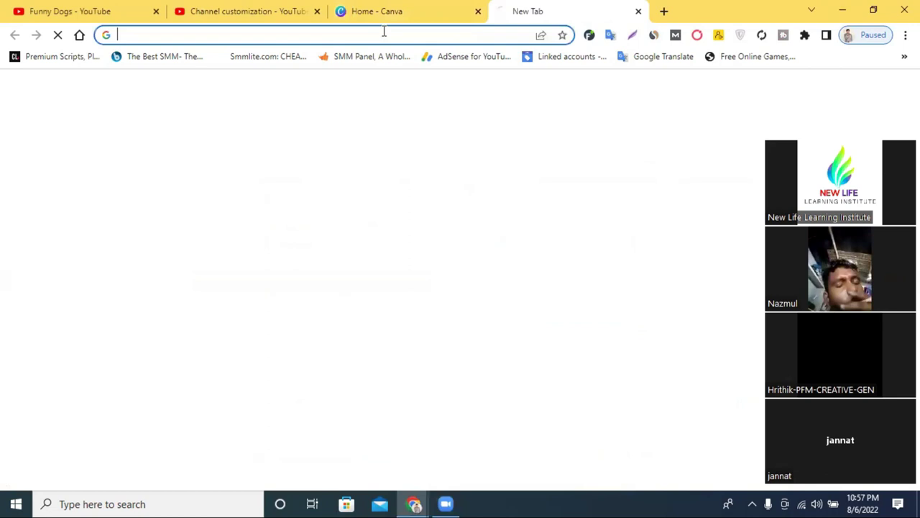
{"action": "type", "text": "yo"}
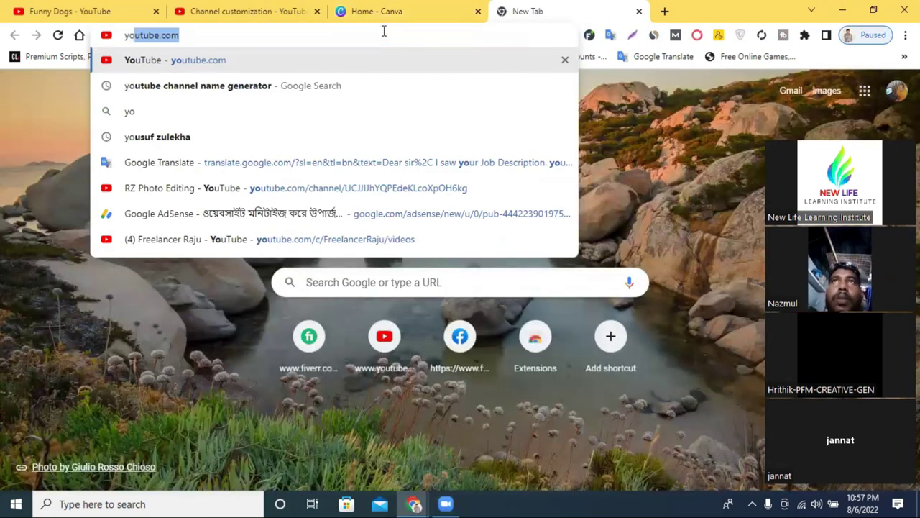
{"action": "type", "text": "utube "}
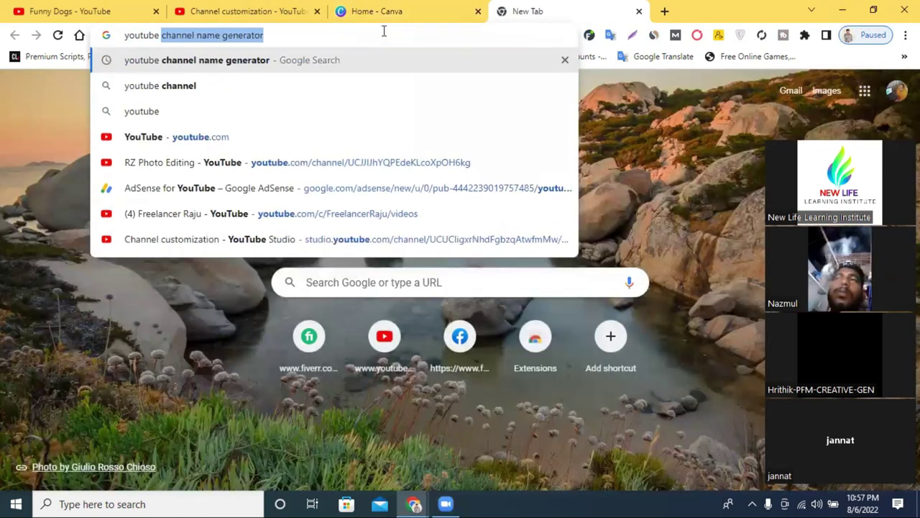
{"action": "type", "text": "logo"}
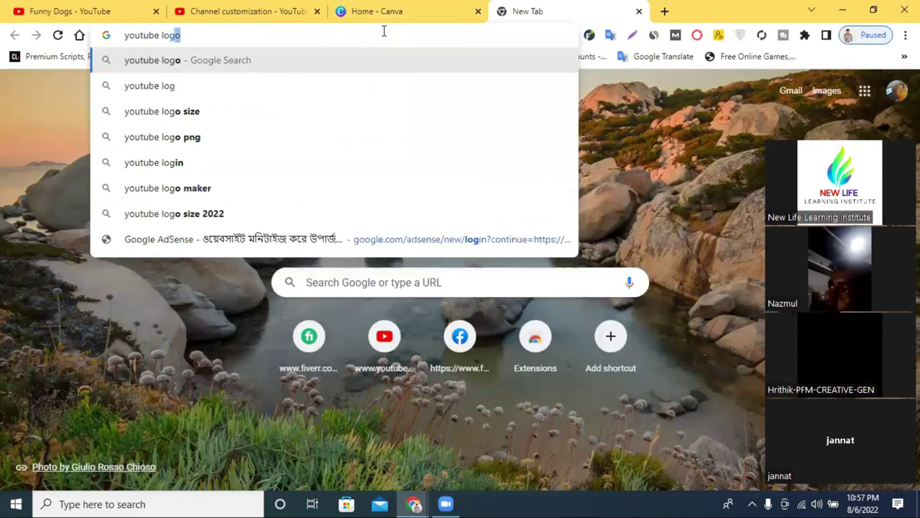
{"action": "left_click", "coordinate": [181, 88]}
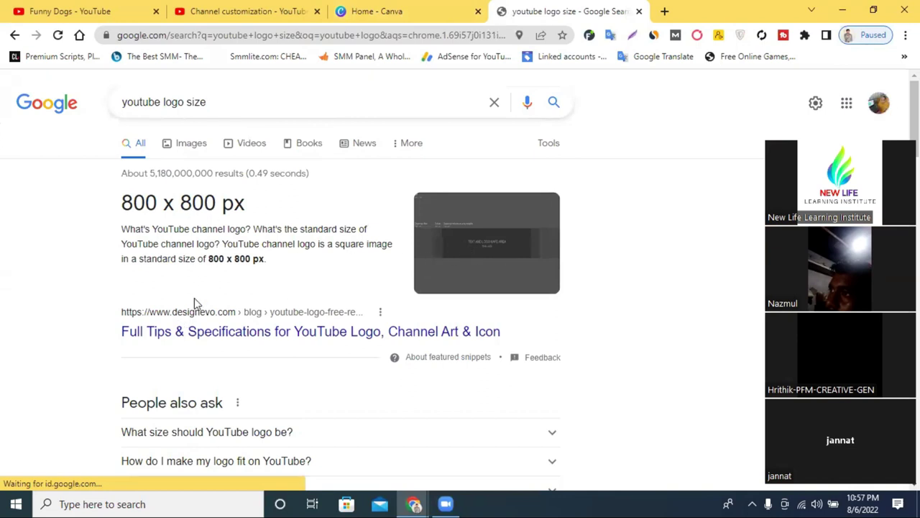
Read the results giving 800 x 800 px and open DesignEvo's YouTube logo article
{"action": "scroll", "coordinate": [429, 201], "scroll_direction": "down", "scroll_amount": 1}
{"action": "scroll", "coordinate": [421, 218], "scroll_direction": "down", "scroll_amount": 3}
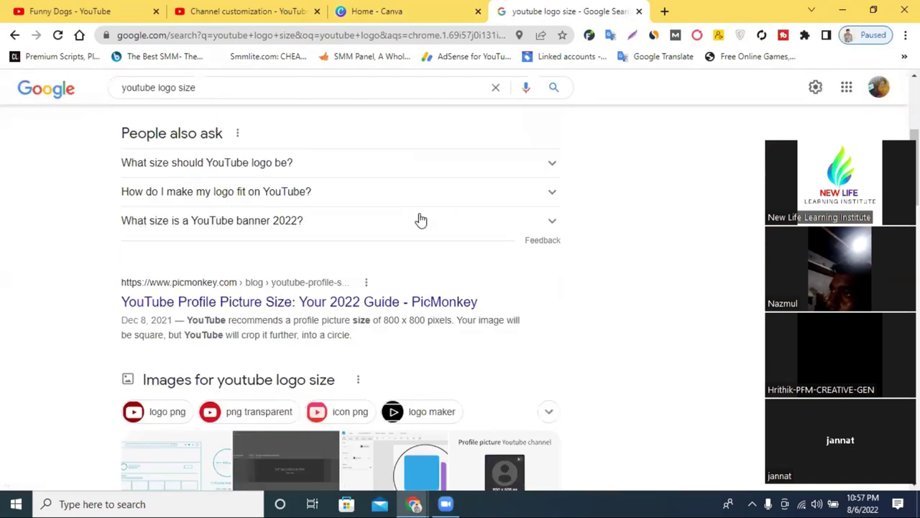
{"action": "scroll", "coordinate": [421, 219], "scroll_direction": "down", "scroll_amount": 6}
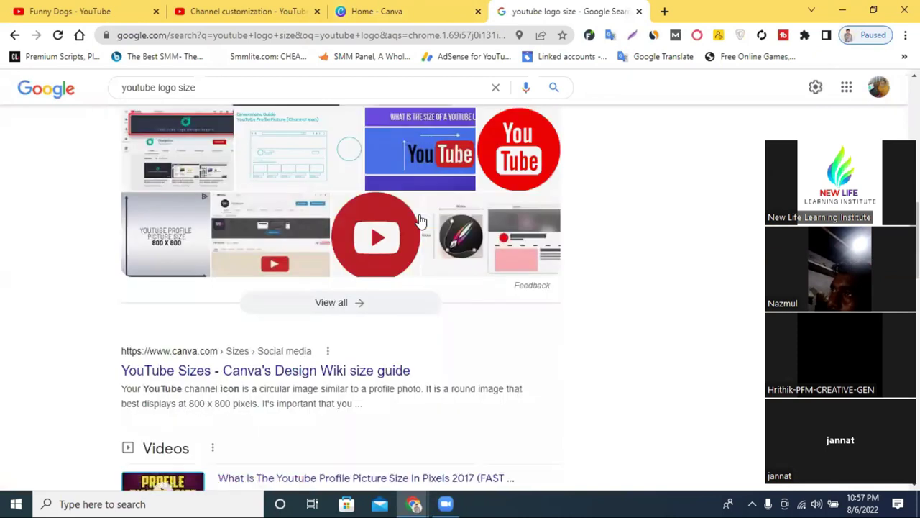
{"action": "scroll", "coordinate": [421, 219], "scroll_direction": "down", "scroll_amount": 3}
{"action": "scroll", "coordinate": [419, 216], "scroll_direction": "up", "scroll_amount": 7}
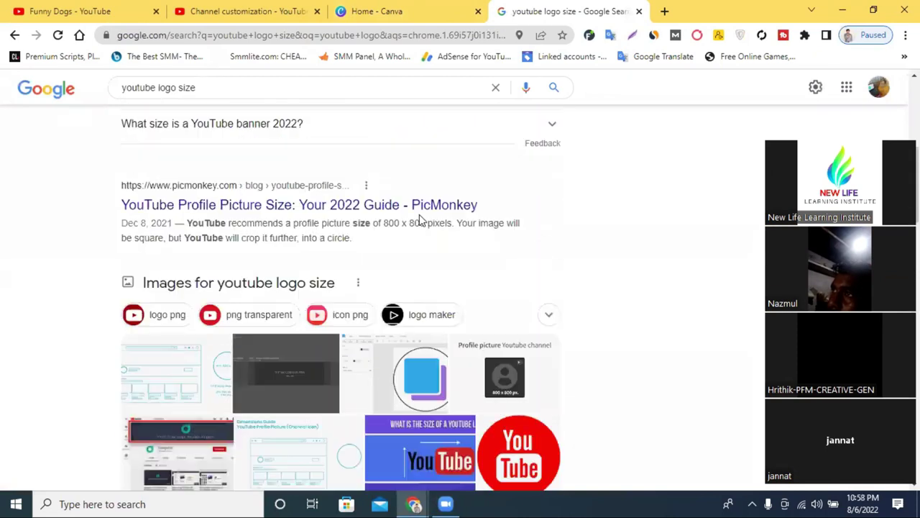
{"action": "scroll", "coordinate": [287, 176], "scroll_direction": "up", "scroll_amount": 4}
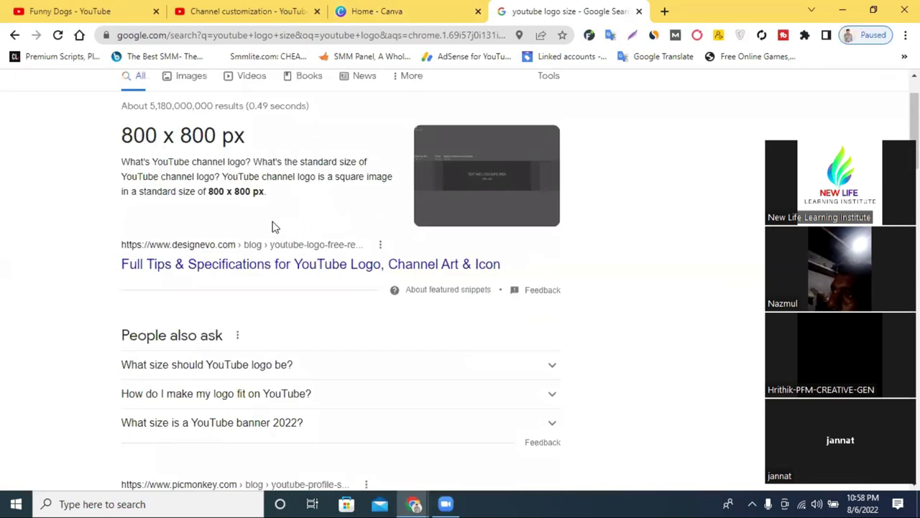
{"action": "left_click", "coordinate": [349, 266]}
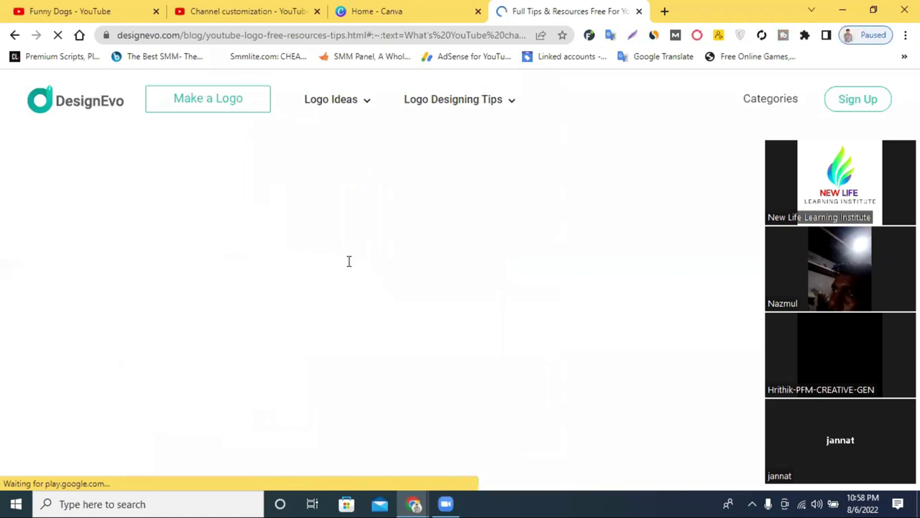
Scroll the DesignEvo article down to section 2.3's video logo examples
{"action": "scroll", "coordinate": [348, 268], "scroll_direction": "down", "scroll_amount": 4}
{"action": "scroll", "coordinate": [348, 268], "scroll_direction": "down", "scroll_amount": 2}
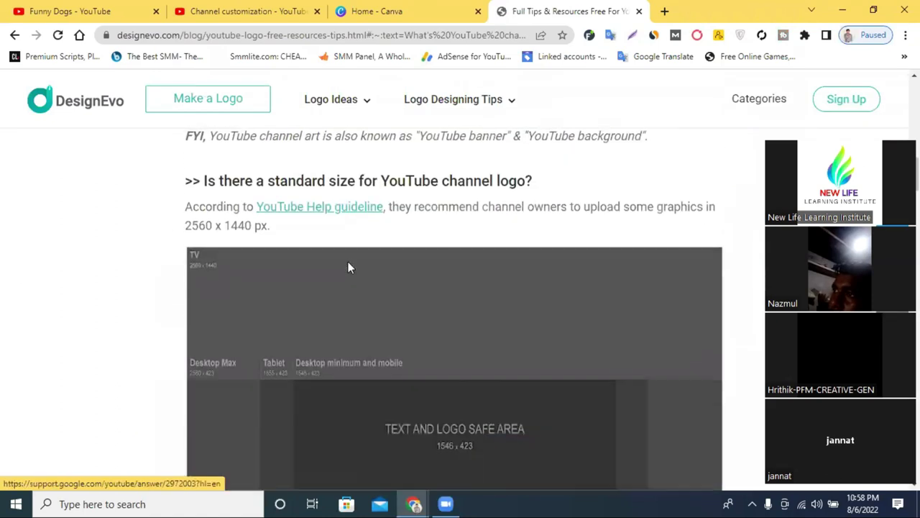
{"action": "scroll", "coordinate": [388, 264], "scroll_direction": "down", "scroll_amount": 4}
{"action": "scroll", "coordinate": [434, 288], "scroll_direction": "down", "scroll_amount": 11}
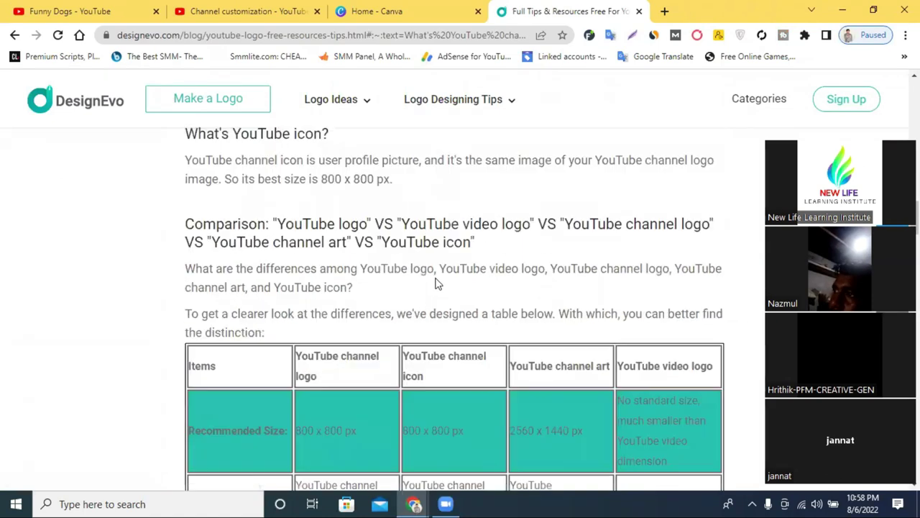
{"action": "scroll", "coordinate": [438, 286], "scroll_direction": "up", "scroll_amount": 3}
{"action": "scroll", "coordinate": [440, 295], "scroll_direction": "up", "scroll_amount": 1}
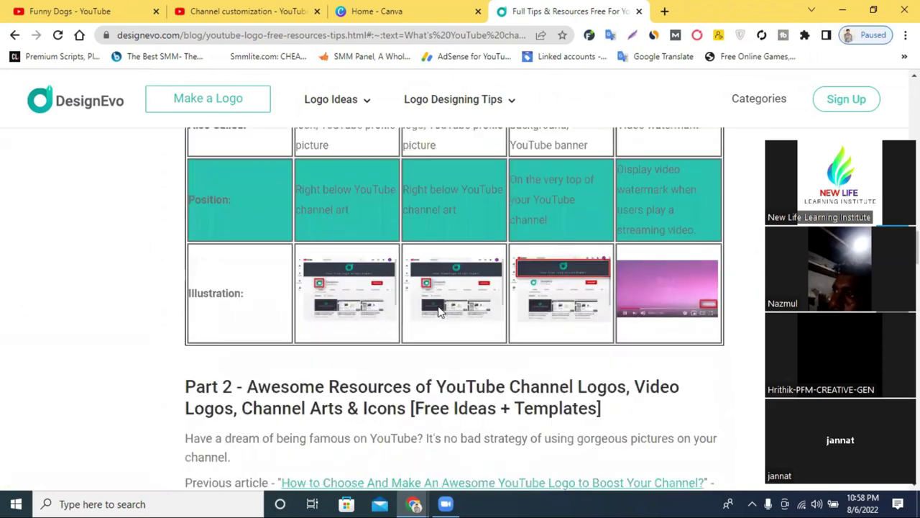
{"action": "scroll", "coordinate": [424, 286], "scroll_direction": "down", "scroll_amount": 10}
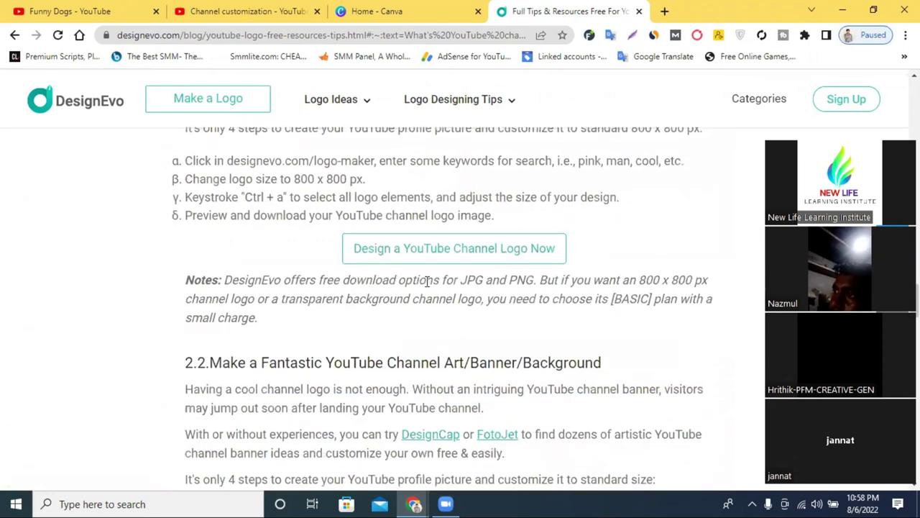
{"action": "scroll", "coordinate": [425, 286], "scroll_direction": "down", "scroll_amount": 6}
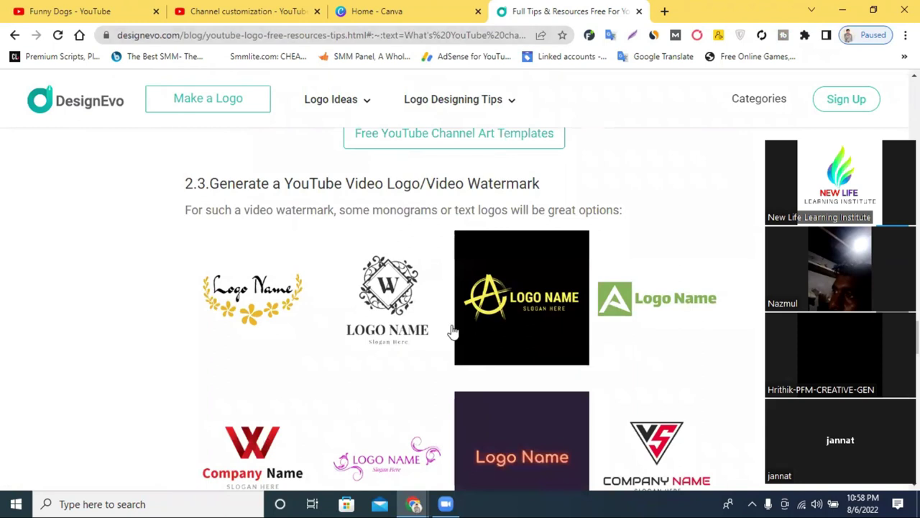
Open the white-and-yellow flower 'Logo Name' template in DesignEvo's logo maker
{"action": "left_click", "coordinate": [237, 297]}
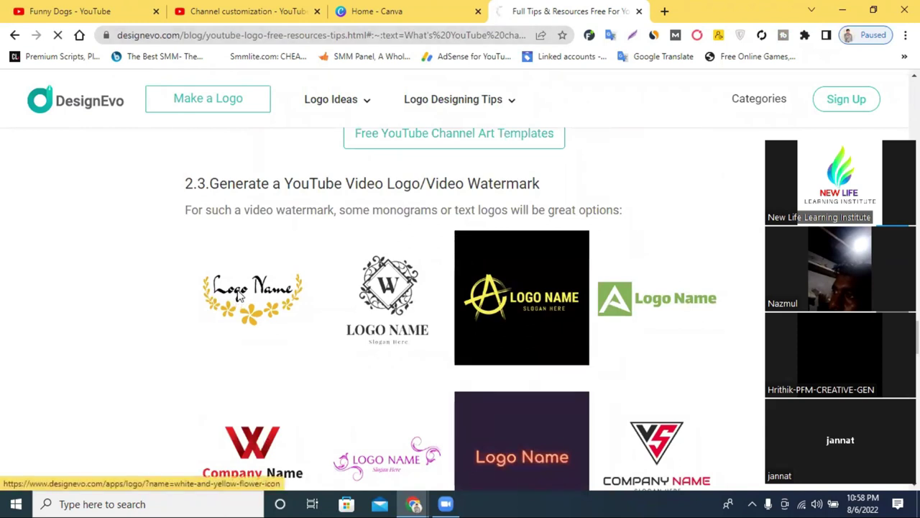
{"action": "scroll", "coordinate": [597, 299], "scroll_direction": "down", "scroll_amount": 4}
{"action": "left_click", "coordinate": [596, 299]}
{"action": "scroll", "coordinate": [577, 293], "scroll_direction": "down", "scroll_amount": 3}
{"action": "scroll", "coordinate": [577, 294], "scroll_direction": "up", "scroll_amount": 3}
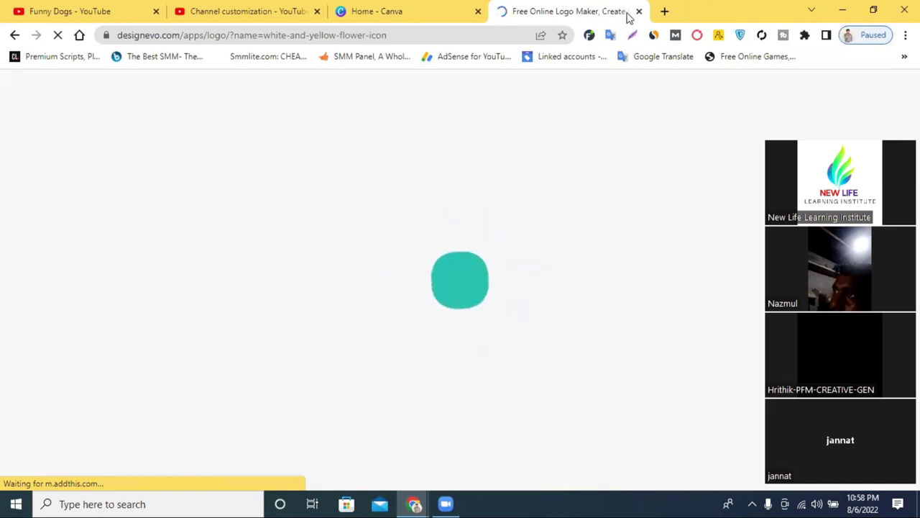
Close the DesignEvo tab and create a blank 500 × 500 px Canva Logo from a 'logo' search
{"action": "key", "text": "ctrl+w"}
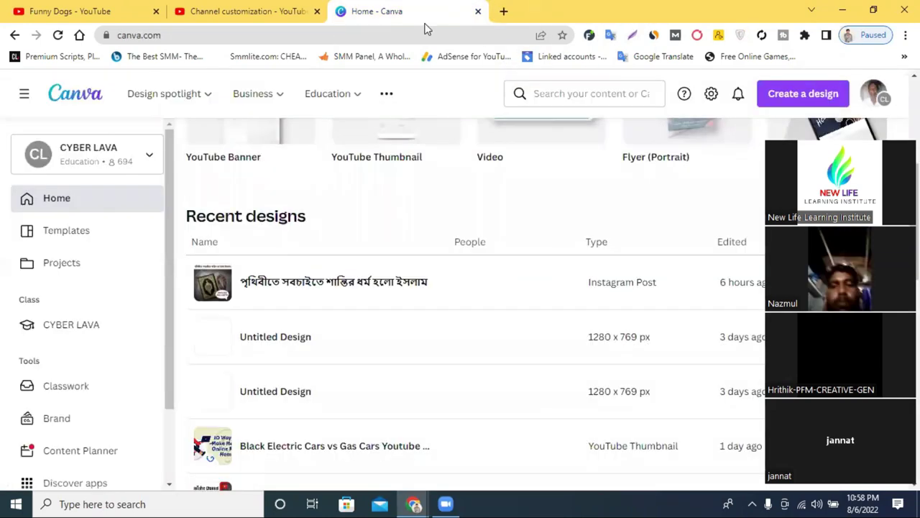
{"action": "scroll", "coordinate": [607, 133], "scroll_direction": "up", "scroll_amount": 4}
{"action": "left_click", "coordinate": [486, 176]}
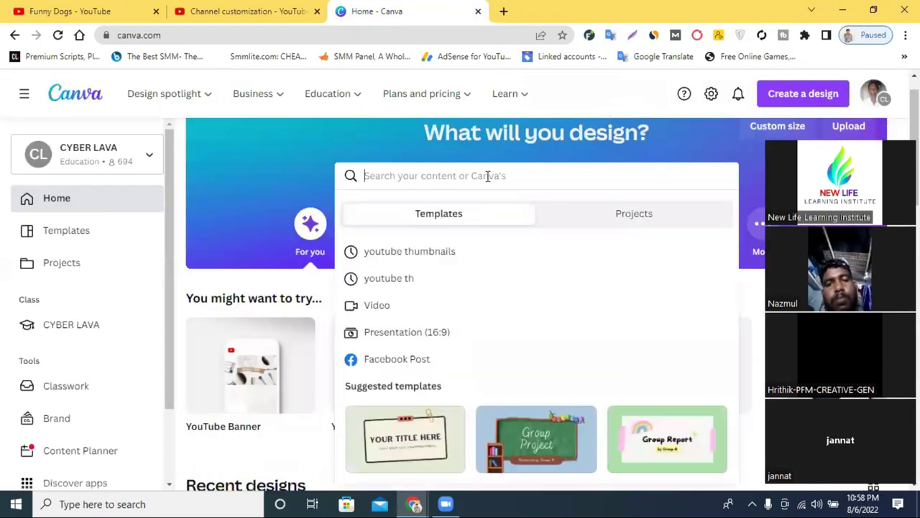
{"action": "type", "text": "logo"}
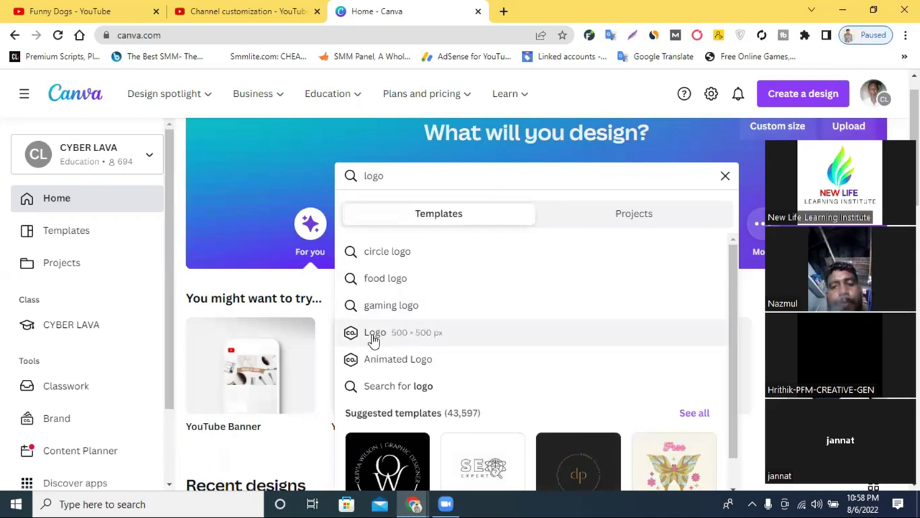
{"action": "left_click", "coordinate": [427, 338]}
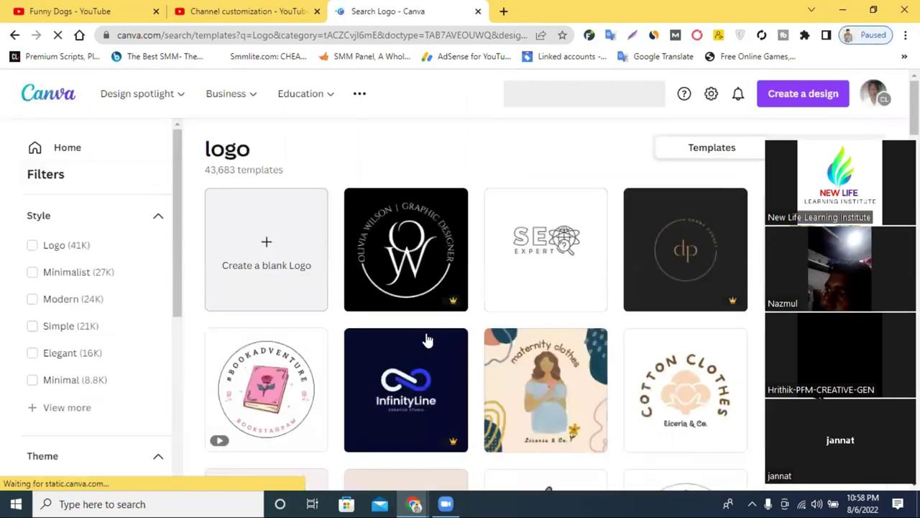
{"action": "scroll", "coordinate": [493, 302], "scroll_direction": "down", "scroll_amount": 2}
{"action": "scroll", "coordinate": [281, 305], "scroll_direction": "up", "scroll_amount": 2}
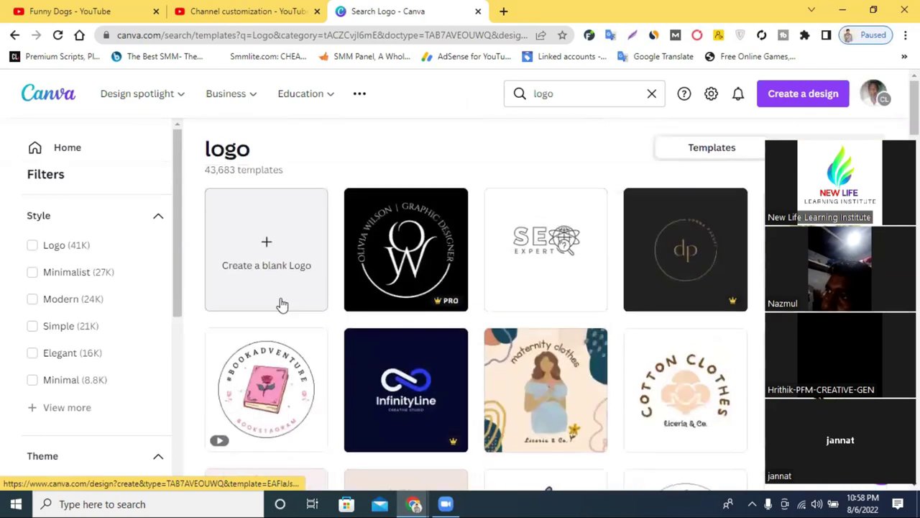
{"action": "left_click", "coordinate": [253, 270]}
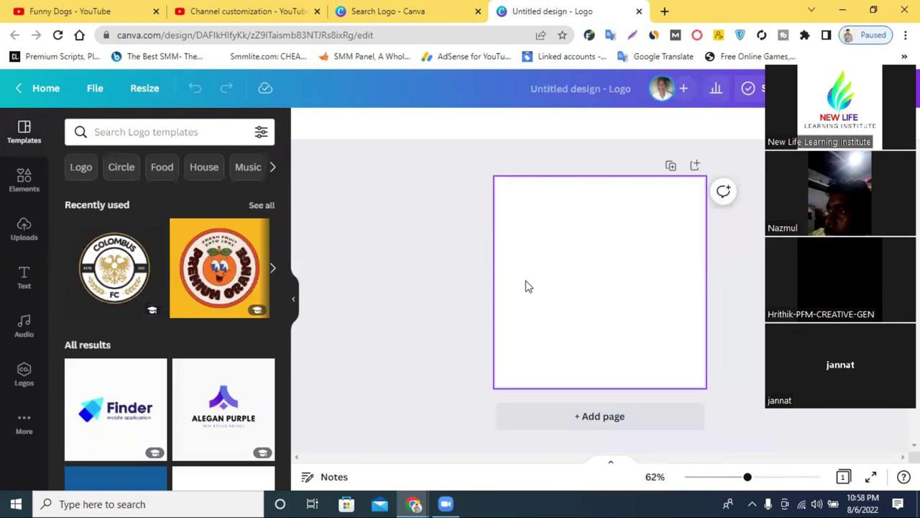
Replace the Templates panel search text with 'dog' and run the search
{"action": "left_click", "coordinate": [261, 205]}
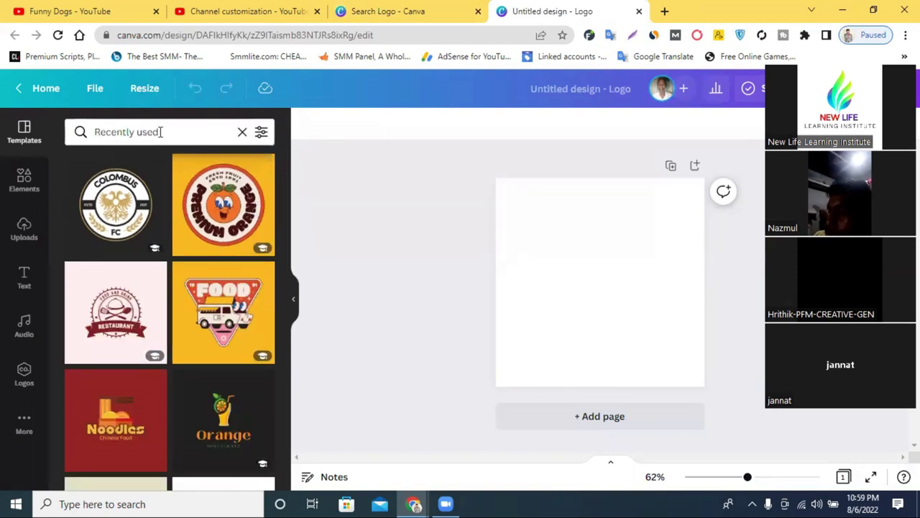
{"action": "left_click", "coordinate": [160, 131]}
{"action": "triple_click", "coordinate": [160, 132]}
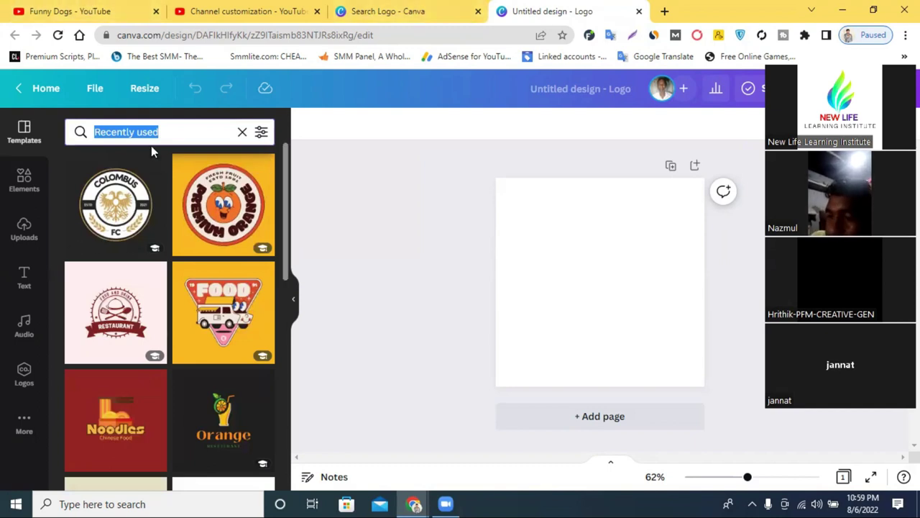
{"action": "type", "text": "dog"}
{"action": "key", "text": "Return"}
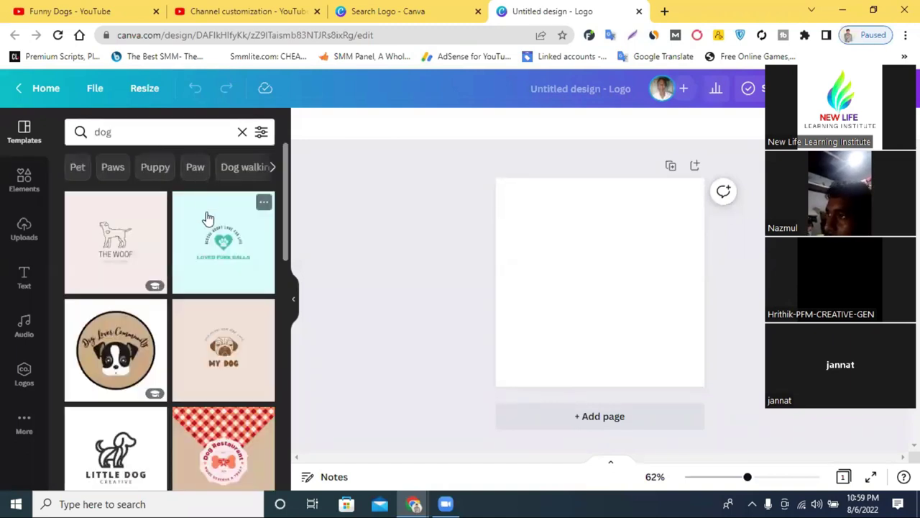
Scroll through the dog templates and apply the HAPPYDOG 'Dog Walking' logo to the page
{"action": "scroll", "coordinate": [207, 217], "scroll_direction": "down", "scroll_amount": 1}
{"action": "scroll", "coordinate": [207, 218], "scroll_direction": "down", "scroll_amount": 7}
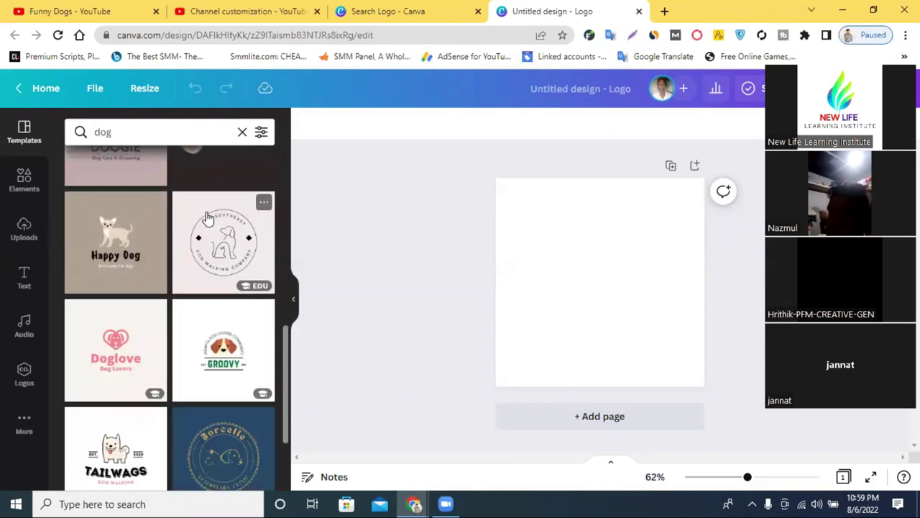
{"action": "scroll", "coordinate": [179, 294], "scroll_direction": "down", "scroll_amount": 1}
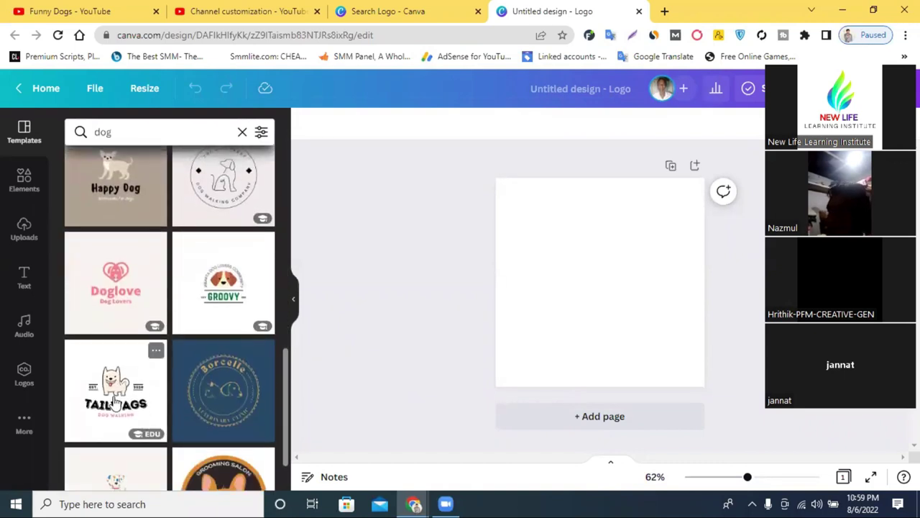
{"action": "scroll", "coordinate": [121, 388], "scroll_direction": "down", "scroll_amount": 5}
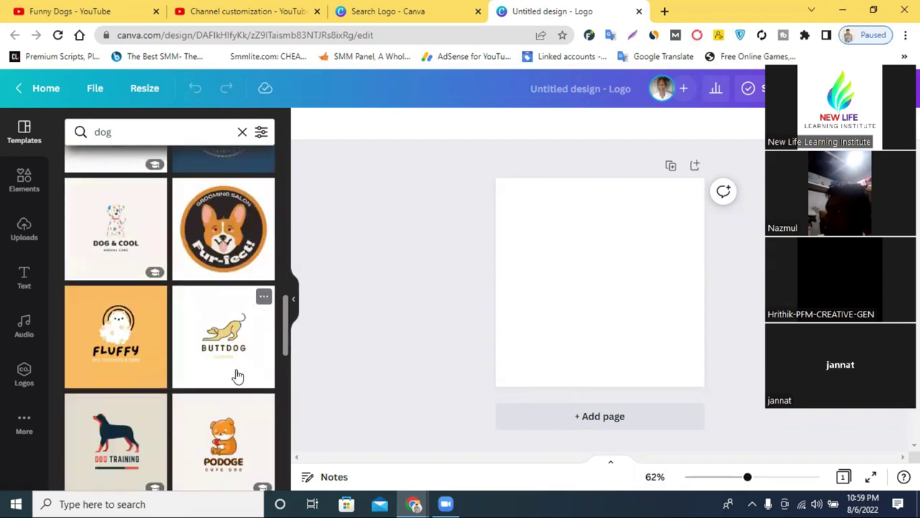
{"action": "scroll", "coordinate": [206, 261], "scroll_direction": "down", "scroll_amount": 4}
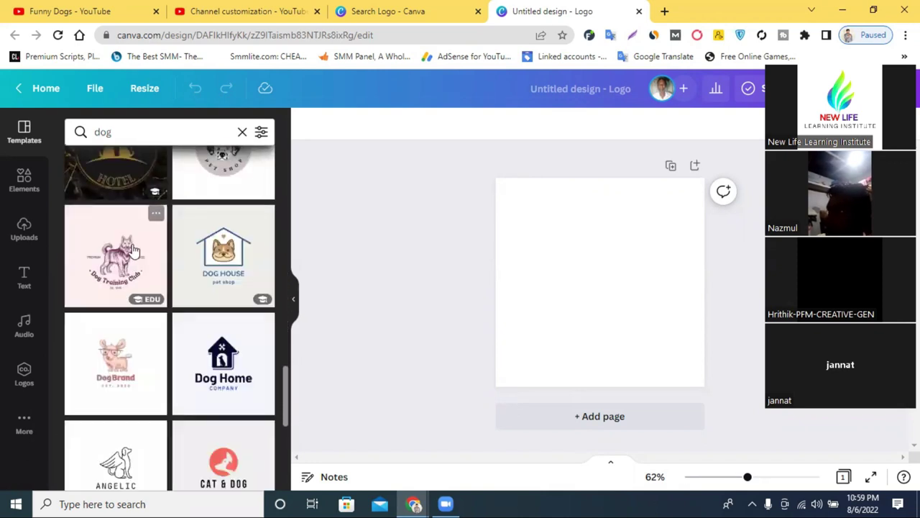
{"action": "scroll", "coordinate": [208, 248], "scroll_direction": "down", "scroll_amount": 2}
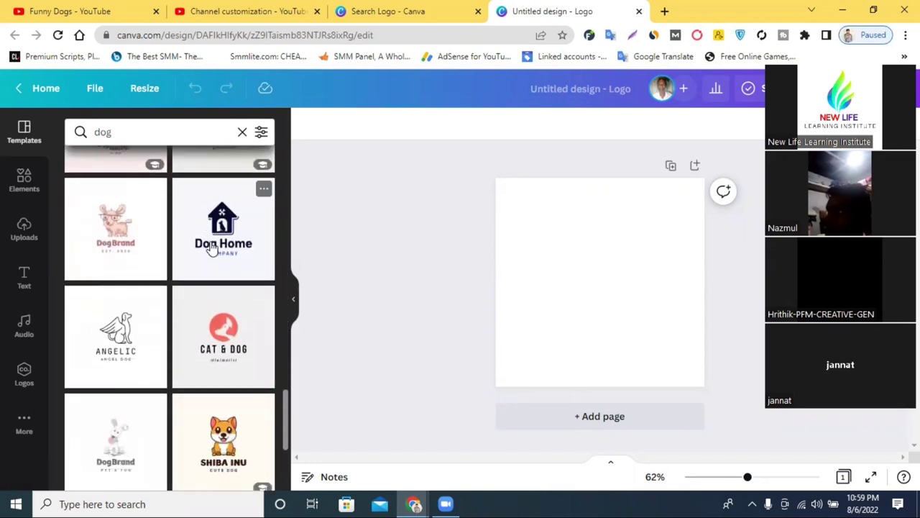
{"action": "scroll", "coordinate": [212, 248], "scroll_direction": "down", "scroll_amount": 2}
{"action": "scroll", "coordinate": [251, 284], "scroll_direction": "down", "scroll_amount": 1}
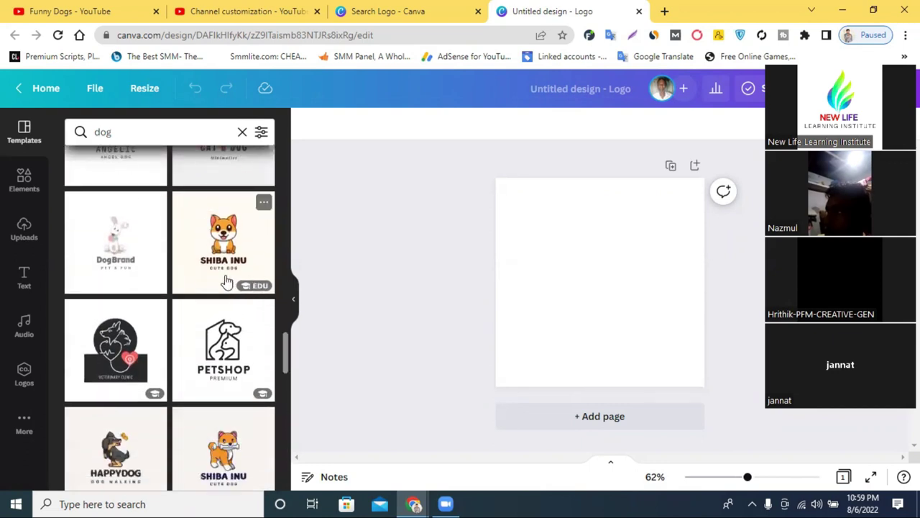
{"action": "scroll", "coordinate": [227, 281], "scroll_direction": "down", "scroll_amount": 1}
{"action": "scroll", "coordinate": [225, 278], "scroll_direction": "down", "scroll_amount": 2}
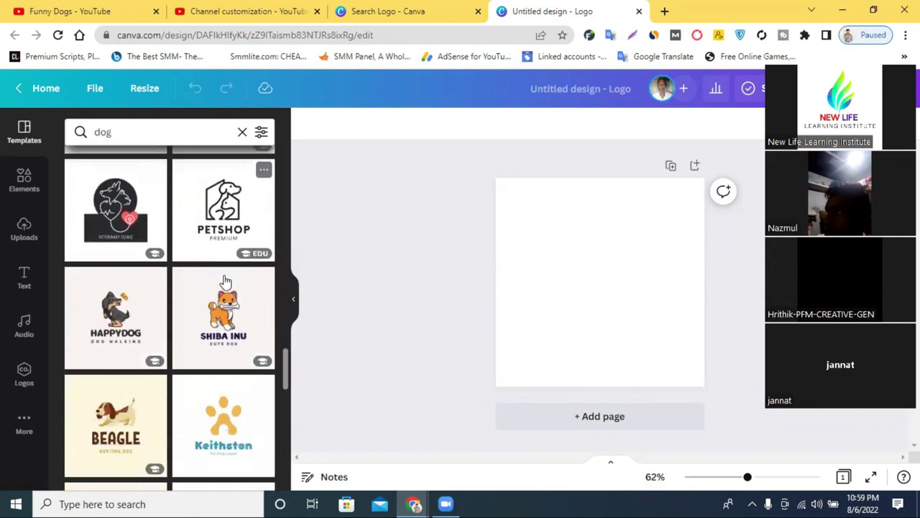
{"action": "left_click", "coordinate": [112, 264]}
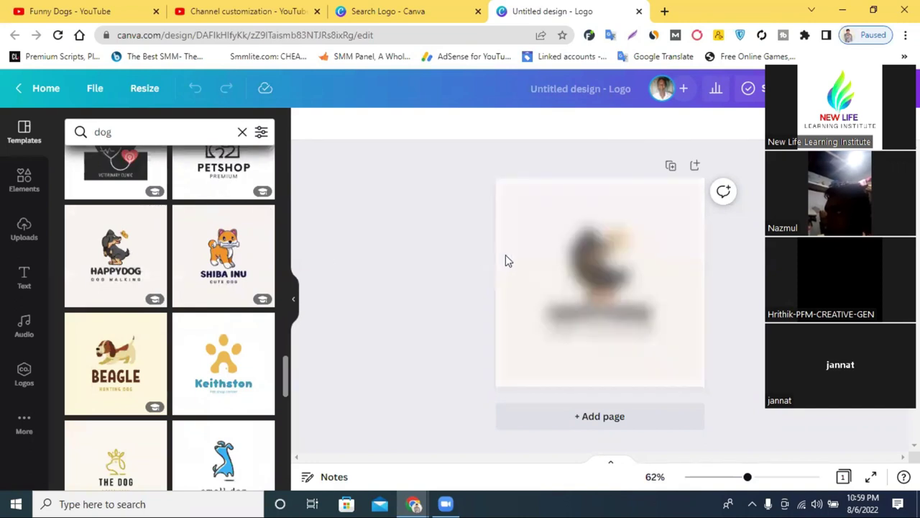
Retype the HAPPYDOG headline as 'FUNNY DOGS'
{"action": "double_click", "coordinate": [602, 316]}
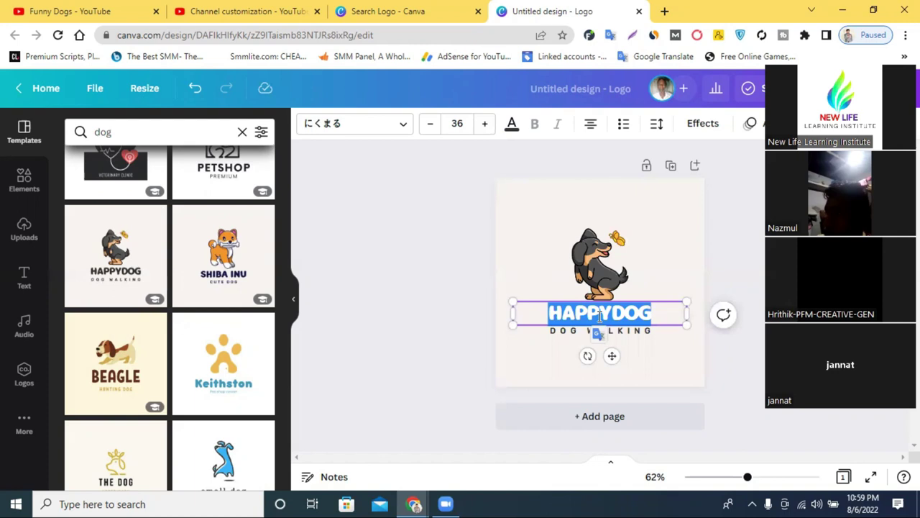
{"action": "key", "text": "BackSpace"}
{"action": "type", "text": "FUN"}
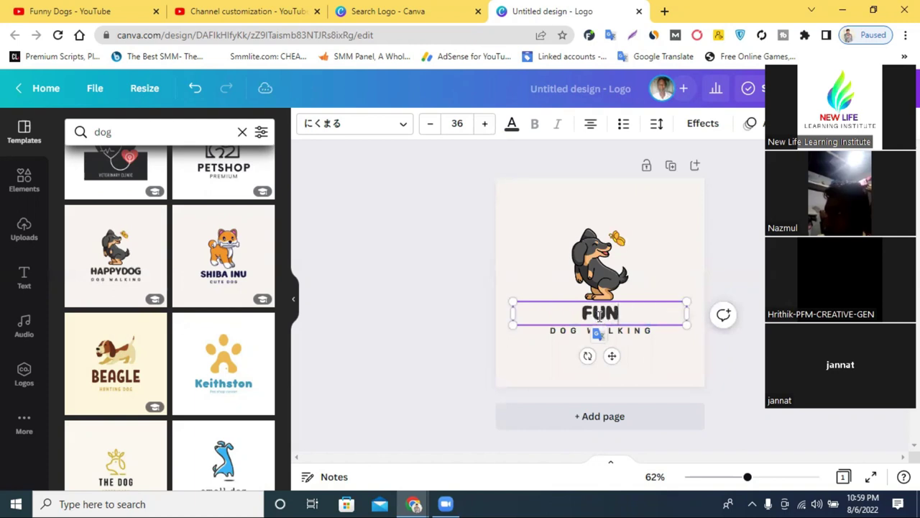
{"action": "type", "text": "NY"}
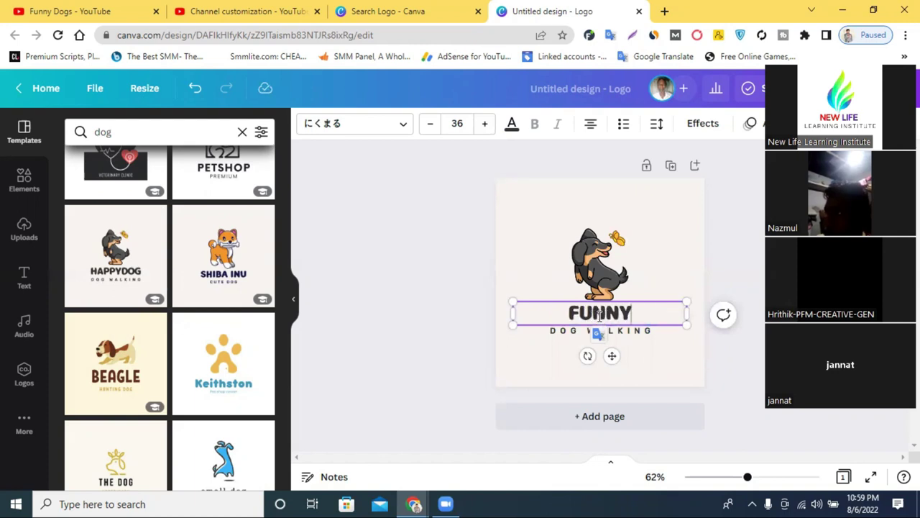
{"action": "left_click", "coordinate": [569, 335]}
{"action": "left_click", "coordinate": [565, 338]}
{"action": "left_click", "coordinate": [607, 340]}
{"action": "left_click", "coordinate": [607, 340]}
{"action": "left_click", "coordinate": [608, 340]}
{"action": "left_click", "coordinate": [629, 313]}
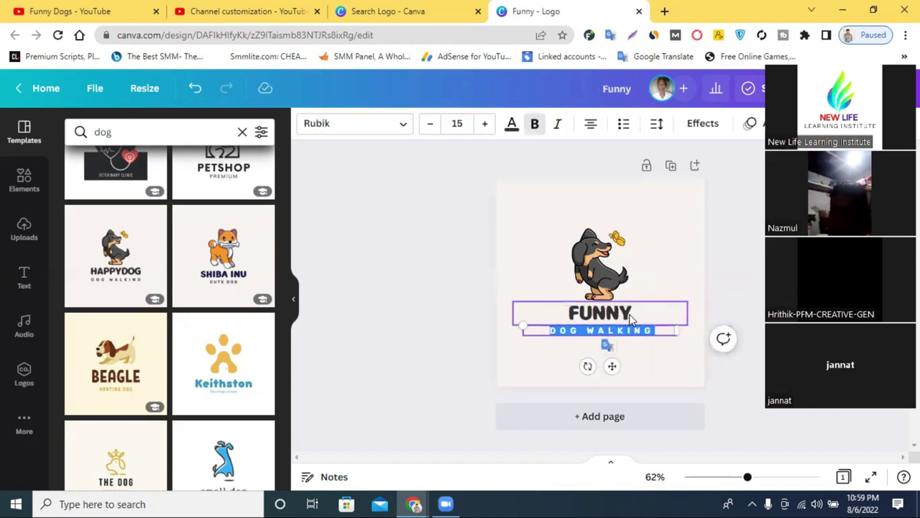
{"action": "type", "text": "D"}
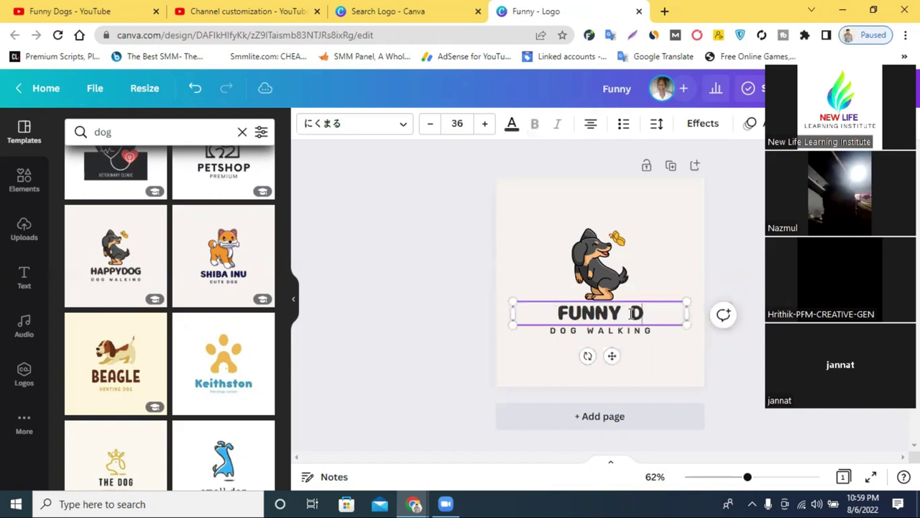
{"action": "type", "text": "OD"}
{"action": "key", "text": "BackSpace"}
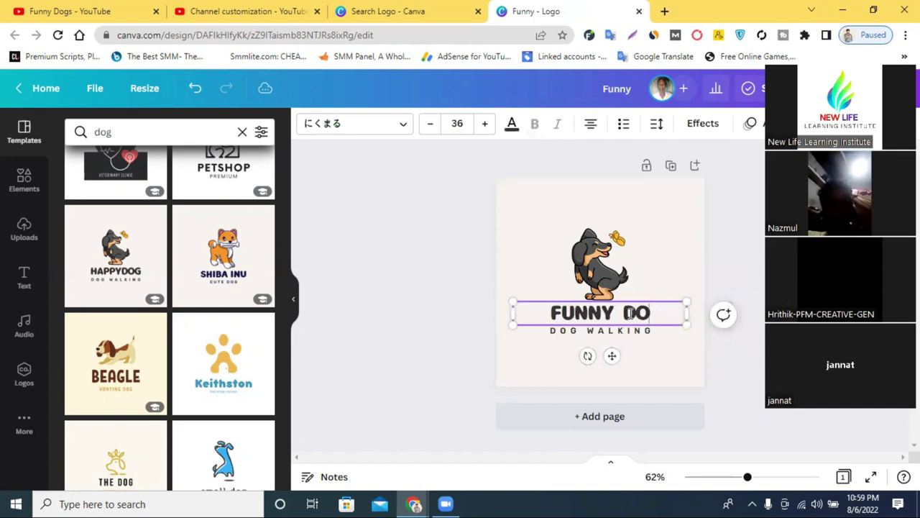
{"action": "type", "text": "GS"}
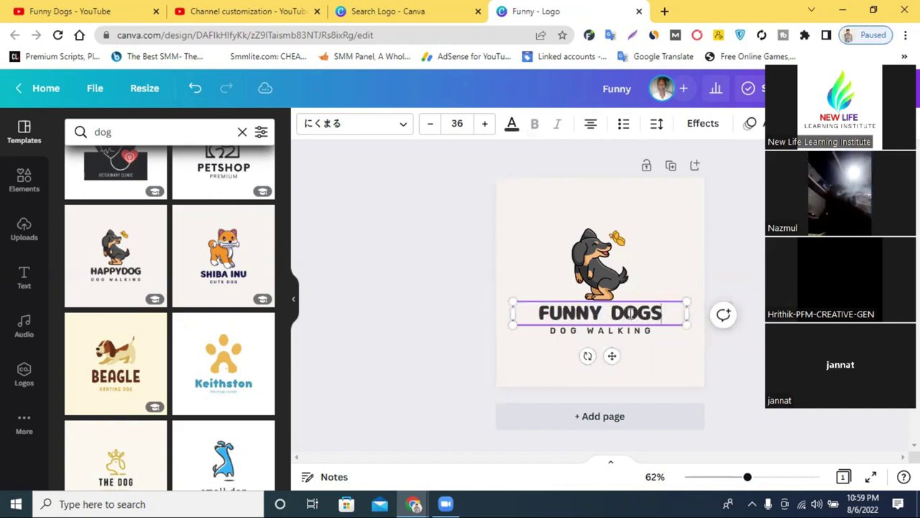
Drag the DOG WALKING tagline off the page and nudge the dog illustration slightly lower
{"action": "left_click", "coordinate": [601, 330]}
{"action": "left_click_drag", "start_coordinate": [600, 355], "coordinate": [600, 431]}
{"action": "left_click", "coordinate": [600, 367]}
{"action": "left_click_drag", "start_coordinate": [616, 312], "coordinate": [642, 316]}
{"action": "left_click", "coordinate": [723, 261]}
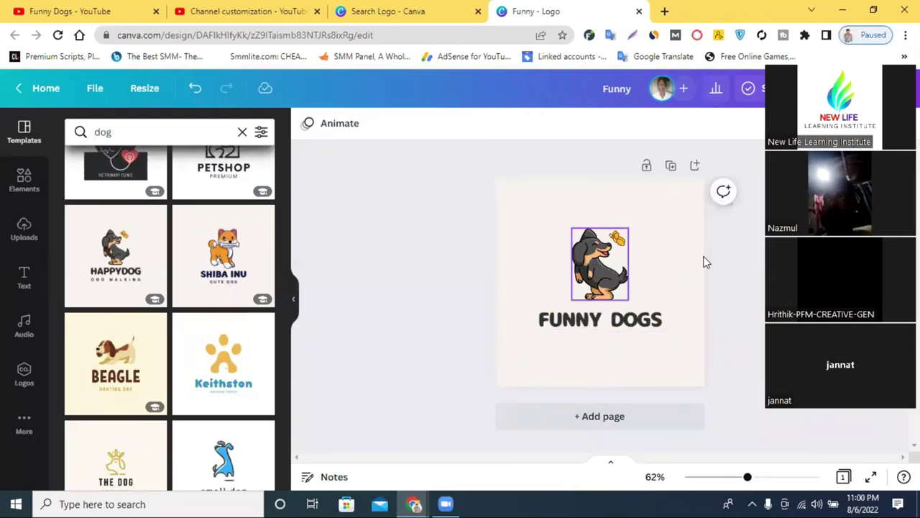
{"action": "left_click_drag", "start_coordinate": [600, 264], "coordinate": [600, 271]}
{"action": "left_click", "coordinate": [811, 245]}
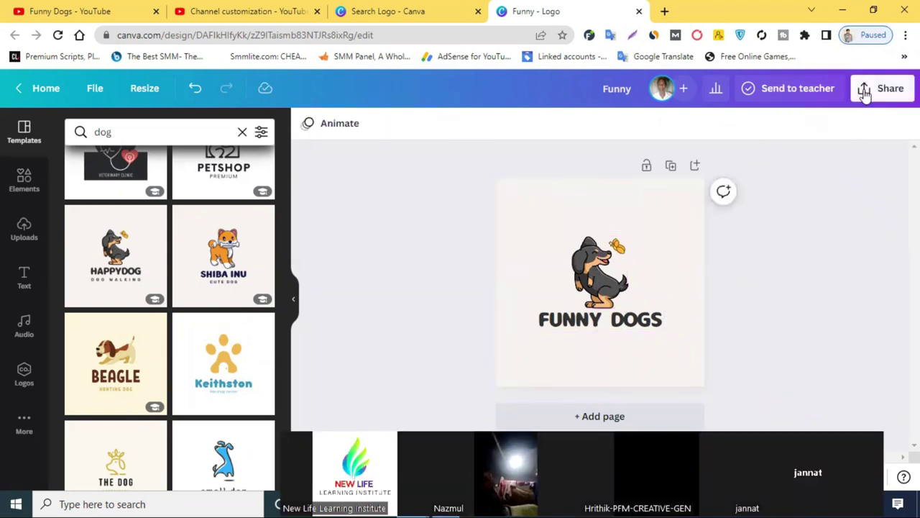
Download the FUNNY DOGS logo from Canva as a 500 × 500 px PNG
{"action": "left_click", "coordinate": [878, 88]}
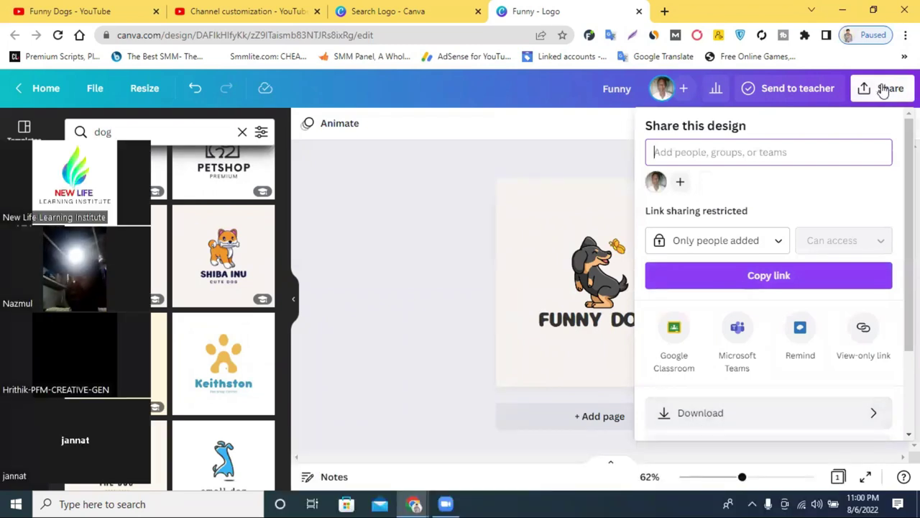
{"action": "left_click", "coordinate": [741, 422]}
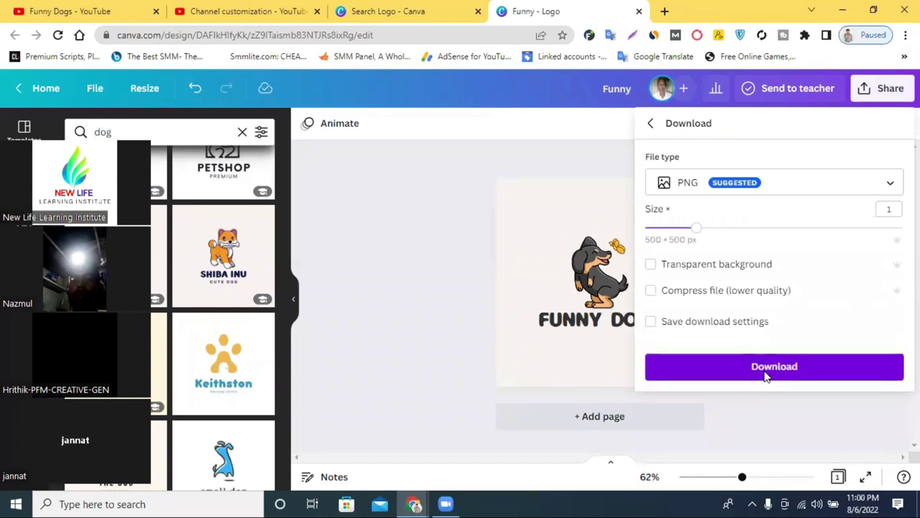
{"action": "left_click", "coordinate": [767, 378]}
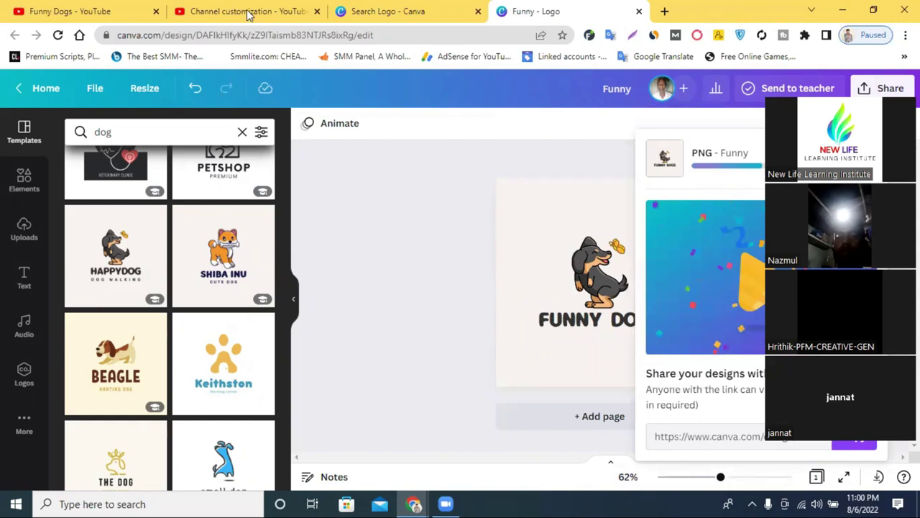
{"action": "left_click", "coordinate": [277, 5]}
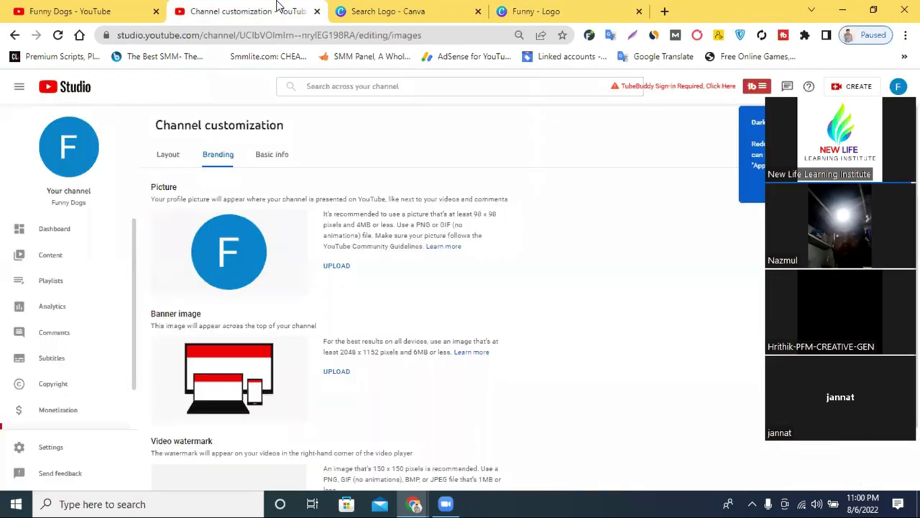
Start uploading a new channel picture on the Branding tab and select Funny.png from Downloads
{"action": "left_click", "coordinate": [337, 270]}
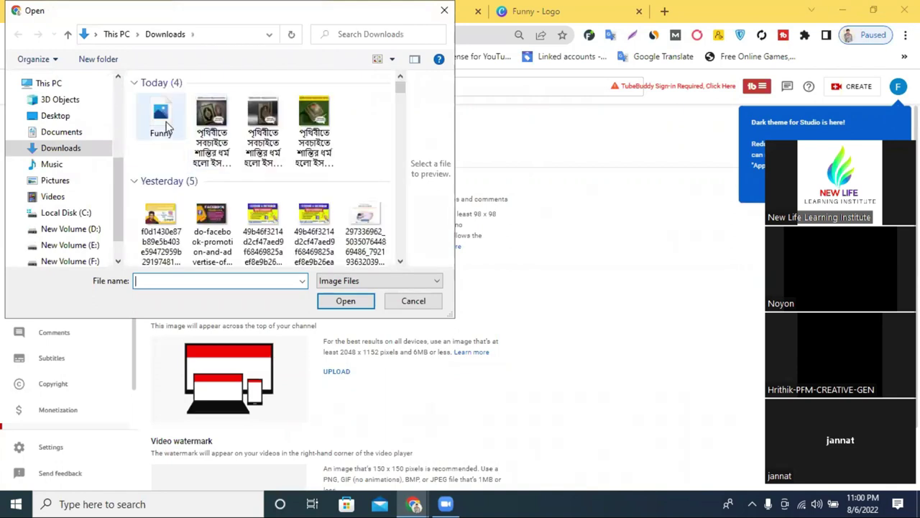
{"action": "left_click", "coordinate": [161, 118]}
Crop Funny.png around the dog and title, confirm it, and publish the branding change
{"action": "left_click", "coordinate": [328, 304]}
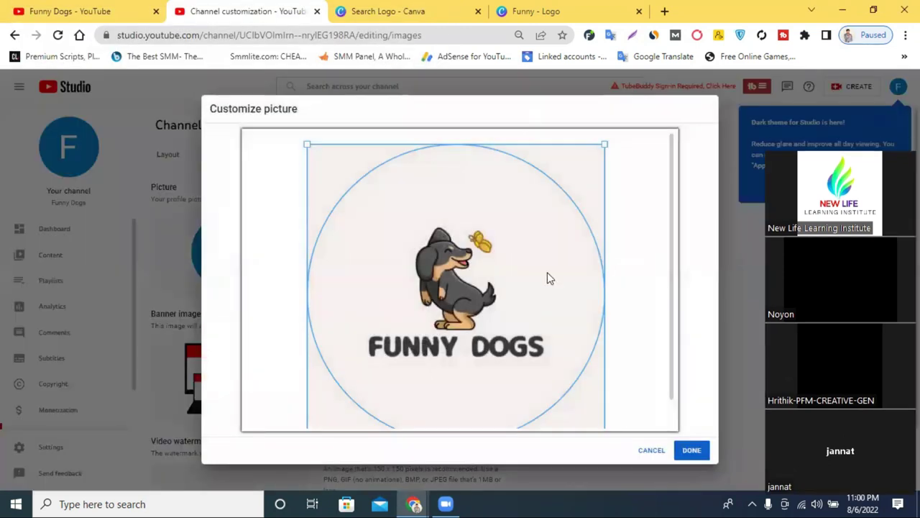
{"action": "scroll", "coordinate": [547, 273], "scroll_direction": "down", "scroll_amount": 1}
{"action": "left_click_drag", "start_coordinate": [605, 411], "coordinate": [560, 368]}
{"action": "left_click_drag", "start_coordinate": [502, 286], "coordinate": [544, 285]}
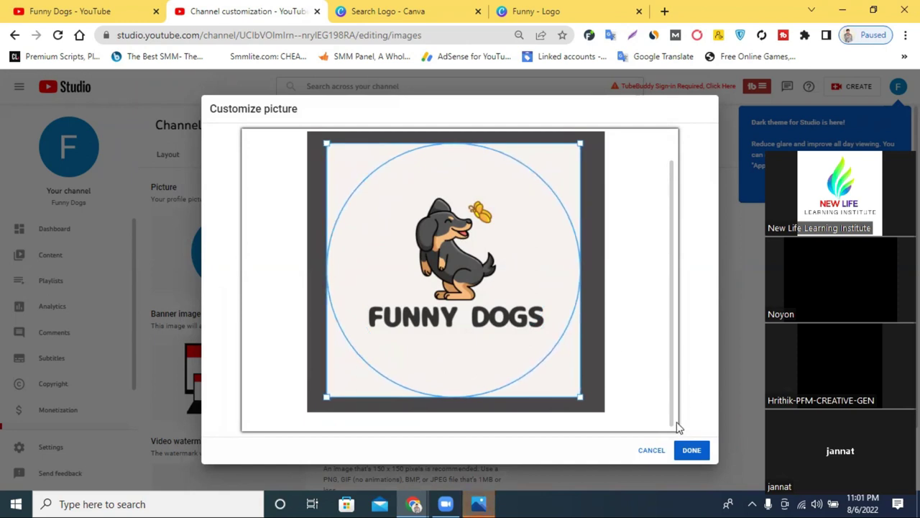
{"action": "left_click", "coordinate": [692, 450]}
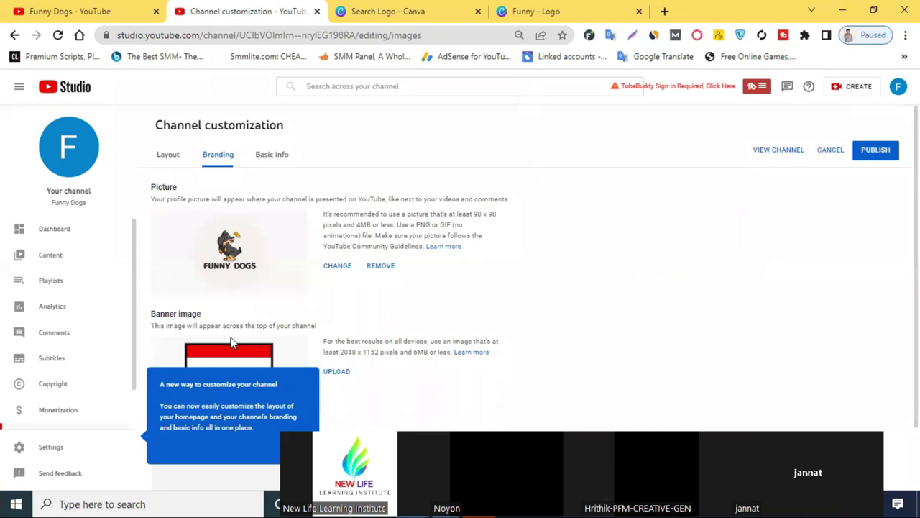
{"action": "scroll", "coordinate": [231, 342], "scroll_direction": "down", "scroll_amount": 1}
{"action": "left_click", "coordinate": [877, 122]}
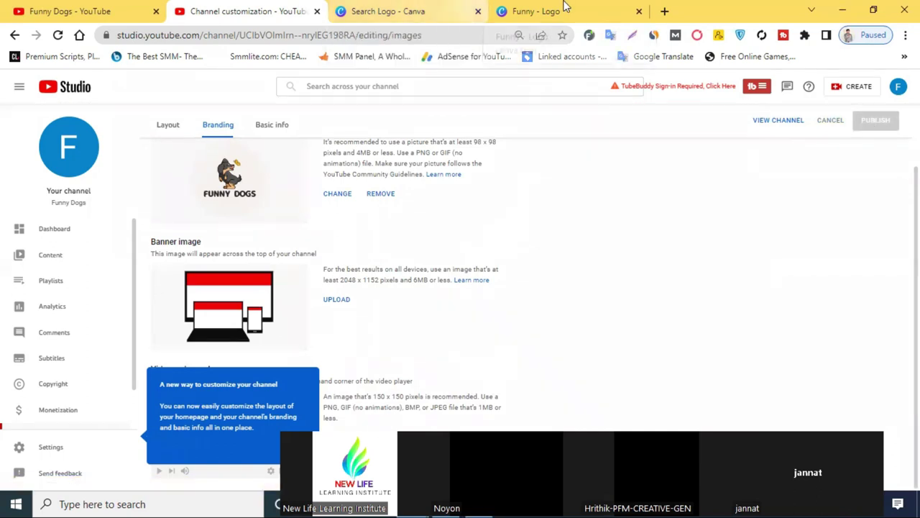
Close the finished Funny logo design and search templates for 'youtube art', choosing YouTube Banners
{"action": "left_click", "coordinate": [536, 11]}
{"action": "left_click", "coordinate": [390, 9]}
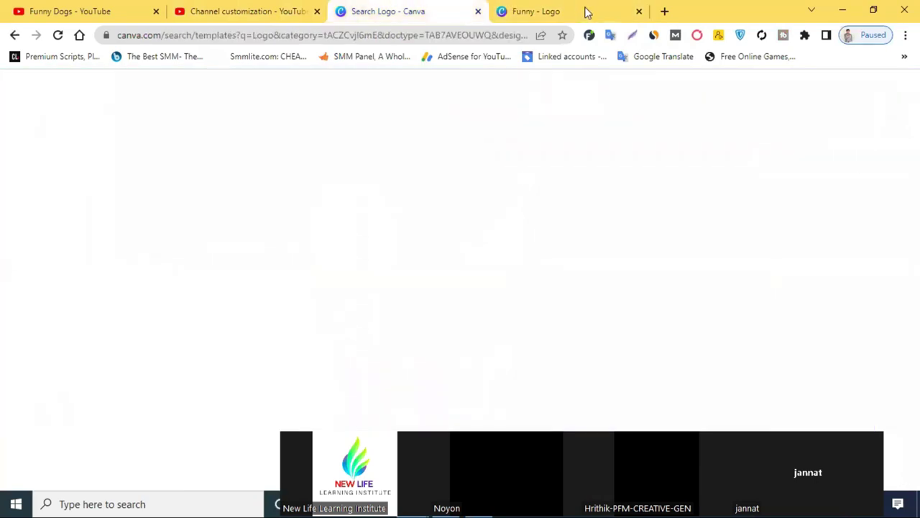
{"action": "left_click", "coordinate": [638, 11]}
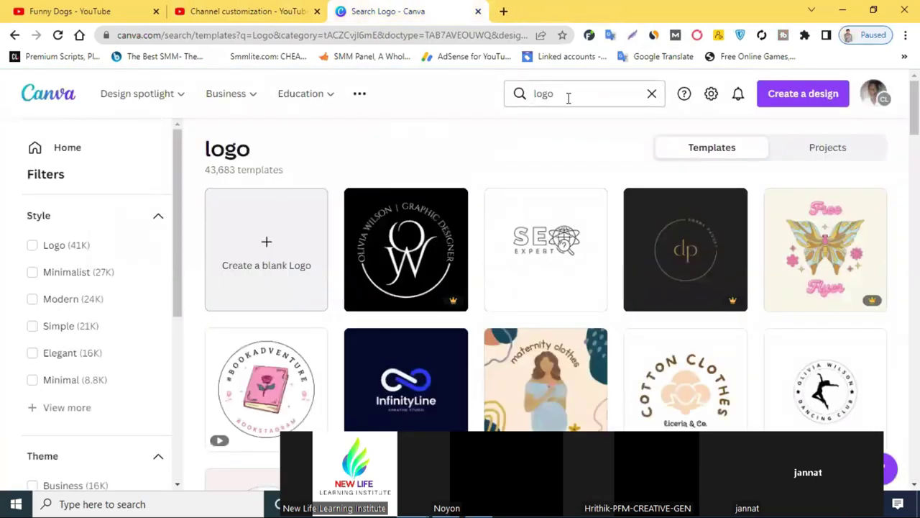
{"action": "left_click", "coordinate": [568, 98]}
{"action": "type", "text": "y"}
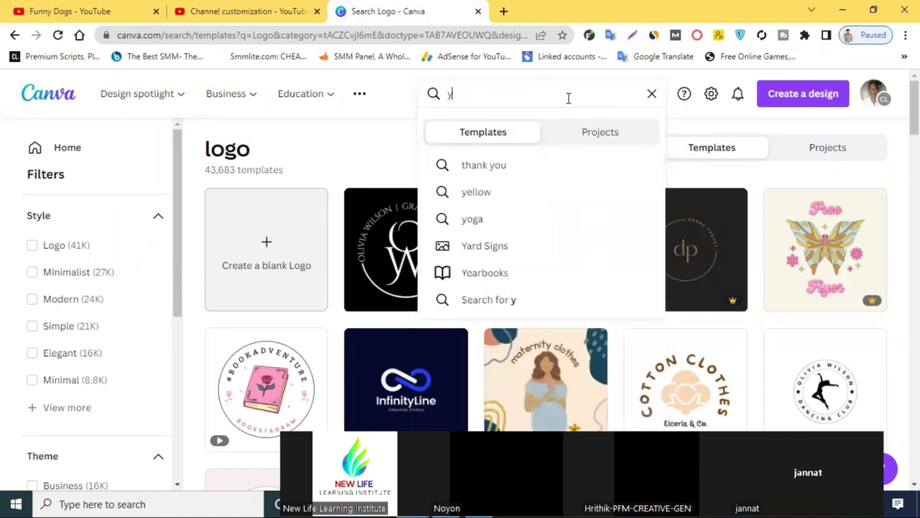
{"action": "type", "text": "outube "}
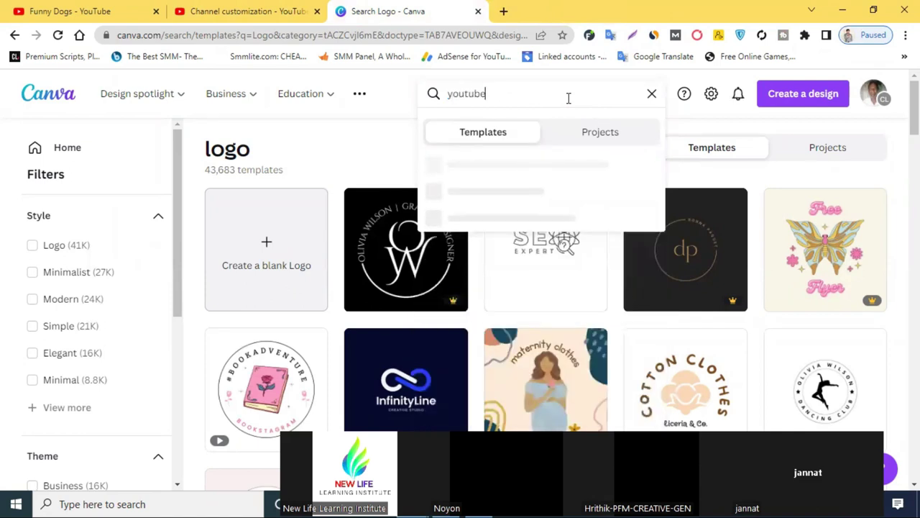
{"action": "type", "text": "art"}
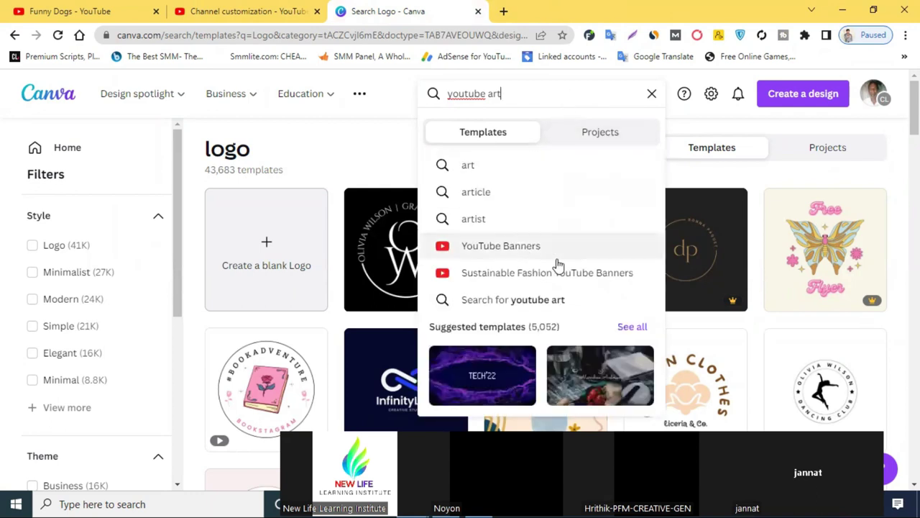
{"action": "left_click", "coordinate": [515, 248]}
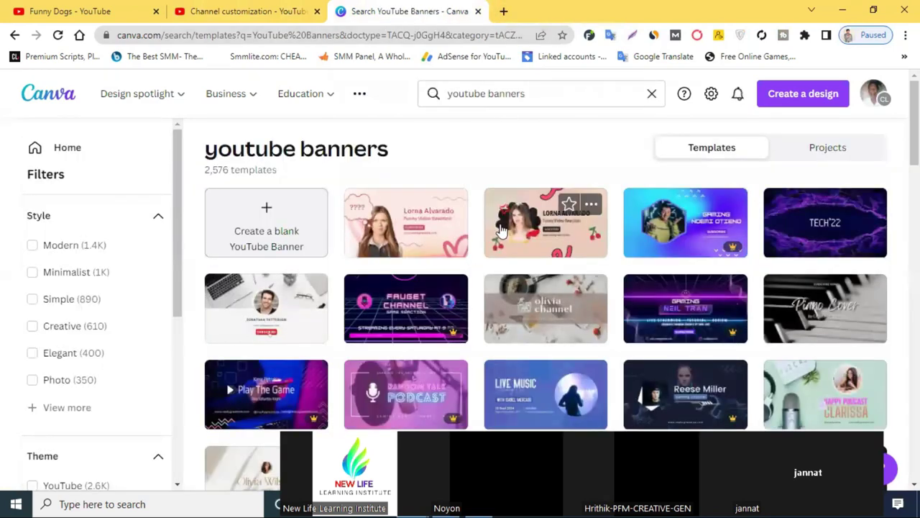
Browse the YouTube banner templates and create a blank YouTube Banner design
{"action": "scroll", "coordinate": [503, 258], "scroll_direction": "down", "scroll_amount": 1}
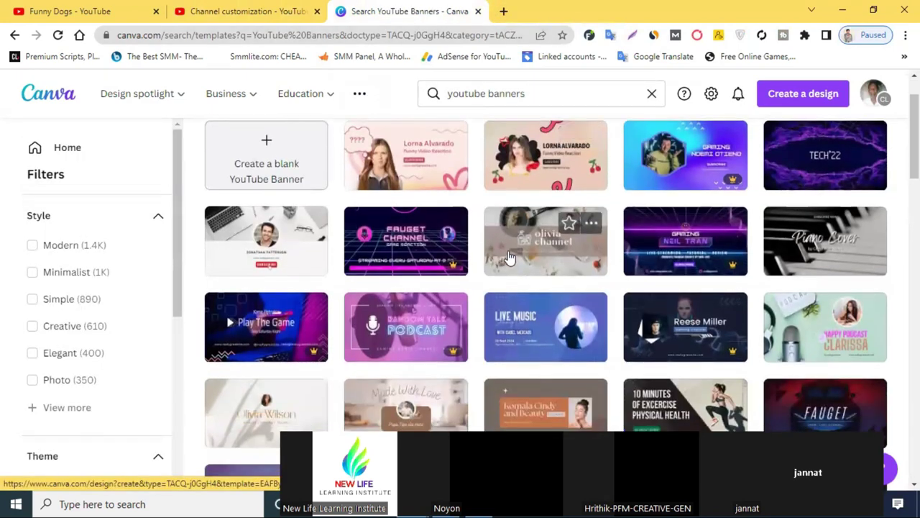
{"action": "scroll", "coordinate": [513, 255], "scroll_direction": "down", "scroll_amount": 1}
{"action": "scroll", "coordinate": [513, 255], "scroll_direction": "down", "scroll_amount": 1}
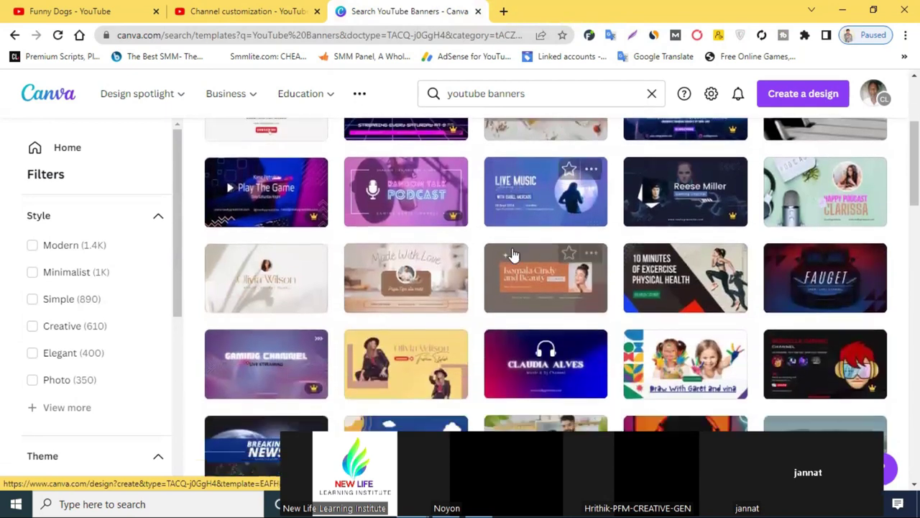
{"action": "scroll", "coordinate": [512, 255], "scroll_direction": "down", "scroll_amount": 2}
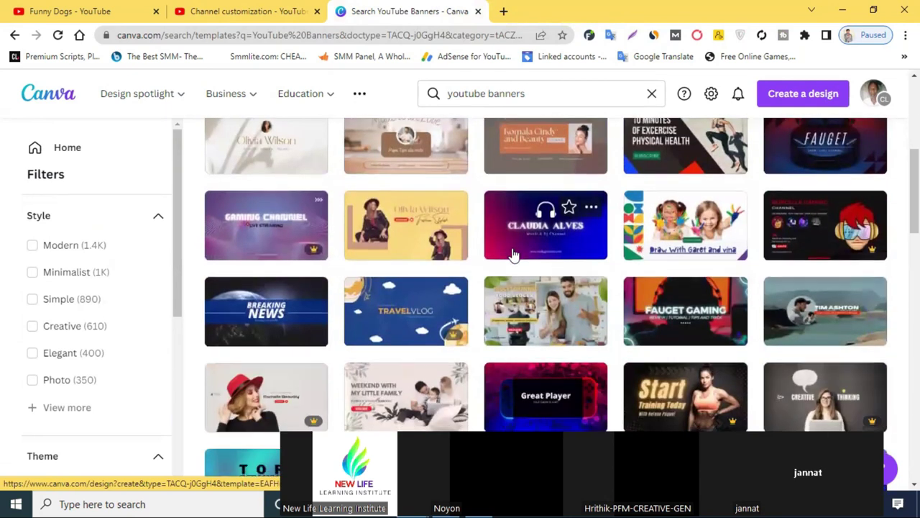
{"action": "scroll", "coordinate": [512, 255], "scroll_direction": "down", "scroll_amount": 2}
{"action": "scroll", "coordinate": [513, 255], "scroll_direction": "down", "scroll_amount": 3}
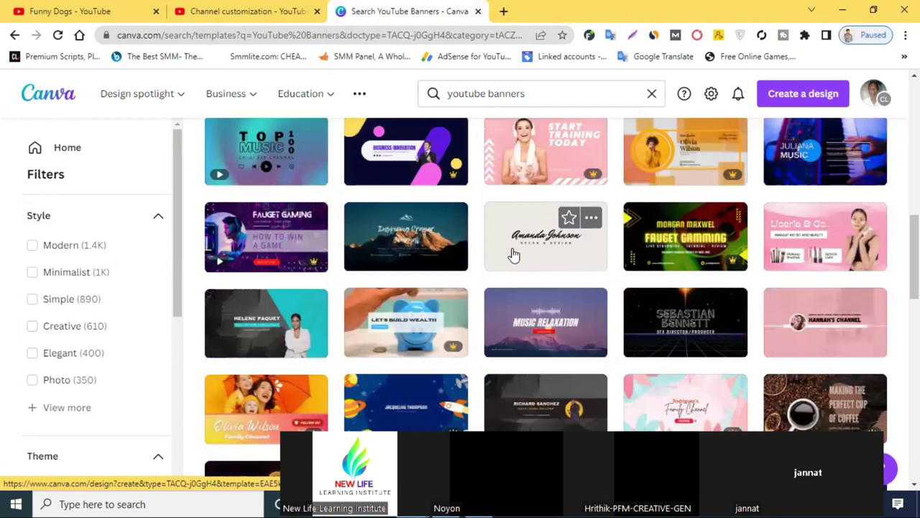
{"action": "scroll", "coordinate": [512, 255], "scroll_direction": "down", "scroll_amount": 2}
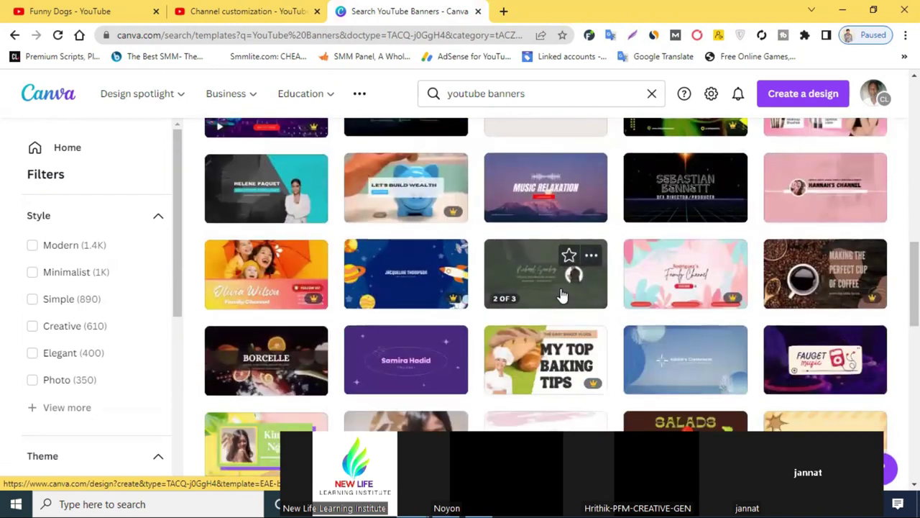
{"action": "scroll", "coordinate": [562, 296], "scroll_direction": "down", "scroll_amount": 3}
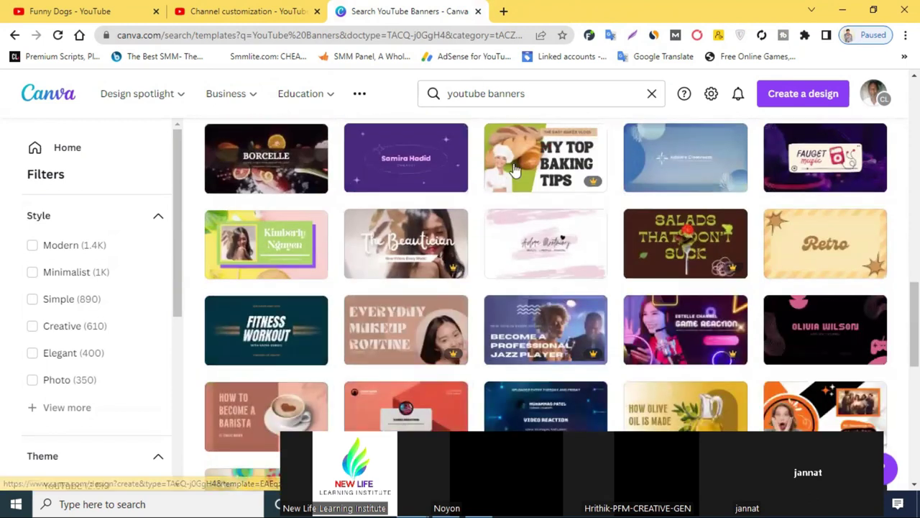
{"action": "scroll", "coordinate": [510, 204], "scroll_direction": "down", "scroll_amount": 3}
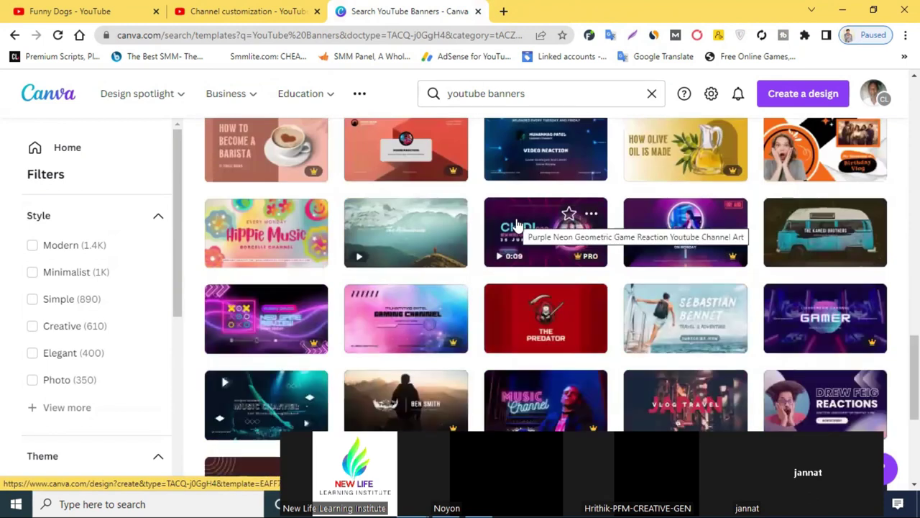
{"action": "scroll", "coordinate": [517, 225], "scroll_direction": "down", "scroll_amount": 2}
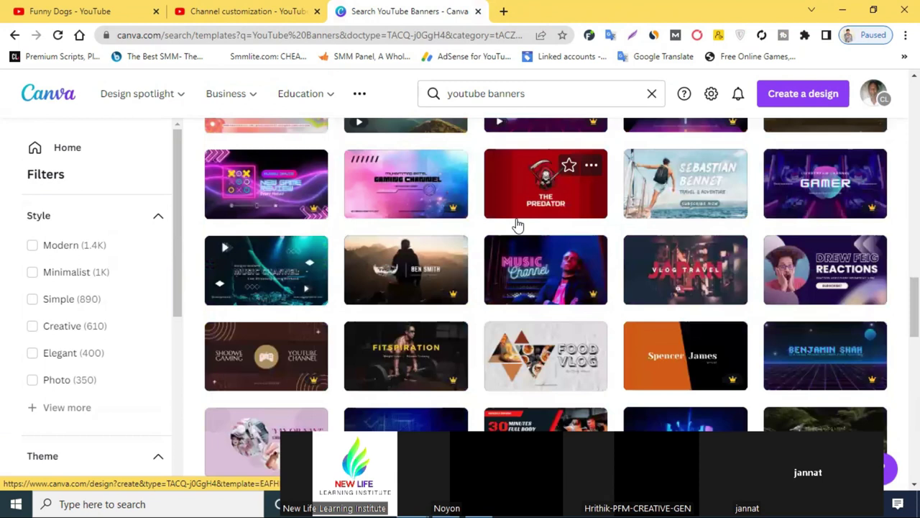
{"action": "scroll", "coordinate": [516, 225], "scroll_direction": "down", "scroll_amount": 1}
{"action": "scroll", "coordinate": [517, 225], "scroll_direction": "down", "scroll_amount": 2}
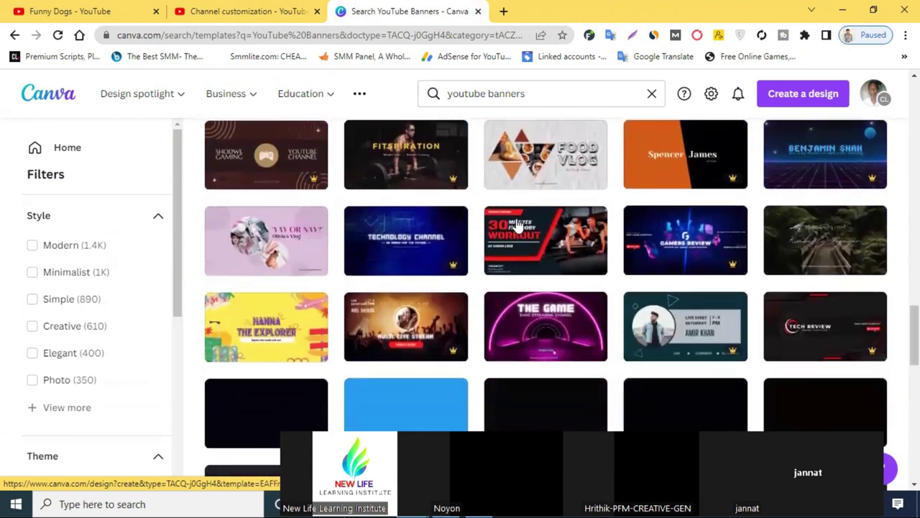
{"action": "scroll", "coordinate": [516, 225], "scroll_direction": "down", "scroll_amount": 3}
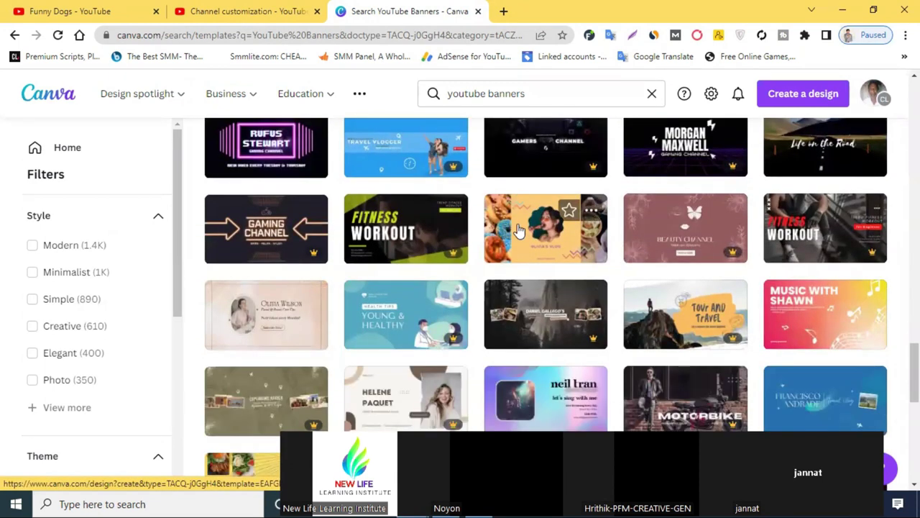
{"action": "scroll", "coordinate": [519, 228], "scroll_direction": "down", "scroll_amount": 2}
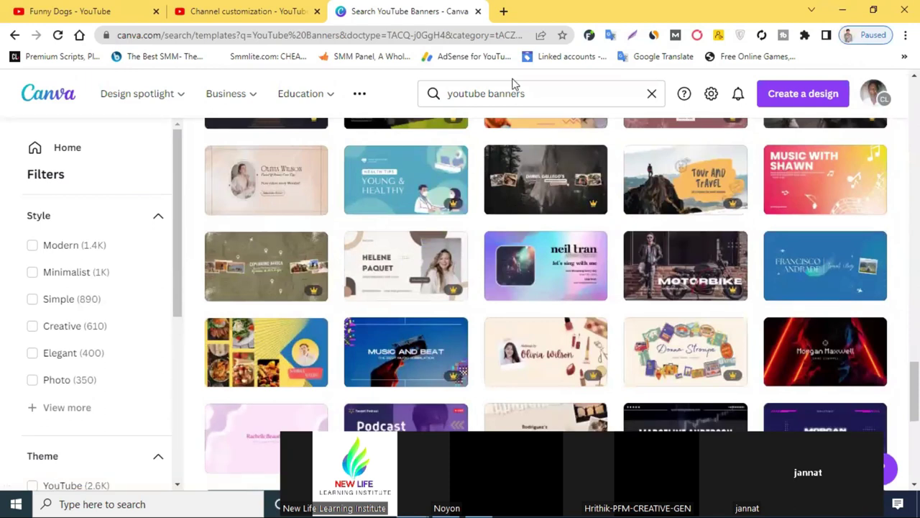
{"action": "scroll", "coordinate": [544, 259], "scroll_direction": "down", "scroll_amount": 12}
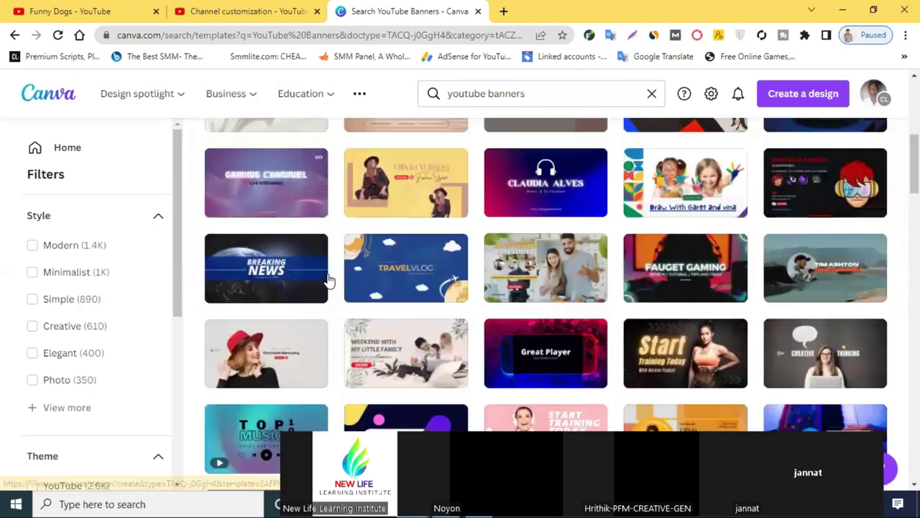
{"action": "scroll", "coordinate": [328, 280], "scroll_direction": "up", "scroll_amount": 15}
{"action": "left_click", "coordinate": [261, 238]}
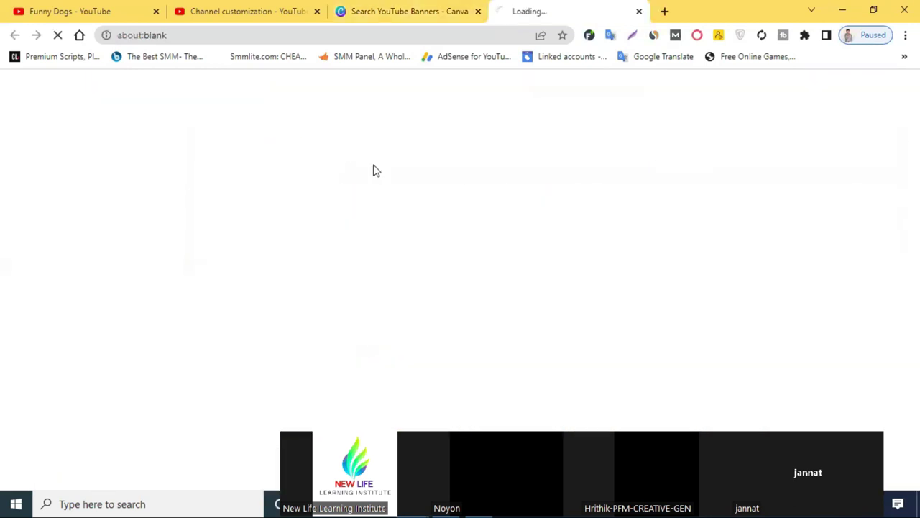
Search channel art templates for 'dog', then apply the olivia channel beauty template instead
{"action": "left_click", "coordinate": [420, 9]}
{"action": "left_click", "coordinate": [579, 11]}
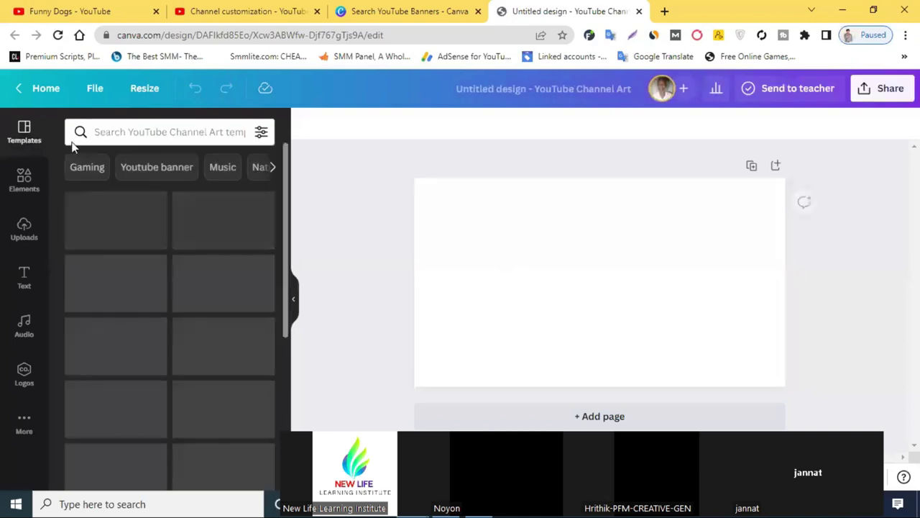
{"action": "left_click", "coordinate": [136, 131]}
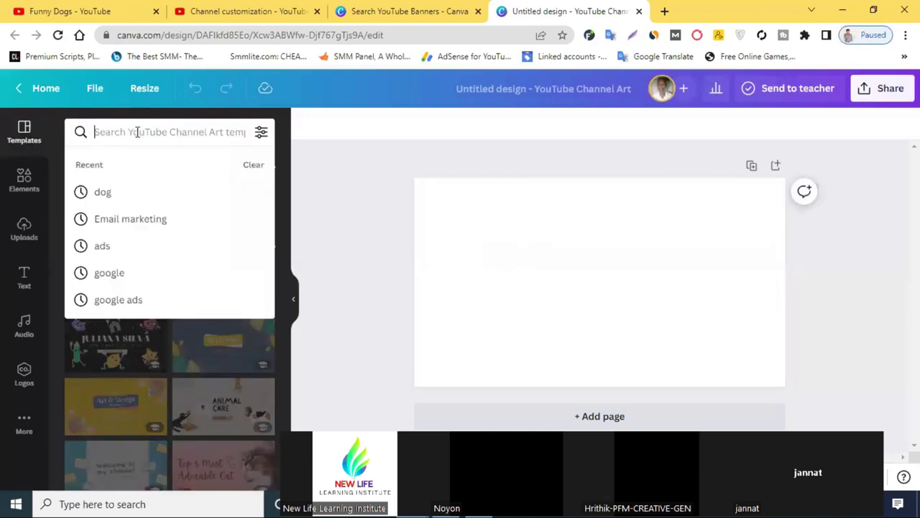
{"action": "type", "text": "do"}
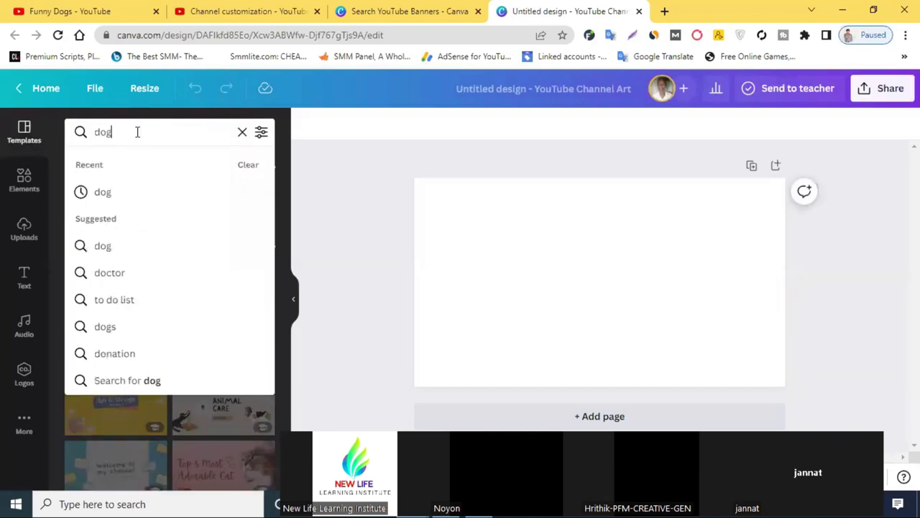
{"action": "type", "text": "g"}
{"action": "key", "text": "Return"}
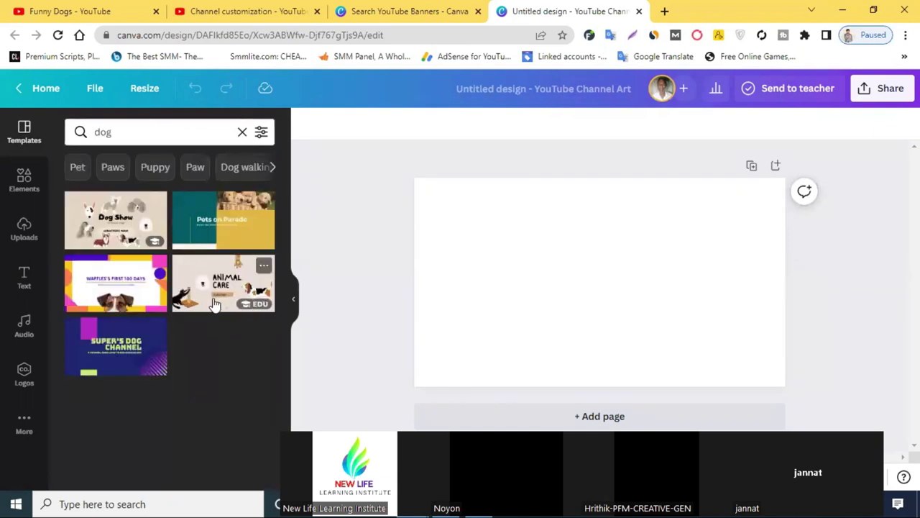
{"action": "left_click", "coordinate": [243, 133]}
{"action": "scroll", "coordinate": [199, 281], "scroll_direction": "down", "scroll_amount": 5}
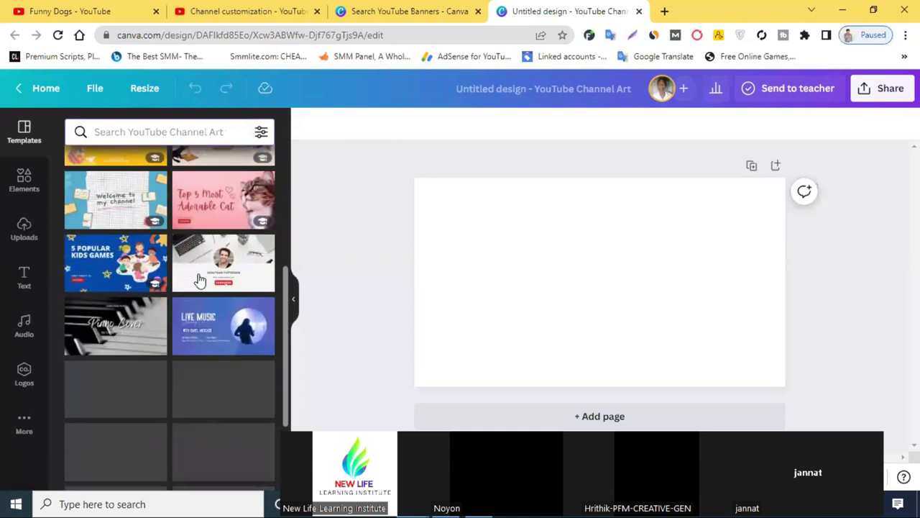
{"action": "scroll", "coordinate": [200, 281], "scroll_direction": "down", "scroll_amount": 10}
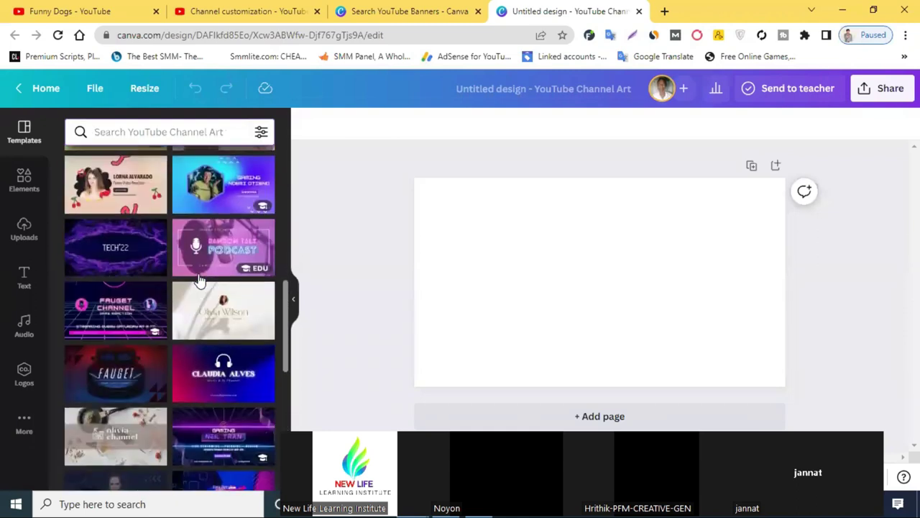
{"action": "scroll", "coordinate": [202, 279], "scroll_direction": "down", "scroll_amount": 2}
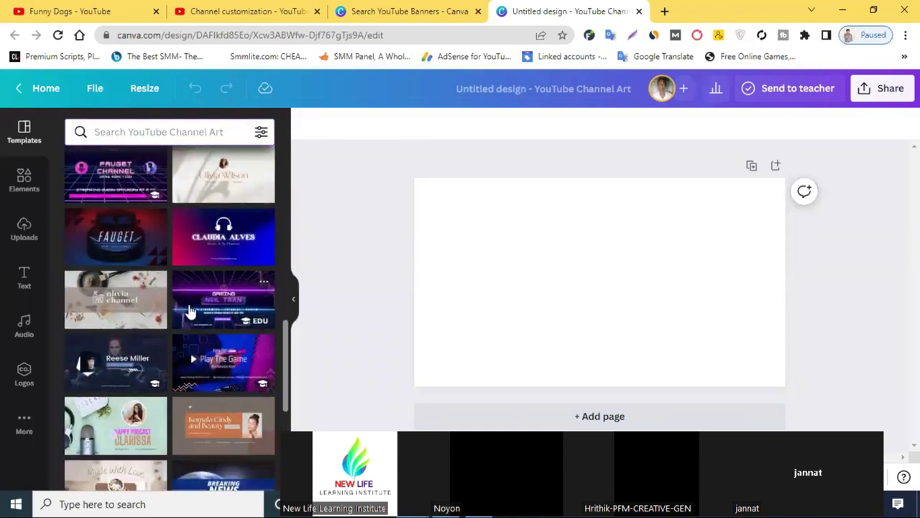
{"action": "scroll", "coordinate": [191, 312], "scroll_direction": "down", "scroll_amount": 3}
{"action": "scroll", "coordinate": [119, 278], "scroll_direction": "up", "scroll_amount": 2}
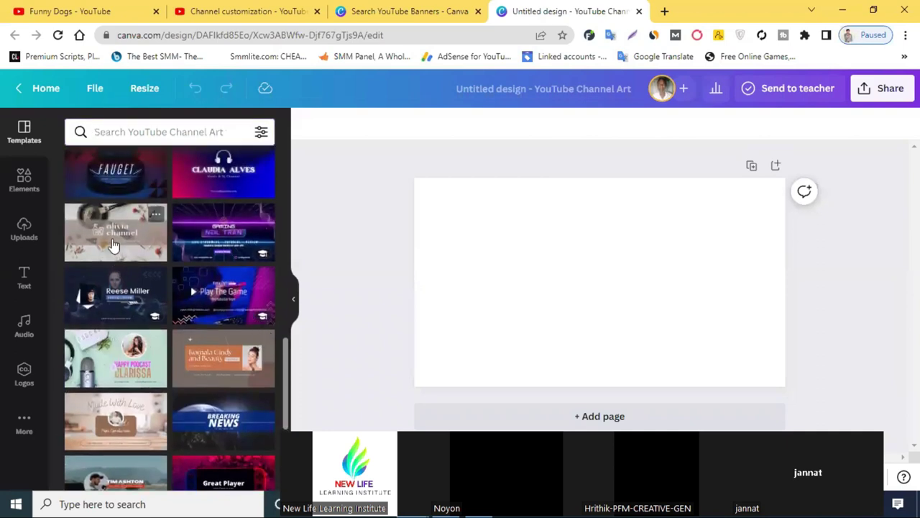
{"action": "left_click", "coordinate": [113, 245]}
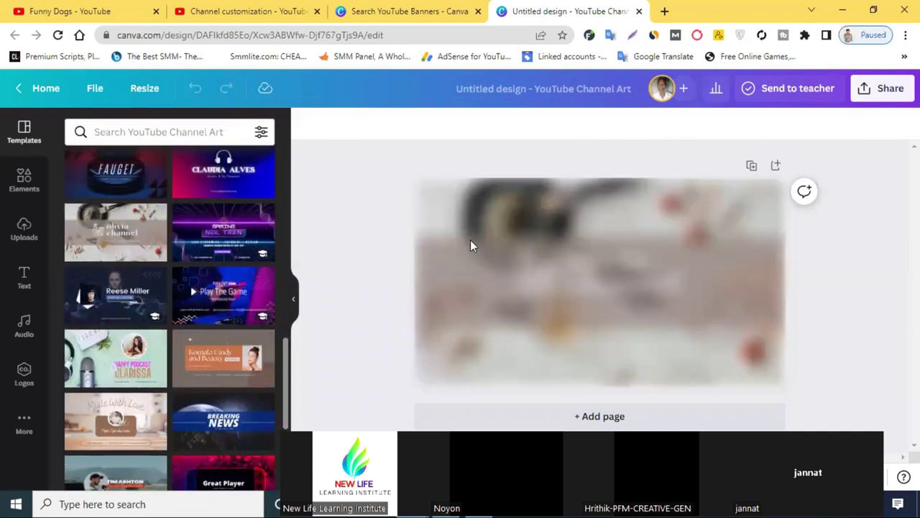
Drag the white line decoration off the upper left of the olivia banner
{"action": "left_click", "coordinate": [470, 245]}
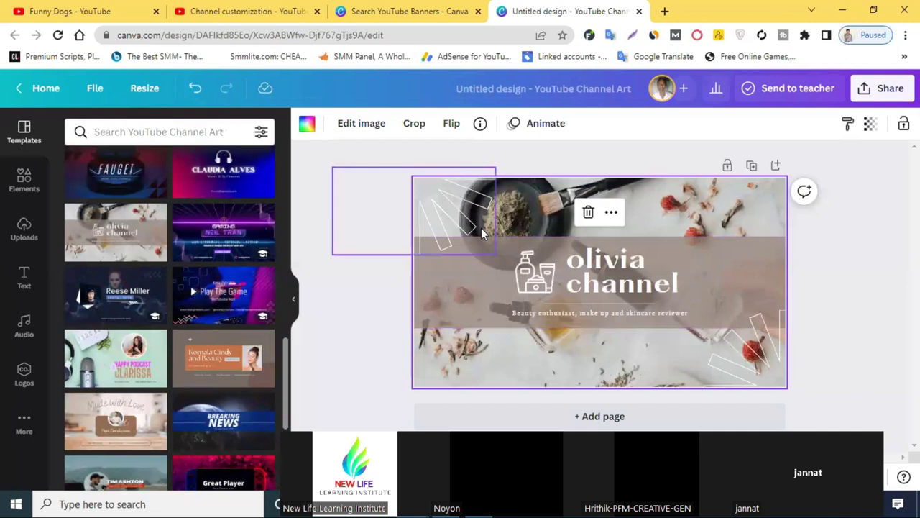
{"action": "left_click_drag", "start_coordinate": [486, 230], "coordinate": [339, 216]}
{"action": "left_click", "coordinate": [316, 216]}
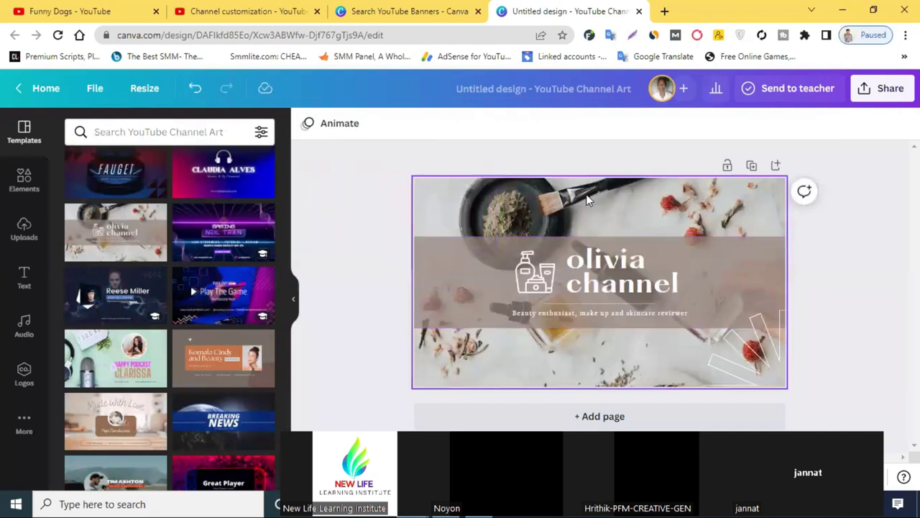
{"action": "double_click", "coordinate": [585, 196]}
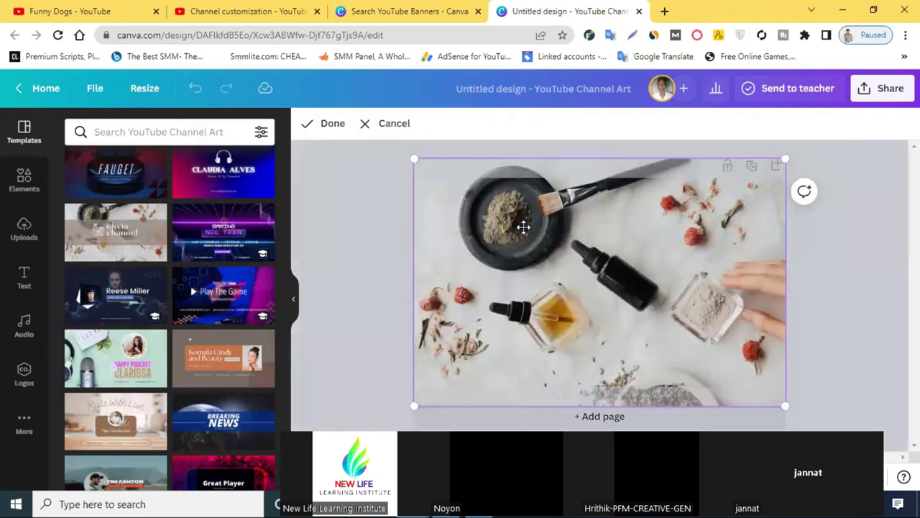
Delete the background photo, cosmetics icon and thin line, and centre the olivia channel heading
{"action": "key", "text": "Delete"}
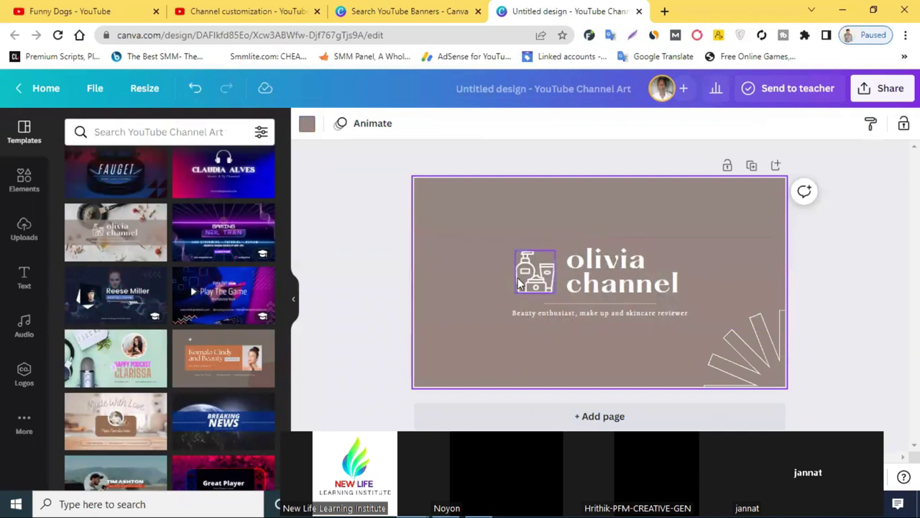
{"action": "left_click", "coordinate": [534, 272]}
{"action": "key", "text": "Delete"}
{"action": "left_click", "coordinate": [553, 311]}
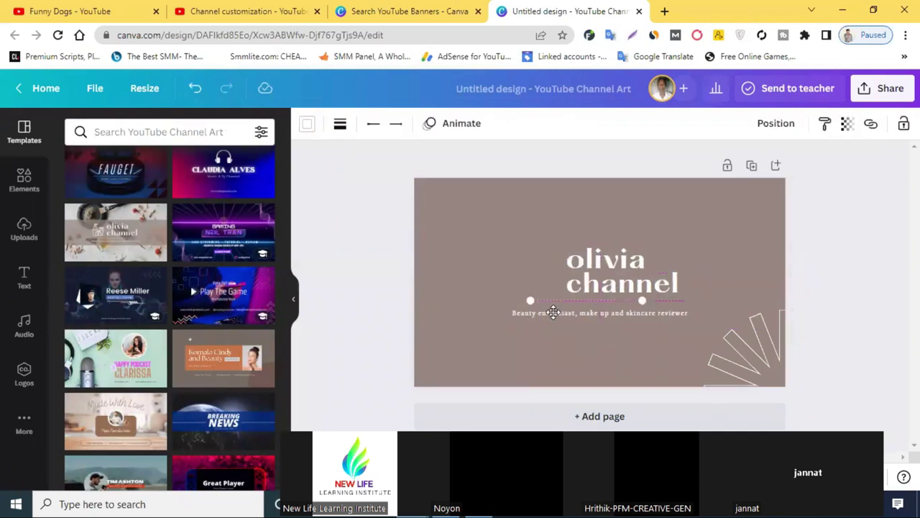
{"action": "key", "text": "Delete"}
{"action": "key", "text": "Delete"}
{"action": "left_click_drag", "start_coordinate": [619, 272], "coordinate": [586, 286]}
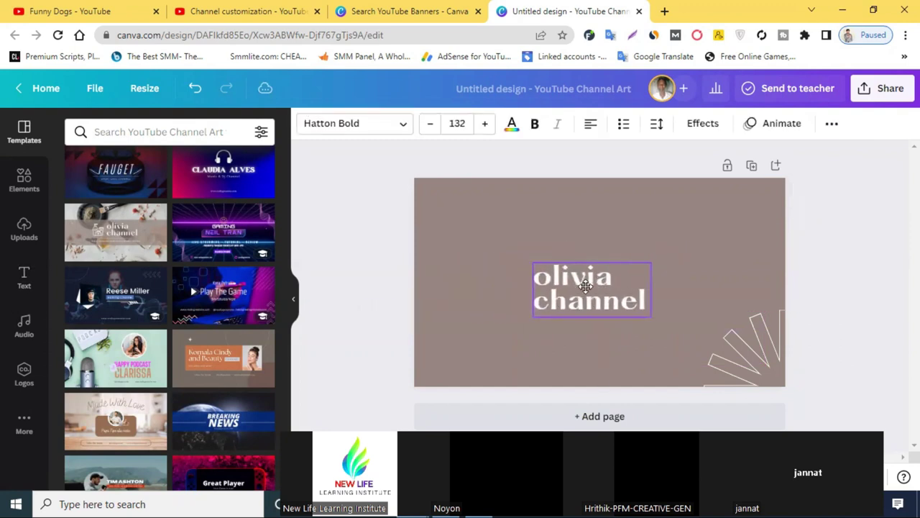
Retype the heading as 'Funny Dog' on one line and delete the corner line graphic
{"action": "left_click", "coordinate": [385, 11]}
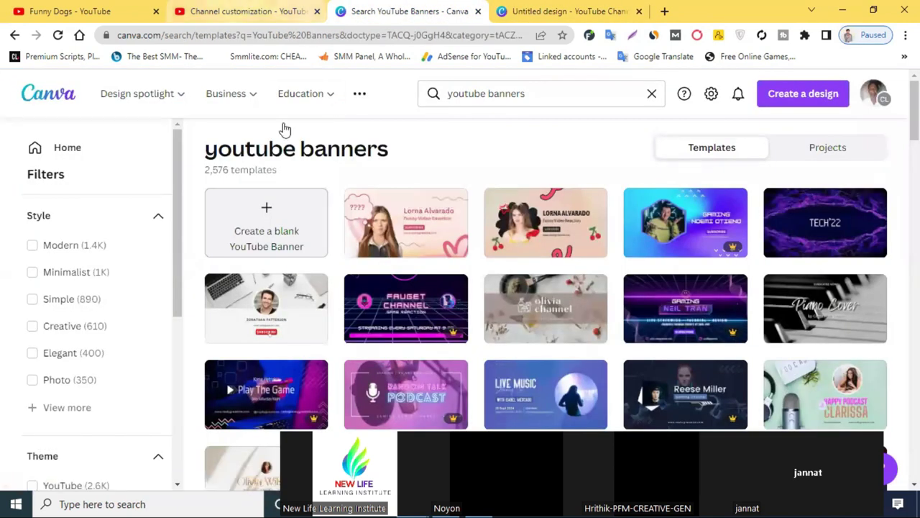
{"action": "left_click", "coordinate": [532, 11]}
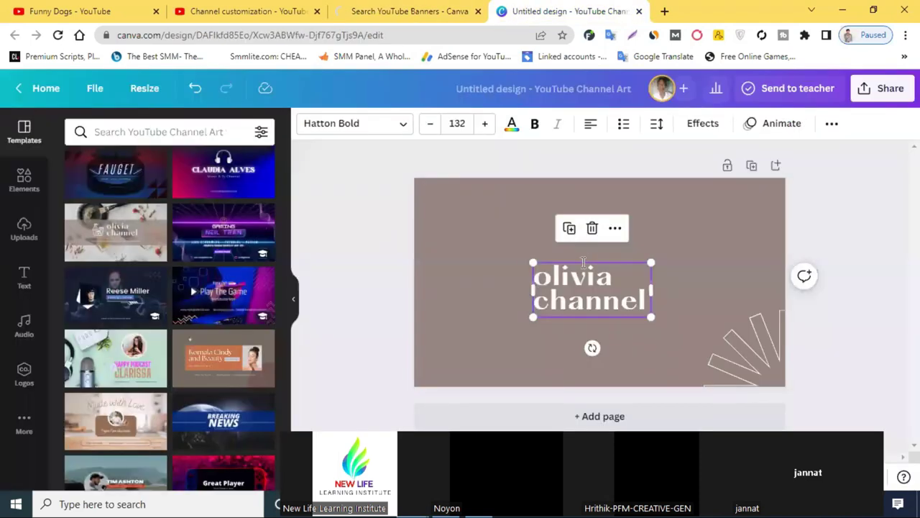
{"action": "left_click", "coordinate": [421, 7]}
{"action": "left_click", "coordinate": [564, 9]}
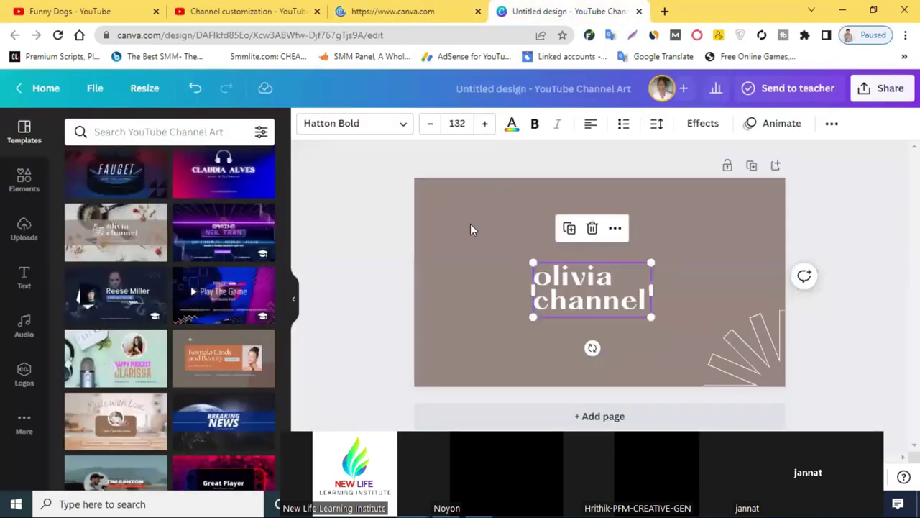
{"action": "double_click", "coordinate": [576, 280]}
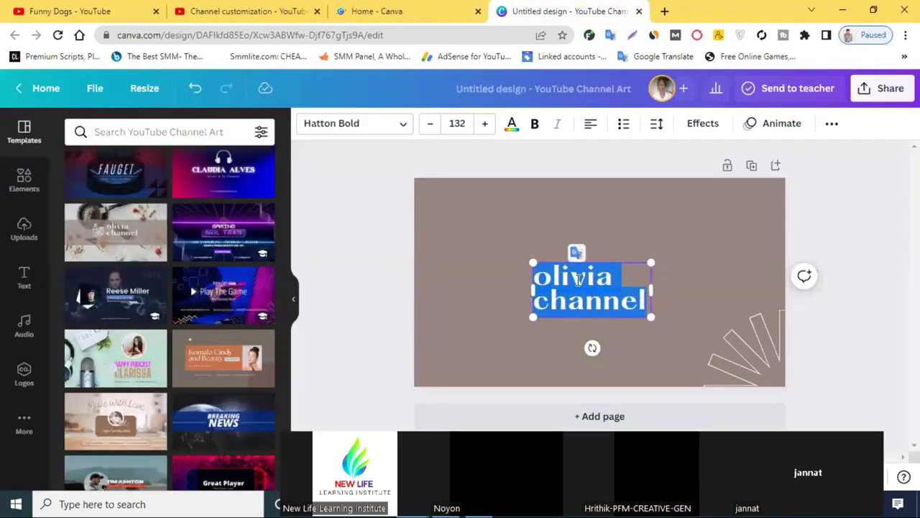
{"action": "type", "text": "Fu"}
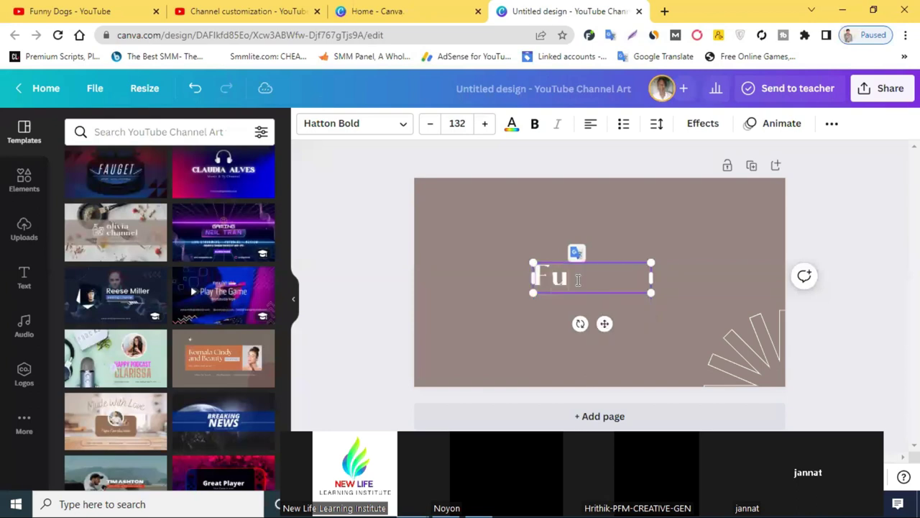
{"action": "type", "text": "nny "}
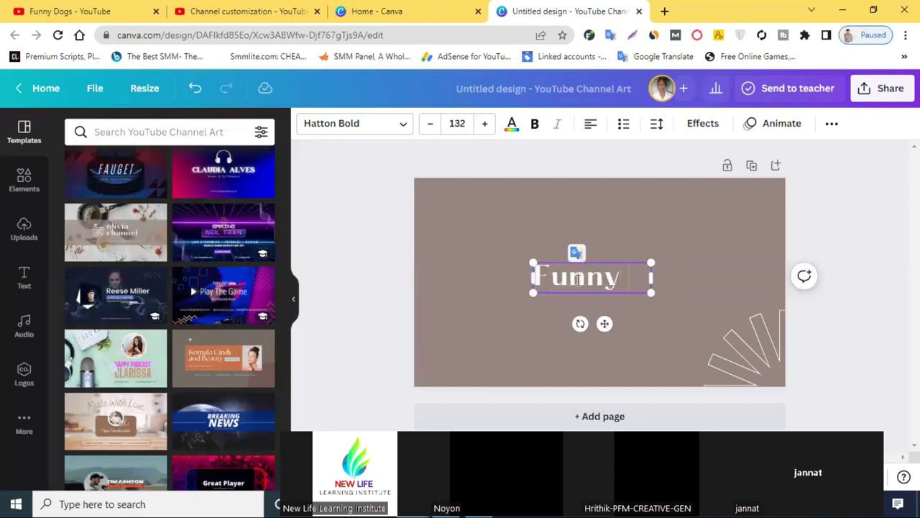
{"action": "type", "text": "Dog"}
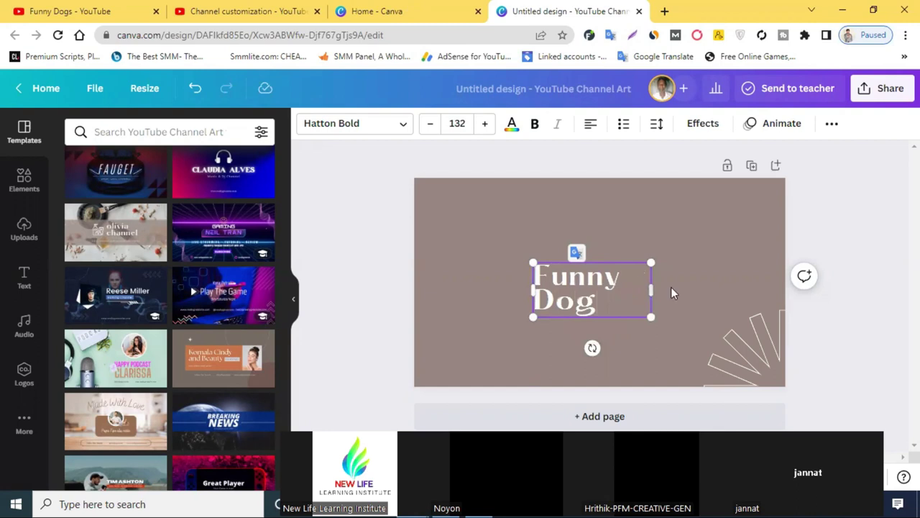
{"action": "left_click_drag", "start_coordinate": [666, 289], "coordinate": [733, 281]}
{"action": "left_click_drag", "start_coordinate": [664, 278], "coordinate": [545, 291]}
{"action": "left_click", "coordinate": [764, 376]}
{"action": "key", "text": "Delete"}
Set the Funny Dog heading font to ABeeZee
{"action": "left_click", "coordinate": [346, 126]}
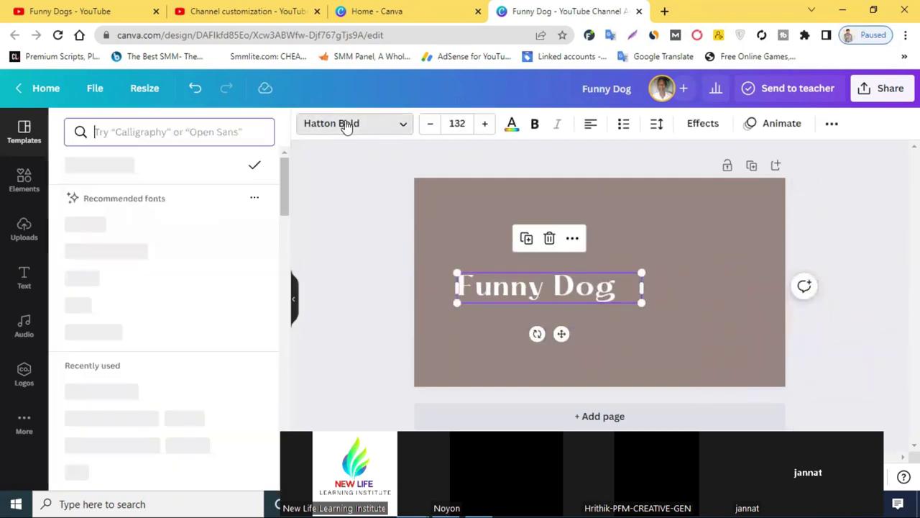
{"action": "scroll", "coordinate": [128, 298], "scroll_direction": "down", "scroll_amount": 2}
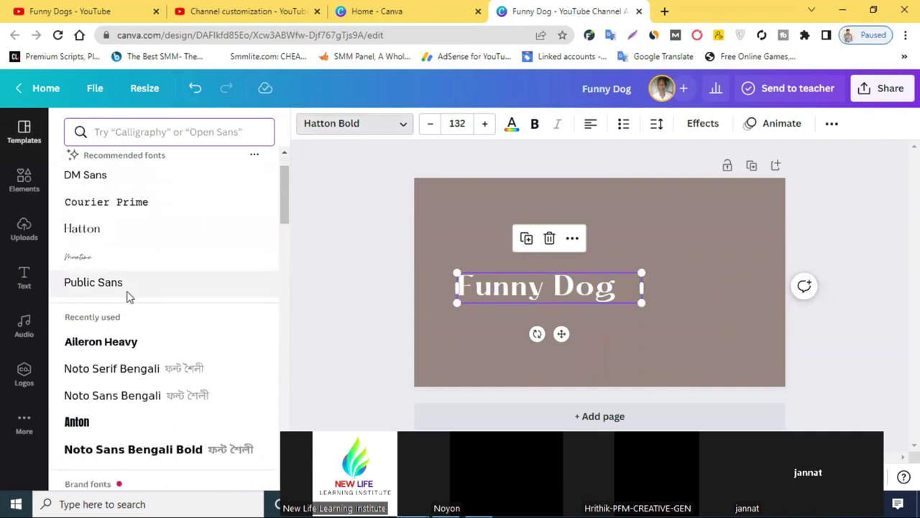
{"action": "scroll", "coordinate": [129, 366], "scroll_direction": "down", "scroll_amount": 4}
{"action": "left_click", "coordinate": [119, 350]}
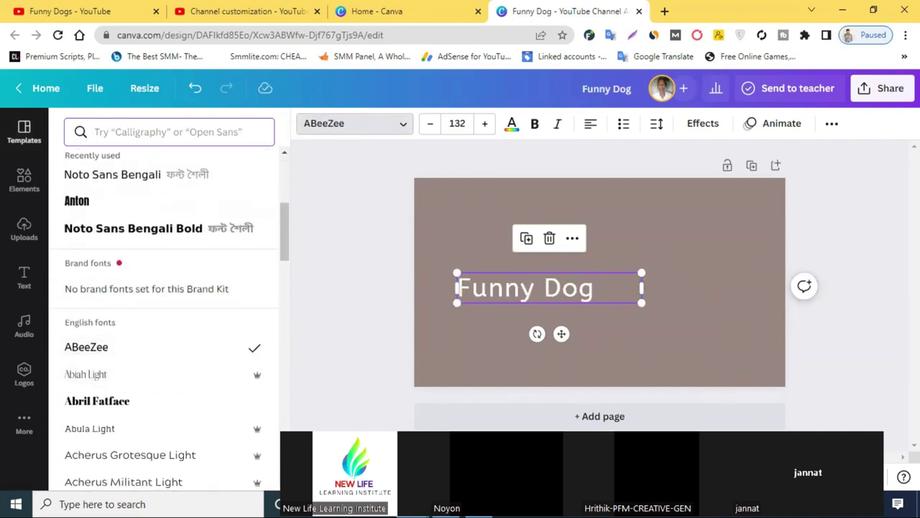
{"action": "left_click", "coordinate": [897, 329]}
{"action": "left_click", "coordinate": [527, 307]}
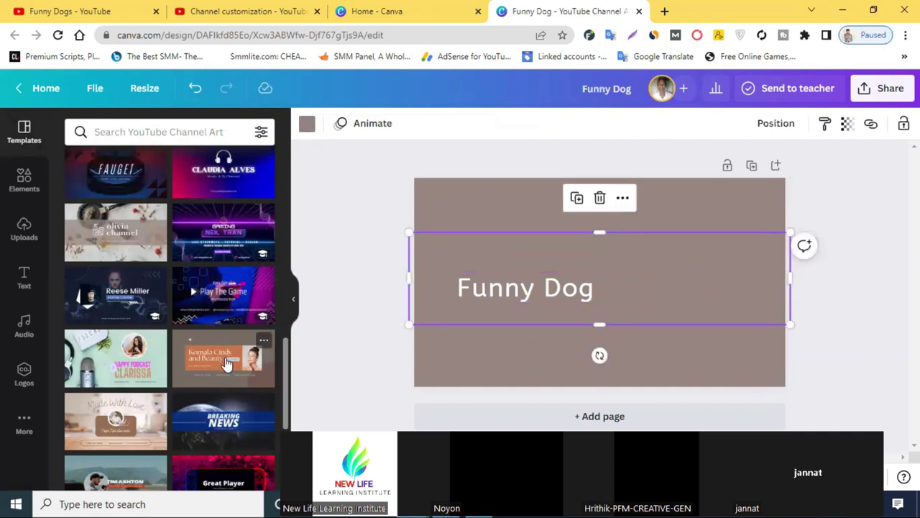
{"action": "left_click", "coordinate": [544, 294]}
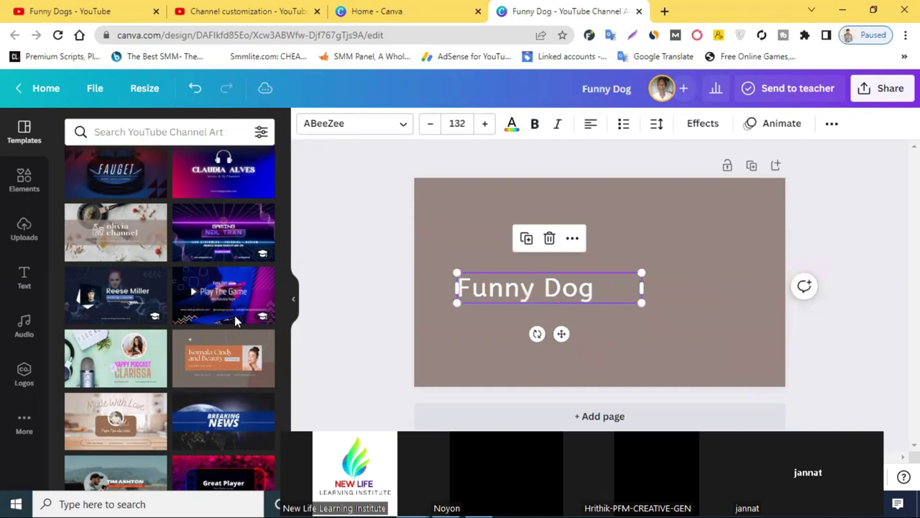
{"action": "scroll", "coordinate": [166, 314], "scroll_direction": "down", "scroll_amount": 3}
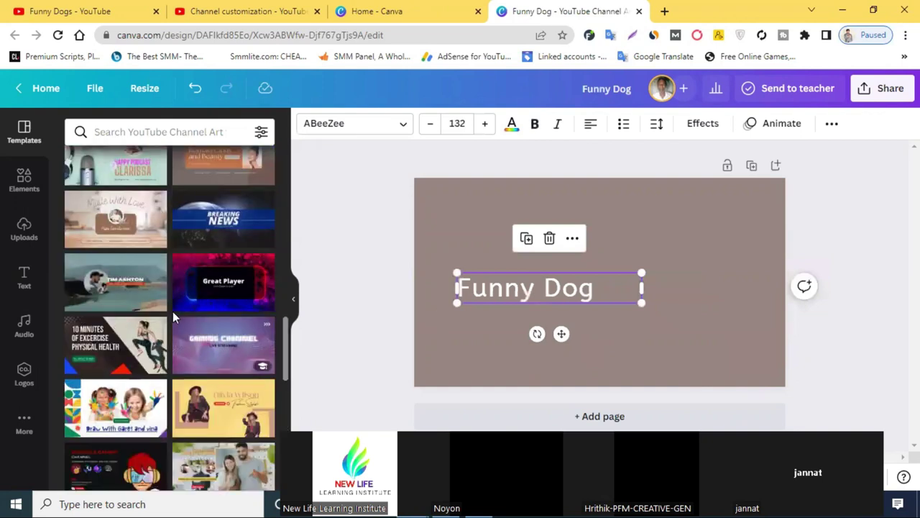
{"action": "scroll", "coordinate": [173, 311], "scroll_direction": "down", "scroll_amount": 2}
Apply the red-headphone gaming template and delete its character, live-streaming text and website address
{"action": "left_click", "coordinate": [111, 338]}
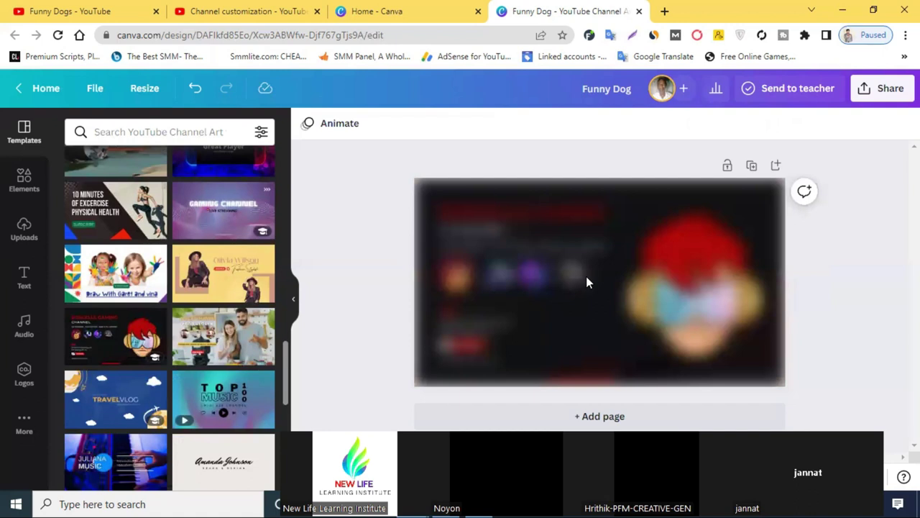
{"action": "left_click", "coordinate": [662, 303]}
{"action": "key", "text": "Delete"}
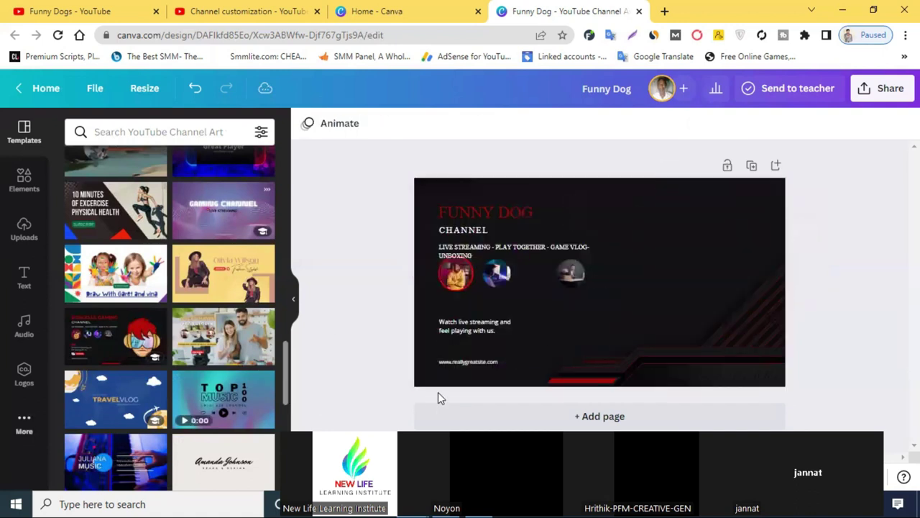
{"action": "left_click", "coordinate": [512, 330]}
{"action": "left_click_drag", "start_coordinate": [512, 331], "coordinate": [474, 360]}
{"action": "key", "text": "Delete"}
{"action": "left_click", "coordinate": [471, 363]}
{"action": "key", "text": "Delete"}
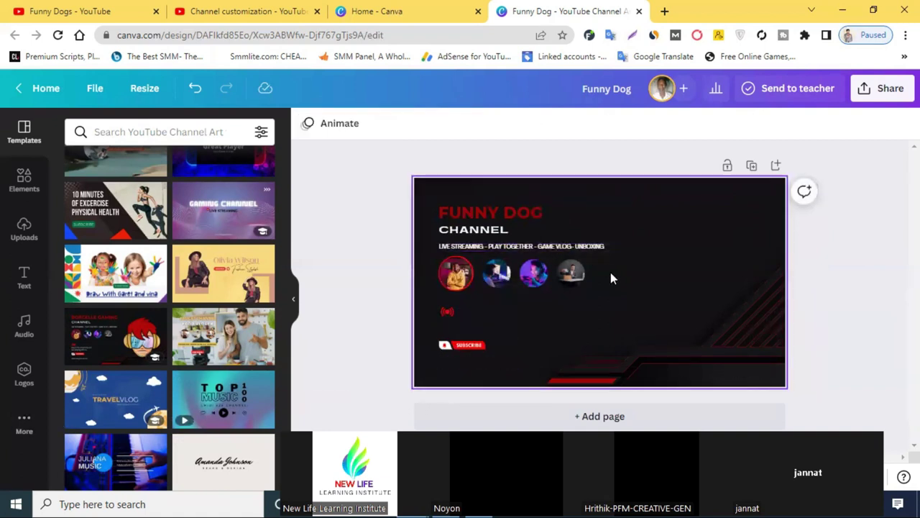
Move FUNNY DOG right and delete the CHANNEL heading, subtitle and three extra profile circles
{"action": "left_click_drag", "start_coordinate": [493, 214], "coordinate": [698, 291]}
{"action": "left_click", "coordinate": [478, 248]}
{"action": "key", "text": "Delete"}
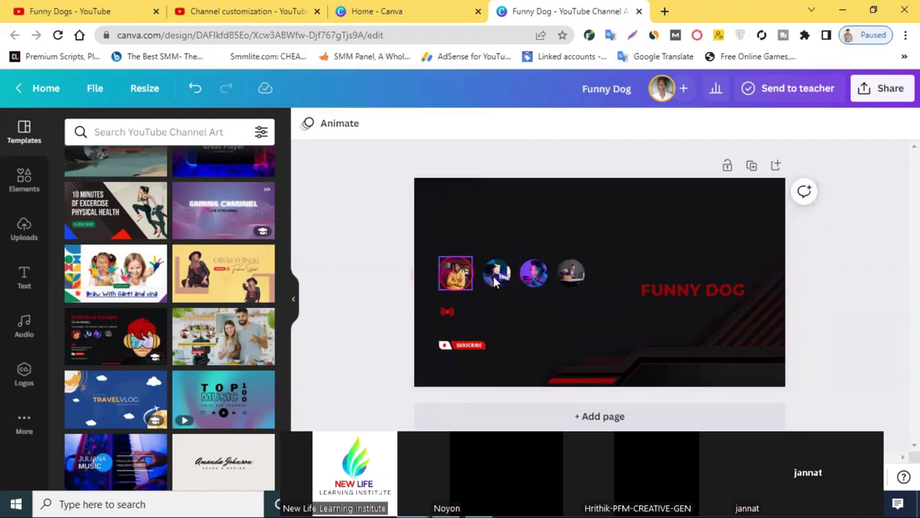
{"action": "left_click", "coordinate": [571, 279]}
{"action": "key", "text": "Delete"}
{"action": "left_click", "coordinate": [534, 273]}
{"action": "key", "text": "Delete"}
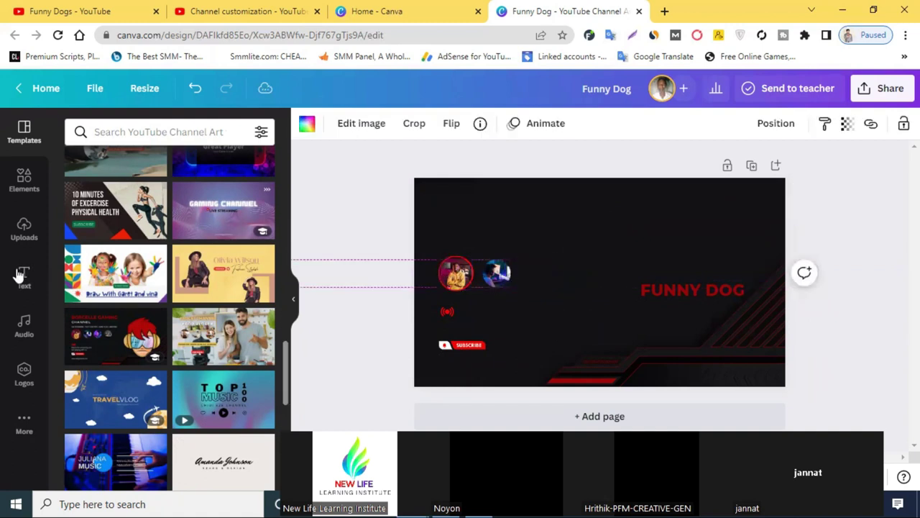
{"action": "left_click", "coordinate": [505, 274]}
{"action": "key", "text": "Delete"}
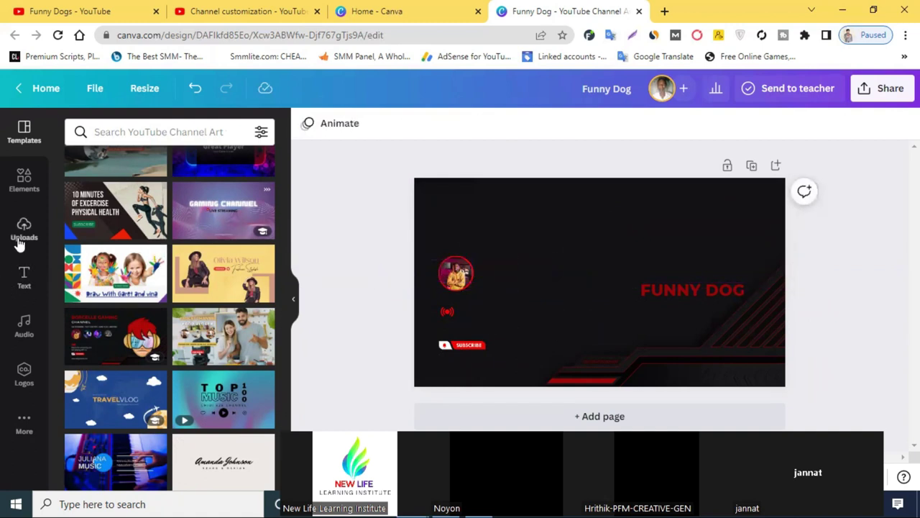
Upload the Funny image file to Canva's Uploads
{"action": "left_click", "coordinate": [23, 231]}
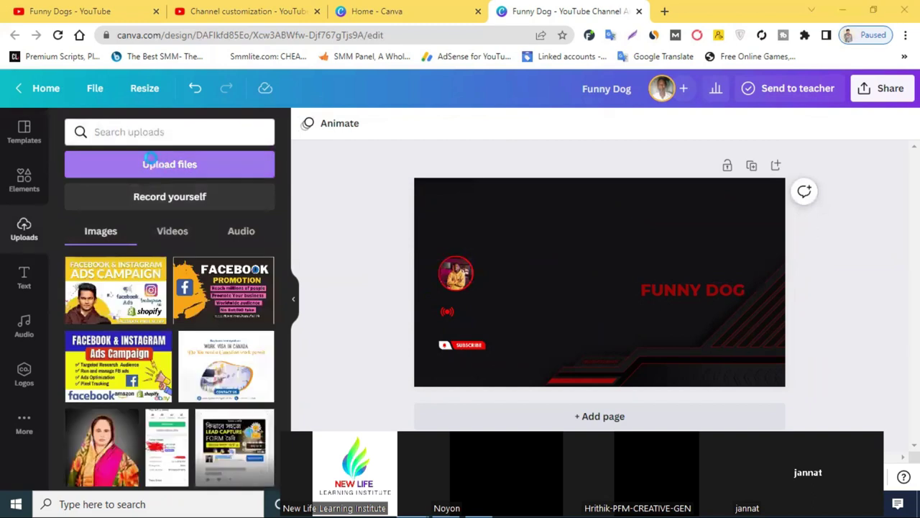
{"action": "left_click", "coordinate": [152, 164]}
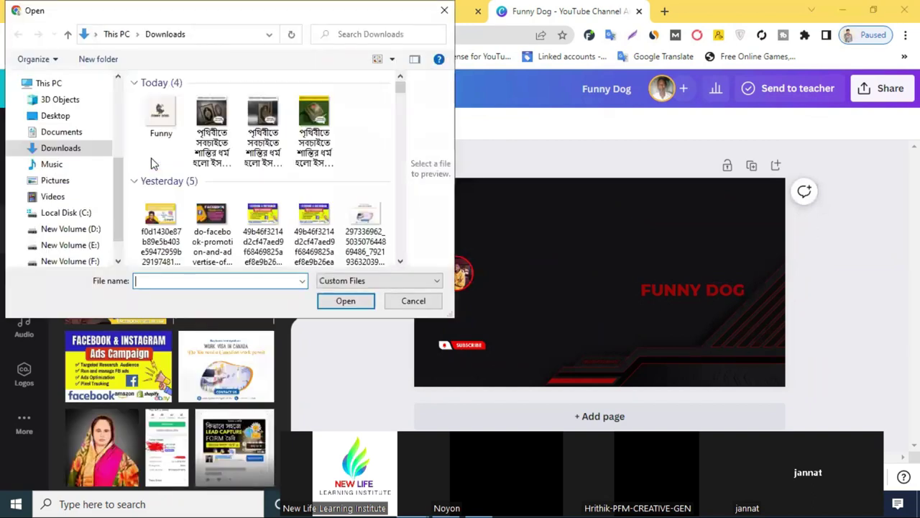
{"action": "left_click", "coordinate": [161, 119]}
{"action": "left_click", "coordinate": [341, 303]}
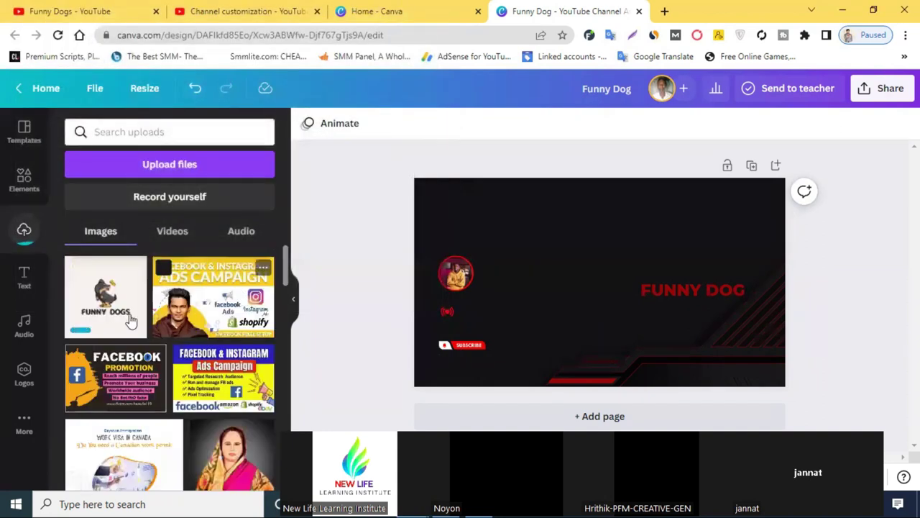
Place the Funny Dogs logo in the profile circle, enlarged, with FUNNY DOG beside it
{"action": "left_click_drag", "start_coordinate": [598, 323], "coordinate": [460, 297]}
{"action": "double_click", "coordinate": [464, 280]}
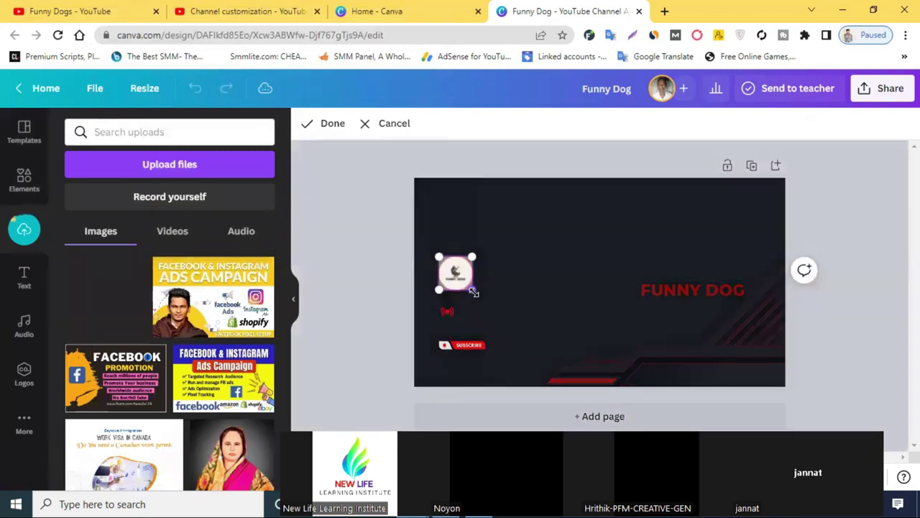
{"action": "left_click_drag", "start_coordinate": [454, 277], "coordinate": [449, 269]}
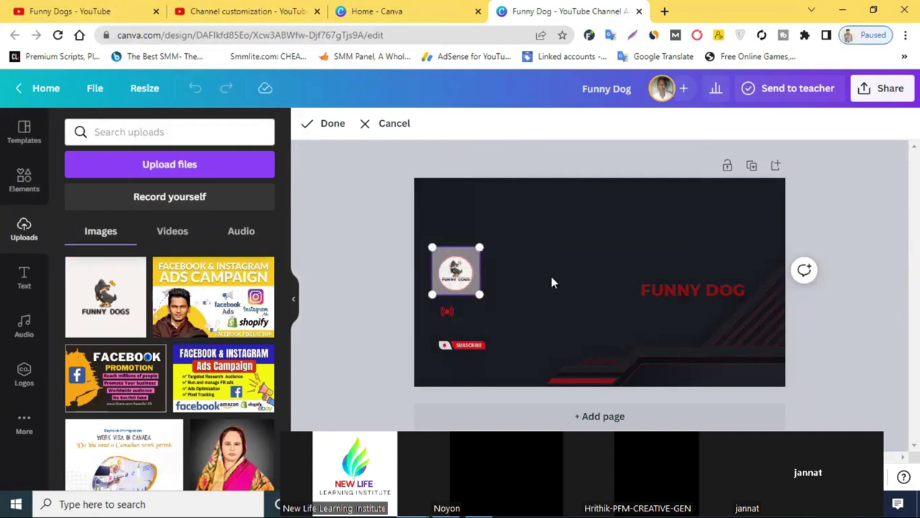
{"action": "left_click", "coordinate": [552, 282]}
{"action": "left_click_drag", "start_coordinate": [483, 297], "coordinate": [492, 280]}
{"action": "left_click", "coordinate": [460, 282]}
{"action": "left_click", "coordinate": [524, 283]}
{"action": "left_click_drag", "start_coordinate": [661, 292], "coordinate": [540, 281]}
Colour the FUNNY DOG heading red
{"action": "left_click", "coordinate": [511, 123]}
{"action": "left_click", "coordinate": [222, 192]}
{"action": "left_click", "coordinate": [365, 226]}
{"action": "left_click", "coordinate": [447, 311]}
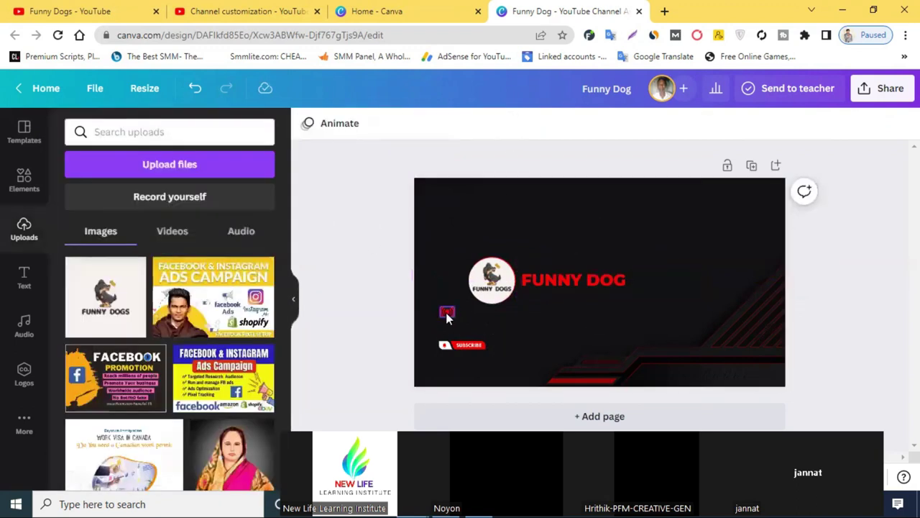
Move the broadcast icon beside the logo and the subscribe badge beside the FUNNY DOG title
{"action": "left_click_drag", "start_coordinate": [447, 311], "coordinate": [509, 306]}
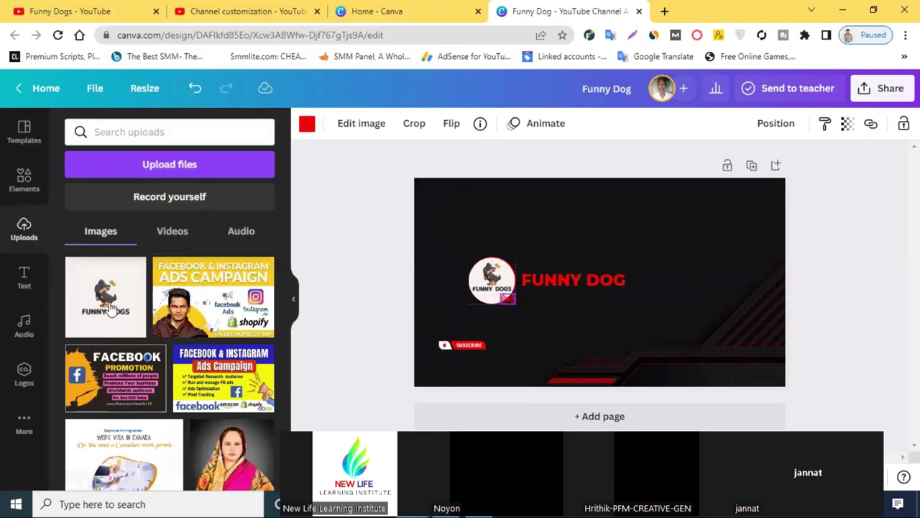
{"action": "left_click_drag", "start_coordinate": [474, 347], "coordinate": [654, 280]}
{"action": "mouse_move", "coordinate": [478, 281]}
{"action": "left_mouse_down"}
{"action": "mouse_move", "coordinate": [499, 280]}
{"action": "mouse_move", "coordinate": [473, 284]}
{"action": "left_mouse_up"}
{"action": "left_click", "coordinate": [433, 284]}
{"action": "left_click", "coordinate": [483, 283]}
{"action": "left_click_drag", "start_coordinate": [569, 300], "coordinate": [596, 300]}
{"action": "left_click_drag", "start_coordinate": [483, 282], "coordinate": [509, 279]}
Put the red circle back behind the FUNNY DOGS logo
{"action": "left_click", "coordinate": [486, 279]}
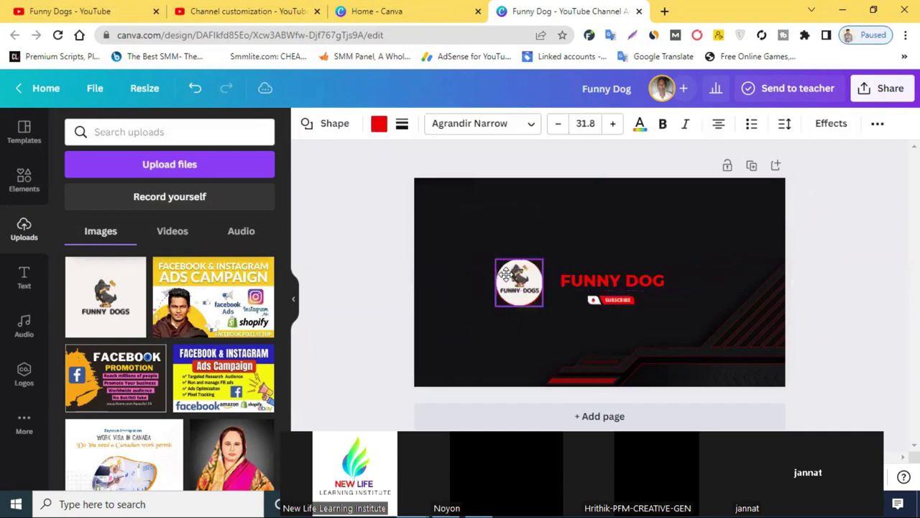
{"action": "left_click", "coordinate": [451, 264]}
{"action": "left_click_drag", "start_coordinate": [452, 271], "coordinate": [503, 281]}
{"action": "left_click_drag", "start_coordinate": [517, 282], "coordinate": [527, 286]}
Resize the FUNNY DOG text box to 92.5 and tuck the subscribe badge beneath it
{"action": "left_click", "coordinate": [596, 287]}
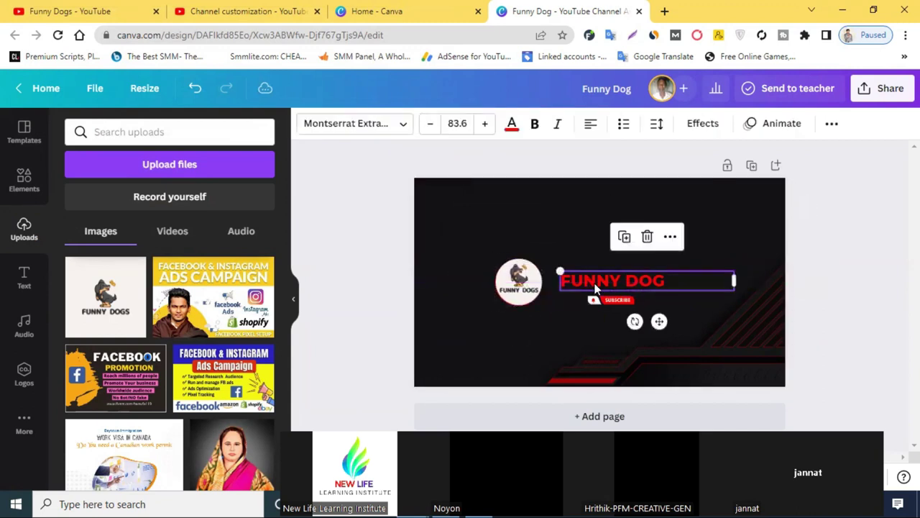
{"action": "left_click_drag", "start_coordinate": [747, 270], "coordinate": [670, 273]}
{"action": "left_click_drag", "start_coordinate": [601, 304], "coordinate": [600, 295]}
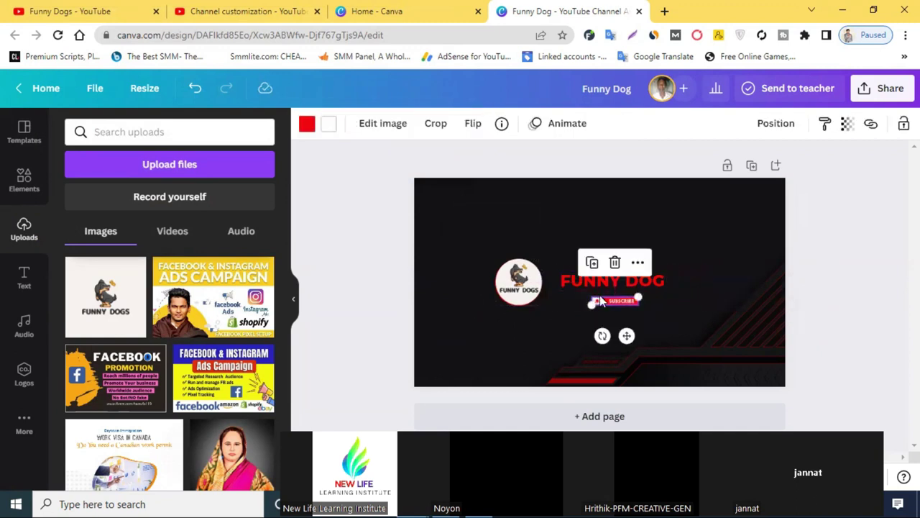
{"action": "left_click", "coordinate": [593, 288]}
{"action": "left_click_drag", "start_coordinate": [670, 280], "coordinate": [644, 281]}
{"action": "left_click", "coordinate": [384, 257]}
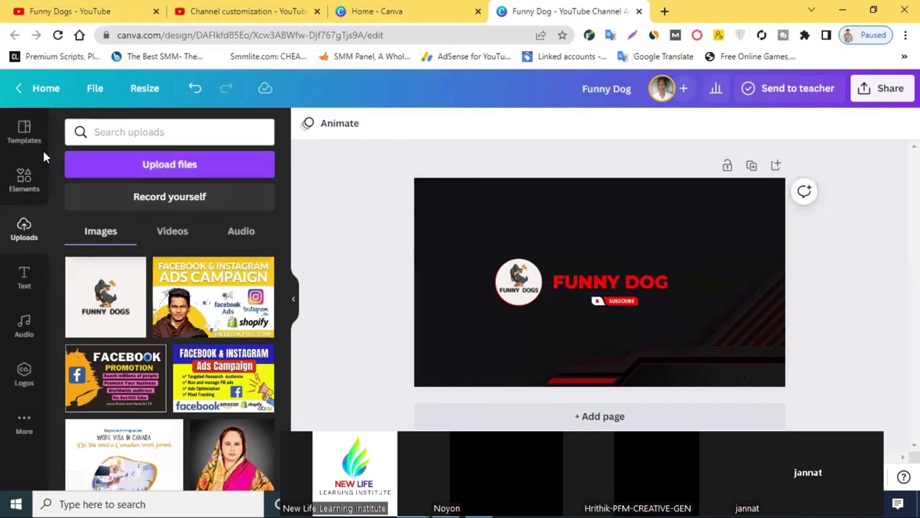
{"action": "left_click", "coordinate": [24, 179]}
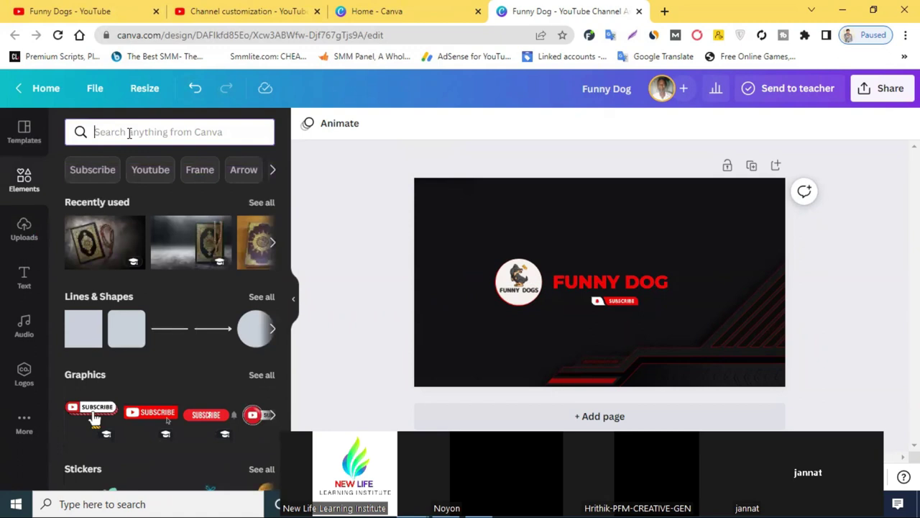
Search the Elements for 'dog' and add the paw-prints graphic to the banner
{"action": "type", "text": "dog"}
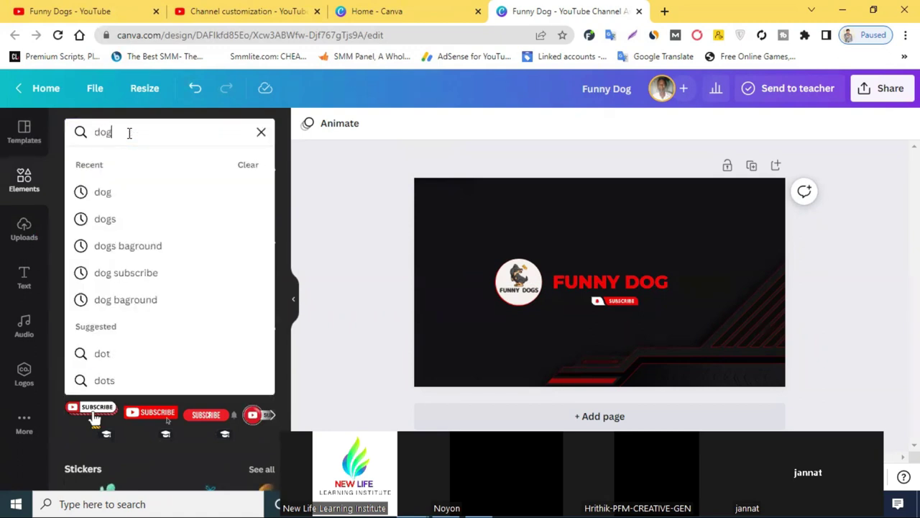
{"action": "key", "text": "Return"}
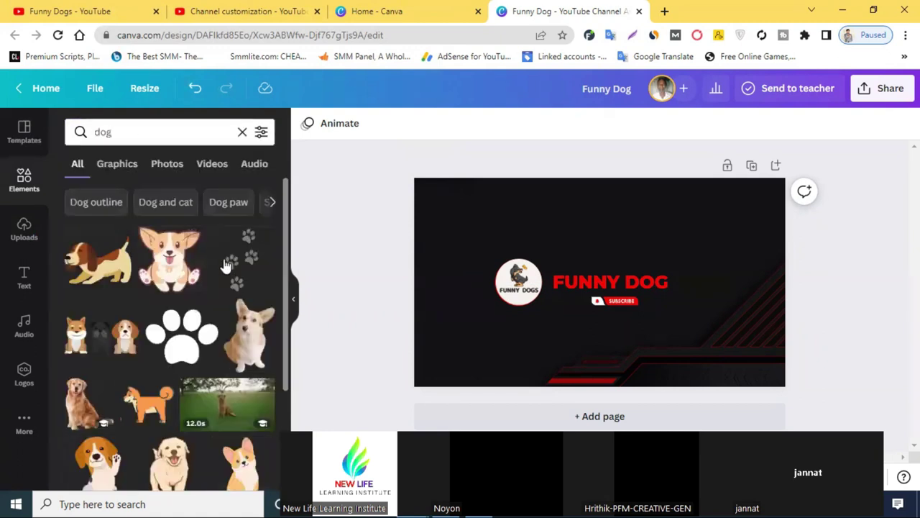
{"action": "left_click", "coordinate": [241, 267]}
{"action": "left_click_drag", "start_coordinate": [598, 312], "coordinate": [7, 314]}
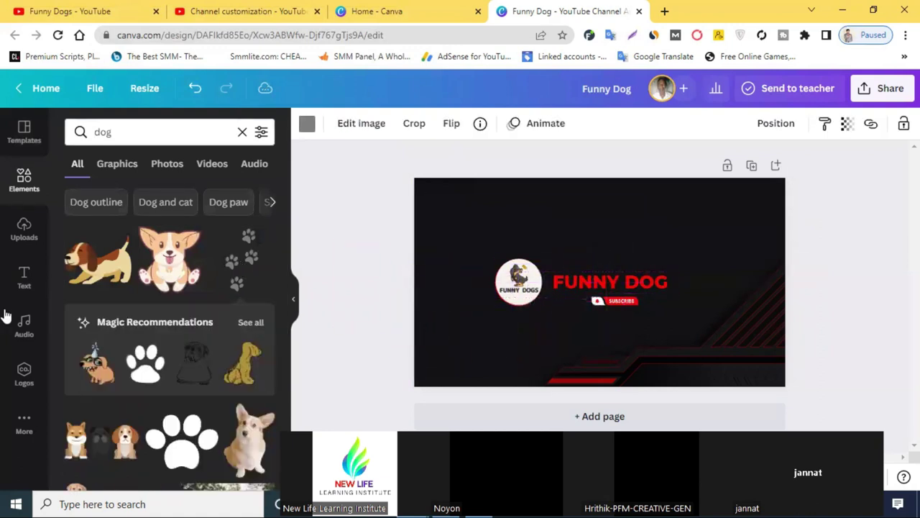
{"action": "scroll", "coordinate": [162, 350], "scroll_direction": "down", "scroll_amount": 3}
{"action": "scroll", "coordinate": [163, 350], "scroll_direction": "down", "scroll_amount": 5}
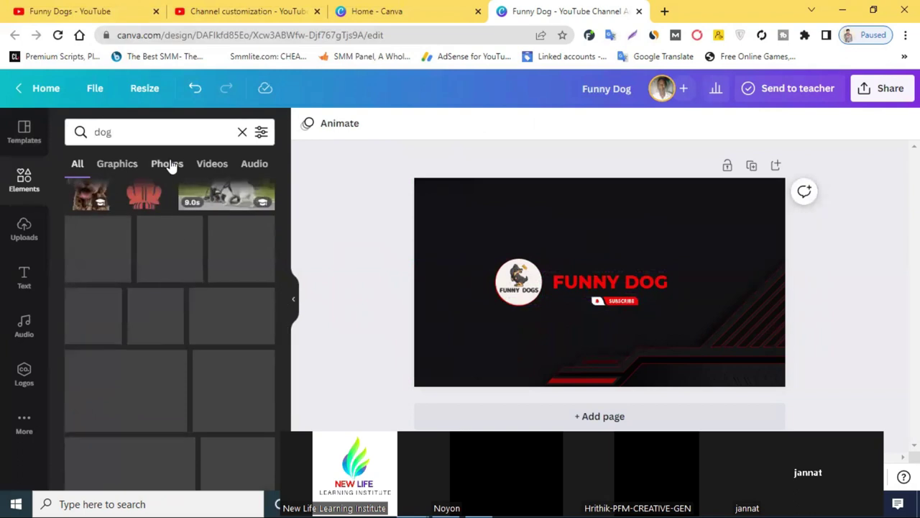
{"action": "left_click", "coordinate": [117, 164]}
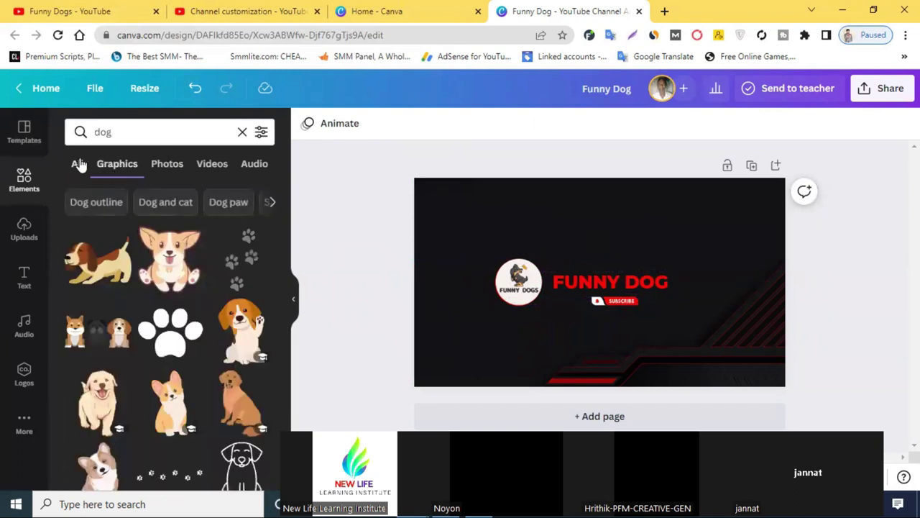
{"action": "left_click", "coordinate": [77, 163]}
{"action": "scroll", "coordinate": [126, 320], "scroll_direction": "down", "scroll_amount": 10}
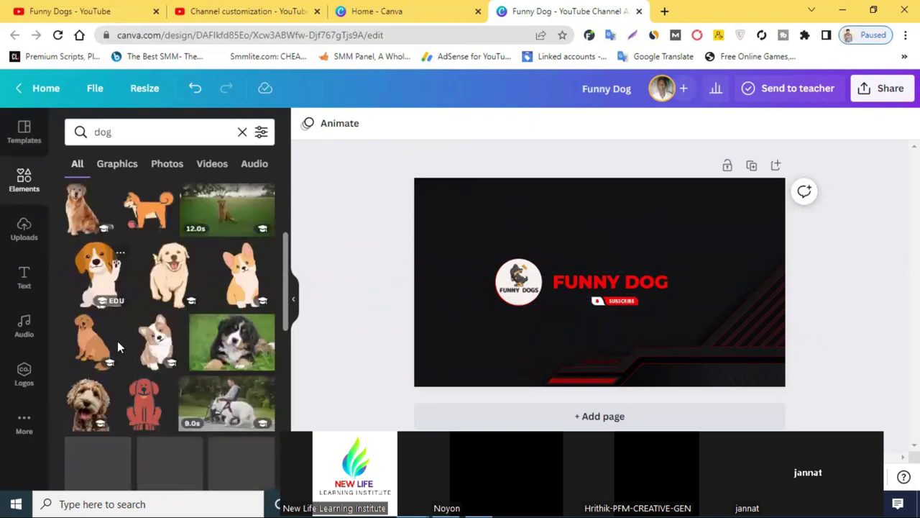
Make the paw prints white, place them left of the title, and duplicate a copy to the right
{"action": "left_click", "coordinate": [611, 283]}
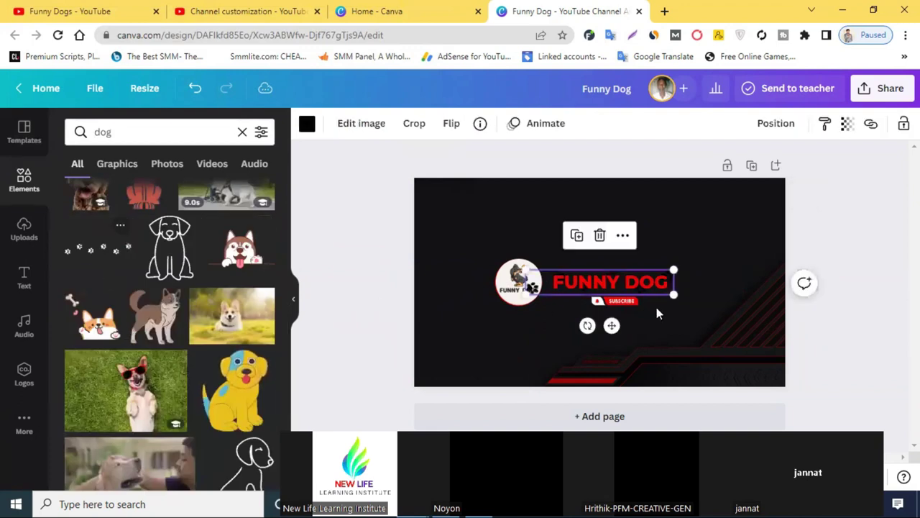
{"action": "left_click_drag", "start_coordinate": [557, 291], "coordinate": [532, 300]}
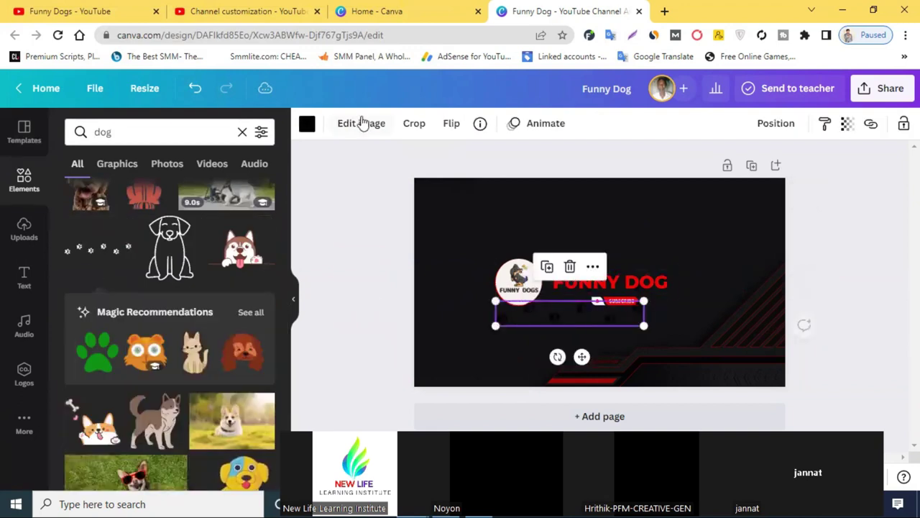
{"action": "left_click", "coordinate": [307, 123]}
{"action": "left_click", "coordinate": [223, 195]}
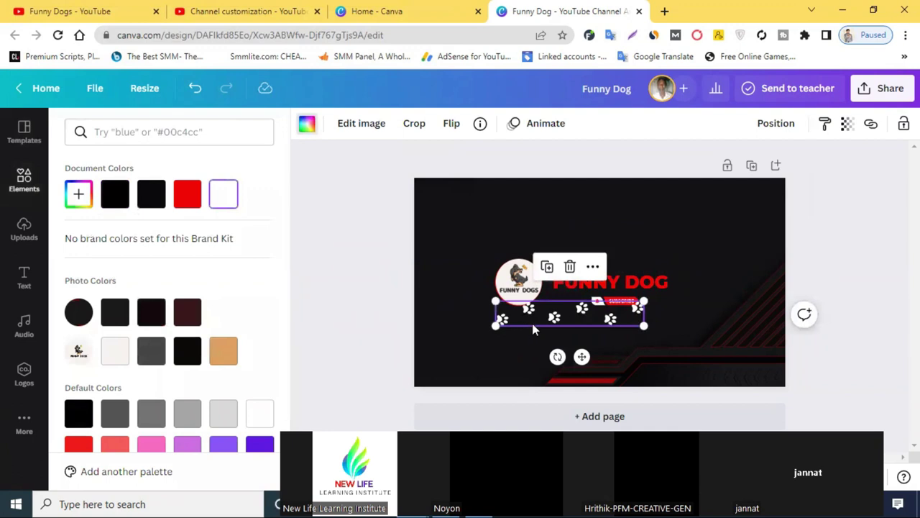
{"action": "left_click_drag", "start_coordinate": [544, 319], "coordinate": [776, 298]}
{"action": "left_click", "coordinate": [387, 241]}
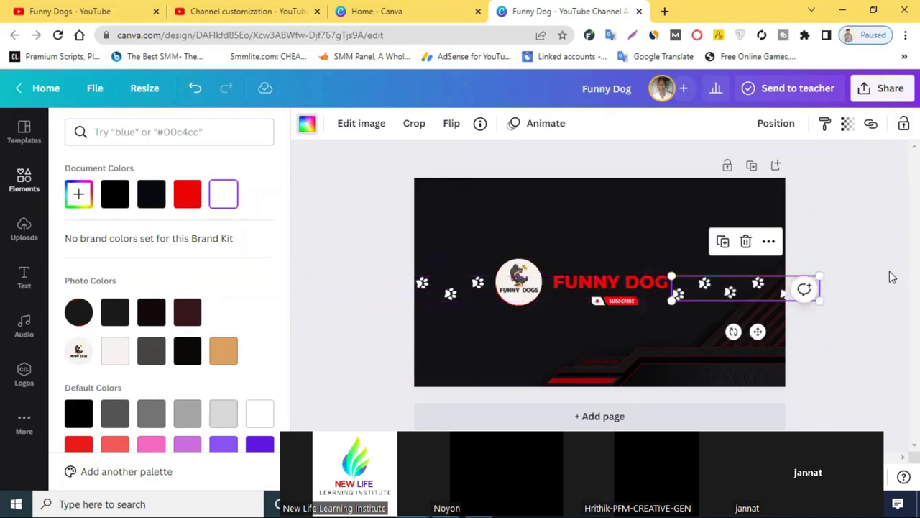
{"action": "left_click", "coordinate": [889, 273]}
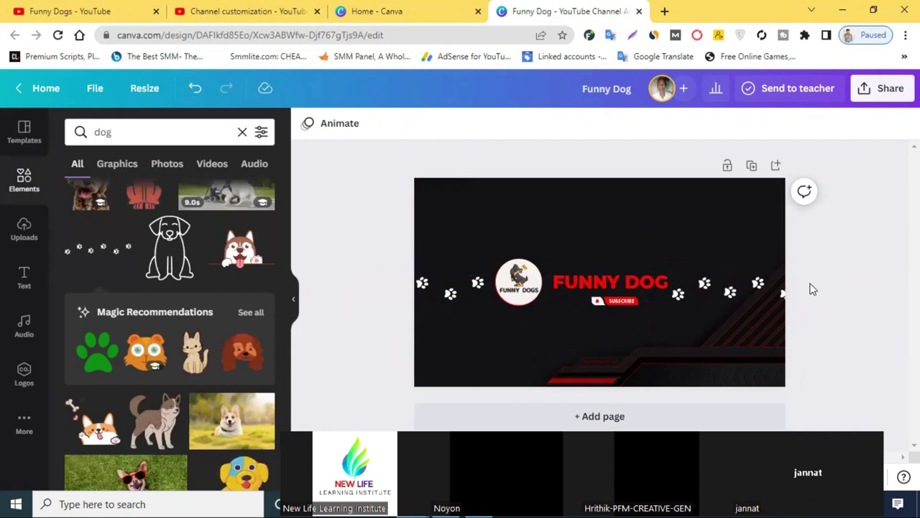
Download the Funny Dog banner as a 2560 × 1440 PNG and return to YouTube Studio
{"action": "left_click", "coordinate": [870, 89]}
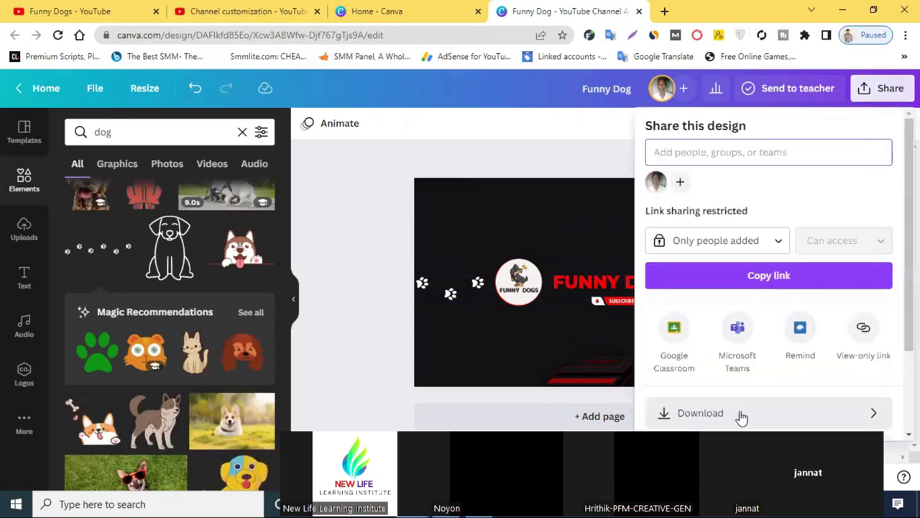
{"action": "left_click", "coordinate": [743, 416]}
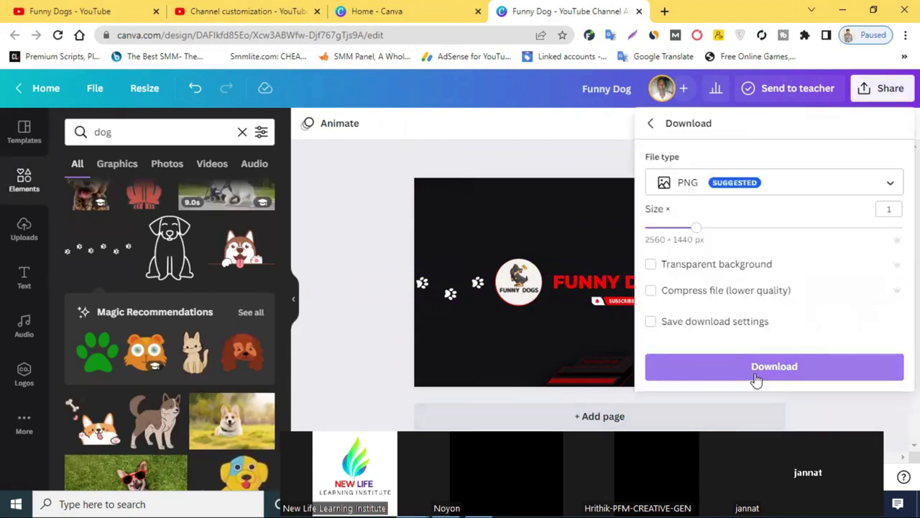
{"action": "left_click", "coordinate": [756, 376]}
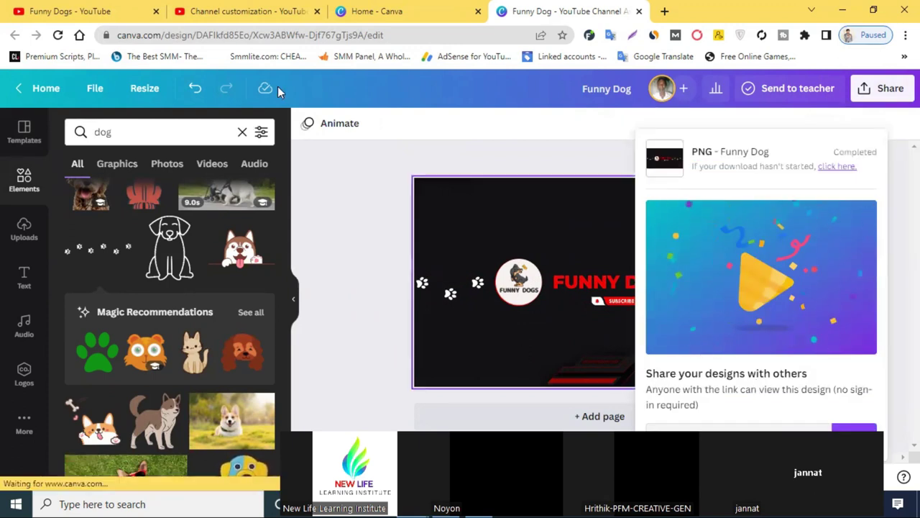
{"action": "left_click", "coordinate": [250, 12]}
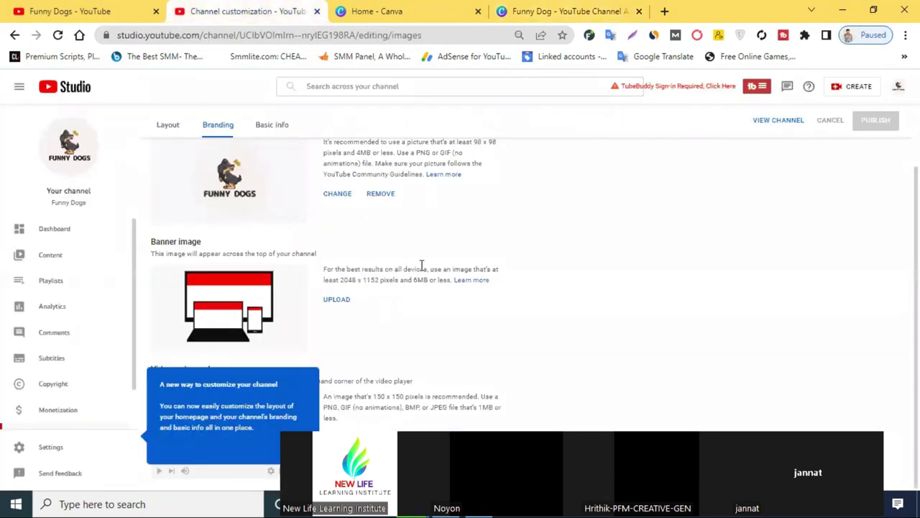
Upload the Funny Dog image from Downloads as the banner image and accept the crop
{"action": "left_click", "coordinate": [343, 302]}
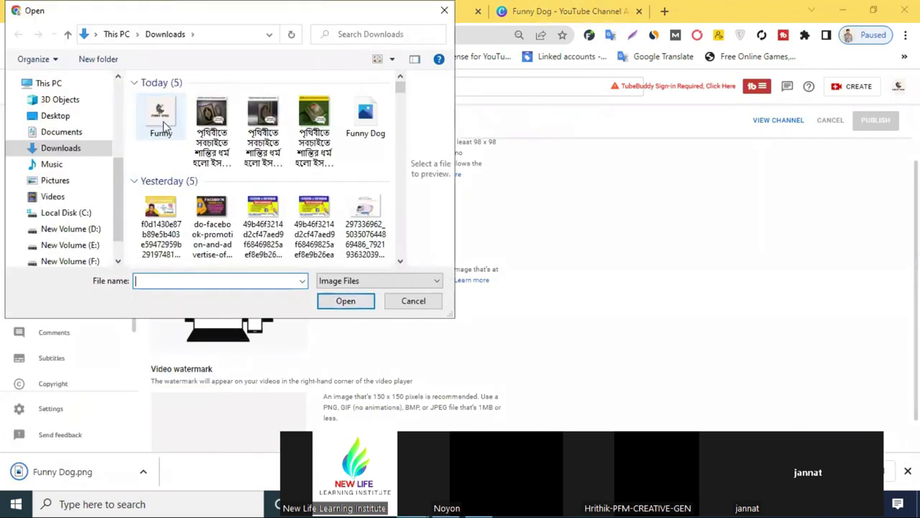
{"action": "left_click", "coordinate": [67, 35]}
{"action": "double_click", "coordinate": [191, 228]}
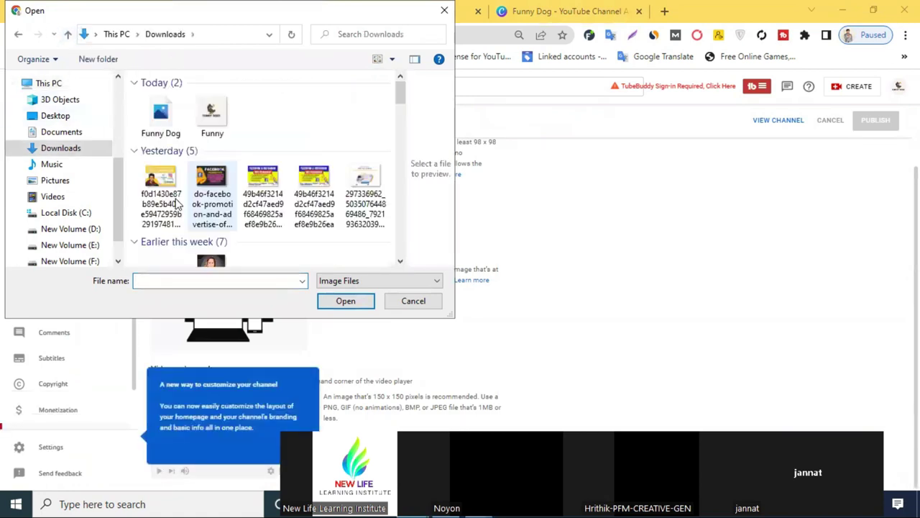
{"action": "left_click", "coordinate": [159, 120]}
{"action": "left_click", "coordinate": [345, 301]}
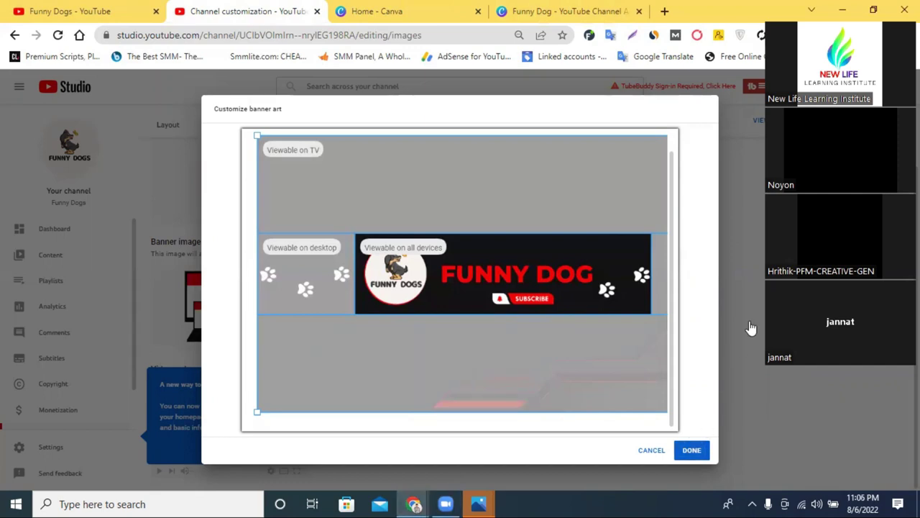
{"action": "left_click", "coordinate": [691, 450]}
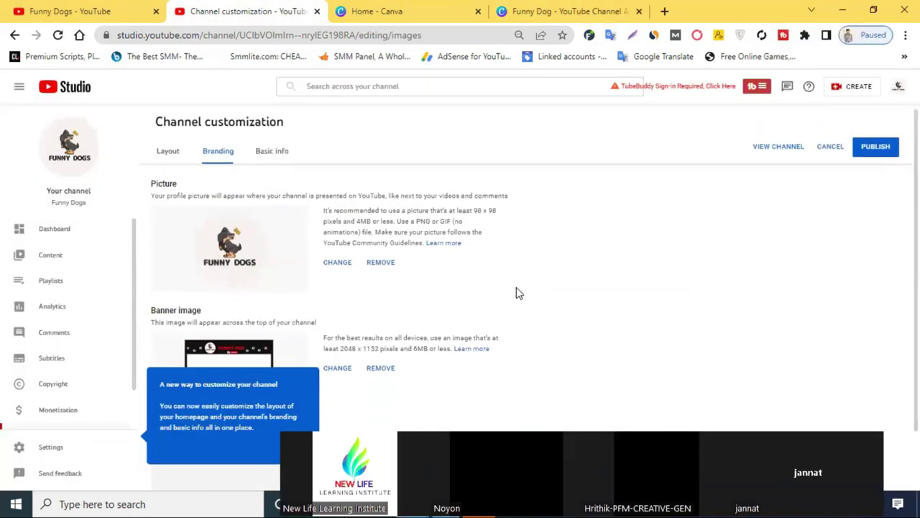
Upload the Funny logo as the video watermark, displayed at the end of video
{"action": "scroll", "coordinate": [280, 366], "scroll_direction": "down", "scroll_amount": 1}
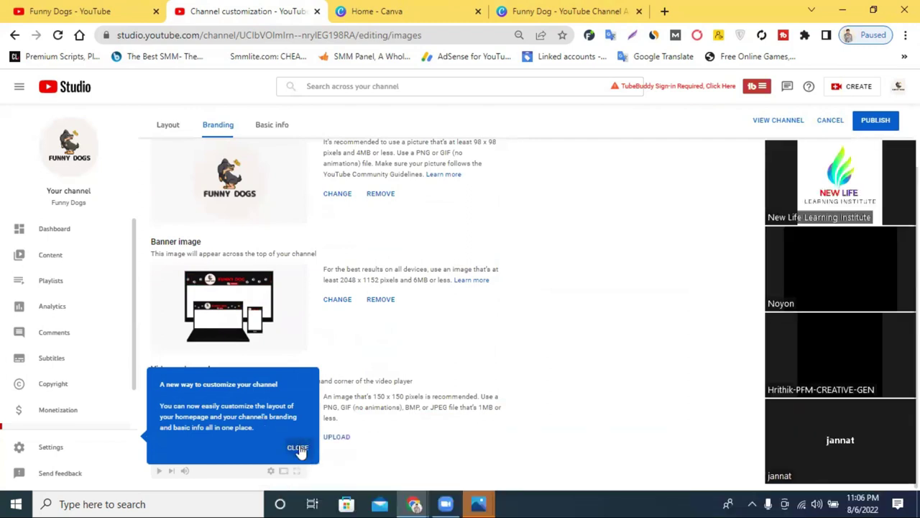
{"action": "left_click", "coordinate": [298, 448]}
{"action": "left_click", "coordinate": [335, 438]}
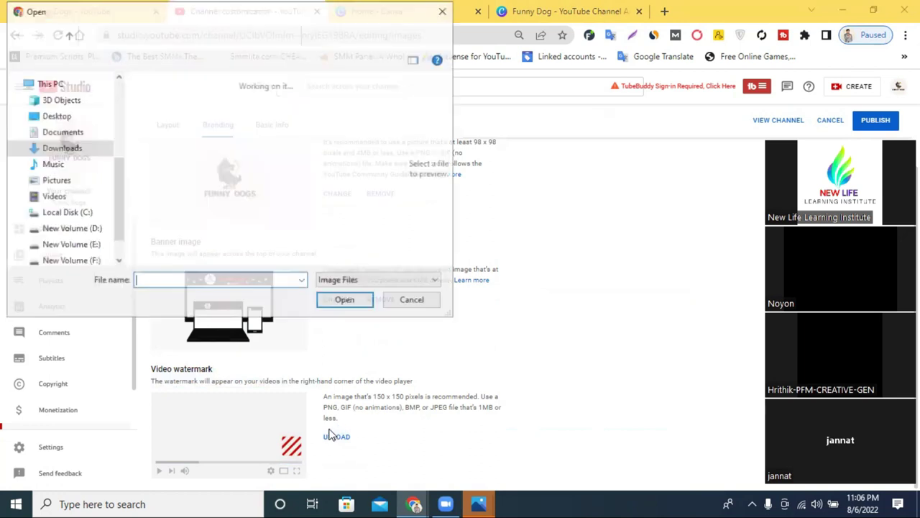
{"action": "left_click", "coordinate": [205, 118]}
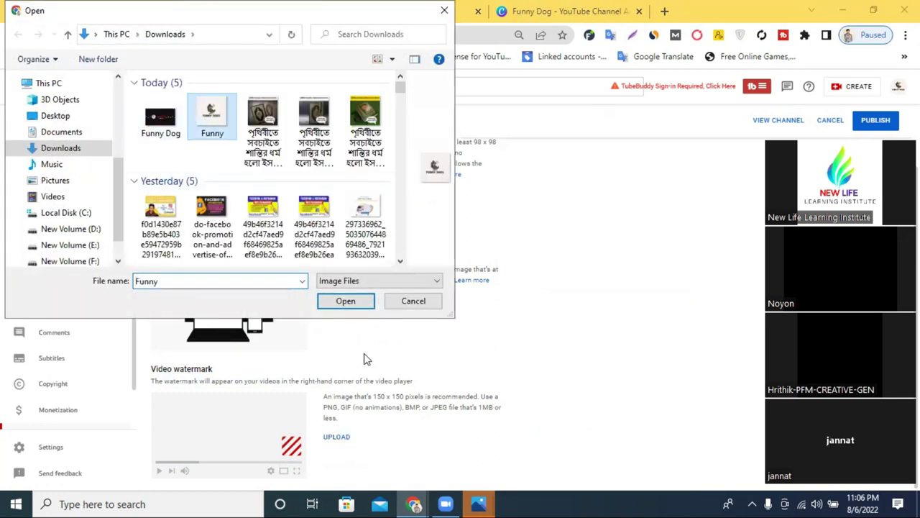
{"action": "left_click", "coordinate": [345, 300]}
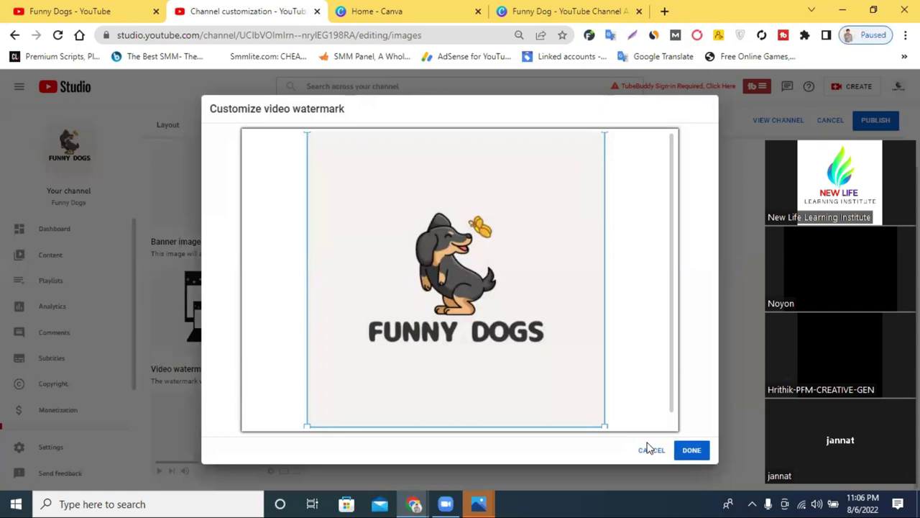
{"action": "left_click", "coordinate": [692, 450]}
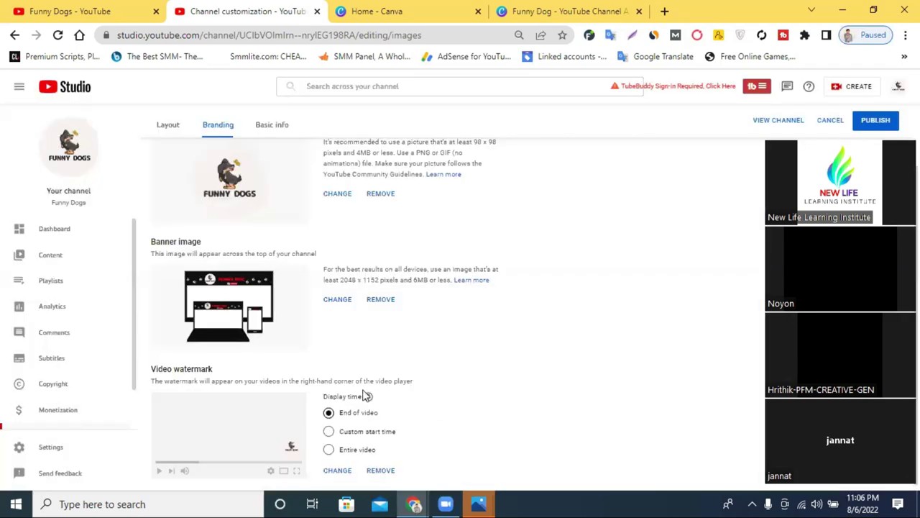
{"action": "left_click", "coordinate": [331, 447]}
{"action": "left_click", "coordinate": [330, 409]}
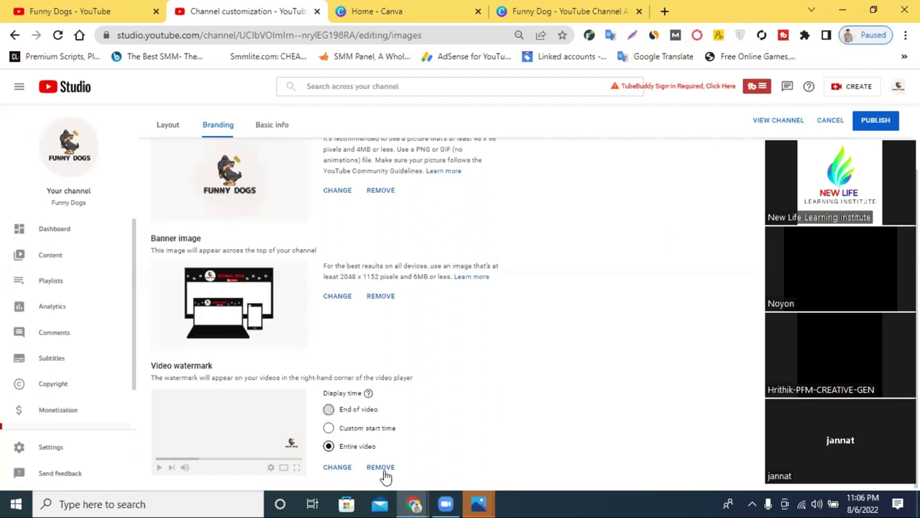
{"action": "scroll", "coordinate": [710, 292], "scroll_direction": "up", "scroll_amount": 2}
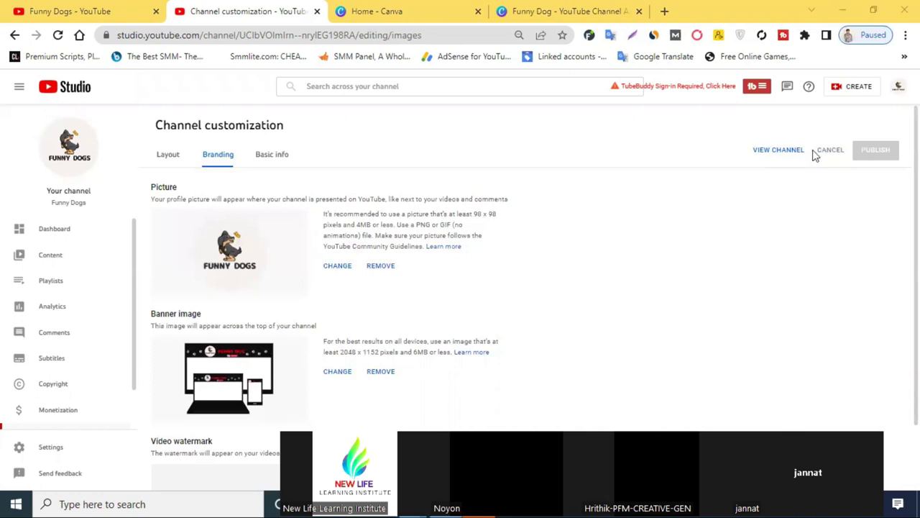
Go to Your channel from the account menu to view the new FUNNY DOG banner
{"action": "scroll", "coordinate": [338, 269], "scroll_direction": "down", "scroll_amount": 1}
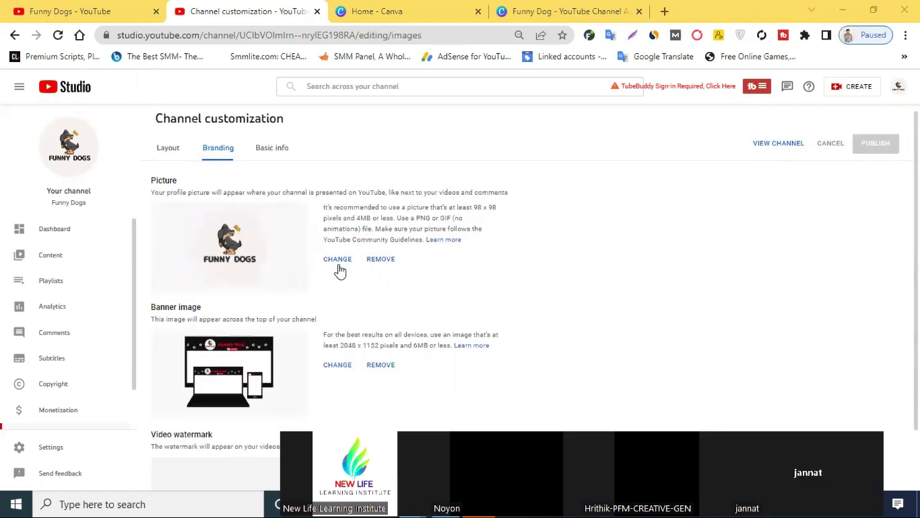
{"action": "scroll", "coordinate": [341, 269], "scroll_direction": "up", "scroll_amount": 1}
{"action": "left_click", "coordinate": [84, 230]}
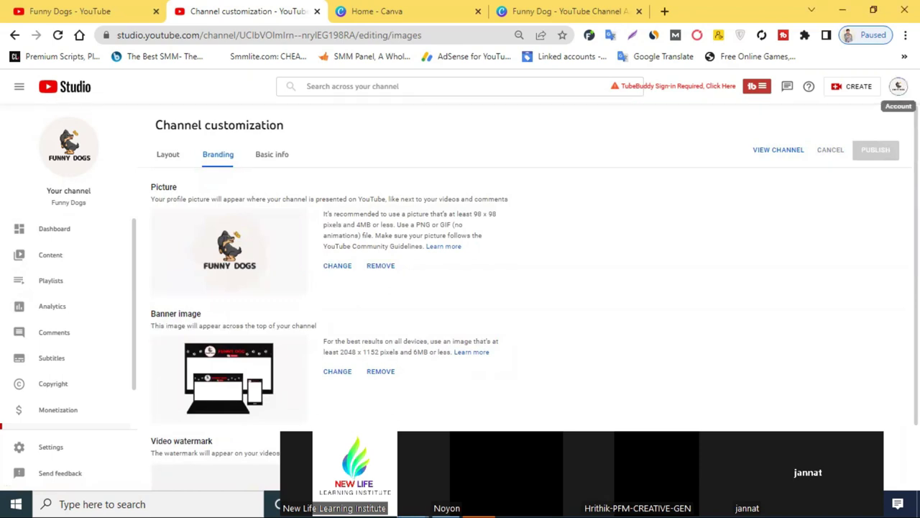
{"action": "left_click", "coordinate": [898, 85]}
{"action": "left_click", "coordinate": [799, 156]}
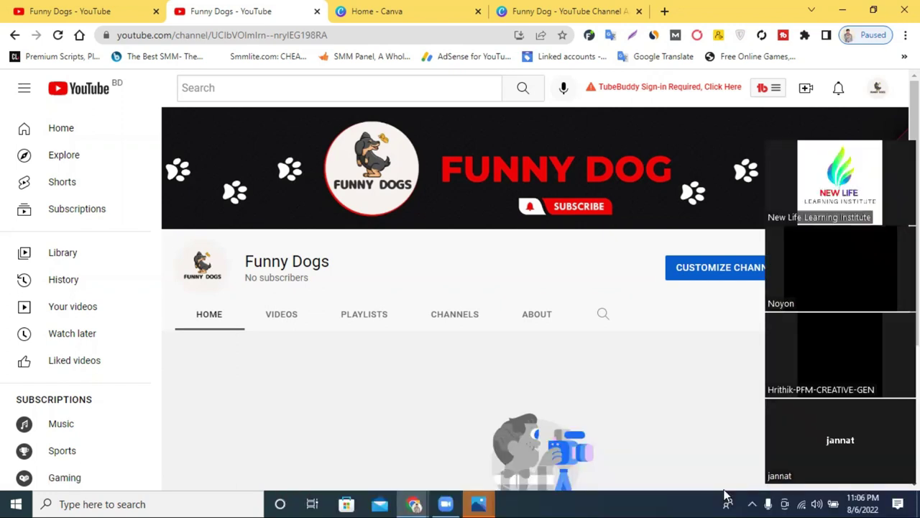
Reopen the channel customization Layout settings and close the Canva and extra Funny Dog tabs
{"action": "left_click", "coordinate": [695, 273]}
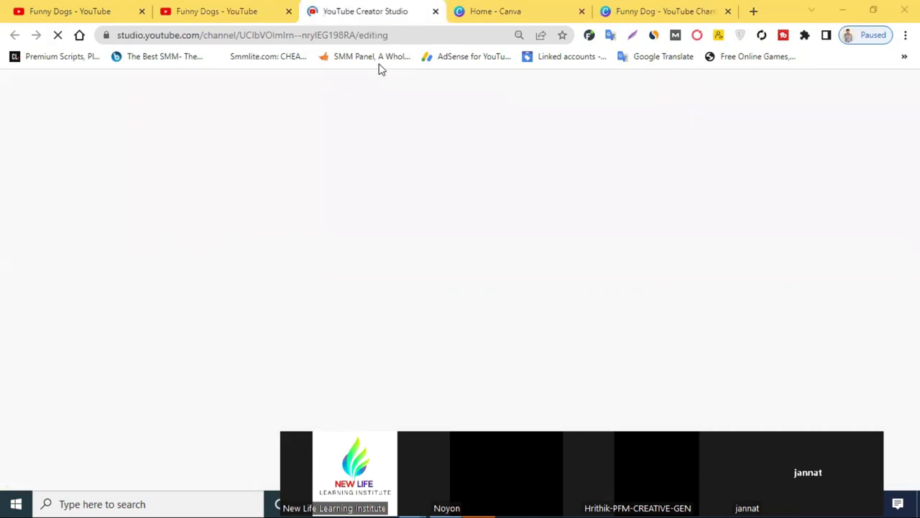
{"action": "left_click", "coordinate": [582, 12]}
{"action": "left_click", "coordinate": [582, 11]}
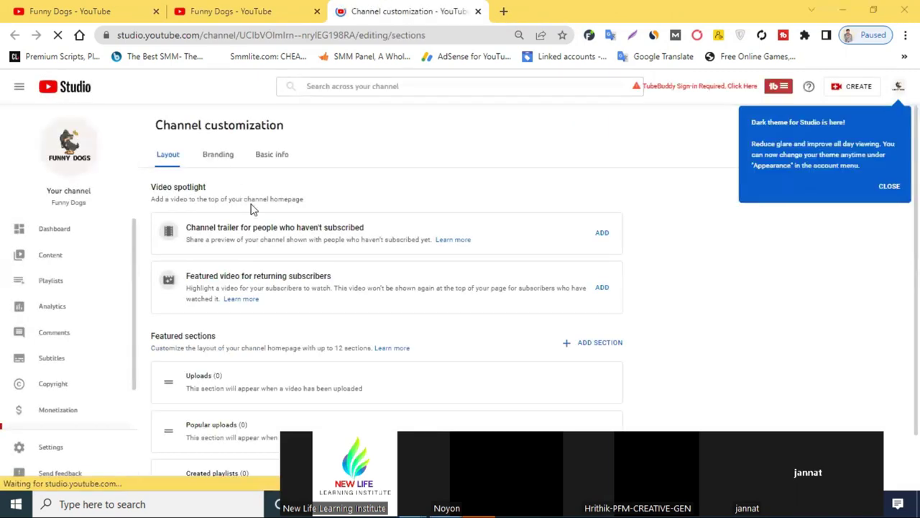
{"action": "scroll", "coordinate": [199, 415], "scroll_direction": "down", "scroll_amount": 1}
{"action": "scroll", "coordinate": [192, 257], "scroll_direction": "up", "scroll_amount": 1}
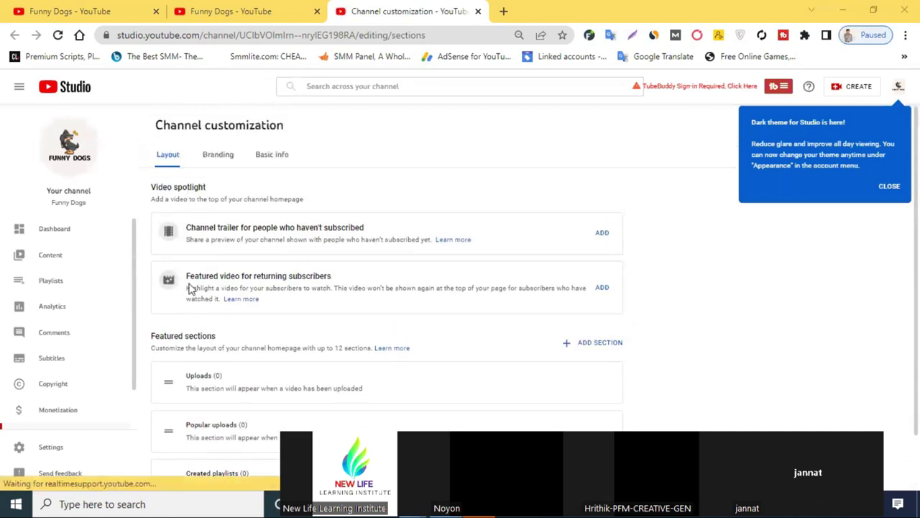
{"action": "scroll", "coordinate": [176, 319], "scroll_direction": "down", "scroll_amount": 1}
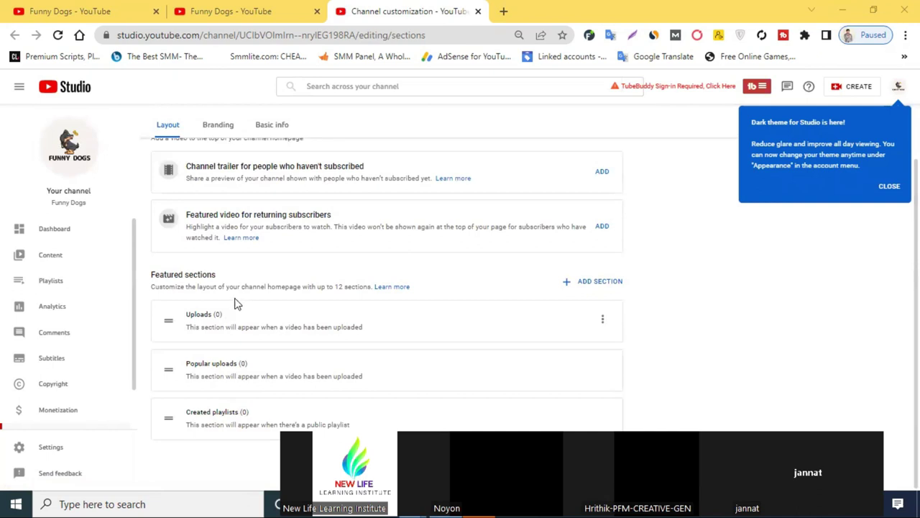
{"action": "scroll", "coordinate": [191, 216], "scroll_direction": "up", "scroll_amount": 1}
{"action": "scroll", "coordinate": [189, 305], "scroll_direction": "down", "scroll_amount": 1}
{"action": "scroll", "coordinate": [215, 273], "scroll_direction": "up", "scroll_amount": 1}
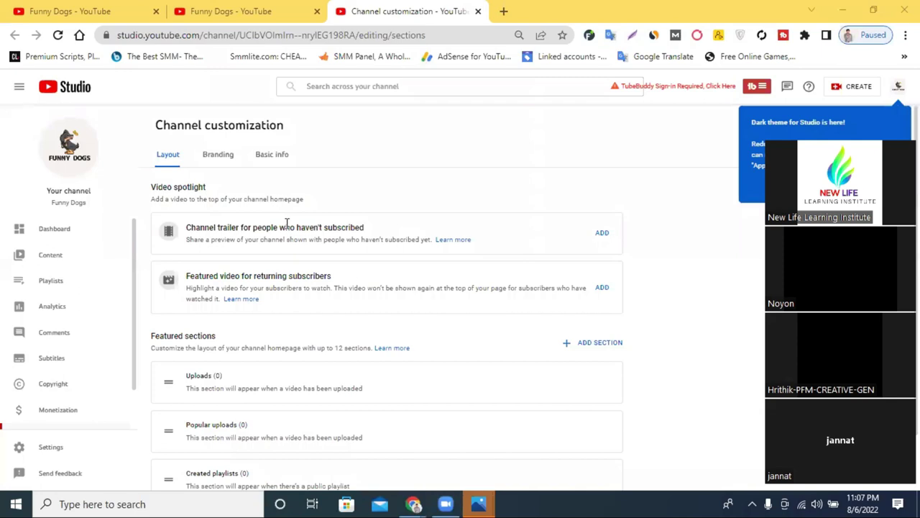
{"action": "left_click", "coordinate": [218, 154]}
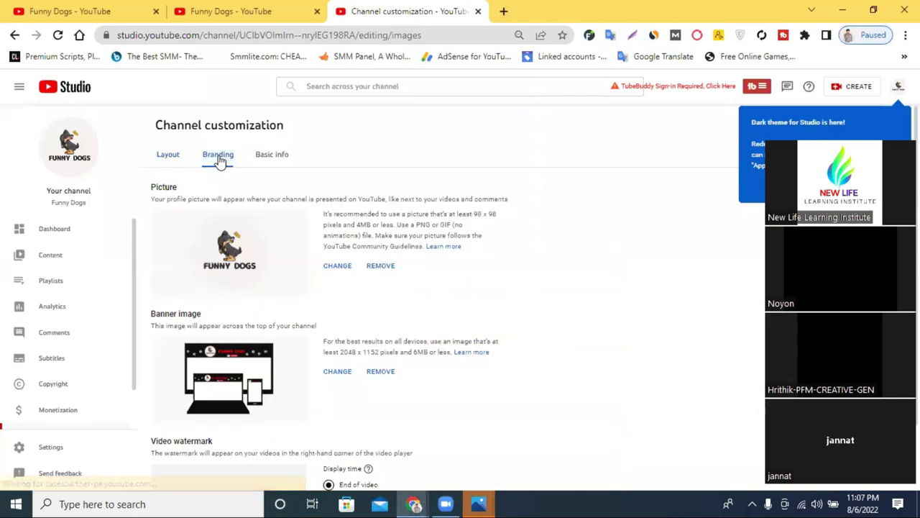
{"action": "scroll", "coordinate": [250, 286], "scroll_direction": "down", "scroll_amount": 1}
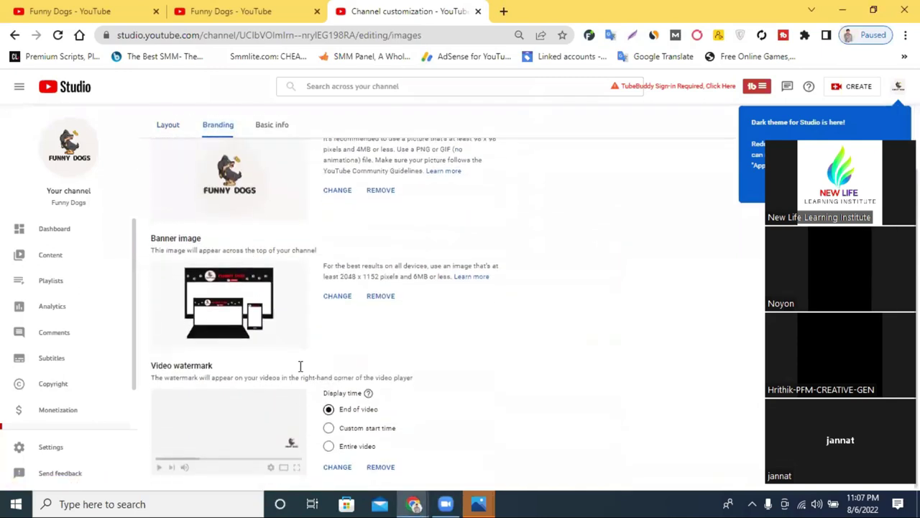
{"action": "scroll", "coordinate": [308, 284], "scroll_direction": "up", "scroll_amount": 1}
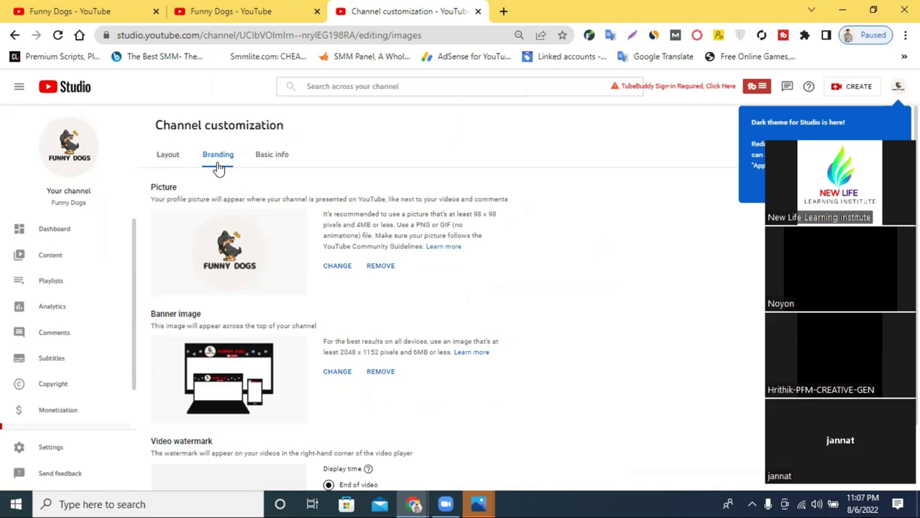
{"action": "left_click", "coordinate": [279, 165]}
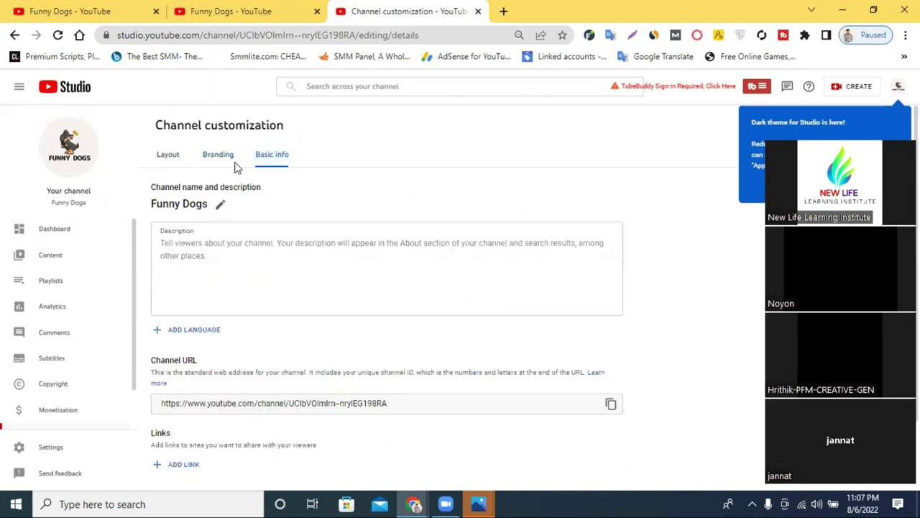
{"action": "left_click", "coordinate": [168, 158]}
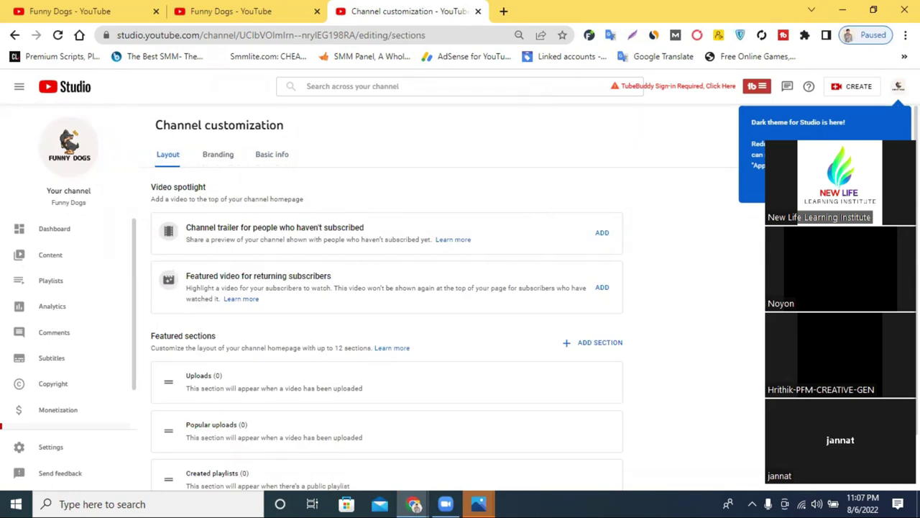
{"action": "scroll", "coordinate": [410, 318], "scroll_direction": "down", "scroll_amount": 1}
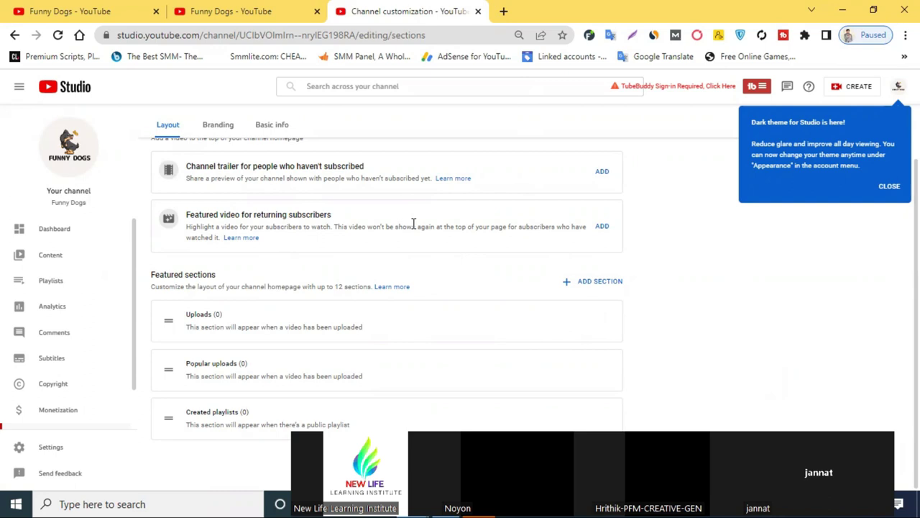
Dismiss the dark-theme notice and check the empty channel description under Basic info
{"action": "left_click", "coordinate": [889, 188]}
{"action": "scroll", "coordinate": [647, 308], "scroll_direction": "up", "scroll_amount": 1}
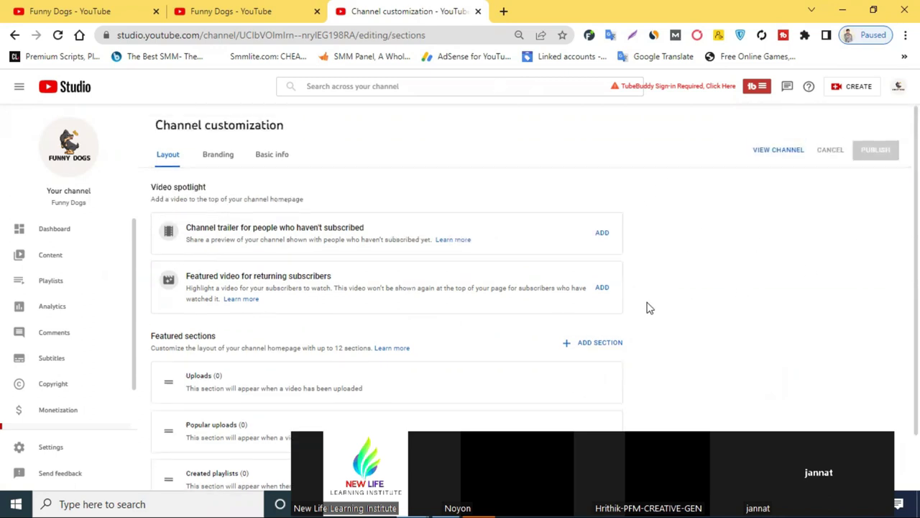
{"action": "scroll", "coordinate": [654, 274], "scroll_direction": "down", "scroll_amount": 1}
{"action": "scroll", "coordinate": [654, 274], "scroll_direction": "up", "scroll_amount": 1}
{"action": "left_click", "coordinate": [271, 156]}
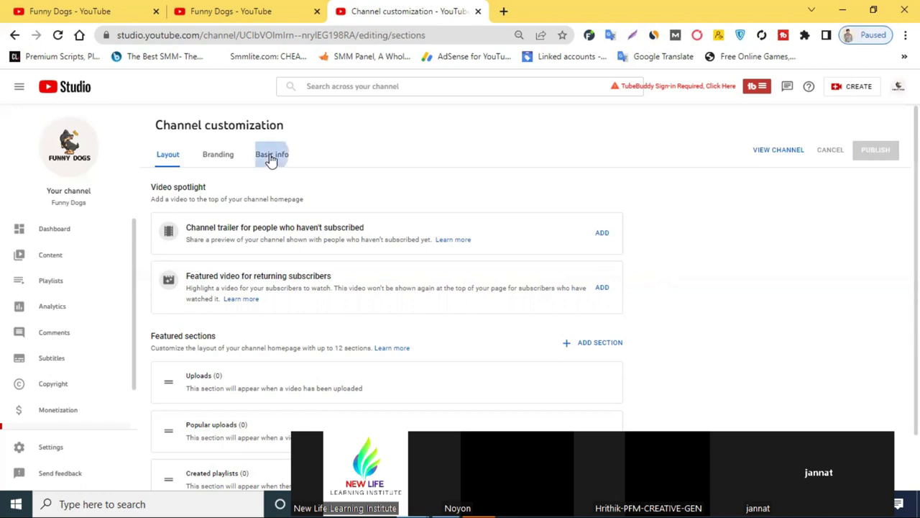
{"action": "left_click", "coordinate": [227, 245]}
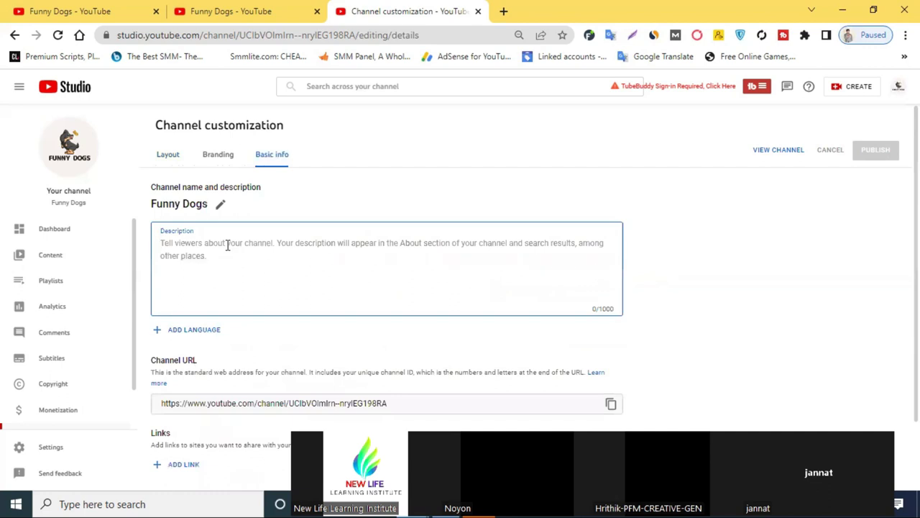
{"action": "scroll", "coordinate": [226, 246], "scroll_direction": "down", "scroll_amount": 1}
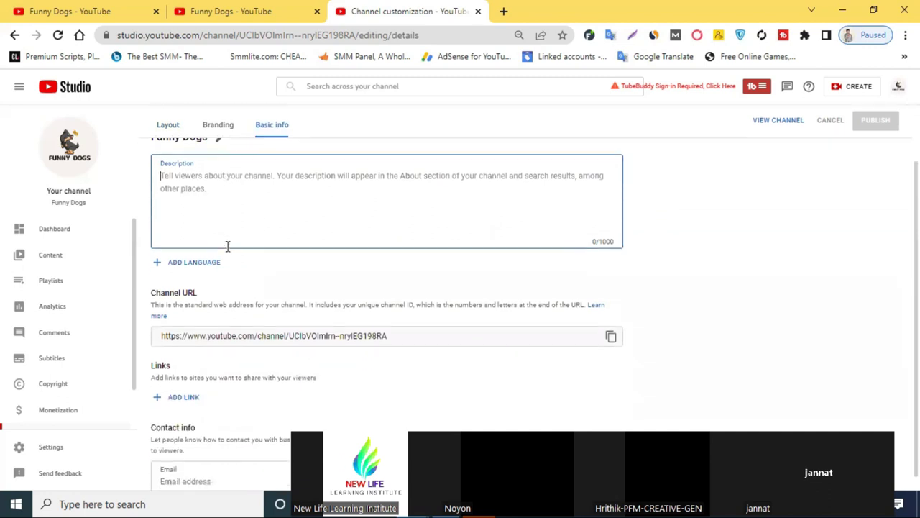
{"action": "scroll", "coordinate": [229, 250], "scroll_direction": "down", "scroll_amount": 1}
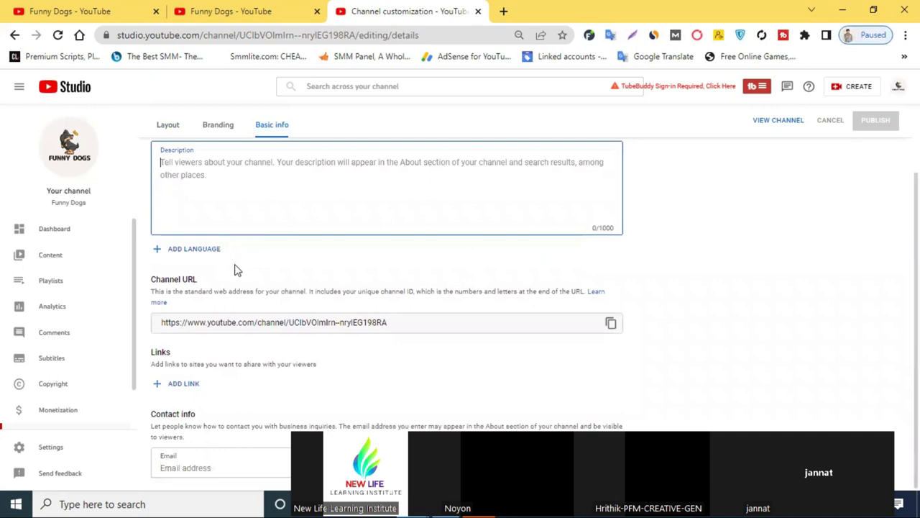
{"action": "scroll", "coordinate": [191, 251], "scroll_direction": "up", "scroll_amount": 2}
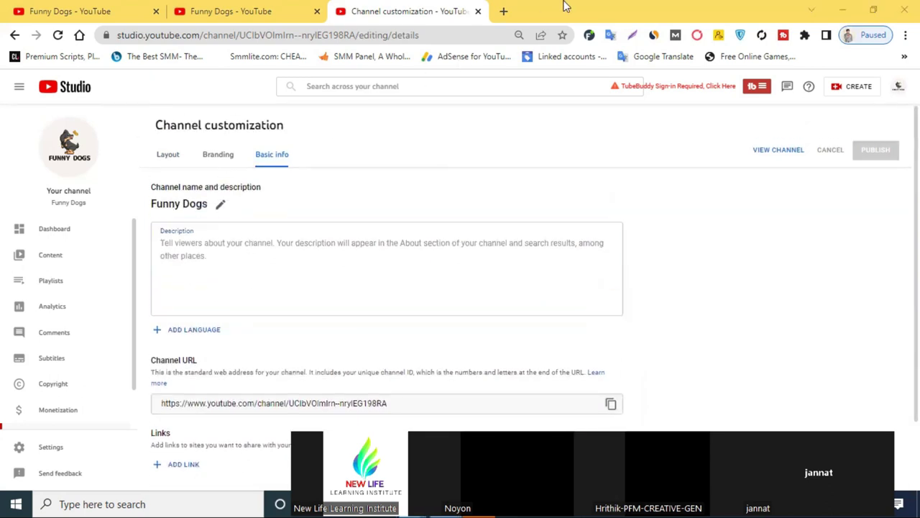
Copy the Funny Dogs channel name from the public channel page
{"action": "left_click", "coordinate": [249, 5]}
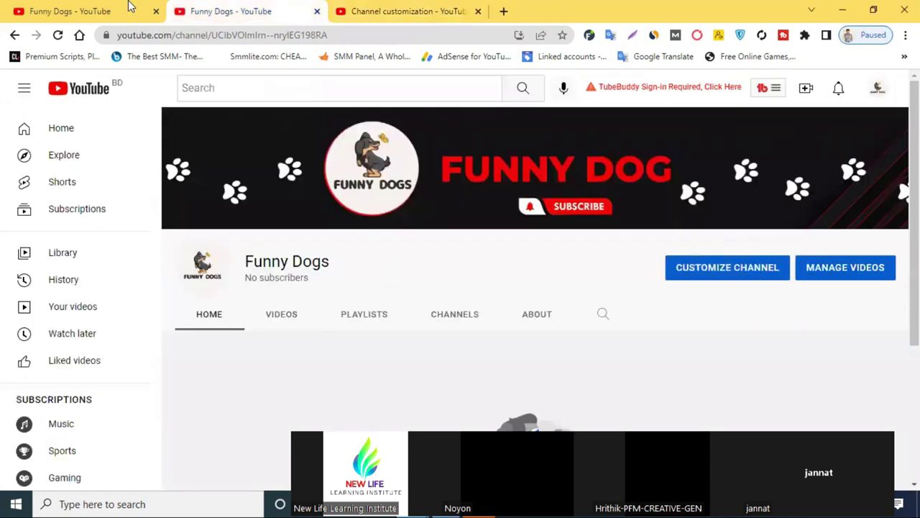
{"action": "left_click", "coordinate": [127, 10]}
{"action": "left_click", "coordinate": [229, 86]}
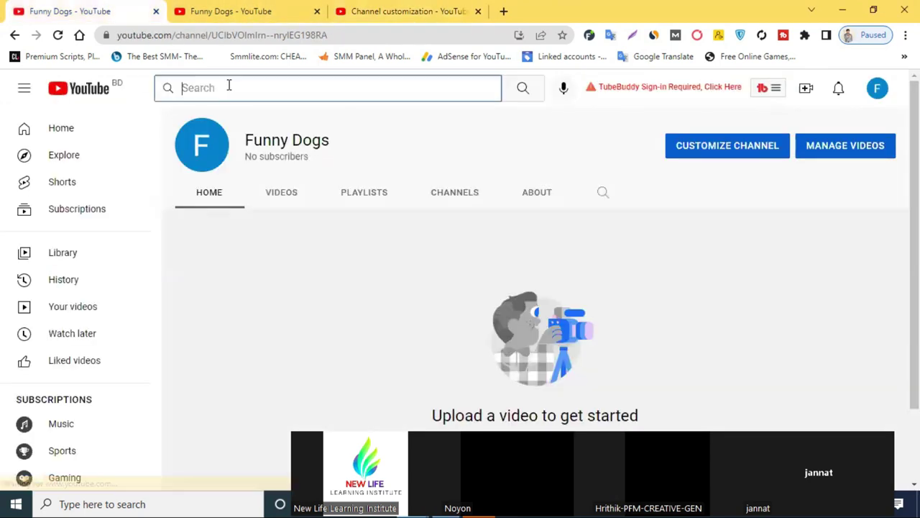
{"action": "left_click_drag", "start_coordinate": [245, 140], "coordinate": [333, 141]}
{"action": "right_click", "coordinate": [267, 147]}
{"action": "left_click", "coordinate": [322, 156]}
{"action": "right_click", "coordinate": [280, 81]}
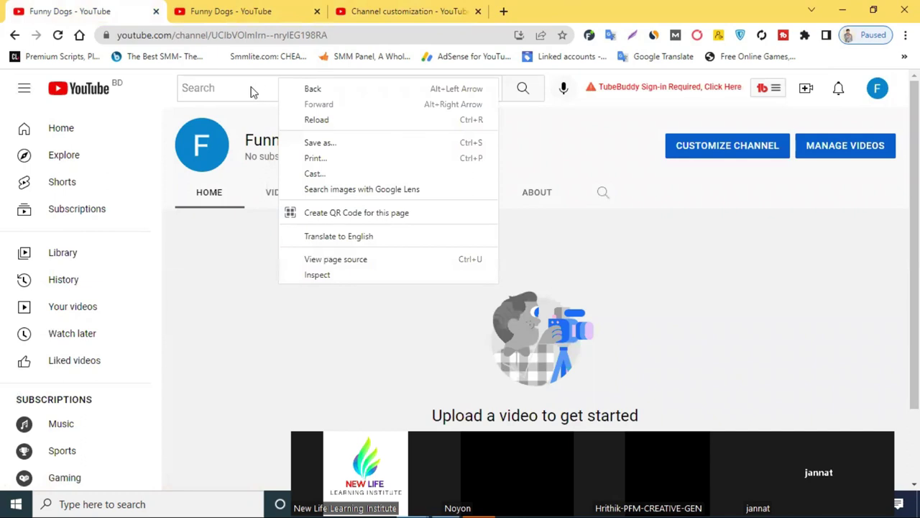
{"action": "right_click", "coordinate": [243, 88]}
Search YouTube for the pasted 'Funny Dogs' and open the Animal Squad channel
{"action": "left_click", "coordinate": [285, 189]}
{"action": "key", "text": "Return"}
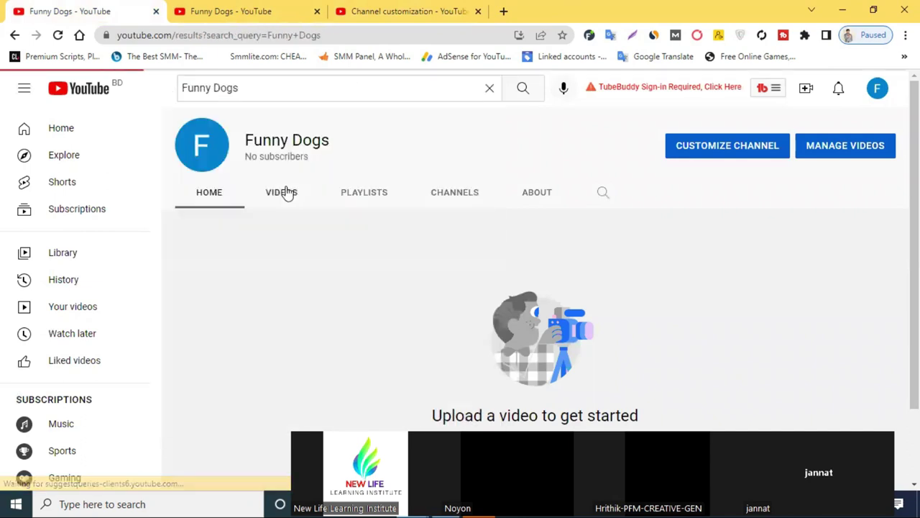
{"action": "mouse_move", "coordinate": [345, 195]}
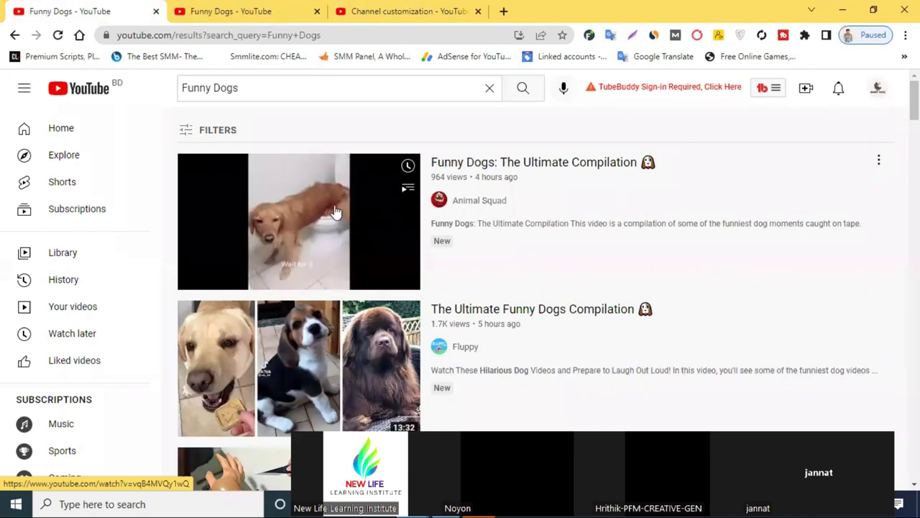
{"action": "left_click", "coordinate": [476, 201]}
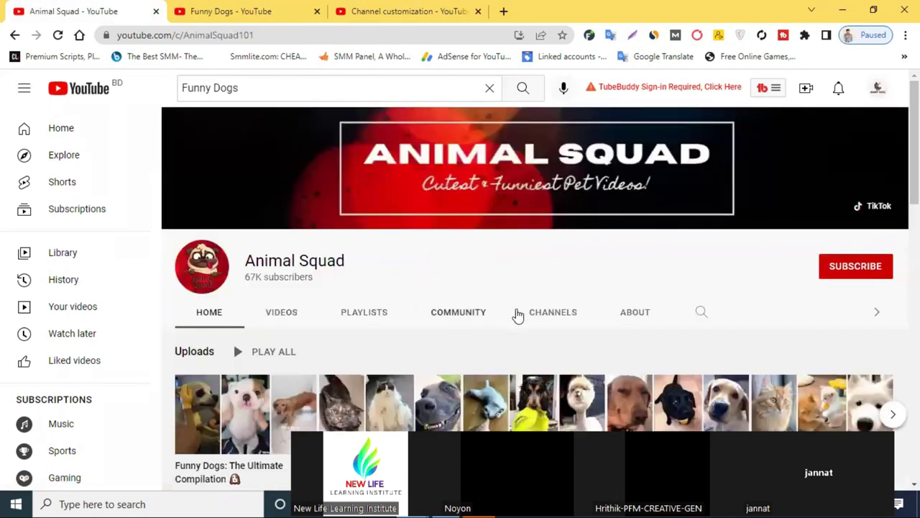
Read through and select Animal Squad's About description as a reference
{"action": "left_click", "coordinate": [637, 316]}
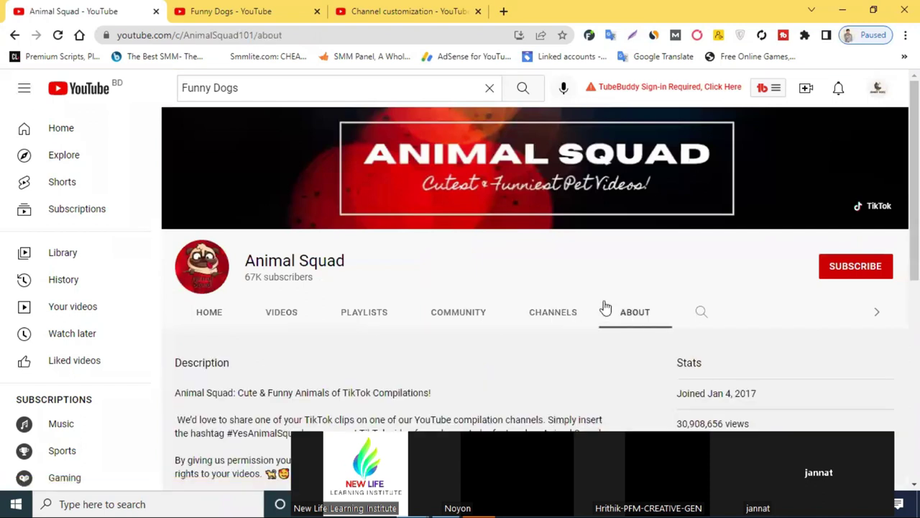
{"action": "scroll", "coordinate": [606, 308], "scroll_direction": "down", "scroll_amount": 3}
{"action": "left_click_drag", "start_coordinate": [181, 160], "coordinate": [250, 418]}
{"action": "left_click", "coordinate": [232, 262]}
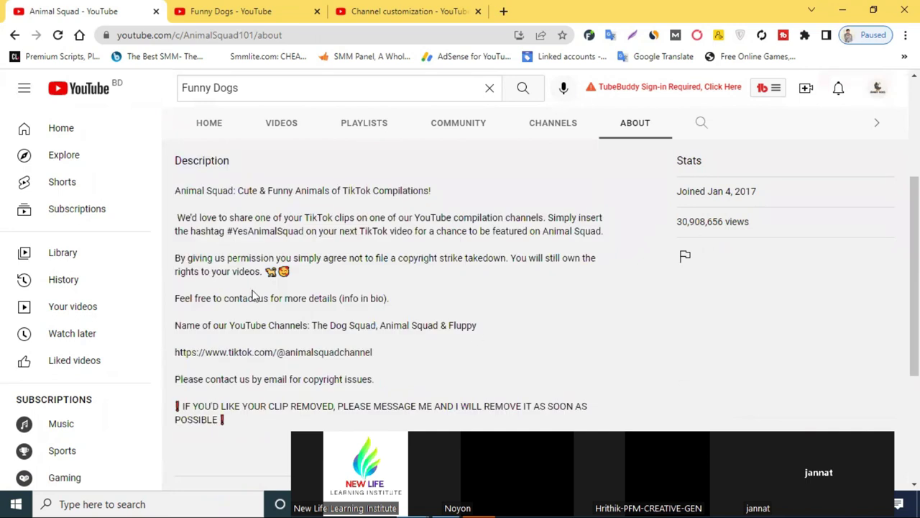
{"action": "scroll", "coordinate": [311, 363], "scroll_direction": "up", "scroll_amount": 3}
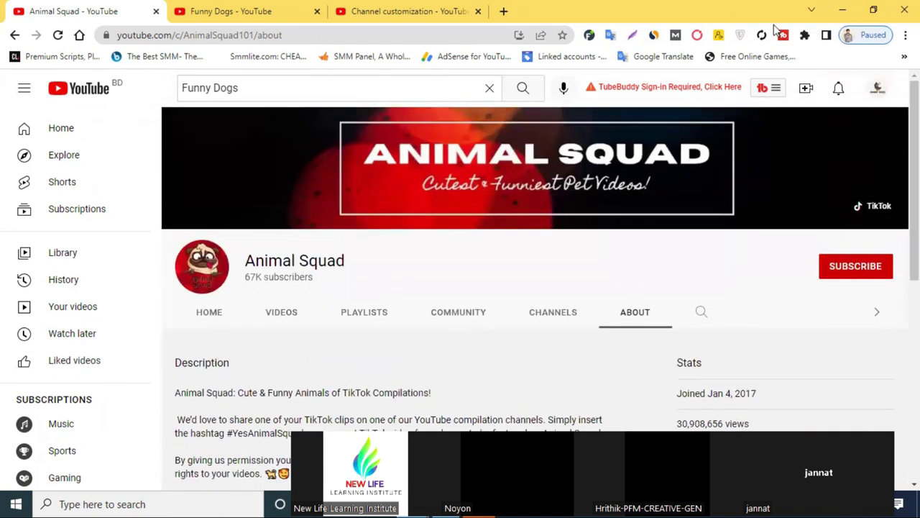
{"action": "left_click", "coordinate": [904, 56]}
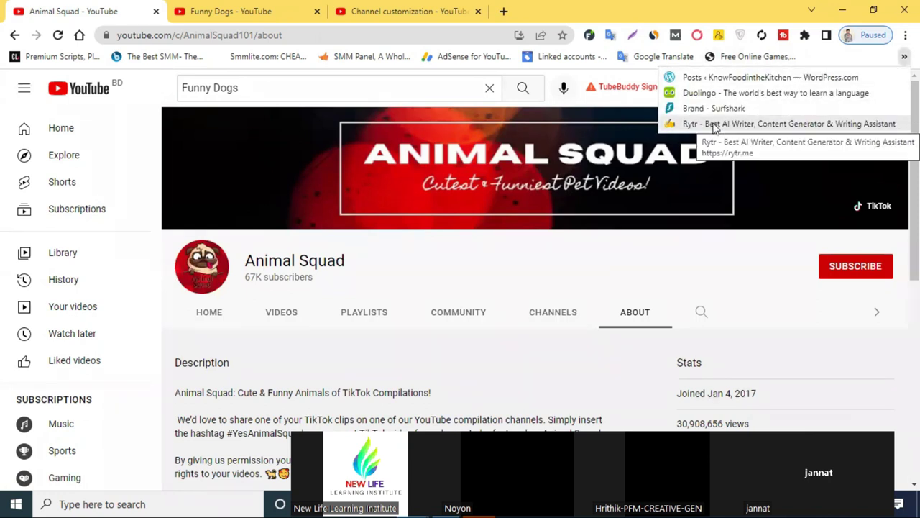
Open rytr.me, look over the landing page, and launch the Rytr editor with Start Ryting
{"action": "left_click", "coordinate": [713, 125]}
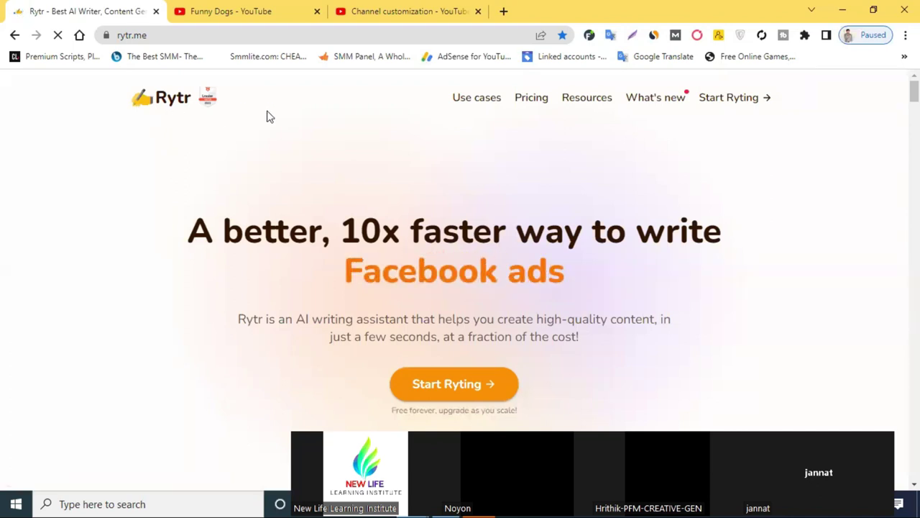
{"action": "scroll", "coordinate": [267, 117], "scroll_direction": "down", "scroll_amount": 7}
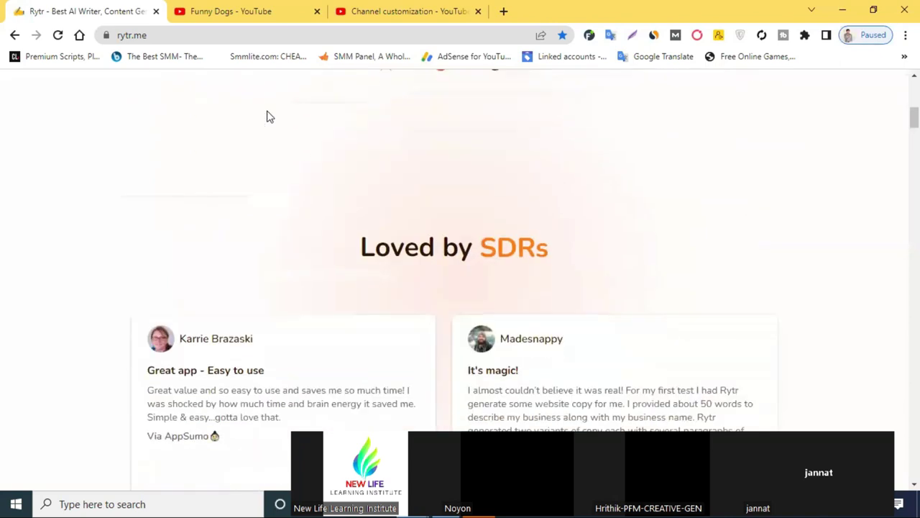
{"action": "scroll", "coordinate": [267, 114], "scroll_direction": "up", "scroll_amount": 5}
{"action": "scroll", "coordinate": [268, 110], "scroll_direction": "up", "scroll_amount": 2}
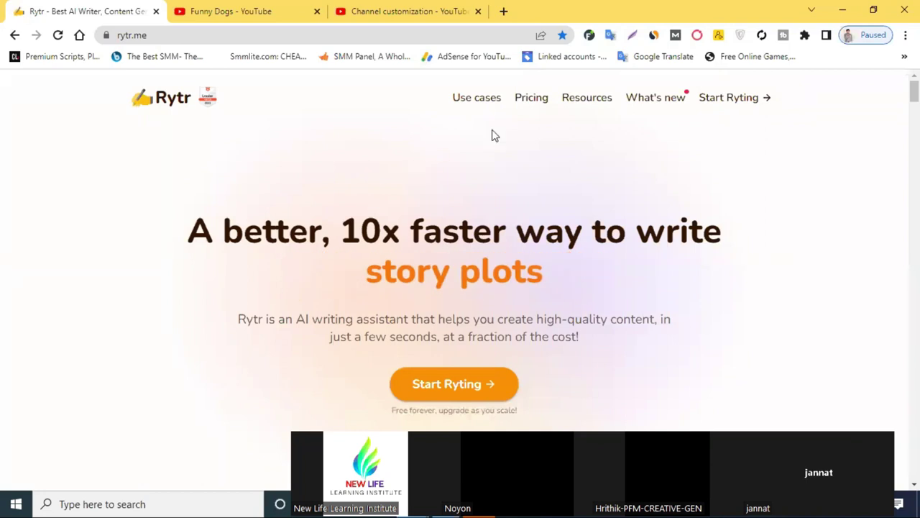
{"action": "scroll", "coordinate": [510, 187], "scroll_direction": "down", "scroll_amount": 3}
{"action": "left_click", "coordinate": [466, 134]}
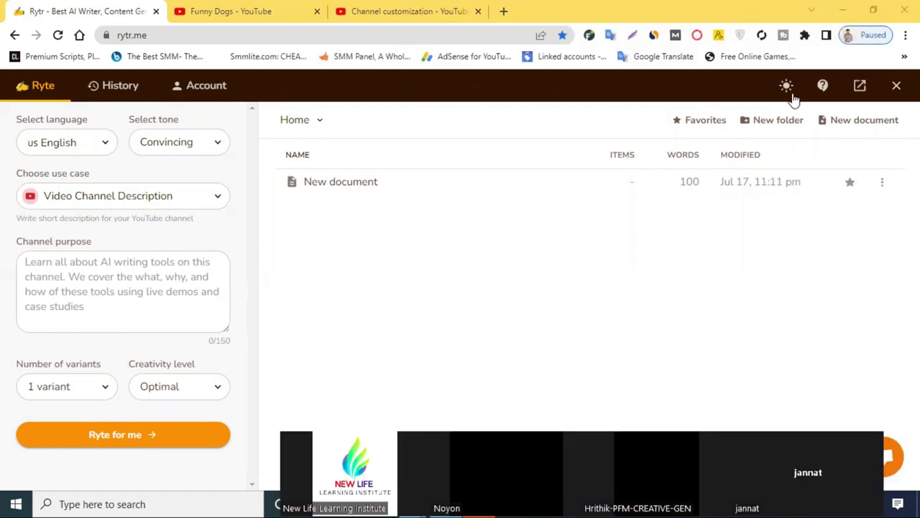
Paste 'Funny Dogs', copied from YouTube Studio, into Rytr's Channel purpose box
{"action": "left_click", "coordinate": [105, 264]}
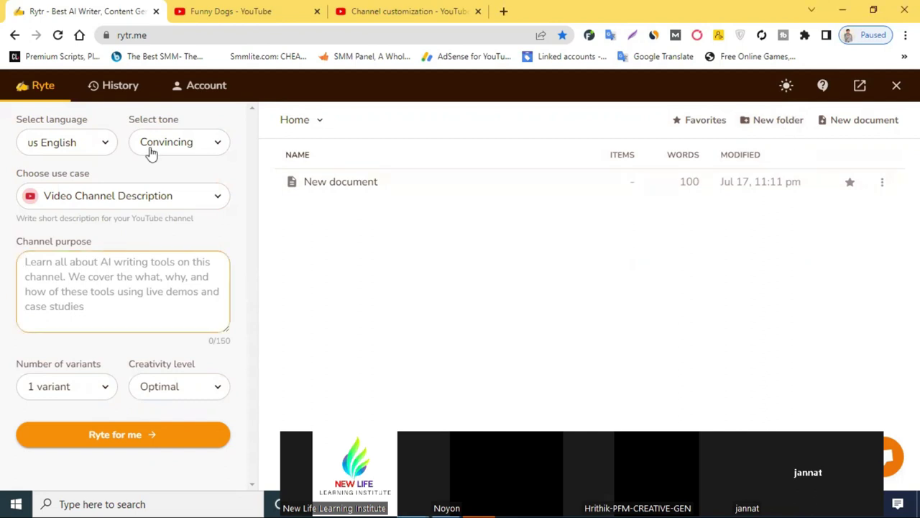
{"action": "left_click", "coordinate": [376, 11]}
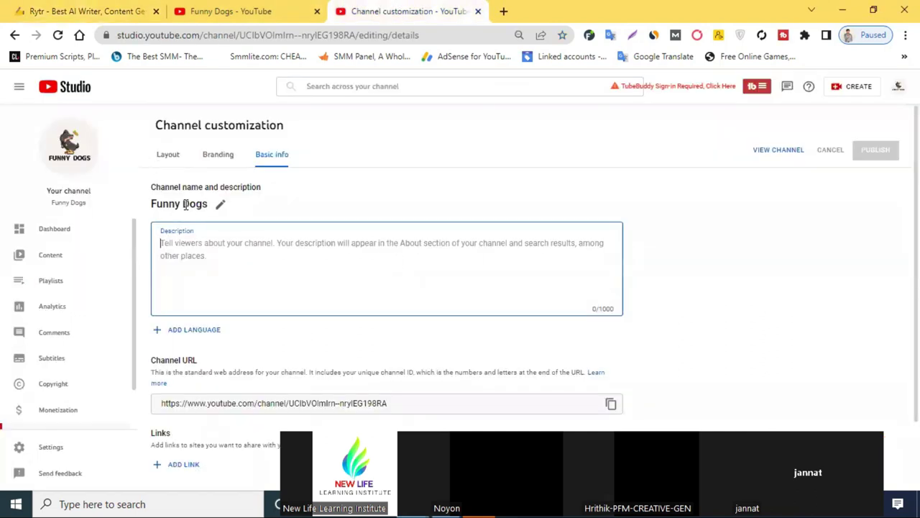
{"action": "triple_click", "coordinate": [186, 205]}
{"action": "right_click", "coordinate": [210, 209]}
{"action": "left_click", "coordinate": [218, 214]}
{"action": "left_click", "coordinate": [113, 10]}
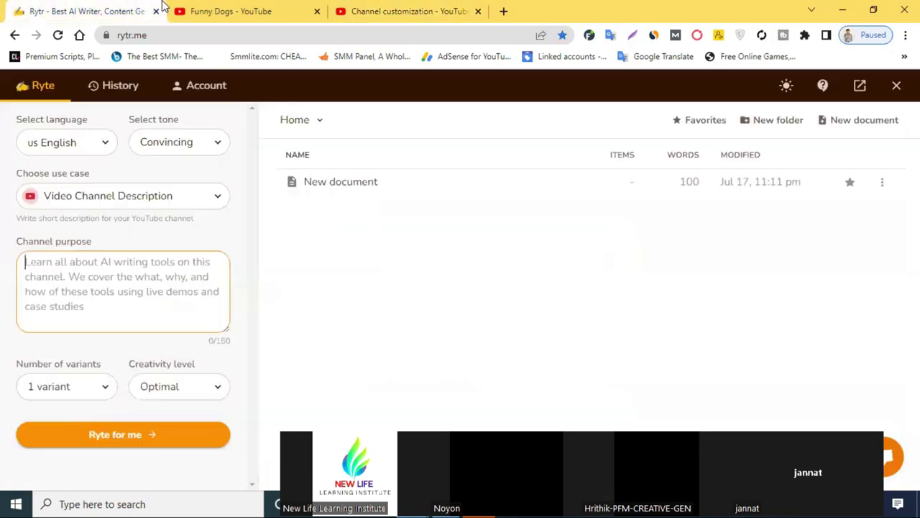
{"action": "right_click", "coordinate": [100, 276]}
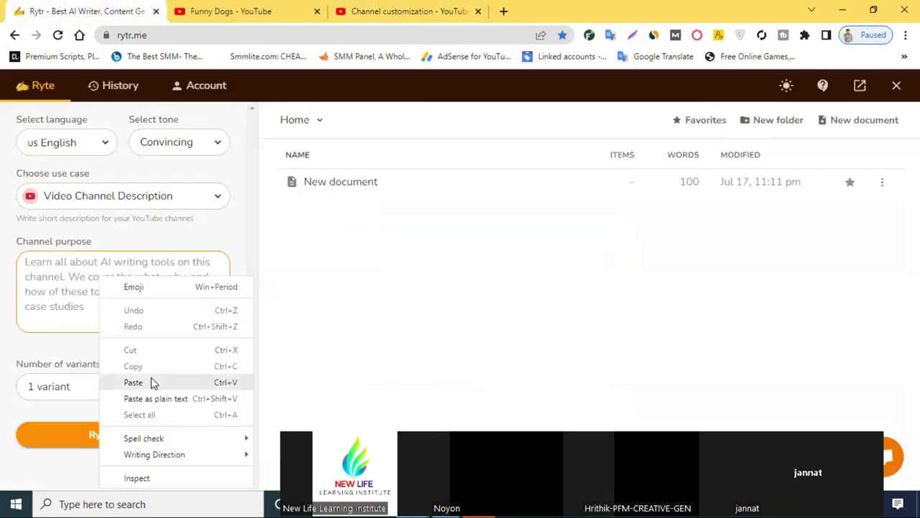
{"action": "left_click", "coordinate": [152, 382]}
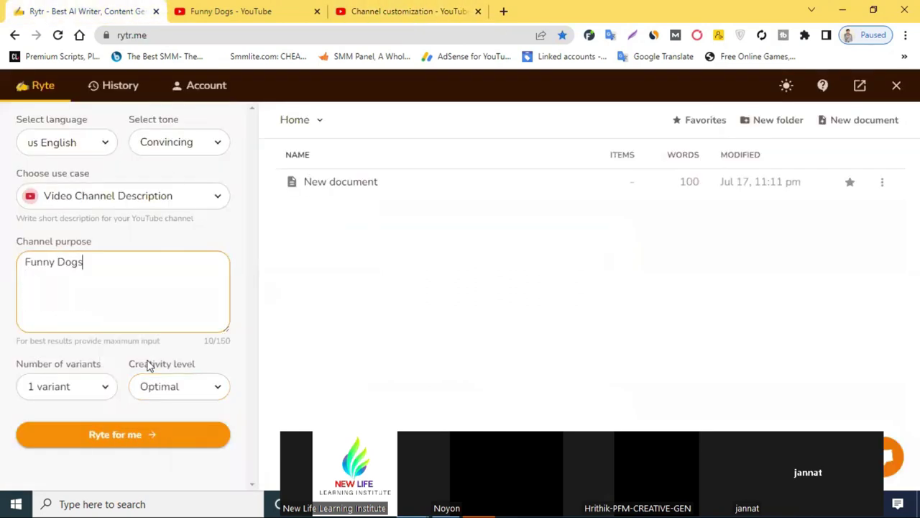
Browse the list of Rytr use cases in the dropdown
{"action": "left_click", "coordinate": [131, 205]}
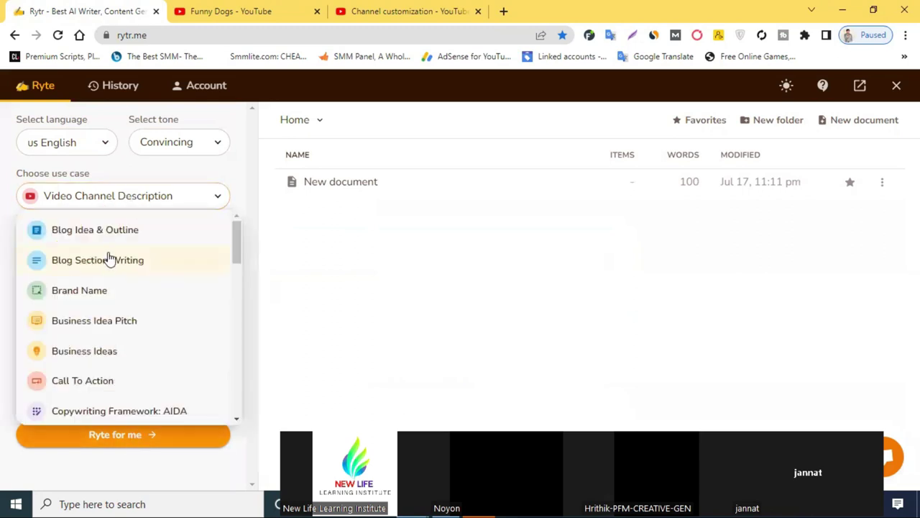
{"action": "scroll", "coordinate": [98, 294], "scroll_direction": "down", "scroll_amount": 10}
{"action": "scroll", "coordinate": [99, 295], "scroll_direction": "down", "scroll_amount": 5}
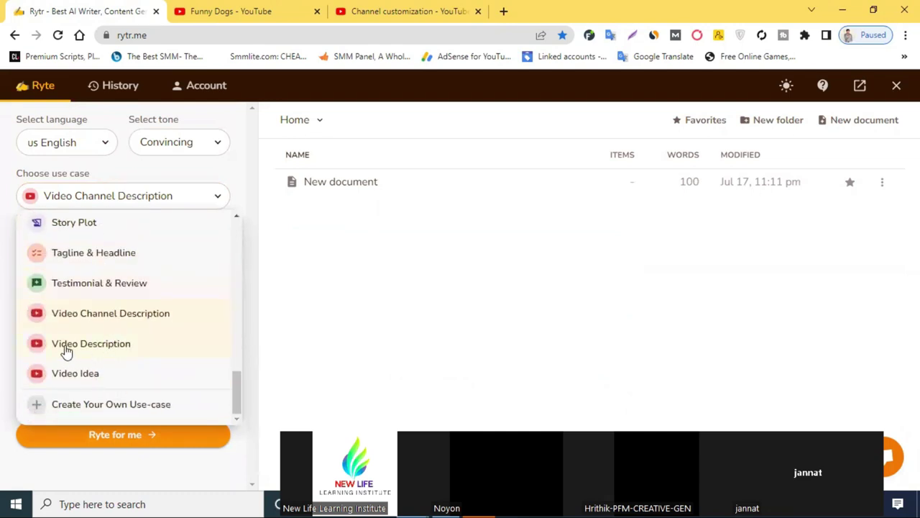
{"action": "scroll", "coordinate": [139, 341], "scroll_direction": "up", "scroll_amount": 2}
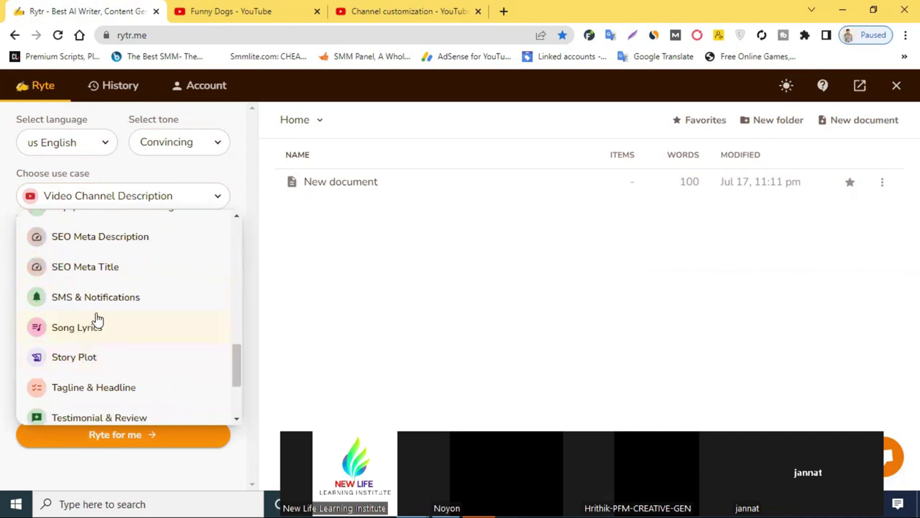
{"action": "scroll", "coordinate": [135, 276], "scroll_direction": "up", "scroll_amount": 3}
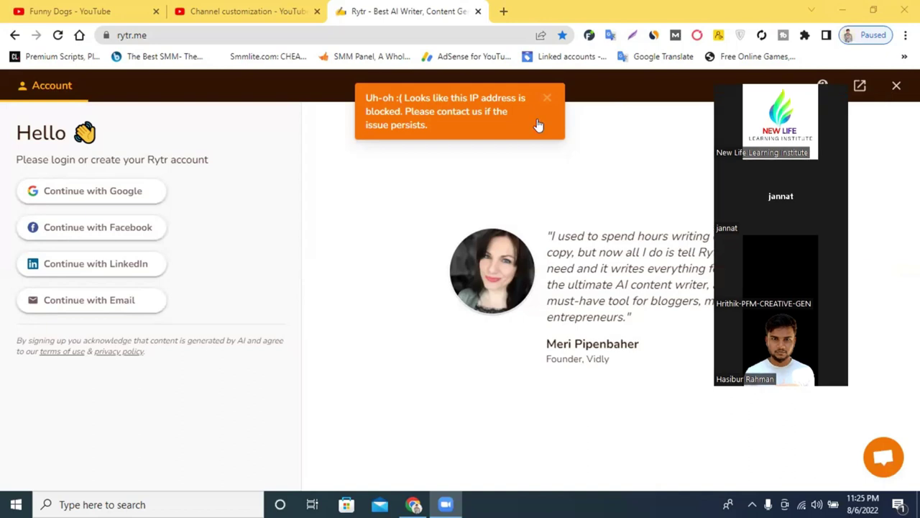
Leave the blocked Rytr page and open a new tab on the Google start page
{"action": "key", "text": "ctrl+t"}
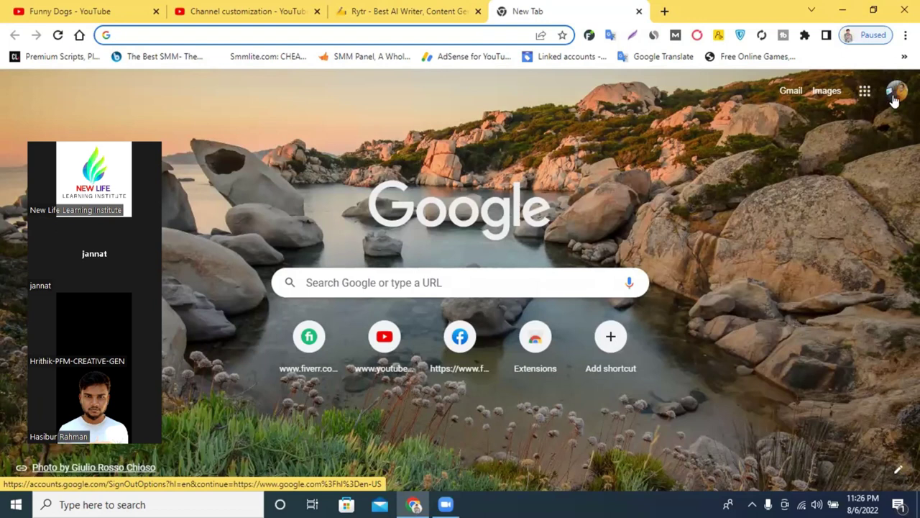
Close the YouTube Studio channel customization tab and move to the new Google tab
{"action": "left_click", "coordinate": [540, 7]}
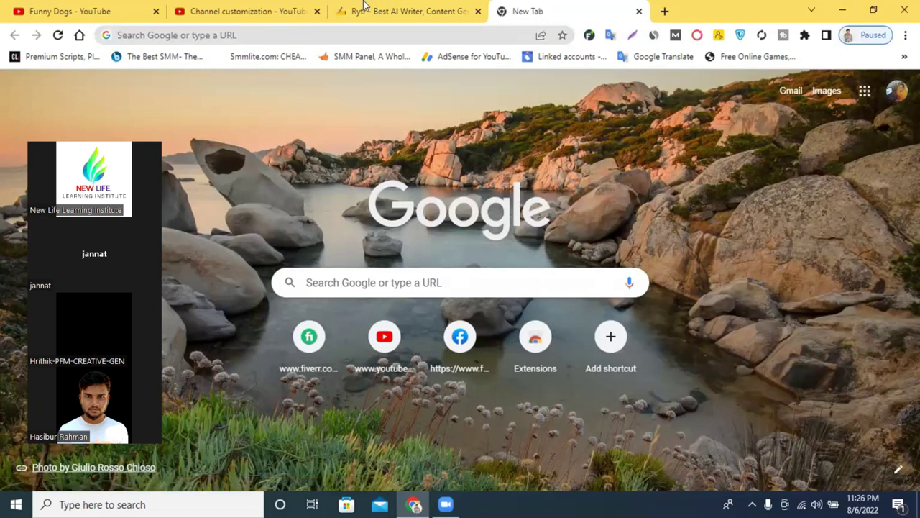
{"action": "left_click", "coordinate": [484, 7]}
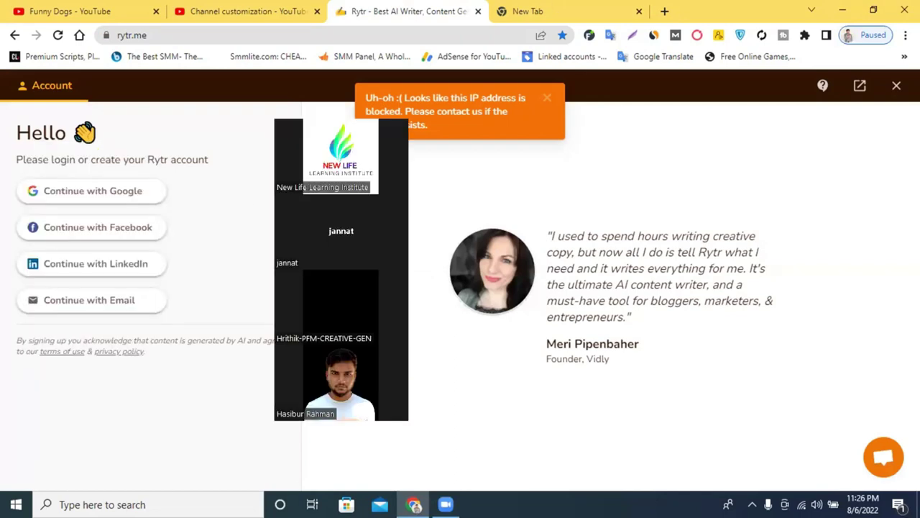
{"action": "key", "text": "ctrl+Tab"}
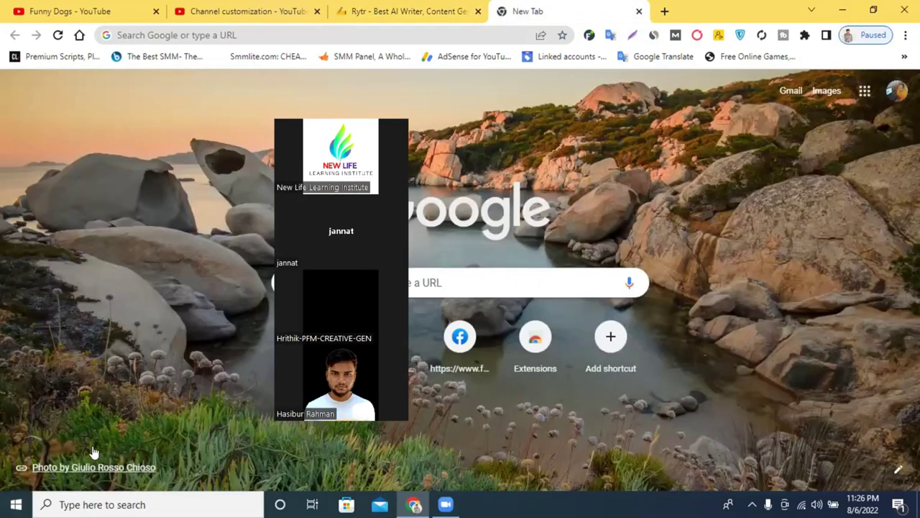
{"action": "key", "text": "ctrl+shift+Tab"}
{"action": "key", "text": "ctrl+Tab"}
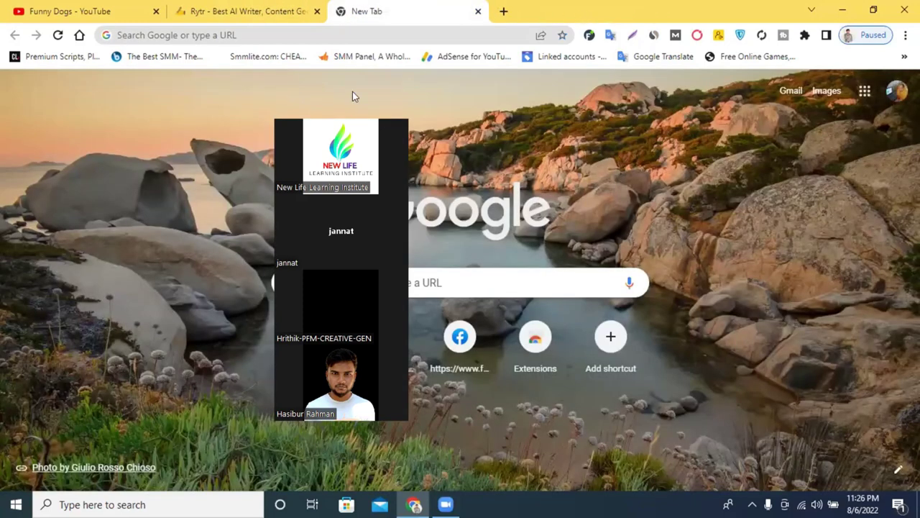
Add another Google account with its e-mail and password, then return to Rytr's login tab
{"action": "left_click", "coordinate": [894, 97]}
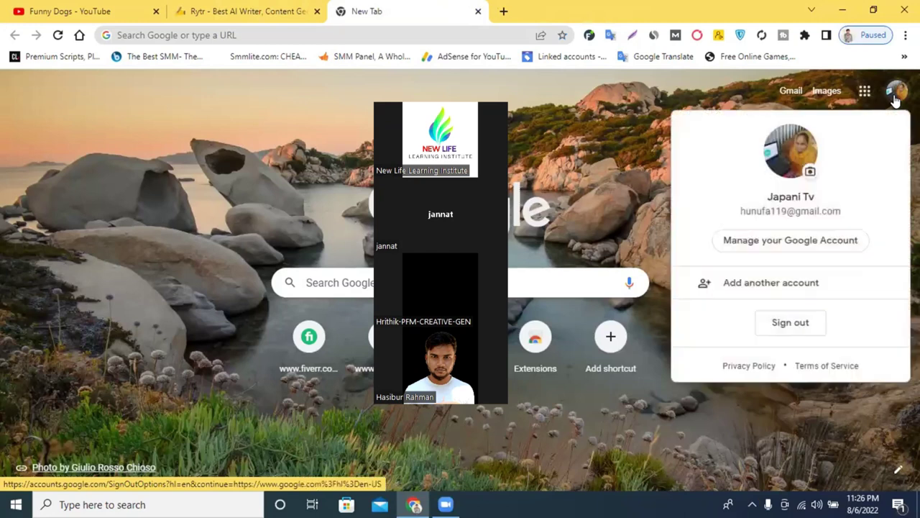
{"action": "left_click", "coordinate": [756, 288]}
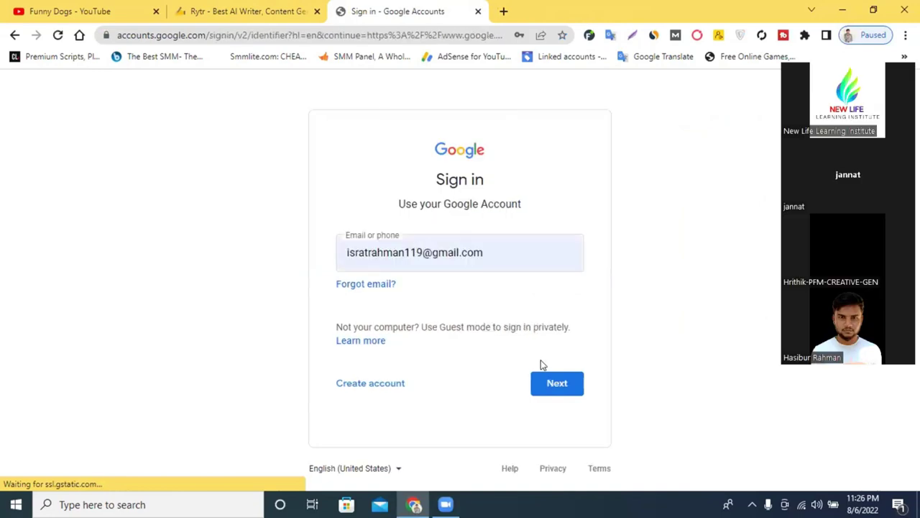
{"action": "left_click", "coordinate": [422, 251]}
{"action": "left_click_drag", "start_coordinate": [422, 252], "coordinate": [374, 260]}
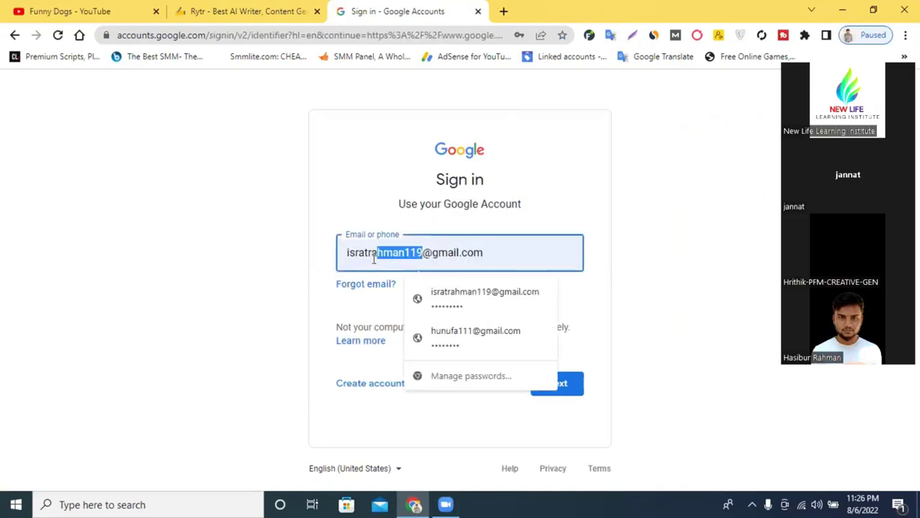
{"action": "left_click", "coordinate": [489, 291]}
{"action": "left_click", "coordinate": [552, 379]}
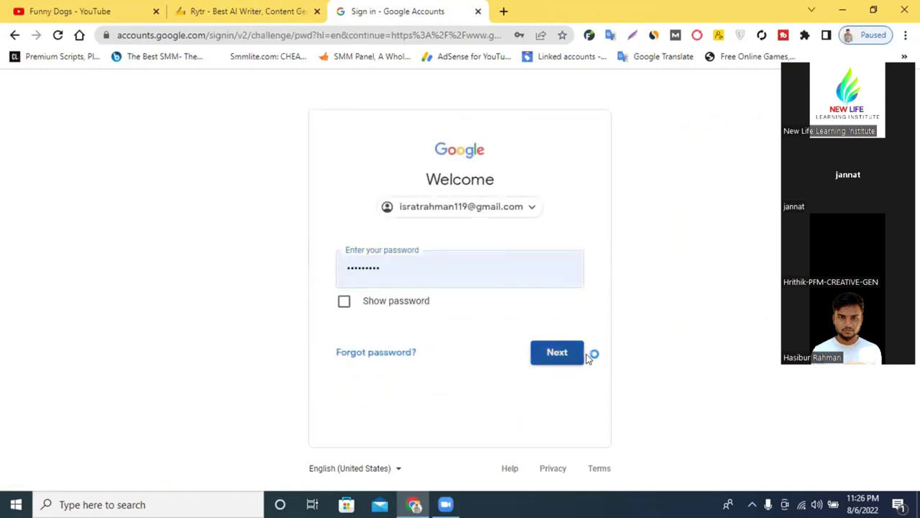
{"action": "left_click", "coordinate": [583, 354]}
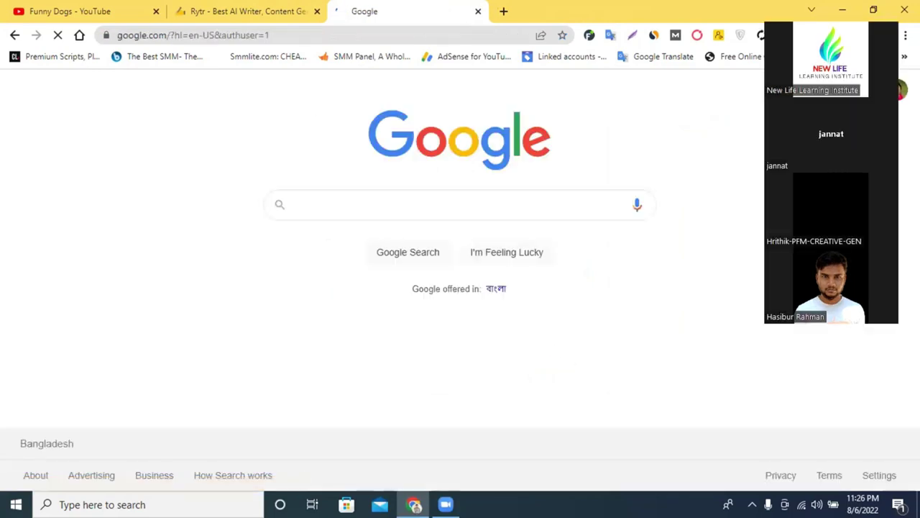
{"action": "key", "text": "ctrl+shift+Tab"}
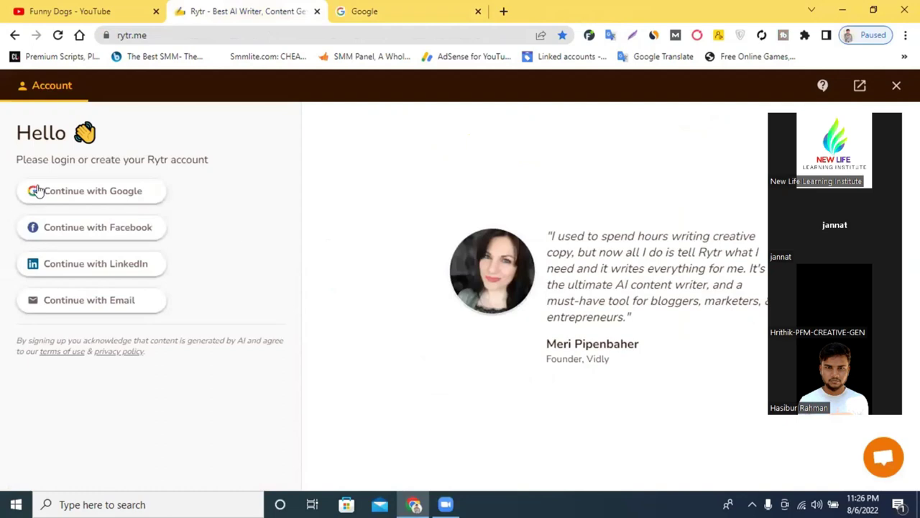
Sign in to Rytr with Google using the second account
{"action": "left_click", "coordinate": [70, 193]}
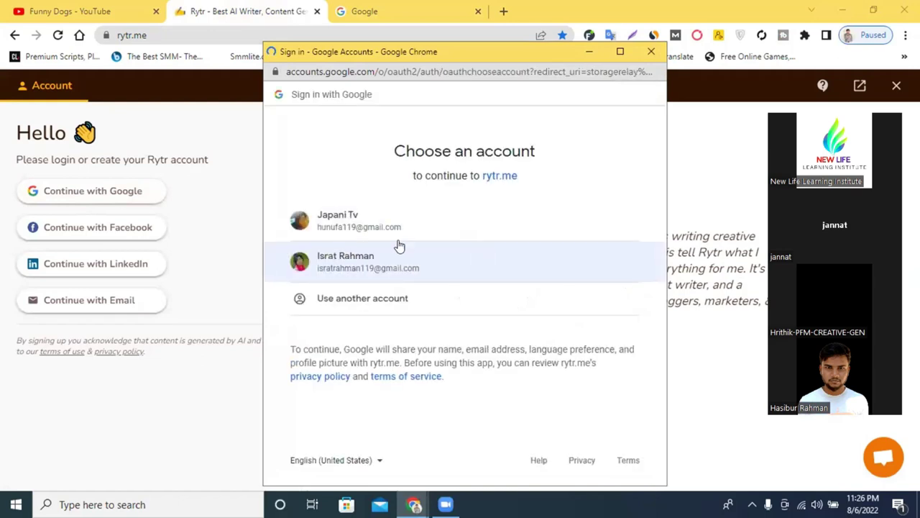
{"action": "left_click", "coordinate": [350, 264]}
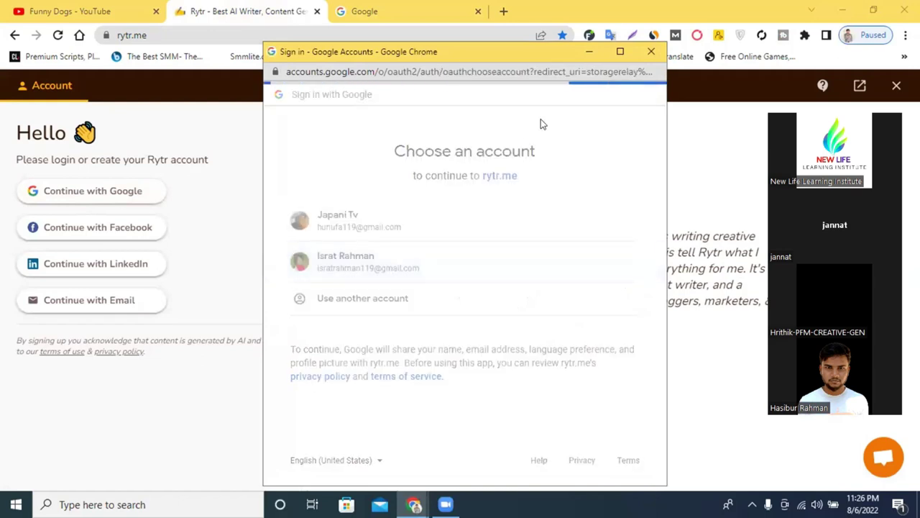
{"action": "left_click", "coordinate": [581, 59]}
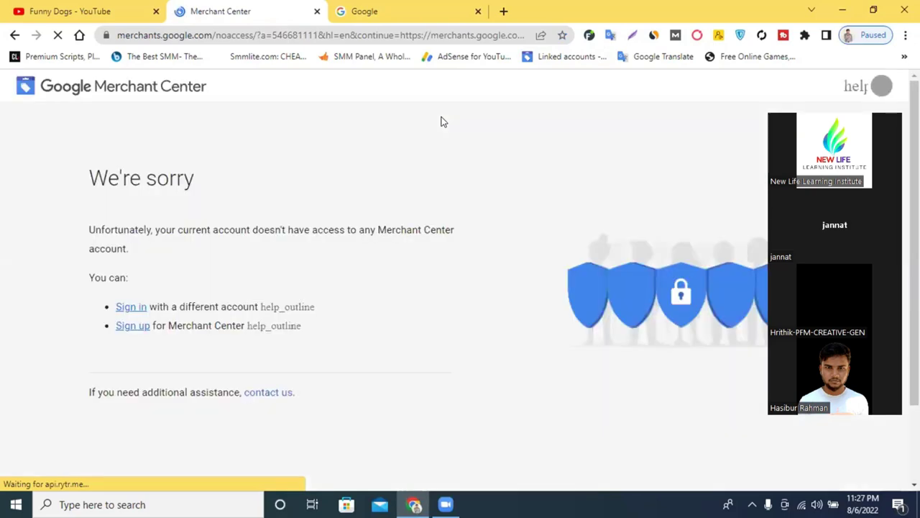
Go back to the rytr.me landing page and copy its web address
{"action": "left_click", "coordinate": [18, 35]}
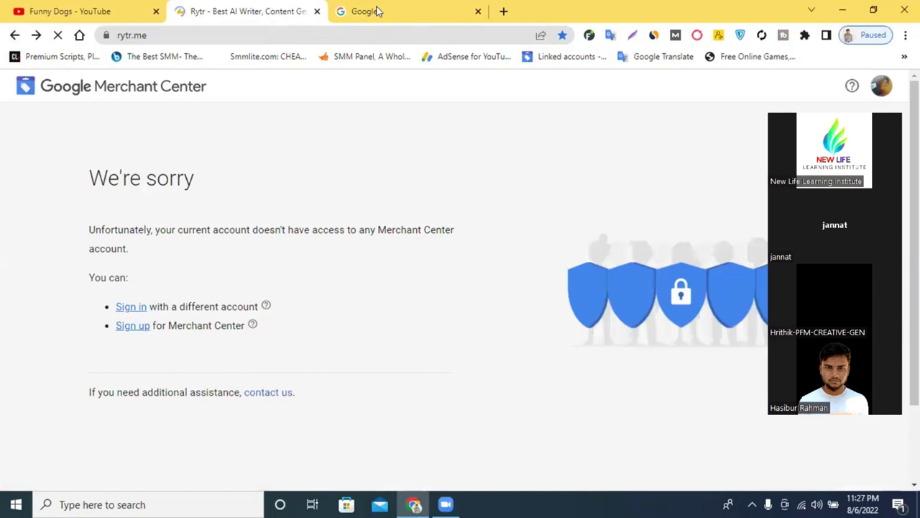
{"action": "left_click", "coordinate": [170, 40]}
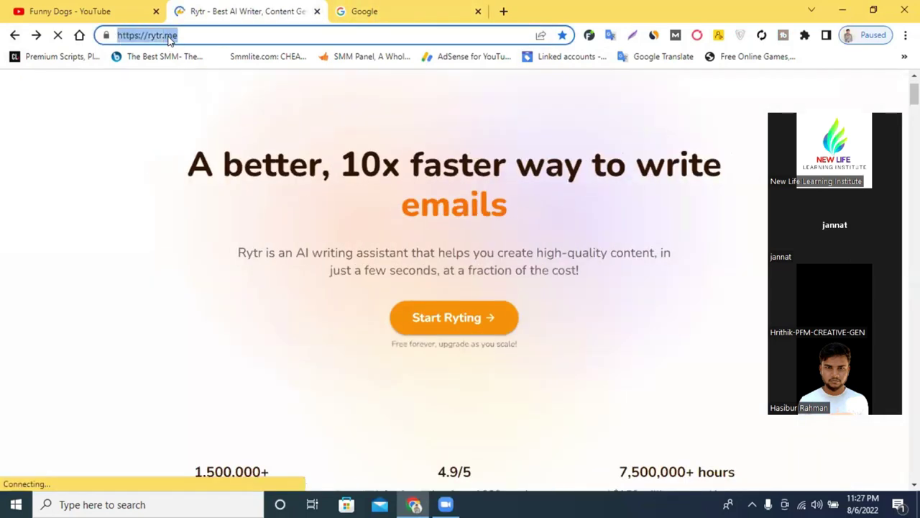
{"action": "right_click", "coordinate": [170, 37]}
{"action": "left_click", "coordinate": [223, 106]}
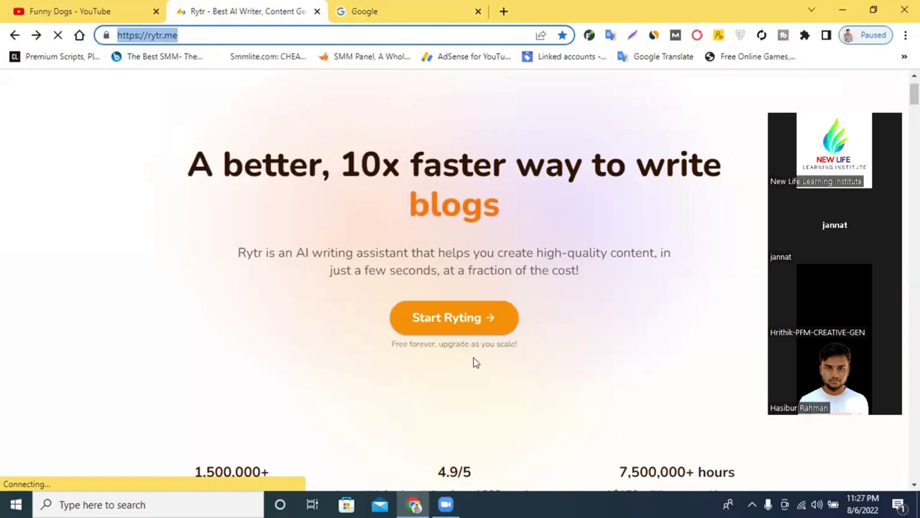
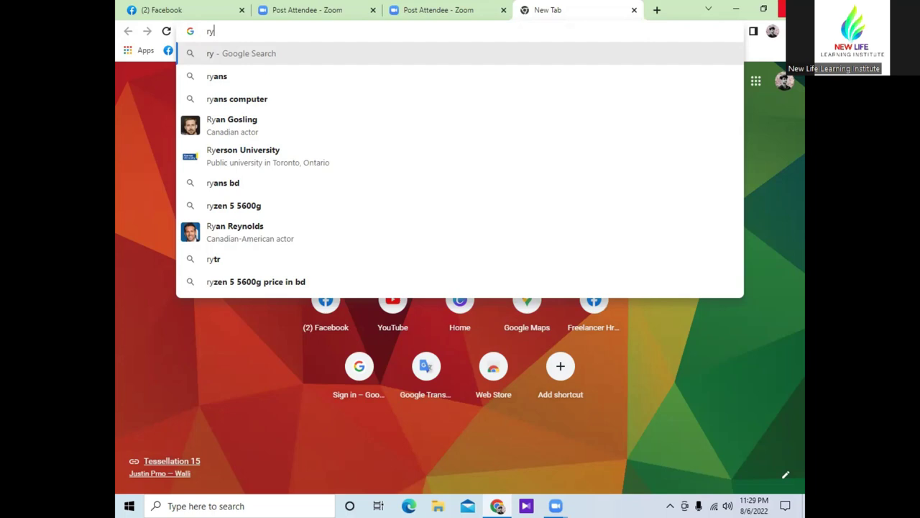
Go to rytr.me in the new Chrome tab
{"action": "type", "text": "t"}
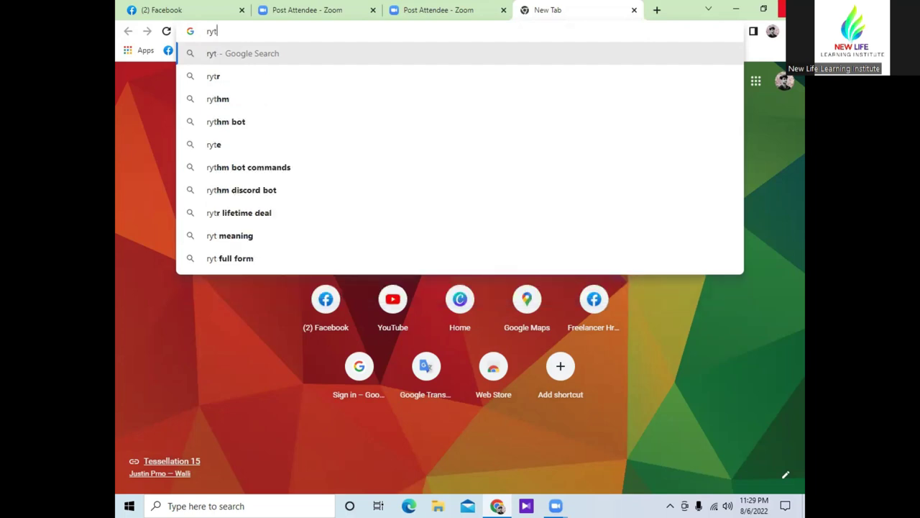
{"action": "type", "text": "r"}
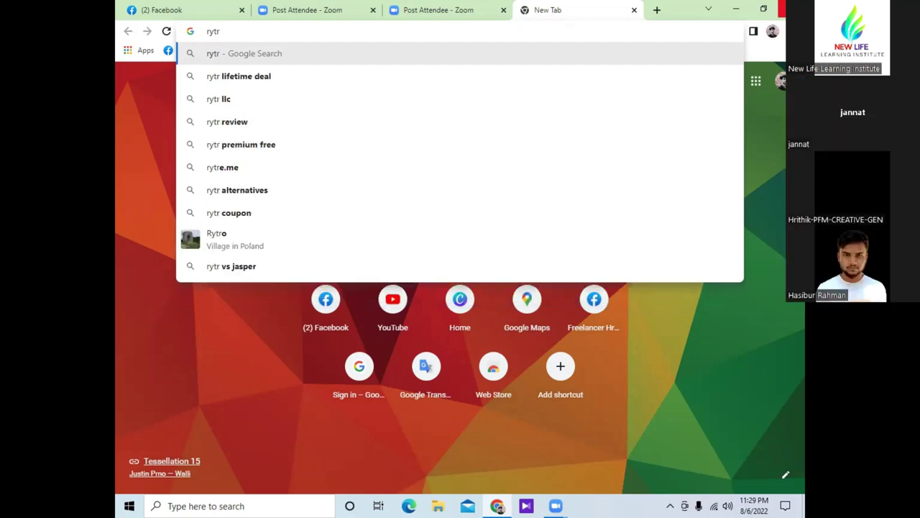
{"action": "type", "text": "."}
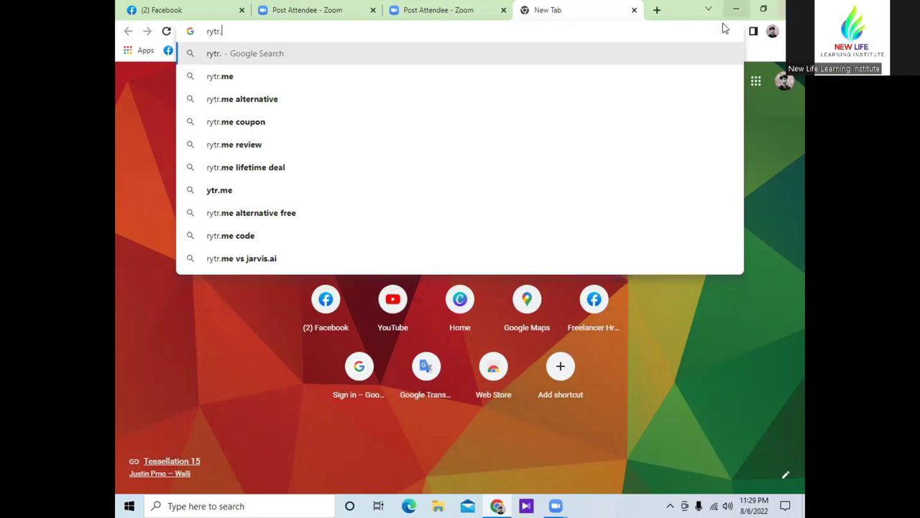
{"action": "left_click", "coordinate": [501, 294]}
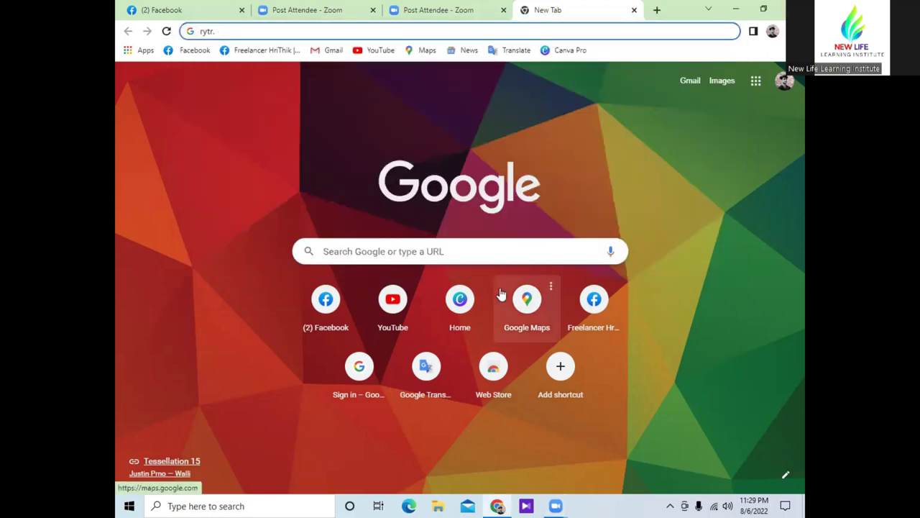
{"action": "left_click", "coordinate": [603, 77]}
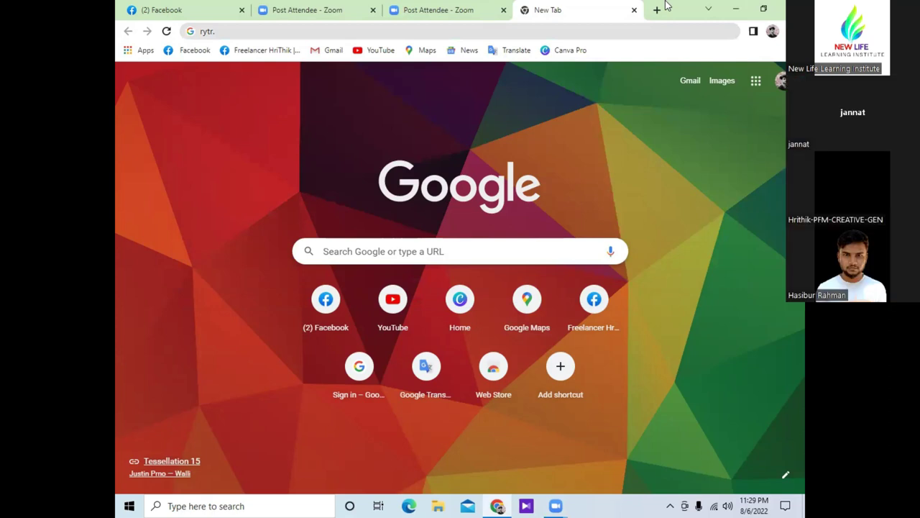
{"action": "left_click", "coordinate": [237, 31]}
{"action": "type", "text": "rytr."}
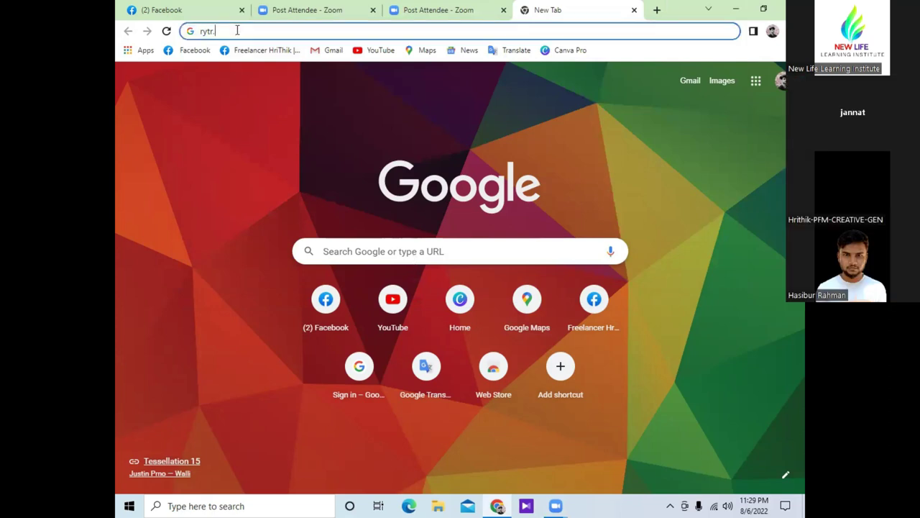
{"action": "type", "text": "m"}
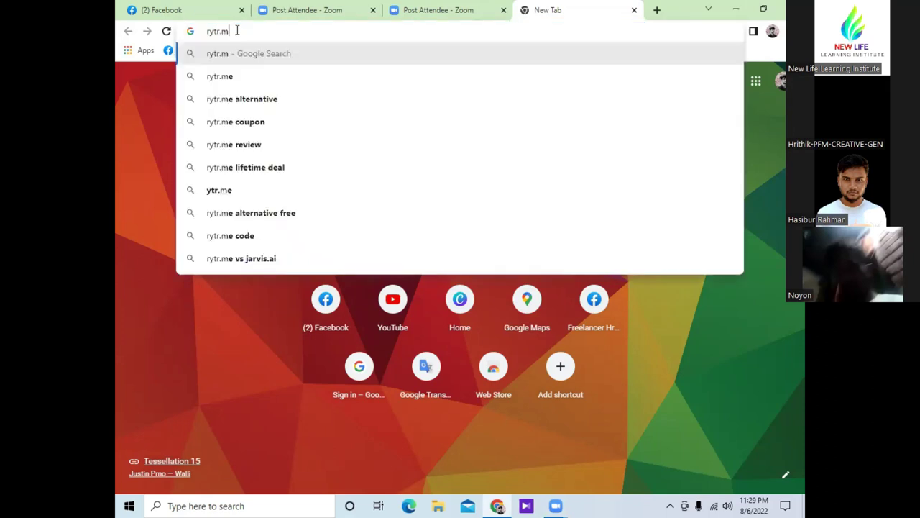
{"action": "type", "text": "e"}
{"action": "key", "text": "Return"}
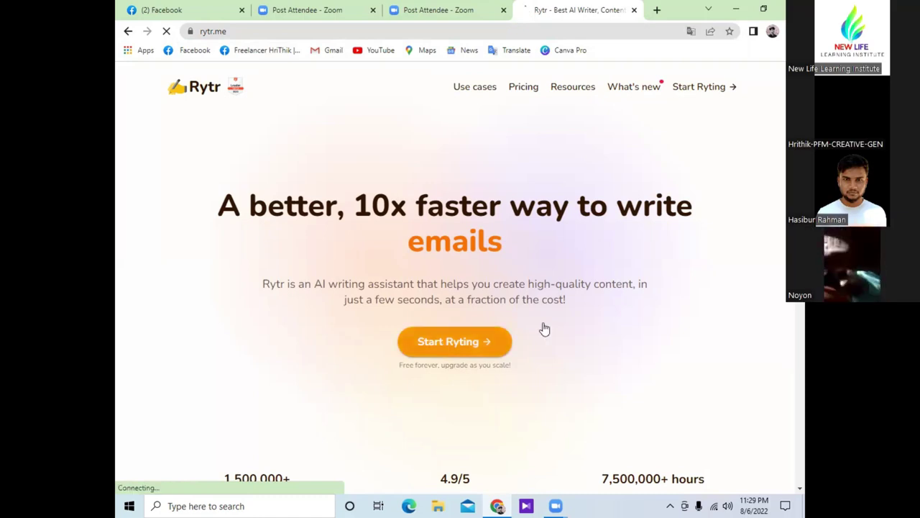
Sign in to Rytr with the Google account and dismiss the tutorial video
{"action": "left_click", "coordinate": [451, 341]}
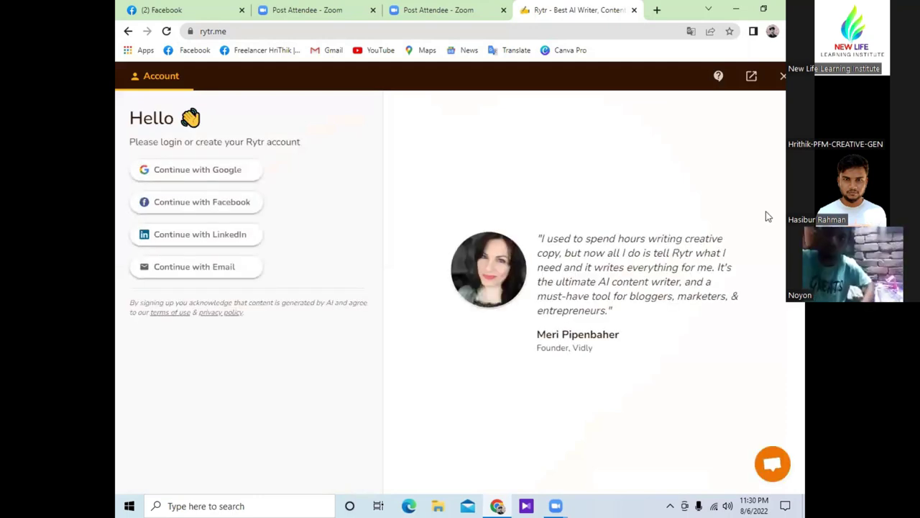
{"action": "left_click", "coordinate": [193, 175]}
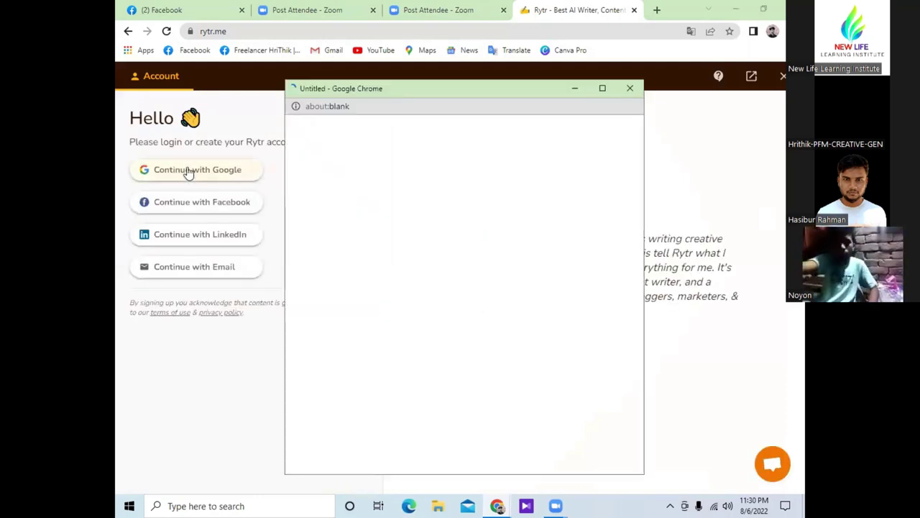
{"action": "left_click", "coordinate": [188, 172]}
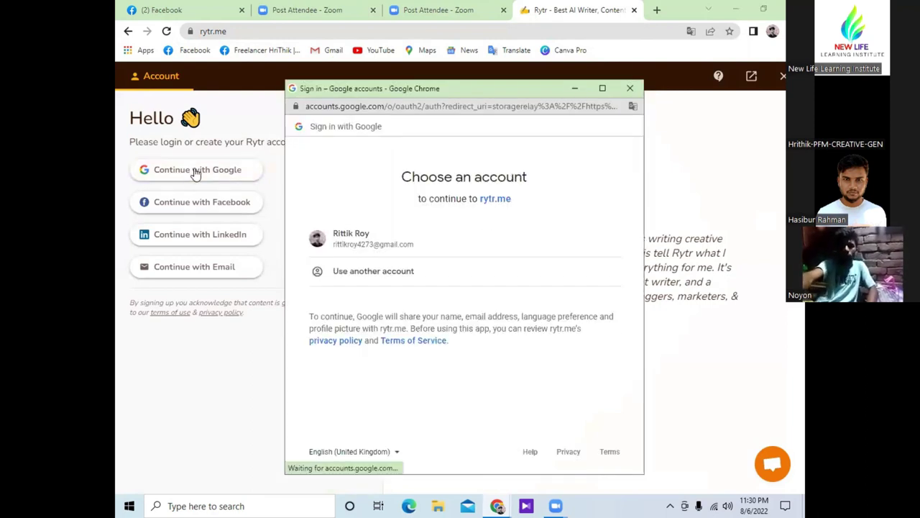
{"action": "left_click", "coordinate": [414, 237]}
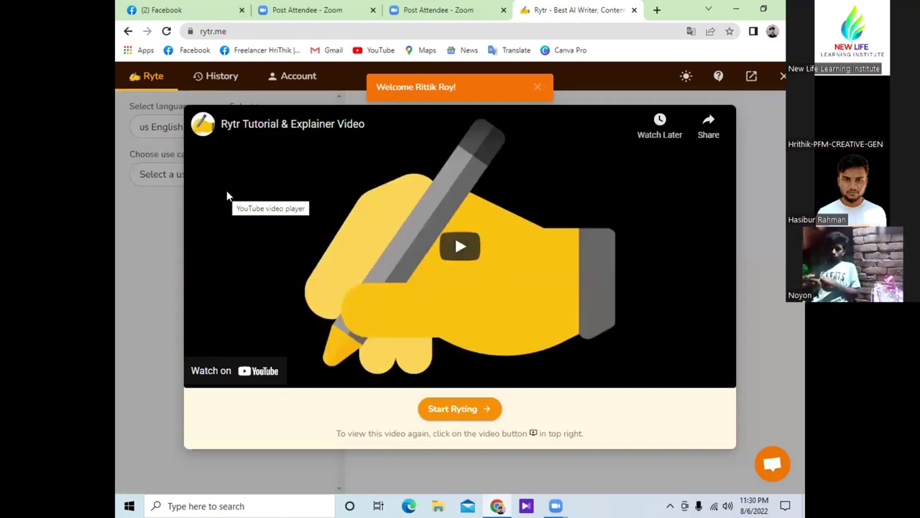
{"action": "left_click", "coordinate": [460, 247]}
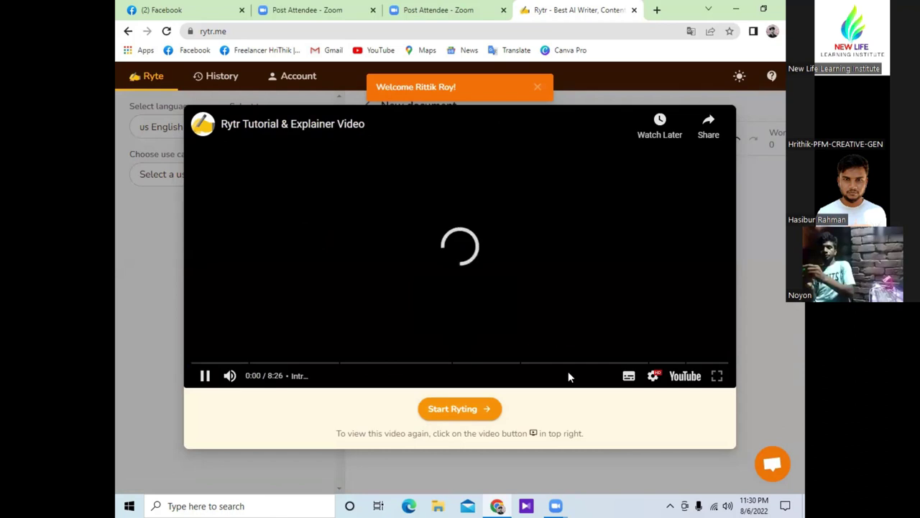
{"action": "left_click", "coordinate": [456, 409]}
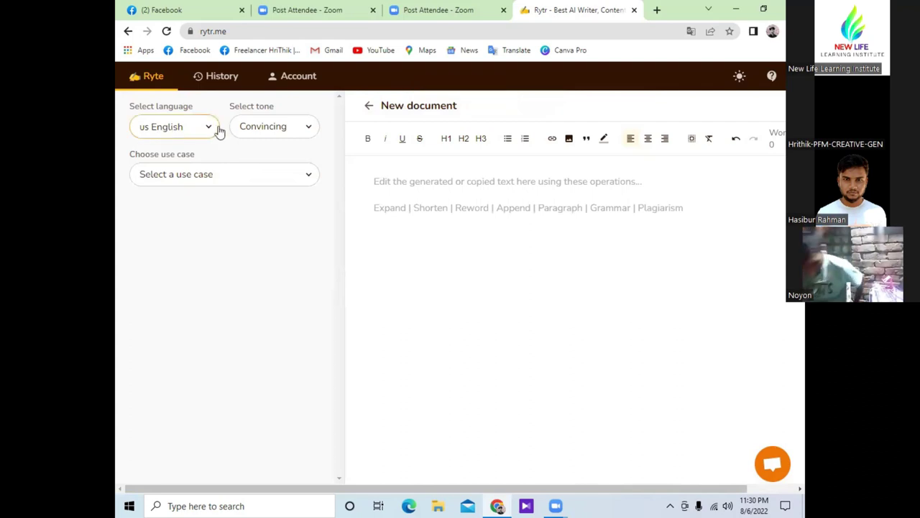
Generate Video Channel Description text in Rytr for the channel purpose 'funny dogs'
{"action": "left_click", "coordinate": [199, 179]}
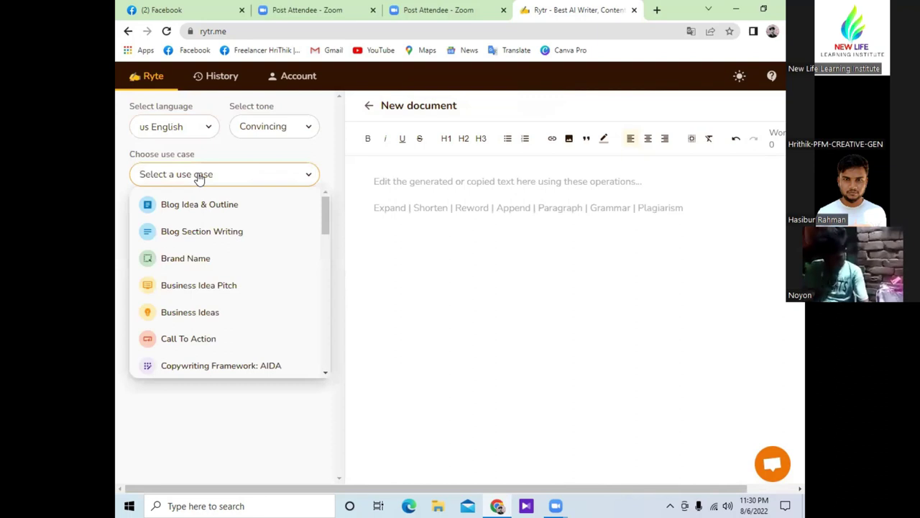
{"action": "scroll", "coordinate": [237, 277], "scroll_direction": "down", "scroll_amount": 7}
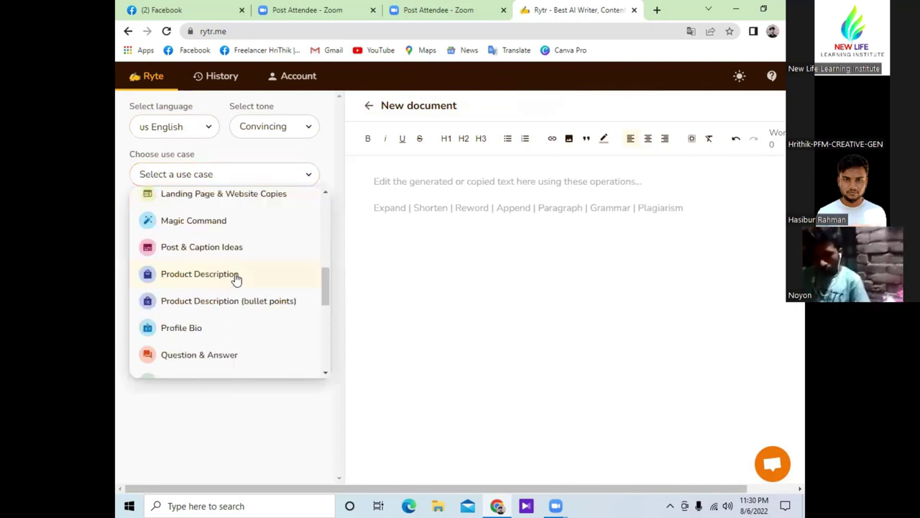
{"action": "scroll", "coordinate": [237, 277], "scroll_direction": "down", "scroll_amount": 3}
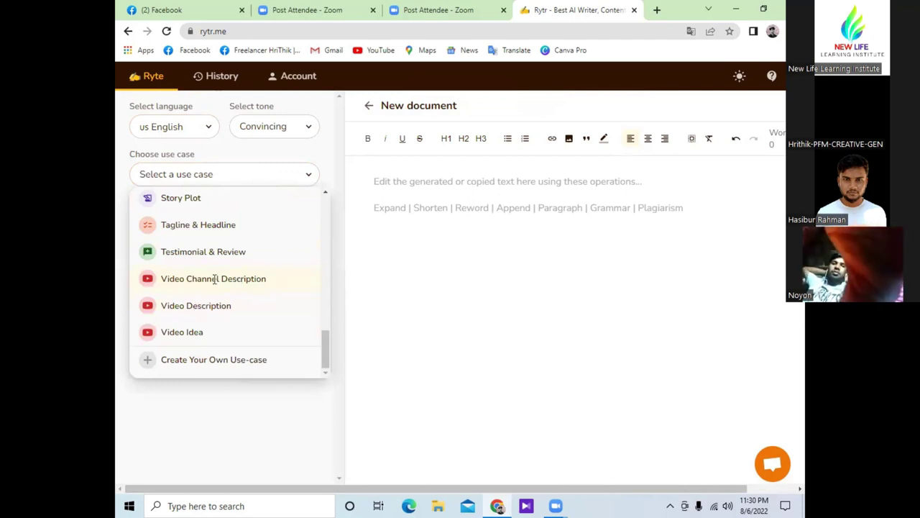
{"action": "left_click", "coordinate": [214, 282]}
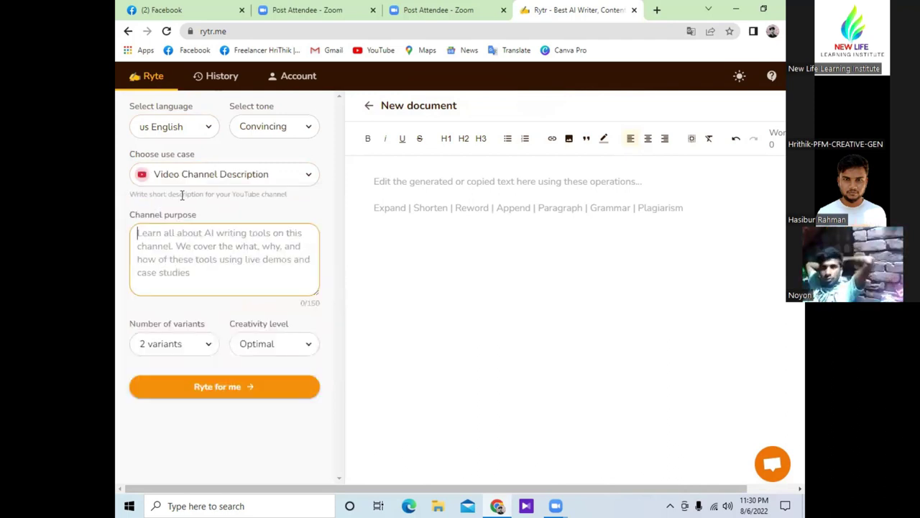
{"action": "left_click", "coordinate": [177, 241]}
{"action": "type", "text": "funny "}
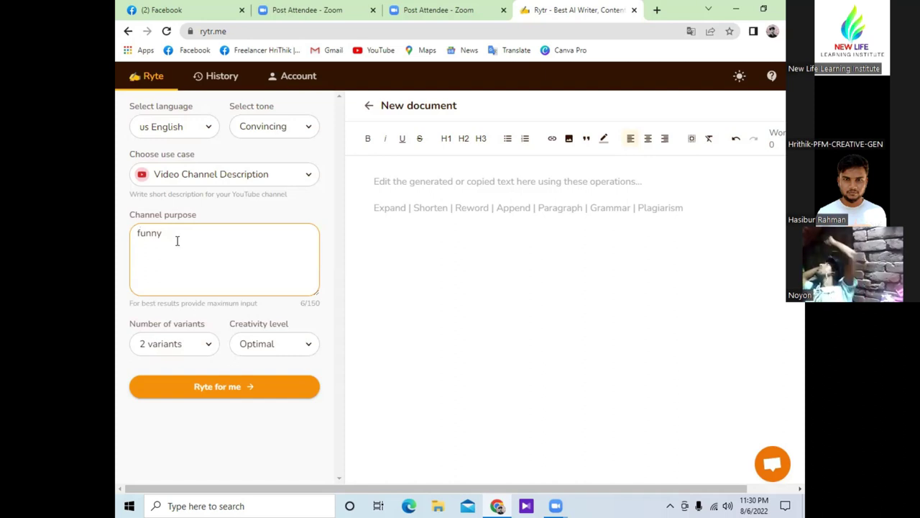
{"action": "type", "text": "do"}
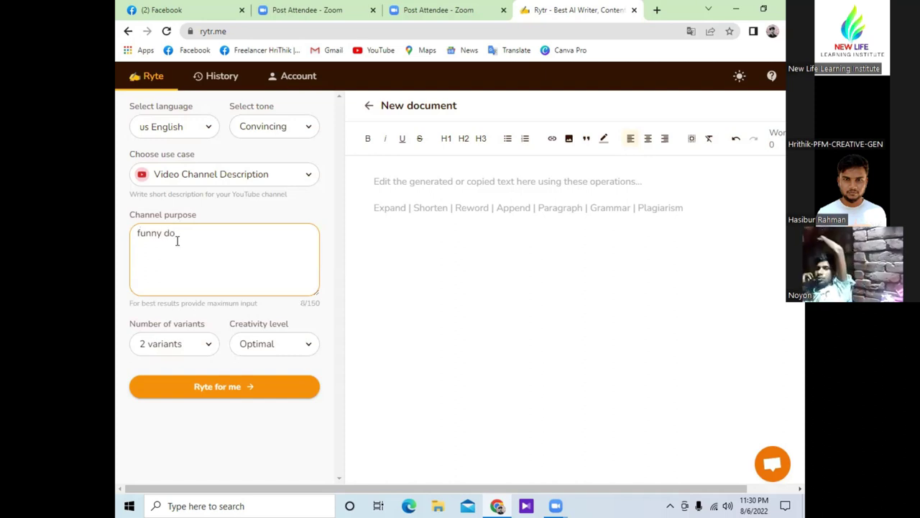
{"action": "type", "text": "gs"}
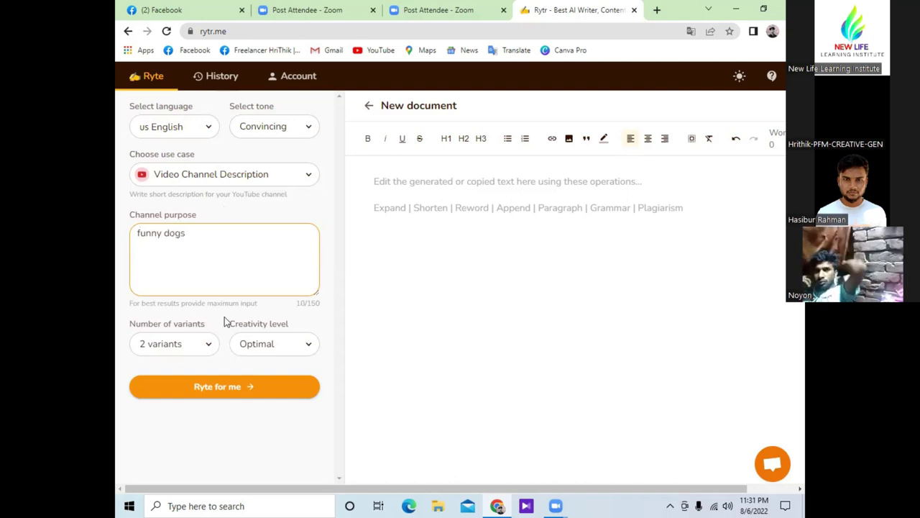
{"action": "left_click", "coordinate": [227, 391]}
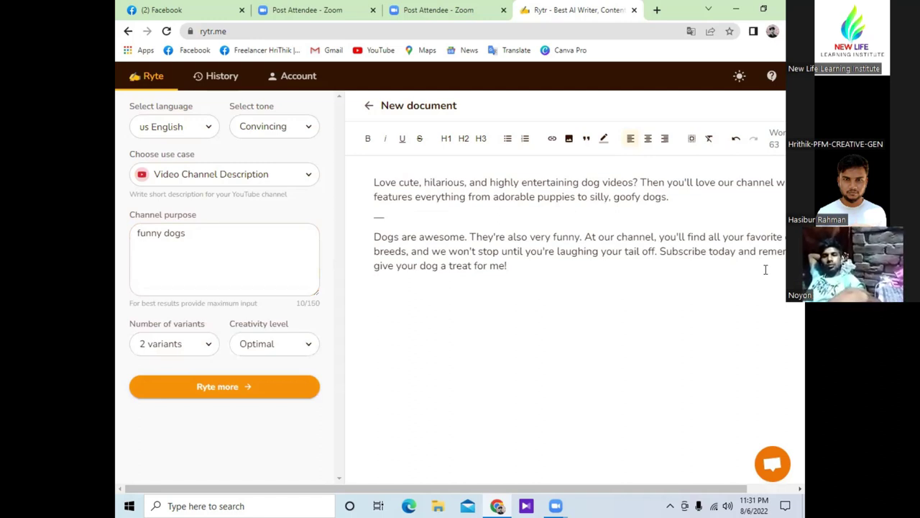
Change the channel purpose to 'funny dogs video' and generate more descriptions
{"action": "left_click", "coordinate": [196, 232]}
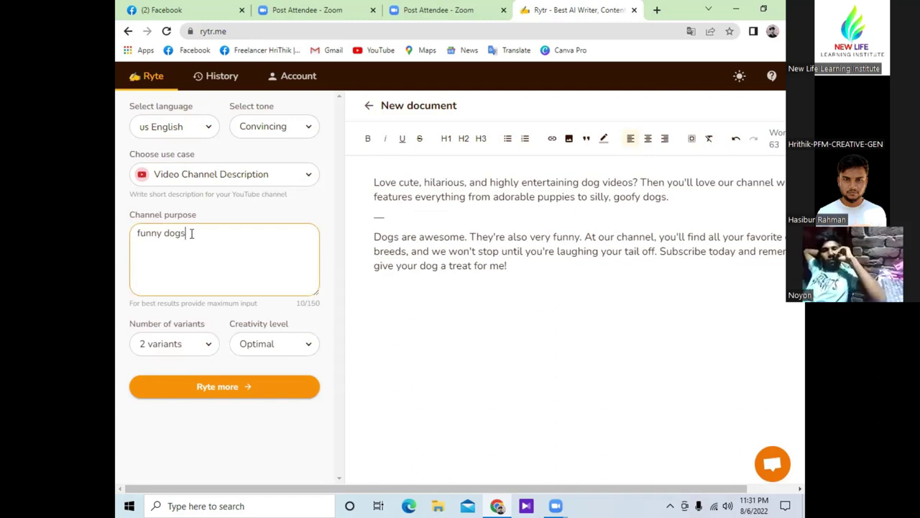
{"action": "type", "text": "video"}
{"action": "left_click", "coordinate": [267, 387]}
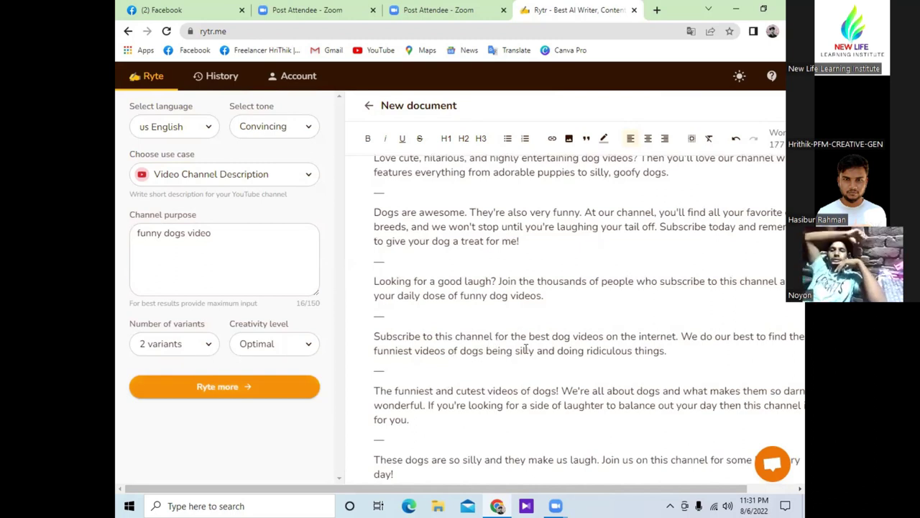
Copy the 'Subscribe to this channel' description paragraph
{"action": "triple_click", "coordinate": [557, 345]}
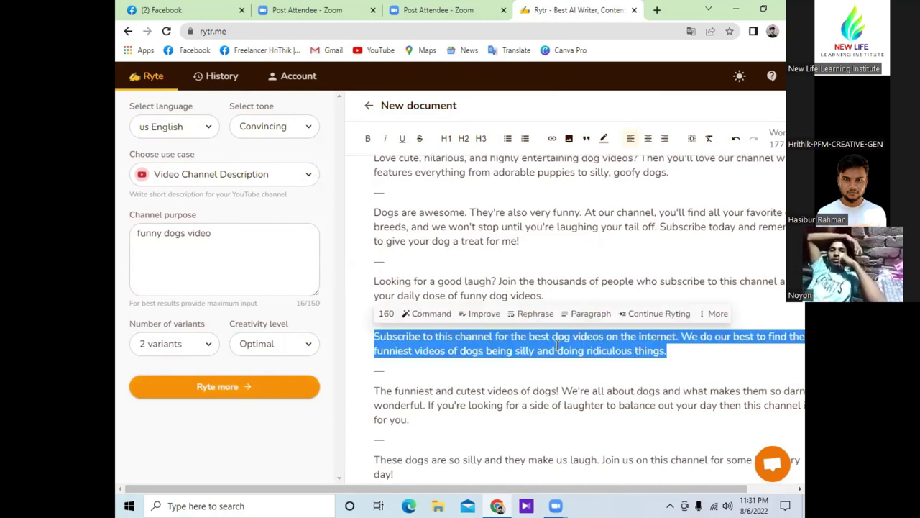
{"action": "left_click", "coordinate": [549, 338]}
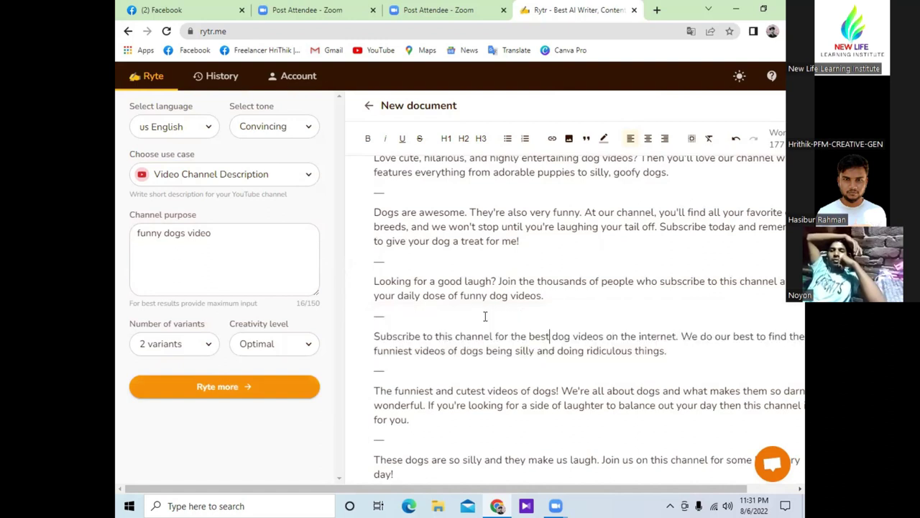
{"action": "left_click_drag", "start_coordinate": [375, 335], "coordinate": [649, 350]}
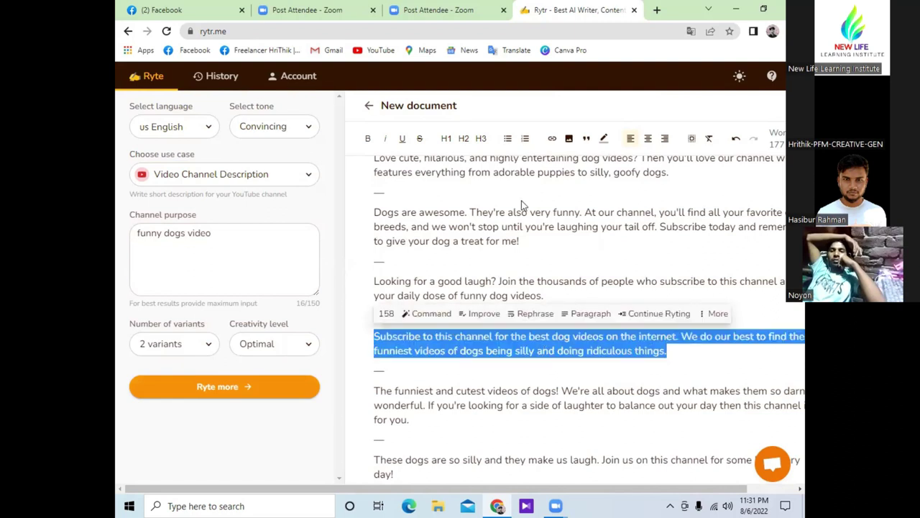
{"action": "right_click", "coordinate": [493, 340]}
{"action": "left_click", "coordinate": [524, 196]}
{"action": "left_click", "coordinate": [351, 349]}
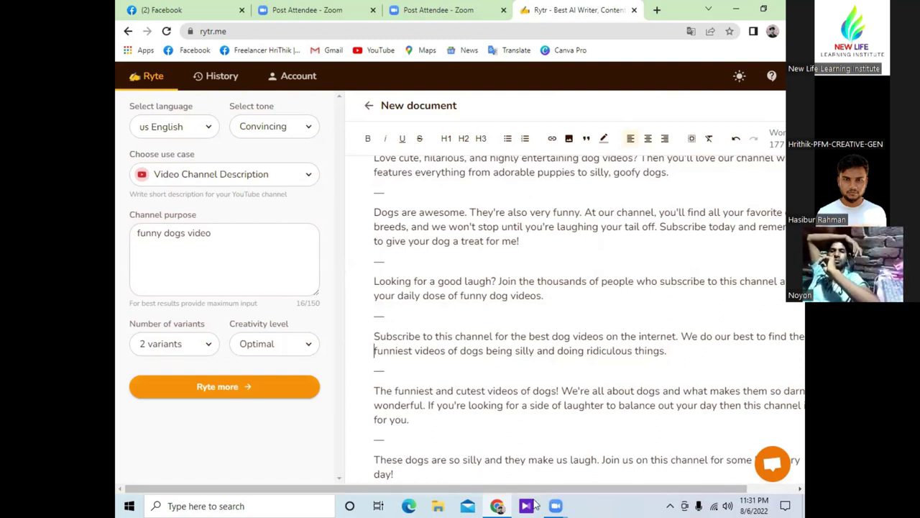
{"action": "mouse_move", "coordinate": [560, 506]}
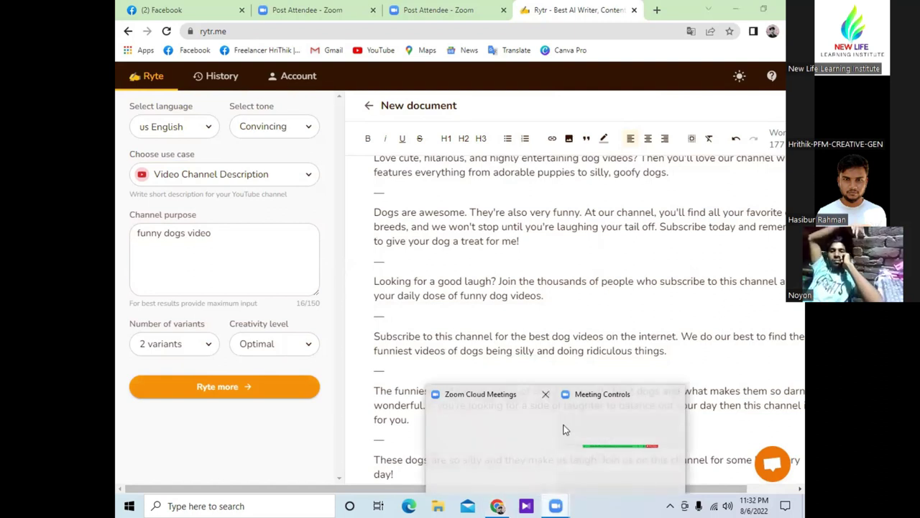
Close the Rytr tab, view the Funny Dogs Basic info form, and open Google Translate
{"action": "left_click", "coordinate": [541, 432]}
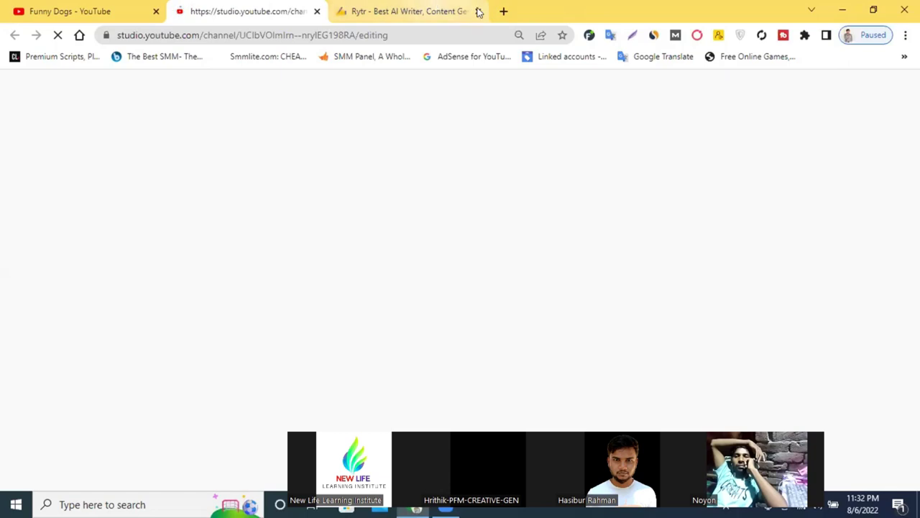
{"action": "left_click", "coordinate": [477, 11]}
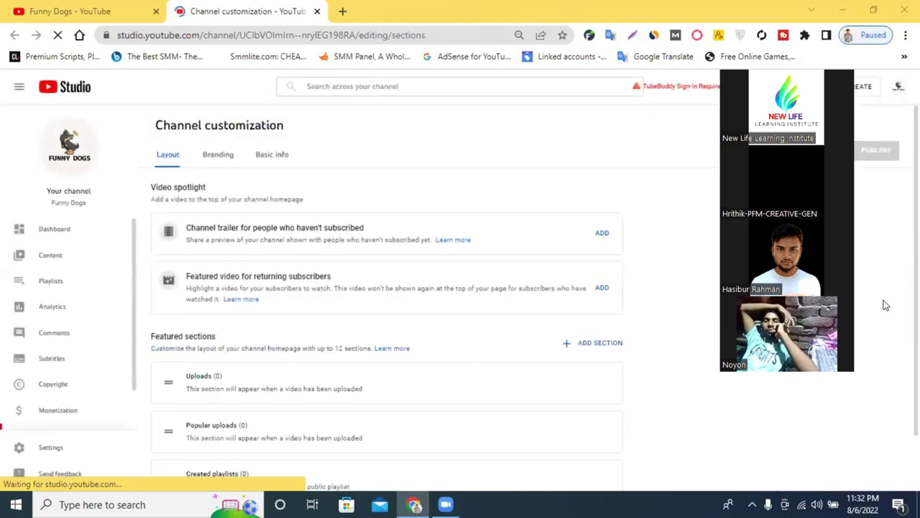
{"action": "left_click", "coordinate": [274, 155]}
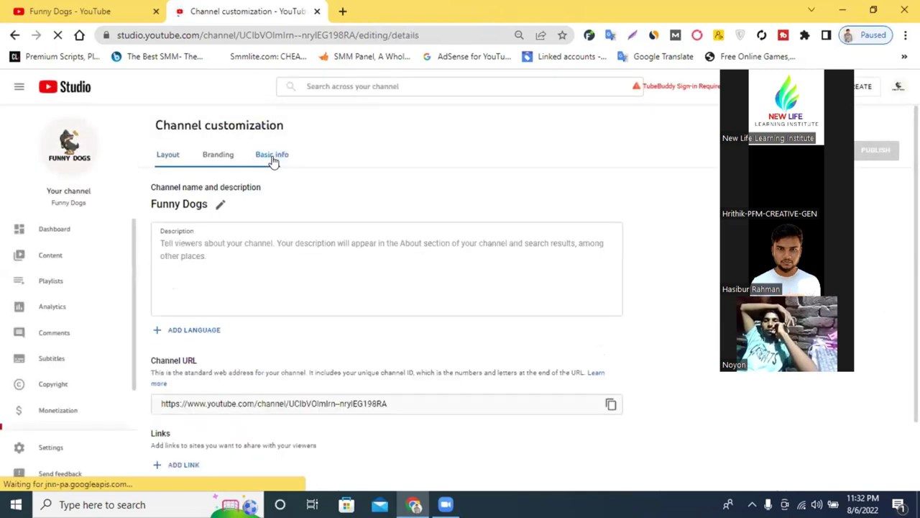
{"action": "scroll", "coordinate": [680, 433], "scroll_direction": "down", "scroll_amount": 1}
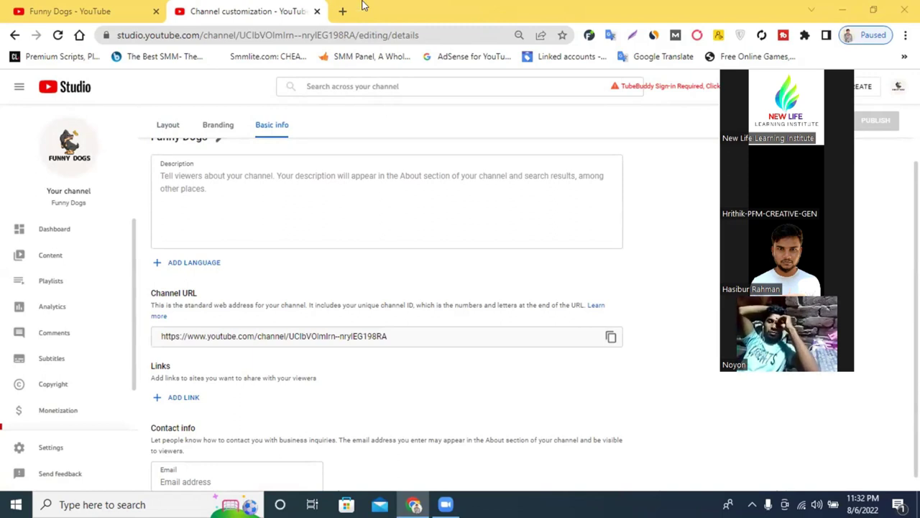
{"action": "left_click", "coordinate": [343, 10]}
{"action": "left_click", "coordinate": [637, 57]}
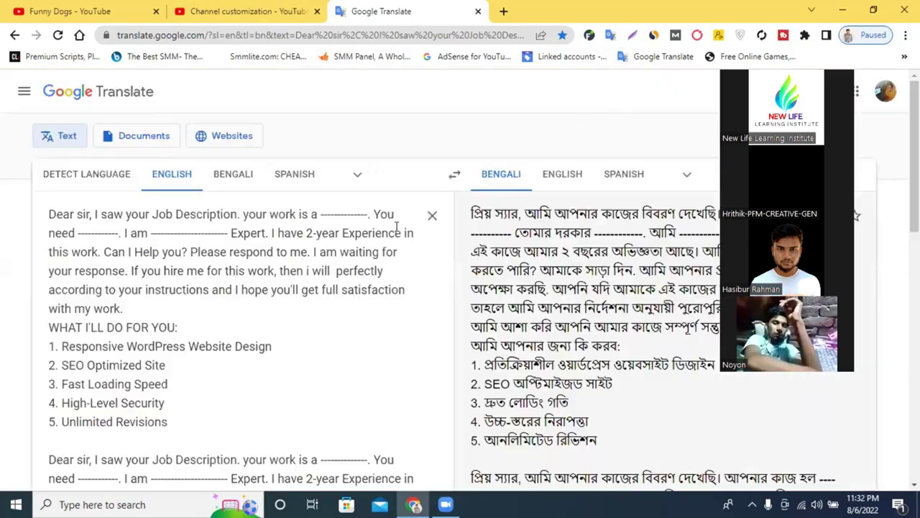
Replace the Google Translate source text with the copied channel description
{"action": "left_click", "coordinate": [432, 214]}
{"action": "right_click", "coordinate": [307, 215]}
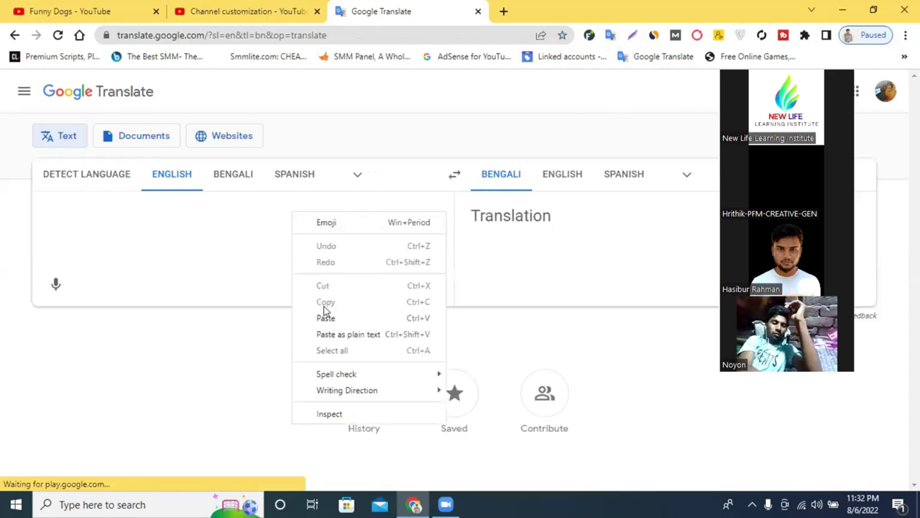
{"action": "left_click", "coordinate": [326, 320]}
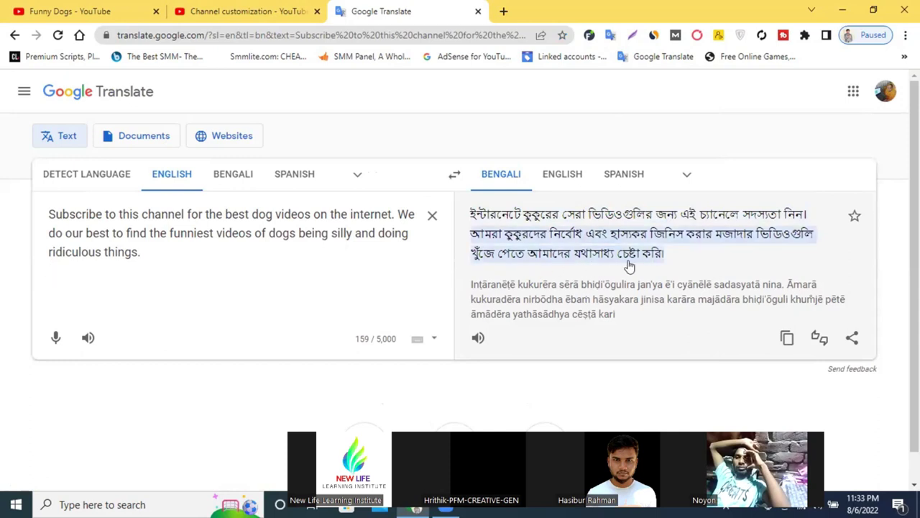
{"action": "key", "text": "ctrl+a"}
{"action": "left_click", "coordinate": [282, 293]}
Move the description from Google Translate into the YouTube Studio Description box
{"action": "triple_click", "coordinate": [215, 233]}
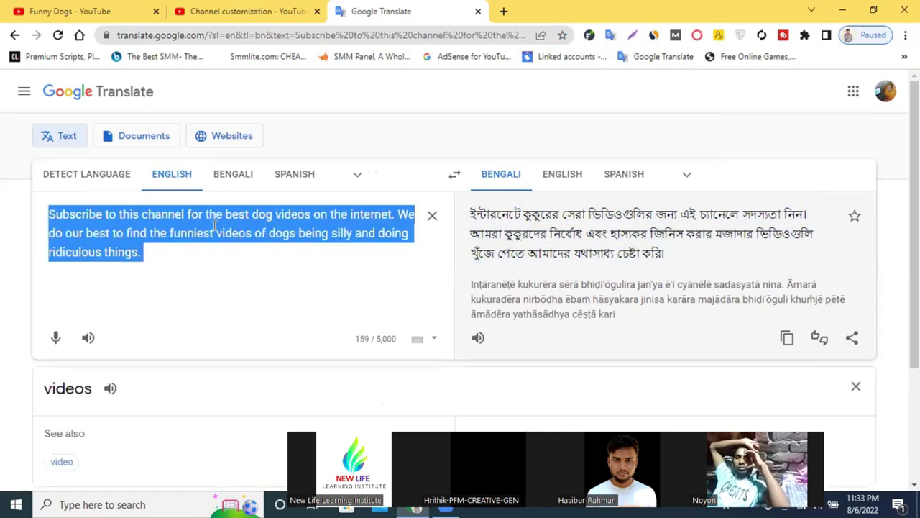
{"action": "right_click", "coordinate": [215, 232]}
{"action": "left_click", "coordinate": [247, 260]}
{"action": "left_click", "coordinate": [206, 5]}
{"action": "right_click", "coordinate": [210, 184]}
{"action": "left_click", "coordinate": [239, 289]}
{"action": "scroll", "coordinate": [216, 216], "scroll_direction": "up", "scroll_amount": 1}
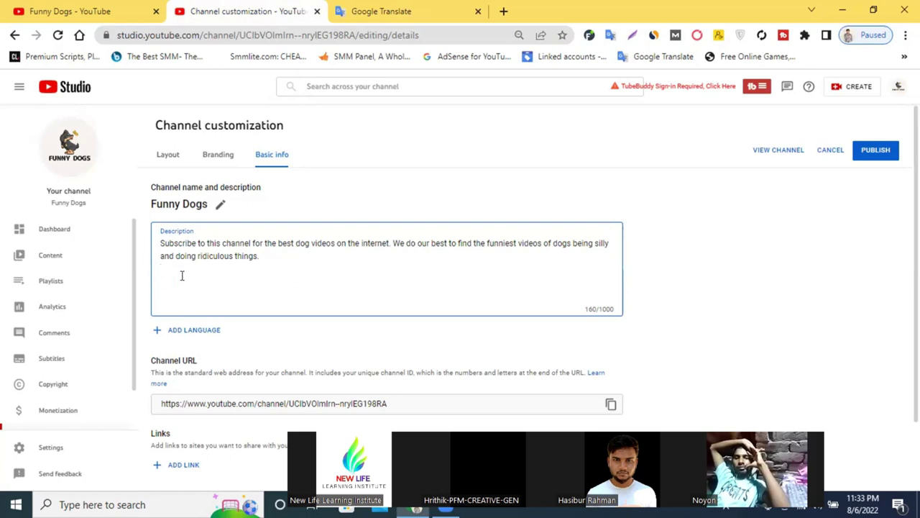
Publish the updated Funny Dogs channel description
{"action": "scroll", "coordinate": [403, 238], "scroll_direction": "down", "scroll_amount": 1}
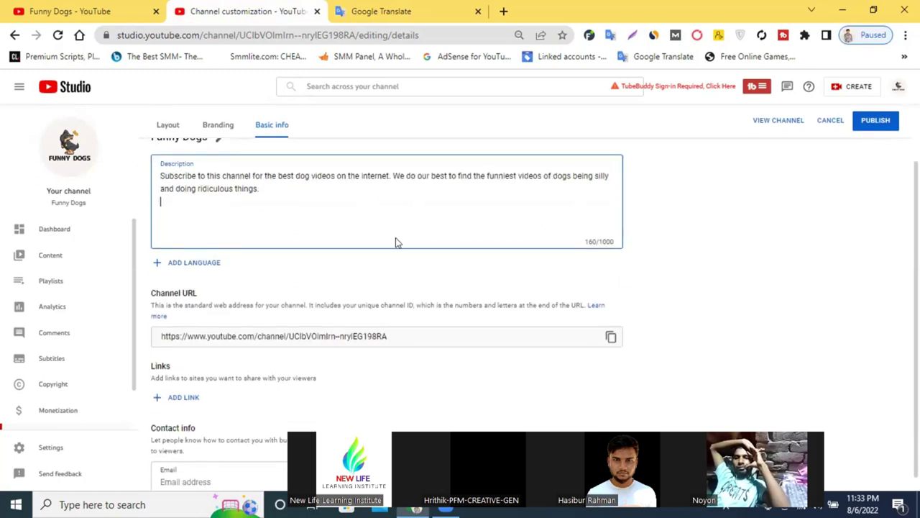
{"action": "left_click", "coordinate": [875, 120]}
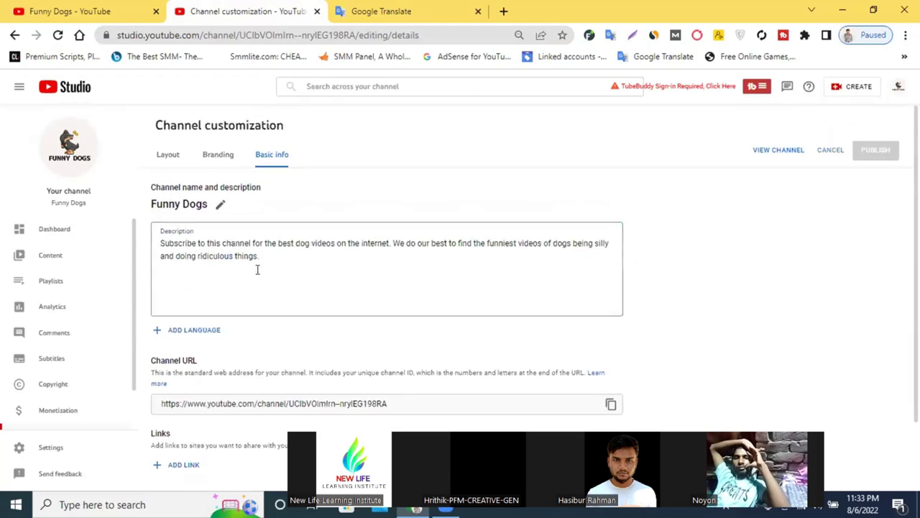
{"action": "scroll", "coordinate": [359, 266], "scroll_direction": "down", "scroll_amount": 1}
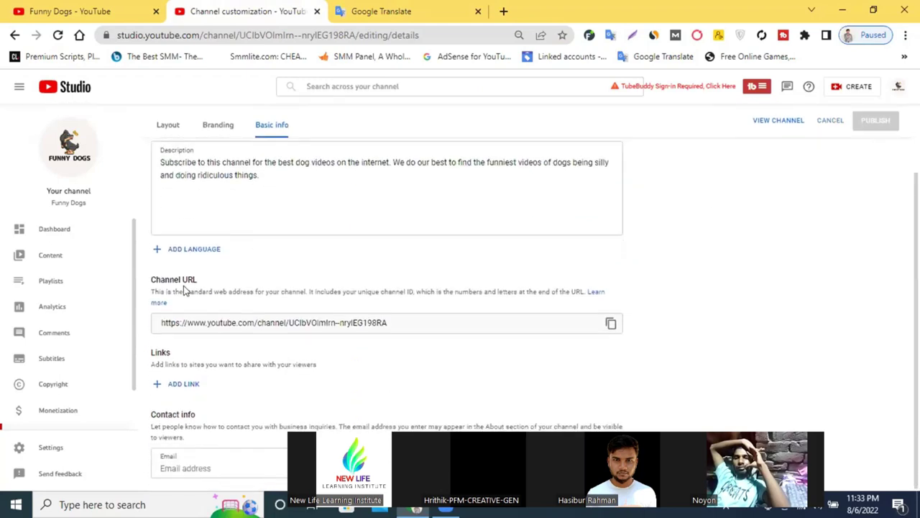
Select the channel ID portion of the Channel URL
{"action": "left_click", "coordinate": [269, 314]}
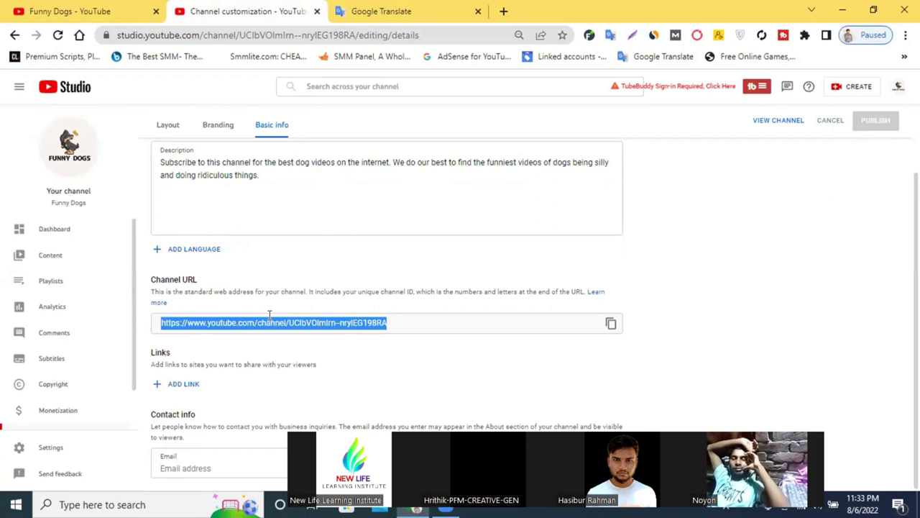
{"action": "left_click", "coordinate": [392, 316]}
{"action": "left_click", "coordinate": [393, 316]}
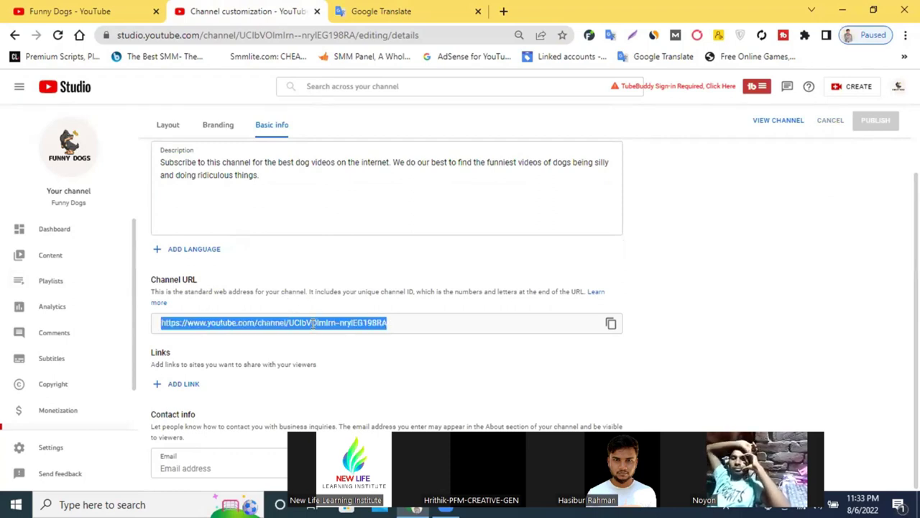
{"action": "double_click", "coordinate": [405, 322]}
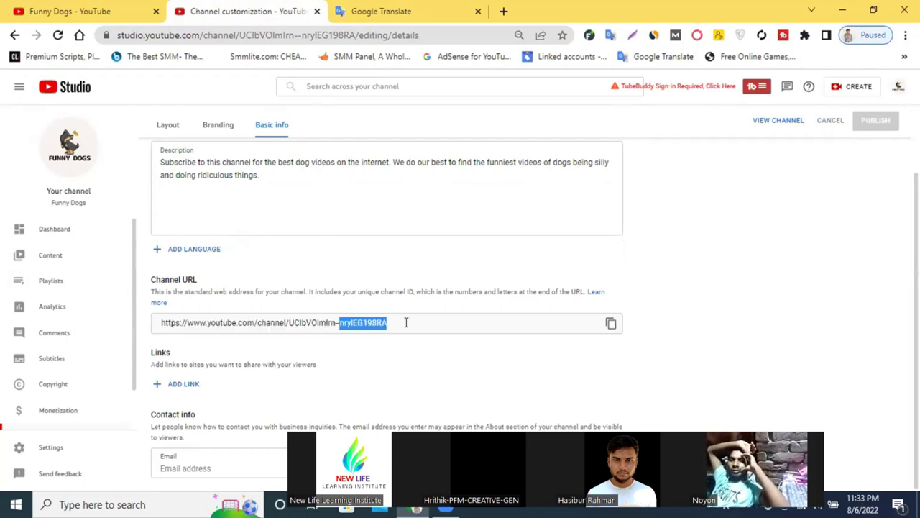
{"action": "left_click", "coordinate": [406, 323]}
{"action": "left_click_drag", "start_coordinate": [406, 323], "coordinate": [299, 323]}
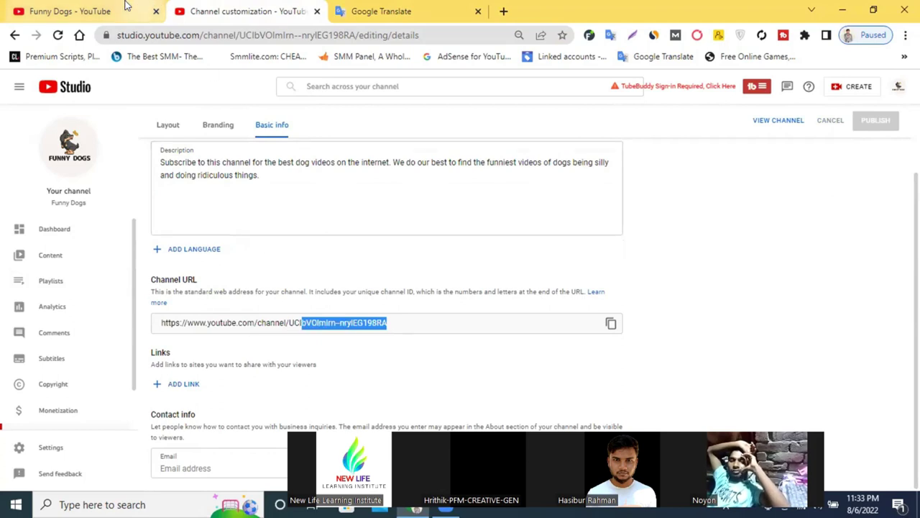
Switch to the Funny Dogs YouTube channel page and select its address path
{"action": "left_click", "coordinate": [97, 10]}
{"action": "left_click_drag", "start_coordinate": [190, 34], "coordinate": [342, 35]}
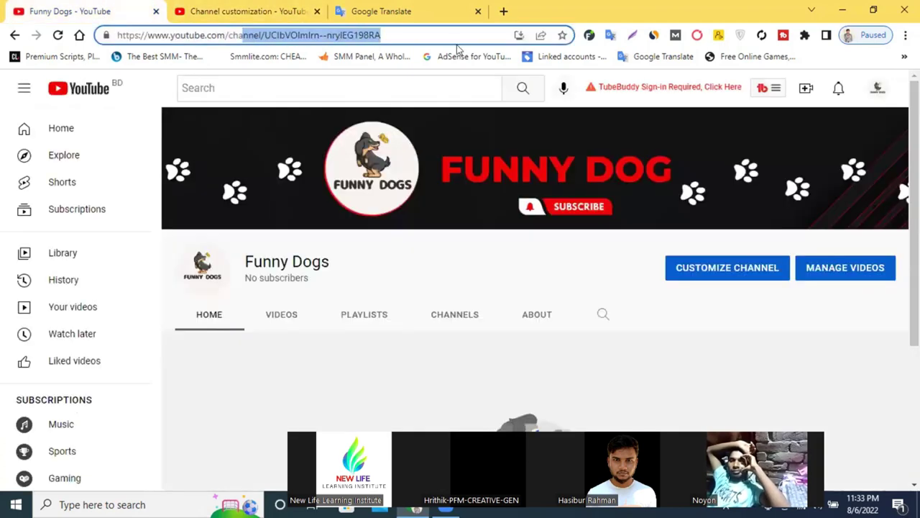
{"action": "left_click", "coordinate": [877, 88]}
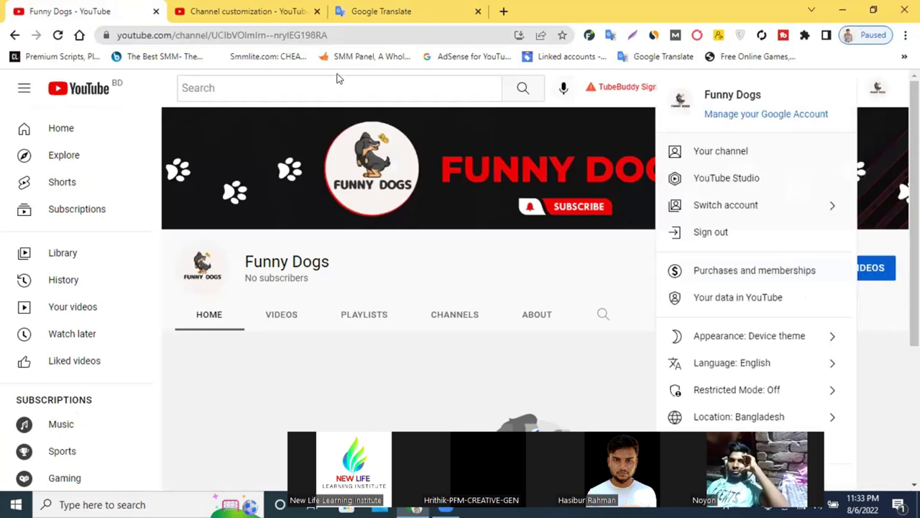
Search YouTube for 'freelancer raju'
{"action": "left_click", "coordinate": [281, 35]}
{"action": "left_click", "coordinate": [244, 87]}
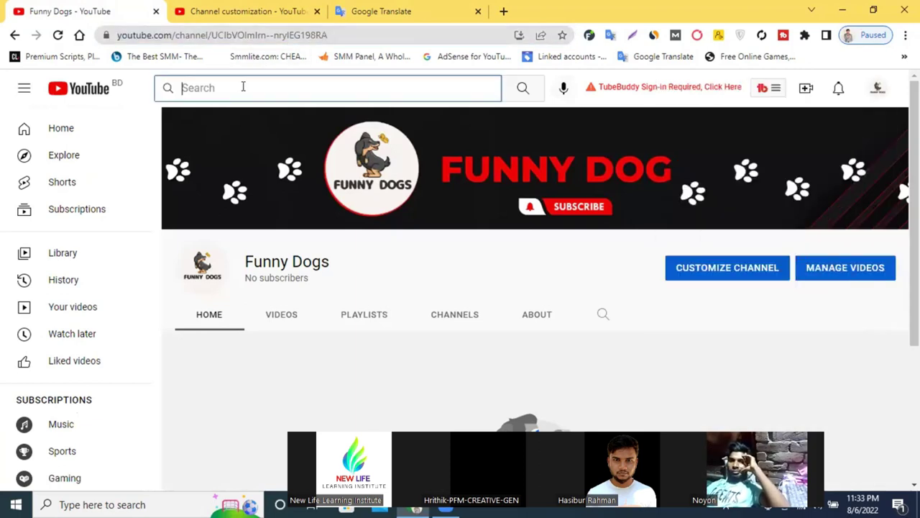
{"action": "type", "text": "rz ph"}
{"action": "key", "text": "BackSpace"}
{"action": "key", "text": "BackSpace"}
{"action": "key", "text": "BackSpace"}
{"action": "key", "text": "BackSpace"}
{"action": "key", "text": "BackSpace"}
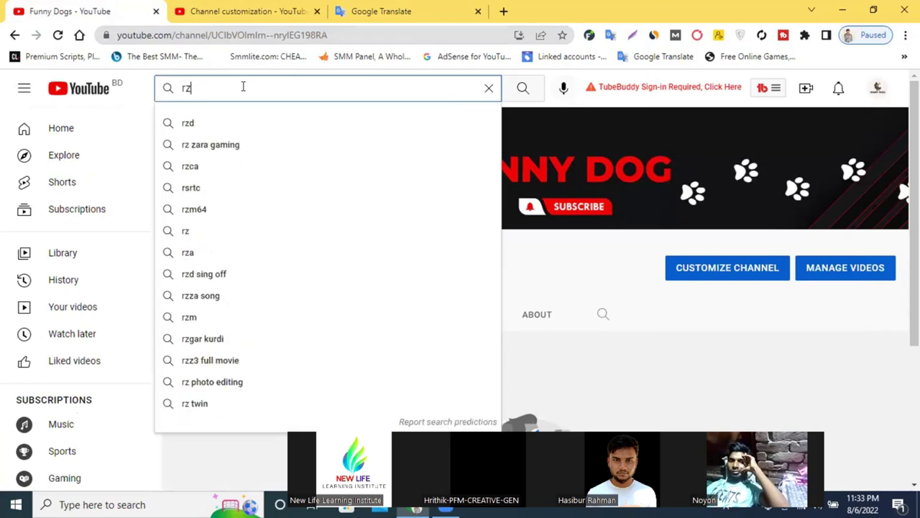
{"action": "type", "text": "free"}
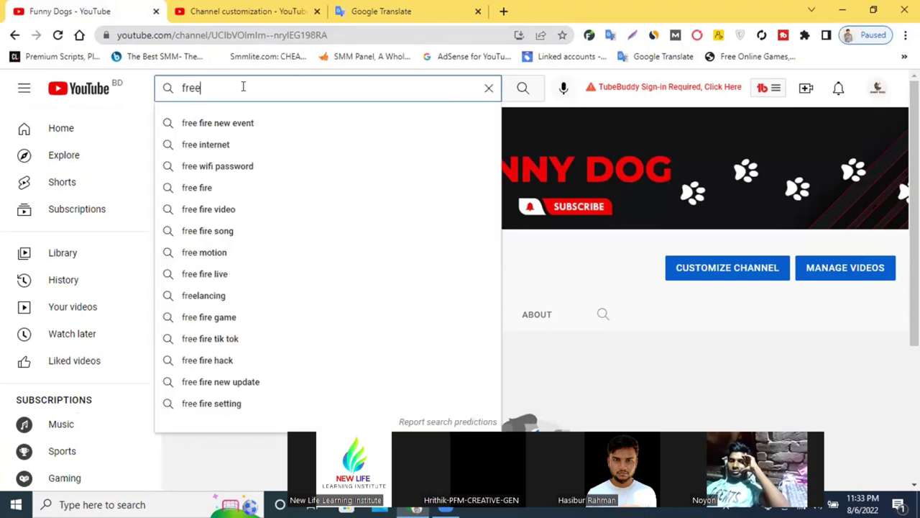
{"action": "type", "text": "lan"}
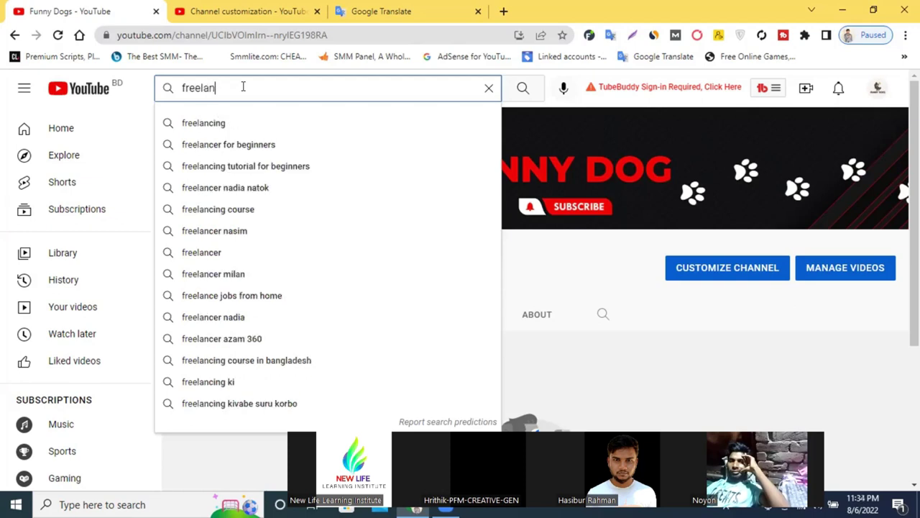
{"action": "key", "text": "ctrl+a"}
{"action": "left_click", "coordinate": [239, 106]}
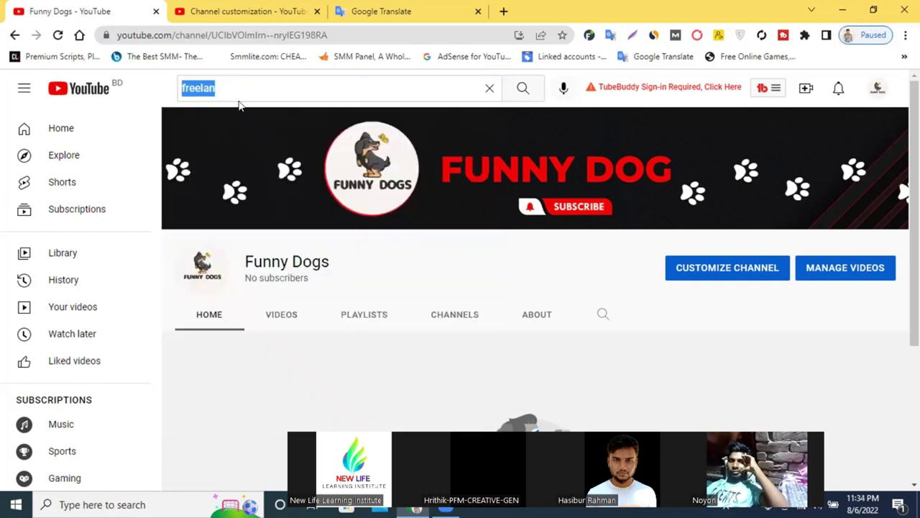
{"action": "left_click", "coordinate": [242, 90]}
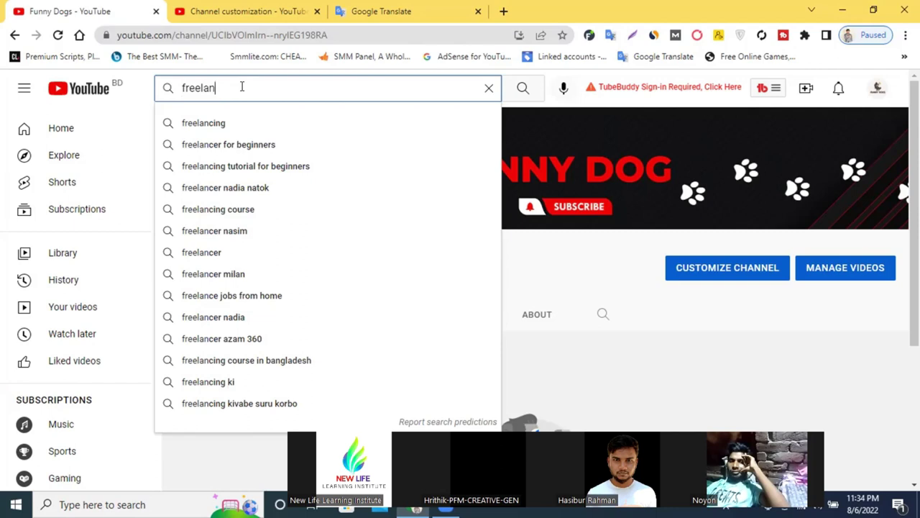
{"action": "type", "text": "cer raju"}
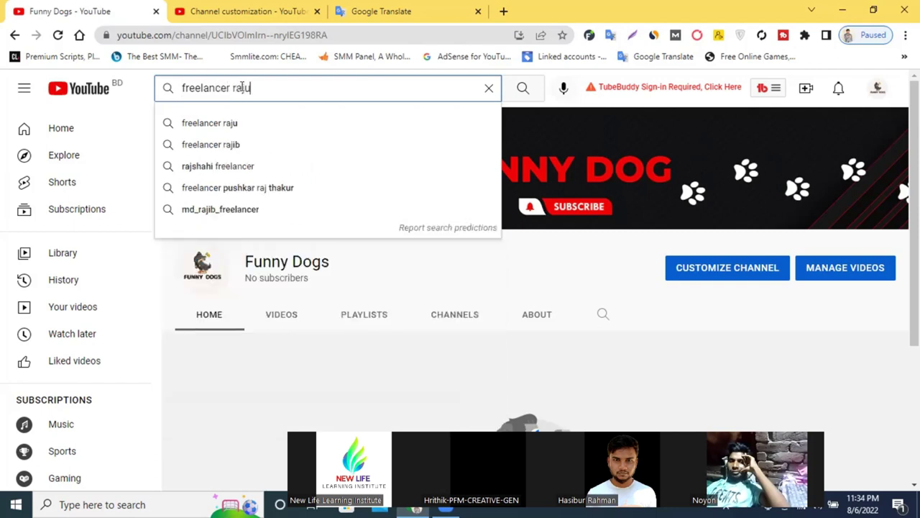
{"action": "key", "text": "Return"}
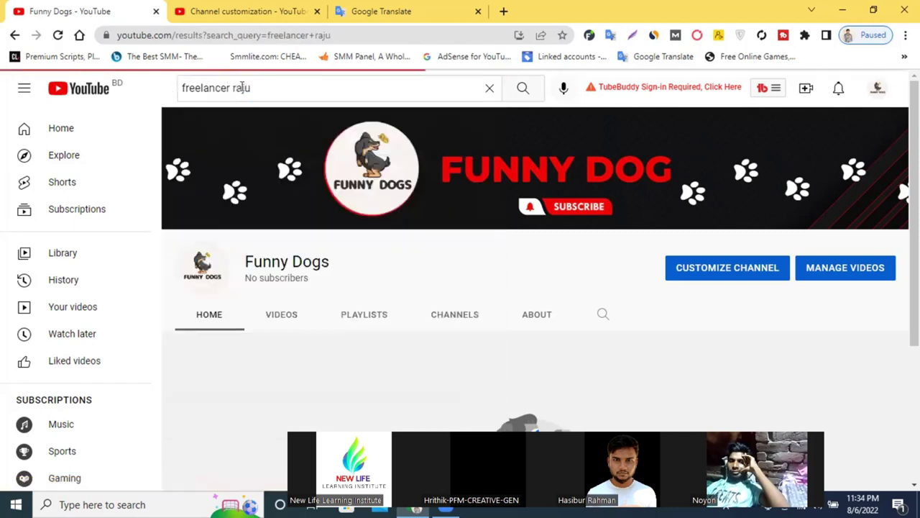
Open the Freelancer Raju channel from the results and select its handle
{"action": "scroll", "coordinate": [274, 210], "scroll_direction": "down", "scroll_amount": 4}
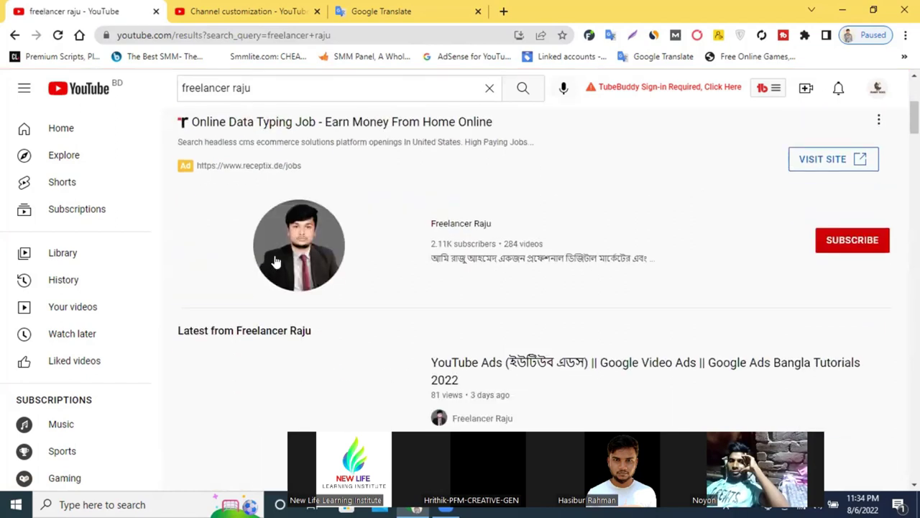
{"action": "left_click", "coordinate": [434, 227]}
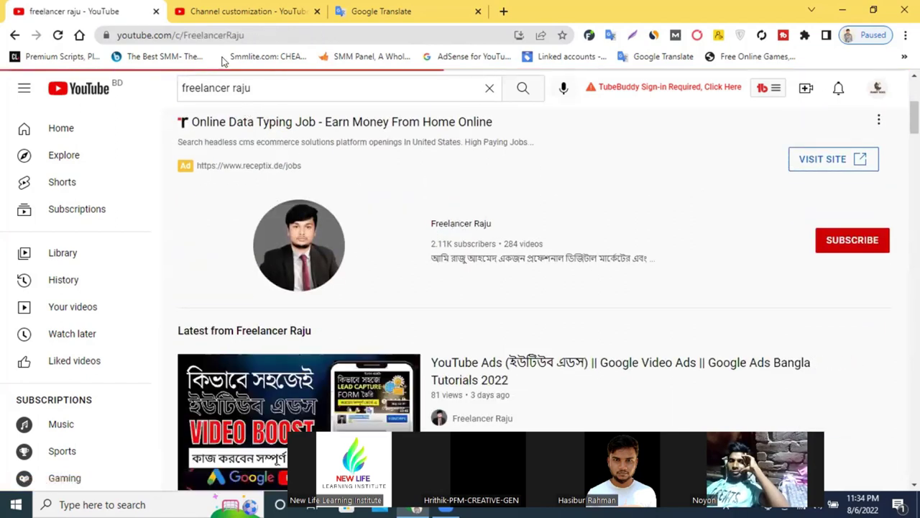
{"action": "left_click_drag", "start_coordinate": [255, 33], "coordinate": [115, 35]}
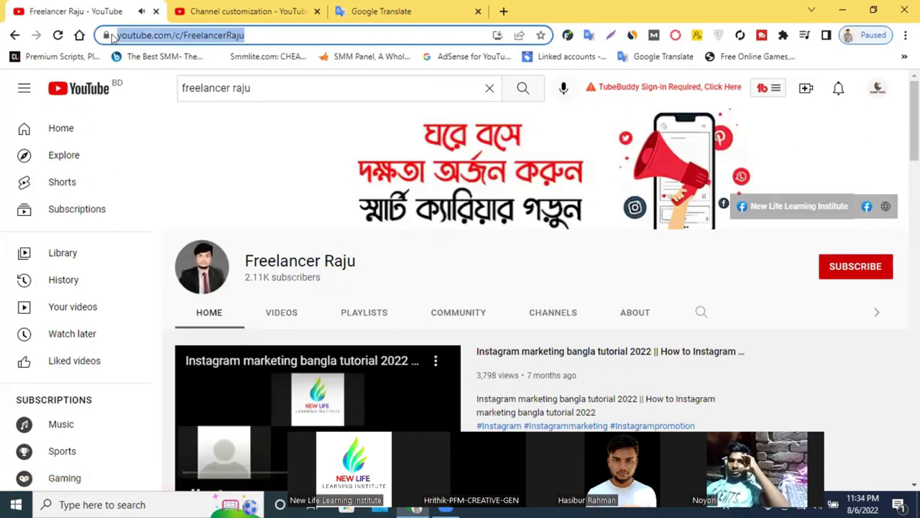
Close the freelancer's channel tab and the Google Translate window
{"action": "left_click", "coordinate": [228, 9]}
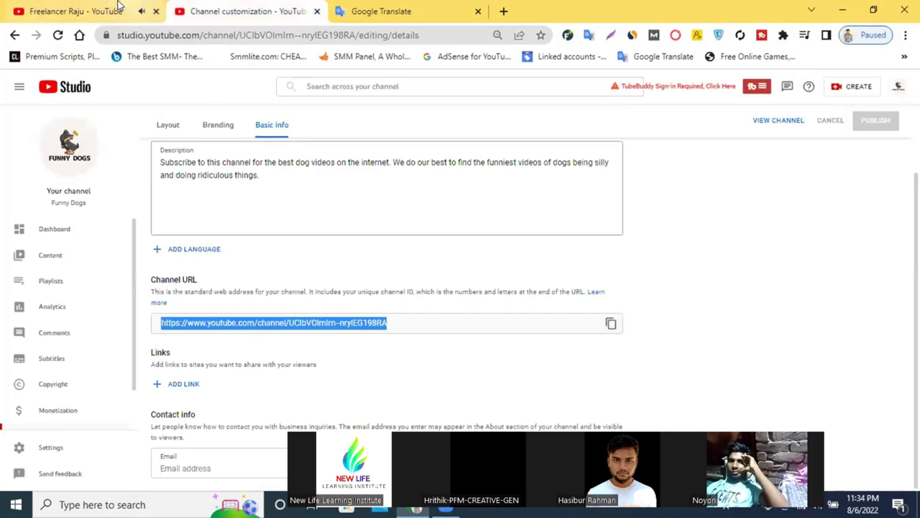
{"action": "left_click", "coordinate": [122, 10]}
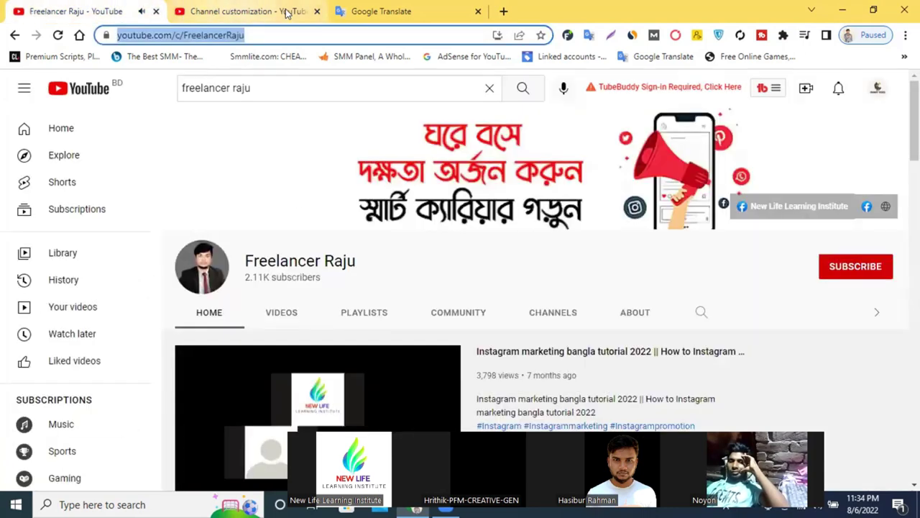
{"action": "left_click", "coordinate": [154, 12]}
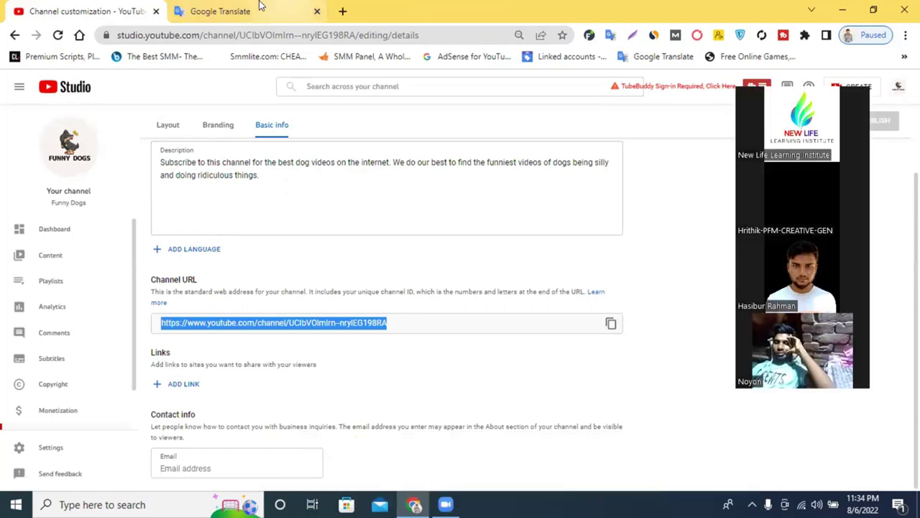
{"action": "left_click_drag", "start_coordinate": [216, 36], "coordinate": [215, 60]}
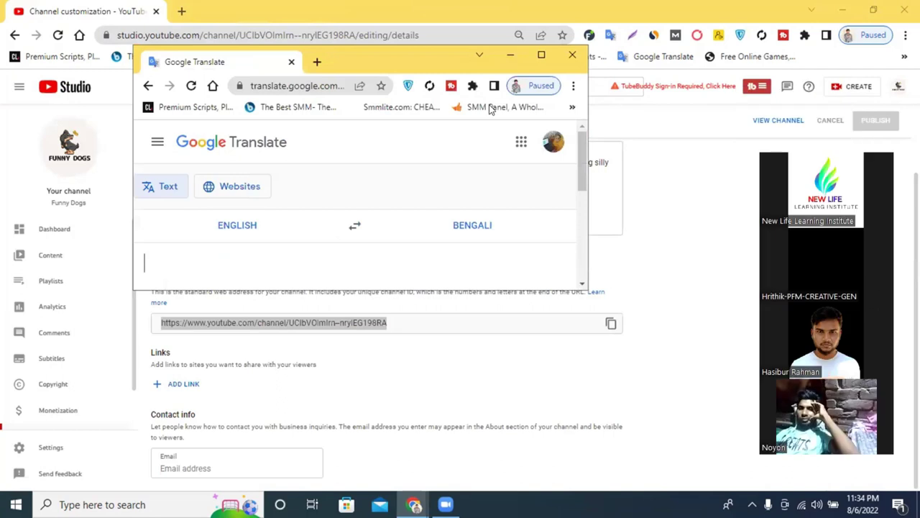
{"action": "left_click", "coordinate": [572, 54]}
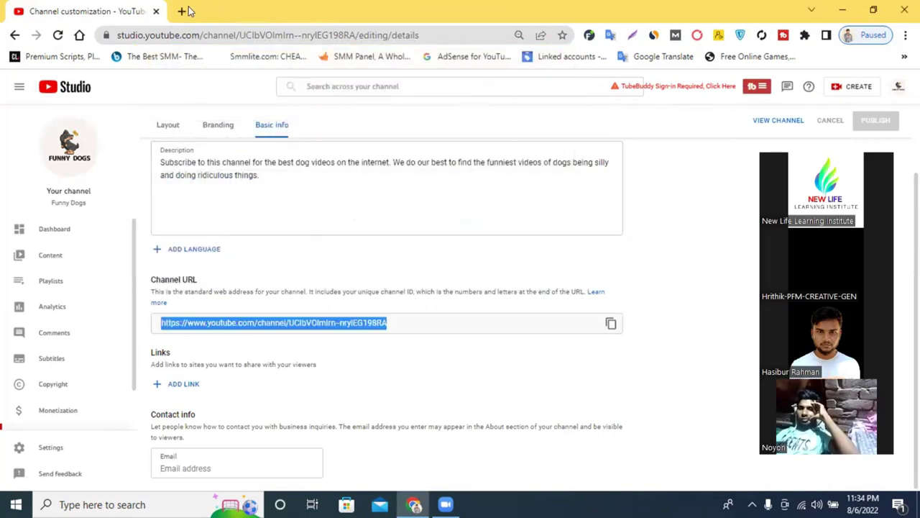
Load youtube.com in a new browser tab
{"action": "left_click", "coordinate": [182, 10]}
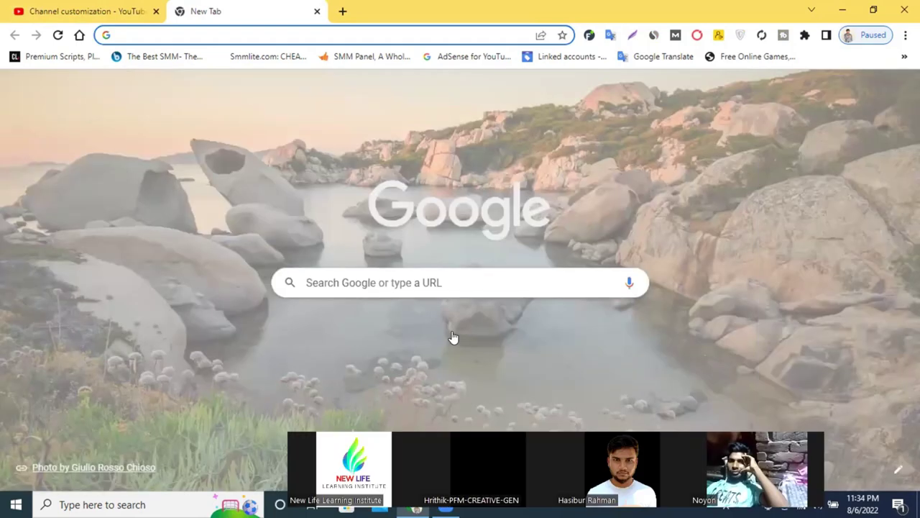
{"action": "type", "text": "youtube.com"}
{"action": "key", "text": "Return"}
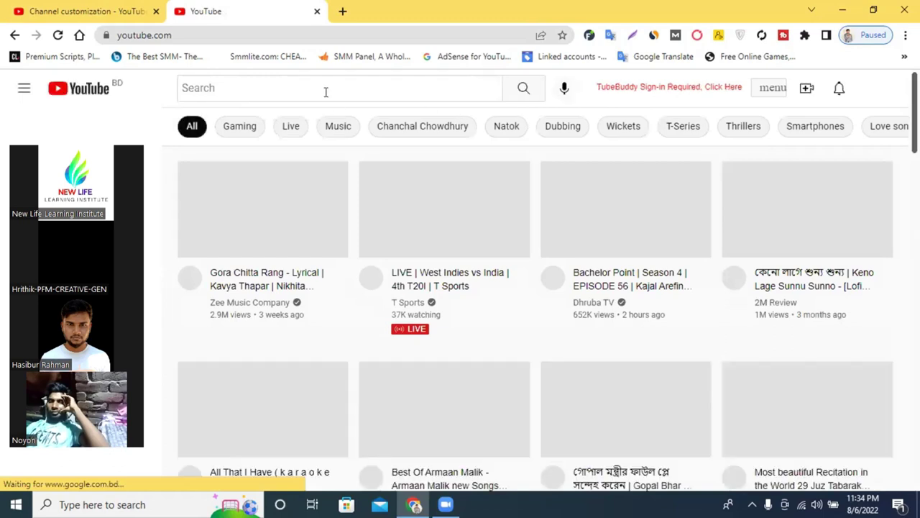
Find the Freelancer Raju channel and follow its New Life Learning Institute banner link
{"action": "left_click", "coordinate": [326, 88]}
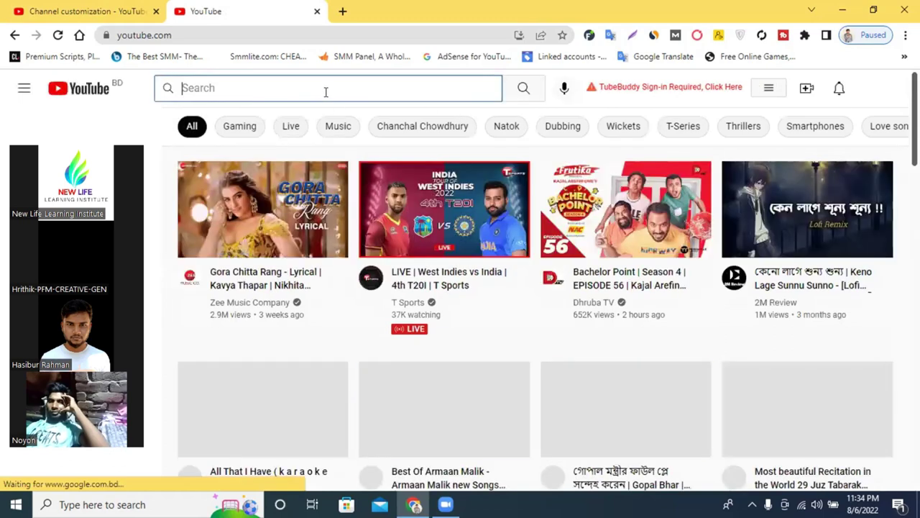
{"action": "type", "text": "free"}
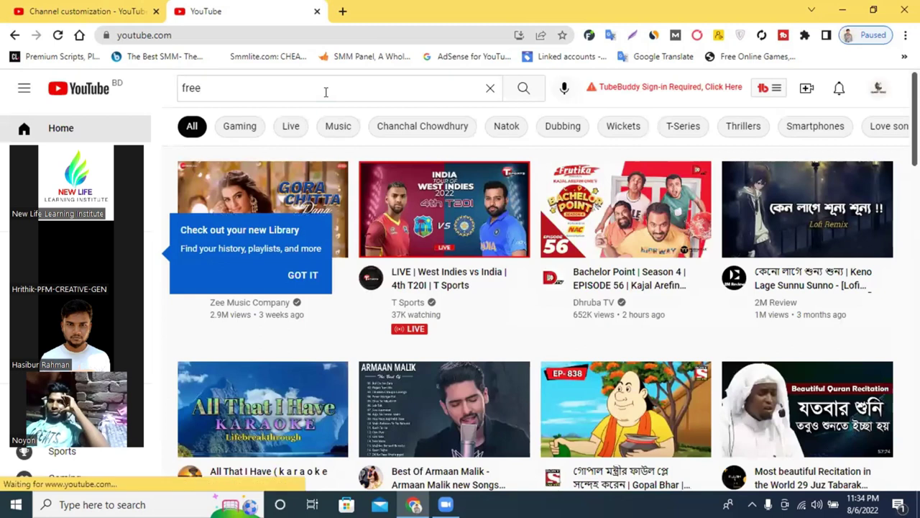
{"action": "left_click", "coordinate": [325, 89]}
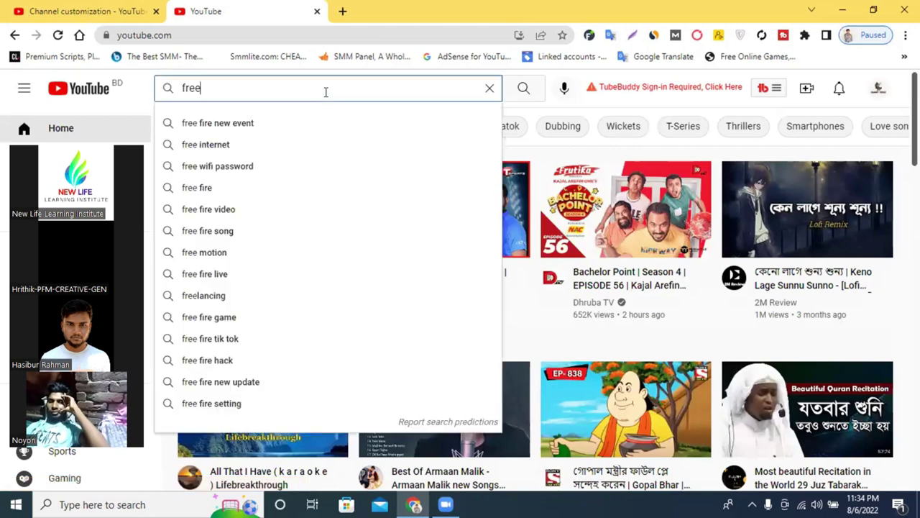
{"action": "type", "text": "l"}
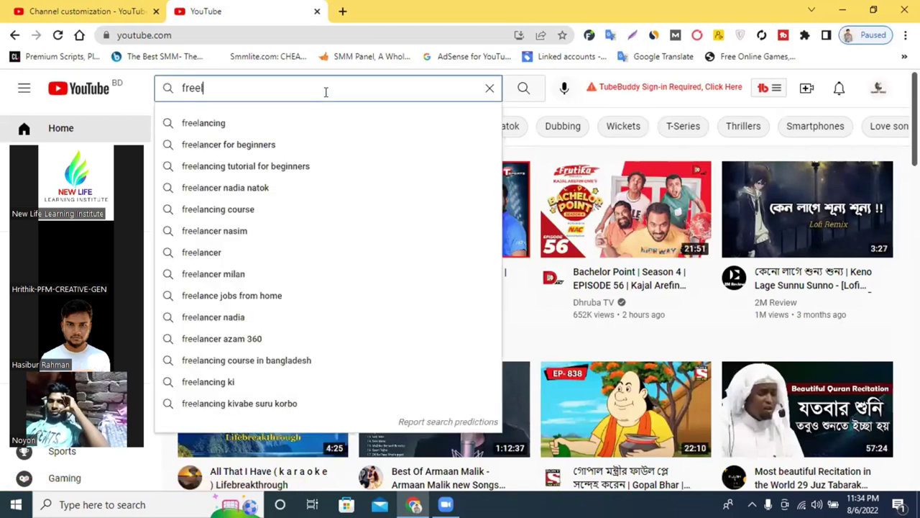
{"action": "type", "text": "ancer "}
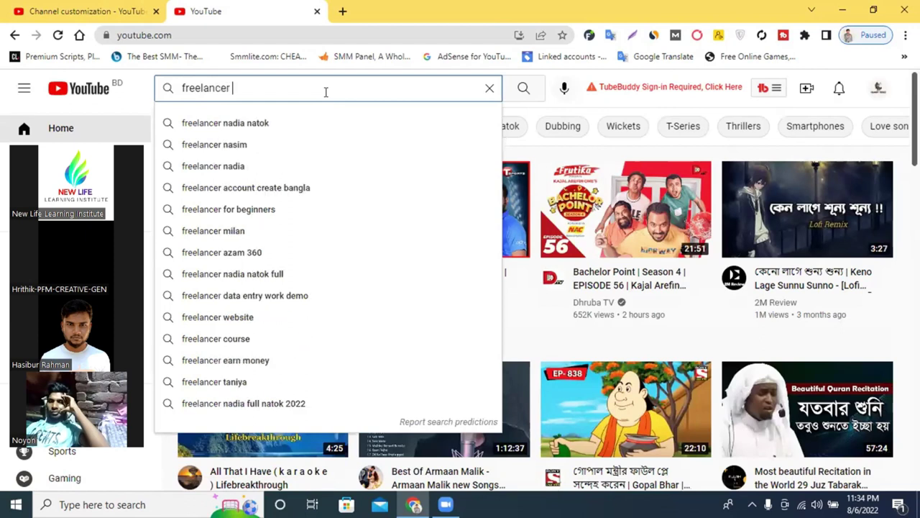
{"action": "type", "text": "ra"}
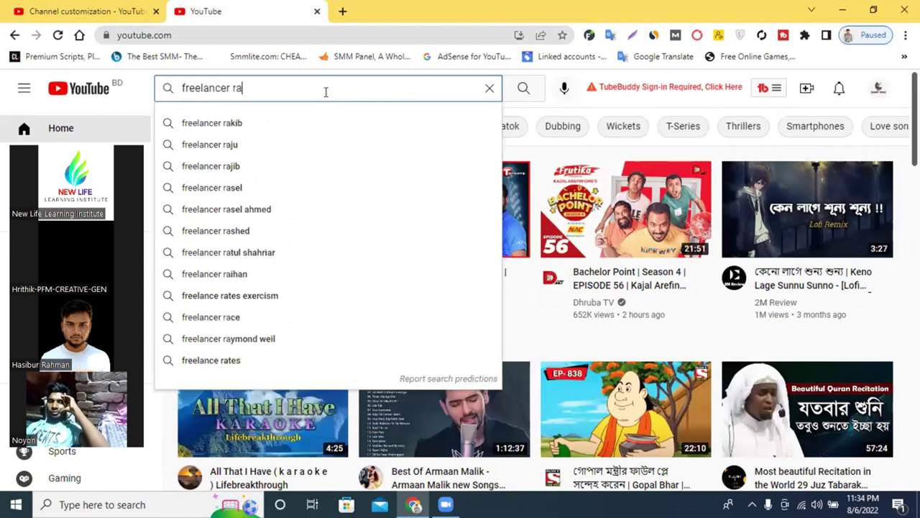
{"action": "type", "text": "ju"}
{"action": "key", "text": "Return"}
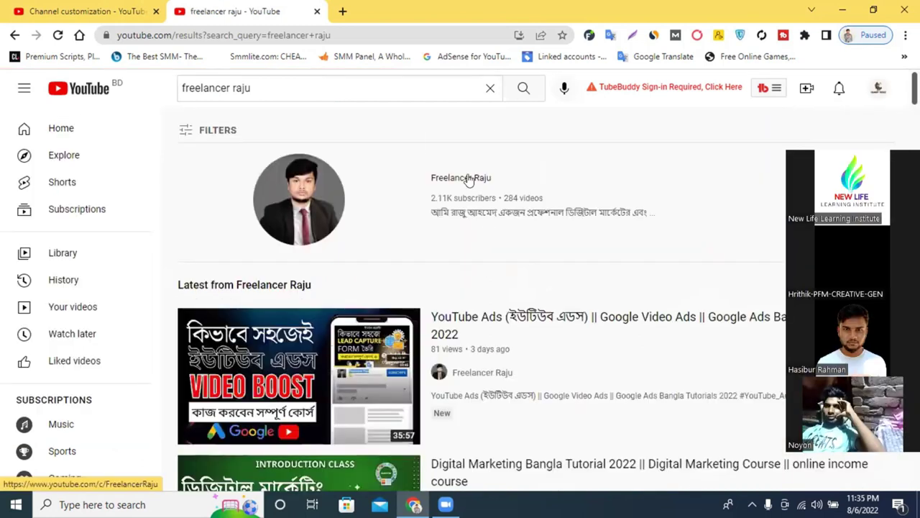
{"action": "left_click", "coordinate": [571, 197]}
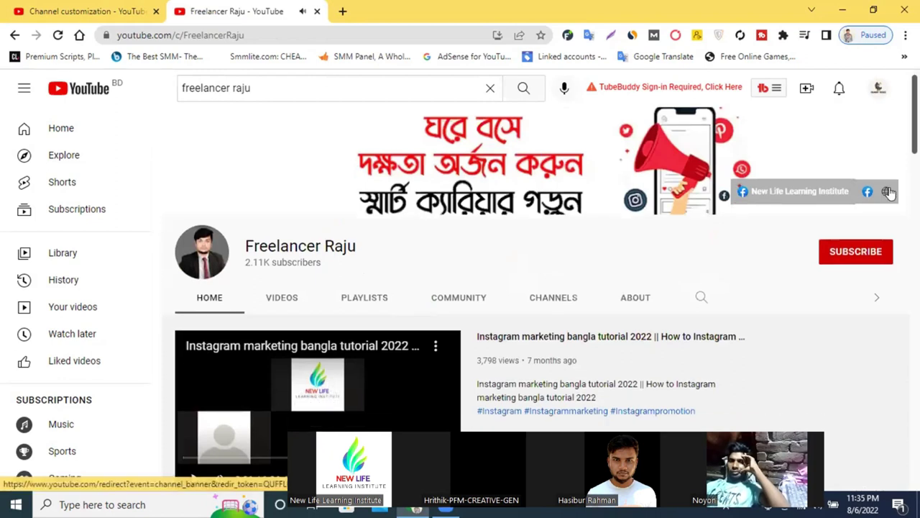
{"action": "left_click", "coordinate": [777, 192]}
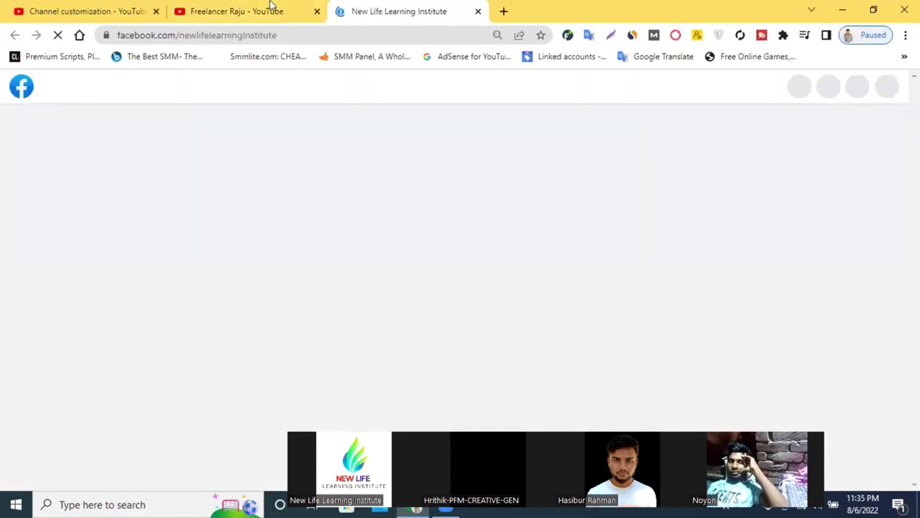
Open the freelancer channel banner's other link in a new tab, then return to Studio customization
{"action": "key", "text": "ctrl+shift+Tab"}
{"action": "left_click", "coordinate": [887, 191]}
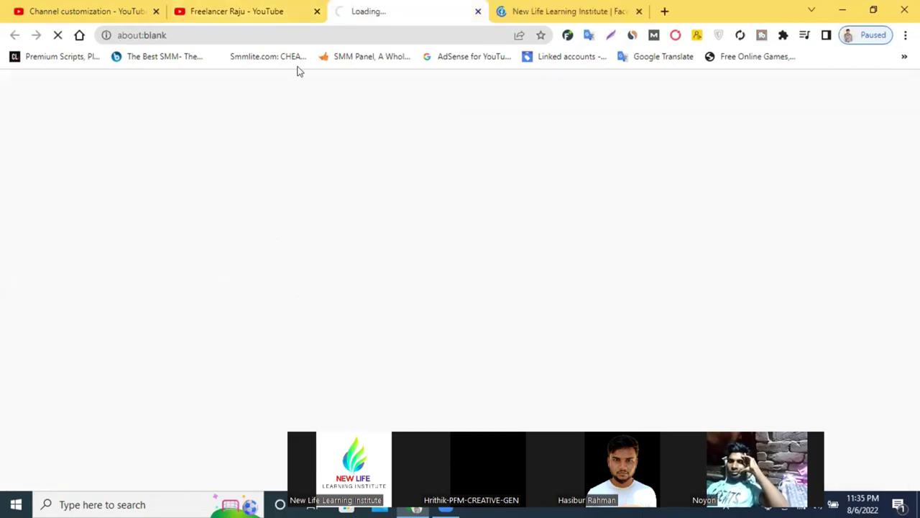
{"action": "left_click", "coordinate": [243, 9]}
{"action": "left_click", "coordinate": [60, 7]}
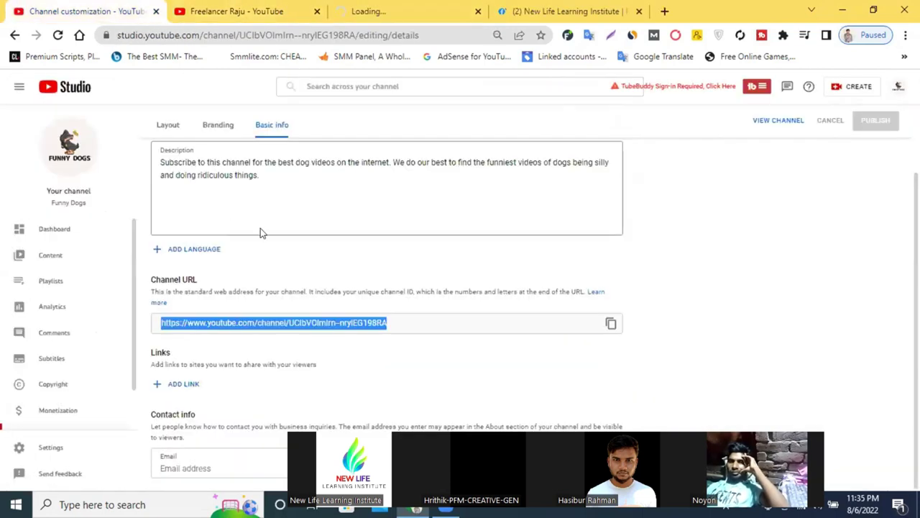
Add a new channel link titled Facebook.com in Basic info
{"action": "left_click_drag", "start_coordinate": [317, 364], "coordinate": [178, 390]}
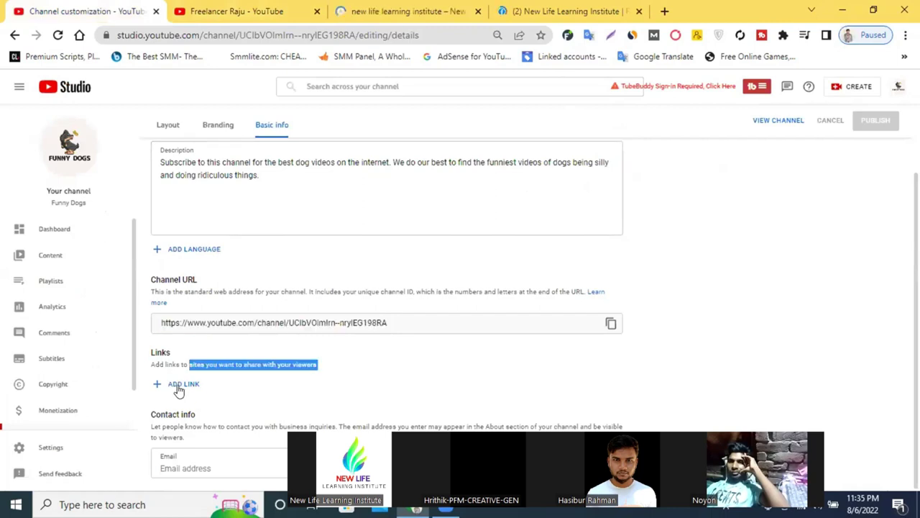
{"action": "left_click", "coordinate": [181, 385]}
{"action": "scroll", "coordinate": [285, 339], "scroll_direction": "down", "scroll_amount": 3}
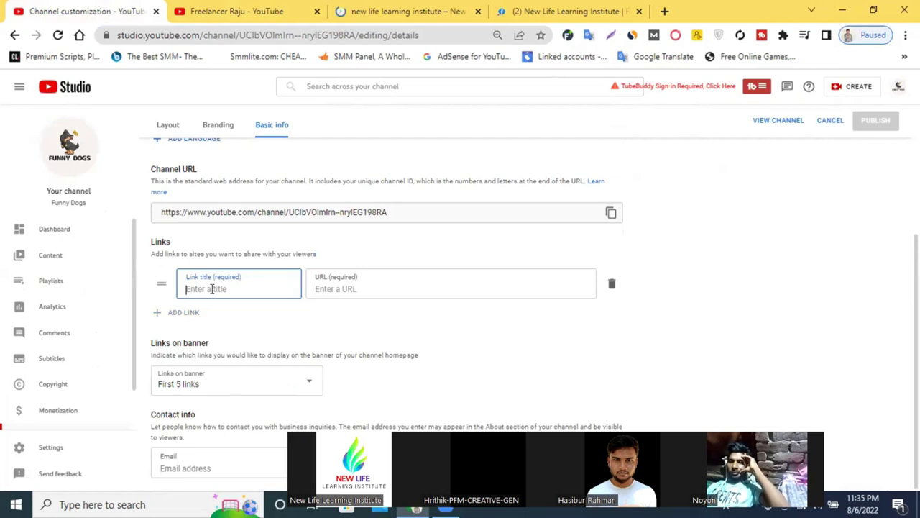
{"action": "type", "text": "Facebook"}
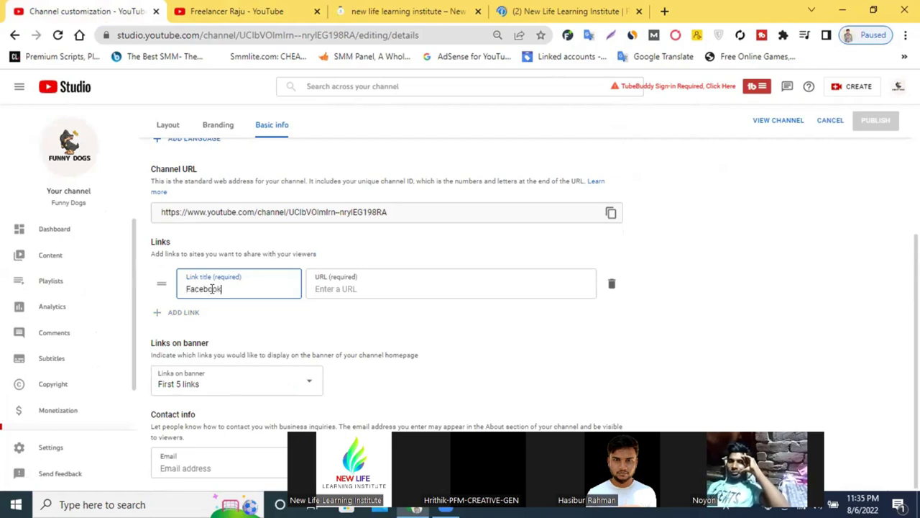
{"action": "type", "text": ".com"}
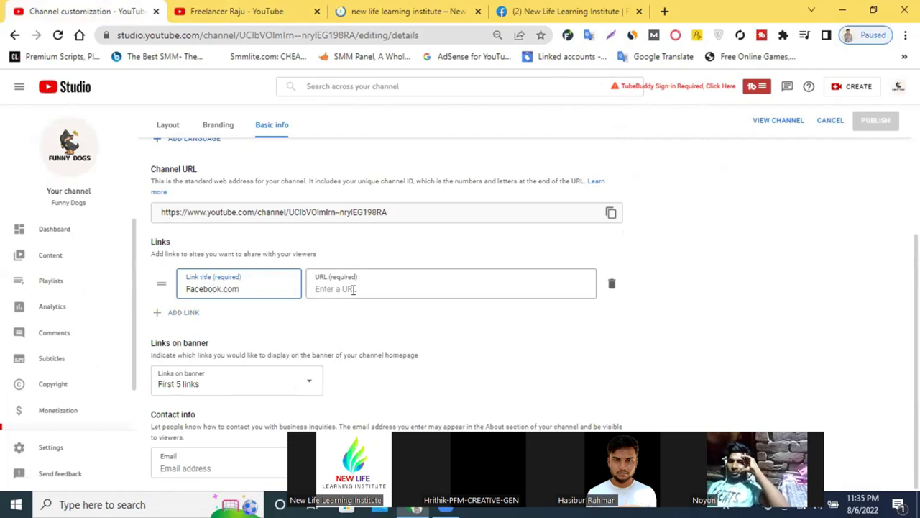
{"action": "left_click", "coordinate": [353, 289]}
Copy the New Life Learning Institute Facebook page address and paste it as the link's URL
{"action": "left_click", "coordinate": [568, 11]}
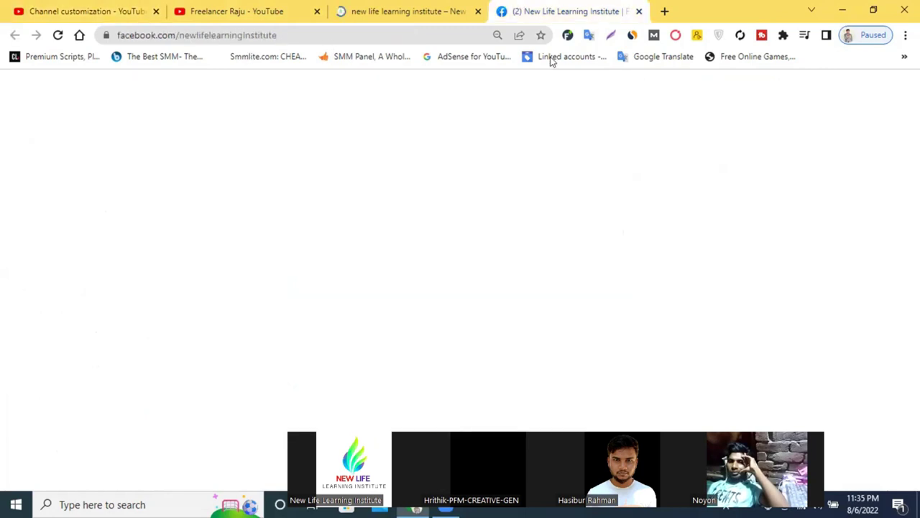
{"action": "left_click", "coordinate": [302, 30]}
{"action": "key", "text": "ctrl+c"}
{"action": "right_click", "coordinate": [306, 35]}
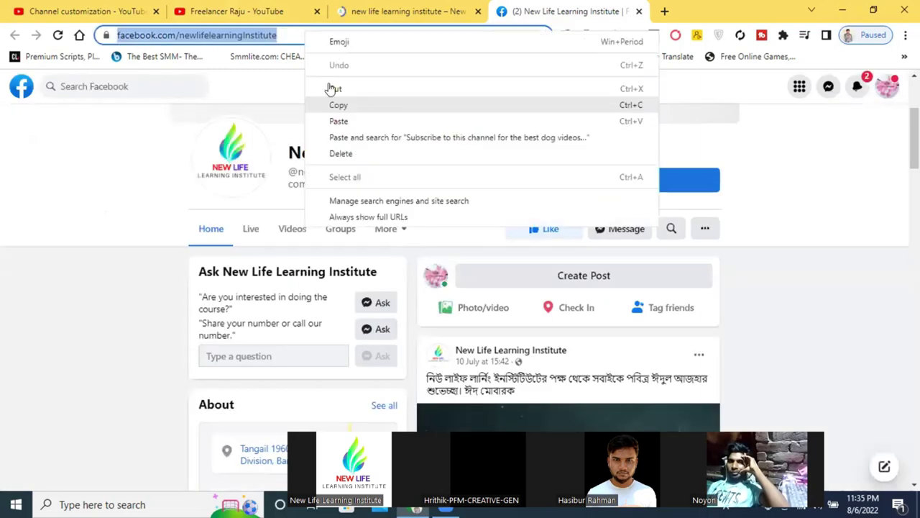
{"action": "left_click", "coordinate": [236, 8]}
{"action": "key", "text": "ctrl+1"}
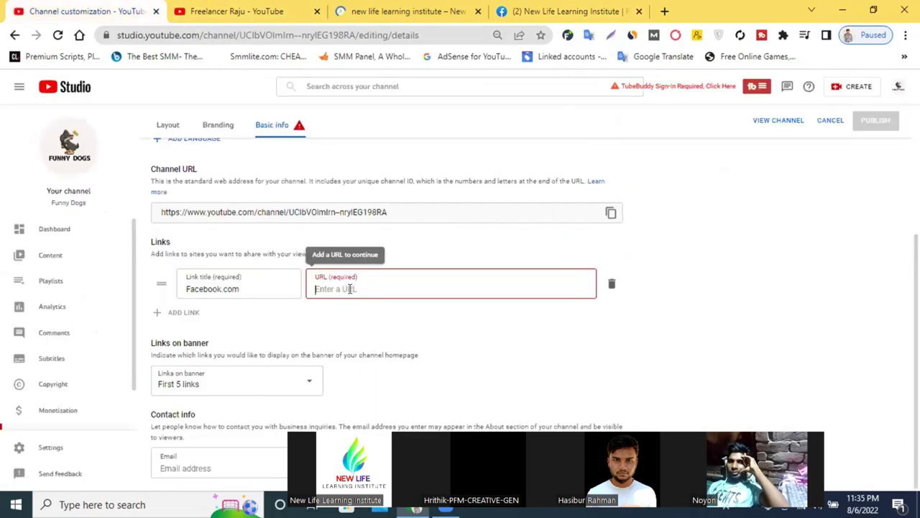
{"action": "right_click", "coordinate": [351, 288]}
{"action": "key", "text": "ctrl+v"}
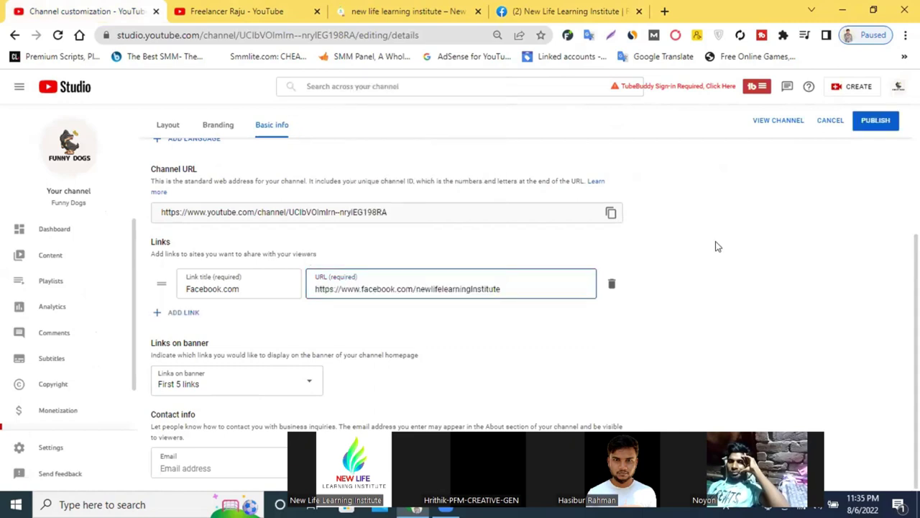
{"action": "left_click", "coordinate": [188, 312]}
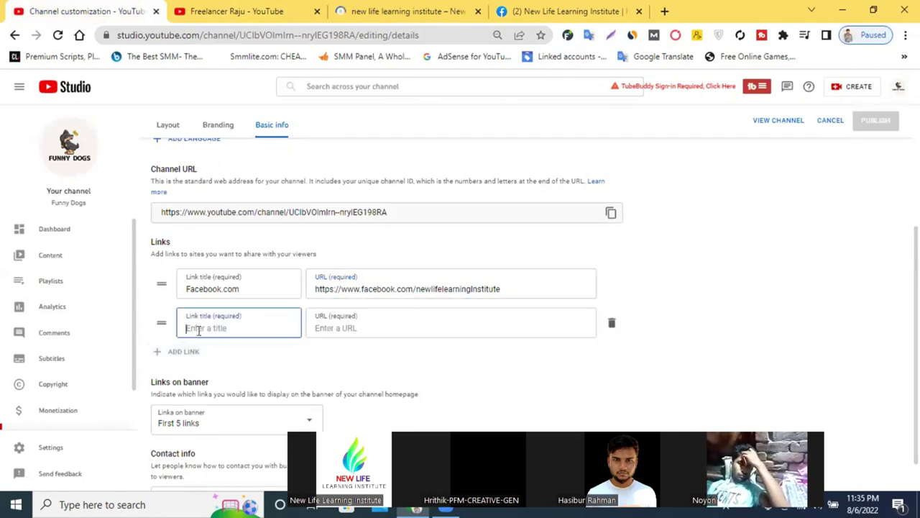
{"action": "type", "text": "Website"}
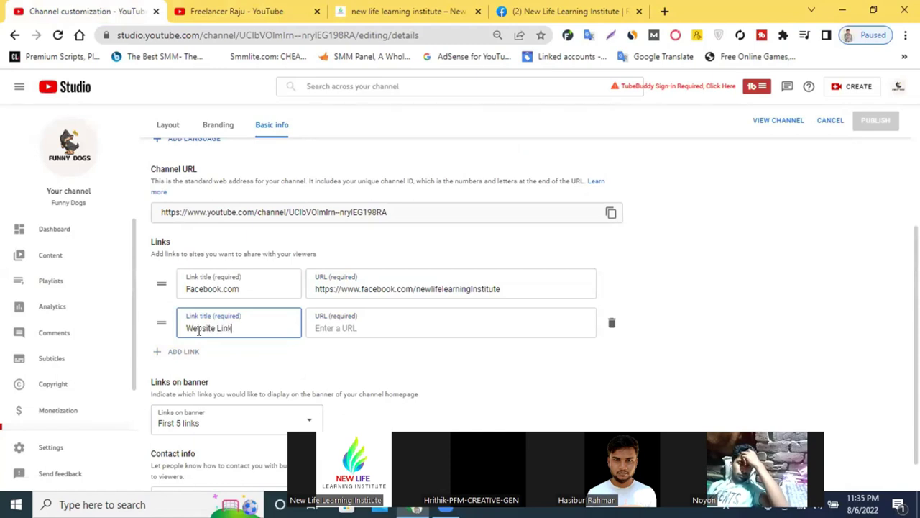
{"action": "left_click", "coordinate": [354, 323]}
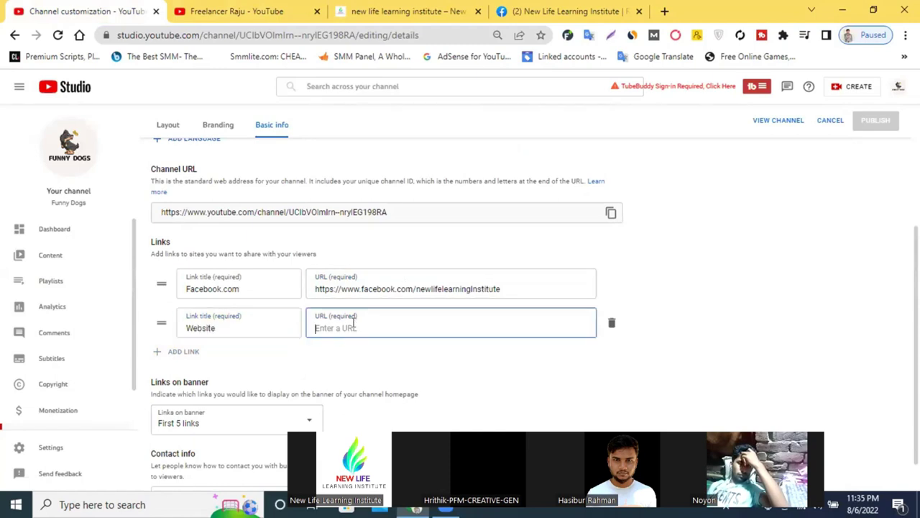
{"action": "type", "text": "www"}
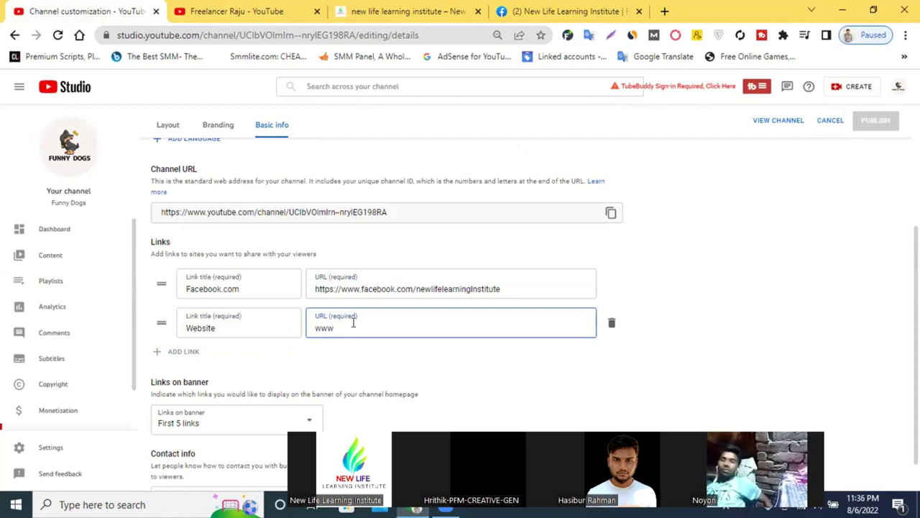
{"action": "type", "text": ".n"}
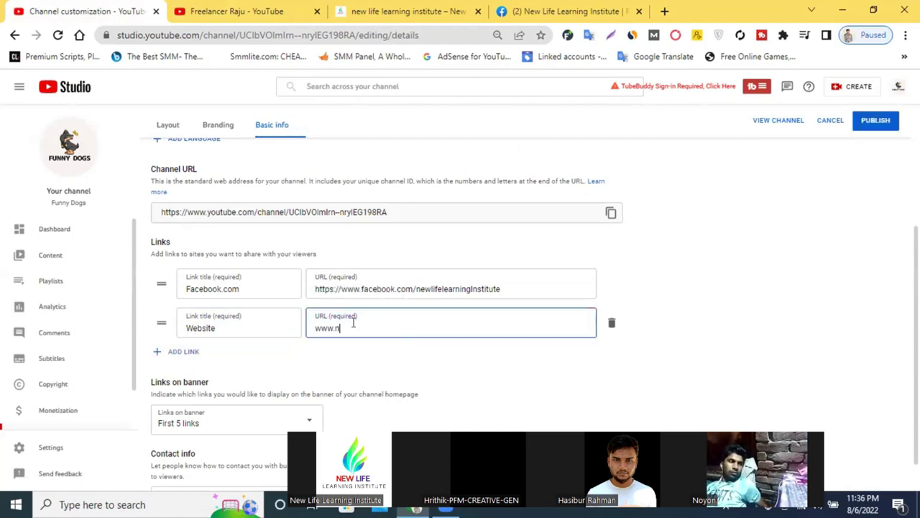
{"action": "type", "text": "ls"}
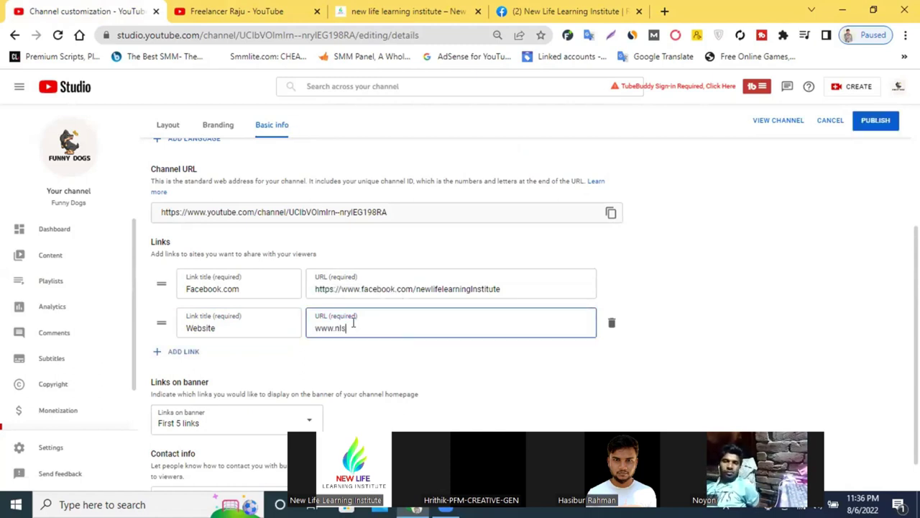
{"action": "type", "text": "hop.com"}
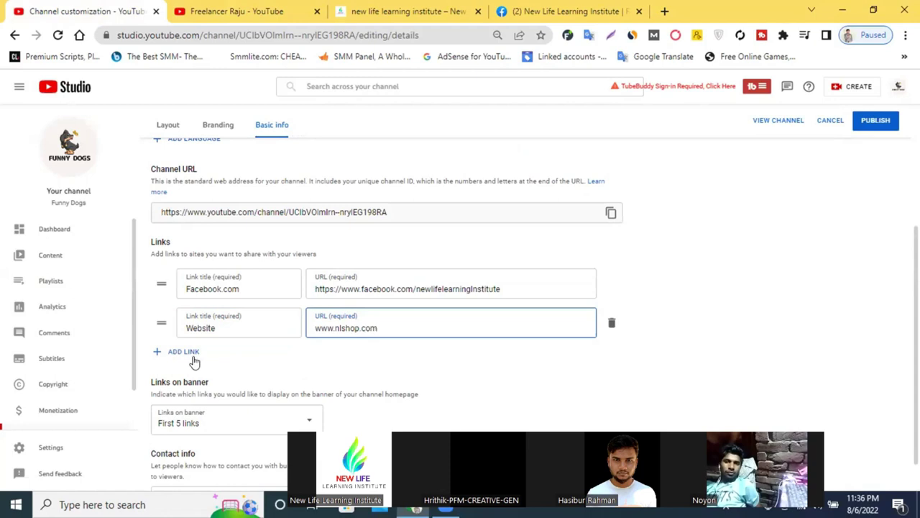
Add an instagram link, type and erase test URL text, then delete that link row
{"action": "scroll", "coordinate": [170, 352], "scroll_direction": "down", "scroll_amount": 1}
{"action": "scroll", "coordinate": [170, 353], "scroll_direction": "down", "scroll_amount": 1}
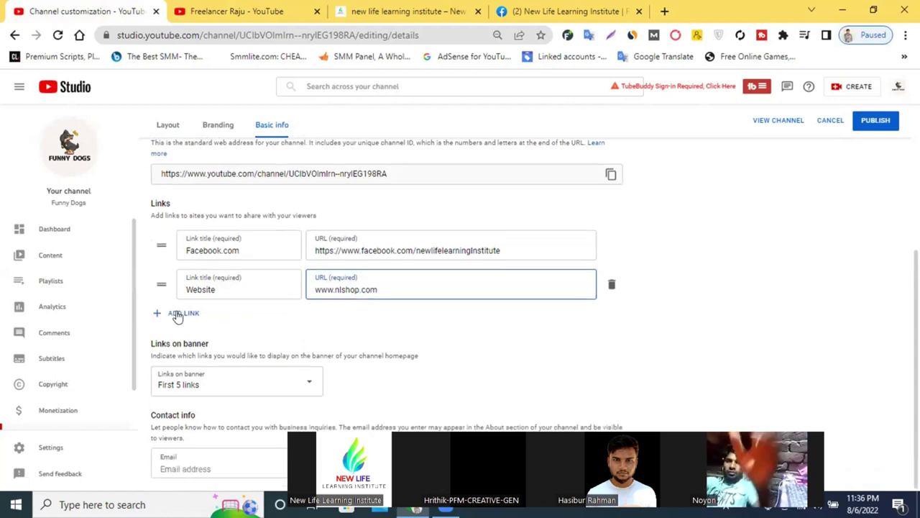
{"action": "left_click", "coordinate": [193, 313]}
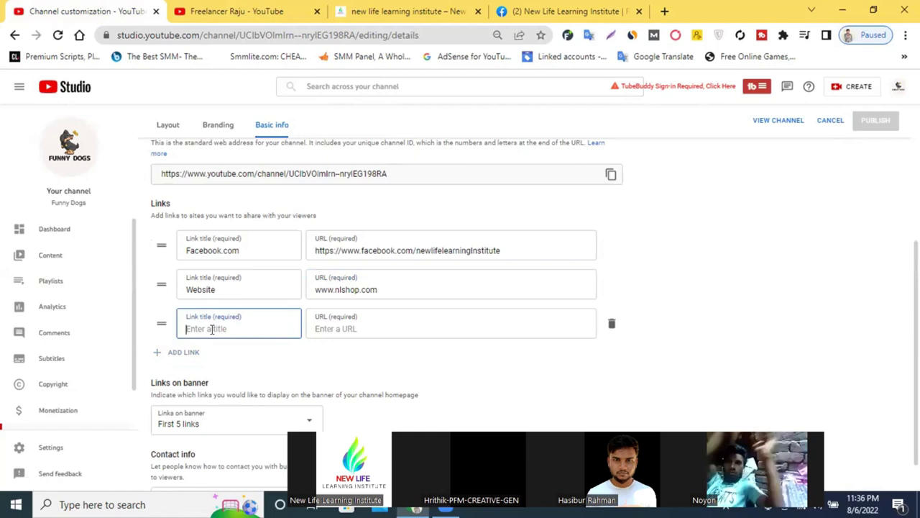
{"action": "type", "text": "in"}
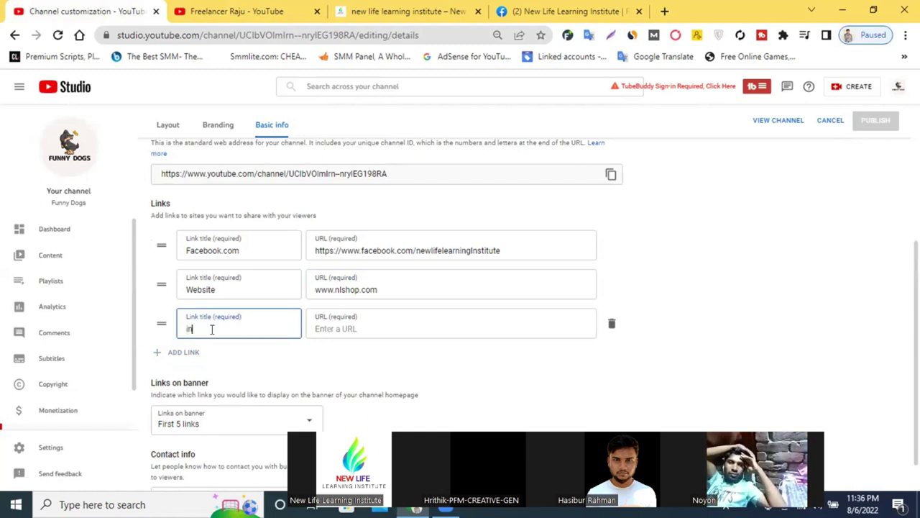
{"action": "type", "text": "stagram.com"}
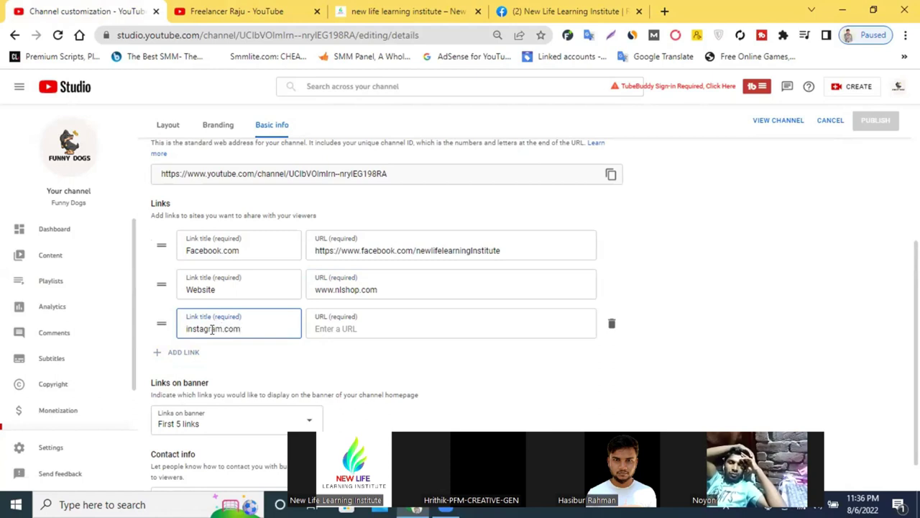
{"action": "left_click", "coordinate": [342, 330]}
{"action": "type", "text": "bnvffdfgfsef"}
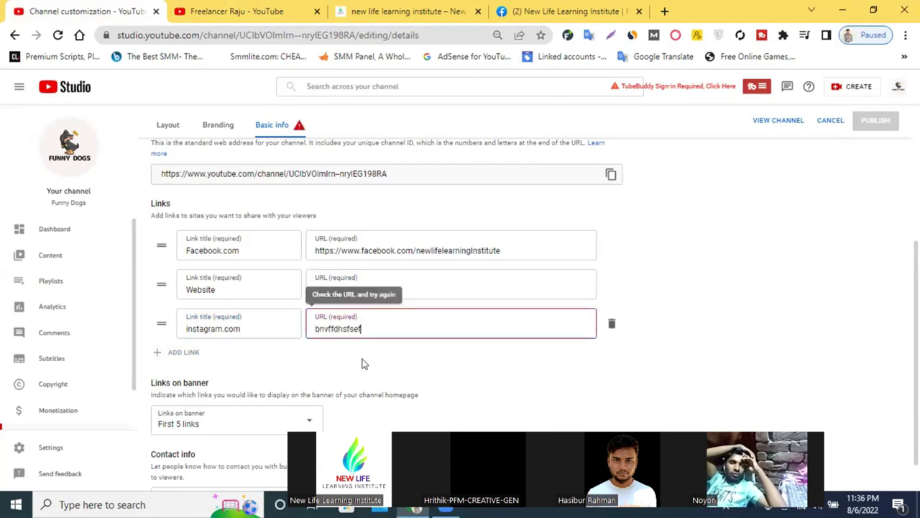
{"action": "double_click", "coordinate": [355, 327]}
{"action": "key", "text": "BackSpace"}
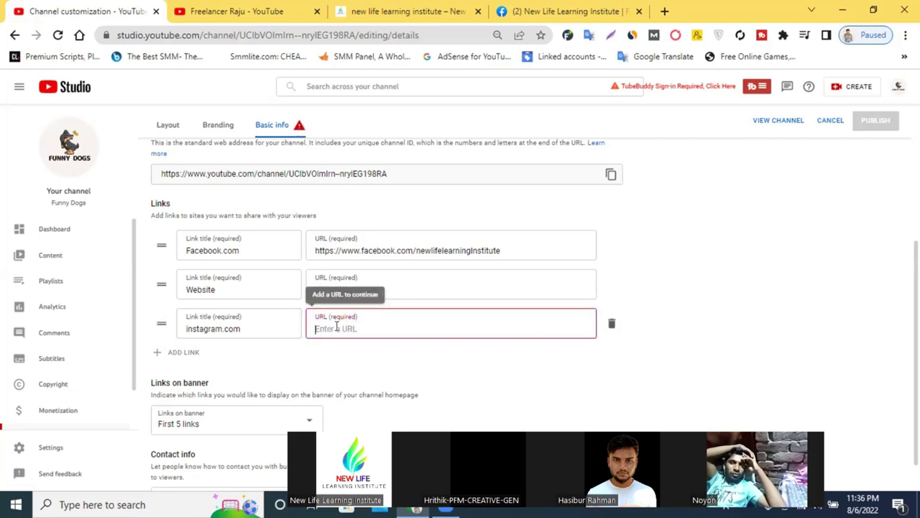
{"action": "left_click", "coordinate": [612, 325]}
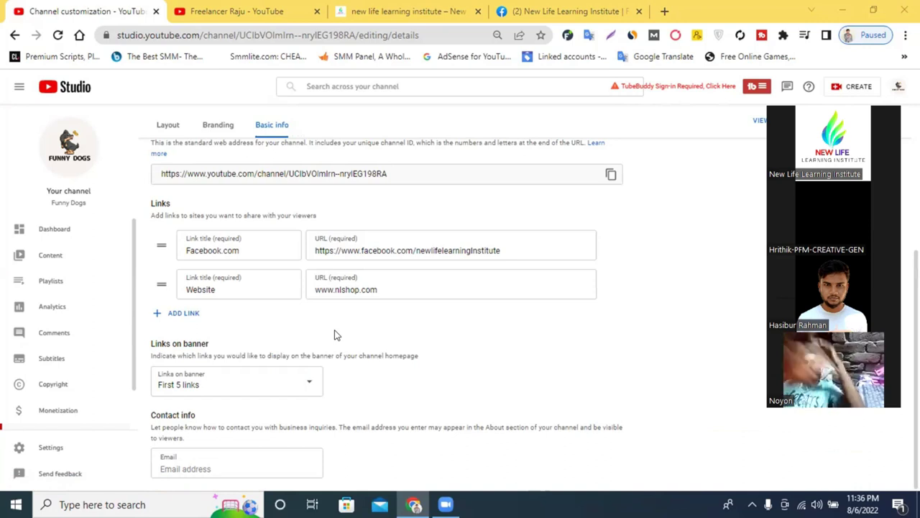
Click into the Contact info email field, then switch to the other creator's YouTube channel tab
{"action": "left_click", "coordinate": [191, 467]}
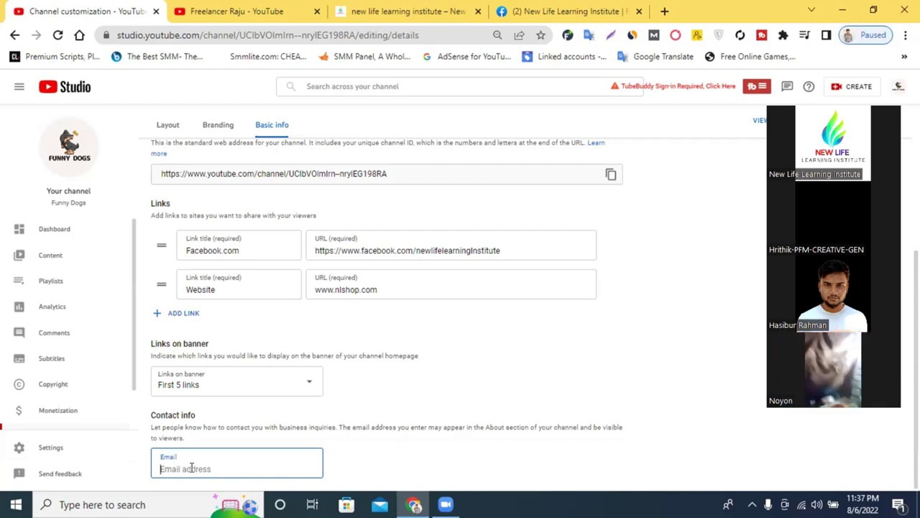
{"action": "left_click", "coordinate": [243, 9]}
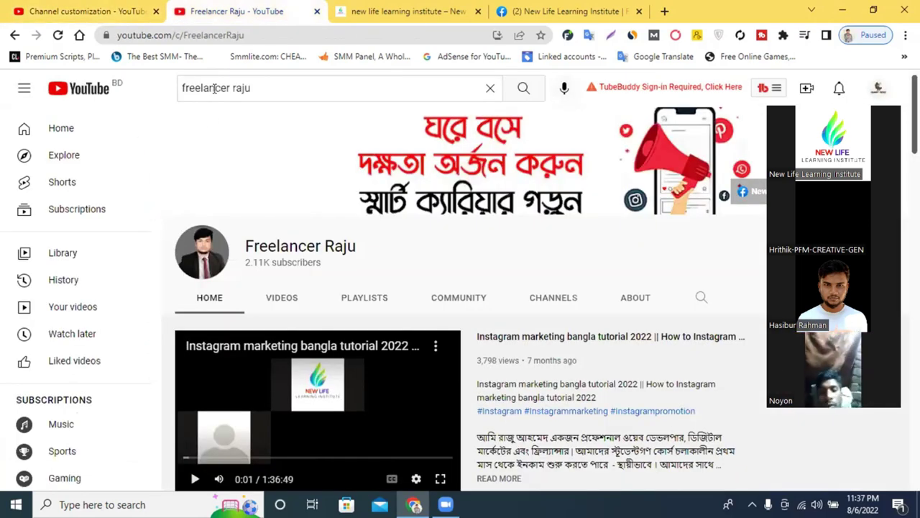
Search YouTube for 'best drone 2022' by typing 'best dron' and choosing the suggestion
{"action": "left_click", "coordinate": [213, 89]}
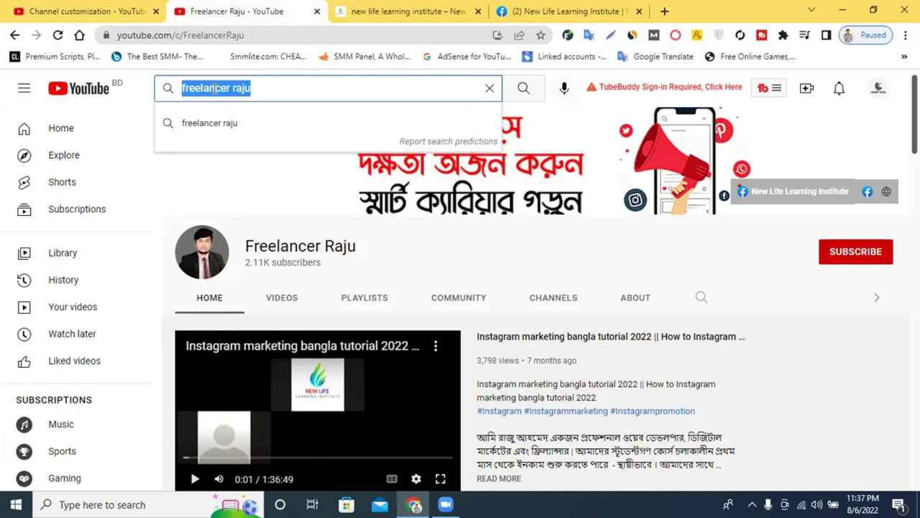
{"action": "type", "text": "best "}
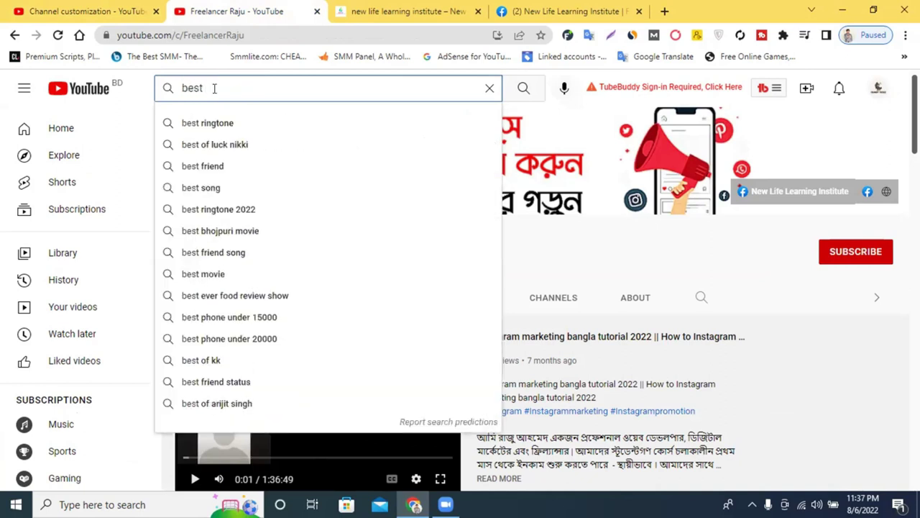
{"action": "type", "text": "dron"}
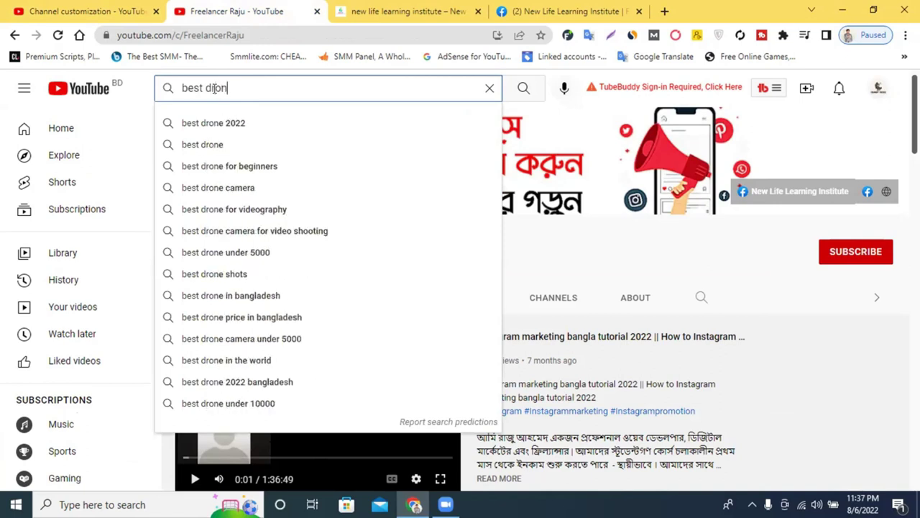
{"action": "left_click", "coordinate": [277, 130]}
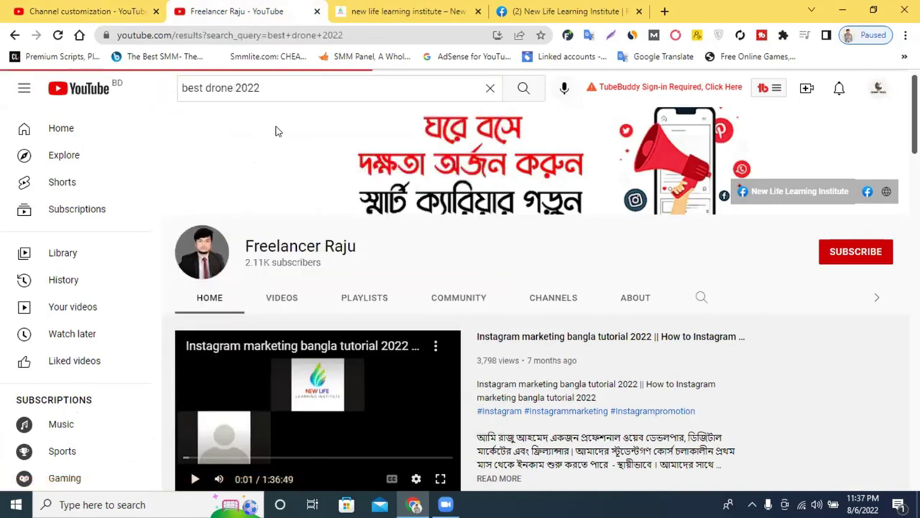
Open the SamZone channel from the SJRC drone result and scroll through its home page
{"action": "scroll", "coordinate": [431, 294], "scroll_direction": "down", "scroll_amount": 1}
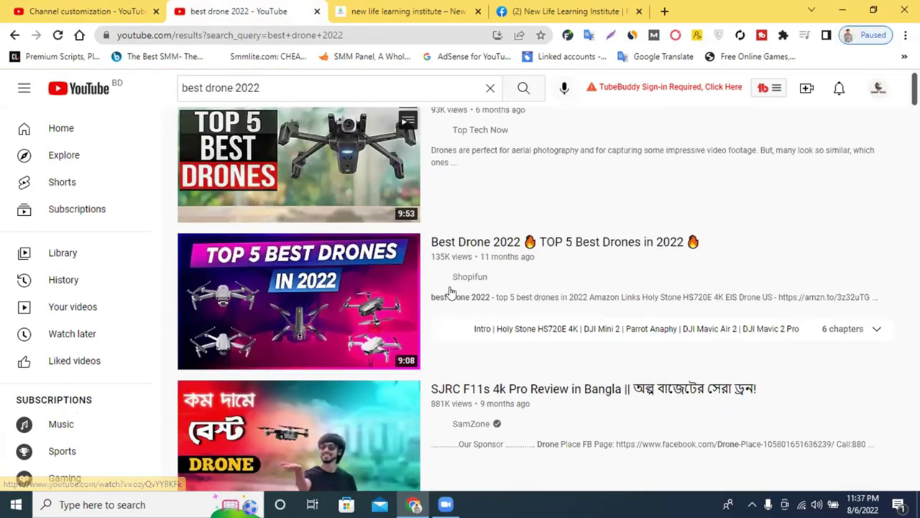
{"action": "scroll", "coordinate": [447, 294], "scroll_direction": "down", "scroll_amount": 3}
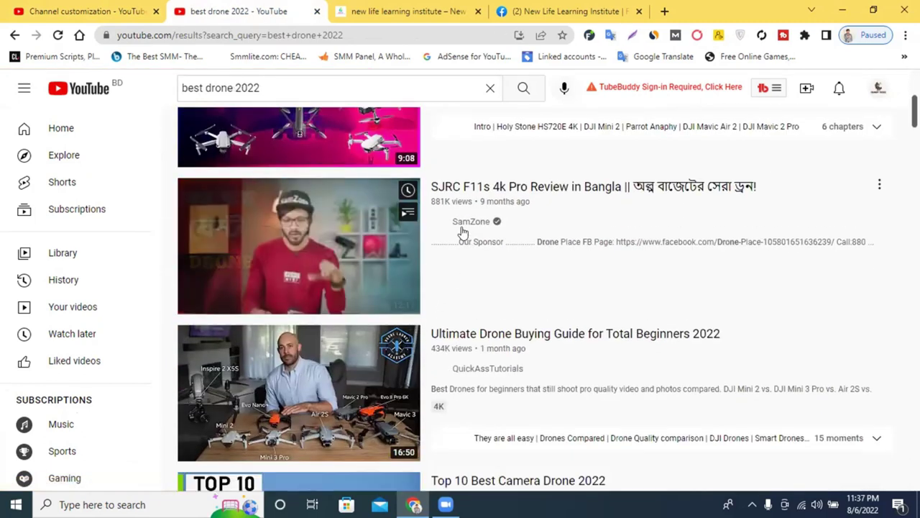
{"action": "left_click", "coordinate": [463, 227]}
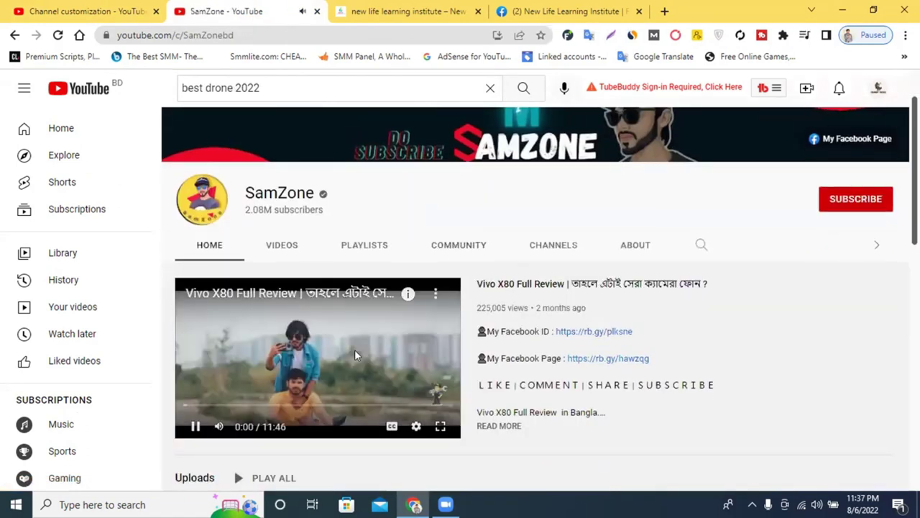
{"action": "scroll", "coordinate": [390, 342], "scroll_direction": "down", "scroll_amount": 3}
{"action": "scroll", "coordinate": [405, 326], "scroll_direction": "up", "scroll_amount": 2}
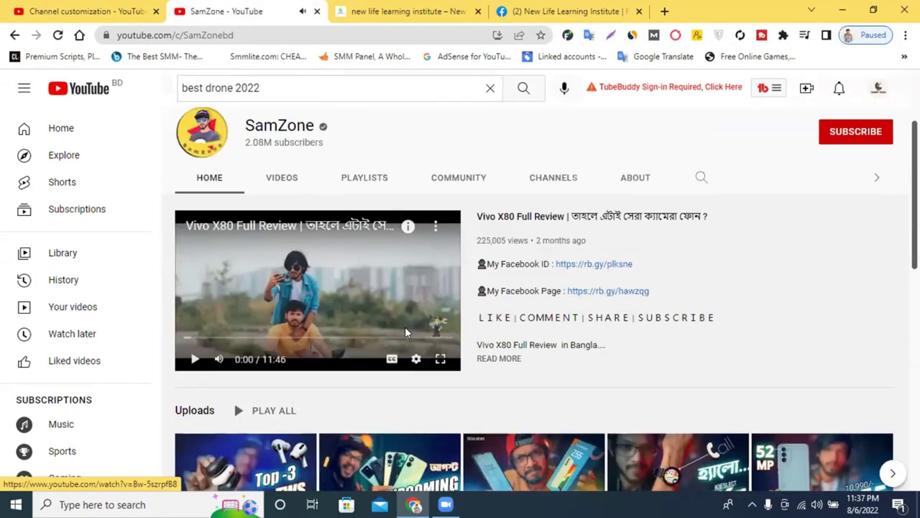
{"action": "scroll", "coordinate": [422, 403], "scroll_direction": "down", "scroll_amount": 1}
{"action": "scroll", "coordinate": [568, 413], "scroll_direction": "down", "scroll_amount": 2}
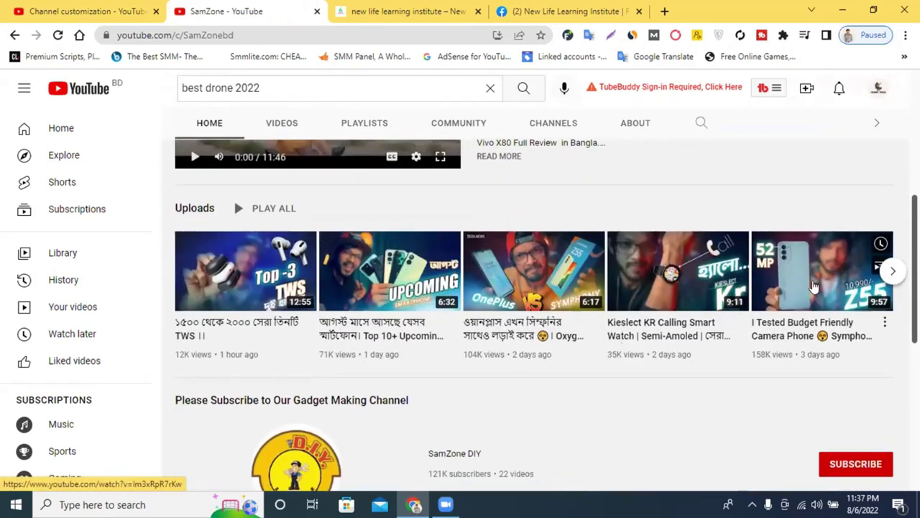
{"action": "scroll", "coordinate": [796, 268], "scroll_direction": "down", "scroll_amount": 2}
{"action": "scroll", "coordinate": [796, 268], "scroll_direction": "up", "scroll_amount": 2}
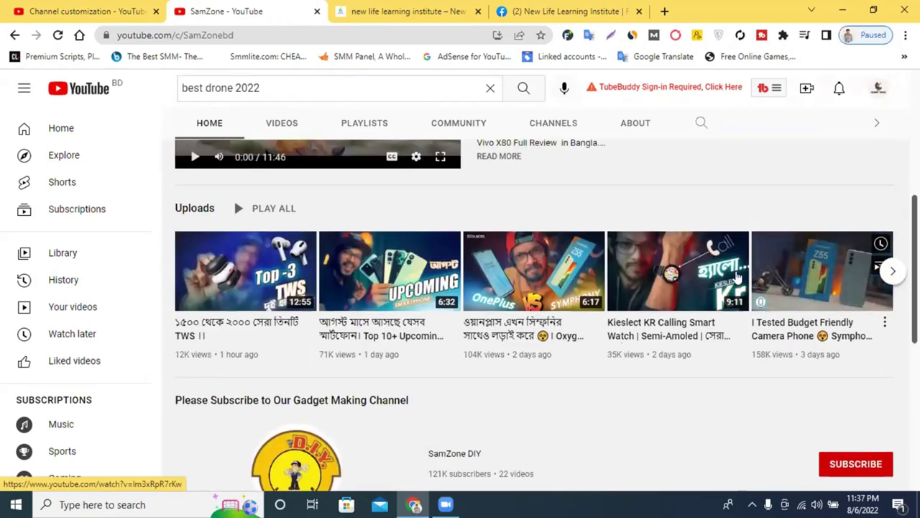
{"action": "scroll", "coordinate": [796, 267], "scroll_direction": "up", "scroll_amount": 2}
{"action": "scroll", "coordinate": [282, 253], "scroll_direction": "up", "scroll_amount": 2}
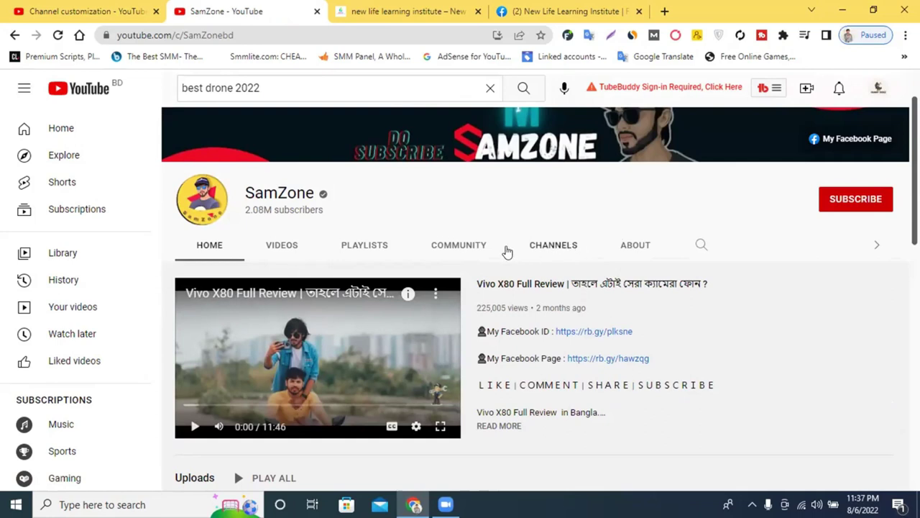
Open SamZone's About tab and highlight its business contact email
{"action": "left_click", "coordinate": [634, 246]}
{"action": "scroll", "coordinate": [634, 245], "scroll_direction": "down", "scroll_amount": 2}
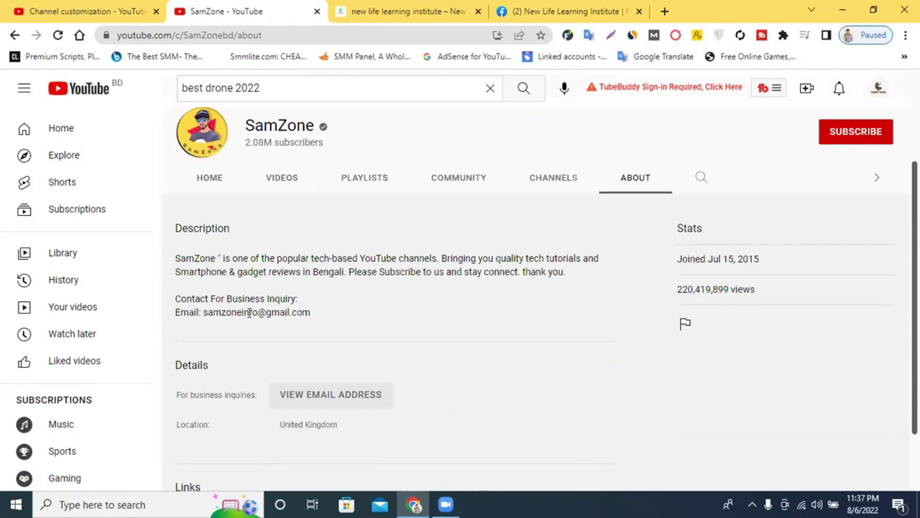
{"action": "left_click_drag", "start_coordinate": [312, 313], "coordinate": [201, 313]}
{"action": "left_click", "coordinate": [202, 315]}
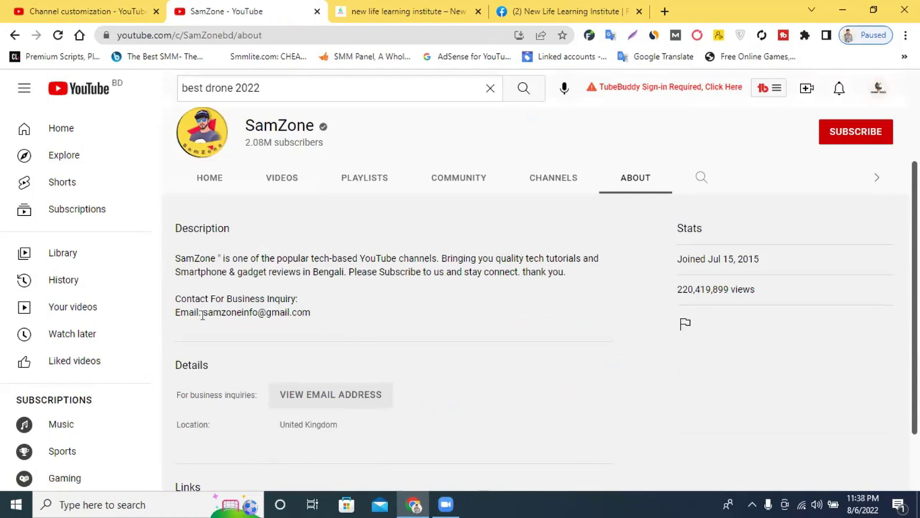
{"action": "left_click_drag", "start_coordinate": [202, 312], "coordinate": [313, 323]}
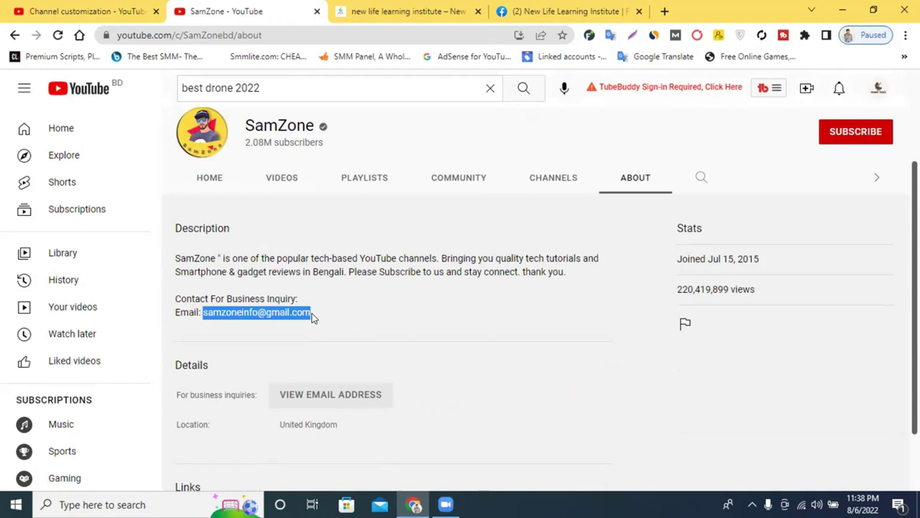
{"action": "left_click_drag", "start_coordinate": [313, 317], "coordinate": [202, 316]}
{"action": "left_click", "coordinate": [264, 309]}
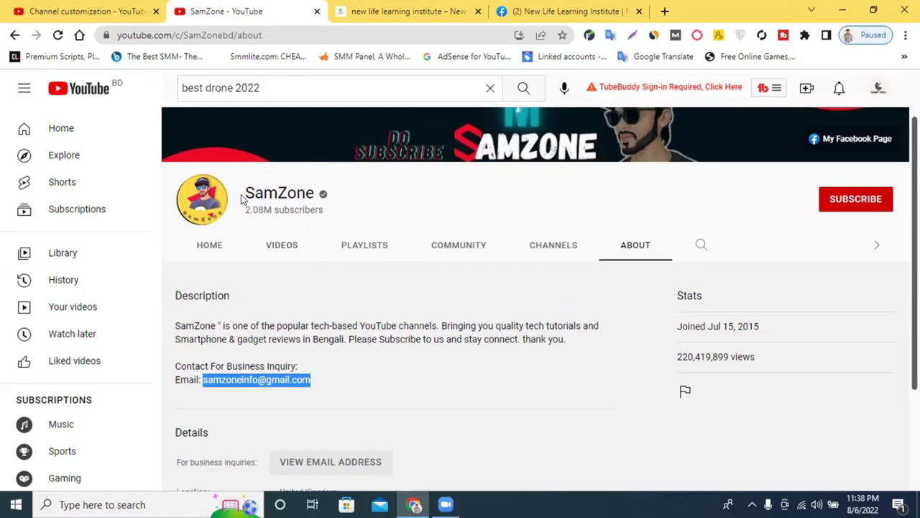
Show SamZone's uploaded videos and open the Top 10+ Upcoming Smartphone video
{"action": "left_click", "coordinate": [280, 245]}
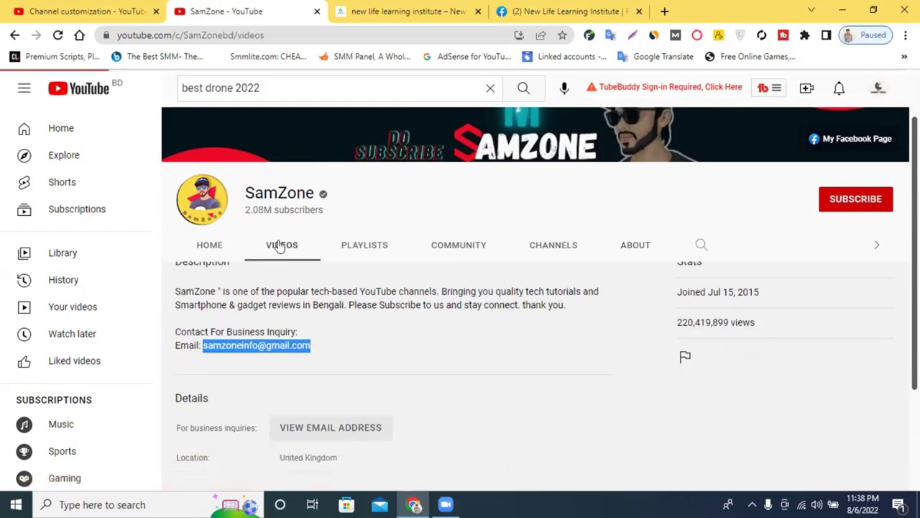
{"action": "scroll", "coordinate": [368, 282], "scroll_direction": "down", "scroll_amount": 2}
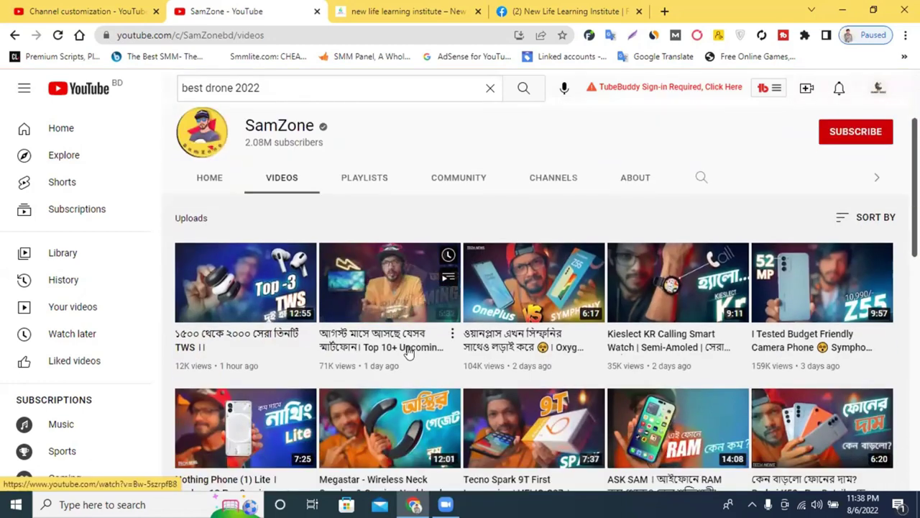
{"action": "left_click", "coordinate": [396, 341]}
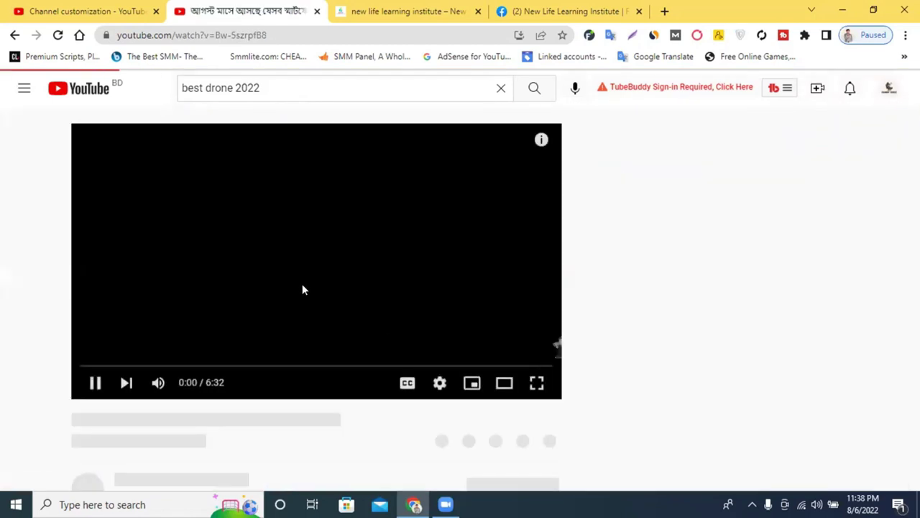
Expand the video's full description, read through it, and select the gadget channel subscribe line
{"action": "scroll", "coordinate": [168, 450], "scroll_direction": "down", "scroll_amount": 2}
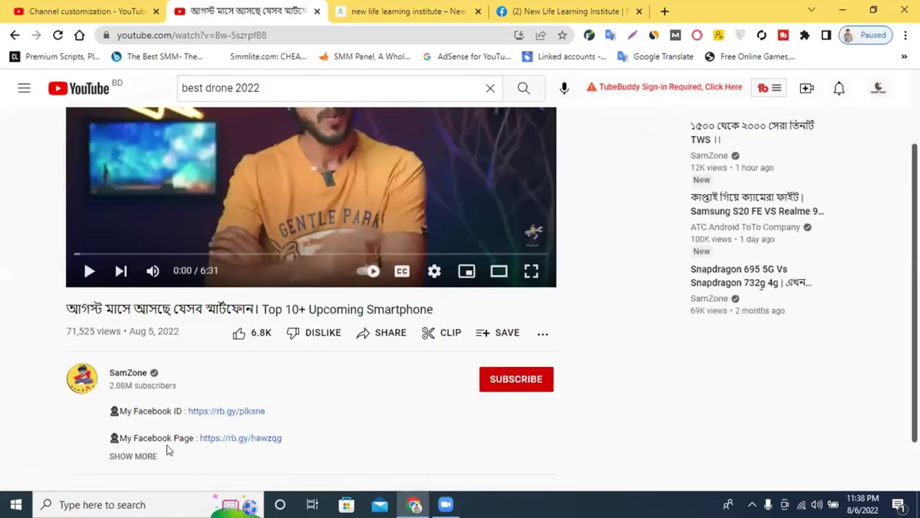
{"action": "left_click", "coordinate": [131, 454]}
{"action": "scroll", "coordinate": [230, 368], "scroll_direction": "down", "scroll_amount": 3}
{"action": "scroll", "coordinate": [352, 349], "scroll_direction": "up", "scroll_amount": 4}
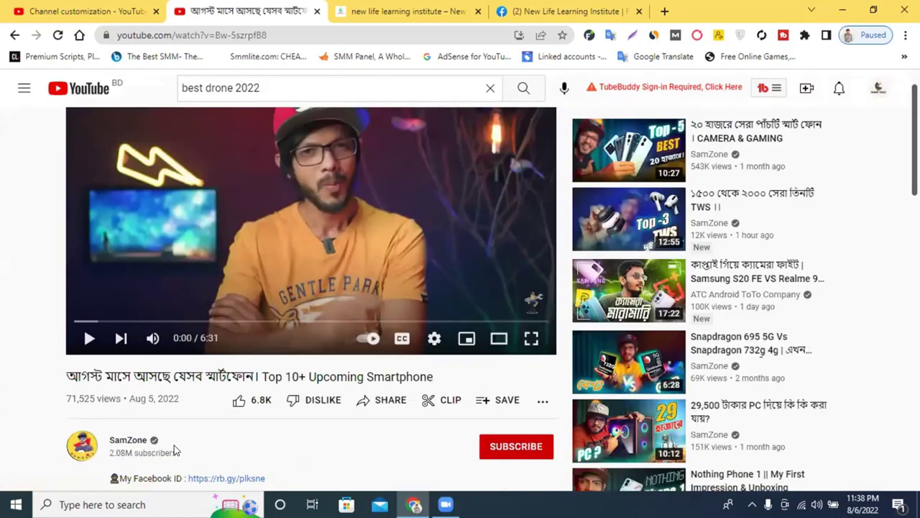
{"action": "scroll", "coordinate": [176, 452], "scroll_direction": "down", "scroll_amount": 2}
{"action": "scroll", "coordinate": [191, 305], "scroll_direction": "down", "scroll_amount": 2}
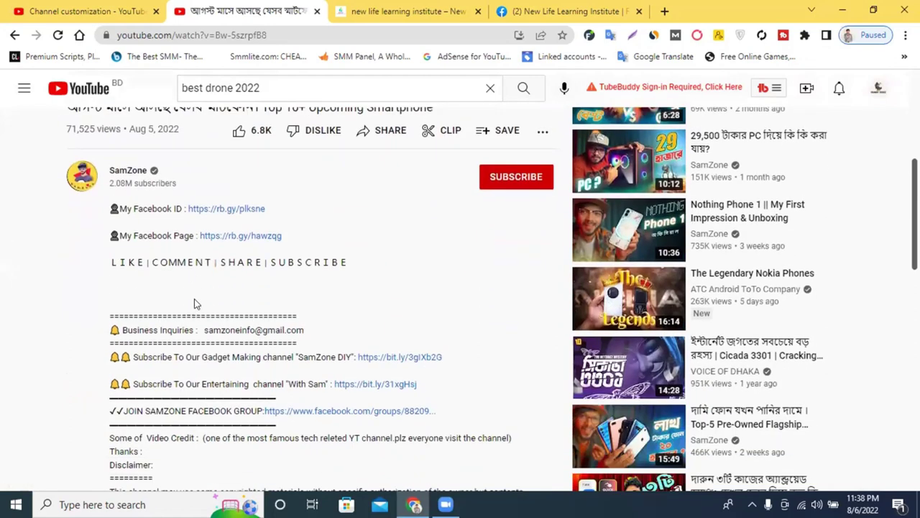
{"action": "scroll", "coordinate": [194, 240], "scroll_direction": "down", "scroll_amount": 1}
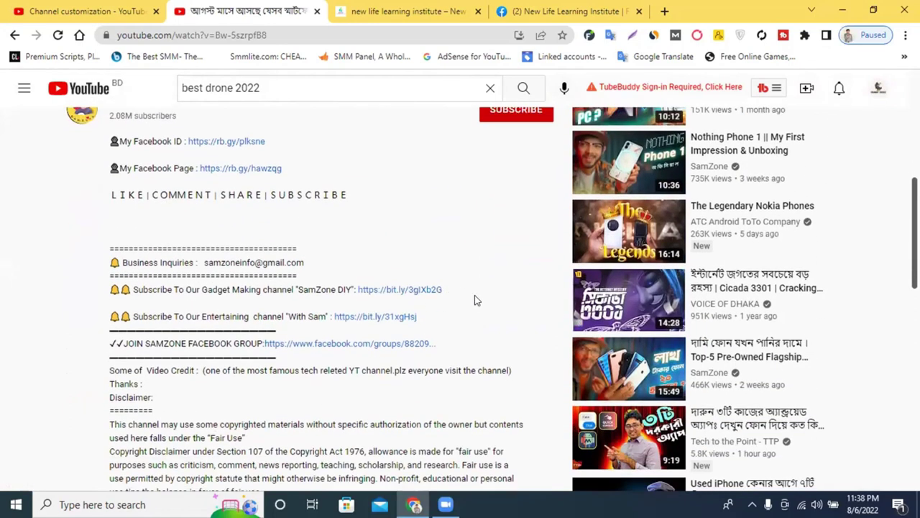
{"action": "scroll", "coordinate": [424, 315], "scroll_direction": "up", "scroll_amount": 1}
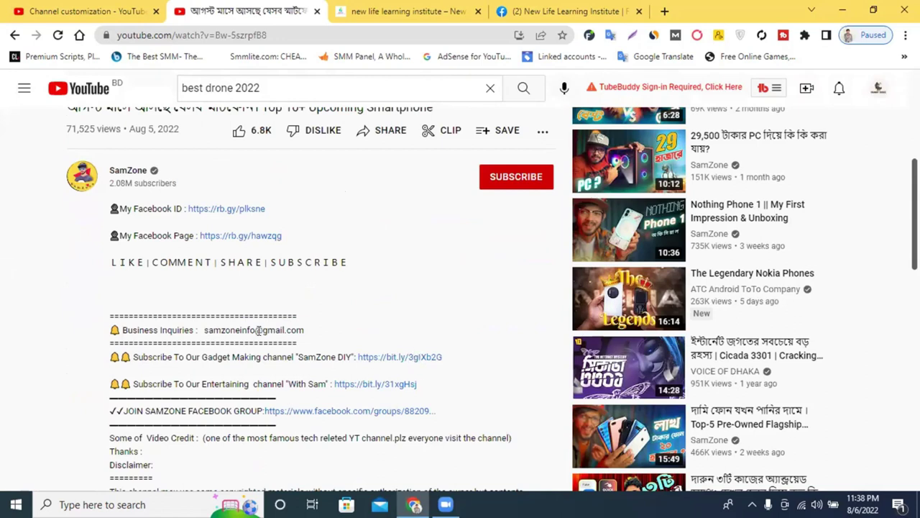
{"action": "scroll", "coordinate": [383, 290], "scroll_direction": "down", "scroll_amount": 2}
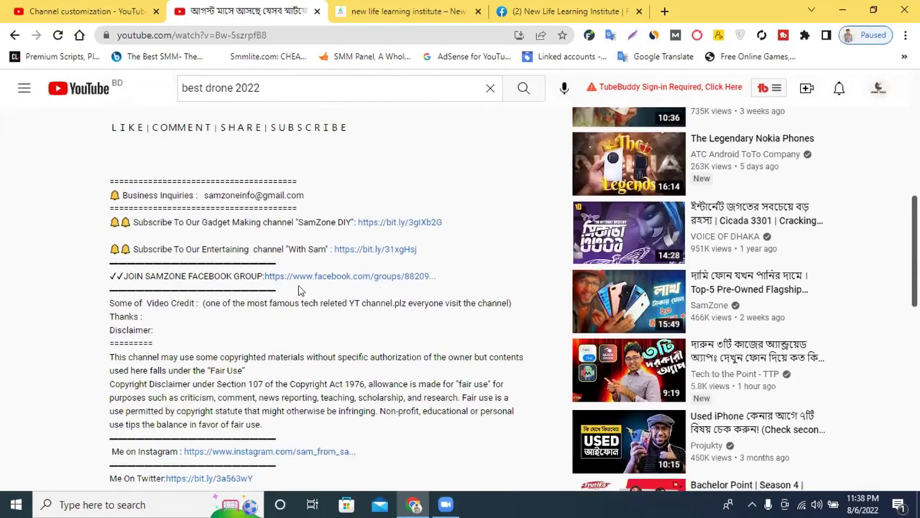
{"action": "scroll", "coordinate": [353, 258], "scroll_direction": "down", "scroll_amount": 2}
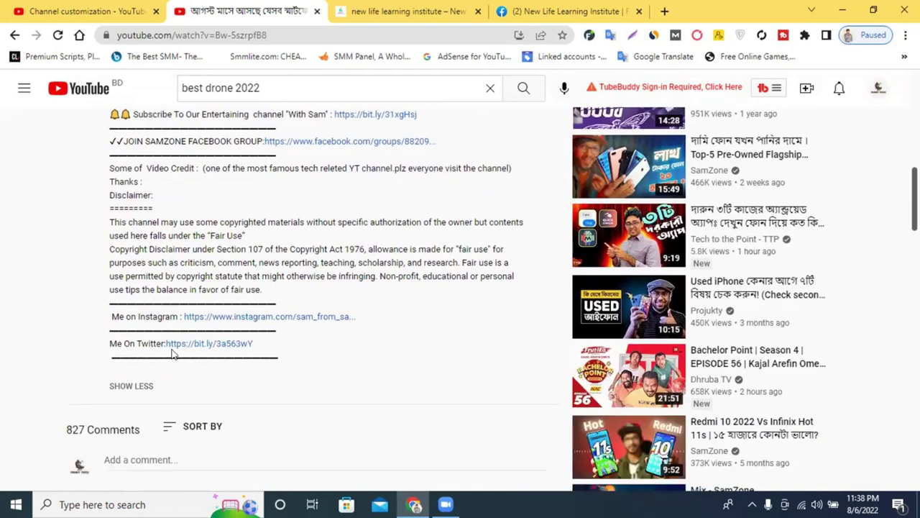
{"action": "scroll", "coordinate": [220, 343], "scroll_direction": "up", "scroll_amount": 1}
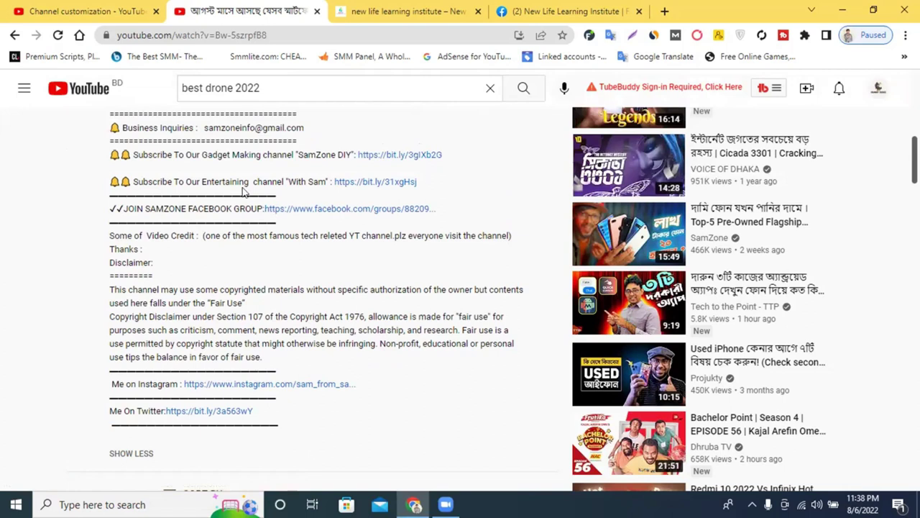
{"action": "scroll", "coordinate": [239, 182], "scroll_direction": "up", "scroll_amount": 1}
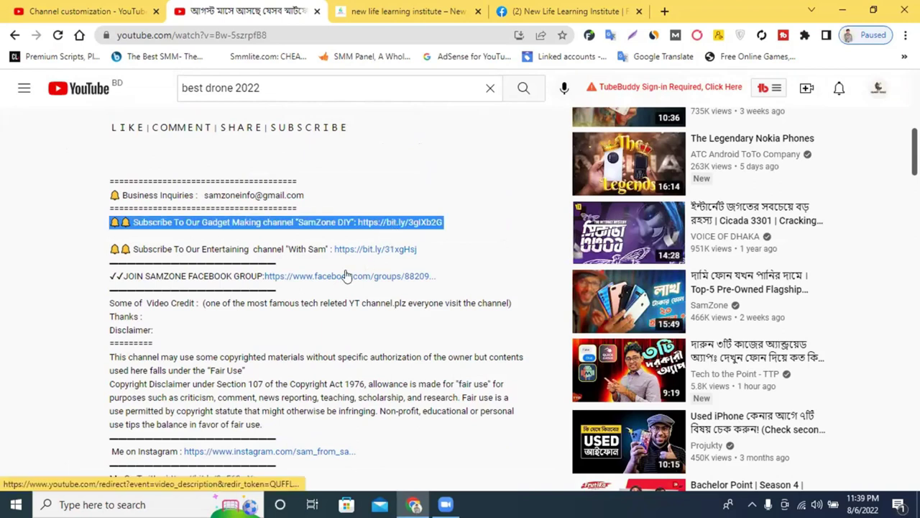
{"action": "scroll", "coordinate": [345, 273], "scroll_direction": "up", "scroll_amount": 3}
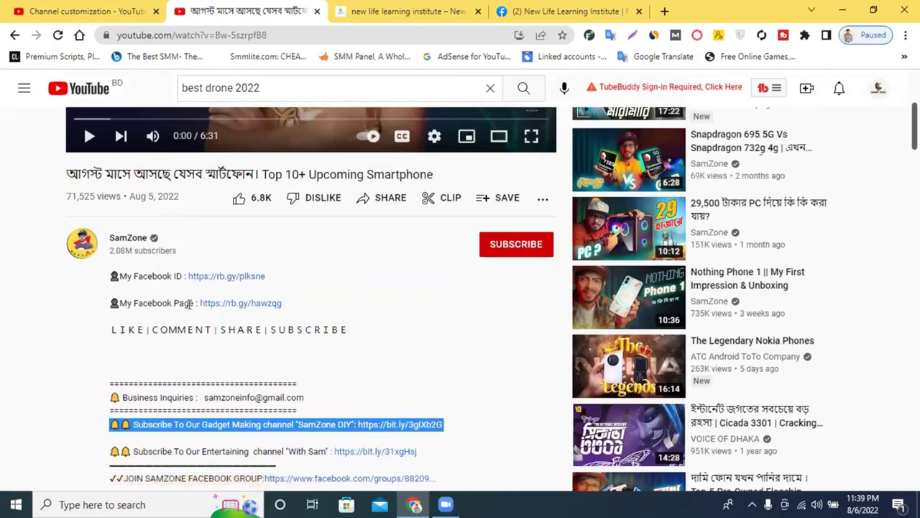
{"action": "scroll", "coordinate": [187, 352], "scroll_direction": "up", "scroll_amount": 2}
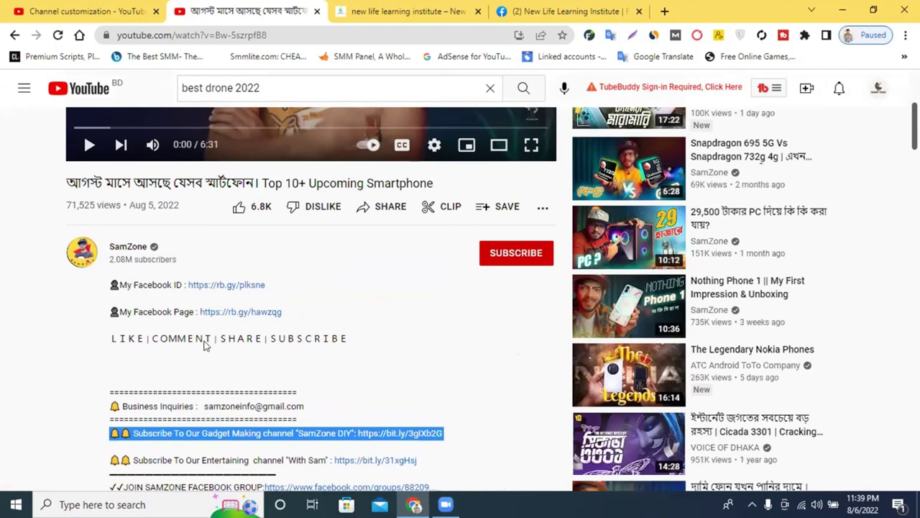
{"action": "scroll", "coordinate": [193, 355], "scroll_direction": "down", "scroll_amount": 2}
{"action": "triple_click", "coordinate": [192, 355]}
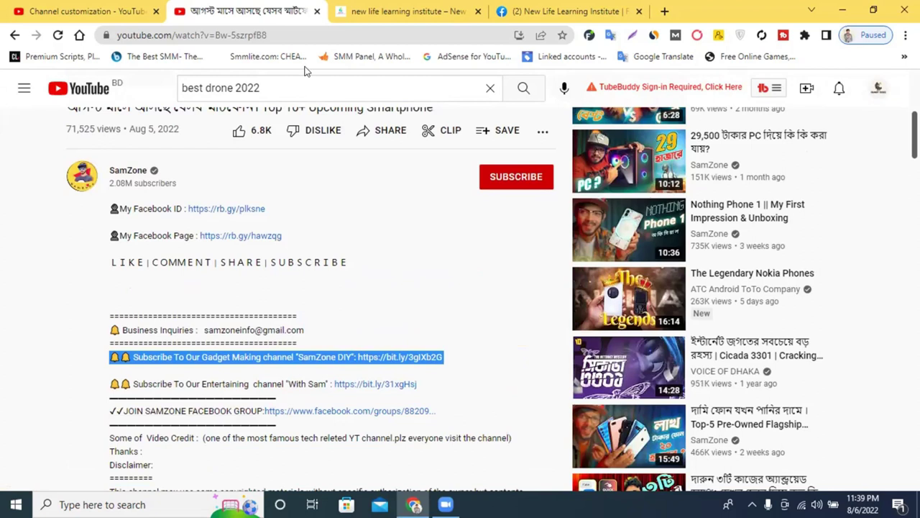
Reopen SamZone's About page, select its business contact e-mail, and return to Studio's Basic info
{"action": "left_click", "coordinate": [81, 6]}
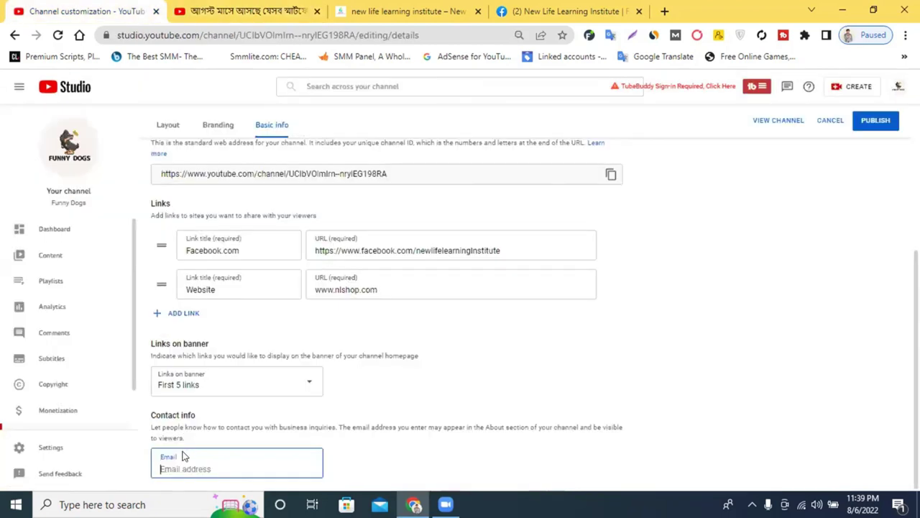
{"action": "left_click", "coordinate": [245, 6]}
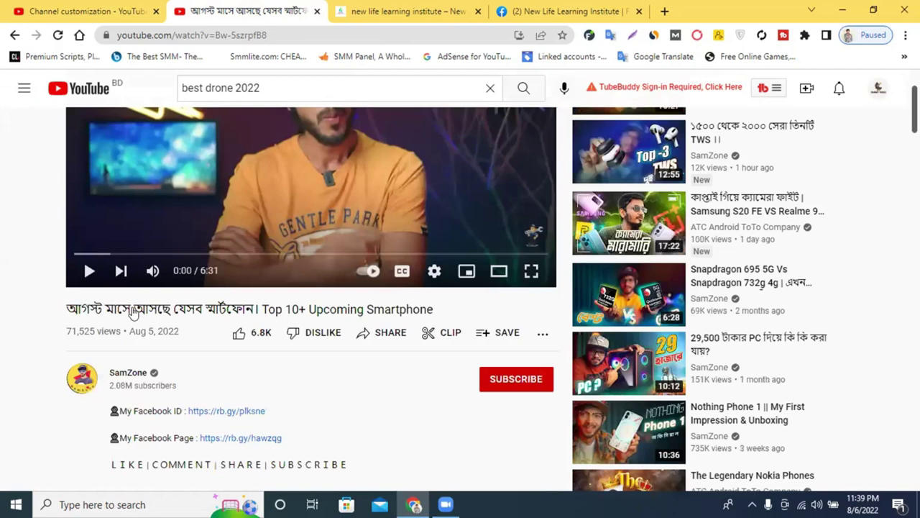
{"action": "scroll", "coordinate": [133, 310], "scroll_direction": "down", "scroll_amount": 1}
{"action": "left_click", "coordinate": [133, 311]}
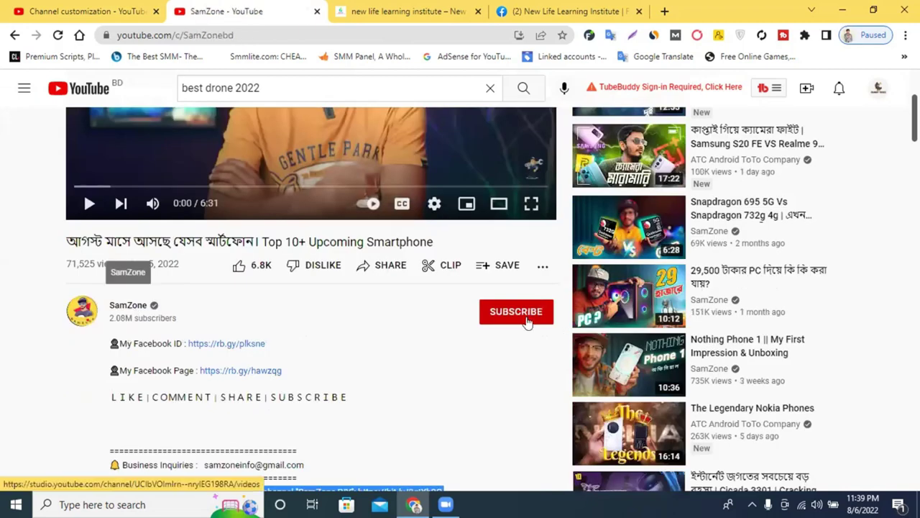
{"action": "left_click", "coordinate": [637, 312]}
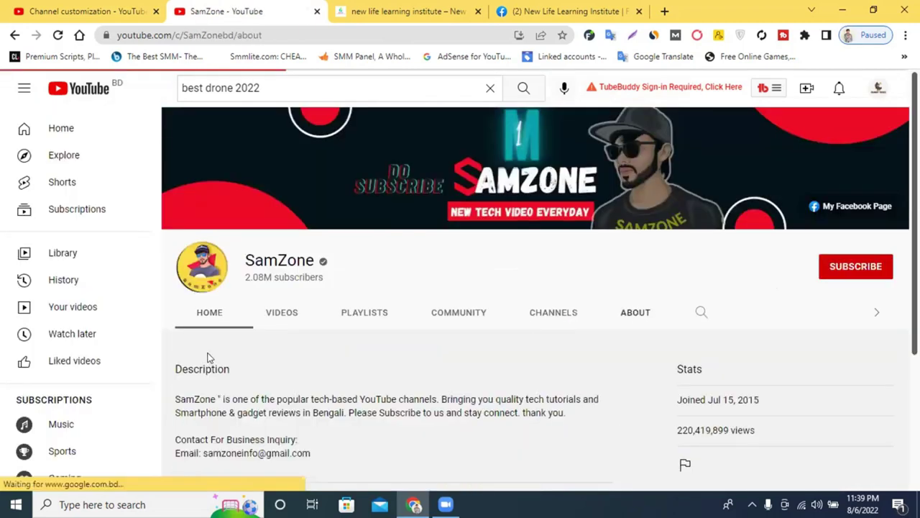
{"action": "scroll", "coordinate": [205, 353], "scroll_direction": "down", "scroll_amount": 2}
{"action": "left_click_drag", "start_coordinate": [203, 318], "coordinate": [314, 319]}
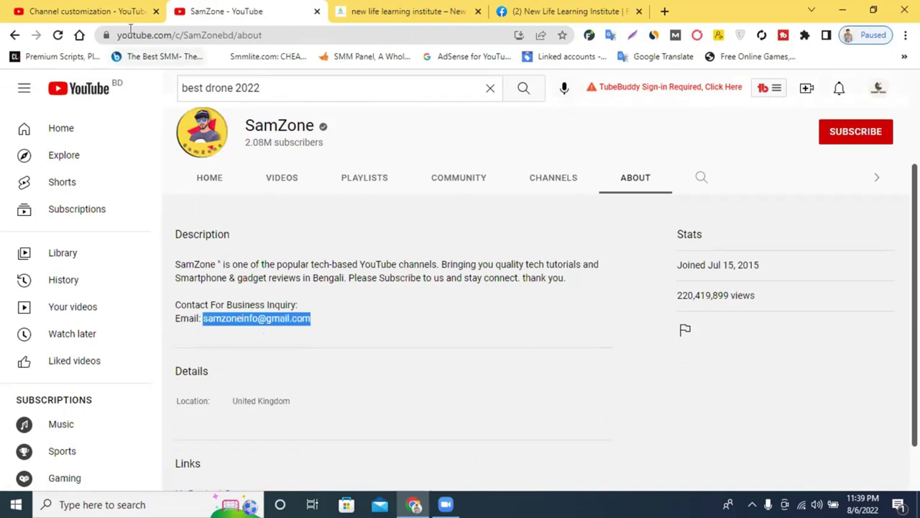
{"action": "key", "text": "ctrl+1"}
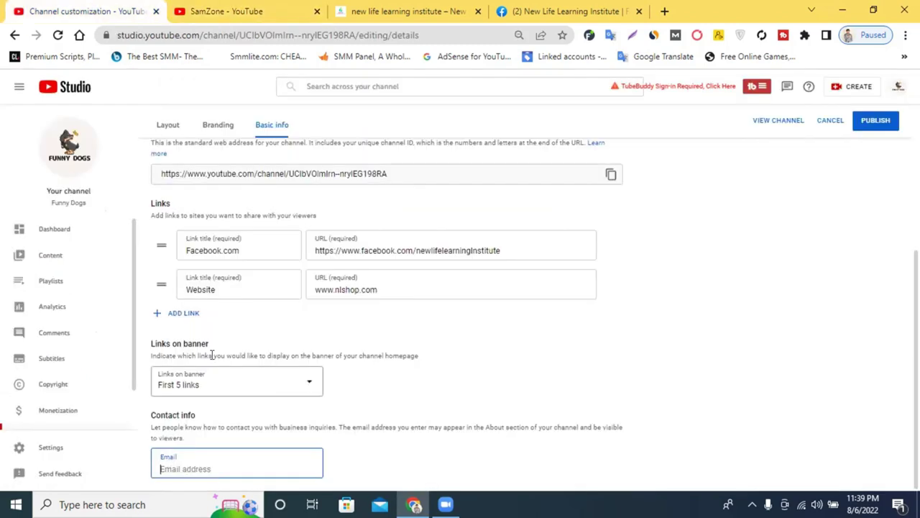
{"action": "scroll", "coordinate": [247, 266], "scroll_direction": "up", "scroll_amount": 2}
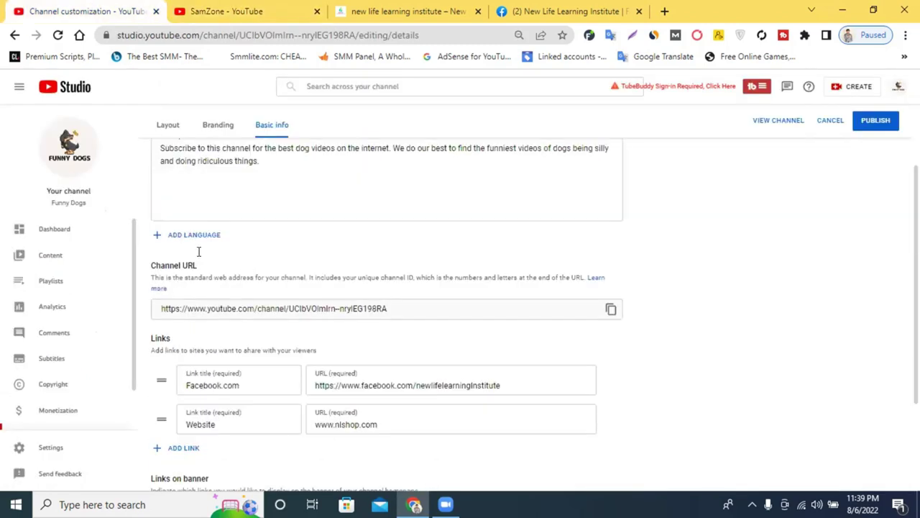
{"action": "scroll", "coordinate": [199, 252], "scroll_direction": "up", "scroll_amount": 2}
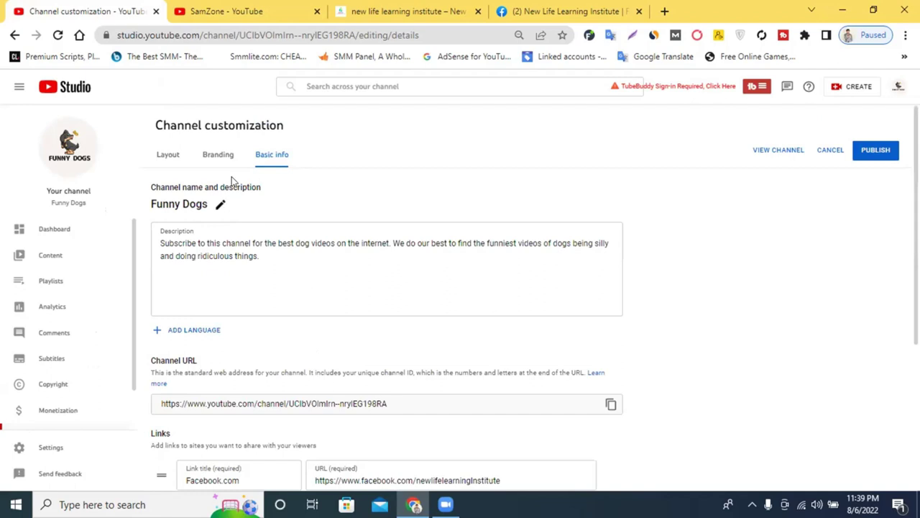
{"action": "scroll", "coordinate": [328, 236], "scroll_direction": "down", "scroll_amount": 2}
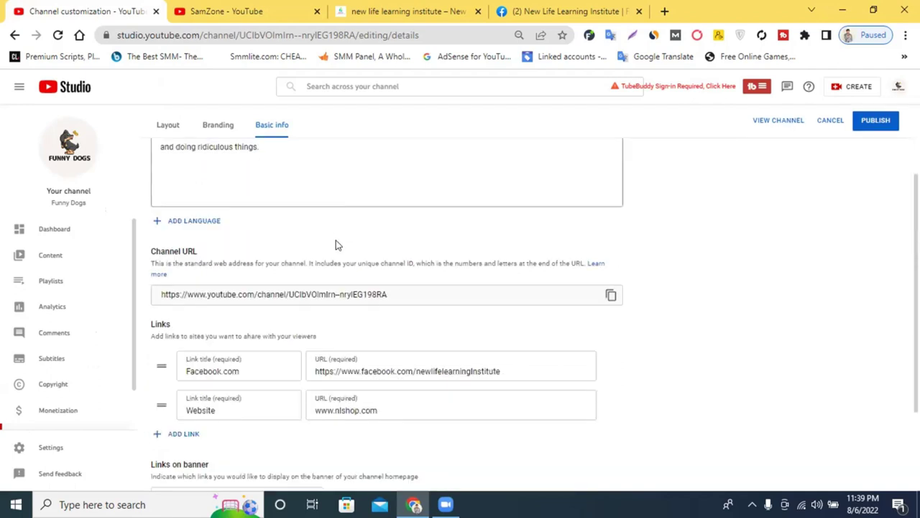
{"action": "scroll", "coordinate": [335, 240], "scroll_direction": "down", "scroll_amount": 2}
{"action": "scroll", "coordinate": [334, 238], "scroll_direction": "up", "scroll_amount": 3}
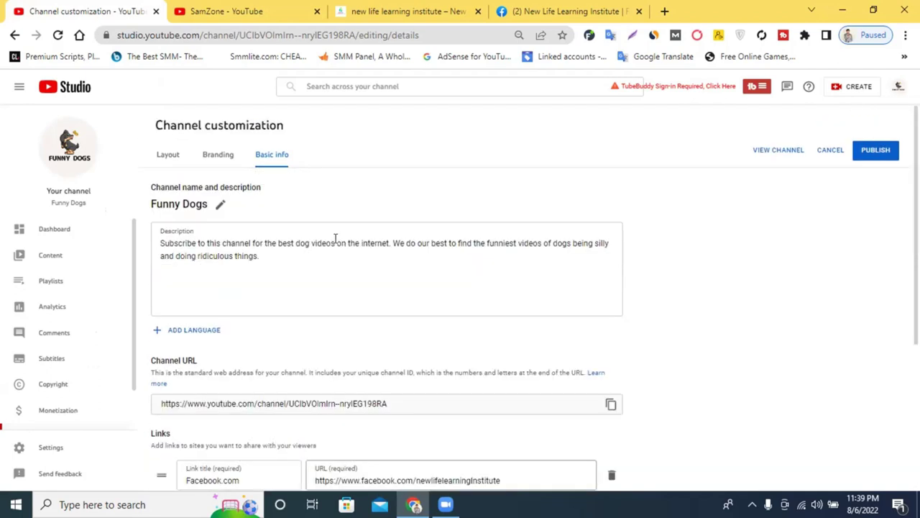
{"action": "left_click", "coordinate": [258, 244]}
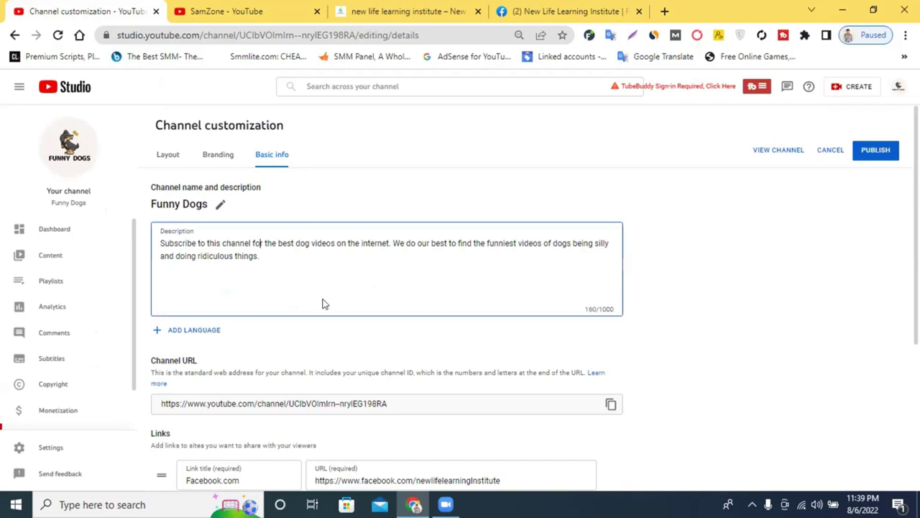
{"action": "key", "text": "ctrl+a"}
{"action": "right_click", "coordinate": [261, 248]}
{"action": "left_click", "coordinate": [356, 173]}
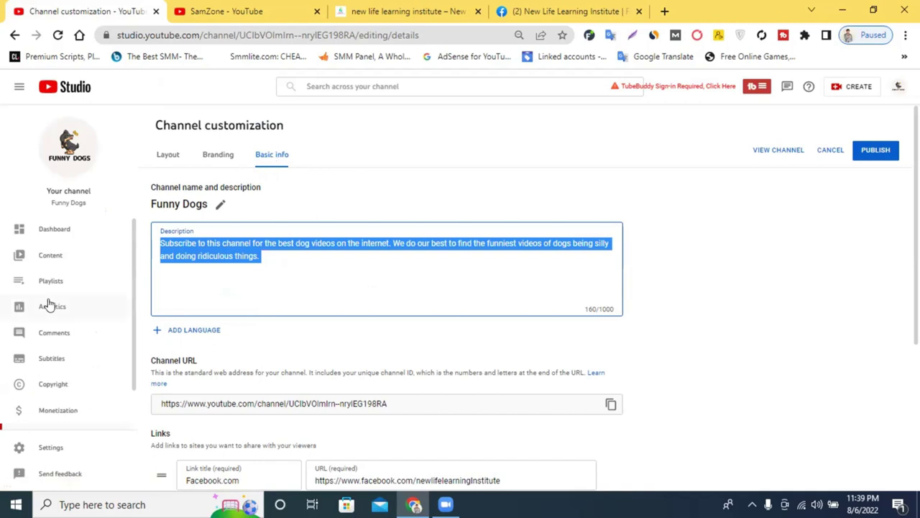
{"action": "left_click", "coordinate": [57, 229]}
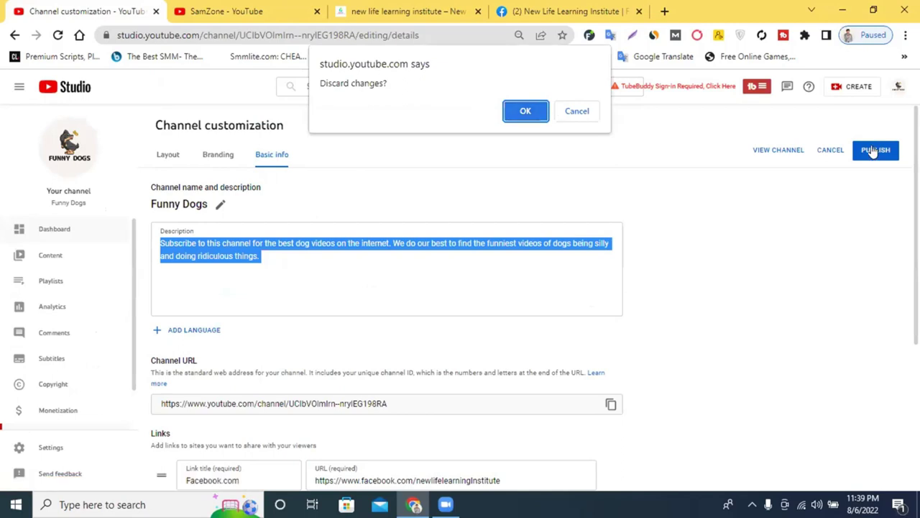
Keep the unsaved edits, publish the Funny Dogs customization, and view the Channel dashboard
{"action": "left_click", "coordinate": [575, 112]}
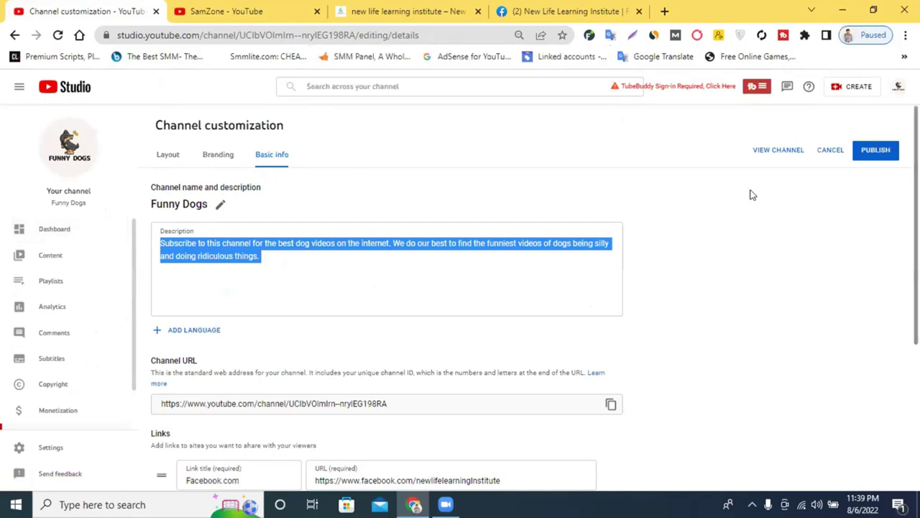
{"action": "left_click", "coordinate": [876, 150]}
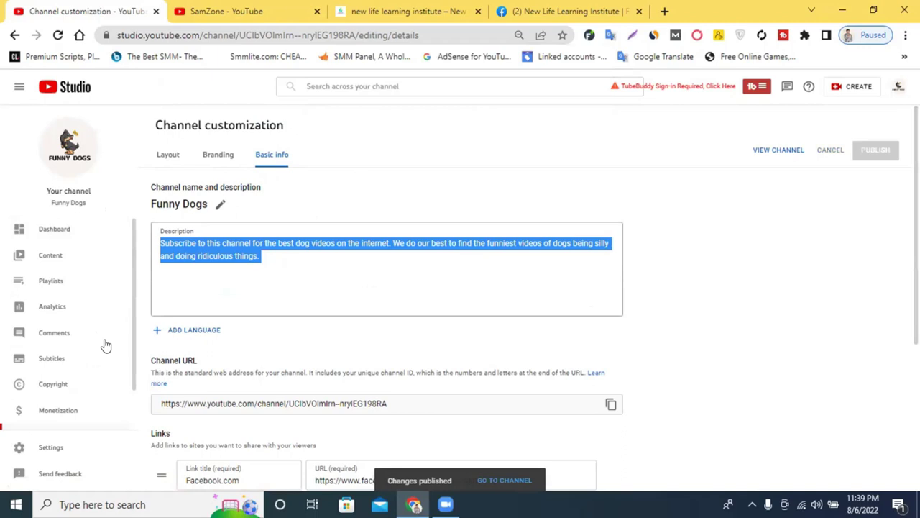
{"action": "left_click", "coordinate": [58, 233]}
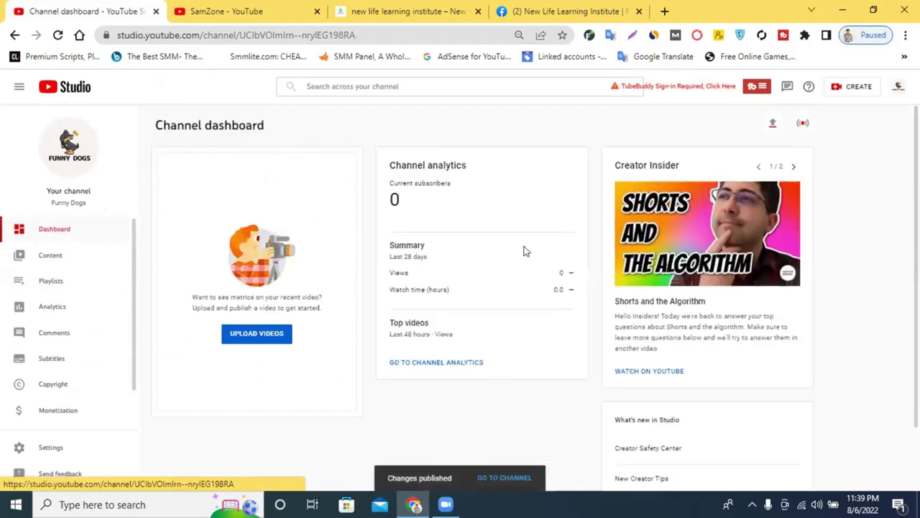
{"action": "scroll", "coordinate": [524, 251], "scroll_direction": "down", "scroll_amount": 2}
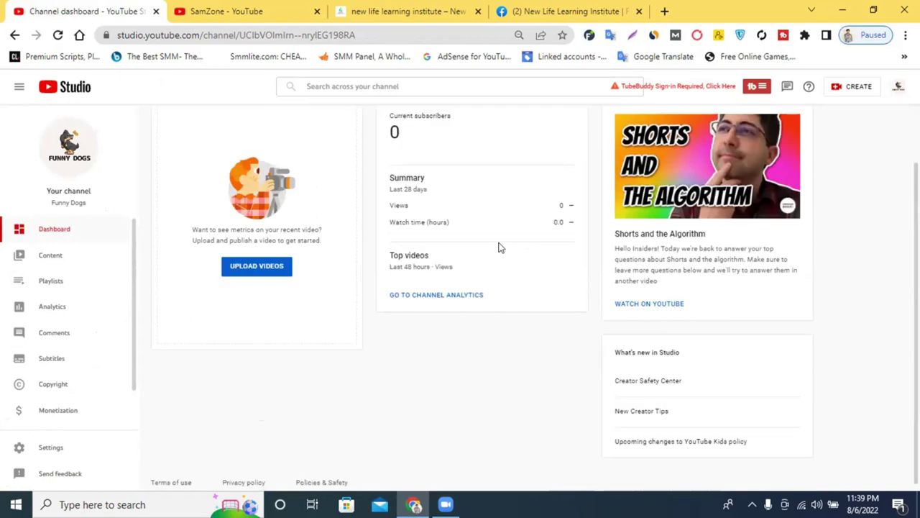
{"action": "scroll", "coordinate": [499, 246], "scroll_direction": "up", "scroll_amount": 2}
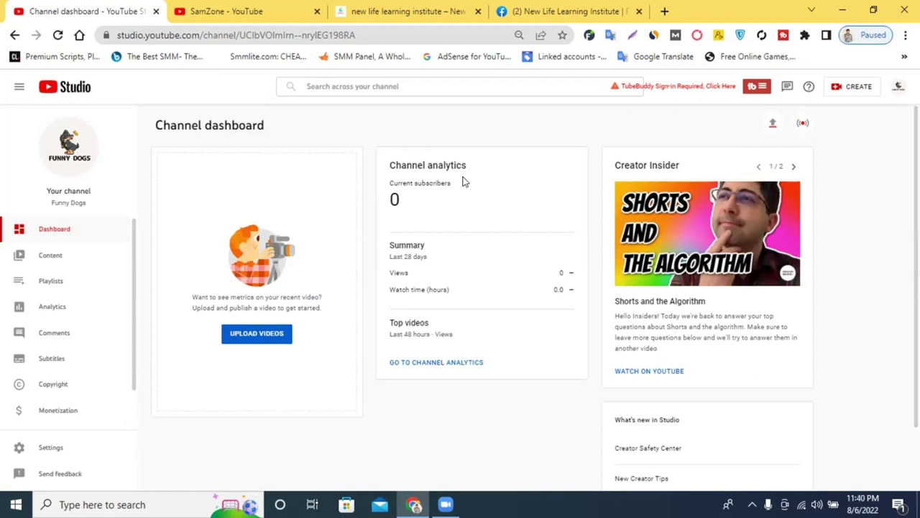
View the empty Videos list under Content, then go to the Playlists page
{"action": "left_click", "coordinate": [69, 260]}
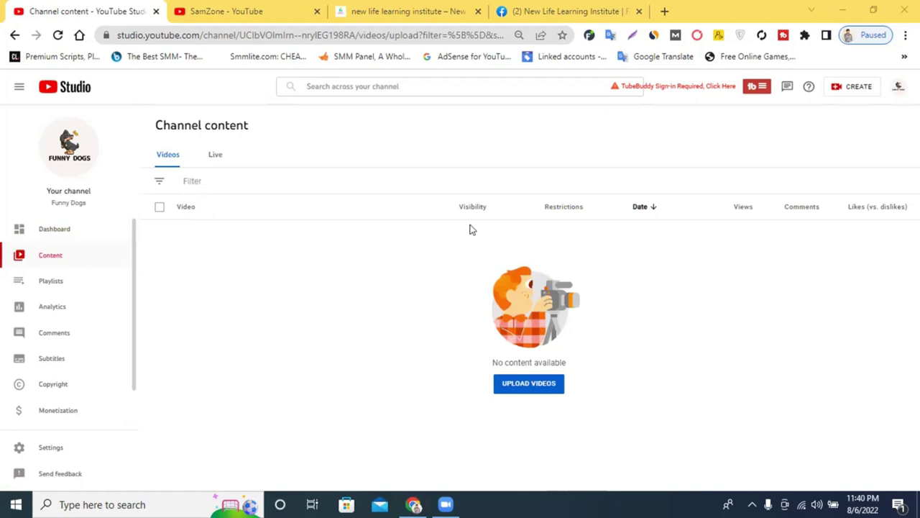
{"action": "mouse_move", "coordinate": [560, 209]}
{"action": "left_click", "coordinate": [49, 287]}
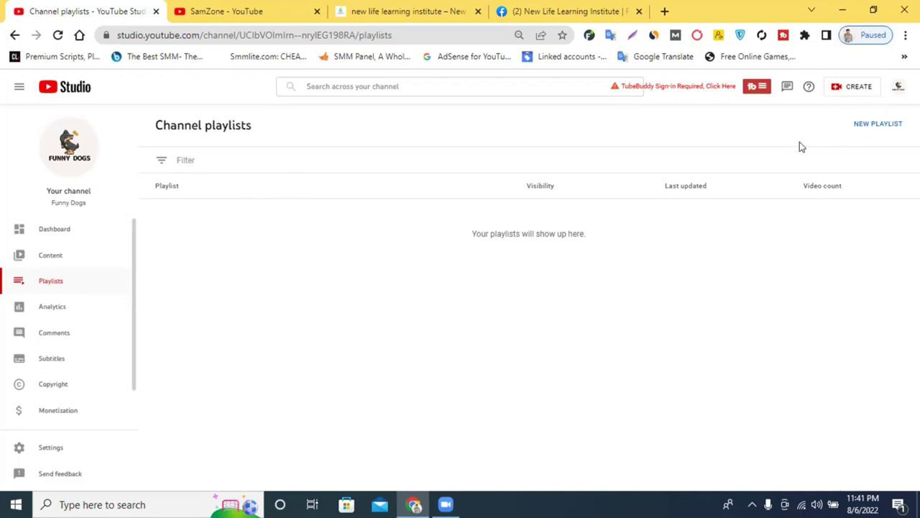
Create a public playlist titled 'Cats Video'
{"action": "left_click", "coordinate": [870, 128]}
{"action": "left_click", "coordinate": [680, 153]}
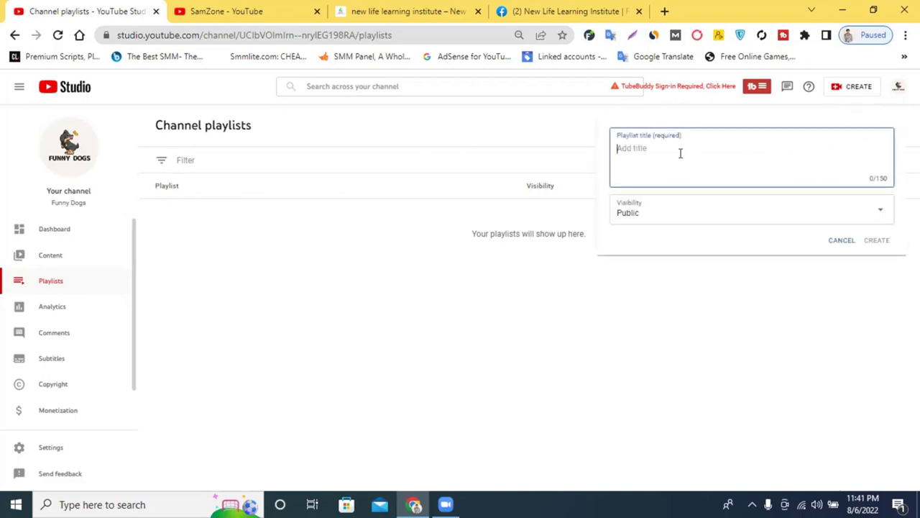
{"action": "type", "text": "Cats Video"}
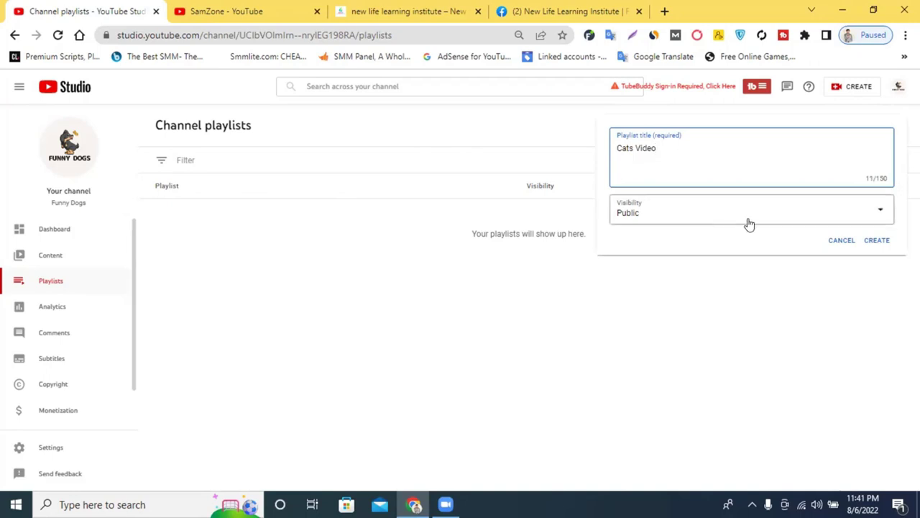
{"action": "left_click", "coordinate": [749, 224]}
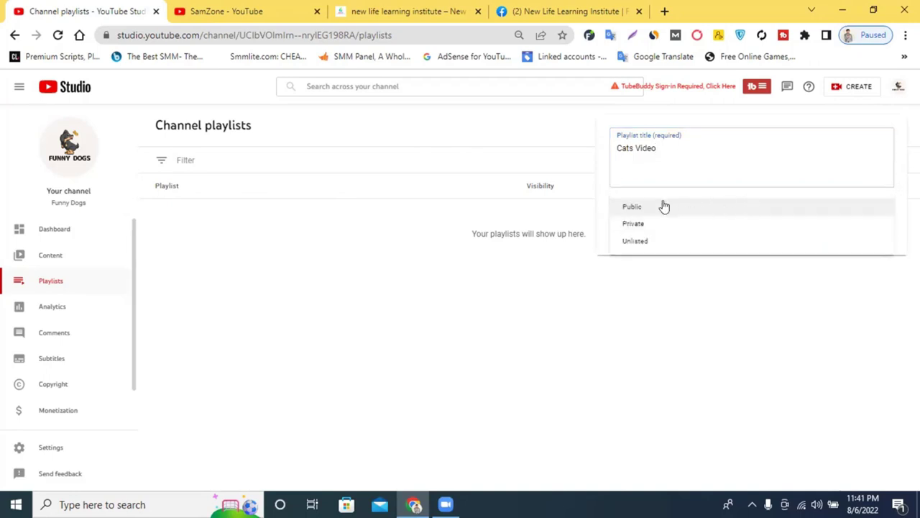
{"action": "left_click", "coordinate": [660, 163]}
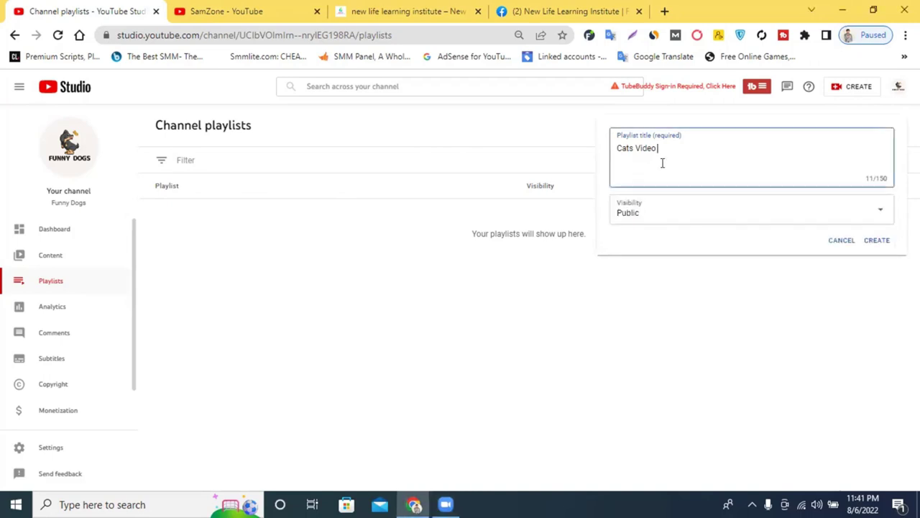
{"action": "left_click", "coordinate": [647, 221]}
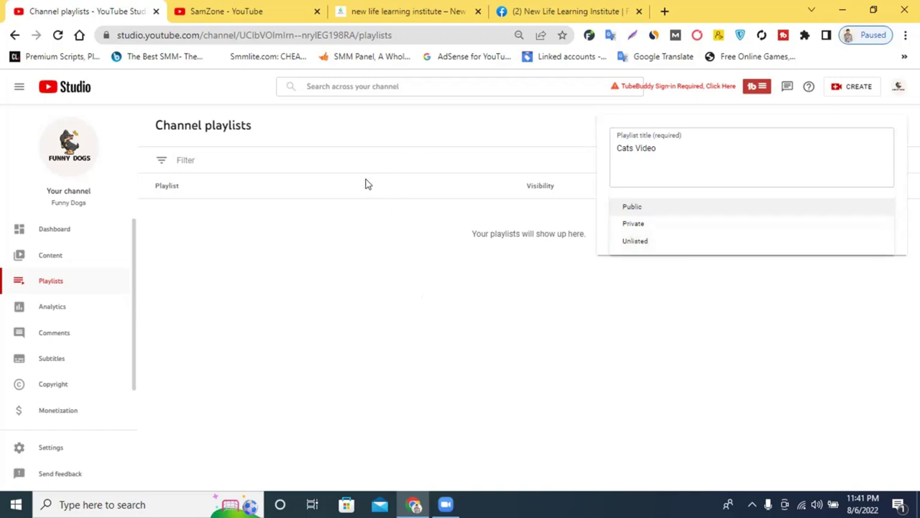
{"action": "left_click", "coordinate": [412, 263]}
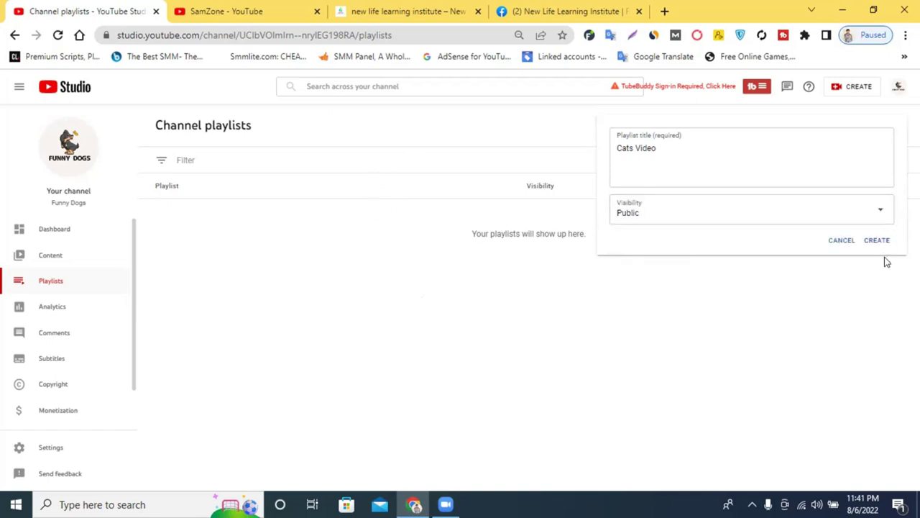
{"action": "left_click", "coordinate": [876, 242]}
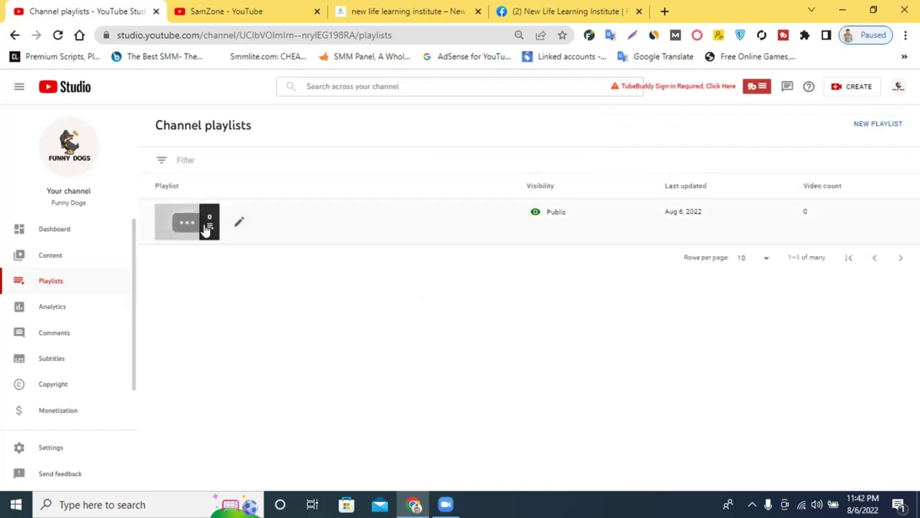
Create a second playlist titled 'dog', then cancel a further empty new playlist
{"action": "left_click", "coordinate": [877, 126]}
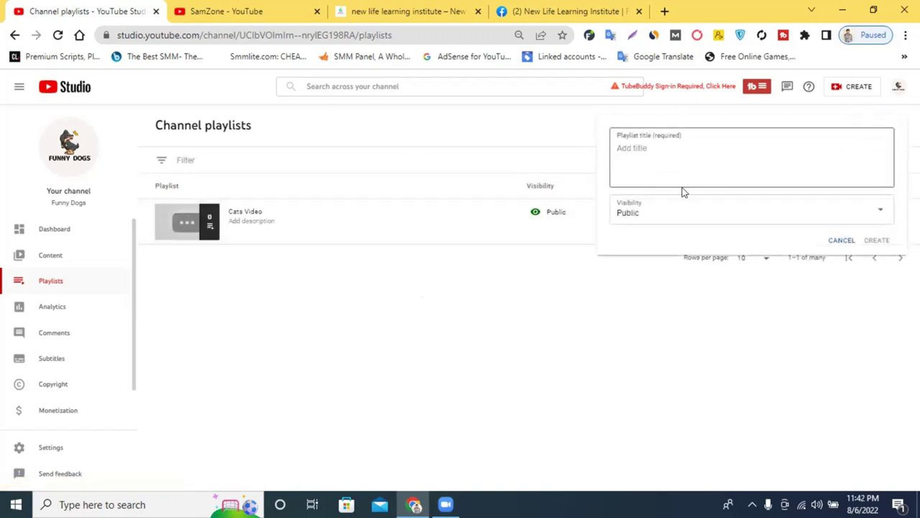
{"action": "left_click", "coordinate": [653, 158]}
{"action": "type", "text": "dog"}
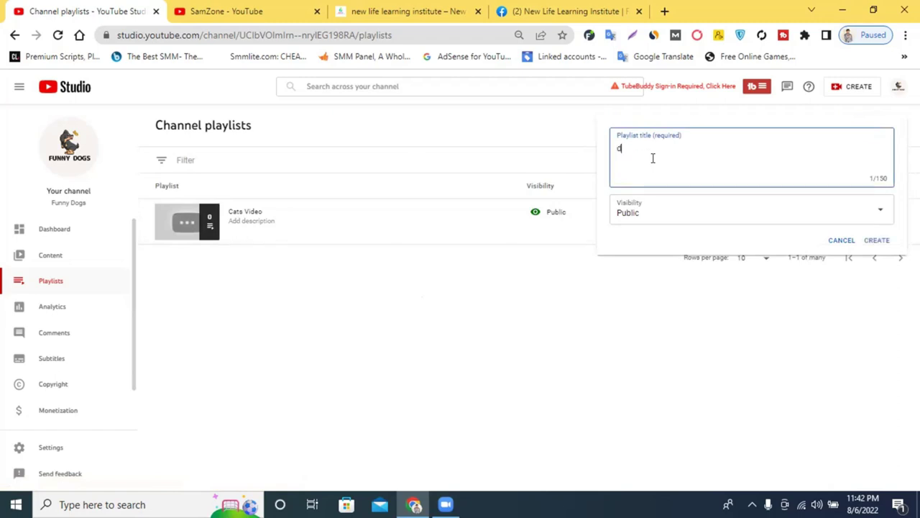
{"action": "left_click", "coordinate": [877, 240]}
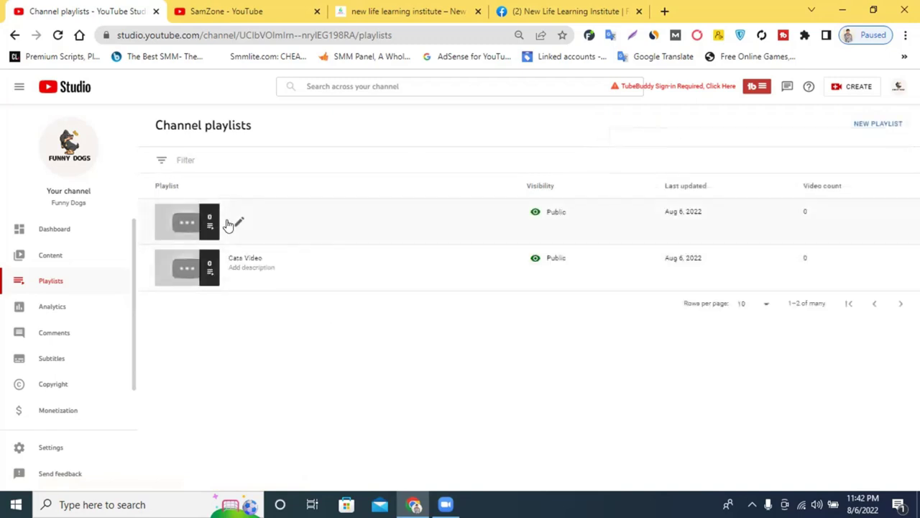
{"action": "left_click", "coordinate": [877, 127]}
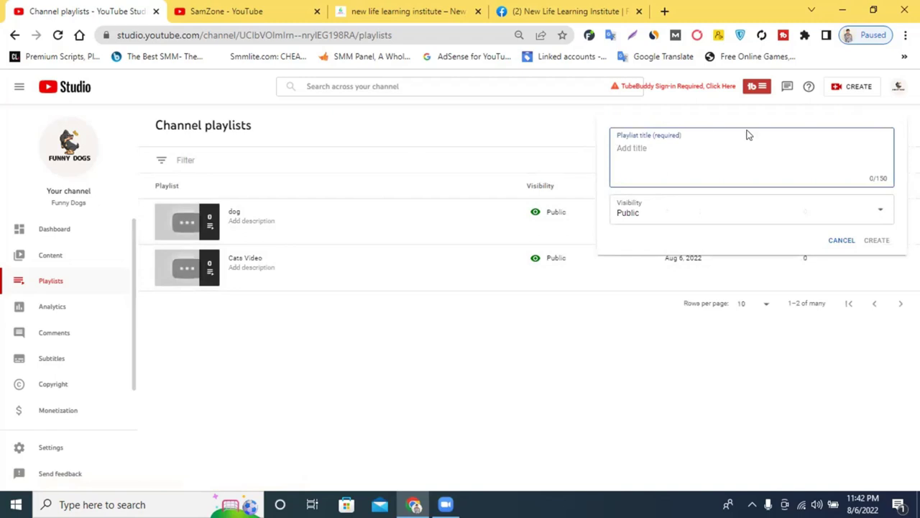
{"action": "left_click", "coordinate": [566, 319]}
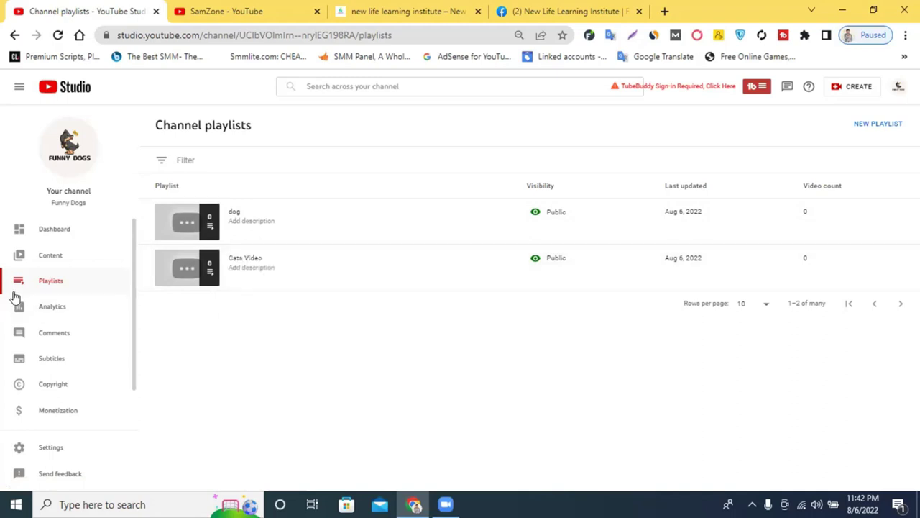
Open channel analytics and view the Views, Watch time and Subscribers charts
{"action": "left_click", "coordinate": [52, 307]}
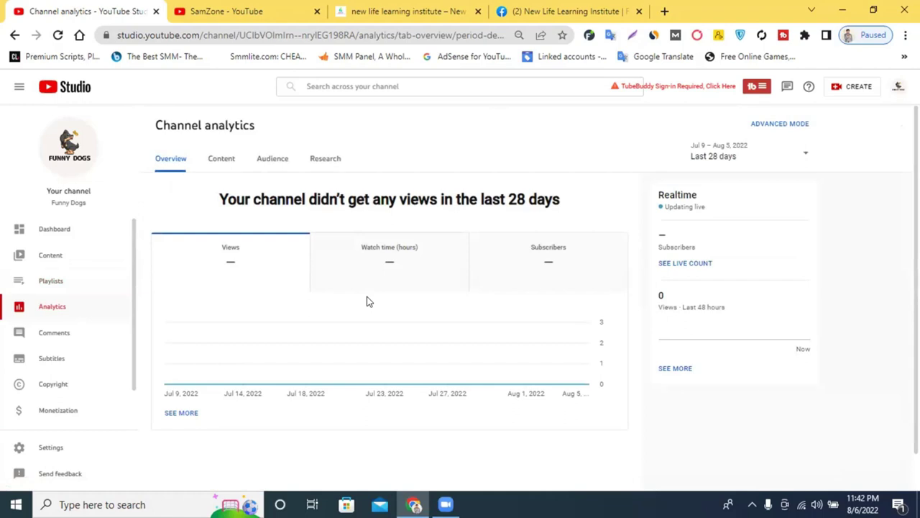
{"action": "scroll", "coordinate": [272, 267], "scroll_direction": "down", "scroll_amount": 1}
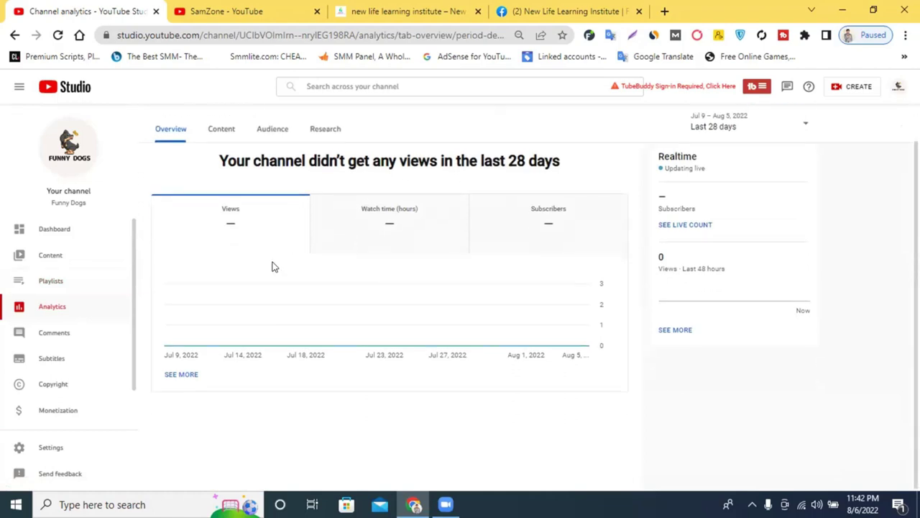
{"action": "left_click", "coordinate": [235, 224]}
{"action": "triple_click", "coordinate": [422, 214]}
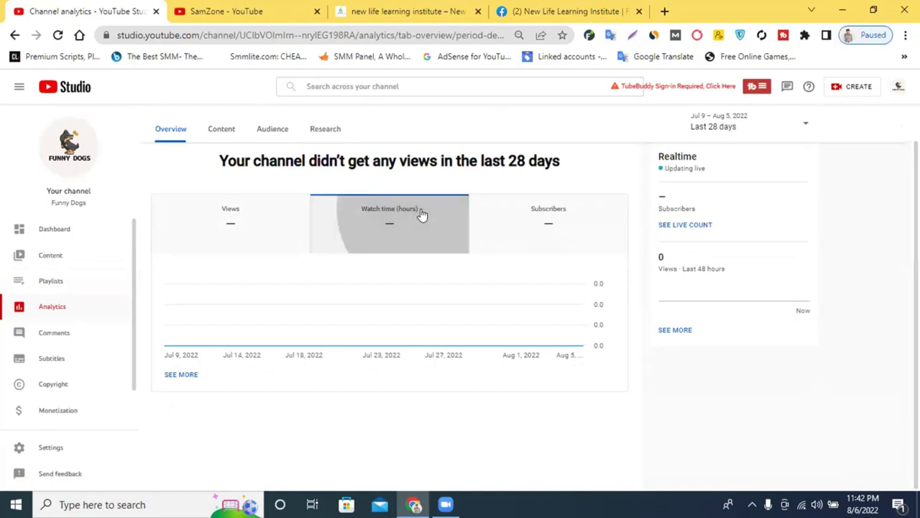
{"action": "left_click", "coordinate": [572, 216]}
{"action": "scroll", "coordinate": [402, 201], "scroll_direction": "up", "scroll_amount": 1}
Check the Content report, then the Audience report, which shows no data for the last 28 days
{"action": "left_click", "coordinate": [221, 159]}
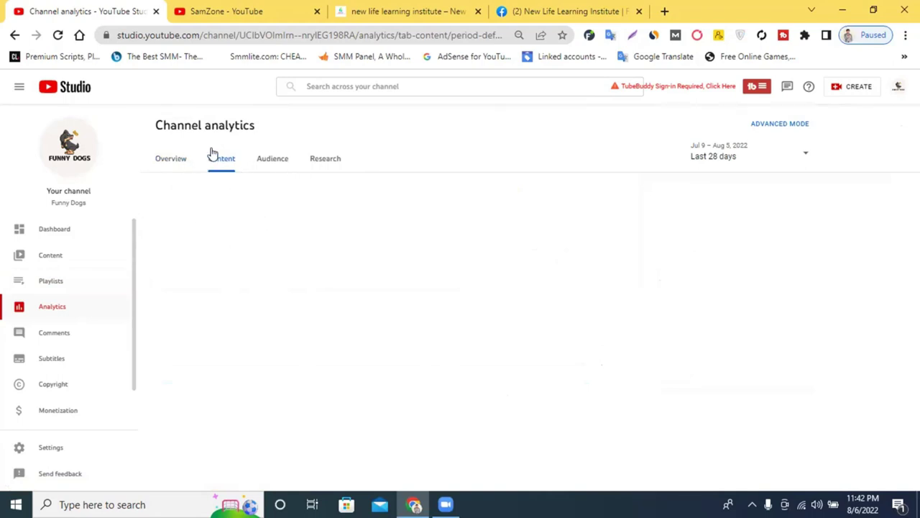
{"action": "left_click", "coordinate": [262, 163]}
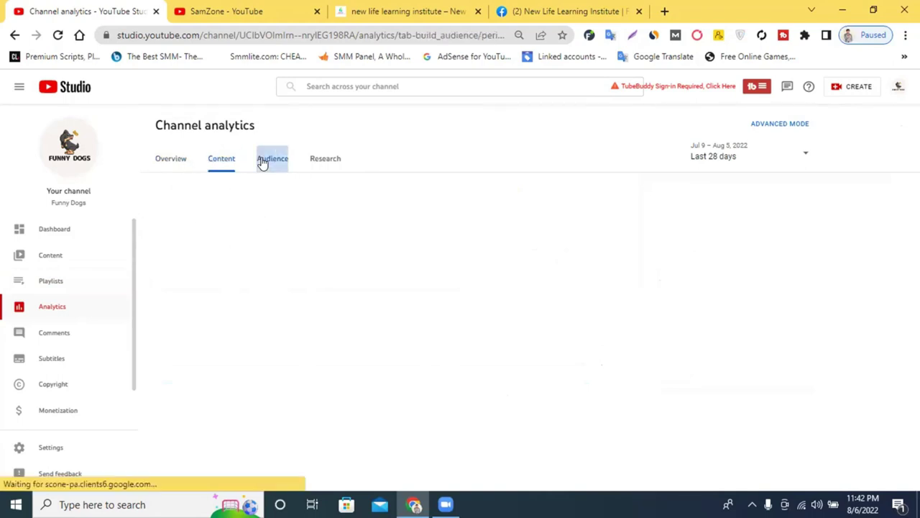
{"action": "scroll", "coordinate": [291, 367], "scroll_direction": "down", "scroll_amount": 2}
{"action": "scroll", "coordinate": [291, 366], "scroll_direction": "down", "scroll_amount": 2}
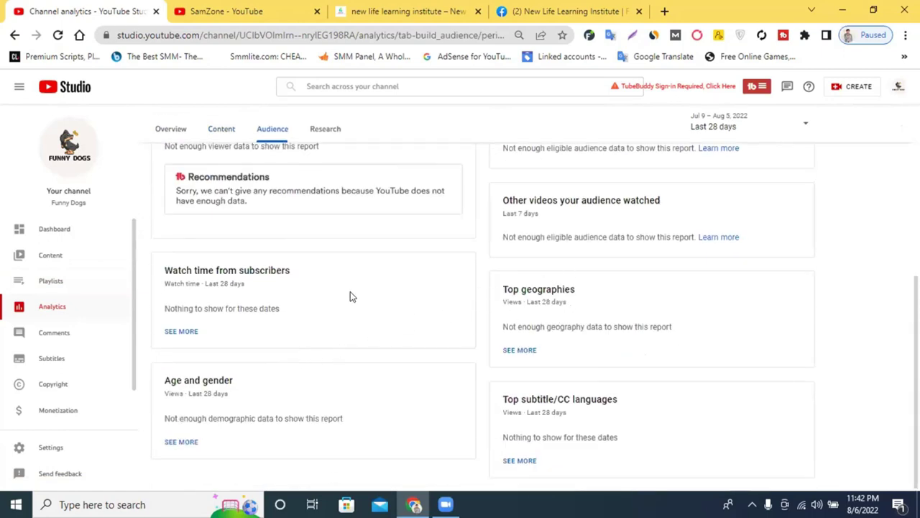
{"action": "scroll", "coordinate": [359, 273], "scroll_direction": "up", "scroll_amount": 5}
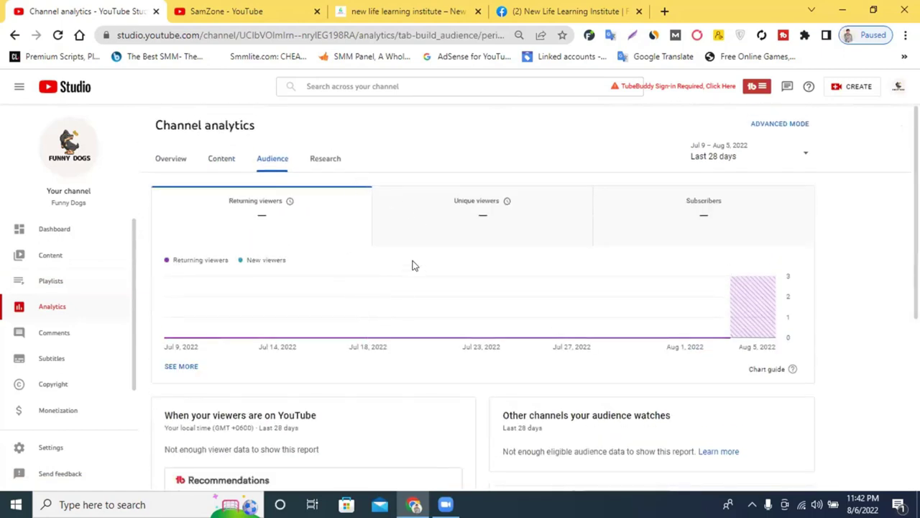
{"action": "left_click", "coordinate": [323, 160]}
{"action": "left_click", "coordinate": [322, 326]}
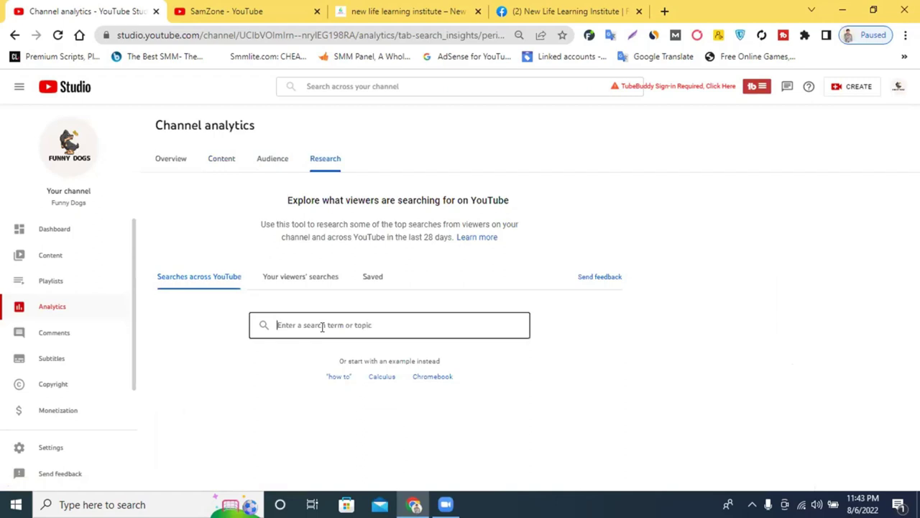
{"action": "type", "text": "dog"}
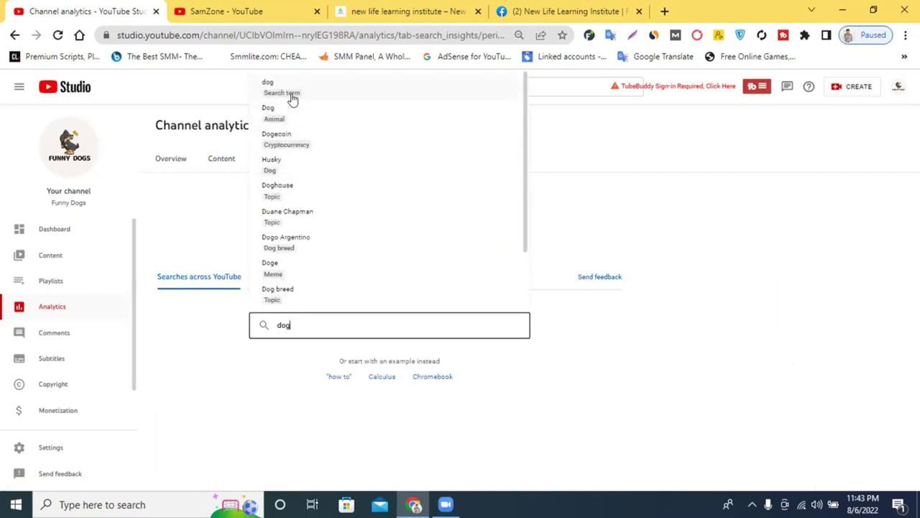
{"action": "left_click", "coordinate": [289, 94]}
{"action": "scroll", "coordinate": [424, 335], "scroll_direction": "down", "scroll_amount": 3}
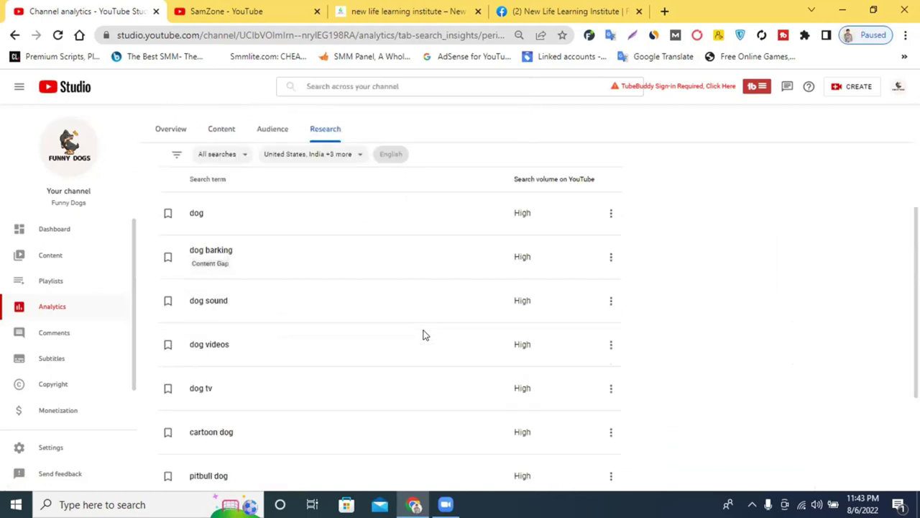
{"action": "scroll", "coordinate": [230, 345], "scroll_direction": "down", "scroll_amount": 1}
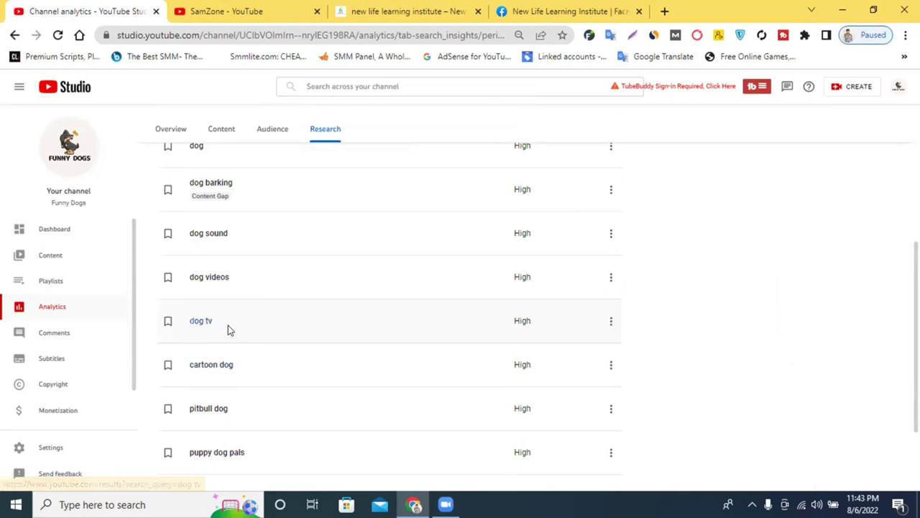
{"action": "scroll", "coordinate": [244, 323], "scroll_direction": "down", "scroll_amount": 2}
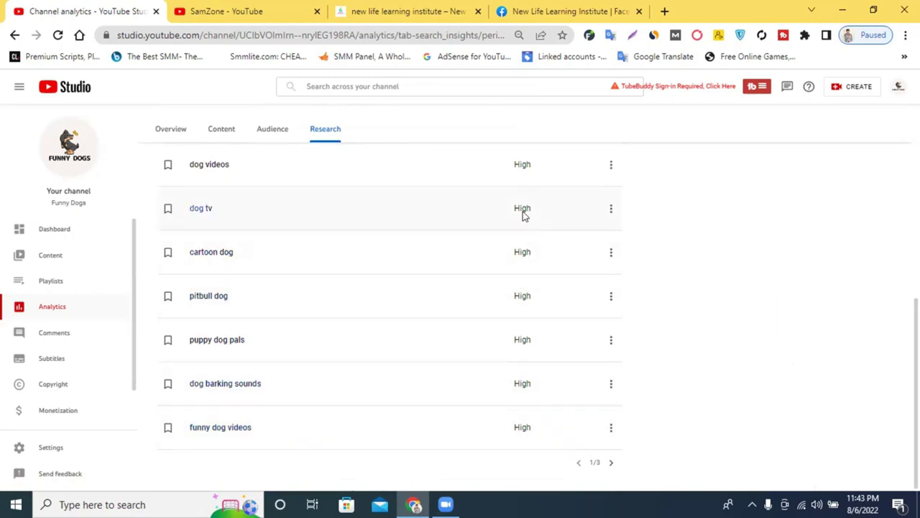
{"action": "scroll", "coordinate": [525, 169], "scroll_direction": "up", "scroll_amount": 1}
{"action": "scroll", "coordinate": [540, 214], "scroll_direction": "up", "scroll_amount": 5}
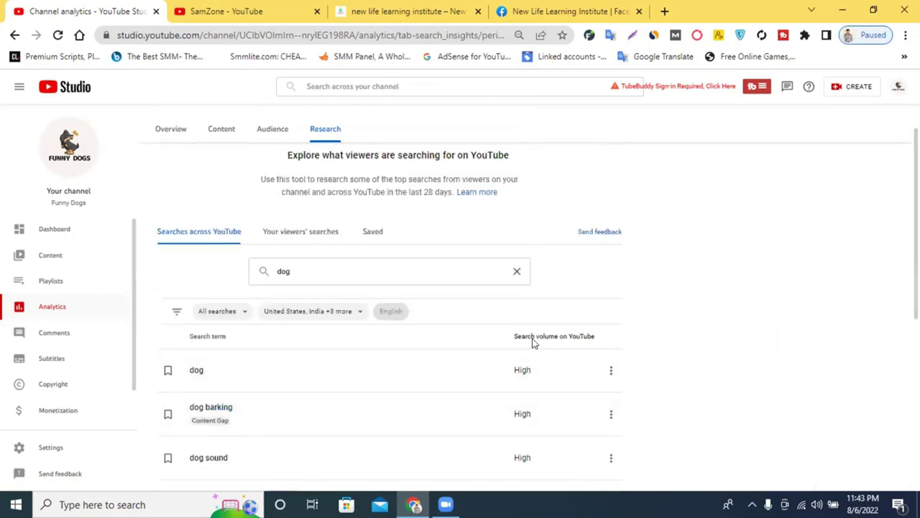
{"action": "scroll", "coordinate": [532, 316], "scroll_direction": "down", "scroll_amount": 2}
{"action": "left_click_drag", "start_coordinate": [528, 239], "coordinate": [515, 239]}
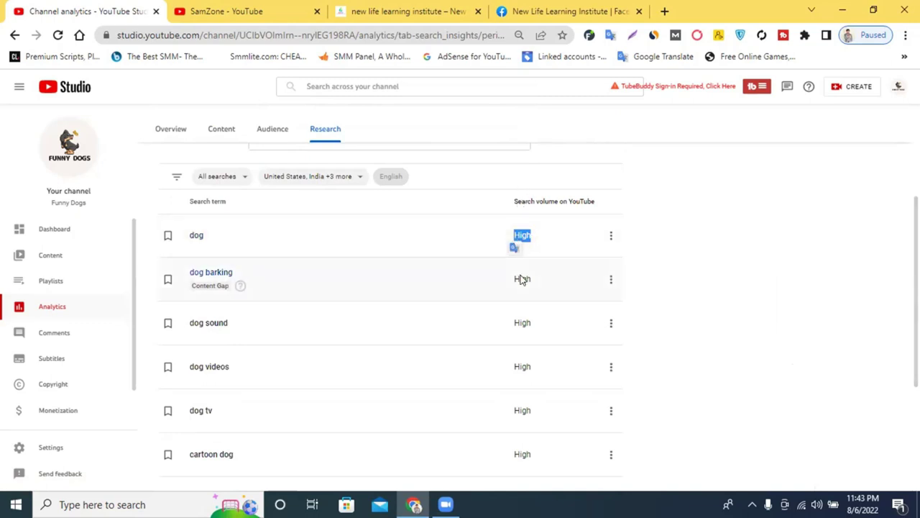
{"action": "scroll", "coordinate": [518, 266], "scroll_direction": "down", "scroll_amount": 2}
{"action": "scroll", "coordinate": [471, 264], "scroll_direction": "up", "scroll_amount": 3}
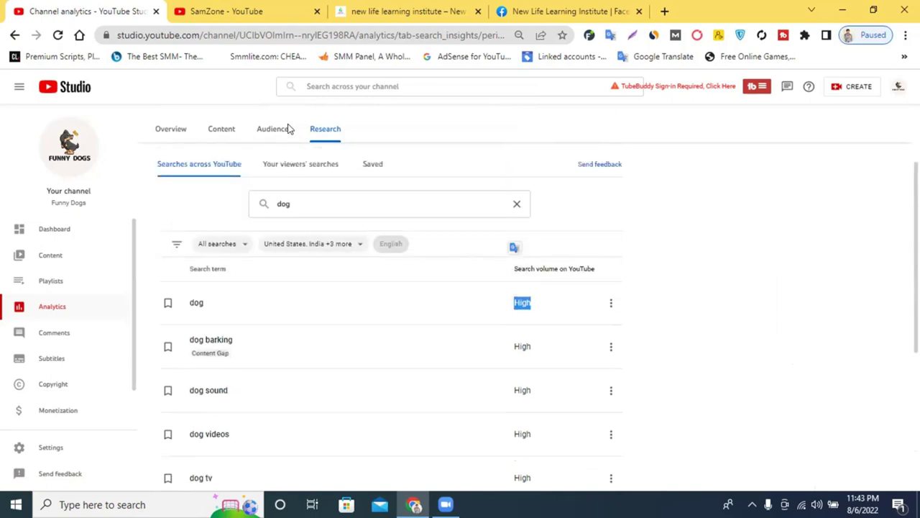
{"action": "left_click", "coordinate": [279, 129]}
{"action": "scroll", "coordinate": [338, 309], "scroll_direction": "down", "scroll_amount": 4}
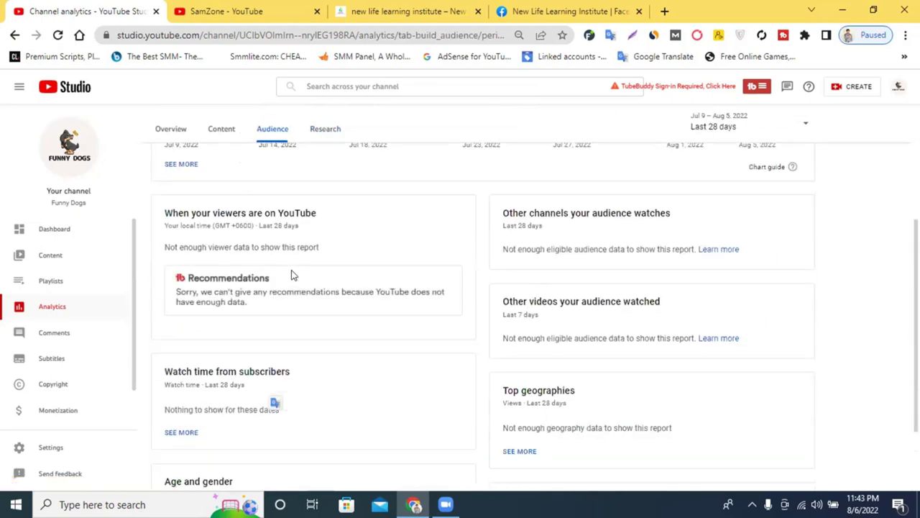
Open the channel's Comments page and dismiss the likely spam comments notice
{"action": "scroll", "coordinate": [349, 276], "scroll_direction": "down", "scroll_amount": 1}
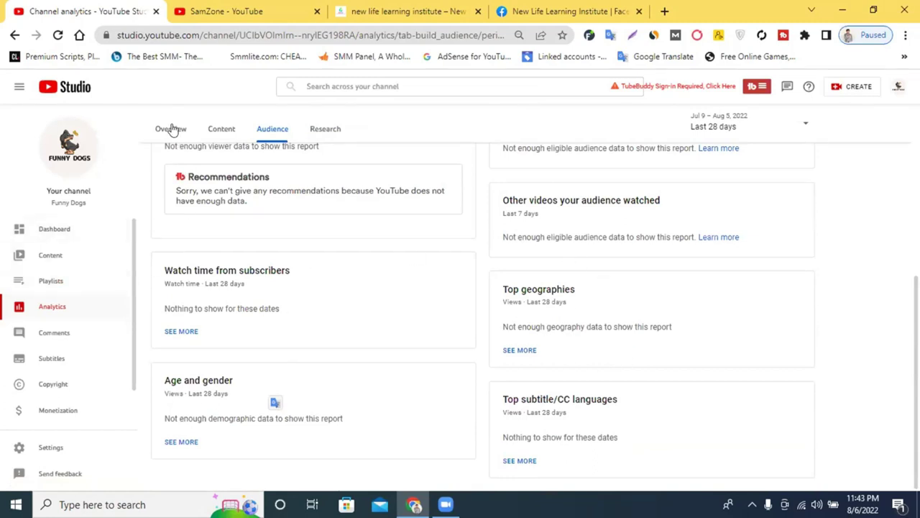
{"action": "scroll", "coordinate": [52, 305], "scroll_direction": "down", "scroll_amount": 1}
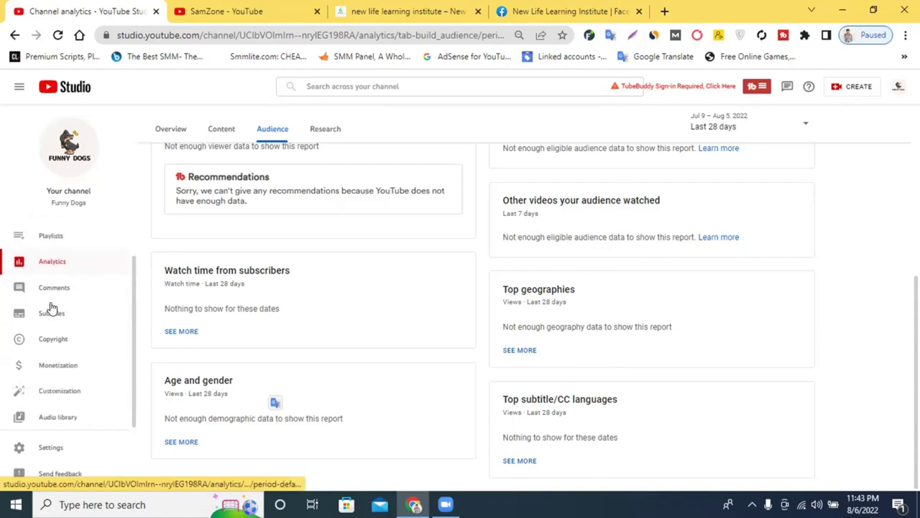
{"action": "left_click", "coordinate": [59, 287]}
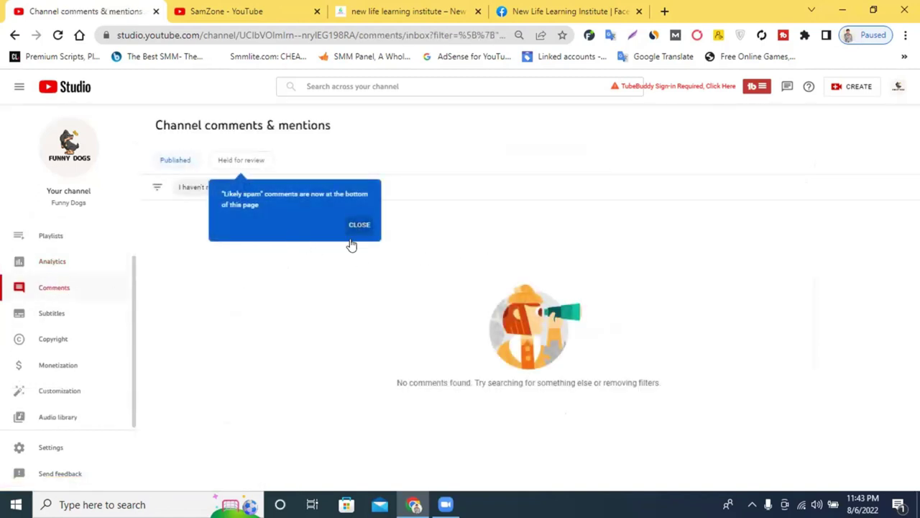
{"action": "left_click", "coordinate": [357, 225]}
Visit the Subtitles and Copyright pages, then the Monetization page, and close the Windows notifications panel
{"action": "left_click", "coordinate": [60, 314]}
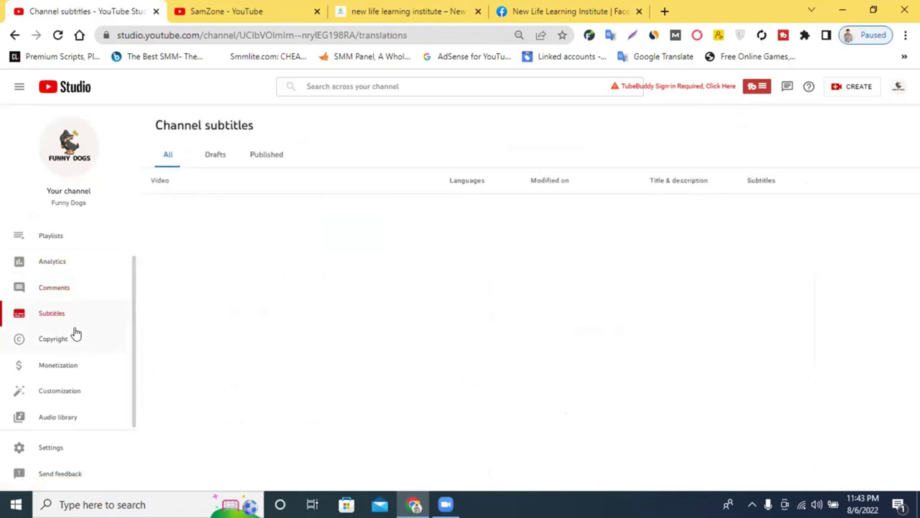
{"action": "left_click", "coordinate": [49, 337]}
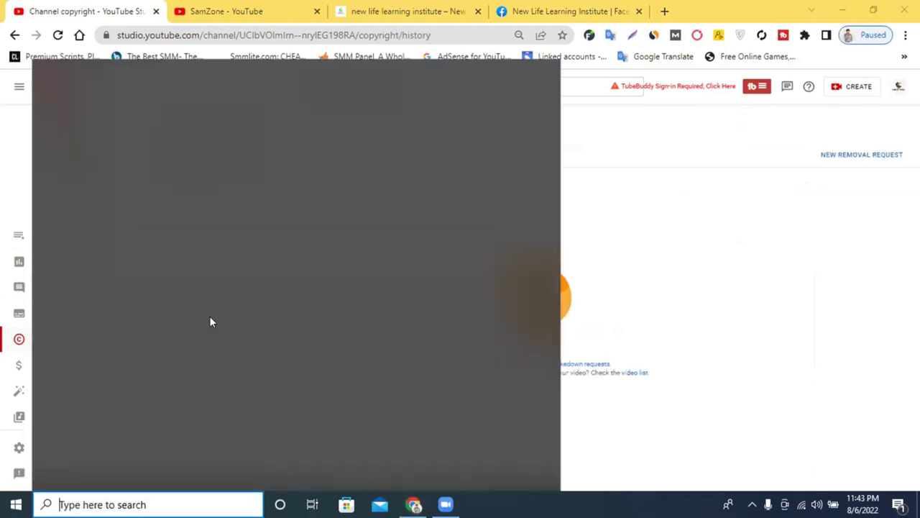
{"action": "left_click", "coordinate": [718, 280]}
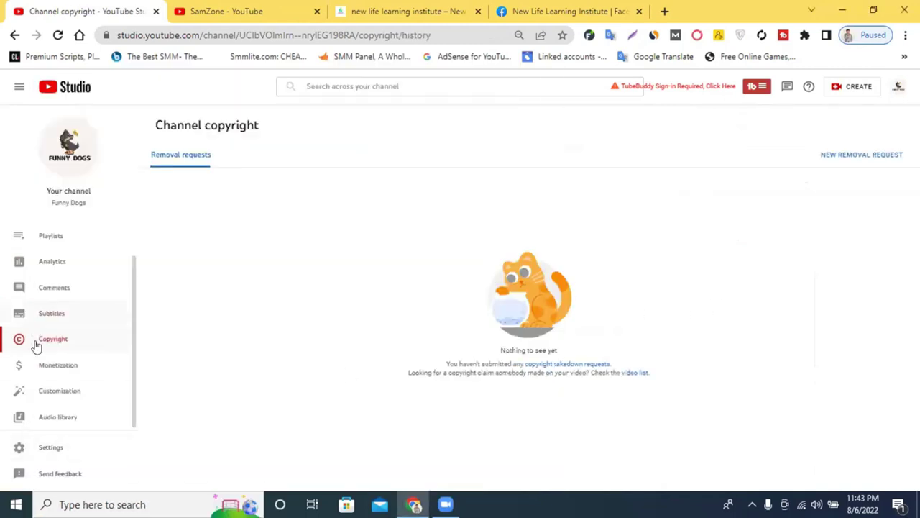
{"action": "left_click", "coordinate": [54, 370]}
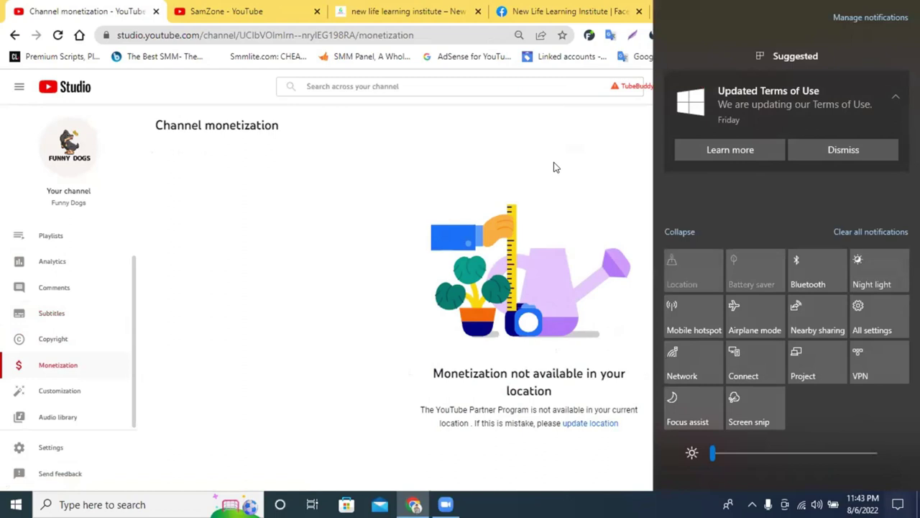
{"action": "key", "text": "Escape"}
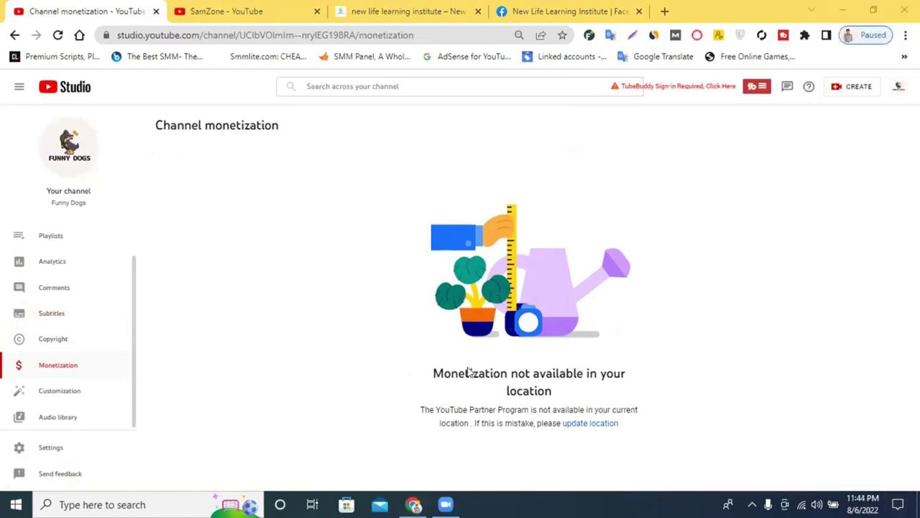
Set the country of residence to United States and save, revealing the 0/1,000 subscribers requirement
{"action": "left_click", "coordinate": [590, 426]}
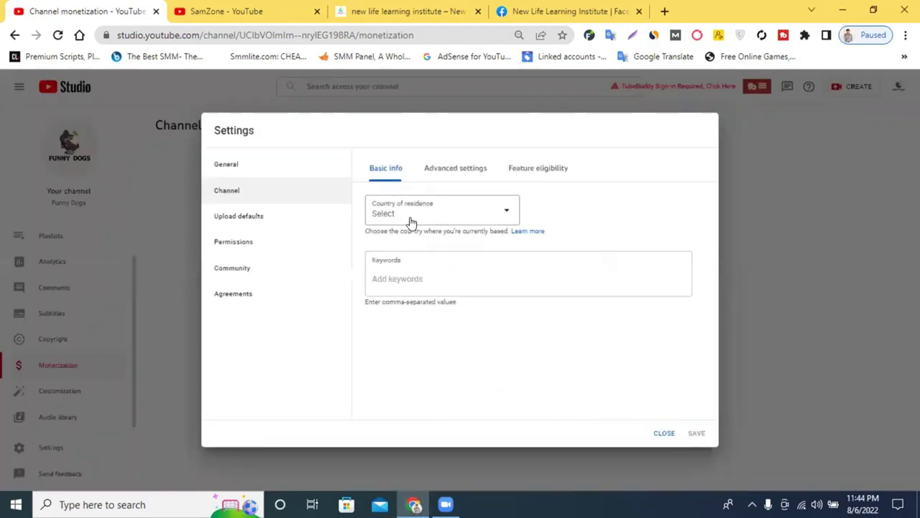
{"action": "left_click", "coordinate": [410, 220]}
{"action": "scroll", "coordinate": [401, 305], "scroll_direction": "down", "scroll_amount": 5}
{"action": "scroll", "coordinate": [403, 318], "scroll_direction": "up", "scroll_amount": 1}
{"action": "scroll", "coordinate": [417, 288], "scroll_direction": "down", "scroll_amount": 10}
{"action": "scroll", "coordinate": [417, 294], "scroll_direction": "down", "scroll_amount": 8}
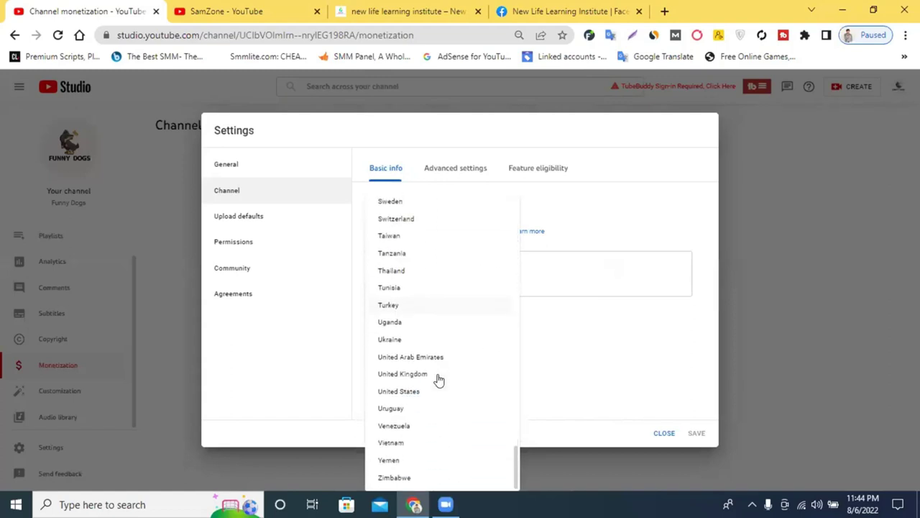
{"action": "left_click", "coordinate": [435, 391]}
{"action": "left_click", "coordinate": [694, 435]}
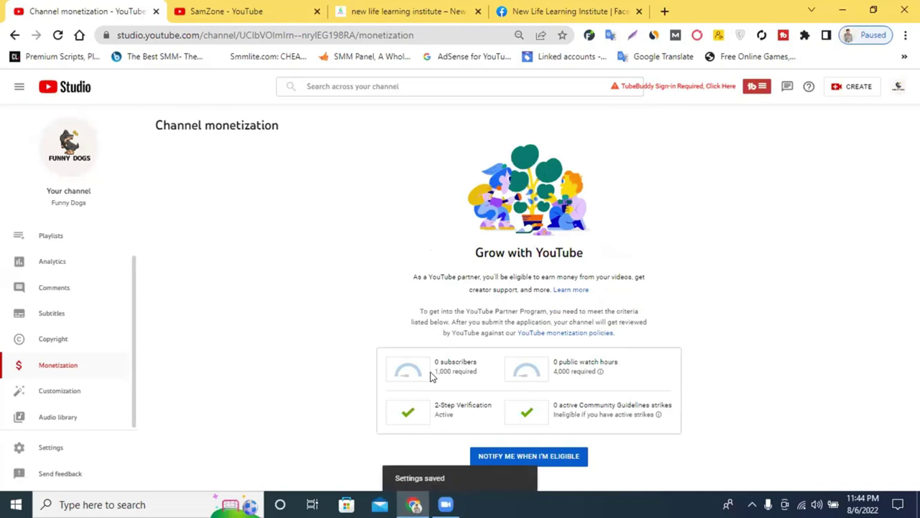
{"action": "left_click_drag", "start_coordinate": [433, 363], "coordinate": [470, 377]}
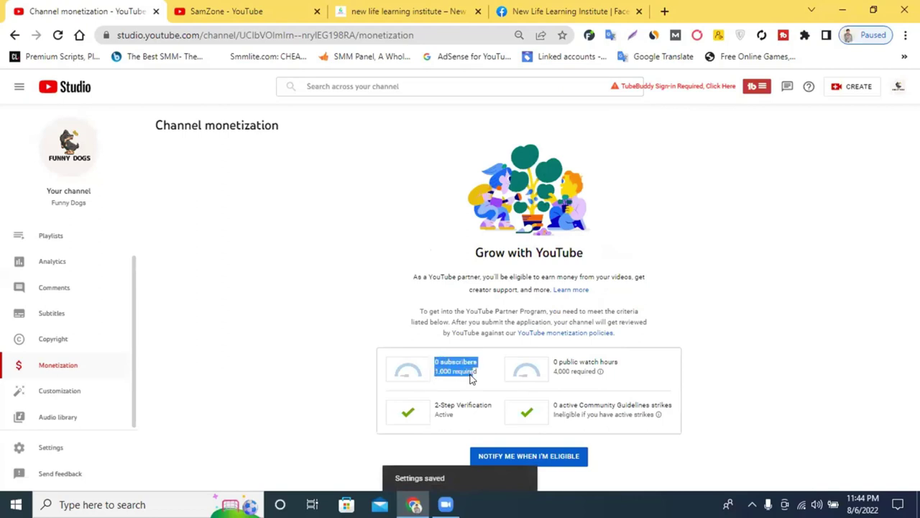
Highlight the watch-hours, policy and 1,000-subscriber monetization requirements to review them
{"action": "left_click_drag", "start_coordinate": [552, 360], "coordinate": [616, 382]}
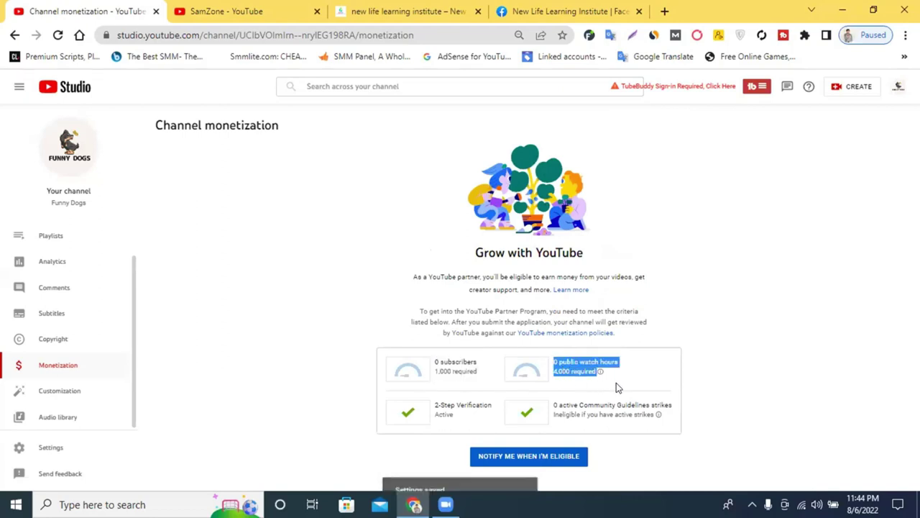
{"action": "left_click", "coordinate": [721, 358]}
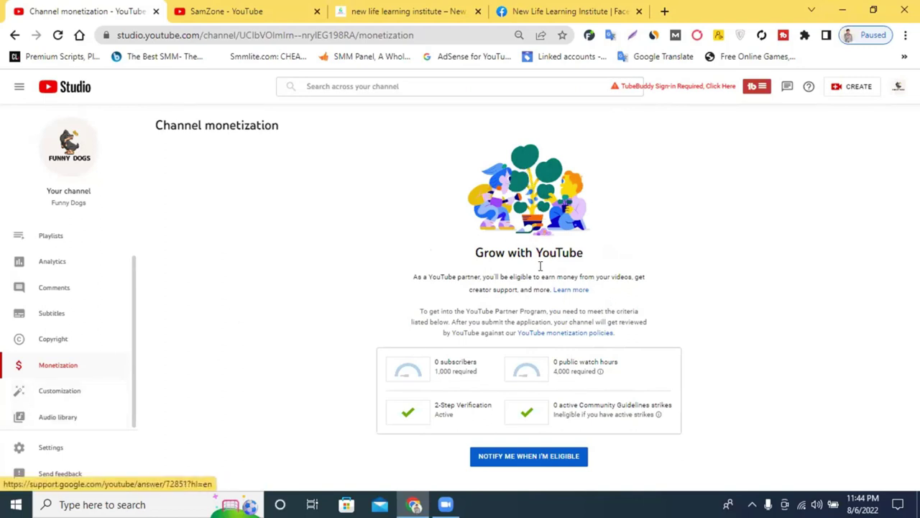
{"action": "left_click_drag", "start_coordinate": [415, 350], "coordinate": [685, 343]}
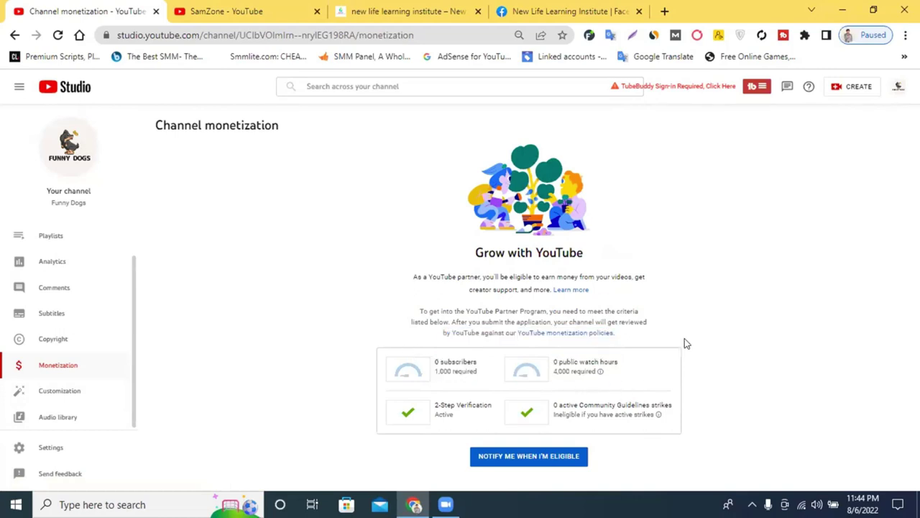
{"action": "triple_click", "coordinate": [447, 372]}
{"action": "left_click_drag", "start_coordinate": [447, 372], "coordinate": [554, 408]}
Go to the channel Customization page, then on to the Audio library
{"action": "left_click_drag", "start_coordinate": [6, 364], "coordinate": [65, 391]}
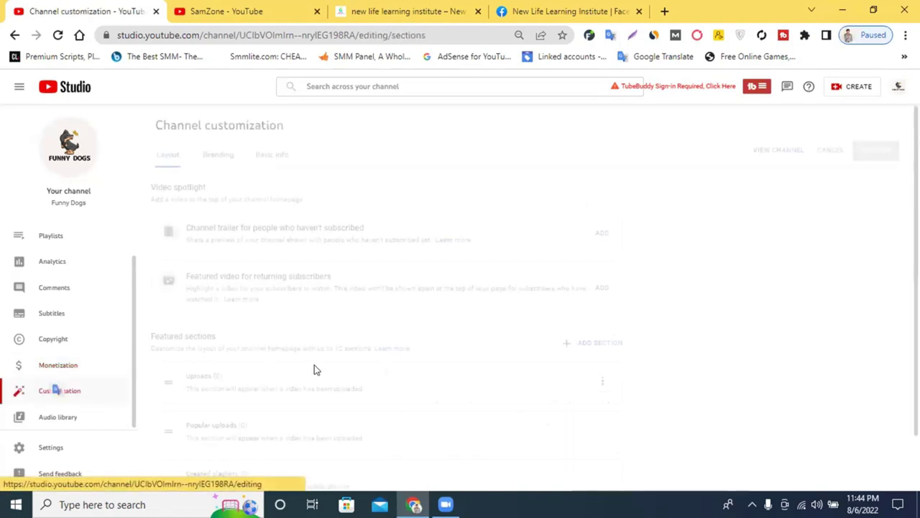
{"action": "scroll", "coordinate": [226, 244], "scroll_direction": "down", "scroll_amount": 1}
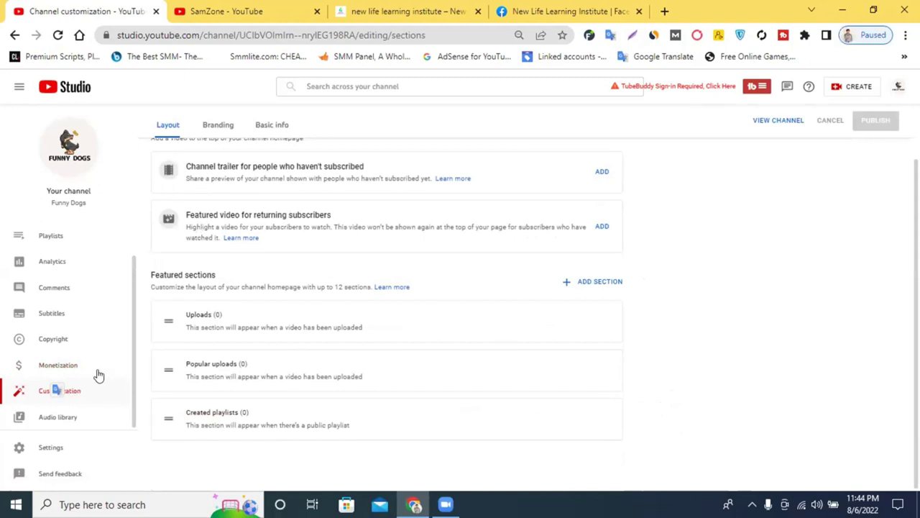
{"action": "left_click", "coordinate": [70, 421]}
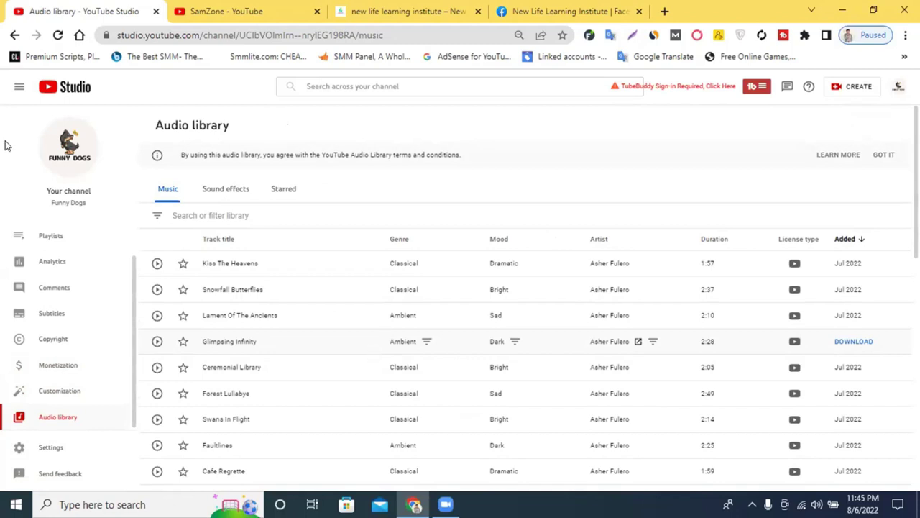
Filter the Audio library by 'sed'
{"action": "scroll", "coordinate": [250, 313], "scroll_direction": "down", "scroll_amount": 3}
{"action": "scroll", "coordinate": [250, 313], "scroll_direction": "down", "scroll_amount": 5}
{"action": "scroll", "coordinate": [250, 312], "scroll_direction": "up", "scroll_amount": 8}
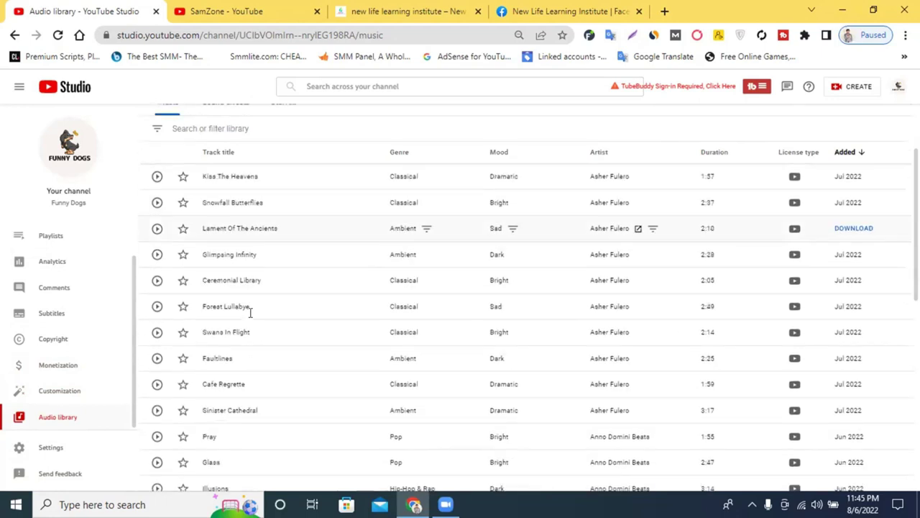
{"action": "left_click", "coordinate": [218, 212]}
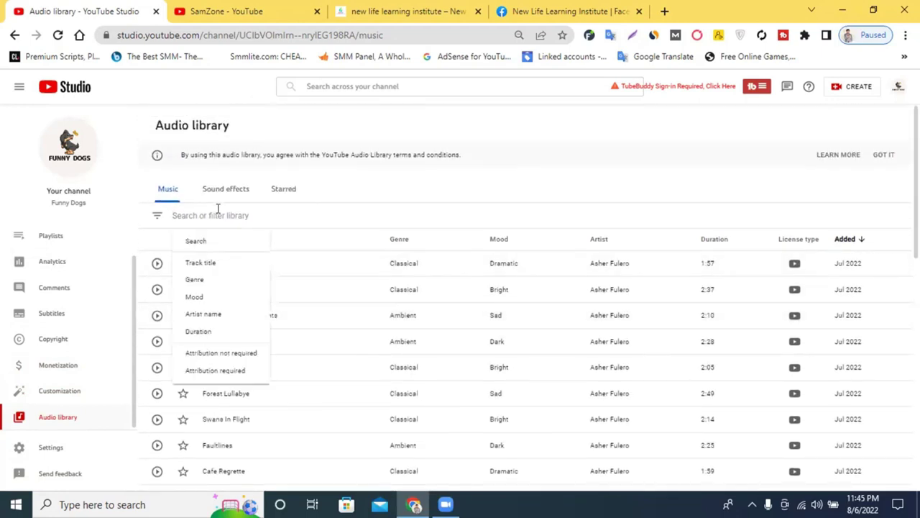
{"action": "type", "text": "sed"}
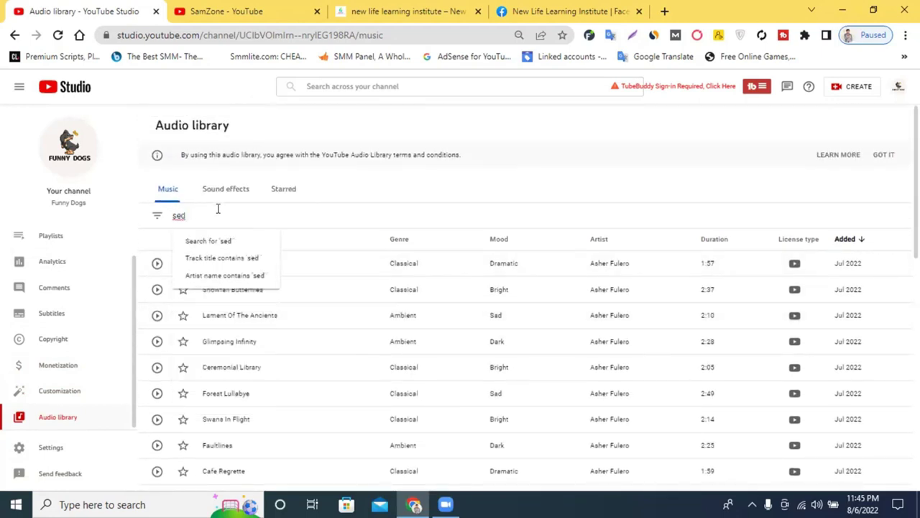
{"action": "key", "text": "Return"}
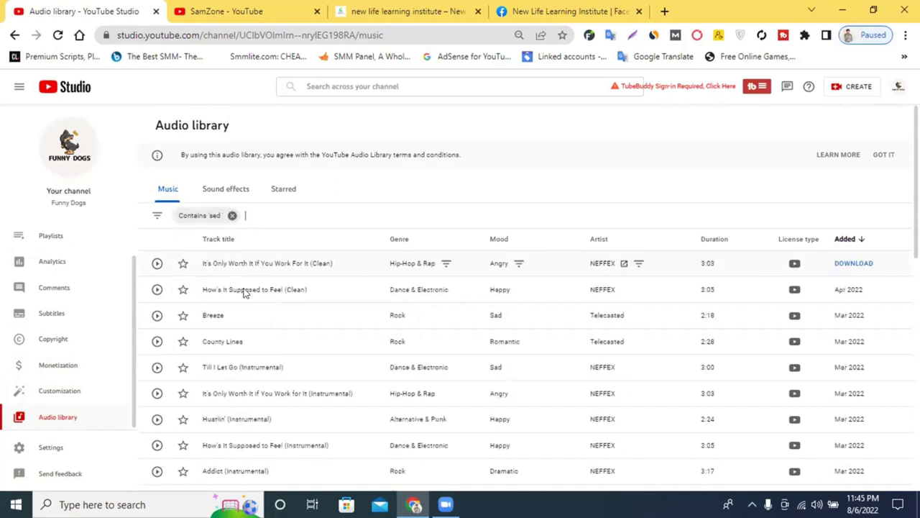
Play and pause the first result, It's Only Worth It If You Work For It (Clean), and browse the list
{"action": "left_click", "coordinate": [156, 264]}
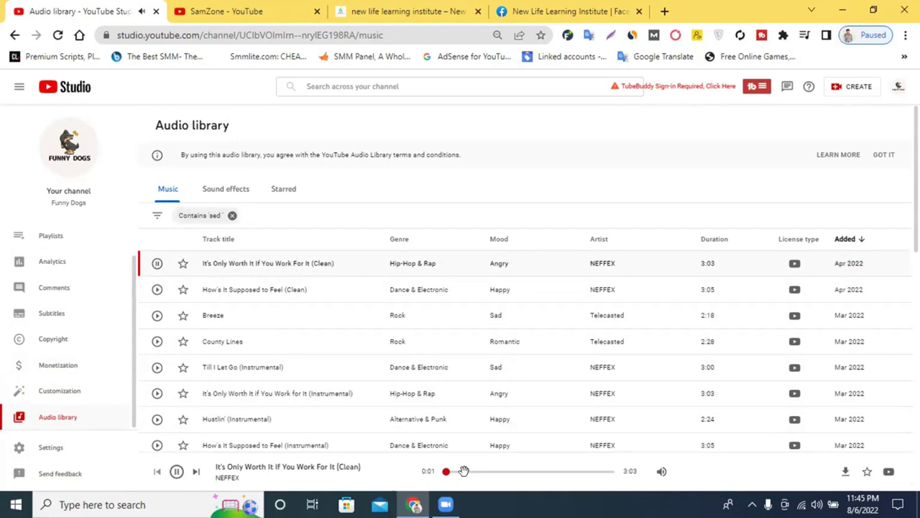
{"action": "left_click", "coordinate": [156, 263]}
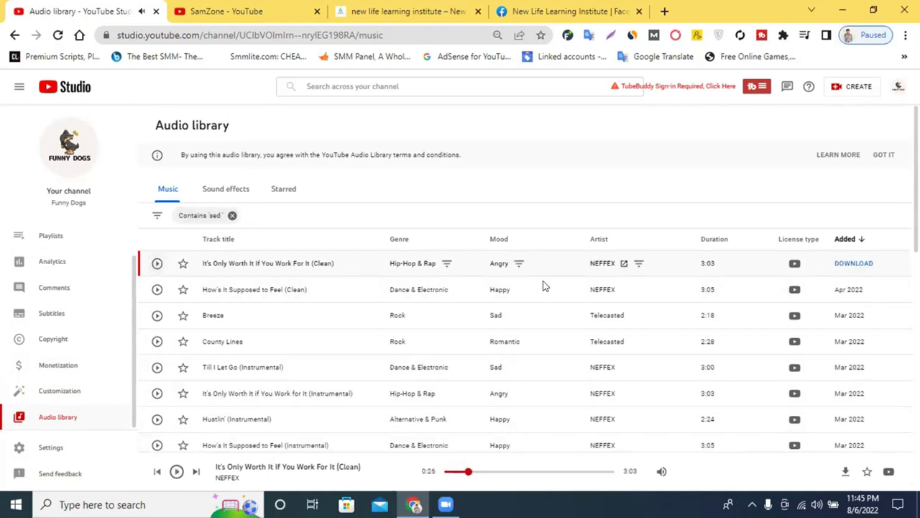
{"action": "scroll", "coordinate": [540, 351], "scroll_direction": "down", "scroll_amount": 8}
{"action": "scroll", "coordinate": [541, 350], "scroll_direction": "up", "scroll_amount": 5}
{"action": "scroll", "coordinate": [838, 298], "scroll_direction": "up", "scroll_amount": 5}
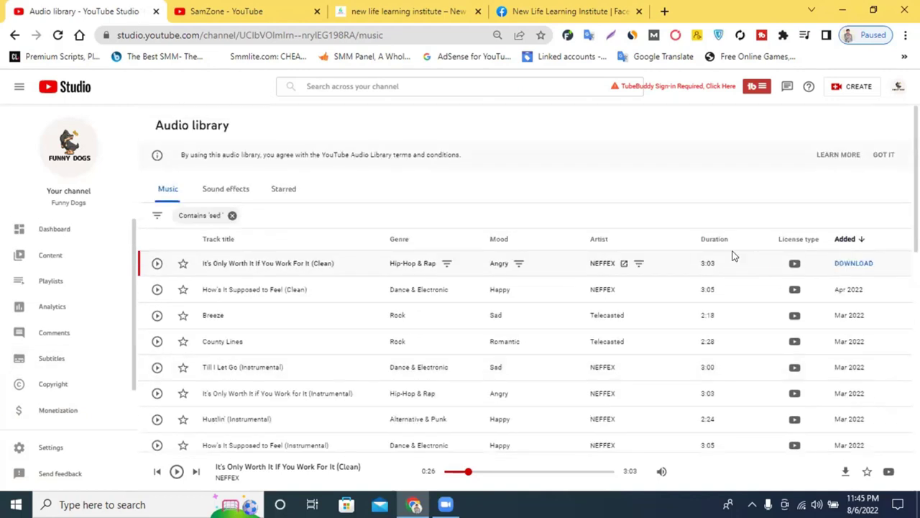
{"action": "scroll", "coordinate": [791, 224], "scroll_direction": "down", "scroll_amount": 1}
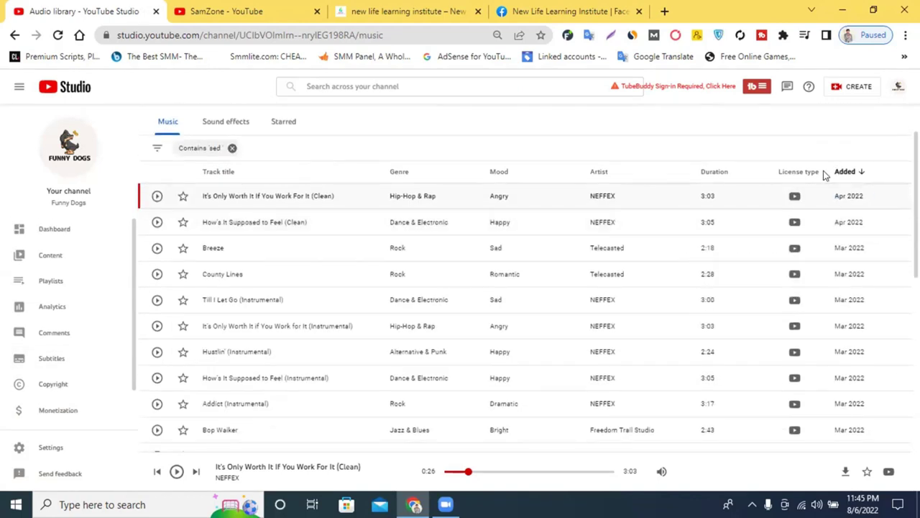
{"action": "scroll", "coordinate": [834, 201], "scroll_direction": "up", "scroll_amount": 1}
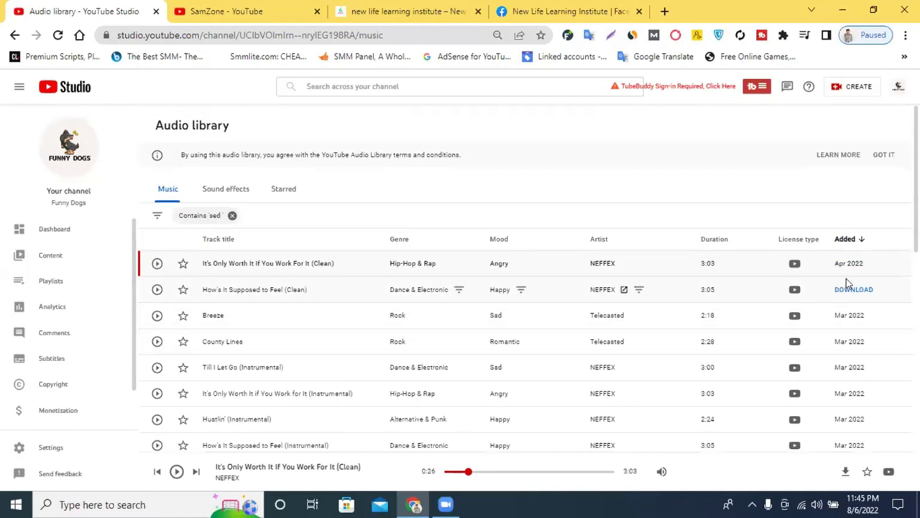
{"action": "scroll", "coordinate": [625, 291], "scroll_direction": "down", "scroll_amount": 3}
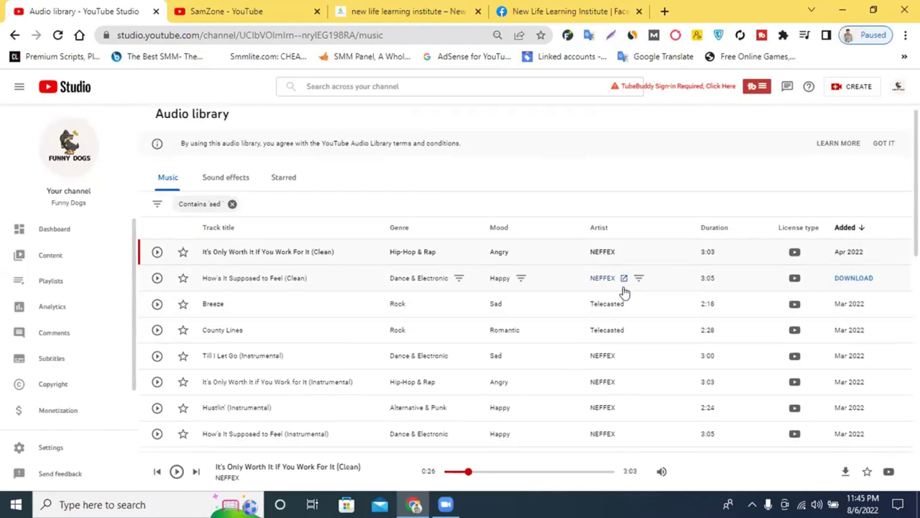
{"action": "scroll", "coordinate": [49, 293], "scroll_direction": "down", "scroll_amount": 1}
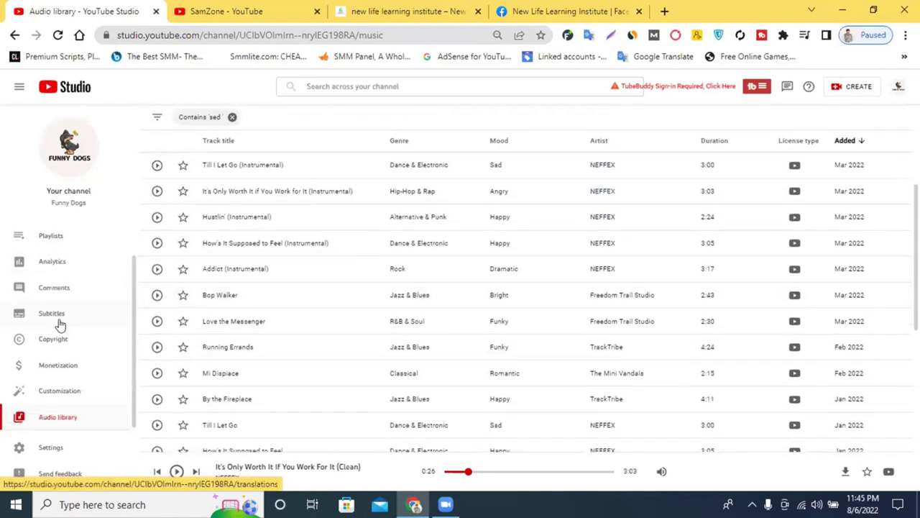
In Settings keep US Dollar as currency, then select the empty Keywords field under Channel Basic info
{"action": "left_click", "coordinate": [51, 447]}
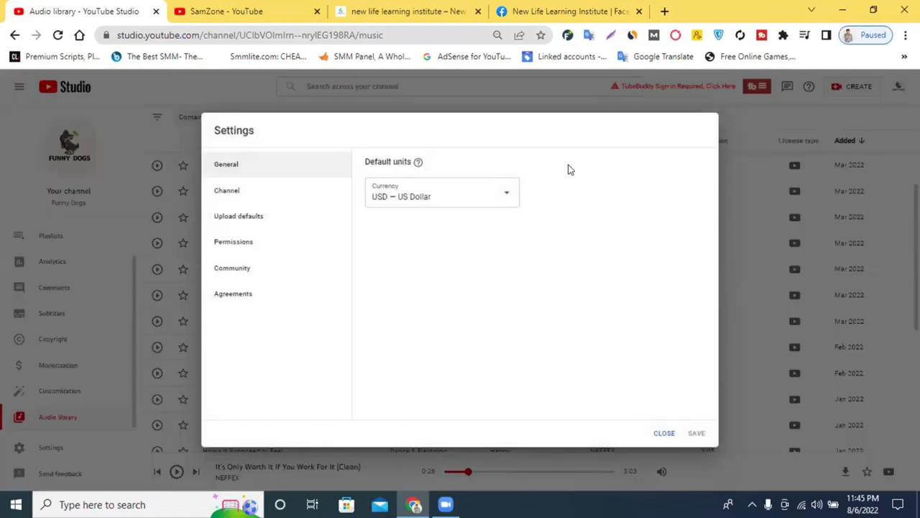
{"action": "left_click", "coordinate": [438, 203]}
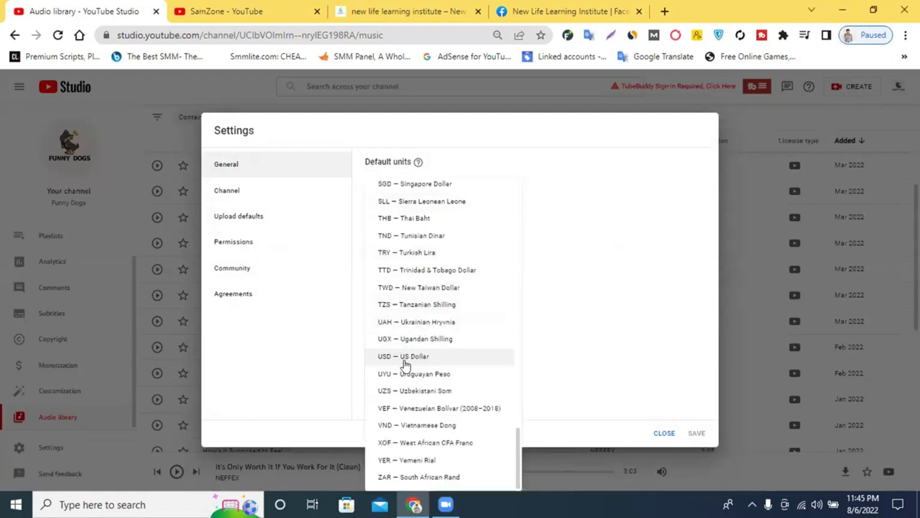
{"action": "left_click", "coordinate": [421, 362]}
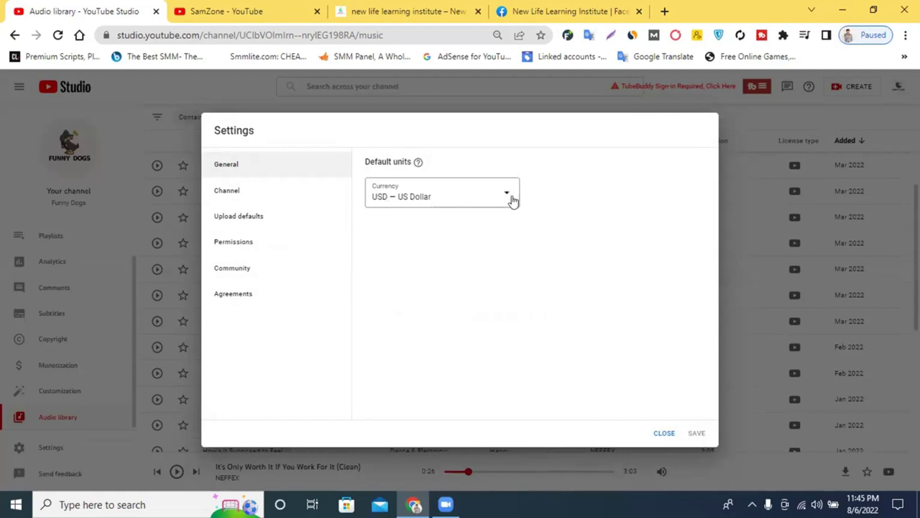
{"action": "left_click", "coordinate": [244, 196]}
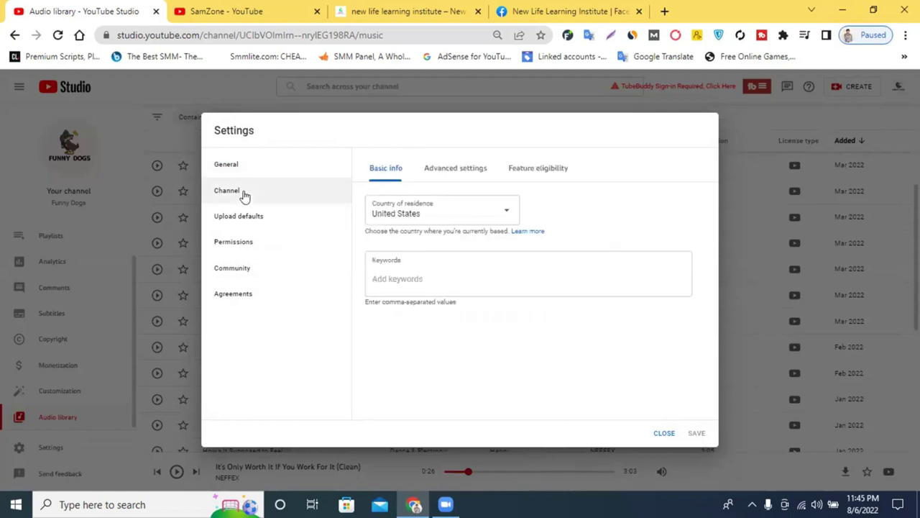
{"action": "left_click", "coordinate": [406, 279]}
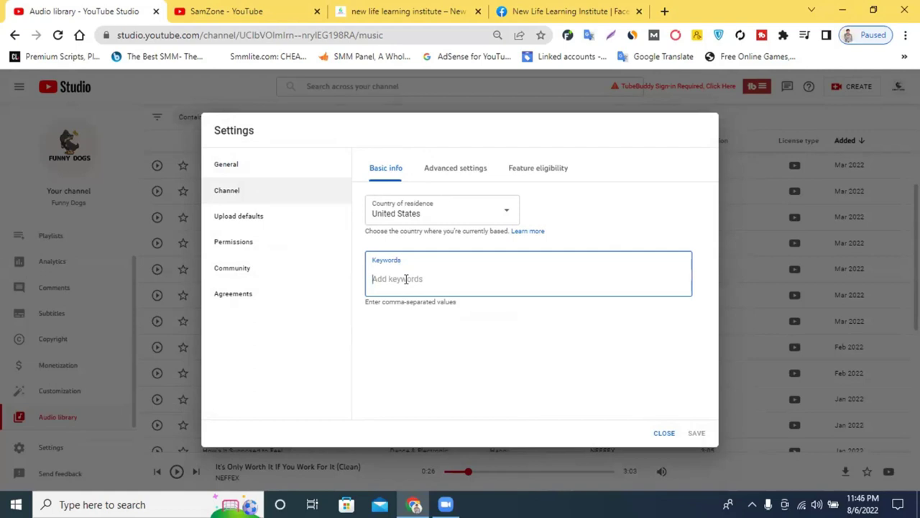
Open SamZone's newest TWS upload from the channel home and pause its pre-roll ad
{"action": "left_click", "coordinate": [252, 8]}
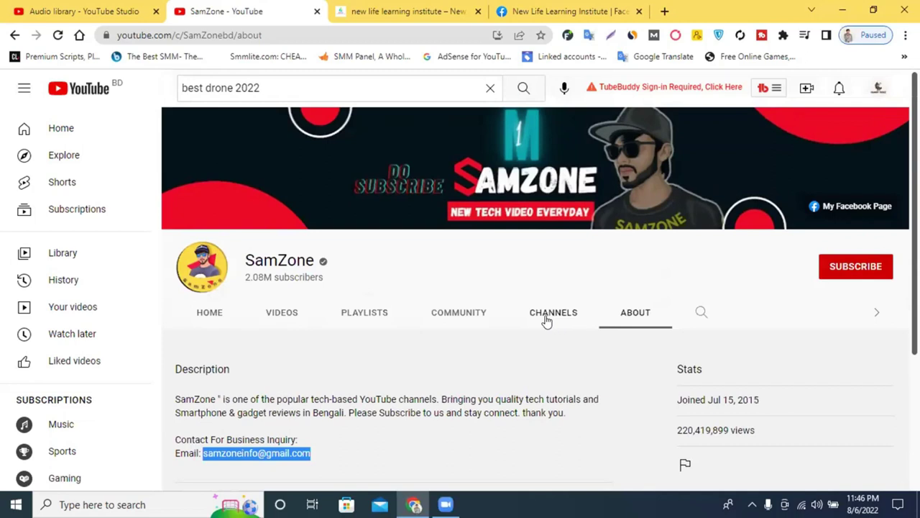
{"action": "scroll", "coordinate": [547, 322], "scroll_direction": "down", "scroll_amount": 1}
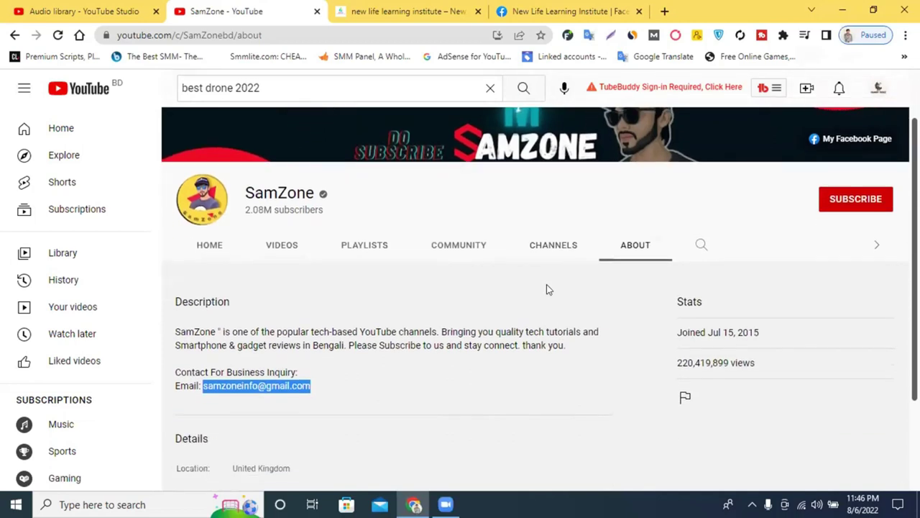
{"action": "left_click", "coordinate": [217, 249]}
{"action": "scroll", "coordinate": [523, 246], "scroll_direction": "down", "scroll_amount": 2}
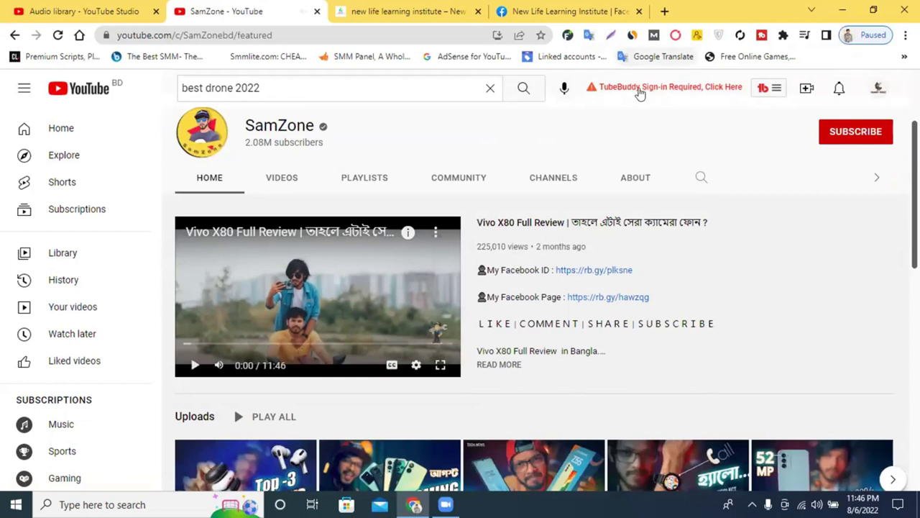
{"action": "scroll", "coordinate": [651, 156], "scroll_direction": "down", "scroll_amount": 4}
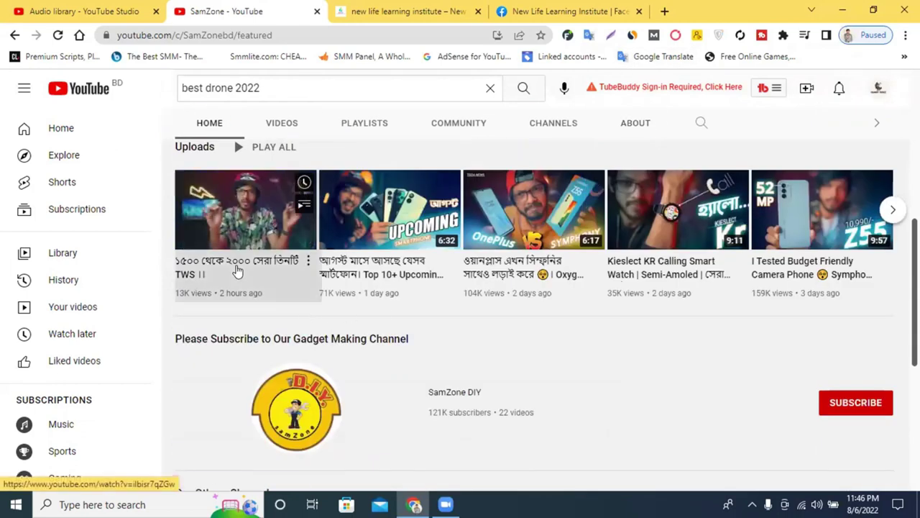
{"action": "left_click", "coordinate": [232, 240]}
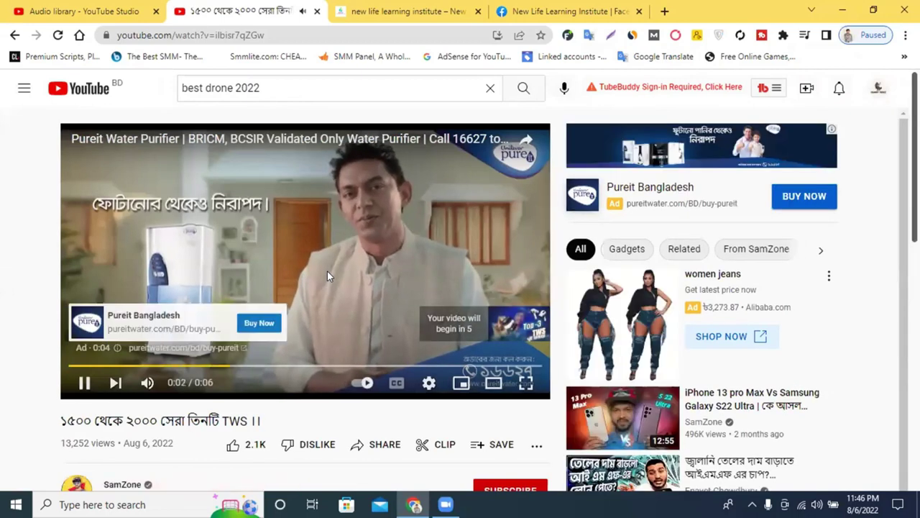
{"action": "left_click", "coordinate": [327, 271]}
{"action": "scroll", "coordinate": [708, 281], "scroll_direction": "down", "scroll_amount": 5}
{"action": "scroll", "coordinate": [654, 281], "scroll_direction": "up", "scroll_amount": 5}
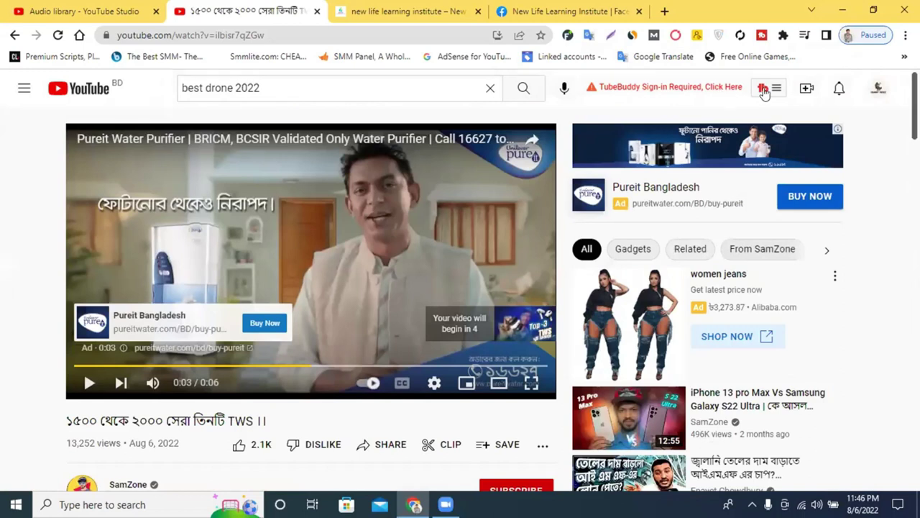
Abandon the TubeBuddy sign-in with YouTube, return to the TWS video, and bring up Chrome's main menu
{"action": "left_click", "coordinate": [665, 94]}
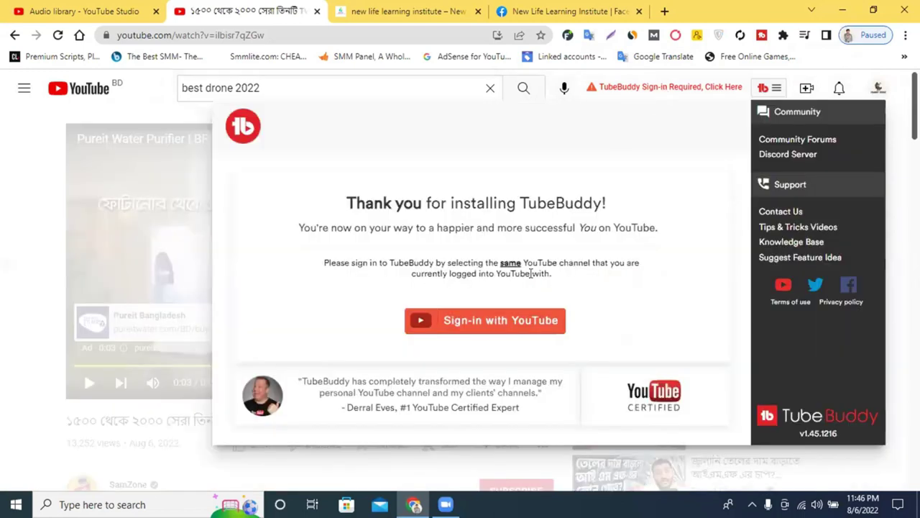
{"action": "left_click", "coordinate": [484, 322]}
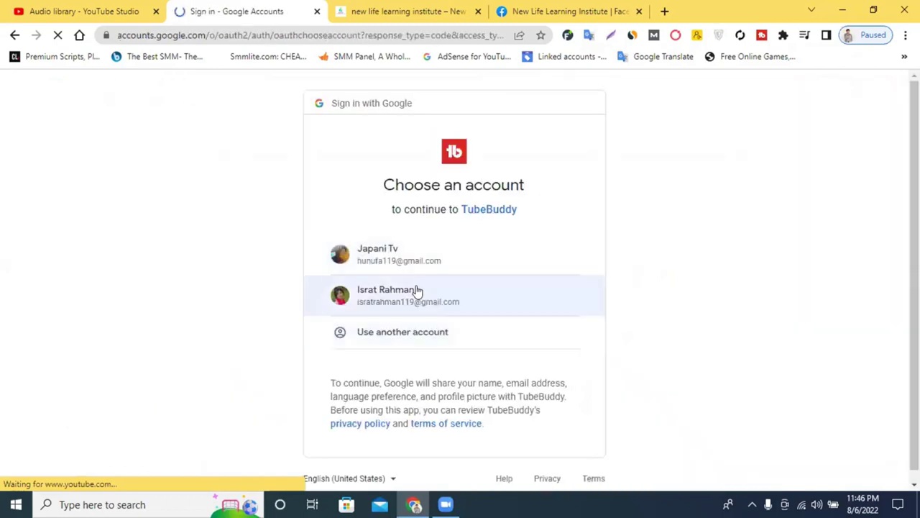
{"action": "left_click", "coordinate": [15, 36]}
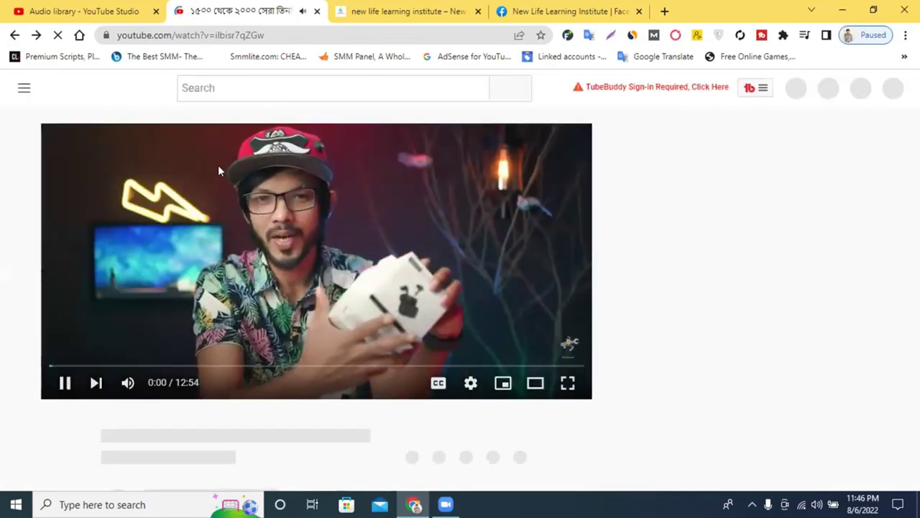
{"action": "left_click", "coordinate": [81, 10]}
{"action": "key", "text": "ctrl+Tab"}
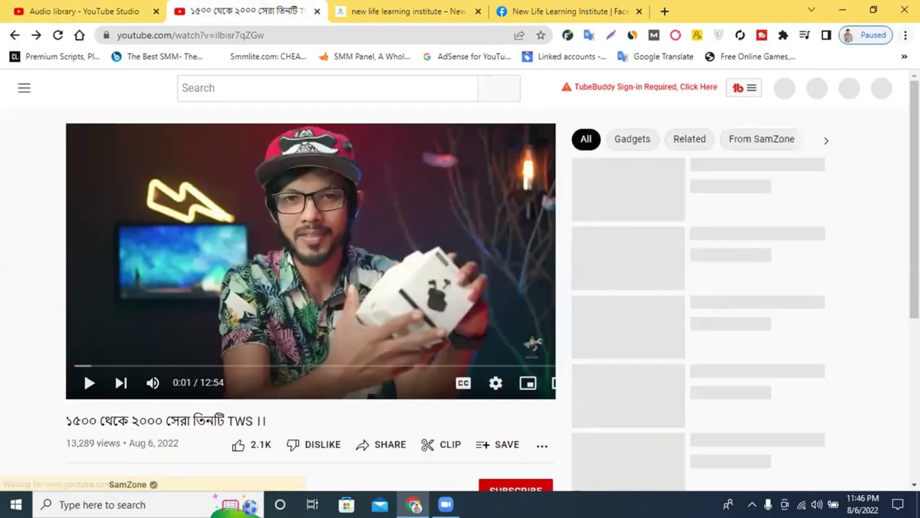
{"action": "left_click", "coordinate": [905, 34]}
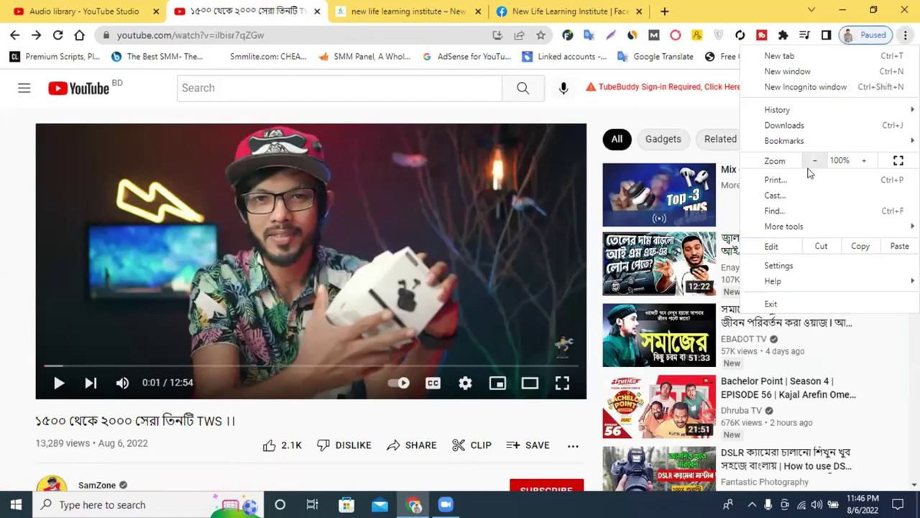
Open Chrome's Extensions page via More tools and view the installed extensions
{"action": "mouse_move", "coordinate": [794, 233]}
{"action": "left_click", "coordinate": [621, 294]}
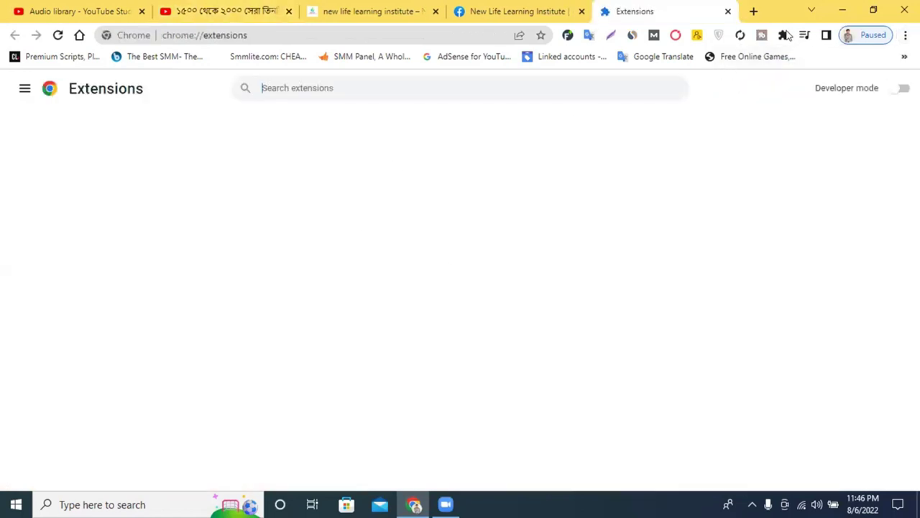
{"action": "left_click", "coordinate": [781, 36]}
{"action": "scroll", "coordinate": [690, 223], "scroll_direction": "down", "scroll_amount": 1}
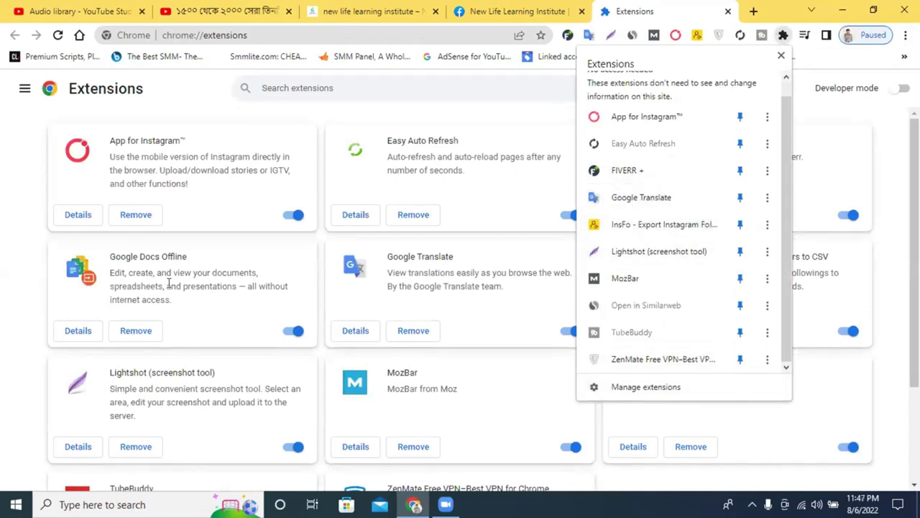
Open the Chrome Web Store from the side menu, then close both the Extensions and Web Store tabs
{"action": "left_click", "coordinate": [24, 88]}
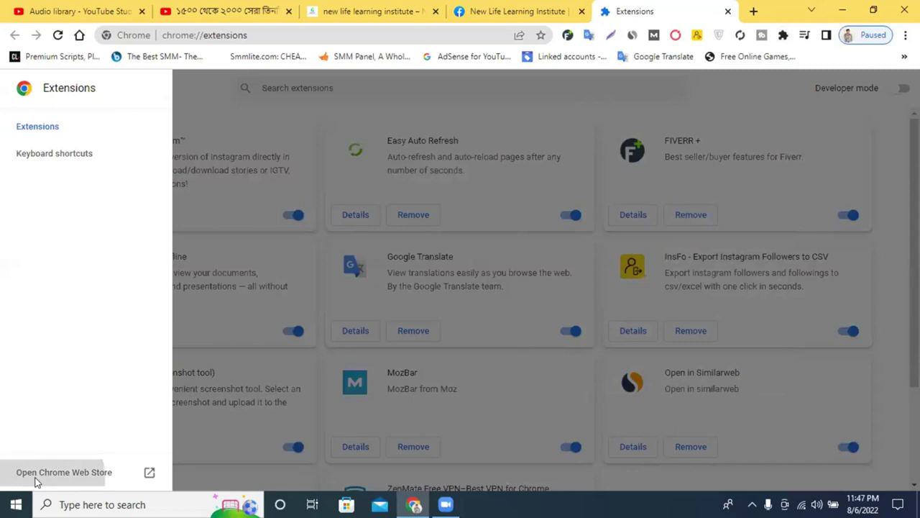
{"action": "left_click", "coordinate": [35, 473]}
{"action": "left_click", "coordinate": [606, 10]}
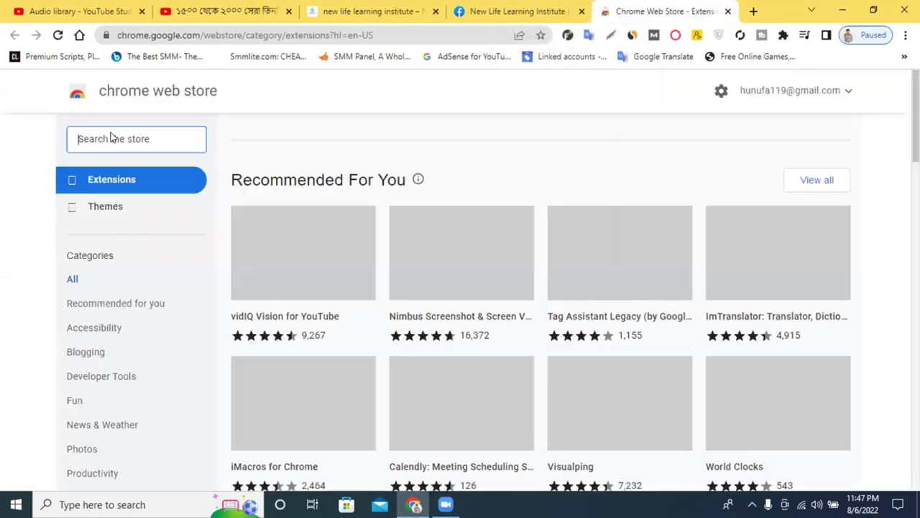
{"action": "left_click", "coordinate": [115, 137]}
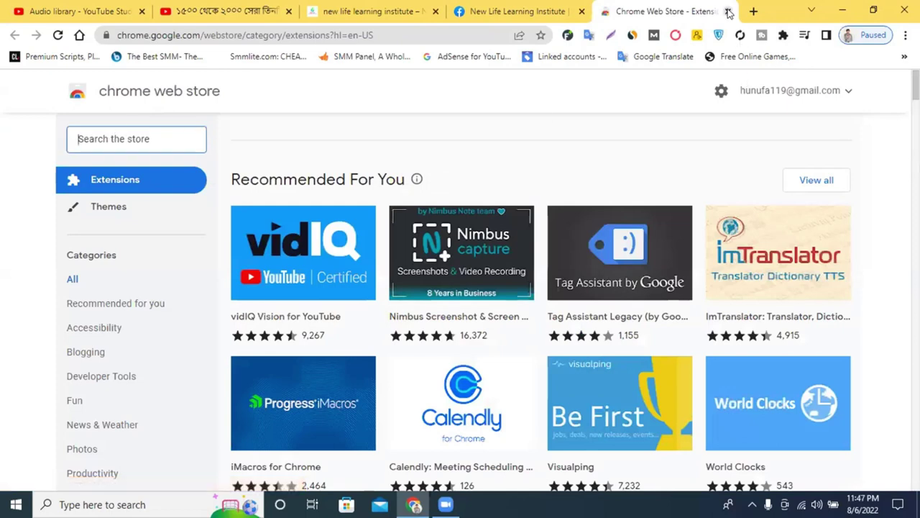
{"action": "left_click", "coordinate": [728, 11]}
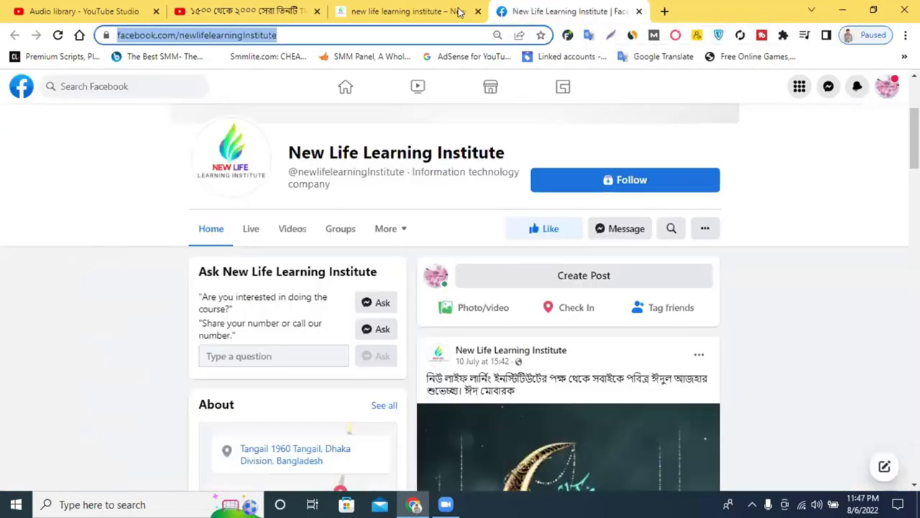
Close the Facebook tab, check the YouTube Studio settings tab, and open a new browser tab
{"action": "left_click", "coordinate": [639, 11]}
{"action": "left_click", "coordinate": [227, 7]}
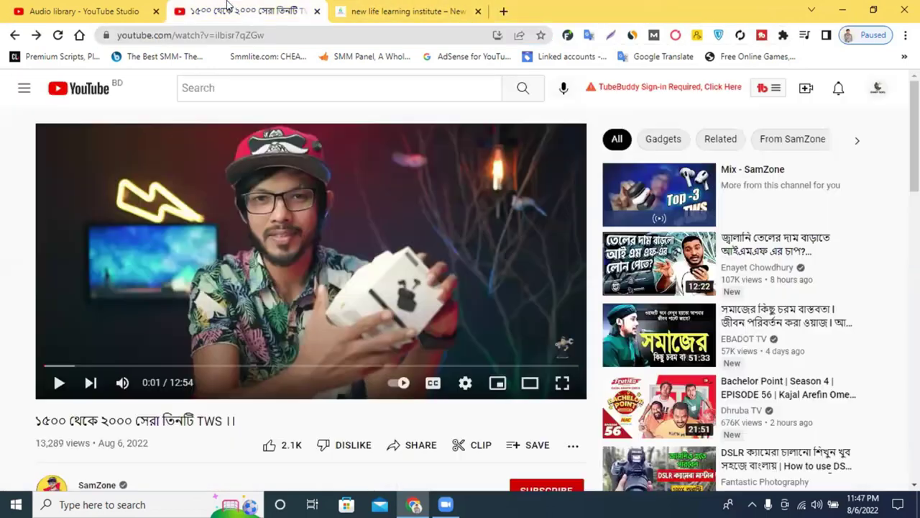
{"action": "left_click", "coordinate": [131, 6]}
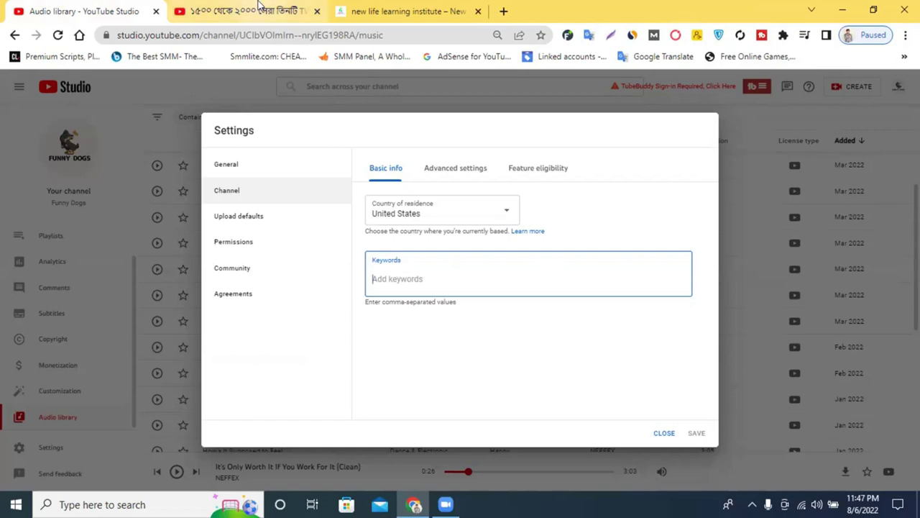
{"action": "left_click", "coordinate": [504, 11]}
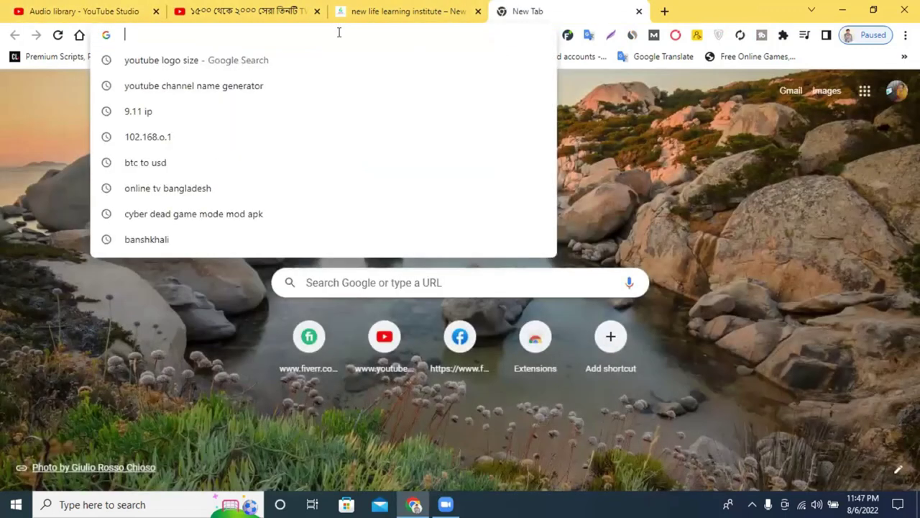
Search Google for 'youtube keyword research tools' and open the keywordtool.io YouTube keyword finder
{"action": "type", "text": "youtube"}
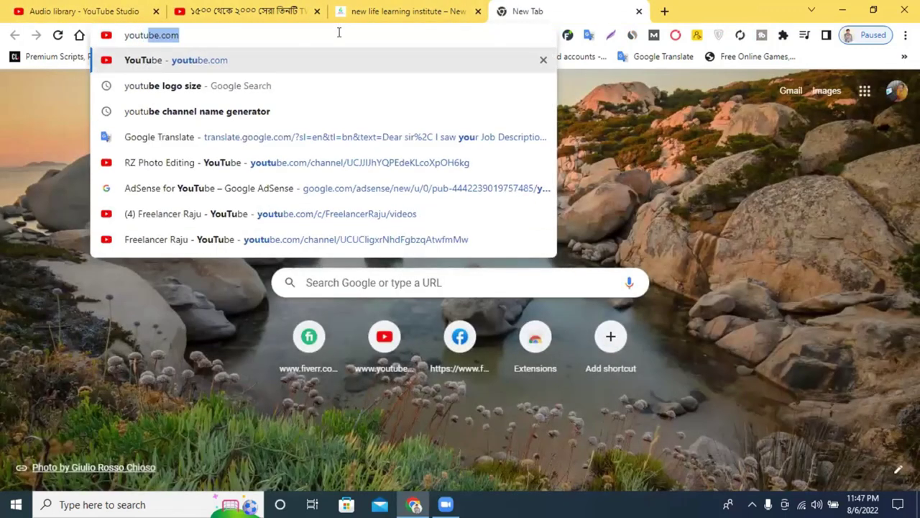
{"action": "type", "text": " key"}
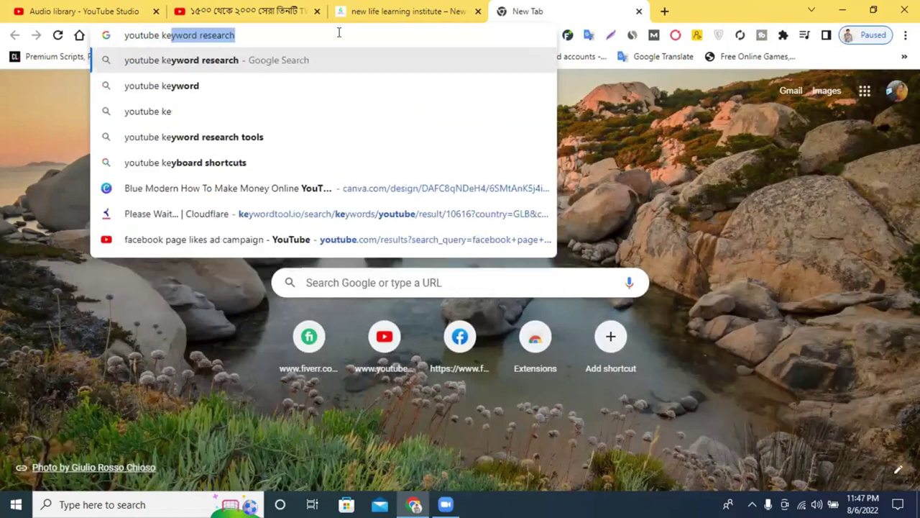
{"action": "left_click", "coordinate": [263, 136]}
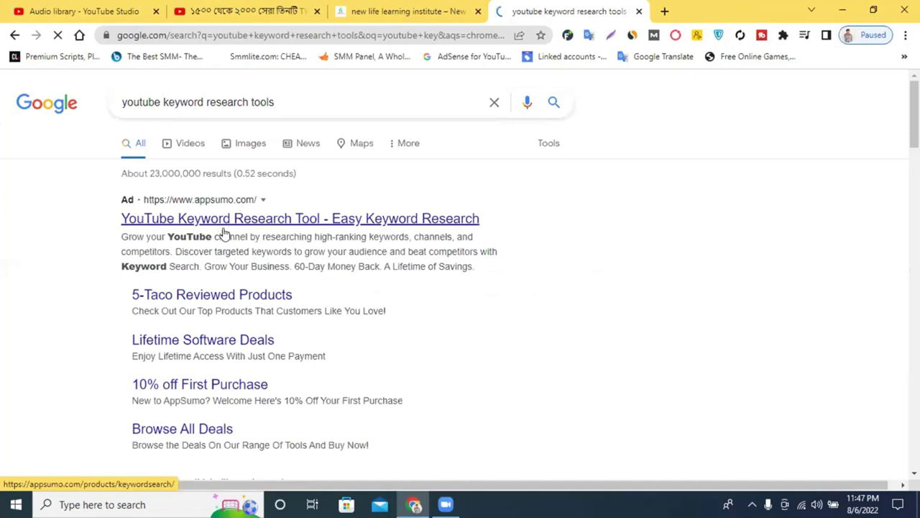
{"action": "scroll", "coordinate": [287, 232], "scroll_direction": "down", "scroll_amount": 3}
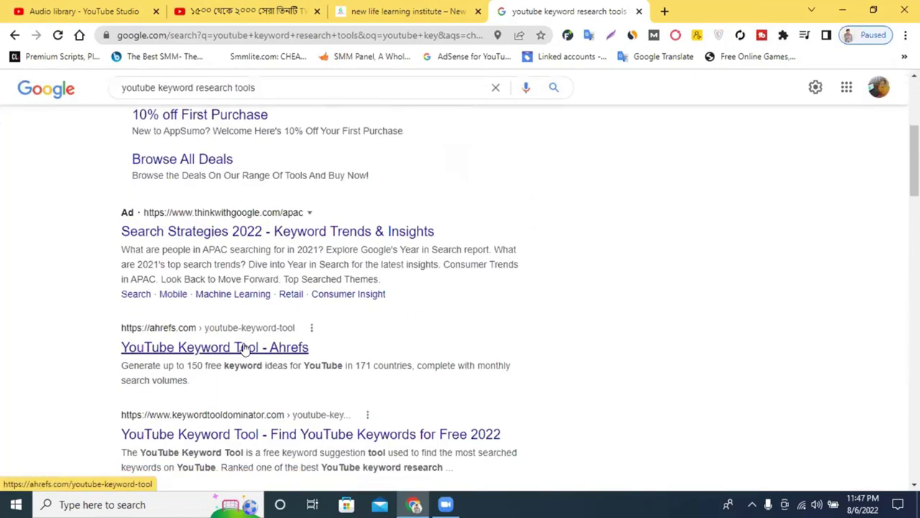
{"action": "scroll", "coordinate": [240, 347], "scroll_direction": "down", "scroll_amount": 2}
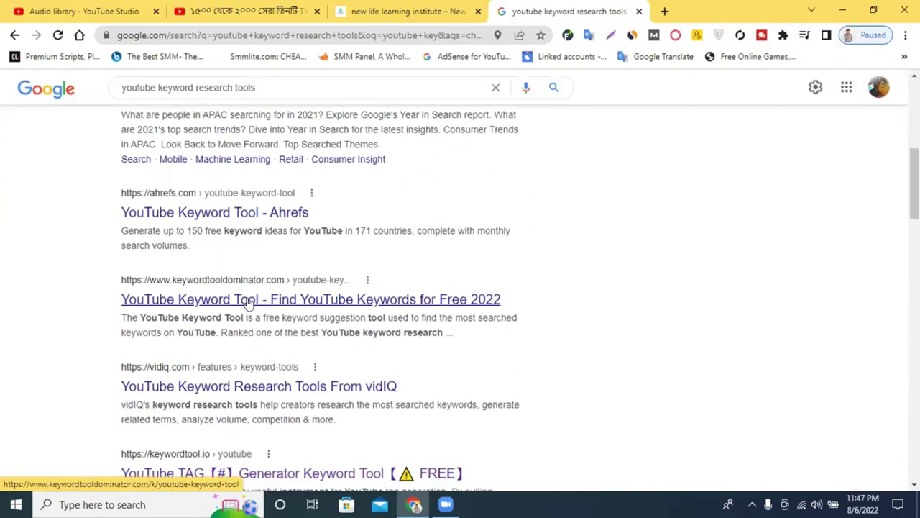
{"action": "scroll", "coordinate": [248, 302], "scroll_direction": "down", "scroll_amount": 1}
{"action": "left_click", "coordinate": [194, 405]}
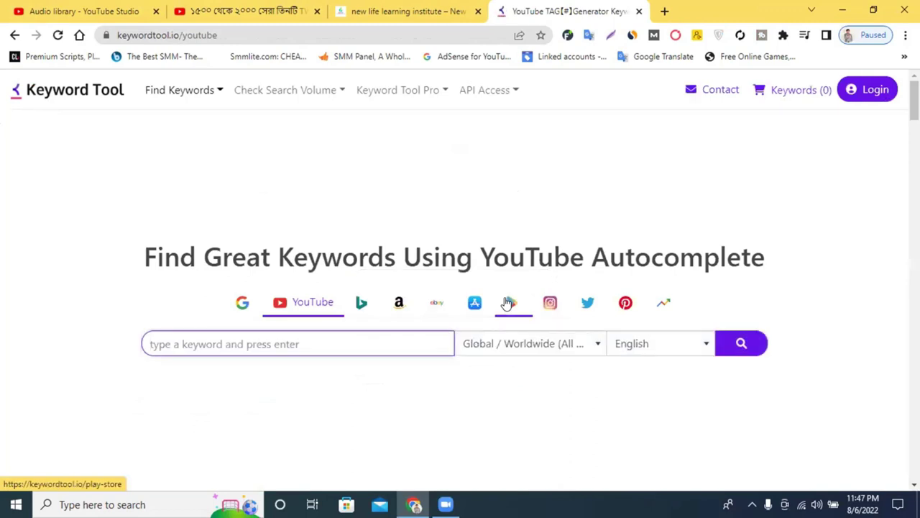
{"action": "scroll", "coordinate": [523, 302], "scroll_direction": "down", "scroll_amount": 1}
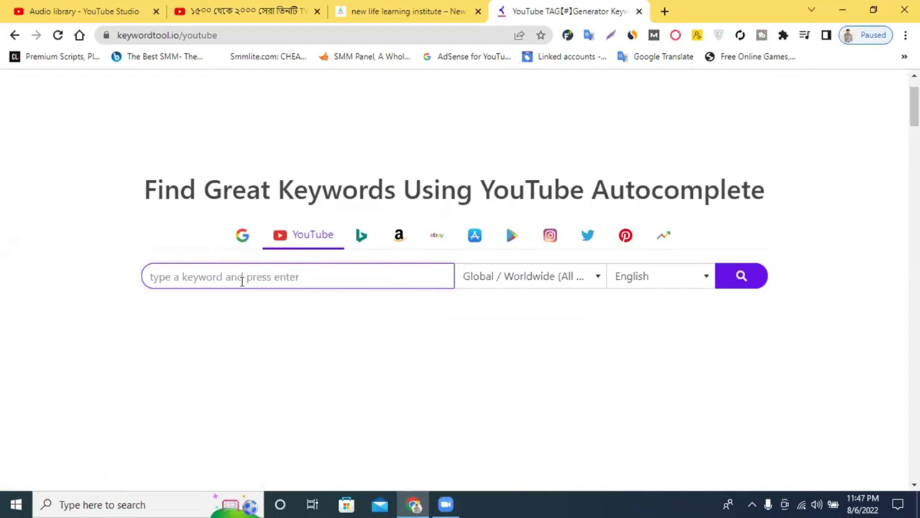
Search Keyword Tool's YouTube finder for 'dog' (733 suggestions) and copy the top keyword 'dog'
{"action": "type", "text": "dog"}
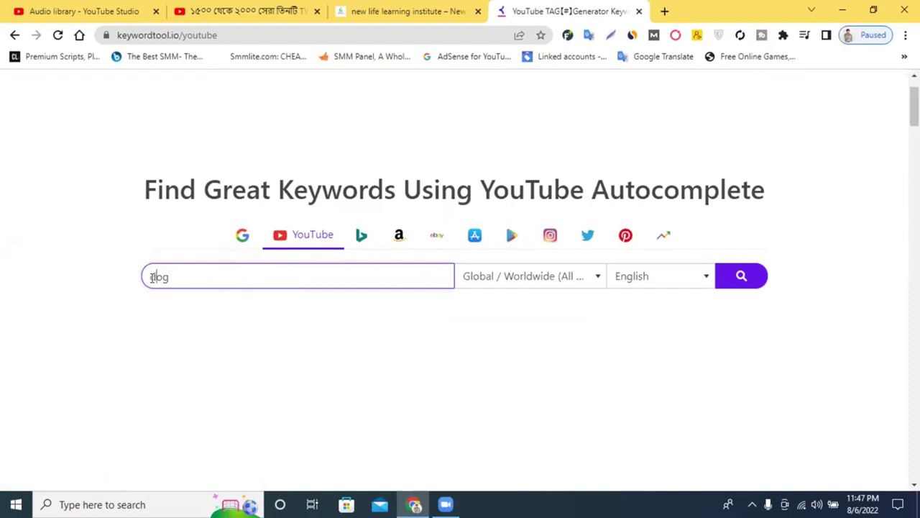
{"action": "left_click", "coordinate": [743, 276]}
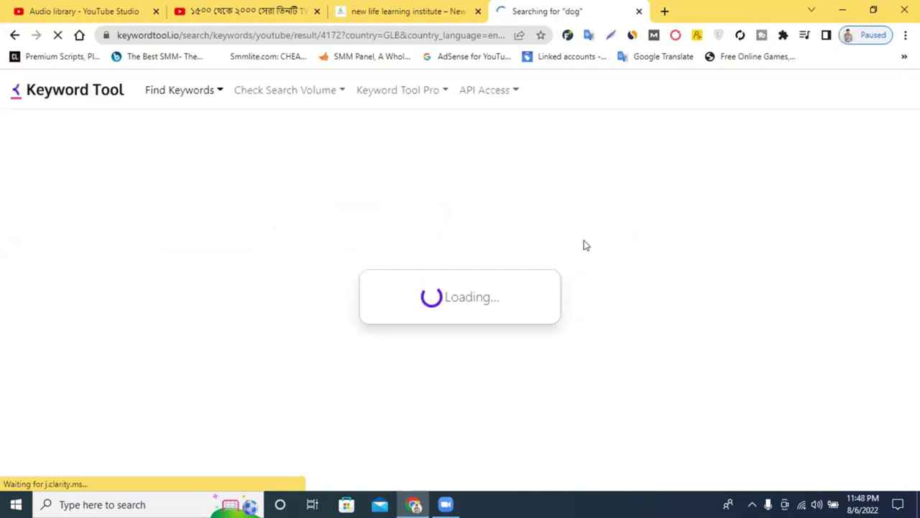
{"action": "scroll", "coordinate": [543, 238], "scroll_direction": "down", "scroll_amount": 3}
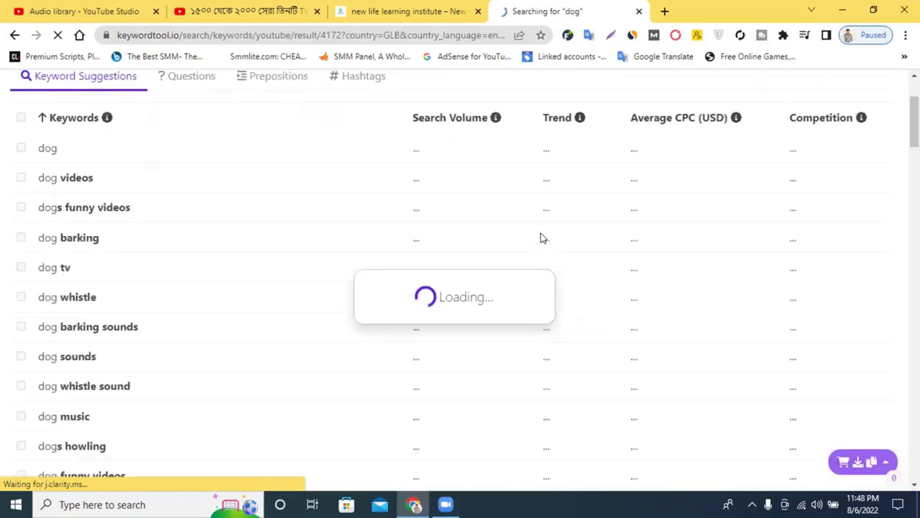
{"action": "scroll", "coordinate": [47, 195], "scroll_direction": "up", "scroll_amount": 1}
{"action": "left_click_drag", "start_coordinate": [61, 217], "coordinate": [31, 214]}
{"action": "scroll", "coordinate": [119, 280], "scroll_direction": "down", "scroll_amount": 3}
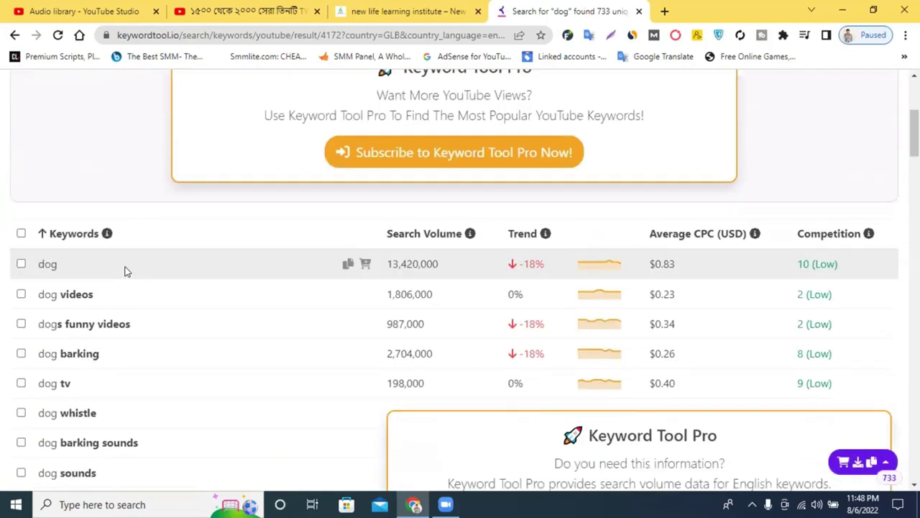
{"action": "scroll", "coordinate": [125, 267], "scroll_direction": "down", "scroll_amount": 1}
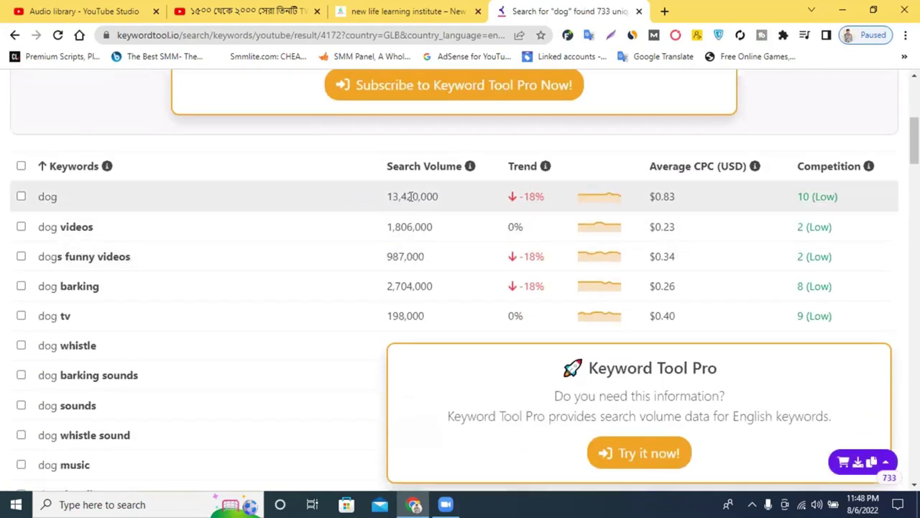
{"action": "double_click", "coordinate": [411, 196]}
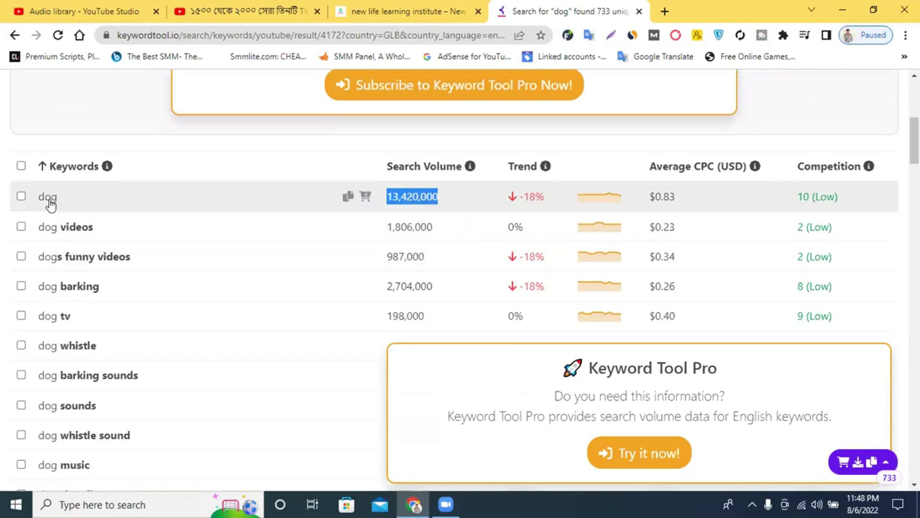
{"action": "left_click_drag", "start_coordinate": [59, 198], "coordinate": [37, 206]}
{"action": "key", "text": "ctrl+c"}
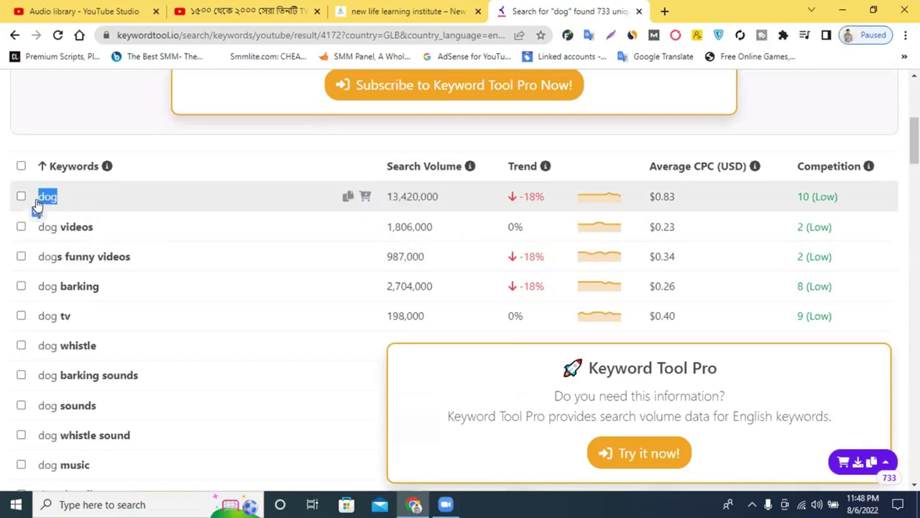
Paste 'dog' and 'dog videos' from Keyword Tool into the channel's Keywords field
{"action": "left_click", "coordinate": [86, 11]}
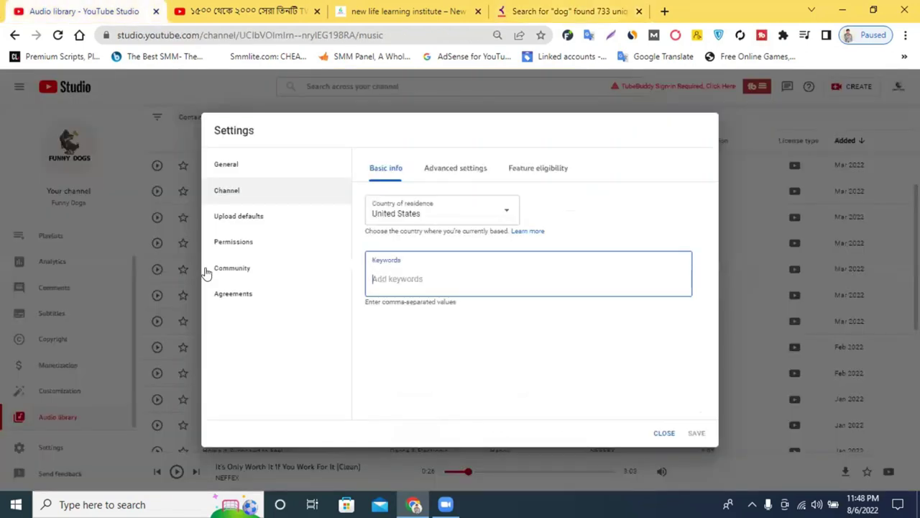
{"action": "key", "text": "ctrl+v"}
{"action": "key", "text": "Return"}
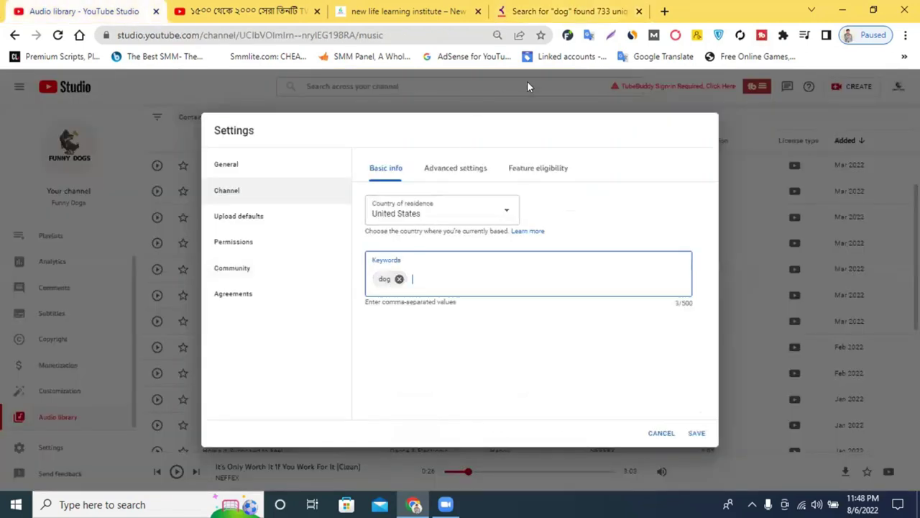
{"action": "left_click", "coordinate": [539, 10]}
{"action": "left_click_drag", "start_coordinate": [94, 227], "coordinate": [36, 236]}
{"action": "key", "text": "ctrl+c"}
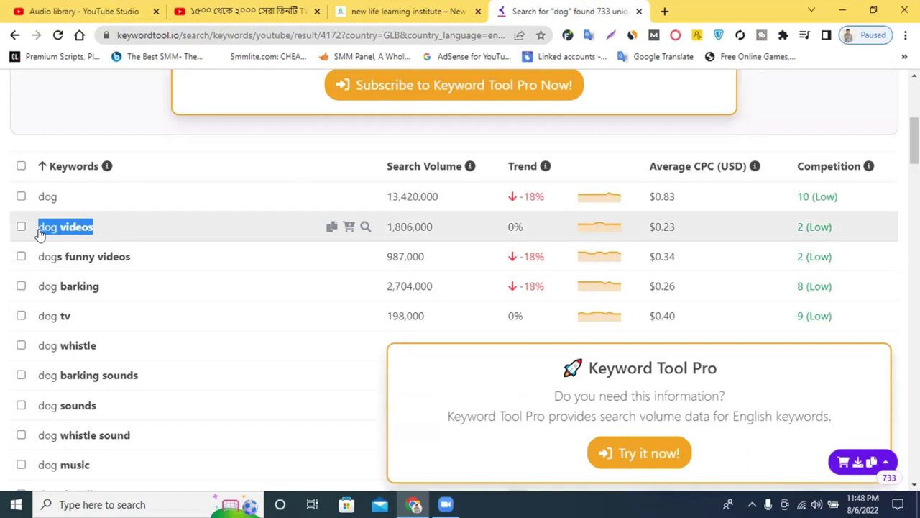
{"action": "left_click", "coordinate": [43, 7]}
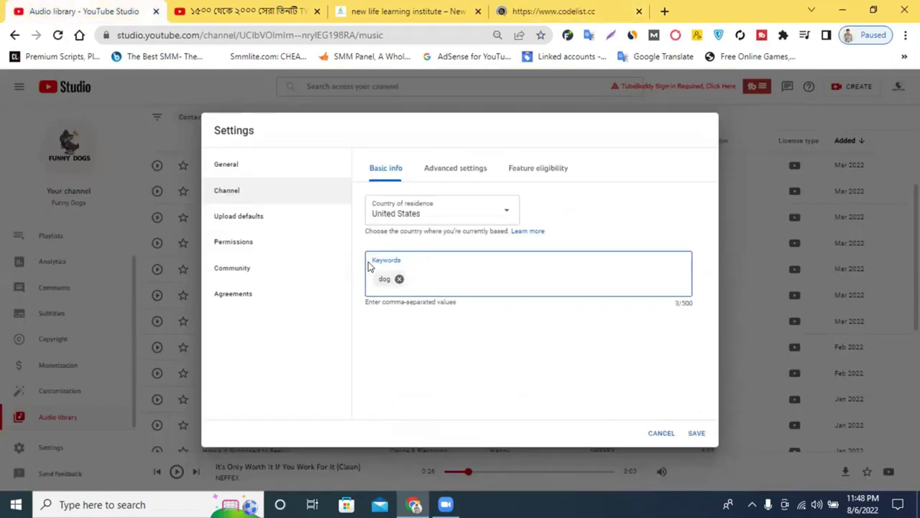
{"action": "key", "text": "ctrl+v"}
{"action": "key", "text": "Return"}
{"action": "left_click", "coordinate": [546, 9]}
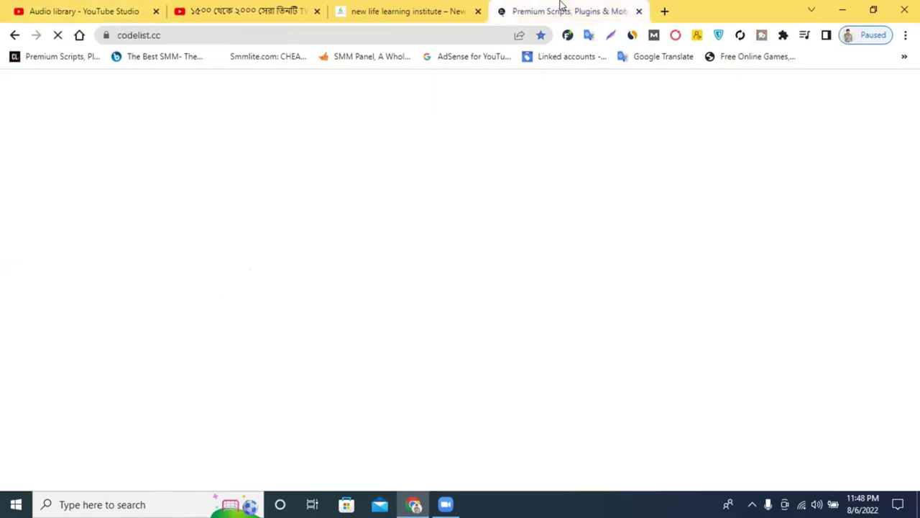
Go back from the stray codelist.cc page to the Keyword Tool results for 'dog'
{"action": "left_click", "coordinate": [212, 5]}
{"action": "left_click", "coordinate": [571, 9]}
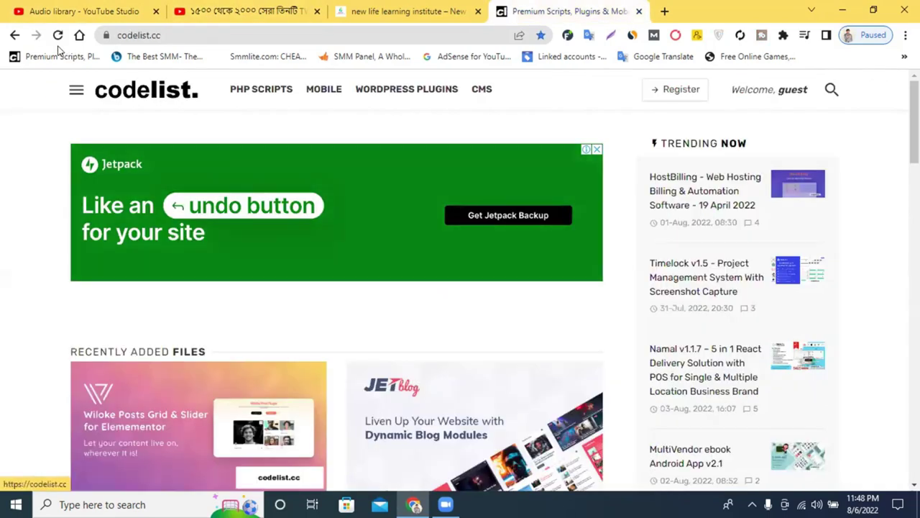
{"action": "left_click", "coordinate": [15, 35]}
{"action": "scroll", "coordinate": [284, 194], "scroll_direction": "down", "scroll_amount": 1}
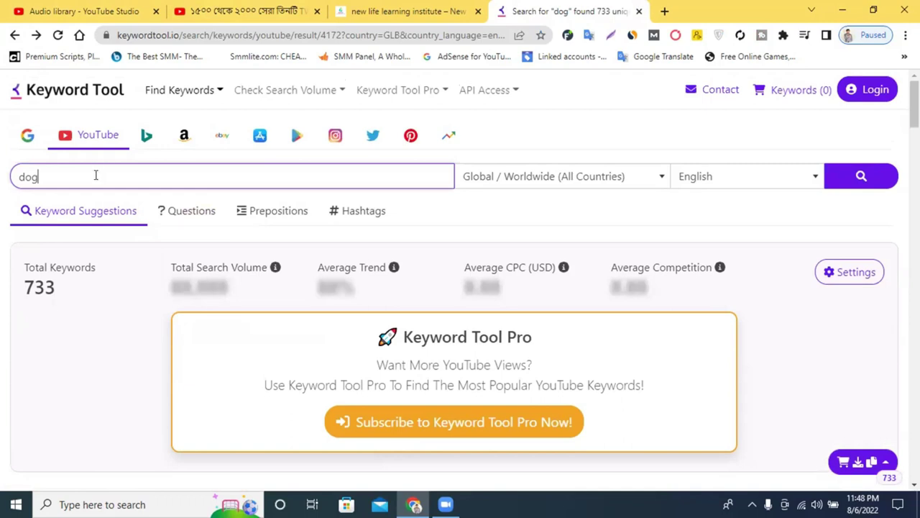
Copy 'dogs funny videos' and 'dog tv' from Keyword Tool into the channel Keywords
{"action": "scroll", "coordinate": [94, 175], "scroll_direction": "down", "scroll_amount": 5}
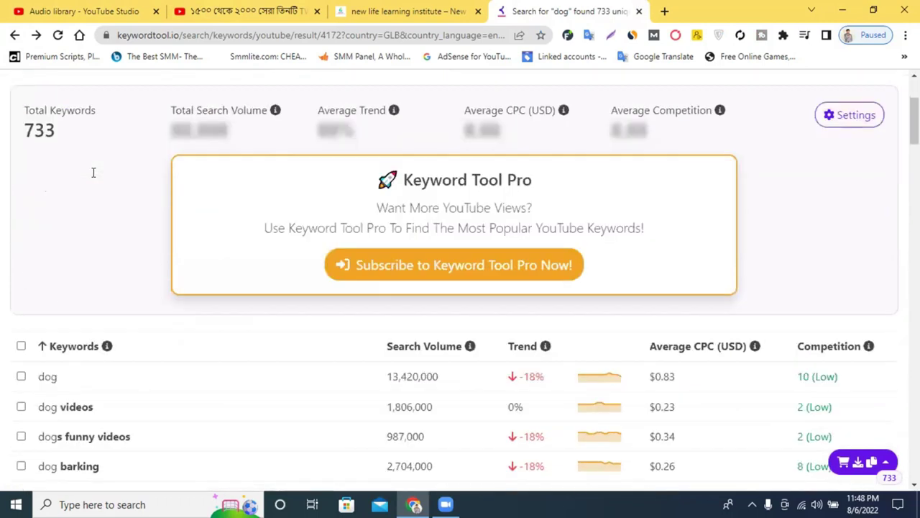
{"action": "left_click_drag", "start_coordinate": [135, 261], "coordinate": [499, 289]}
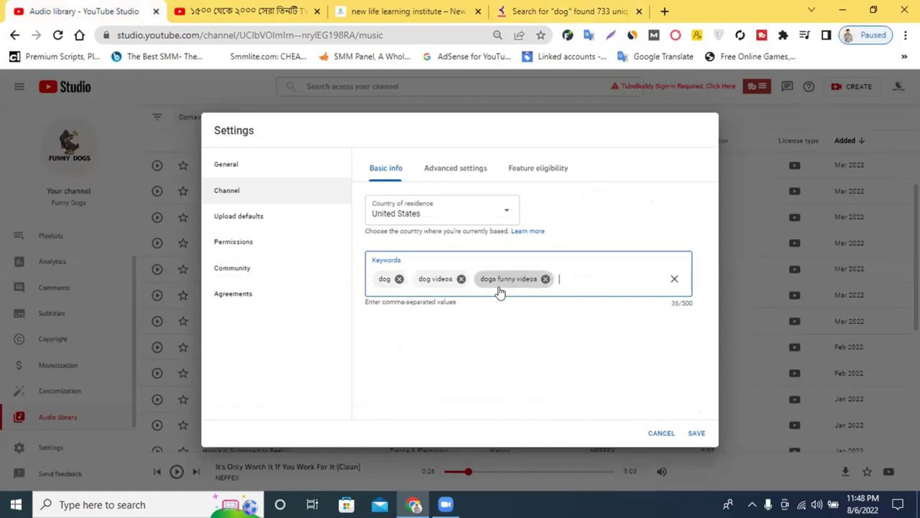
{"action": "triple_click", "coordinate": [685, 307]}
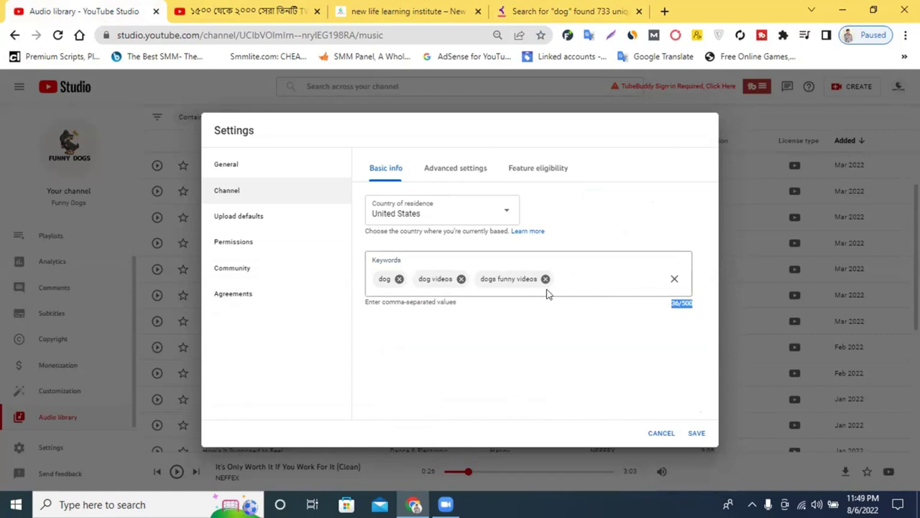
{"action": "left_click", "coordinate": [615, 9]}
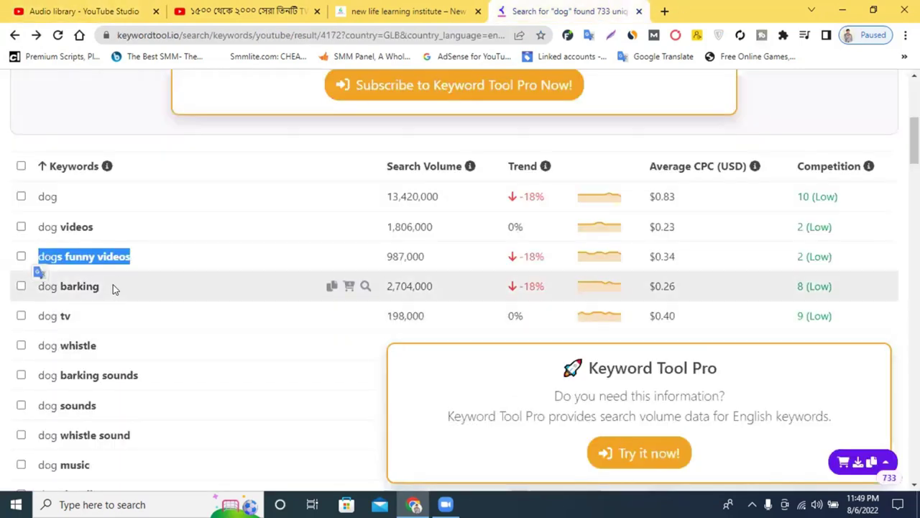
{"action": "left_click_drag", "start_coordinate": [78, 318], "coordinate": [16, 324]}
{"action": "key", "text": "ctrl+c"}
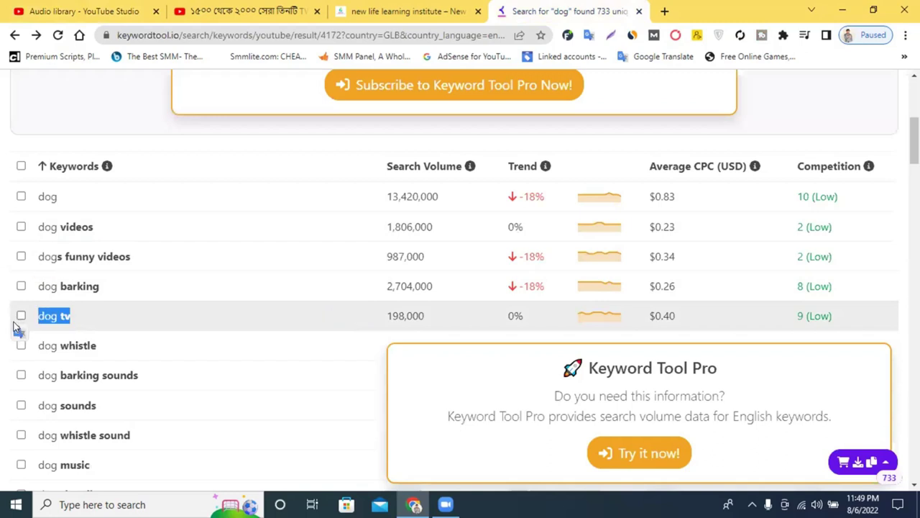
{"action": "key", "text": "ctrl+1"}
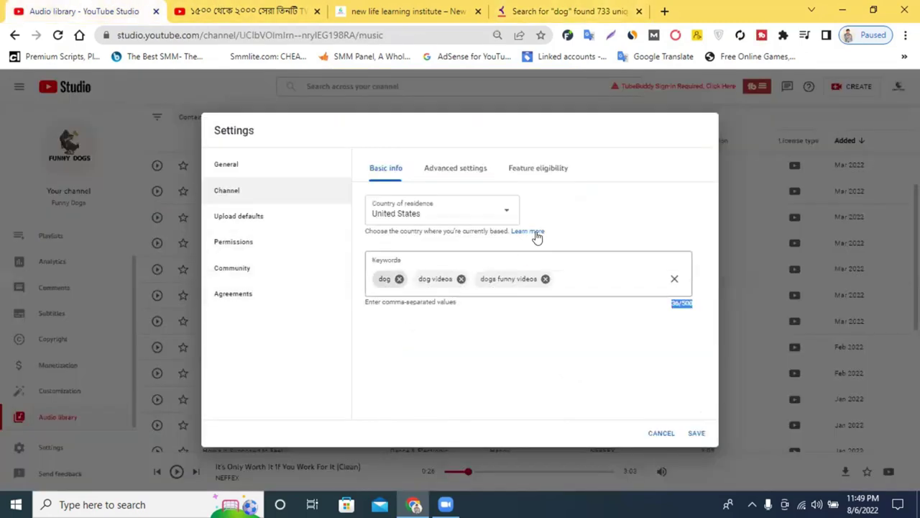
{"action": "left_click", "coordinate": [588, 269]}
{"action": "key", "text": "ctrl+v"}
Add 'dog funny videos' and 'dog funny' from Keyword Tool to the channel Keywords
{"action": "left_click", "coordinate": [582, 11]}
{"action": "scroll", "coordinate": [143, 352], "scroll_direction": "down", "scroll_amount": 2}
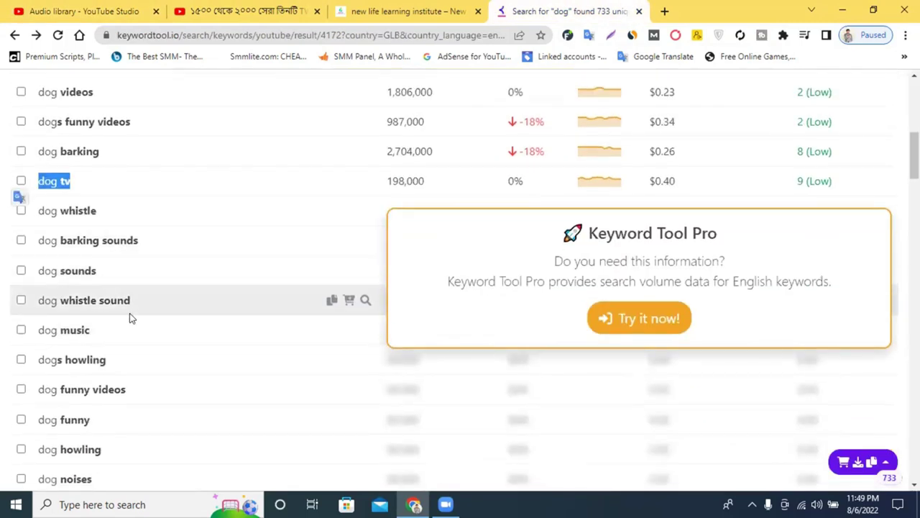
{"action": "scroll", "coordinate": [131, 317], "scroll_direction": "down", "scroll_amount": 1}
{"action": "left_click_drag", "start_coordinate": [133, 321], "coordinate": [36, 323]}
{"action": "key", "text": "ctrl+c"}
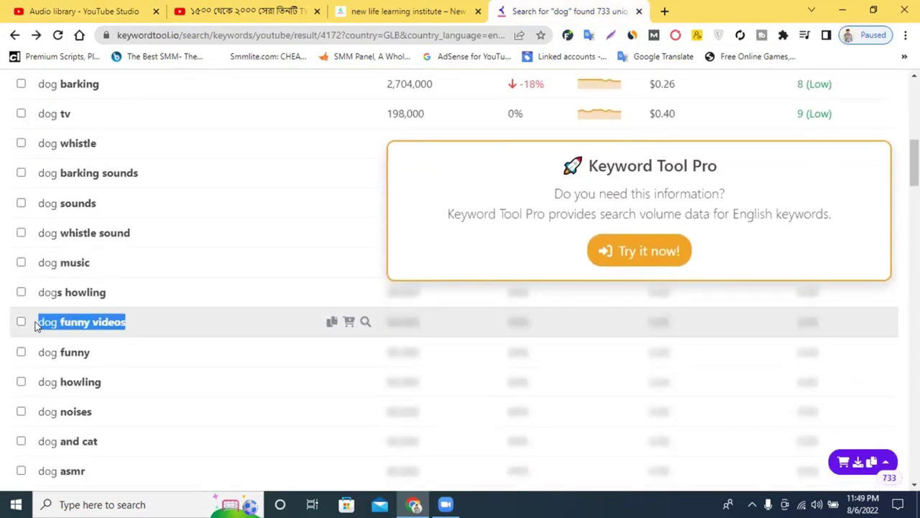
{"action": "left_click", "coordinate": [99, 7]}
{"action": "key", "text": "ctrl+v"}
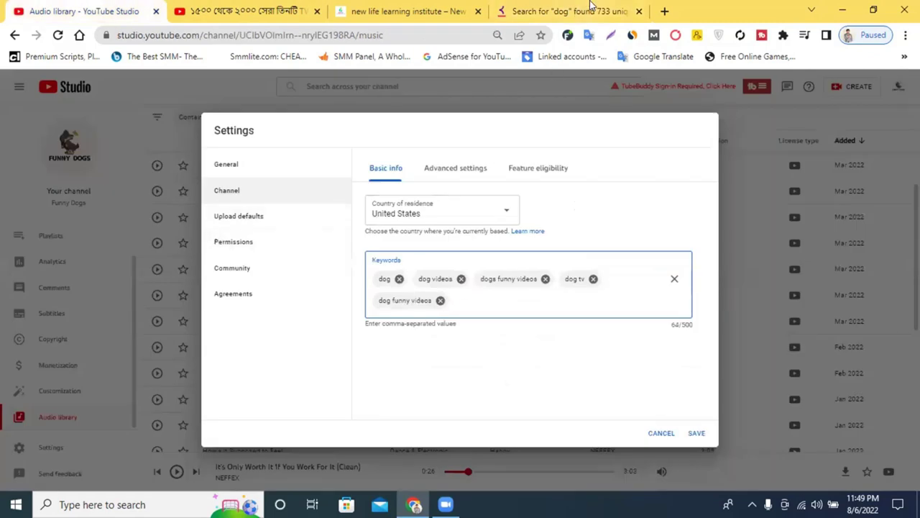
{"action": "left_click", "coordinate": [592, 7]}
{"action": "left_click_drag", "start_coordinate": [98, 352], "coordinate": [36, 353]}
{"action": "left_click", "coordinate": [92, 7]}
{"action": "type", "text": "dog funny"}
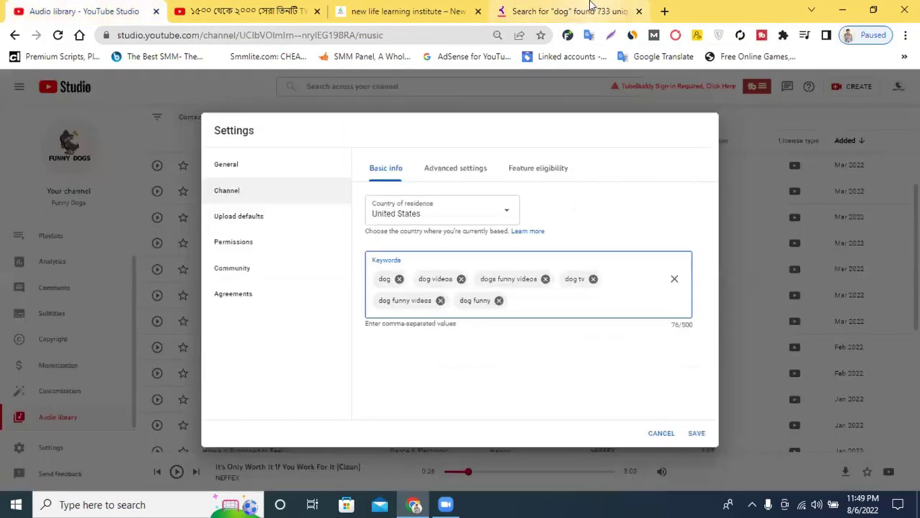
Add 'dog and cat' from the Keyword Tool results to the channel Keywords
{"action": "left_click", "coordinate": [591, 7]}
{"action": "scroll", "coordinate": [261, 296], "scroll_direction": "down", "scroll_amount": 2}
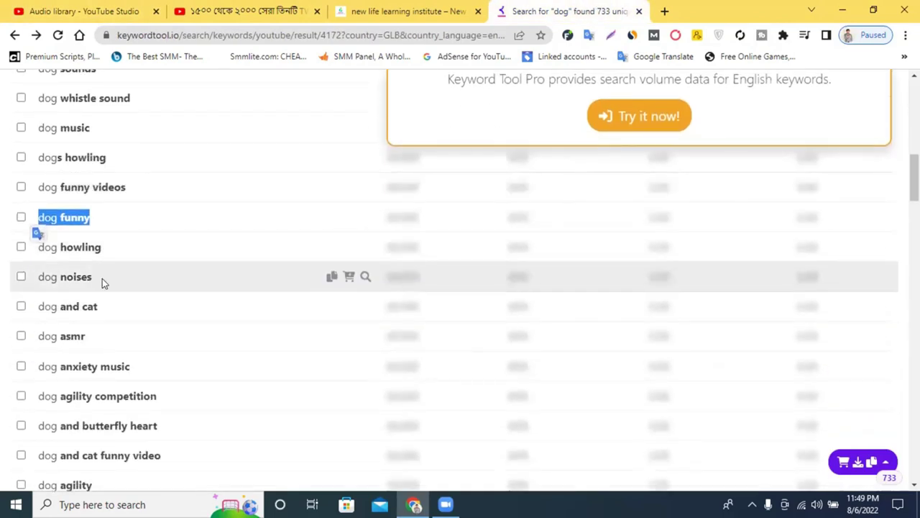
{"action": "left_click_drag", "start_coordinate": [109, 310], "coordinate": [506, 300]}
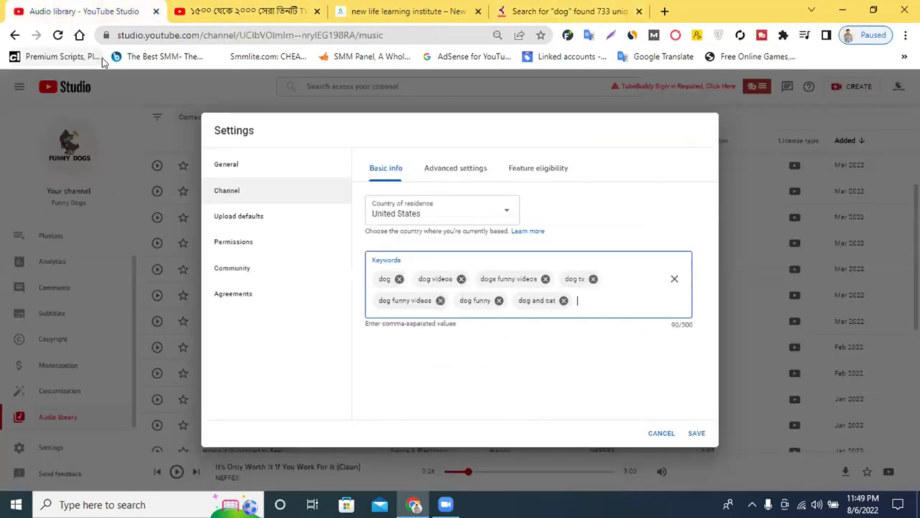
{"action": "left_click", "coordinate": [567, 10]}
{"action": "scroll", "coordinate": [161, 365], "scroll_direction": "down", "scroll_amount": 1}
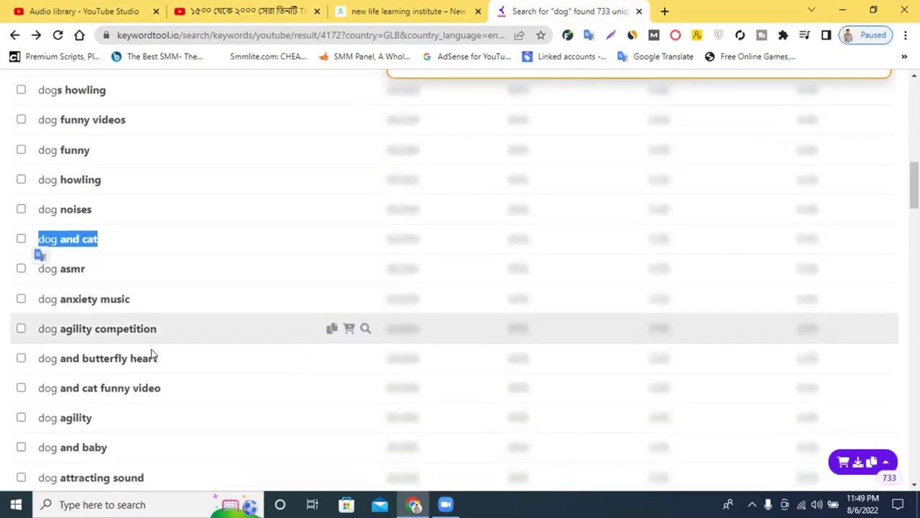
{"action": "scroll", "coordinate": [152, 355], "scroll_direction": "down", "scroll_amount": 1}
{"action": "left_click", "coordinate": [124, 383]}
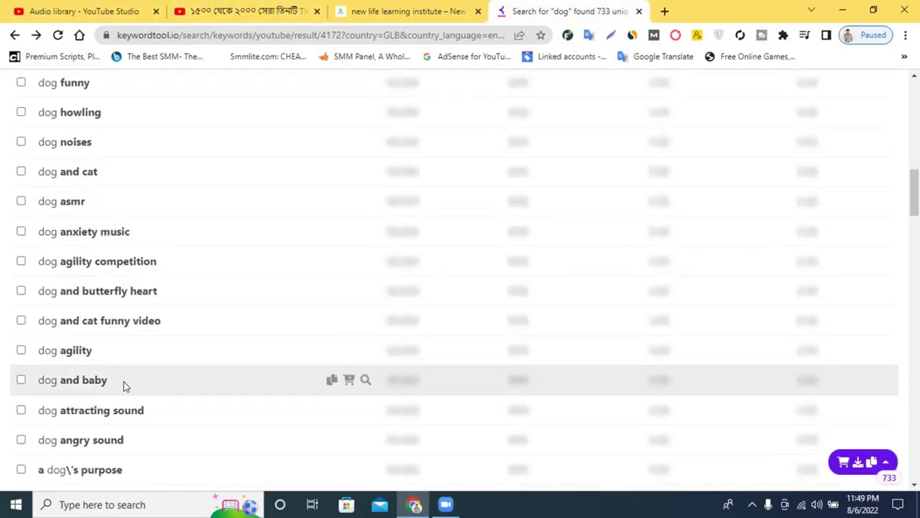
{"action": "scroll", "coordinate": [151, 378], "scroll_direction": "down", "scroll_amount": 1}
{"action": "scroll", "coordinate": [151, 385], "scroll_direction": "down", "scroll_amount": 3}
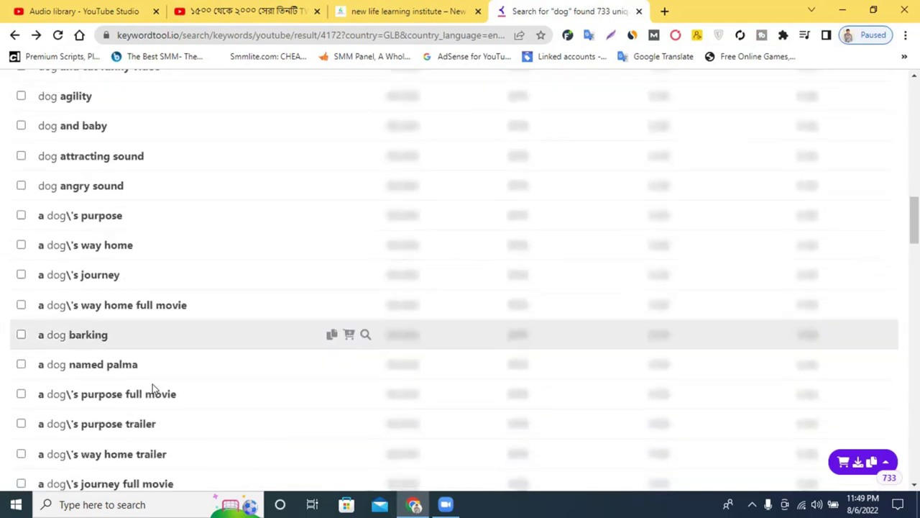
{"action": "left_click", "coordinate": [87, 11]}
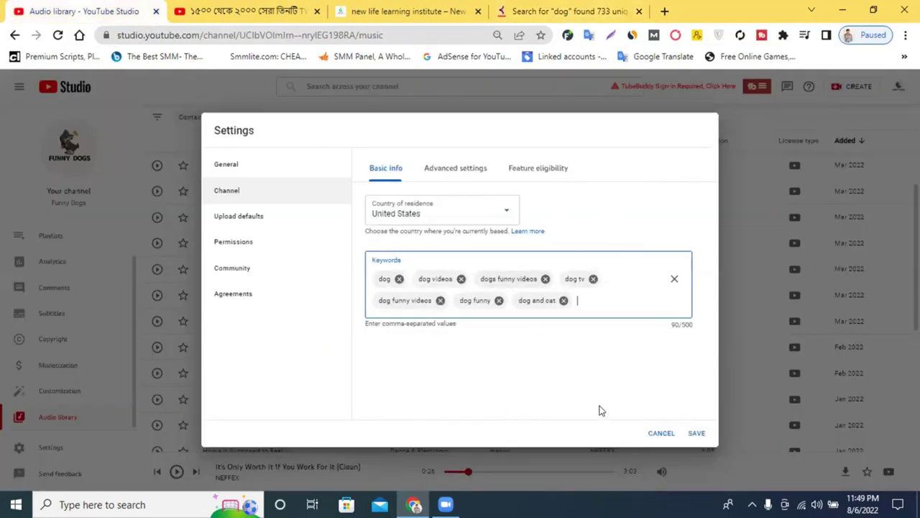
Save the seven dog channel keywords and reopen the channel's basic info settings
{"action": "left_click", "coordinate": [692, 434]}
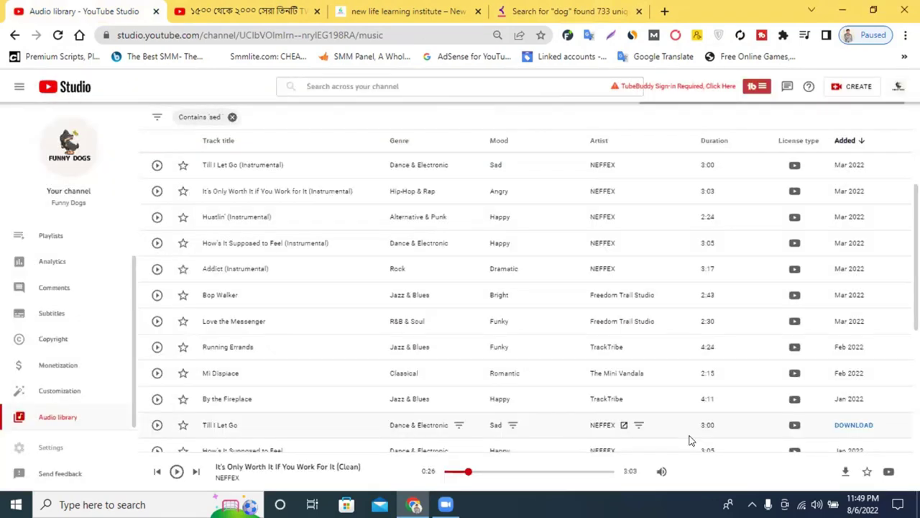
{"action": "left_click", "coordinate": [48, 447]}
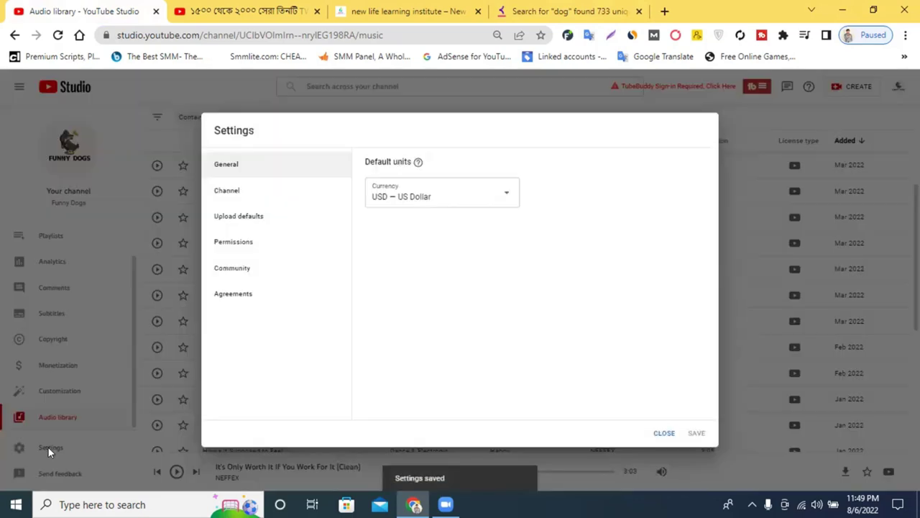
{"action": "left_click", "coordinate": [228, 191]}
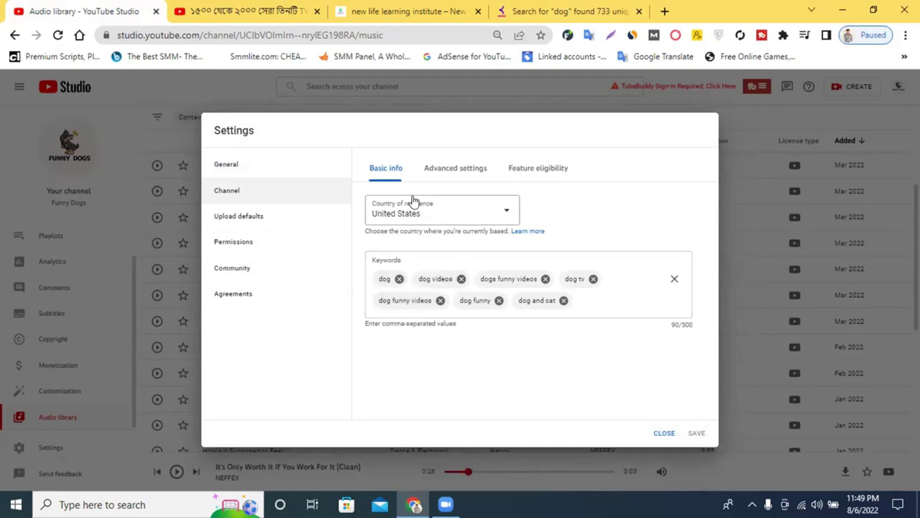
In Advanced settings, try the made-for-kids options, then leave Audience on review per video
{"action": "left_click", "coordinate": [441, 170]}
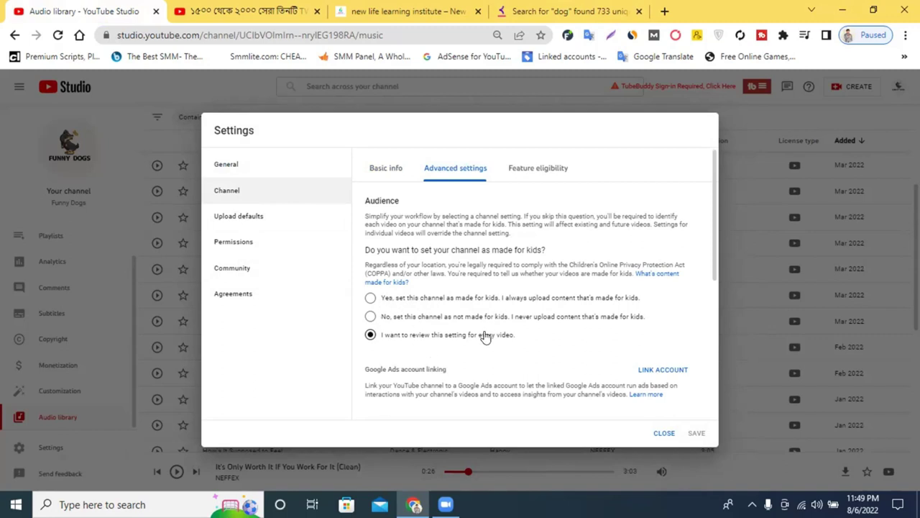
{"action": "left_click", "coordinate": [370, 317]}
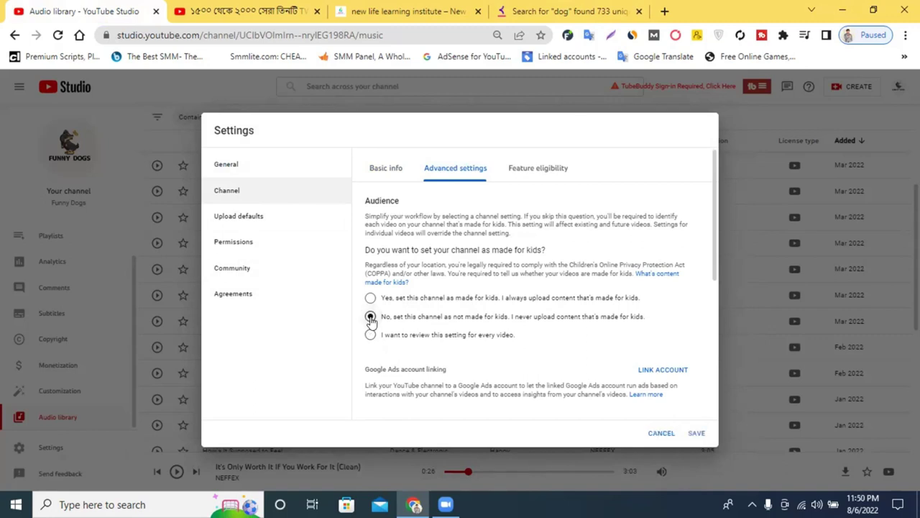
{"action": "left_click", "coordinate": [370, 299]}
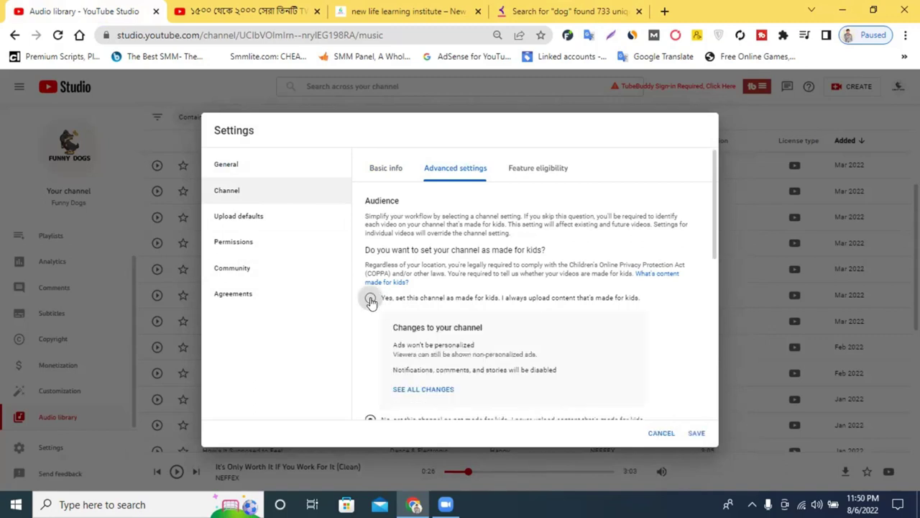
{"action": "scroll", "coordinate": [372, 301], "scroll_direction": "down", "scroll_amount": 2}
{"action": "left_click", "coordinate": [371, 303]}
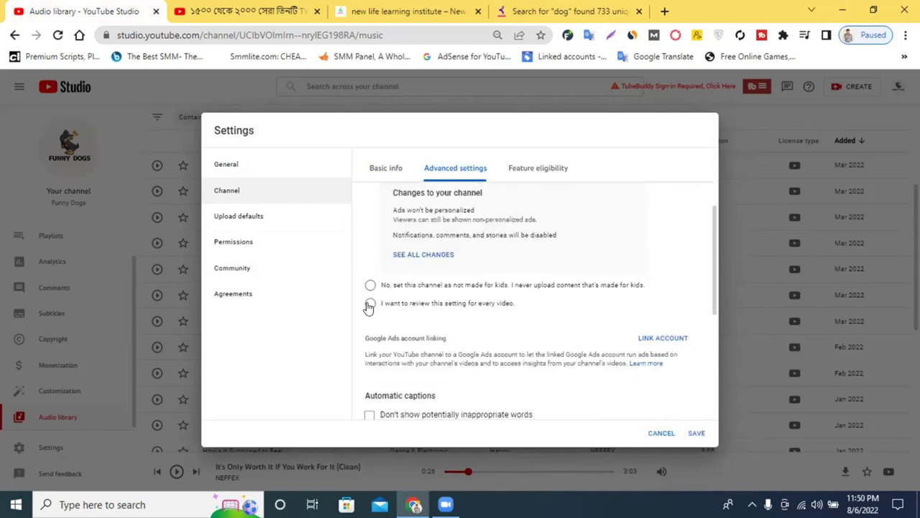
{"action": "scroll", "coordinate": [381, 309], "scroll_direction": "down", "scroll_amount": 3}
{"action": "scroll", "coordinate": [409, 322], "scroll_direction": "up", "scroll_amount": 1}
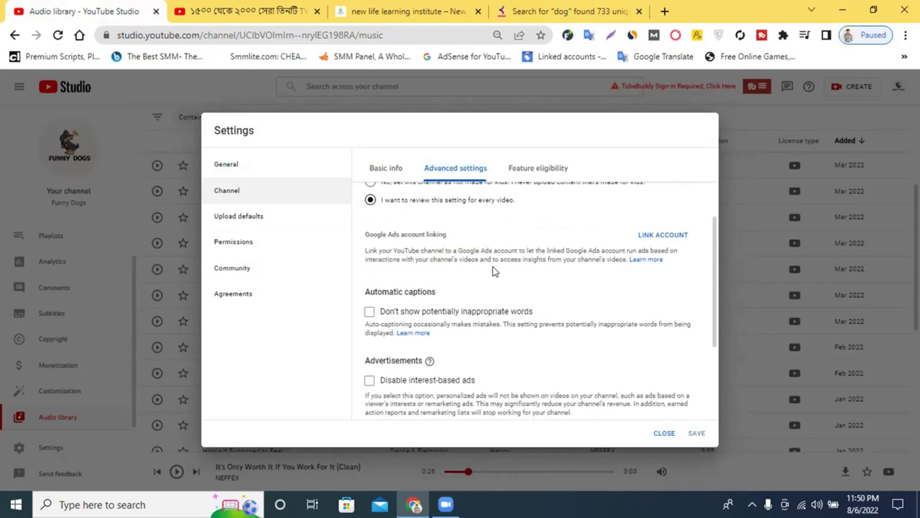
{"action": "scroll", "coordinate": [494, 271], "scroll_direction": "down", "scroll_amount": 2}
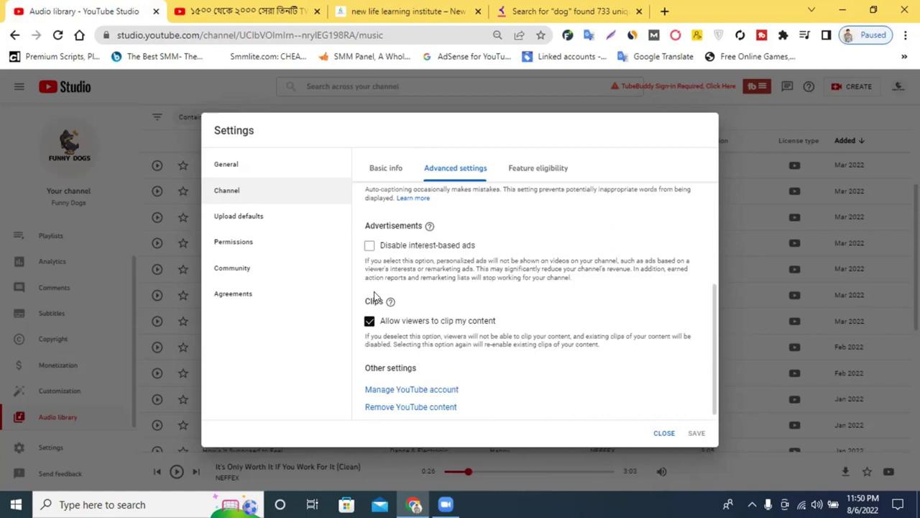
{"action": "scroll", "coordinate": [437, 331], "scroll_direction": "down", "scroll_amount": 1}
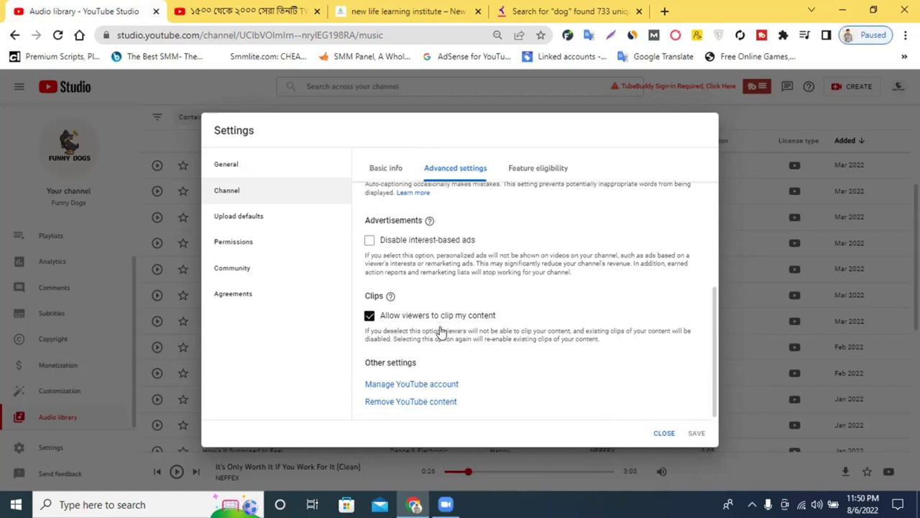
{"action": "scroll", "coordinate": [448, 331], "scroll_direction": "up", "scroll_amount": 5}
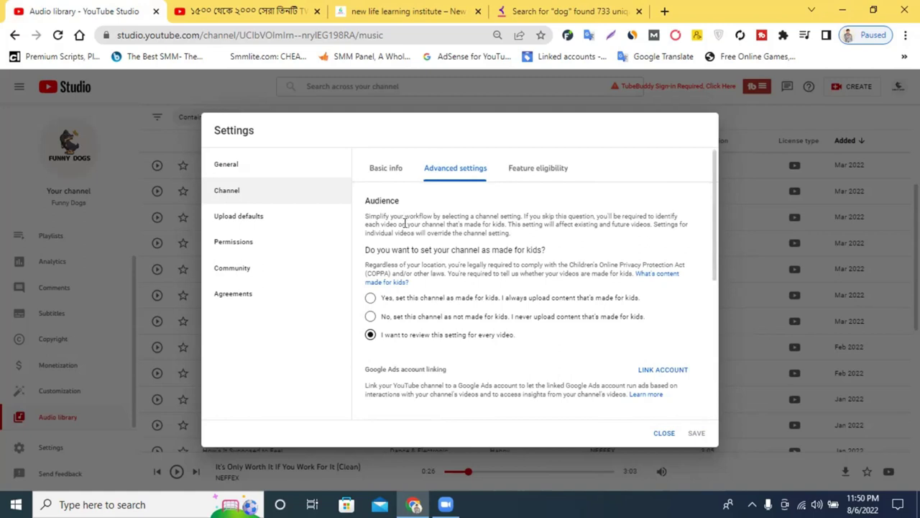
{"action": "scroll", "coordinate": [385, 324], "scroll_direction": "down", "scroll_amount": 1}
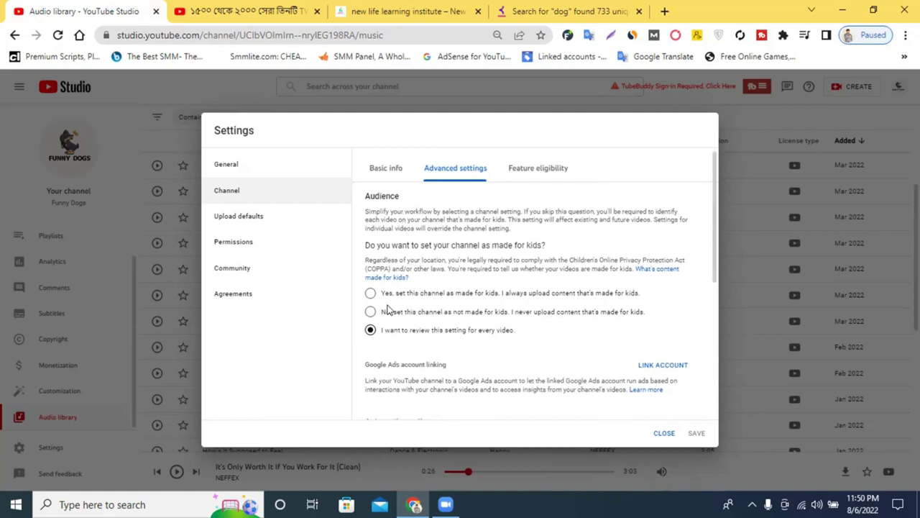
{"action": "scroll", "coordinate": [413, 340], "scroll_direction": "down", "scroll_amount": 2}
{"action": "scroll", "coordinate": [460, 288], "scroll_direction": "up", "scroll_amount": 4}
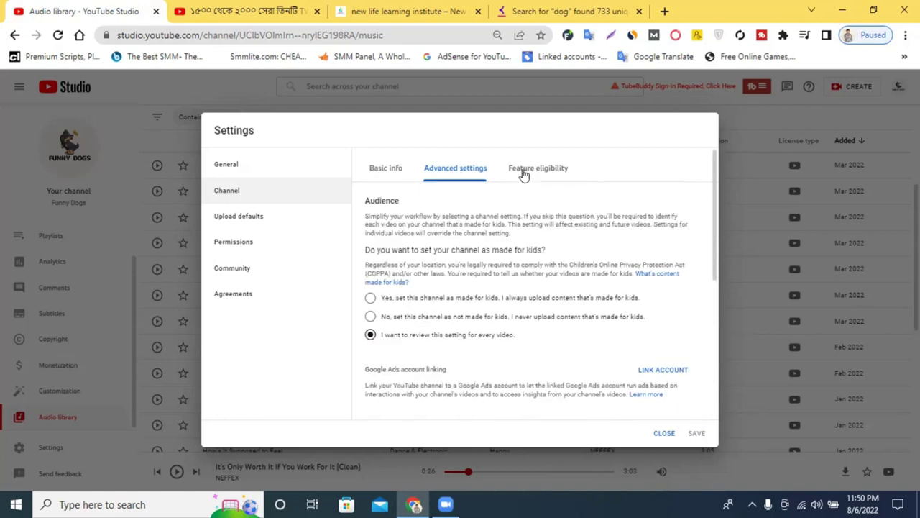
Expand Intermediate features under Feature eligibility and start phone number verification
{"action": "left_click", "coordinate": [530, 169]}
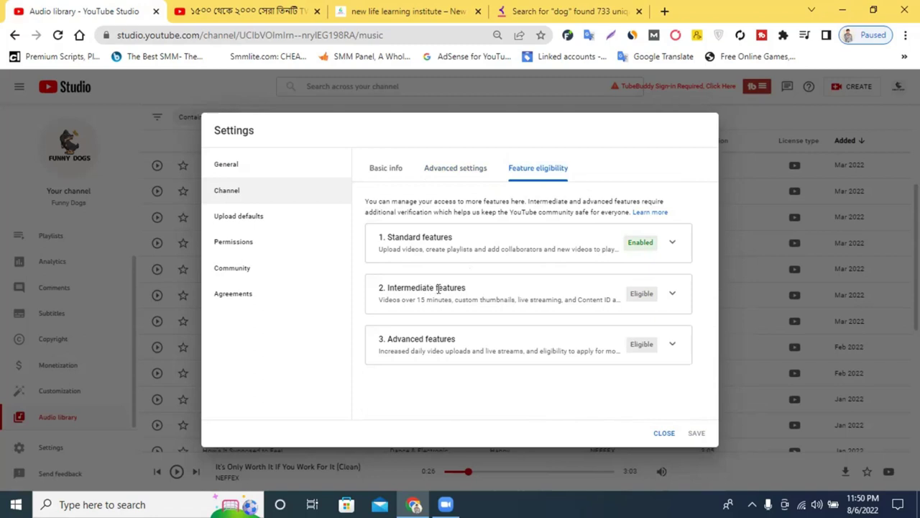
{"action": "left_click", "coordinate": [668, 293]}
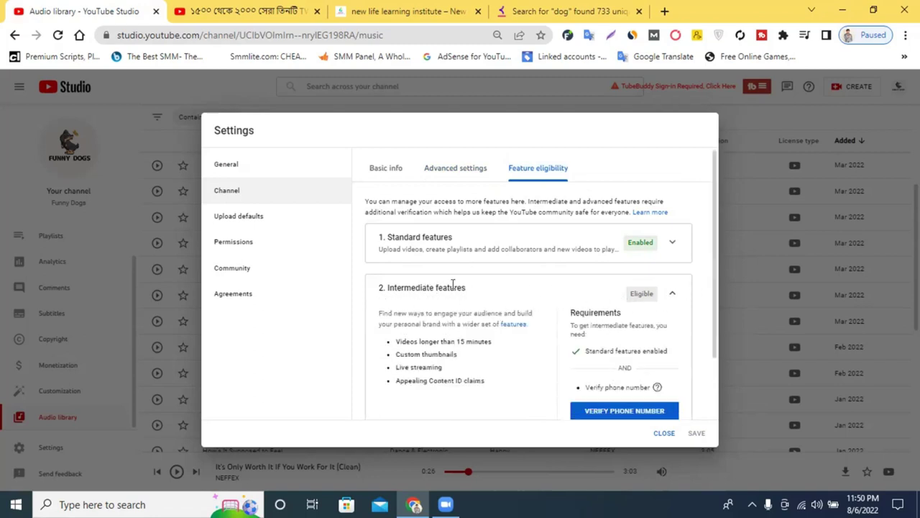
{"action": "scroll", "coordinate": [460, 285], "scroll_direction": "down", "scroll_amount": 1}
{"action": "left_click_drag", "start_coordinate": [470, 273], "coordinate": [429, 274]}
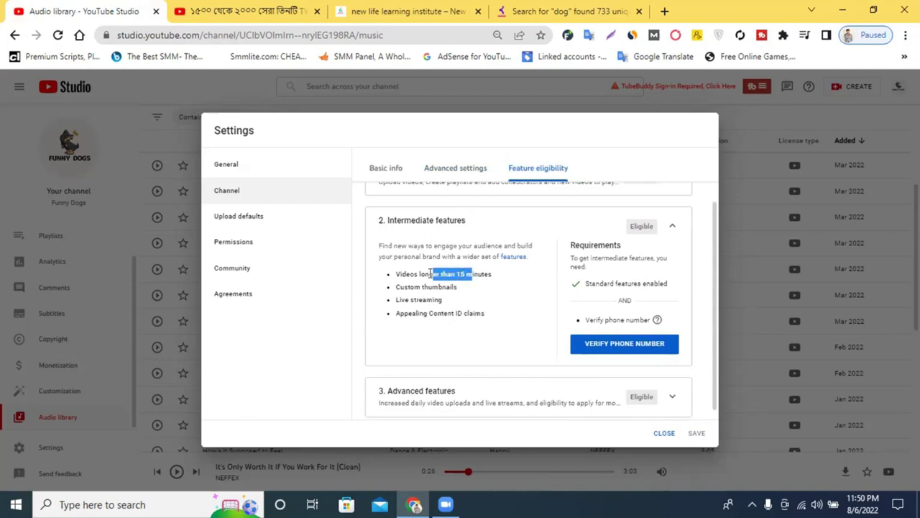
{"action": "left_click", "coordinate": [512, 303]}
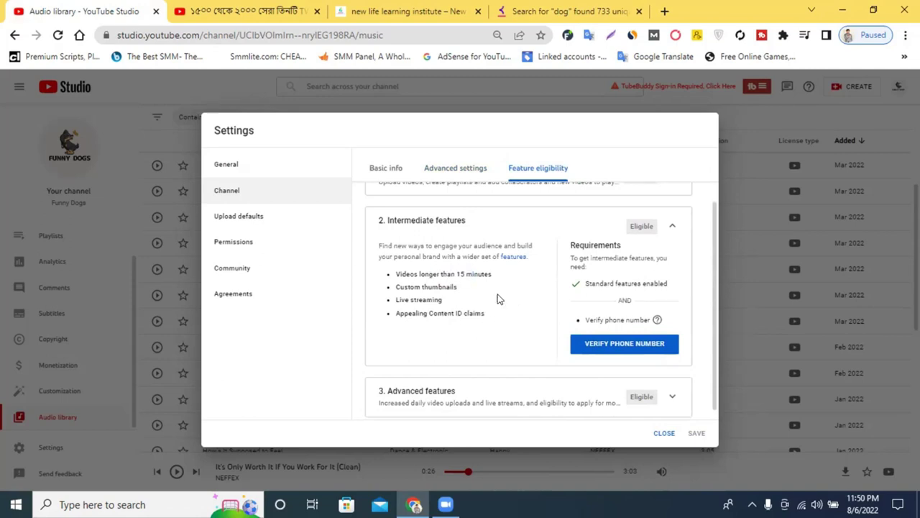
{"action": "left_click", "coordinate": [610, 343]}
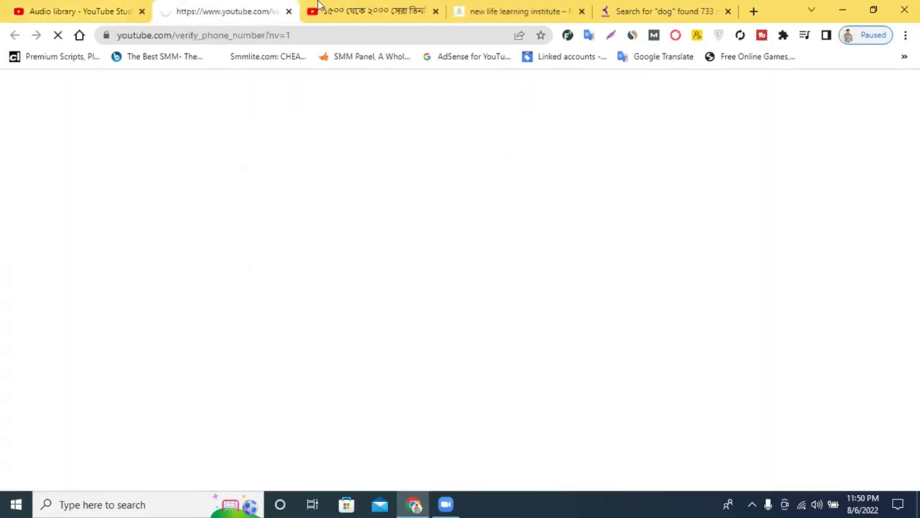
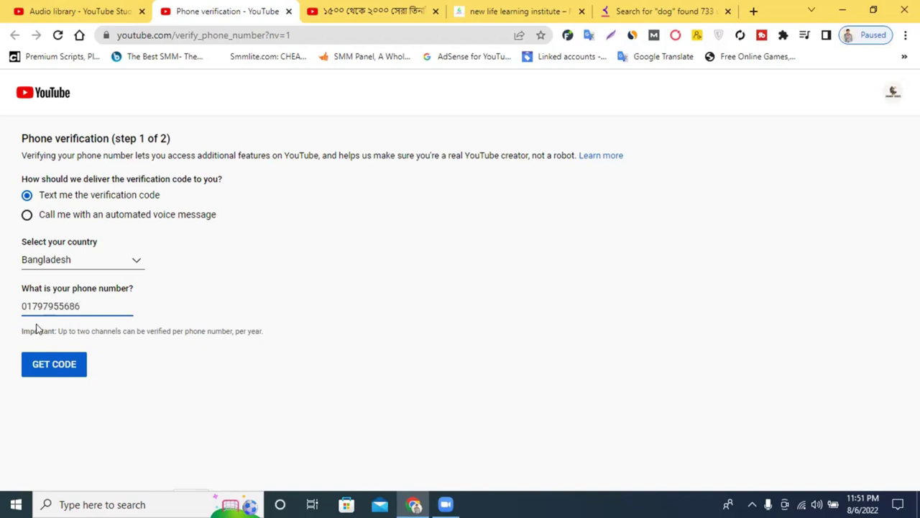
Enter the phone number for Bangladesh and request the verification code by text
{"action": "left_click", "coordinate": [52, 367]}
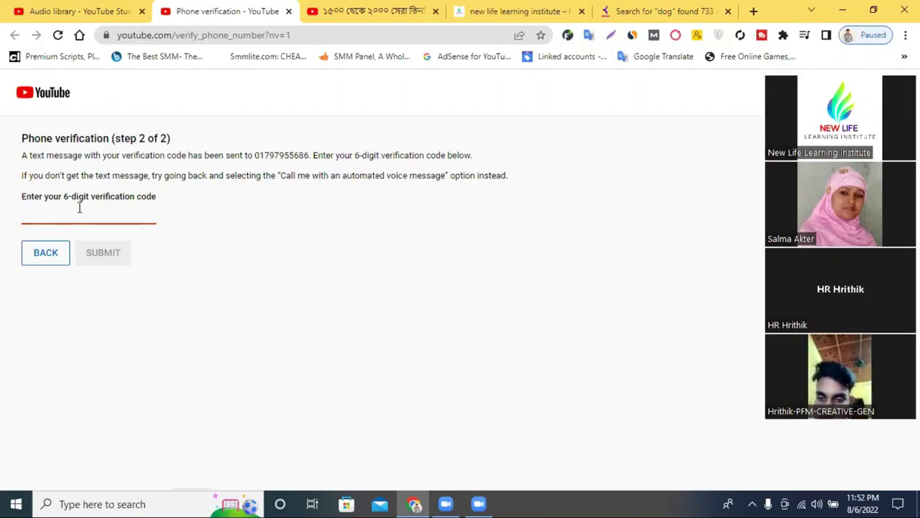
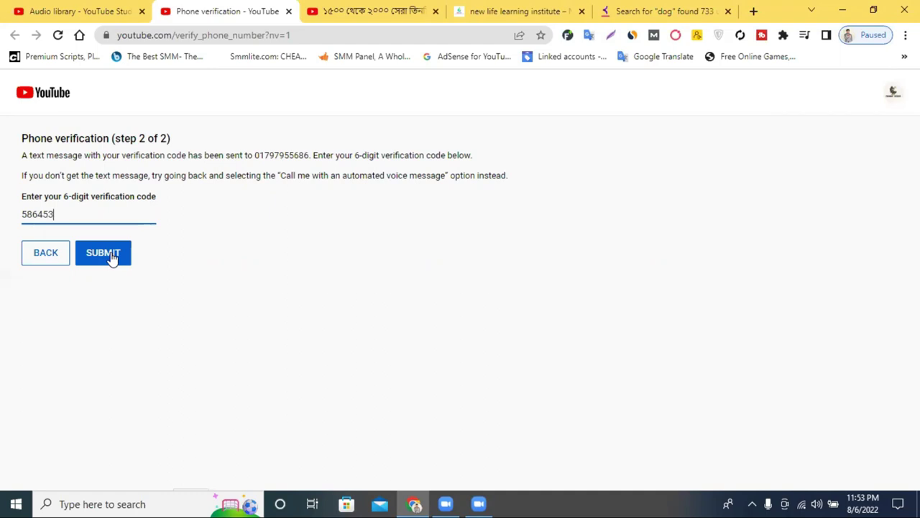
Submit the 6-digit code from the text message and select the verification confirmation
{"action": "left_click", "coordinate": [111, 257]}
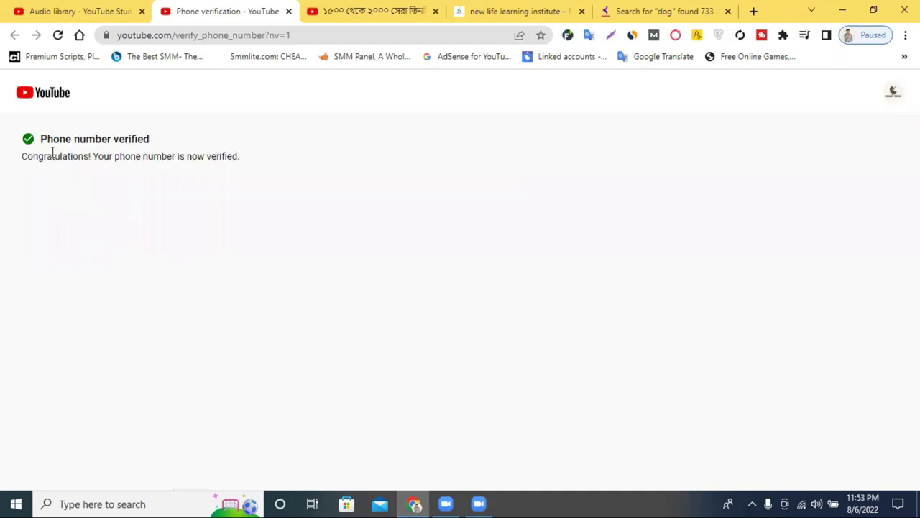
{"action": "left_click_drag", "start_coordinate": [38, 140], "coordinate": [224, 176]}
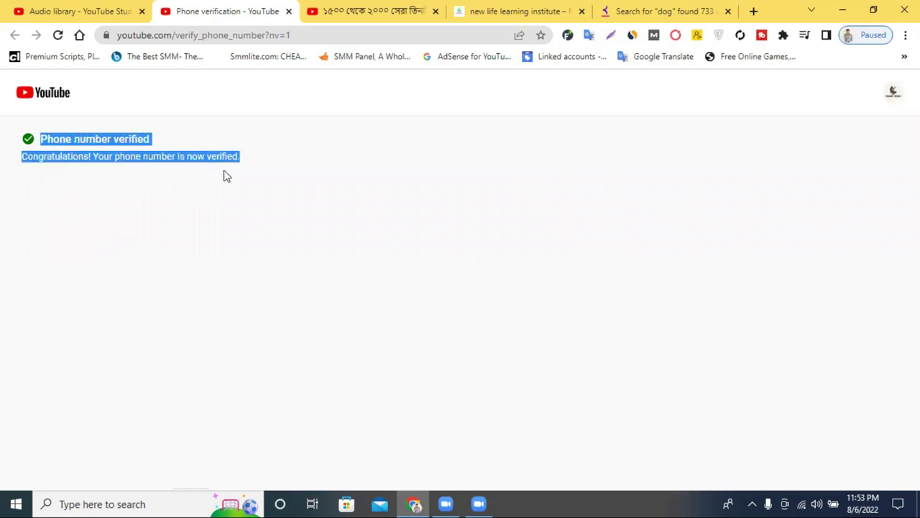
Back in Studio Settings, browse the Channel tabs and open Upload defaults' blank basic info
{"action": "left_click", "coordinate": [79, 10]}
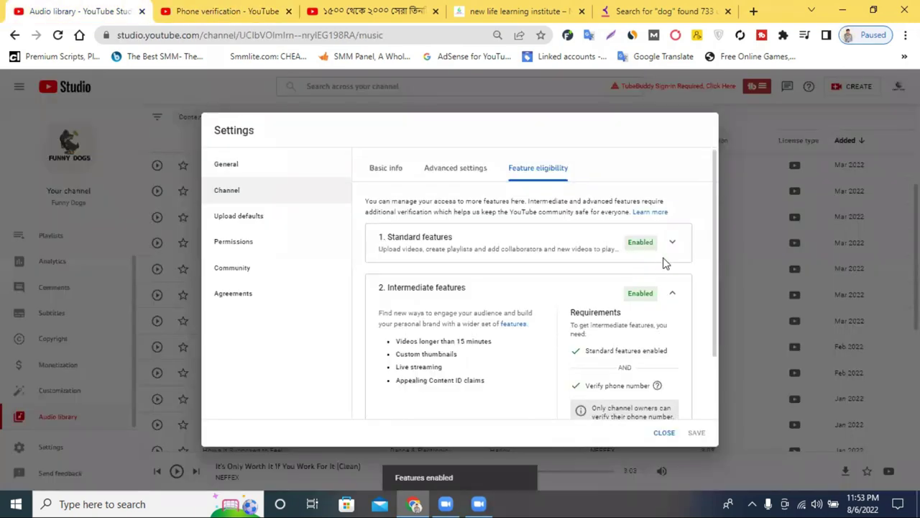
{"action": "scroll", "coordinate": [666, 281], "scroll_direction": "down", "scroll_amount": 2}
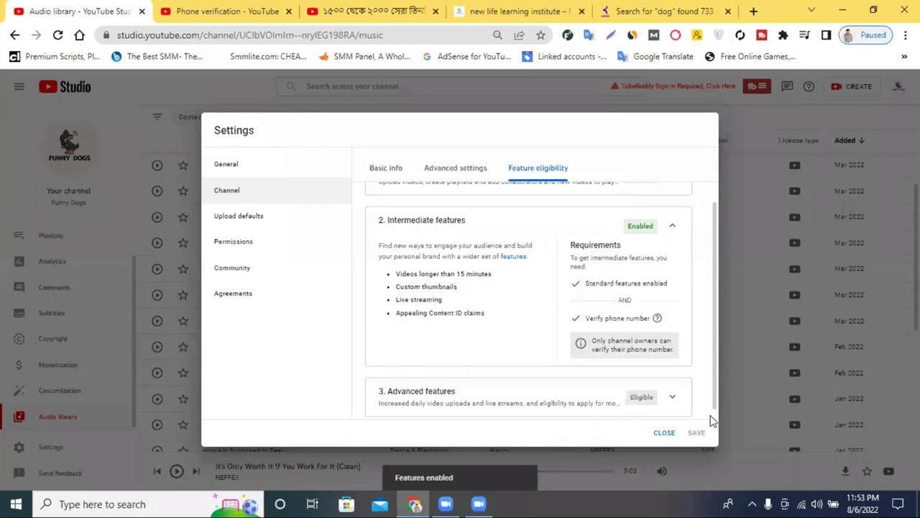
{"action": "left_click", "coordinate": [664, 432]}
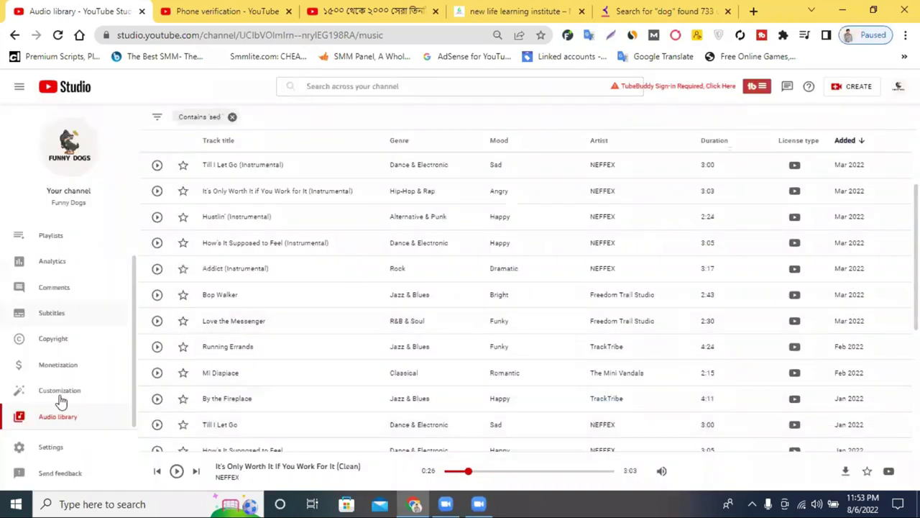
{"action": "left_click", "coordinate": [48, 452]}
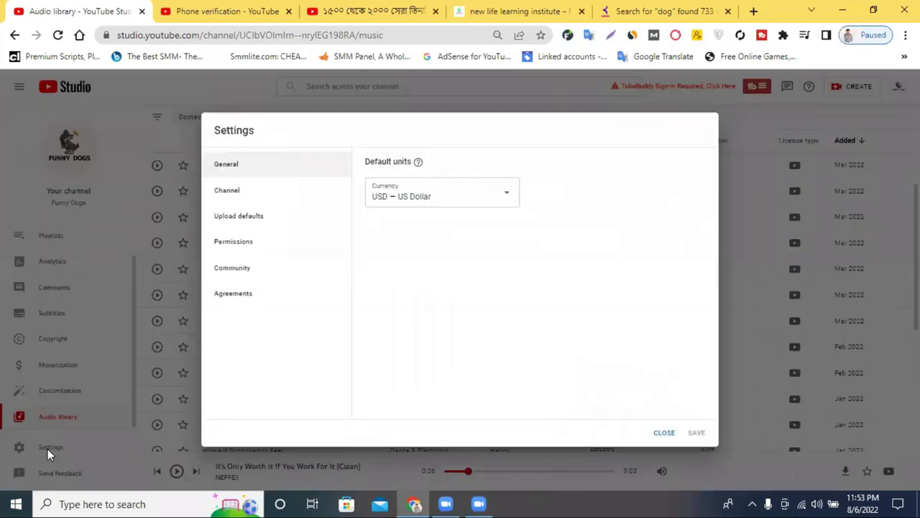
{"action": "left_click", "coordinate": [243, 217]}
{"action": "left_click", "coordinate": [471, 174]}
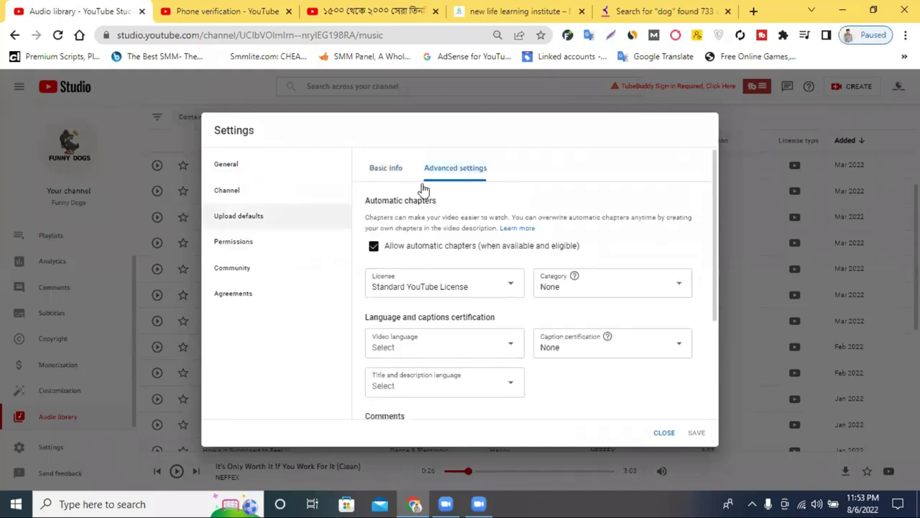
{"action": "left_click", "coordinate": [551, 168]}
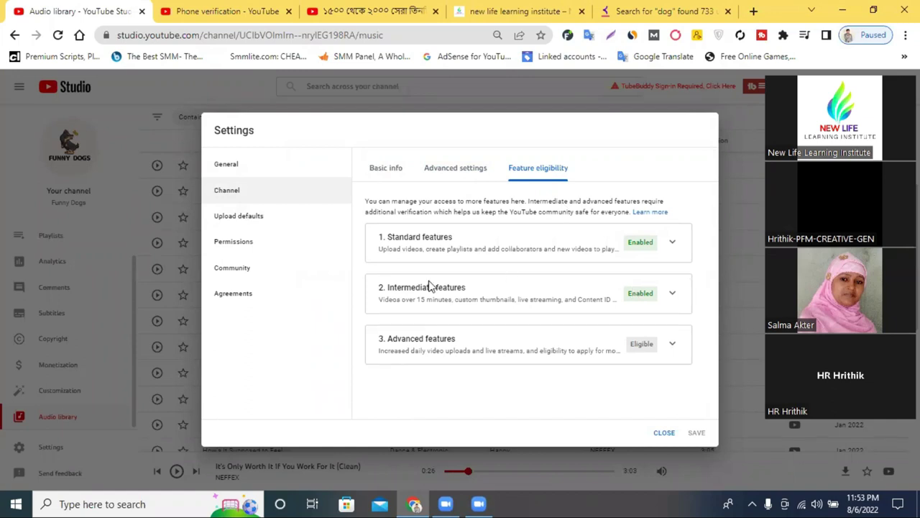
{"action": "left_click", "coordinate": [445, 178]}
{"action": "left_click", "coordinate": [385, 173]}
{"action": "left_click", "coordinate": [523, 171]}
{"action": "left_click", "coordinate": [250, 218]}
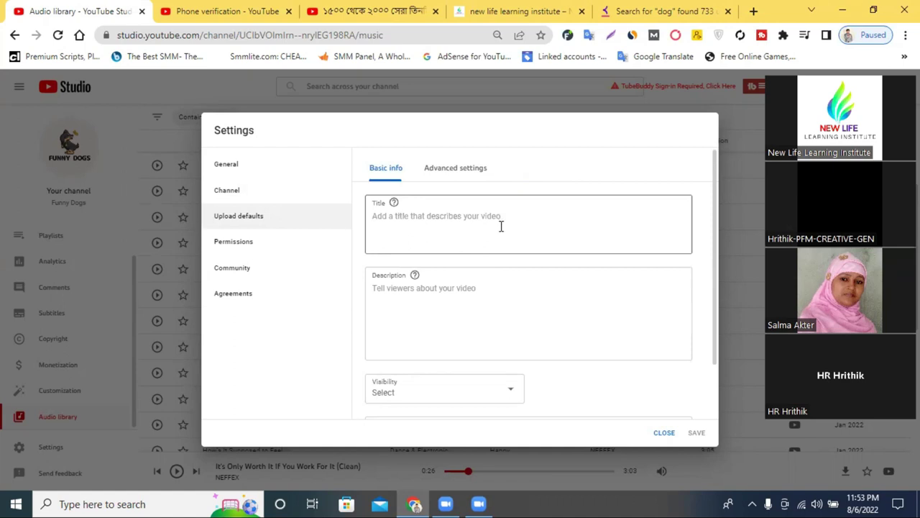
Paste text into the default description, then delete it so Title and Description stay empty
{"action": "right_click", "coordinate": [464, 301]}
{"action": "left_click", "coordinate": [517, 193]}
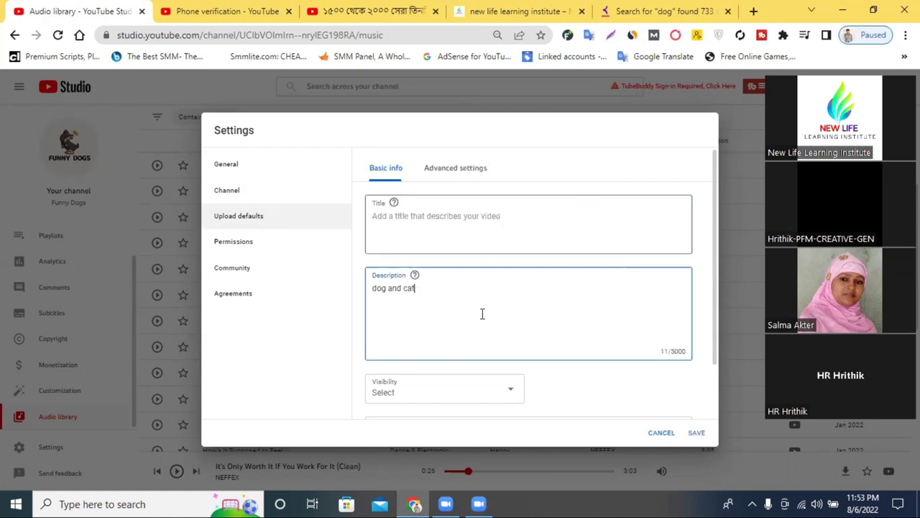
{"action": "triple_click", "coordinate": [370, 289]}
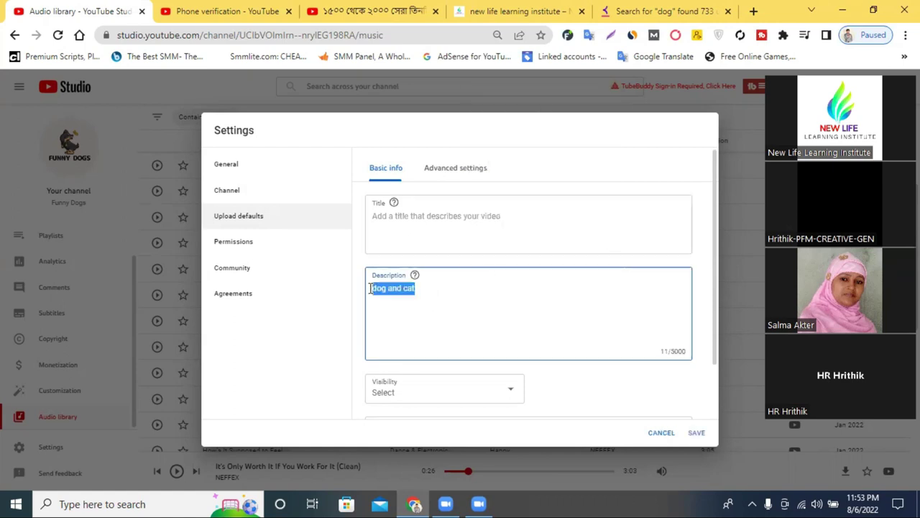
{"action": "key", "text": "BackSpace"}
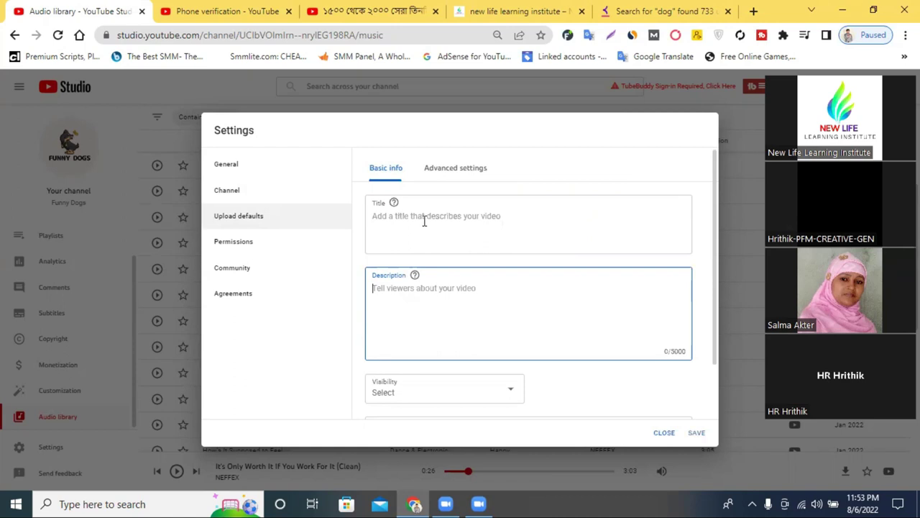
{"action": "left_click", "coordinate": [424, 221]}
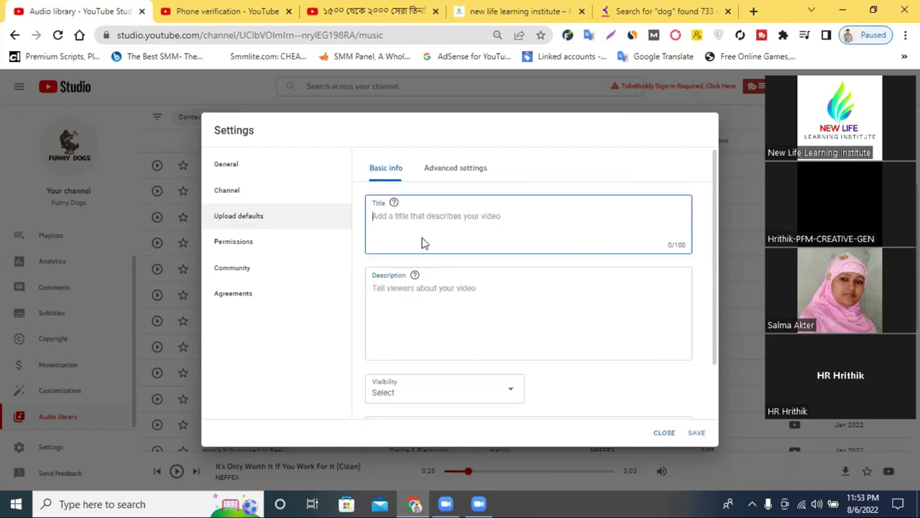
{"action": "left_click", "coordinate": [436, 302]}
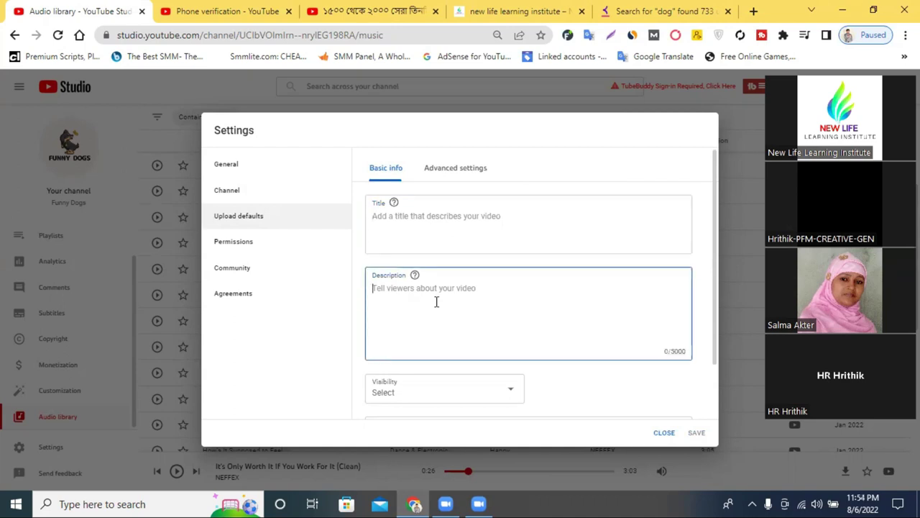
Set the default upload visibility to Public and place the cursor in Tags
{"action": "left_click", "coordinate": [197, 9]}
{"action": "left_click", "coordinate": [366, 9]}
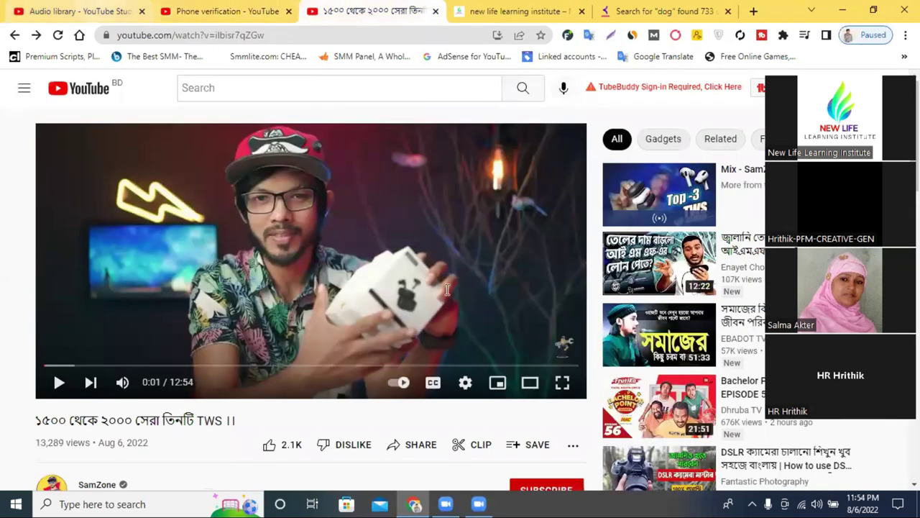
{"action": "key", "text": "ctrl+1"}
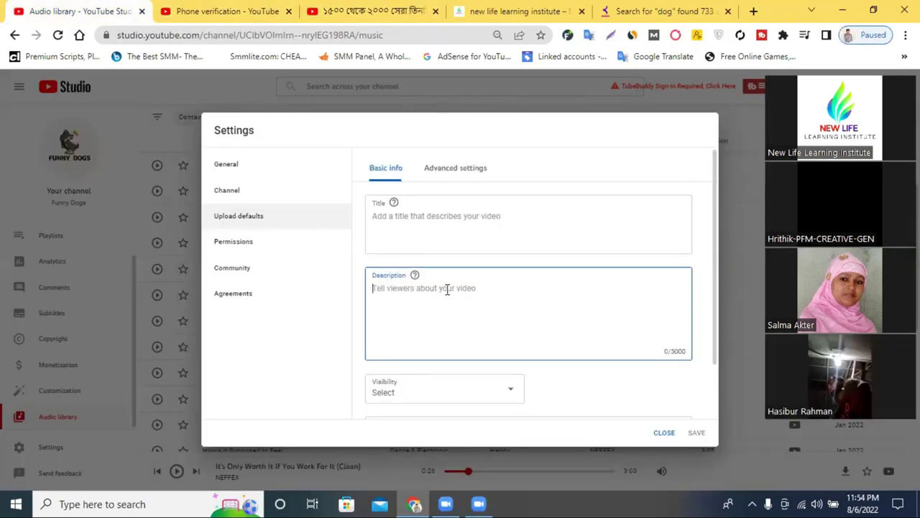
{"action": "scroll", "coordinate": [457, 288], "scroll_direction": "down", "scroll_amount": 1}
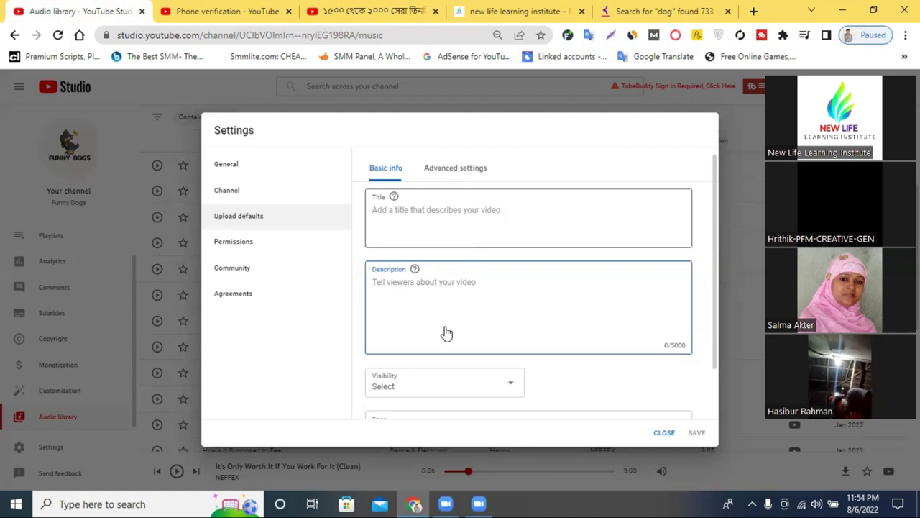
{"action": "scroll", "coordinate": [443, 333], "scroll_direction": "down", "scroll_amount": 2}
{"action": "left_click", "coordinate": [440, 331]}
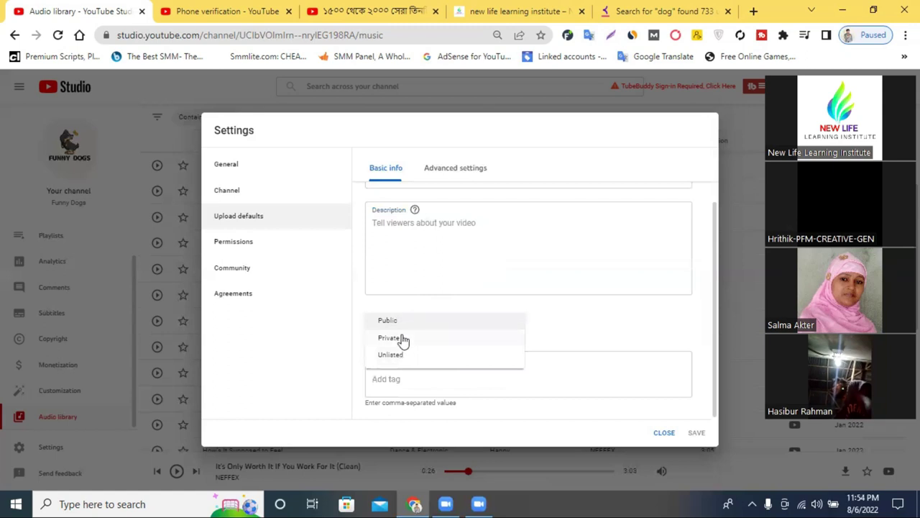
{"action": "left_click", "coordinate": [487, 327]}
{"action": "left_click", "coordinate": [416, 382]}
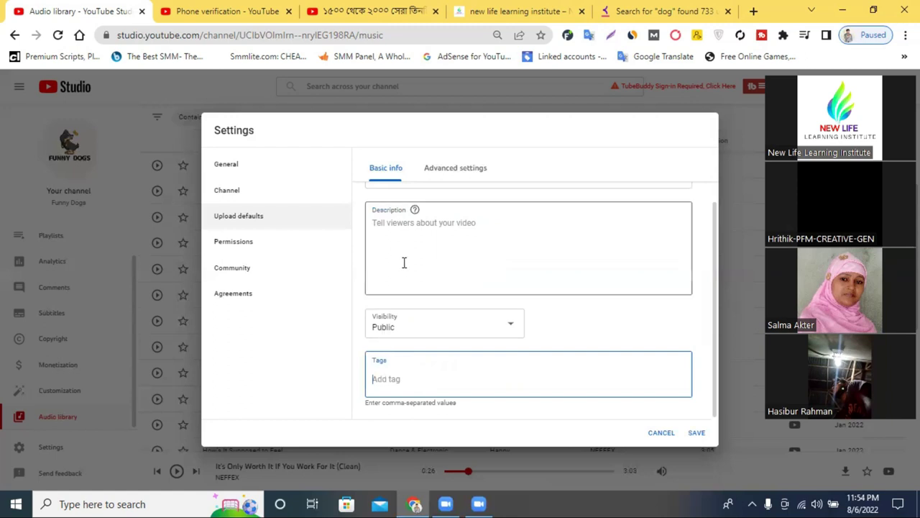
{"action": "scroll", "coordinate": [404, 378], "scroll_direction": "up", "scroll_amount": 1}
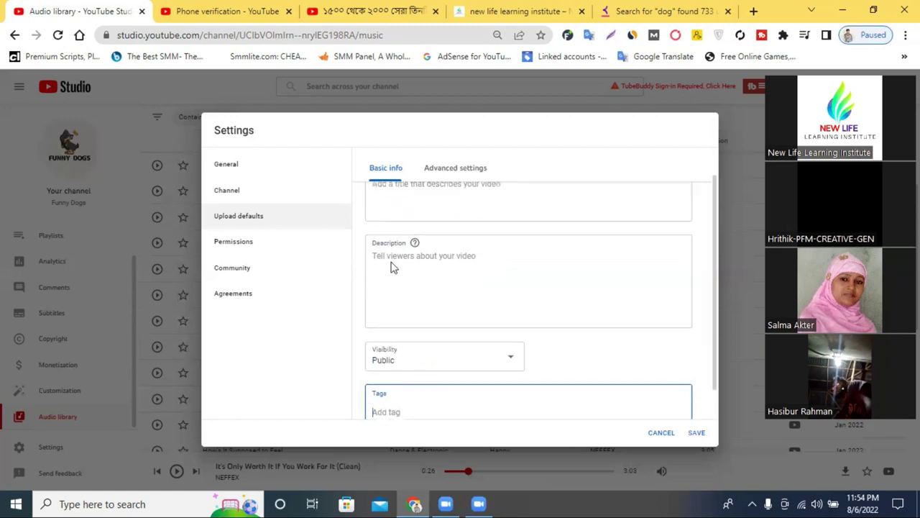
{"action": "scroll", "coordinate": [407, 218], "scroll_direction": "up", "scroll_amount": 1}
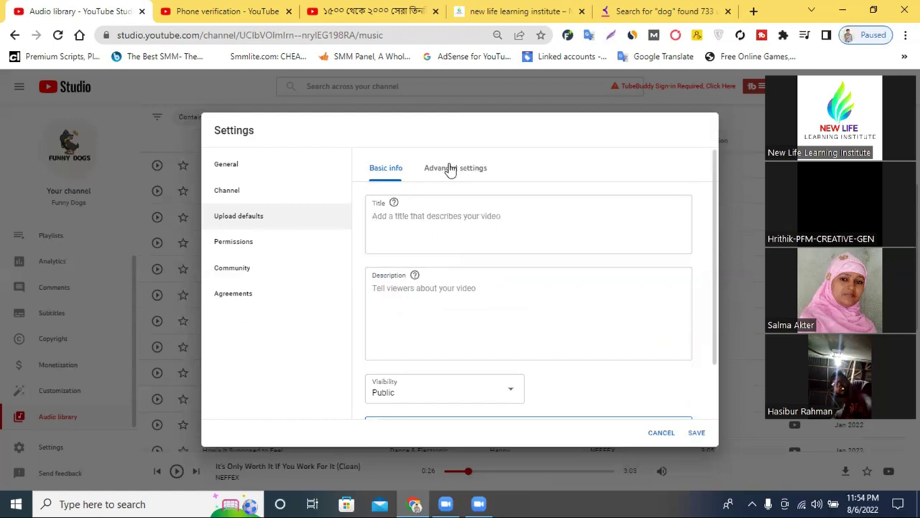
In advanced upload defaults, try Creative Commons but keep the Standard YouTube License
{"action": "left_click", "coordinate": [450, 169]}
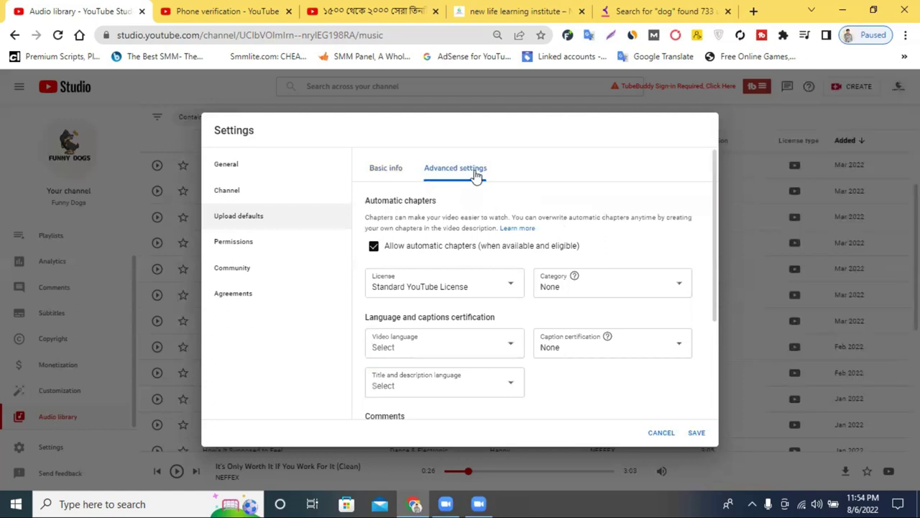
{"action": "scroll", "coordinate": [438, 251], "scroll_direction": "down", "scroll_amount": 2}
{"action": "scroll", "coordinate": [401, 240], "scroll_direction": "up", "scroll_amount": 1}
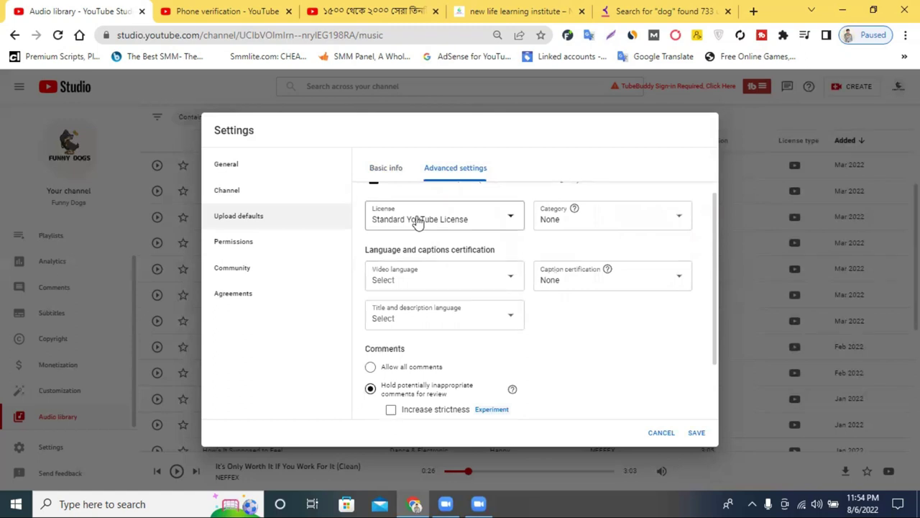
{"action": "left_click", "coordinate": [417, 220]}
{"action": "left_click", "coordinate": [438, 224]}
{"action": "left_click", "coordinate": [441, 224]}
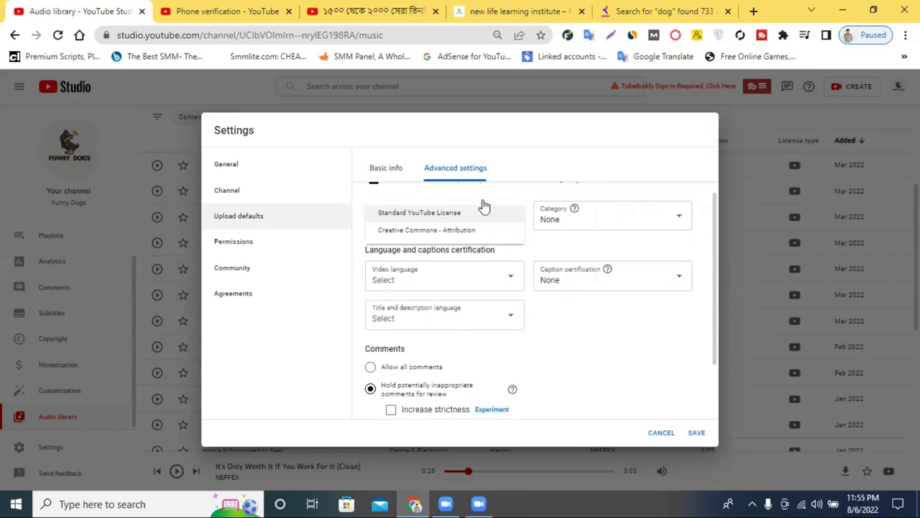
{"action": "left_click", "coordinate": [575, 166]}
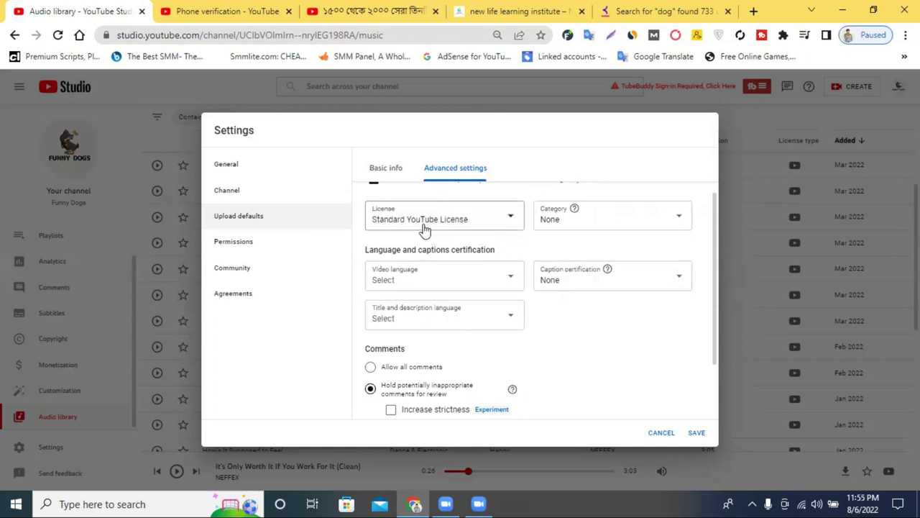
{"action": "left_click", "coordinate": [422, 228]}
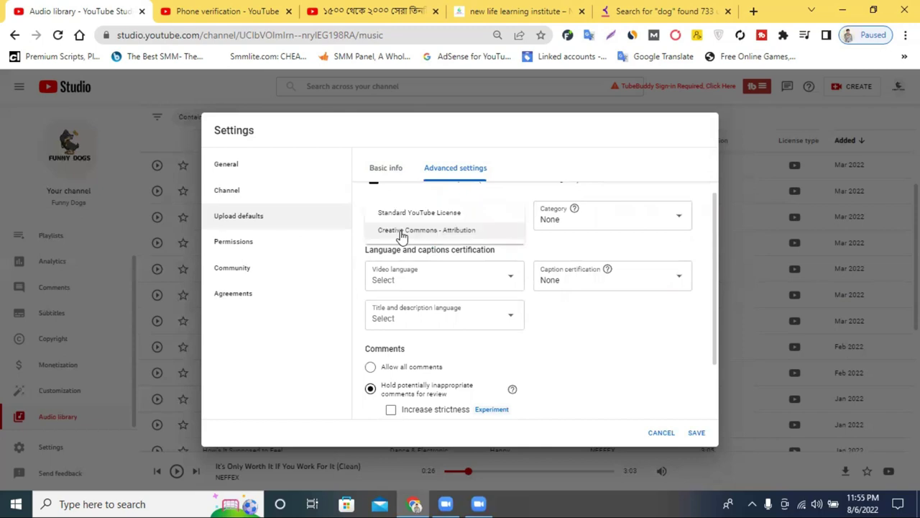
{"action": "left_click", "coordinate": [400, 233]}
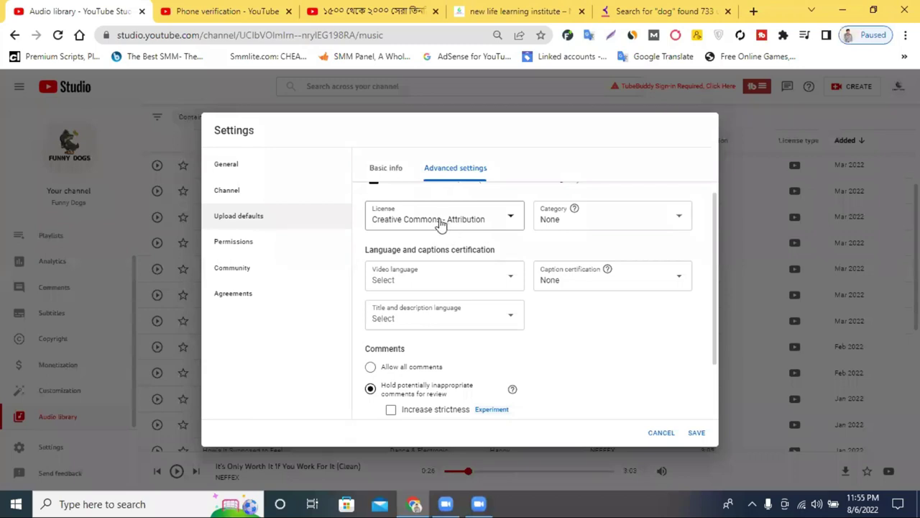
{"action": "left_click", "coordinate": [414, 220]}
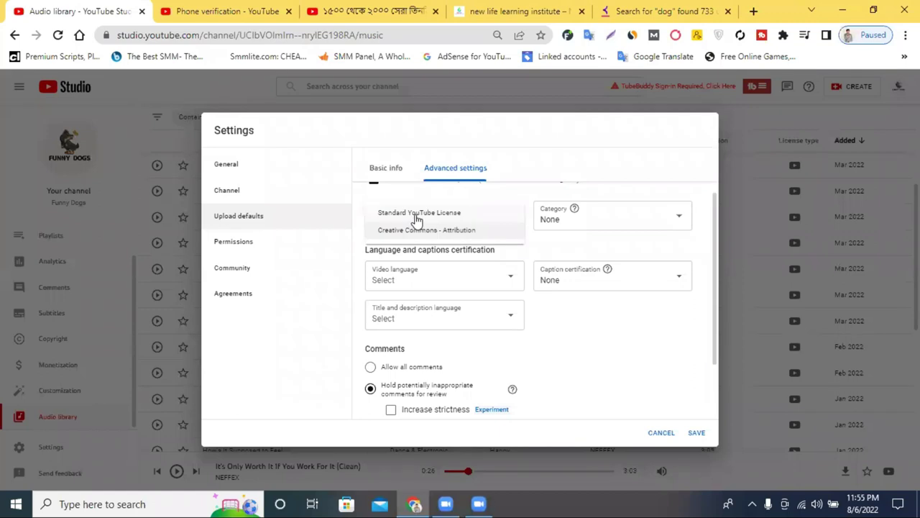
{"action": "left_click", "coordinate": [417, 214]}
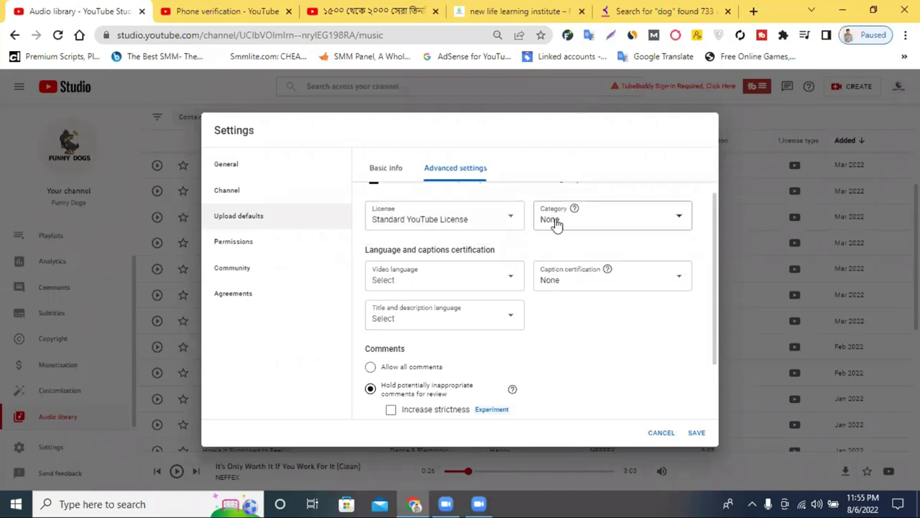
Set the default video category to Pets & Animals
{"action": "left_click", "coordinate": [584, 220]}
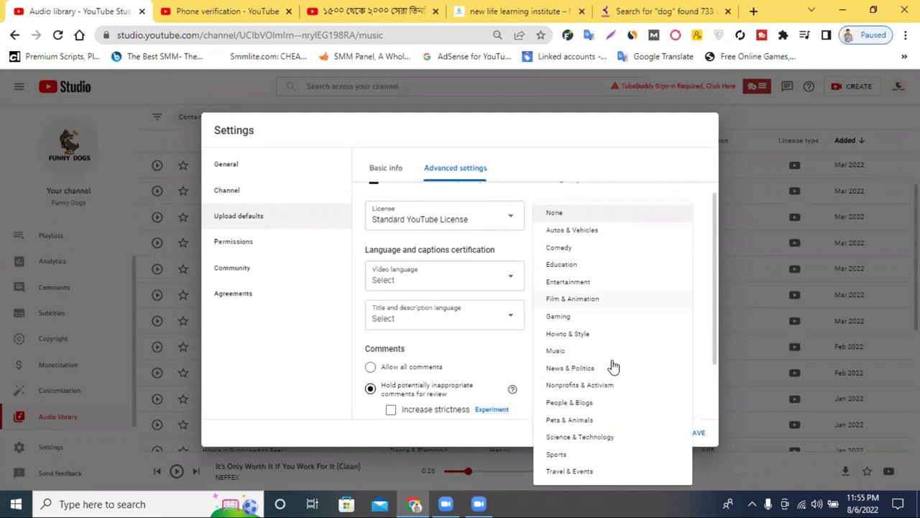
{"action": "left_click", "coordinate": [586, 422]}
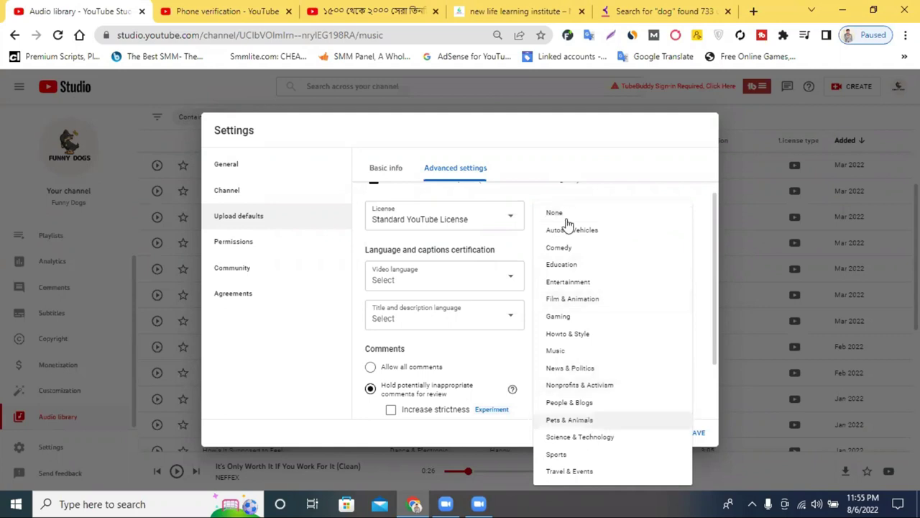
{"action": "left_click", "coordinate": [419, 287]}
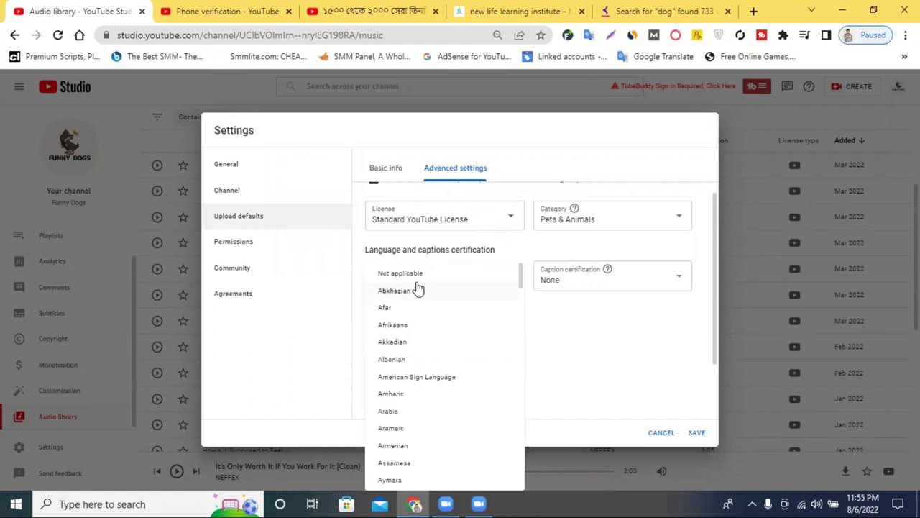
Set the default video language to Not applicable
{"action": "scroll", "coordinate": [424, 304], "scroll_direction": "down", "scroll_amount": 1}
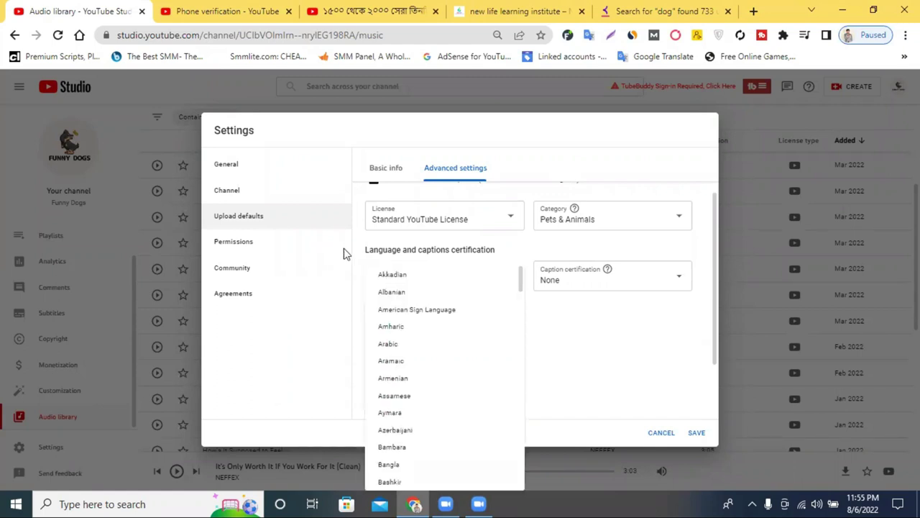
{"action": "key", "text": "Escape"}
{"action": "left_click", "coordinate": [433, 289]}
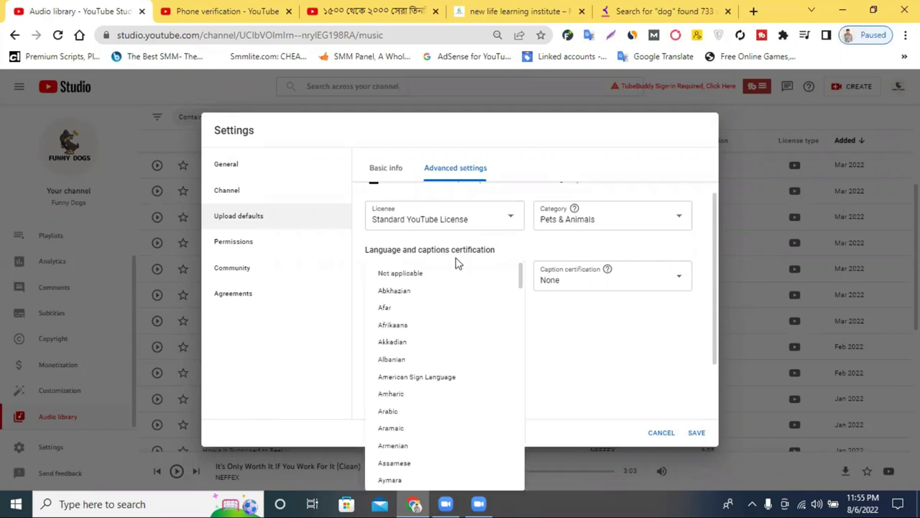
{"action": "left_click", "coordinate": [445, 239]}
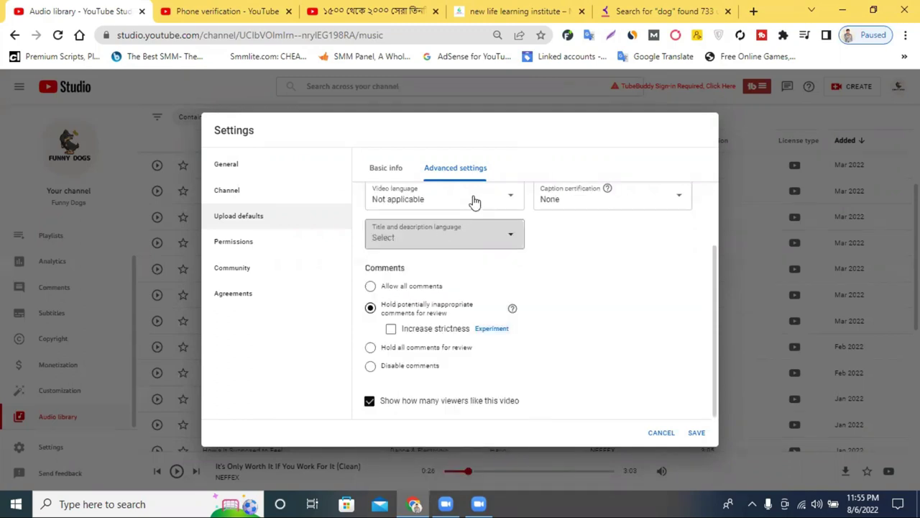
{"action": "scroll", "coordinate": [565, 263], "scroll_direction": "up", "scroll_amount": 2}
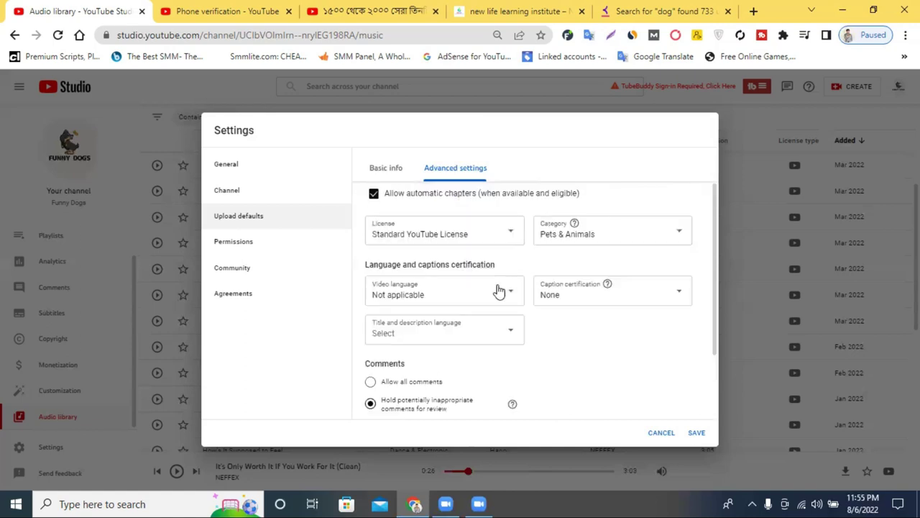
{"action": "scroll", "coordinate": [432, 345], "scroll_direction": "up", "scroll_amount": 1}
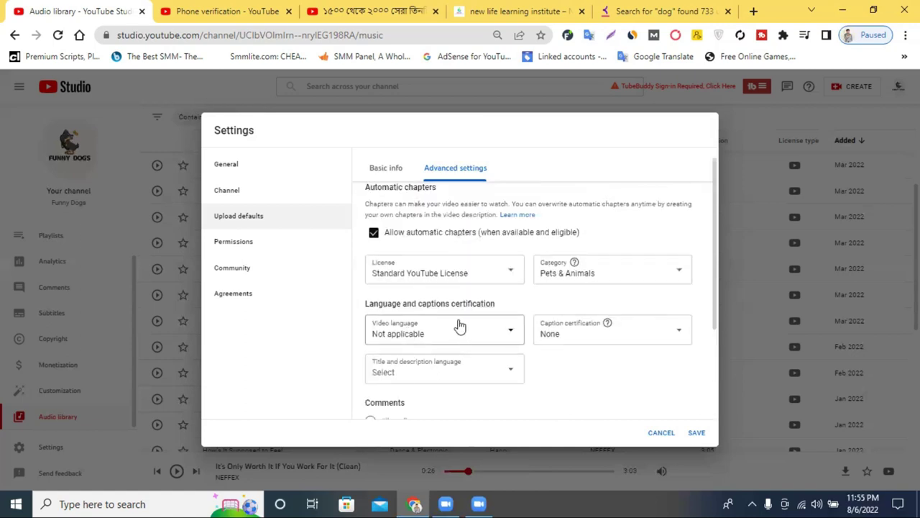
{"action": "scroll", "coordinate": [552, 214], "scroll_direction": "down", "scroll_amount": 2}
{"action": "scroll", "coordinate": [572, 259], "scroll_direction": "up", "scroll_amount": 1}
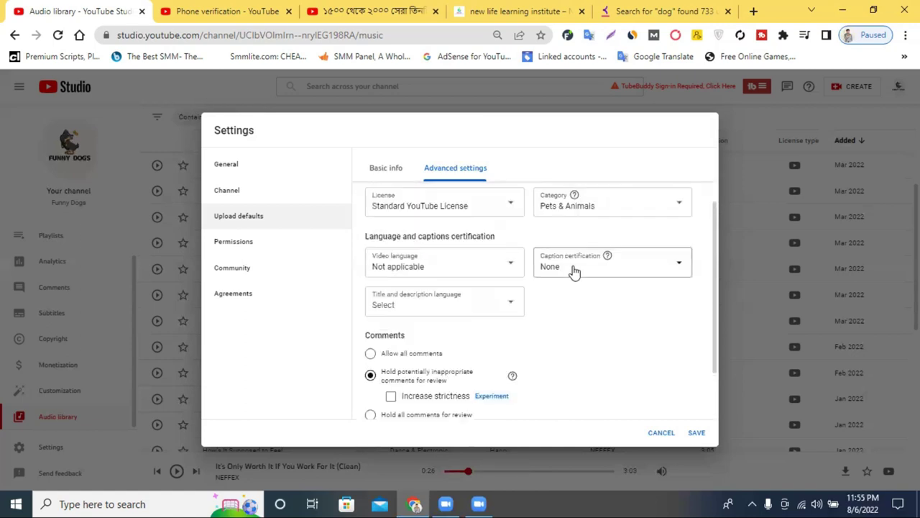
{"action": "scroll", "coordinate": [425, 299], "scroll_direction": "down", "scroll_amount": 2}
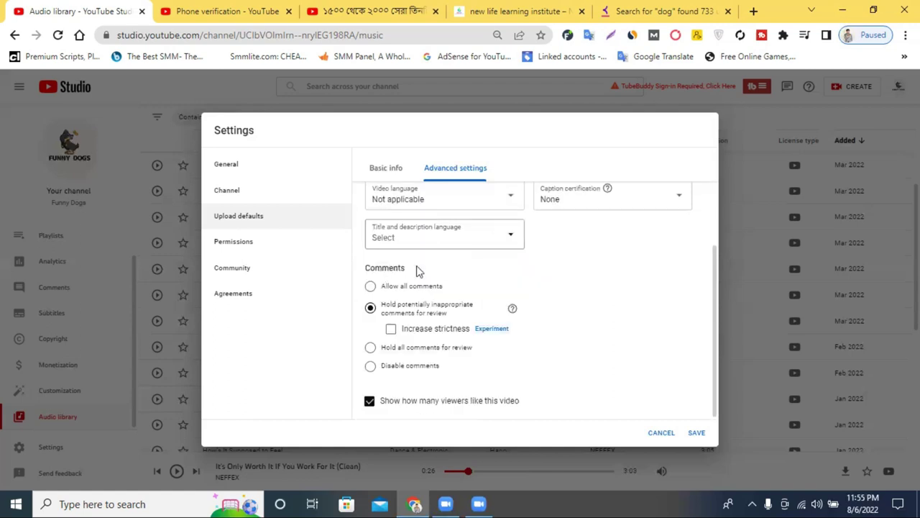
Allow all comments on new uploads, then go to Permissions and Community settings
{"action": "left_click", "coordinate": [371, 289]}
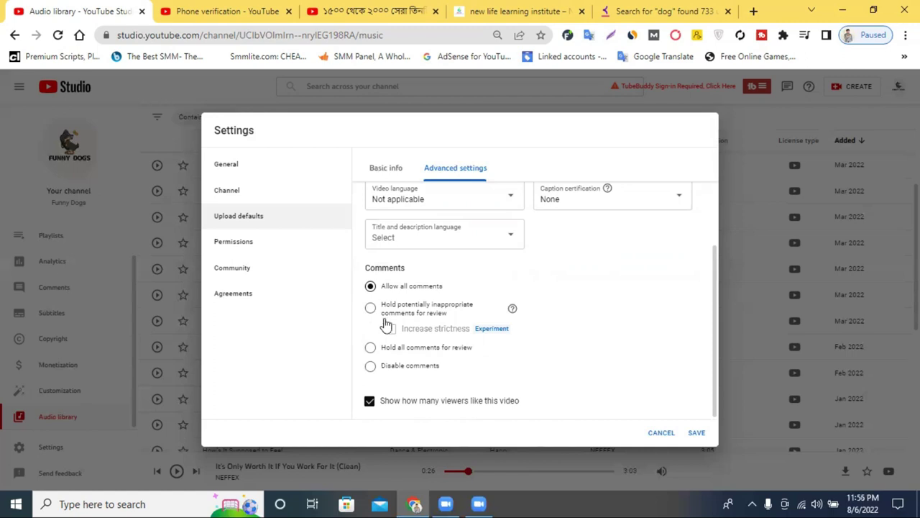
{"action": "left_click", "coordinate": [371, 367]}
{"action": "left_click", "coordinate": [458, 288]}
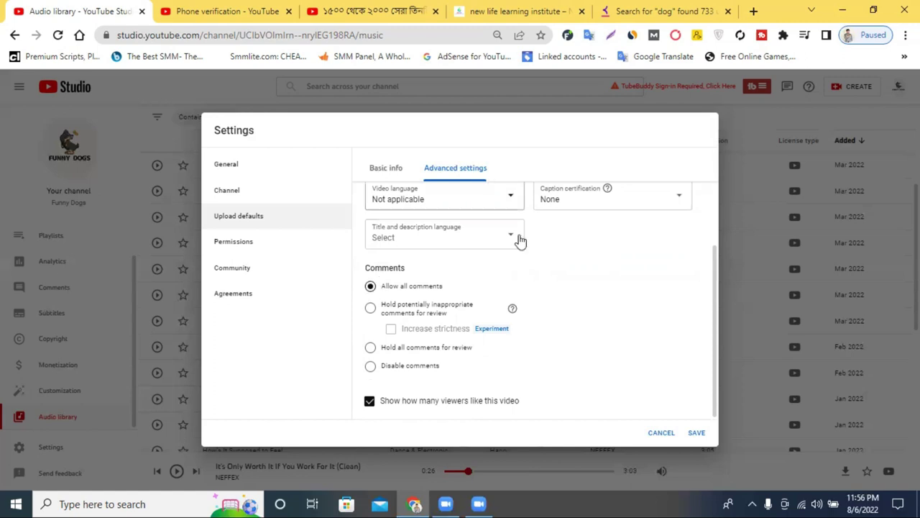
{"action": "scroll", "coordinate": [273, 259], "scroll_direction": "up", "scroll_amount": 3}
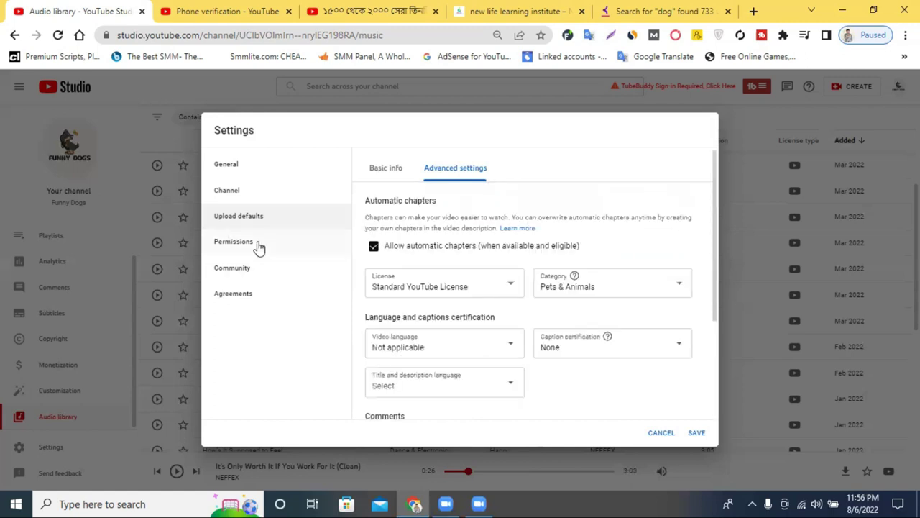
{"action": "left_click", "coordinate": [258, 245]}
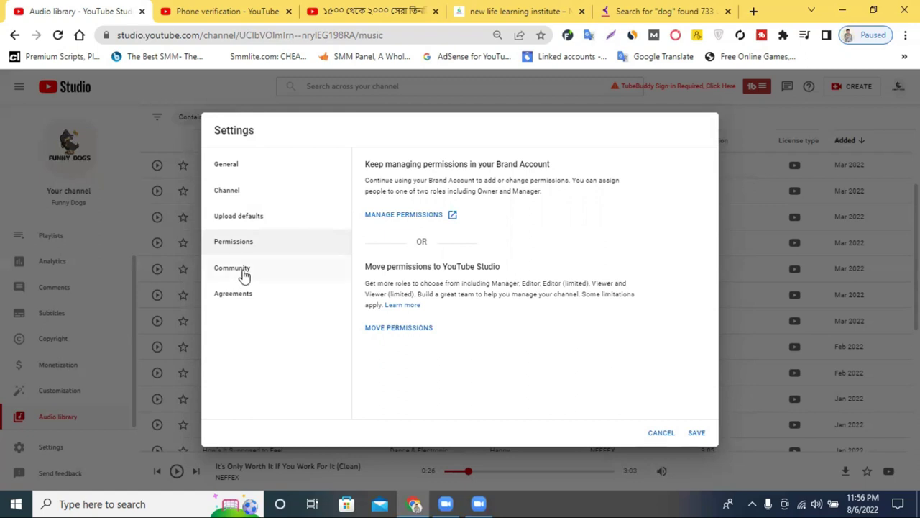
{"action": "left_click", "coordinate": [244, 273]}
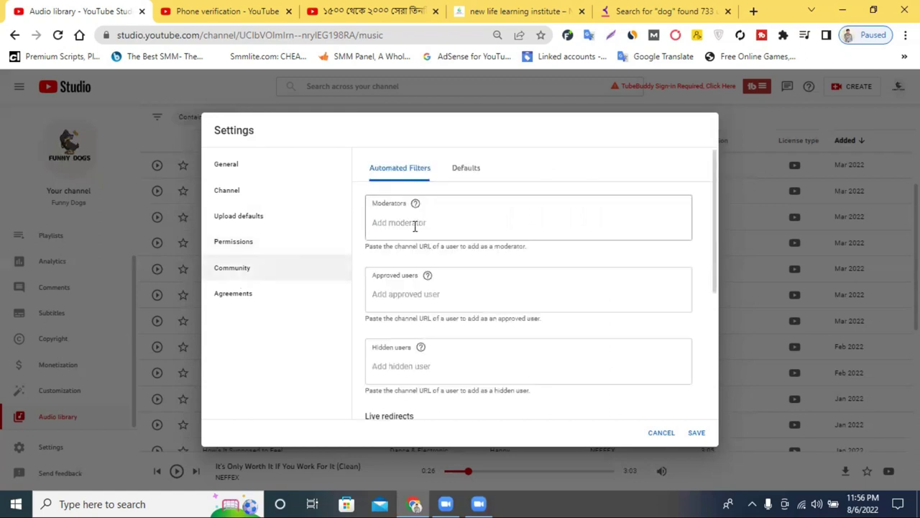
Add 'bad video' as a blocked word and turn on Block links in live chat
{"action": "left_click", "coordinate": [411, 291]}
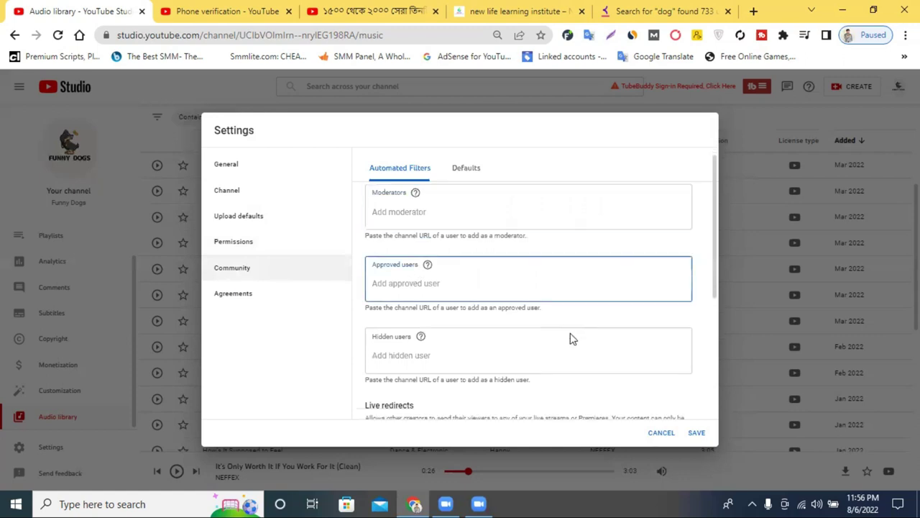
{"action": "scroll", "coordinate": [452, 279], "scroll_direction": "down", "scroll_amount": 4}
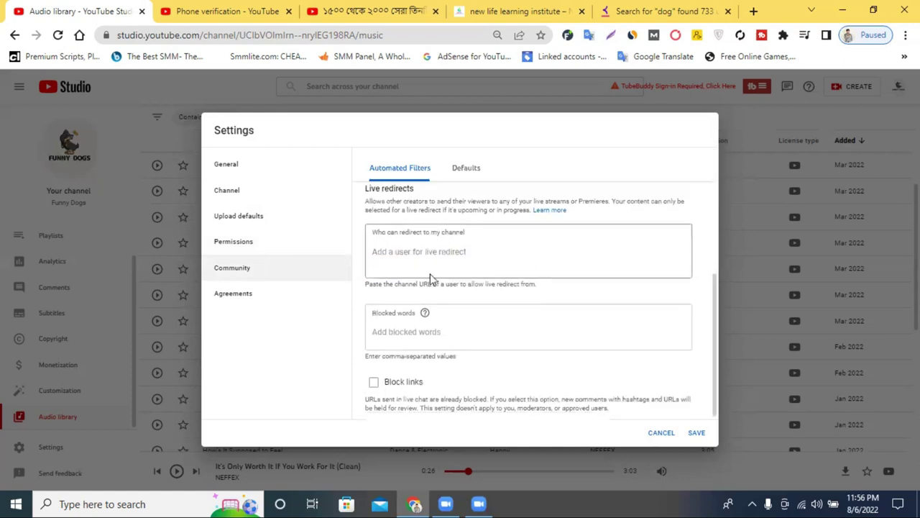
{"action": "left_click", "coordinate": [407, 333]}
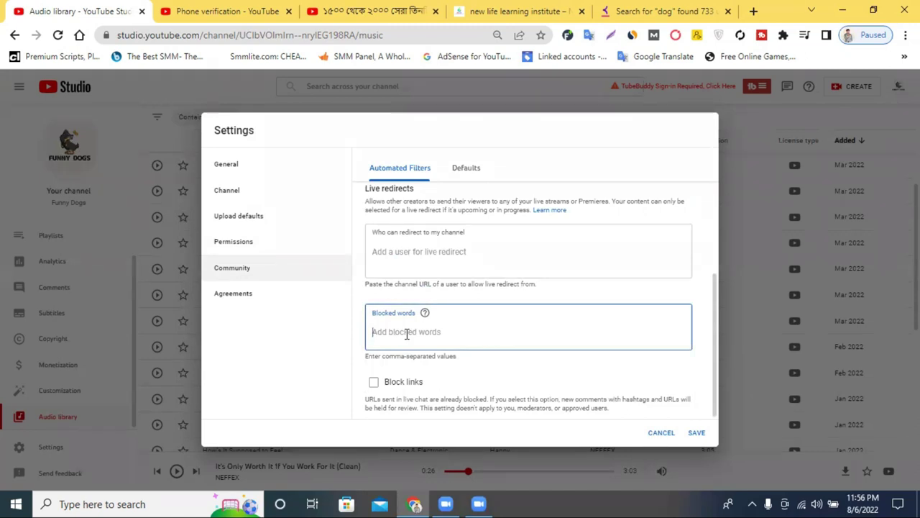
{"action": "type", "text": "bad"}
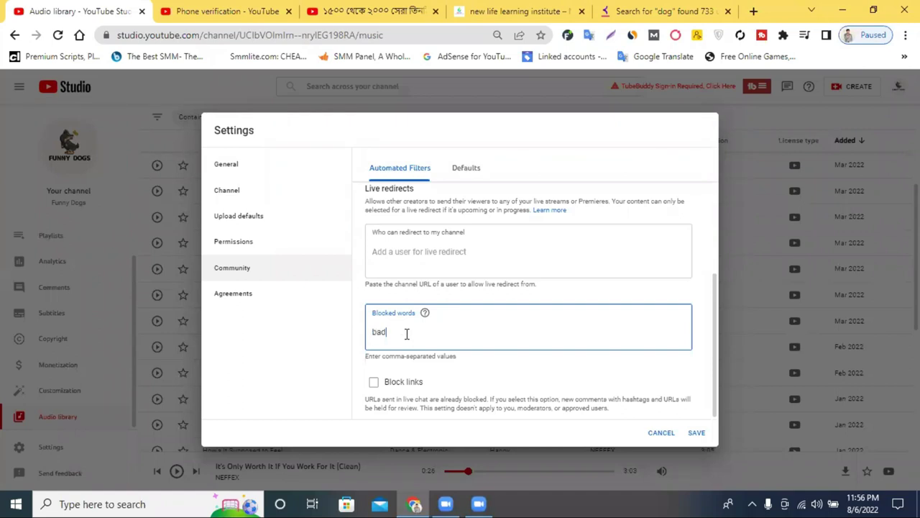
{"action": "type", "text": " w"}
{"action": "type", "text": "ide"}
{"action": "type", "text": "o"}
{"action": "left_click_drag", "start_coordinate": [417, 327], "coordinate": [371, 333]}
{"action": "key", "text": "ctrl+shift+Right"}
{"action": "key", "text": "ctrl+shift+Left"}
{"action": "left_click", "coordinate": [376, 386]}
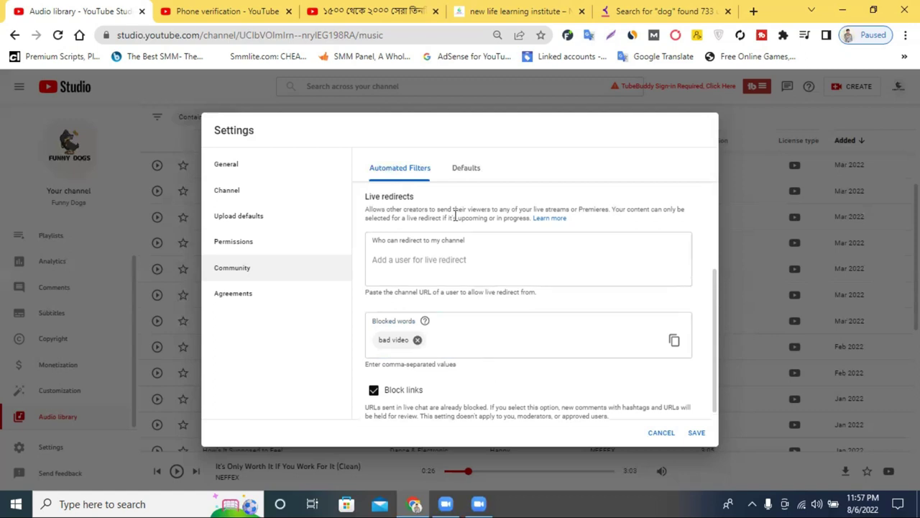
{"action": "scroll", "coordinate": [463, 187], "scroll_direction": "up", "scroll_amount": 4}
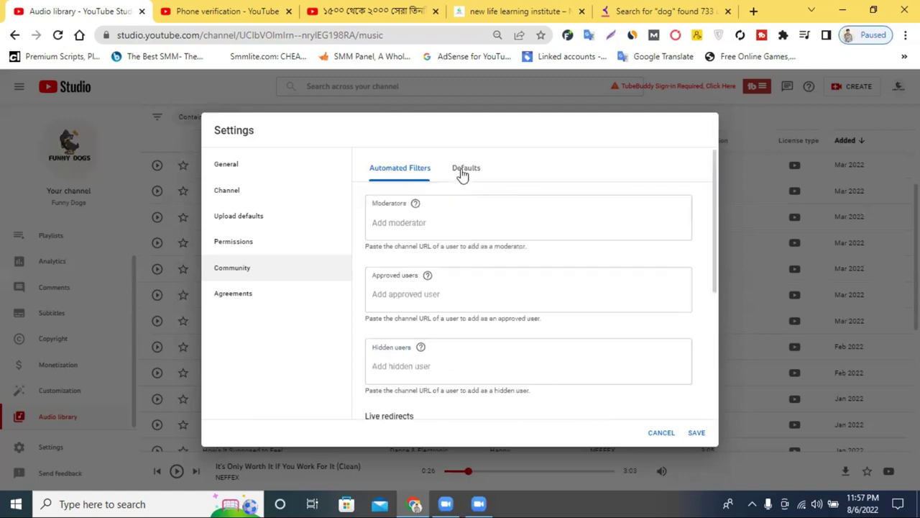
Review the Community Defaults and Agreements sections, then save and close the channel settings
{"action": "left_click", "coordinate": [462, 171]}
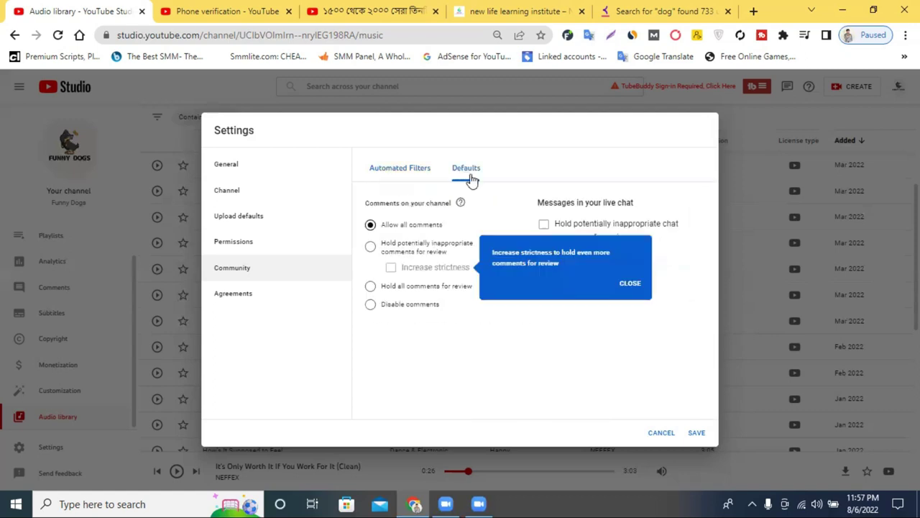
{"action": "left_click", "coordinate": [630, 285]}
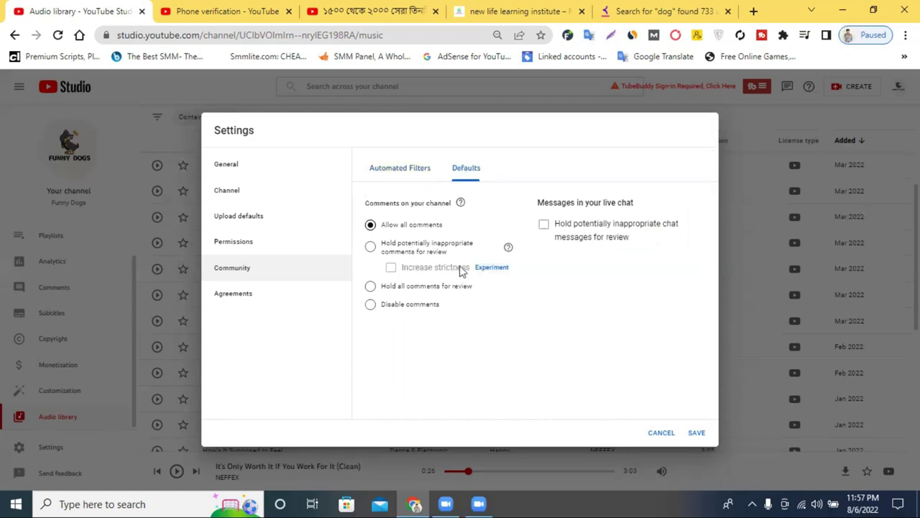
{"action": "left_click", "coordinate": [386, 169]}
{"action": "left_click", "coordinate": [249, 301]}
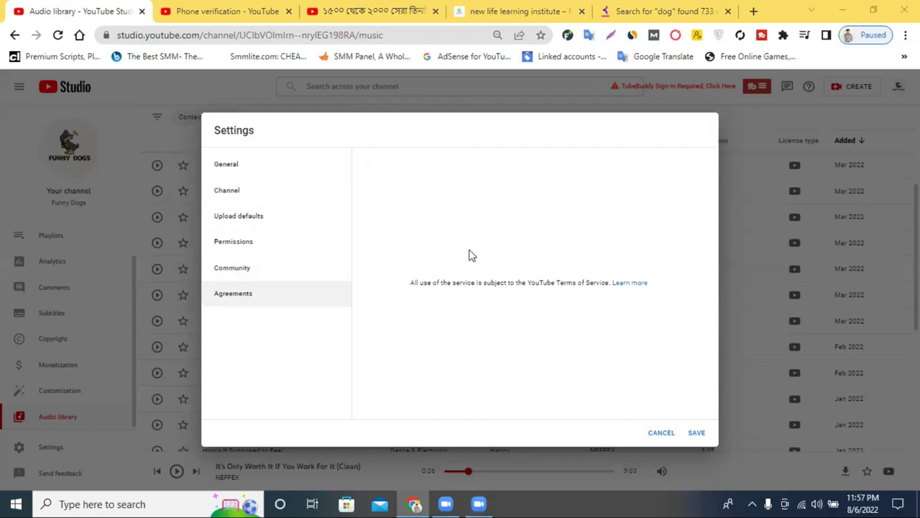
{"action": "left_click", "coordinate": [696, 434]}
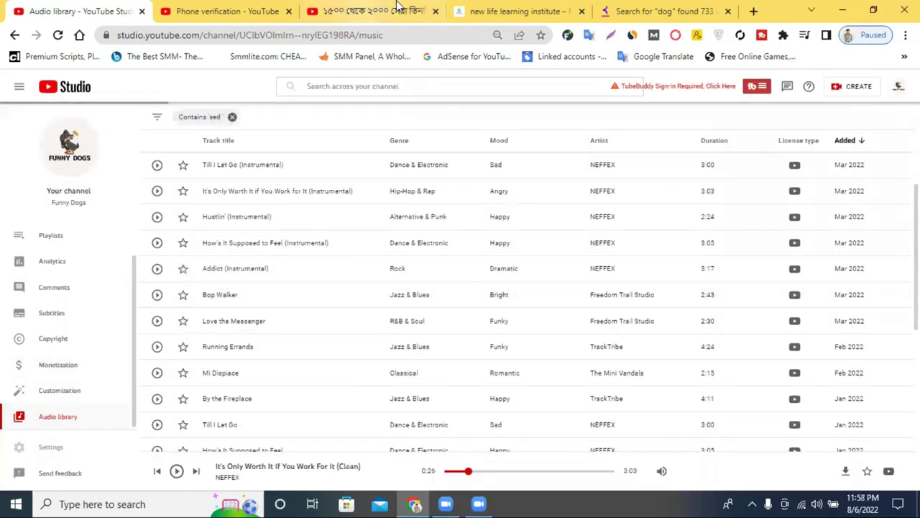
Close the YouTube video, institute website, keyword research and phone verification tabs
{"action": "left_click", "coordinate": [431, 16]}
{"action": "left_click", "coordinate": [435, 12]}
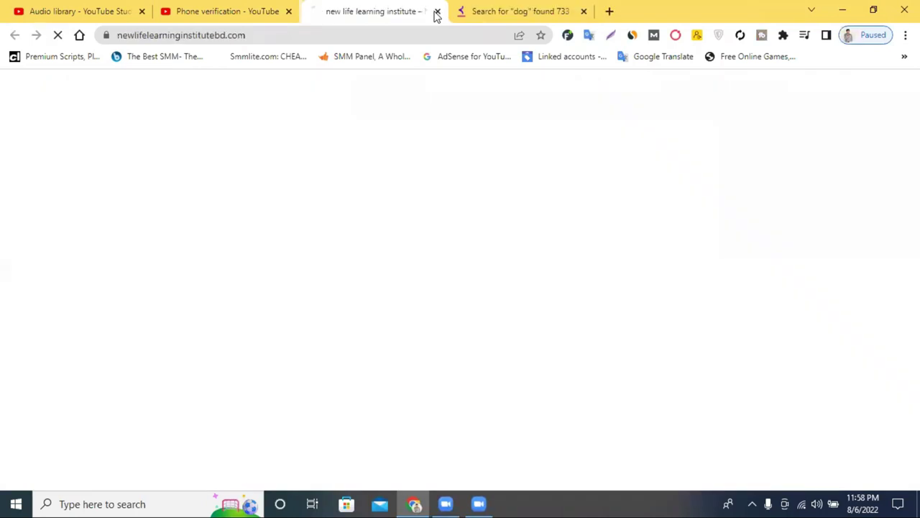
{"action": "left_click", "coordinate": [435, 12]}
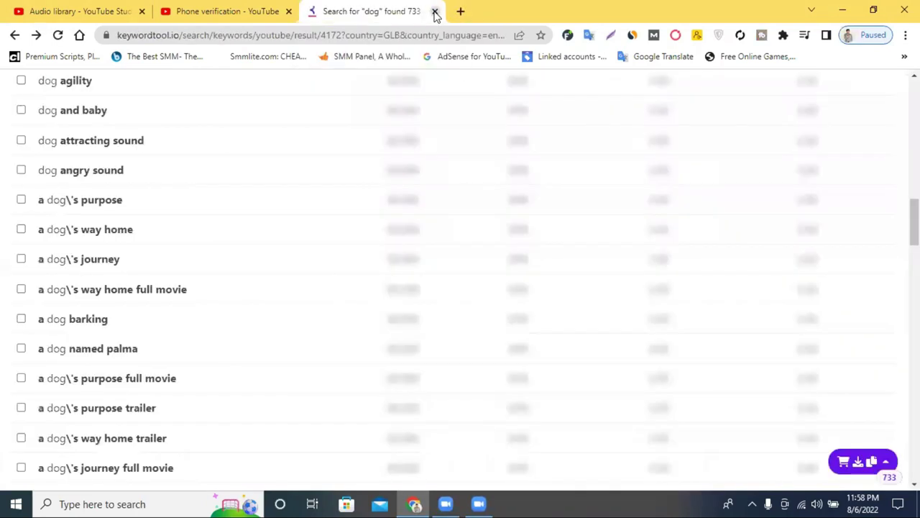
{"action": "left_click", "coordinate": [435, 12]}
{"action": "left_click", "coordinate": [316, 11]}
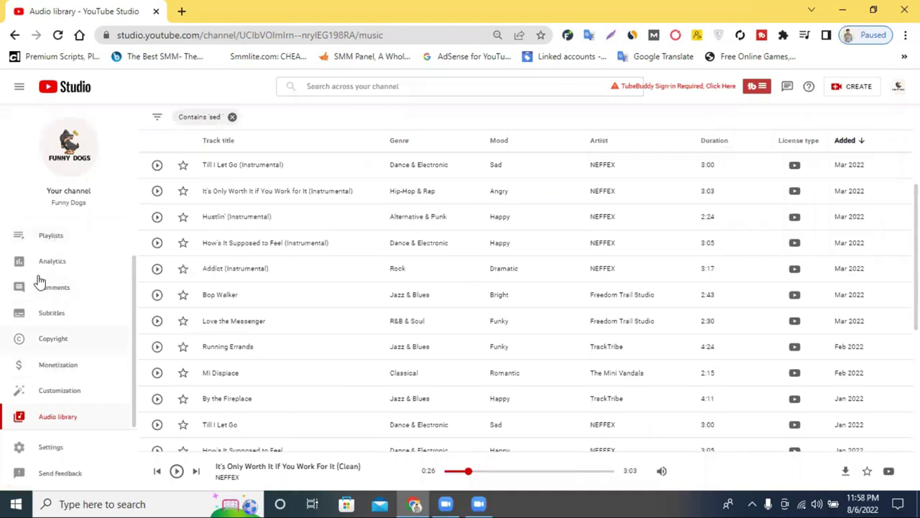
Cancel the feedback form and clear the 'sad' filter from the Audio library tracks
{"action": "left_click", "coordinate": [59, 473]}
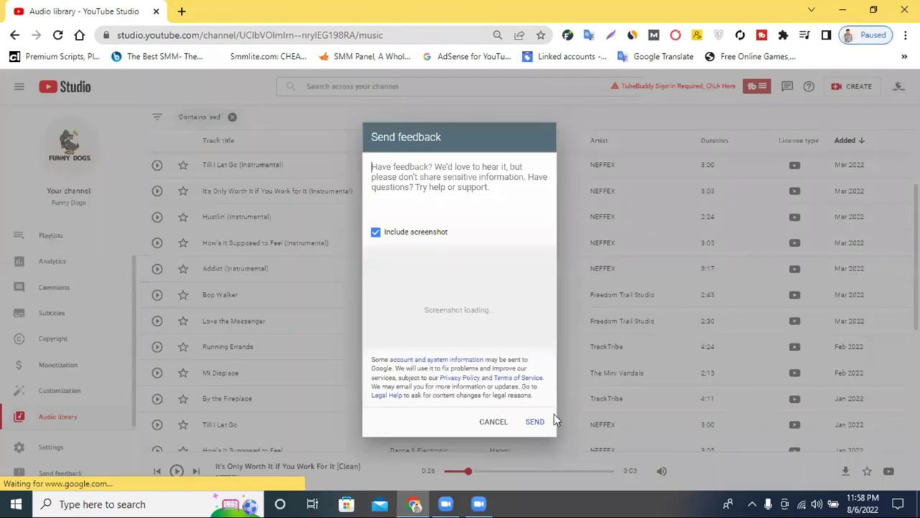
{"action": "left_click", "coordinate": [491, 424]}
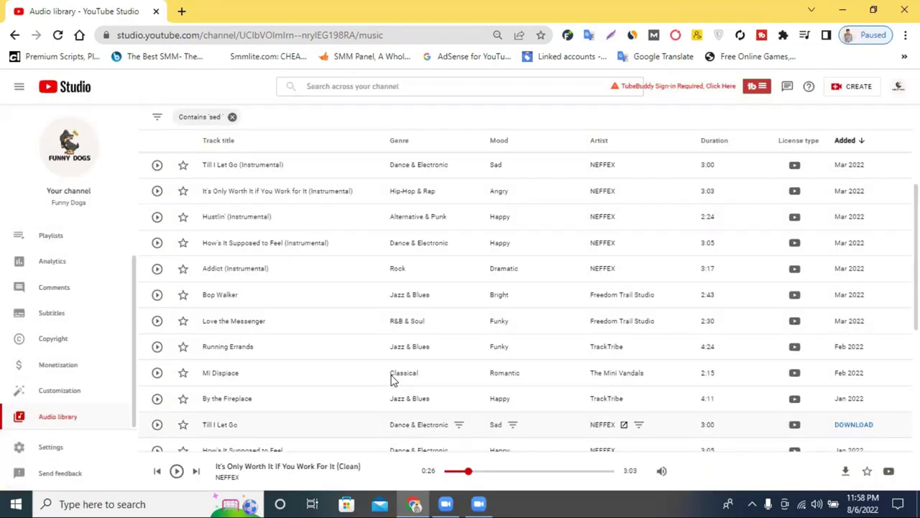
{"action": "scroll", "coordinate": [86, 280], "scroll_direction": "up", "scroll_amount": 1}
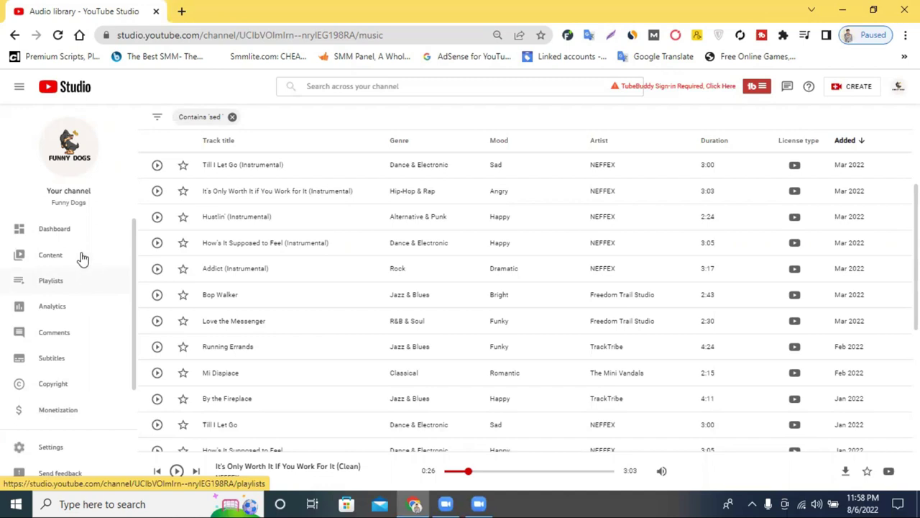
{"action": "left_click", "coordinate": [233, 118]}
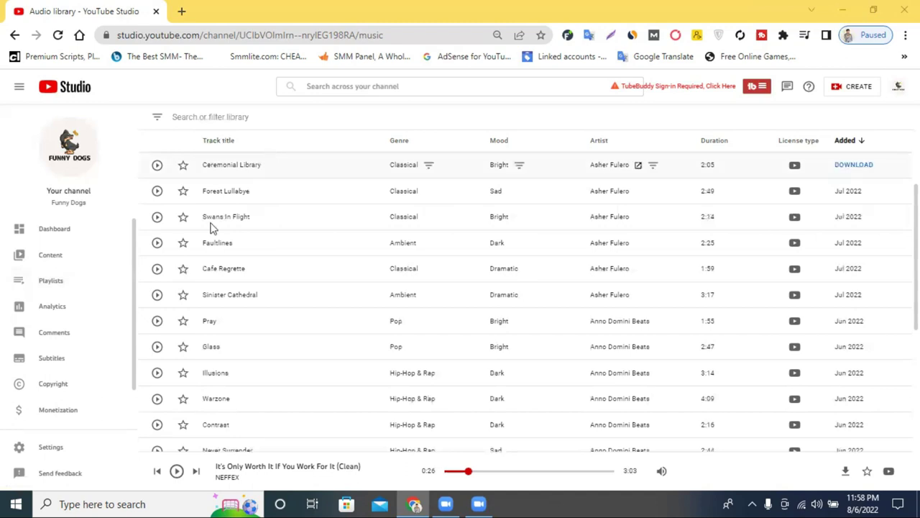
{"action": "scroll", "coordinate": [97, 291], "scroll_direction": "down", "scroll_amount": 1}
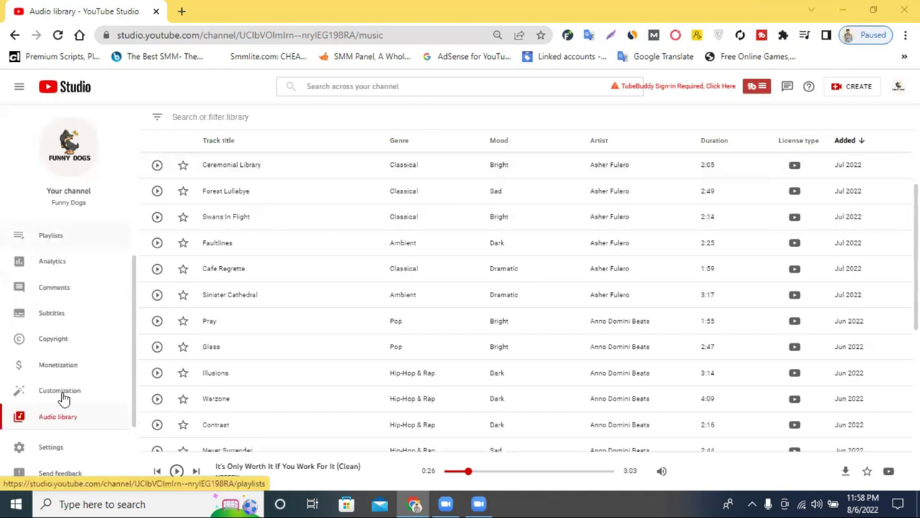
View Monetization, step back through earlier Studio pages, and return to the Funny Dogs dashboard
{"action": "left_click", "coordinate": [58, 368]}
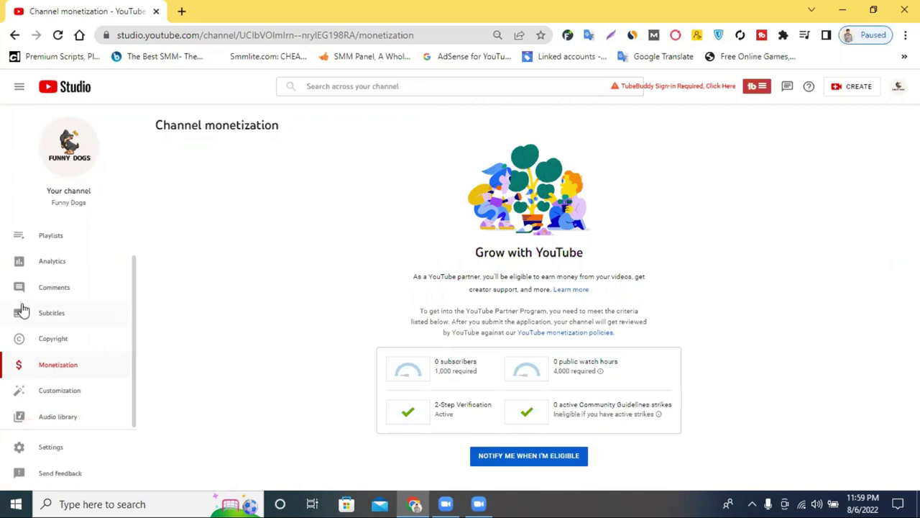
{"action": "scroll", "coordinate": [92, 345], "scroll_direction": "up", "scroll_amount": 1}
{"action": "scroll", "coordinate": [43, 270], "scroll_direction": "up", "scroll_amount": 1}
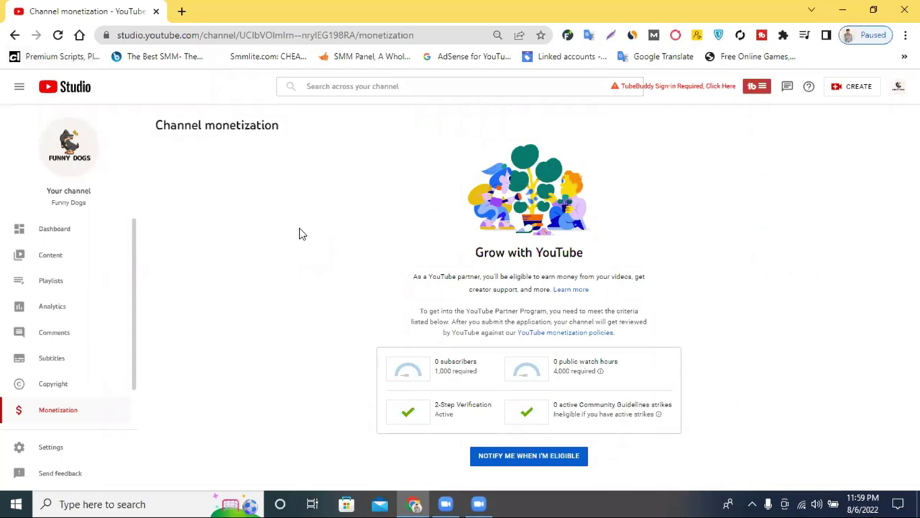
{"action": "left_click", "coordinate": [15, 36]}
{"action": "left_click", "coordinate": [14, 36]}
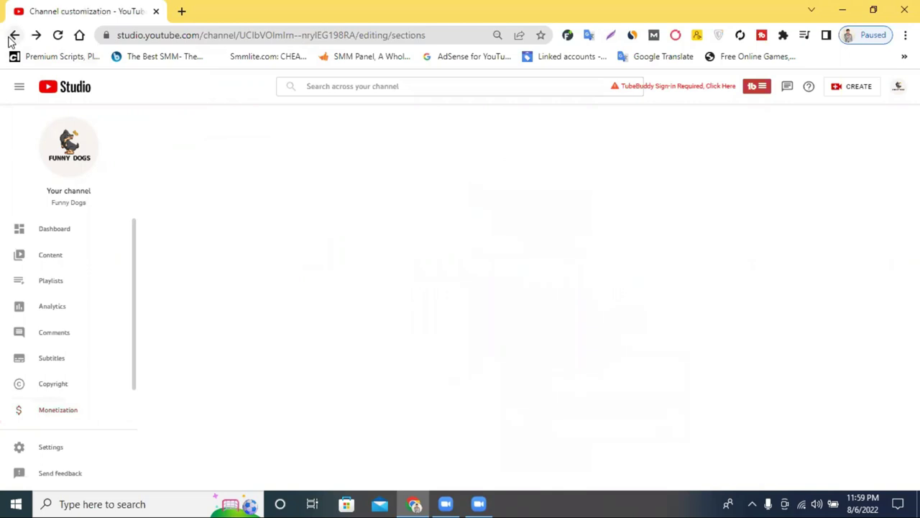
{"action": "left_click", "coordinate": [10, 38]}
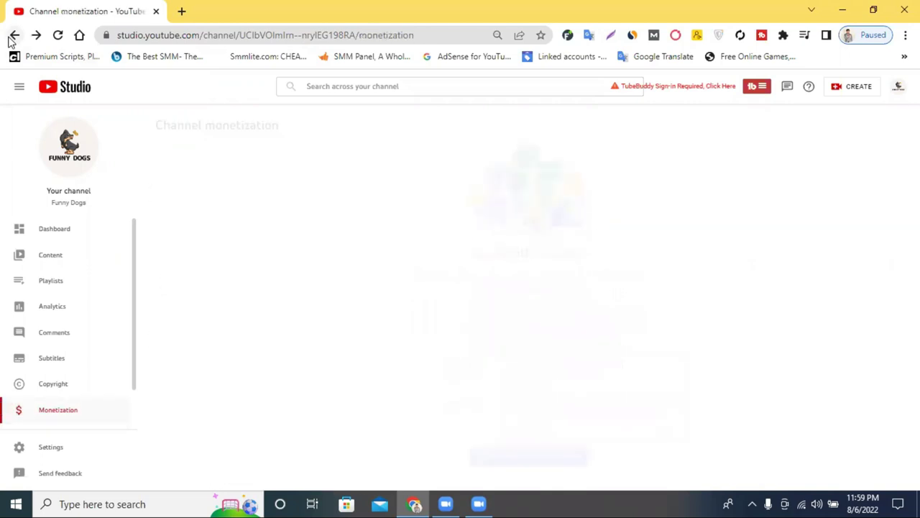
{"action": "left_click", "coordinate": [9, 38]}
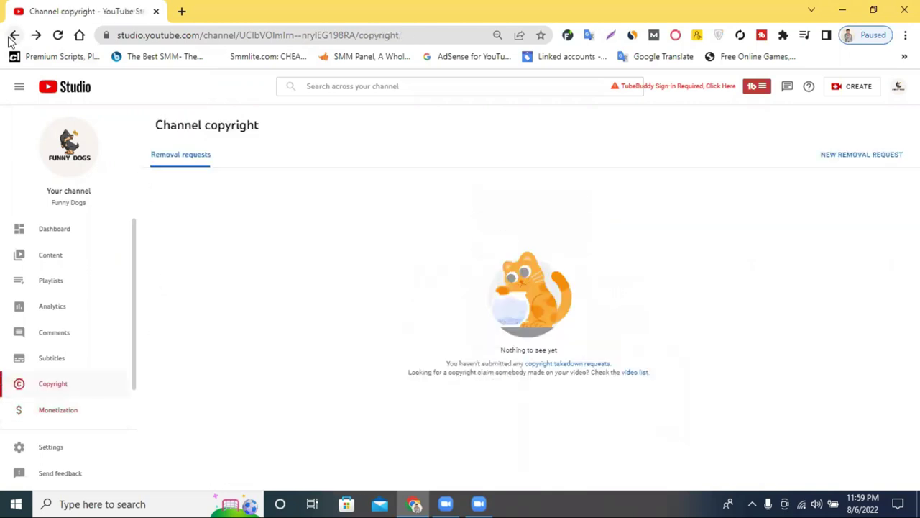
{"action": "left_click", "coordinate": [9, 38]}
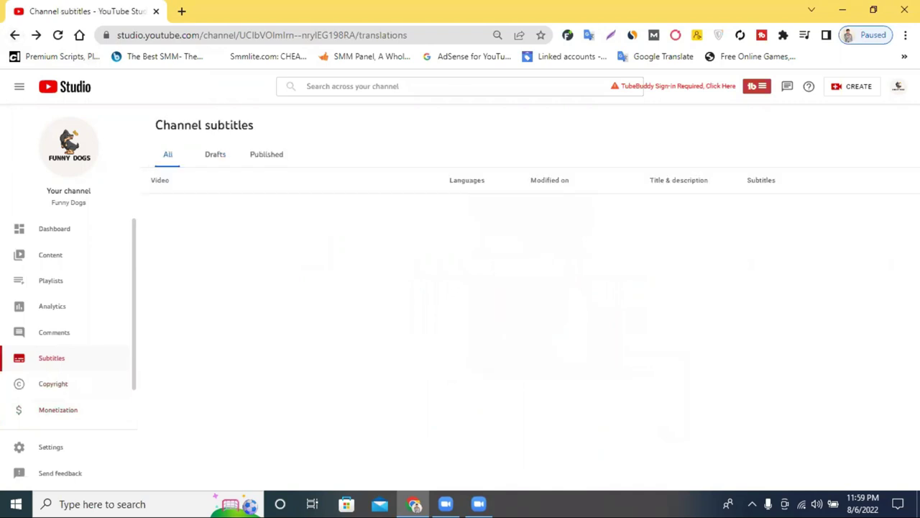
{"action": "left_click", "coordinate": [898, 86]}
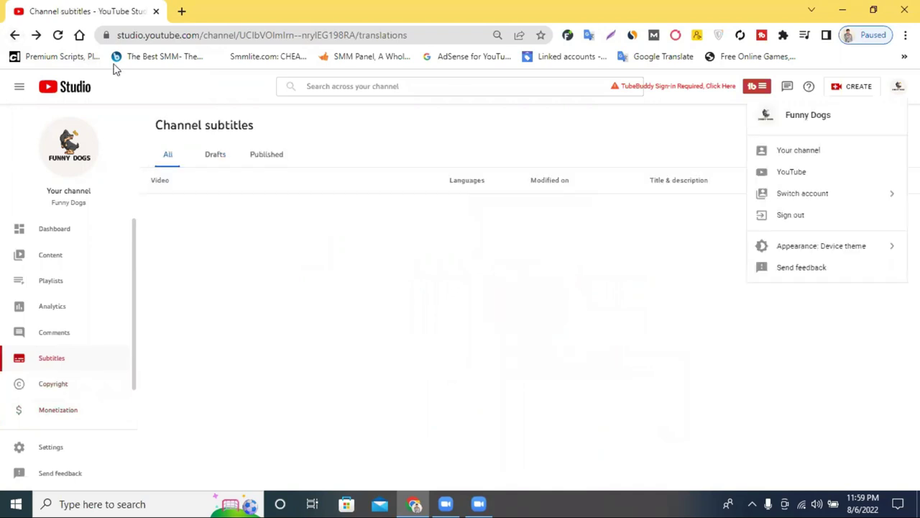
{"action": "left_click", "coordinate": [63, 89]}
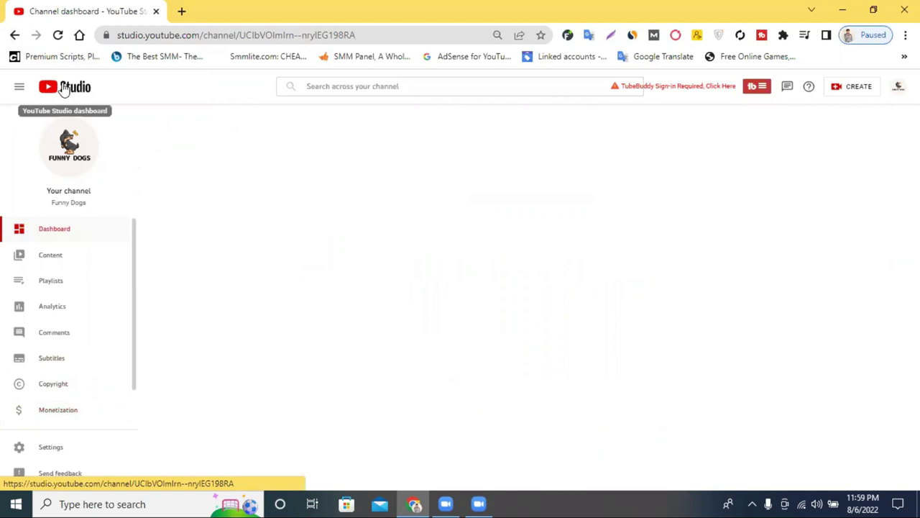
Open YouTube in a new tab, plus a second tab signed in as the second Google account
{"action": "left_click", "coordinate": [181, 11]}
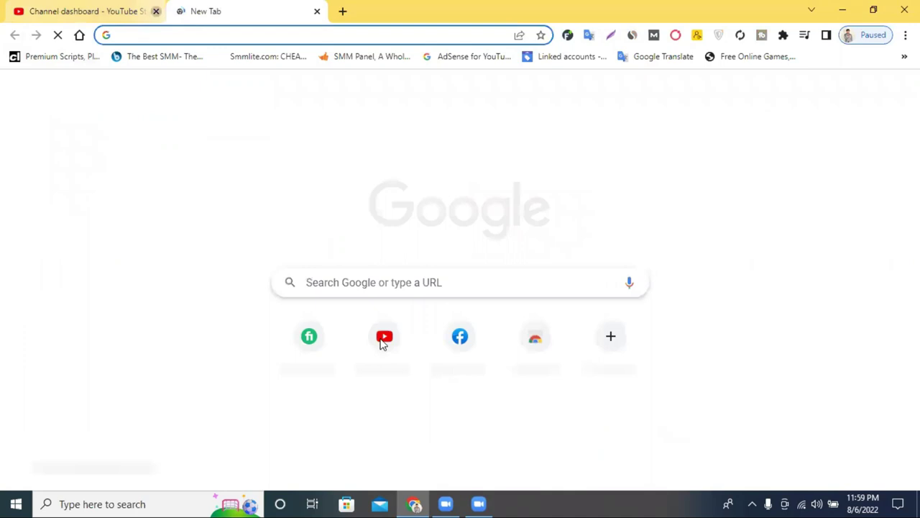
{"action": "left_click", "coordinate": [384, 339]}
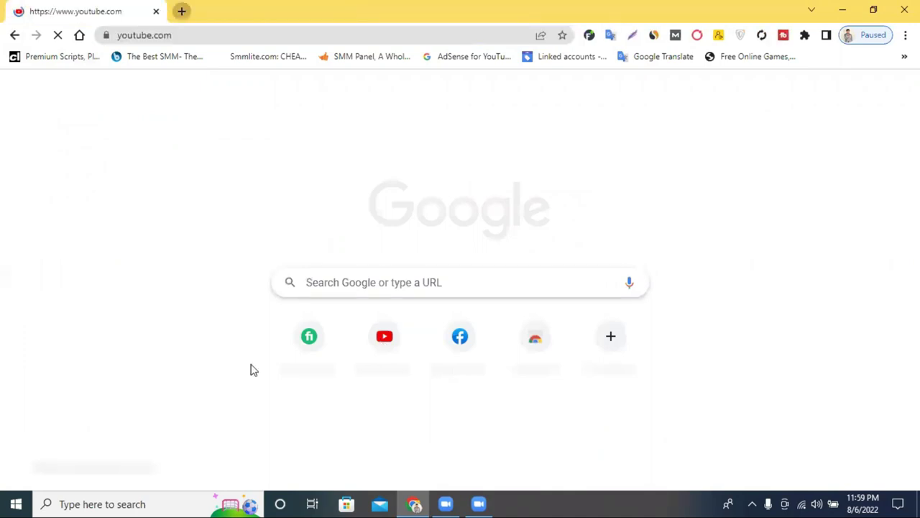
{"action": "key", "text": "ctrl+t"}
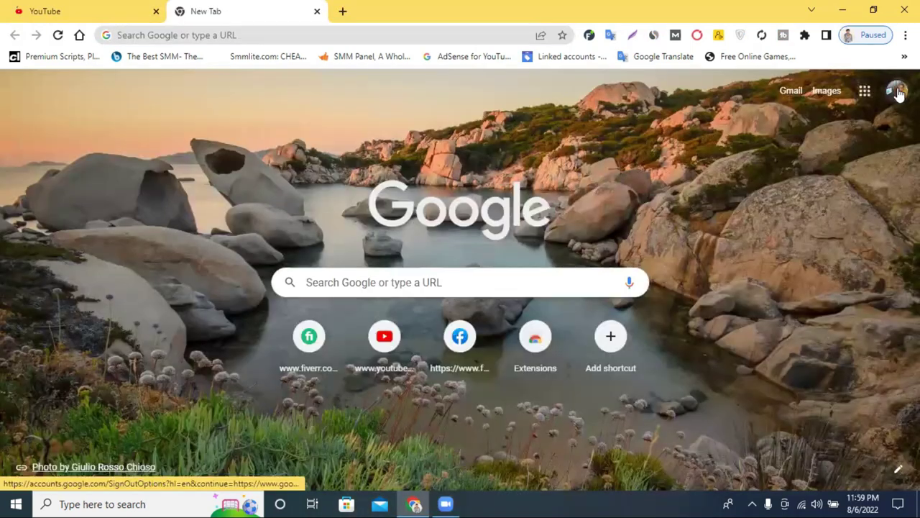
{"action": "left_click", "coordinate": [896, 91]}
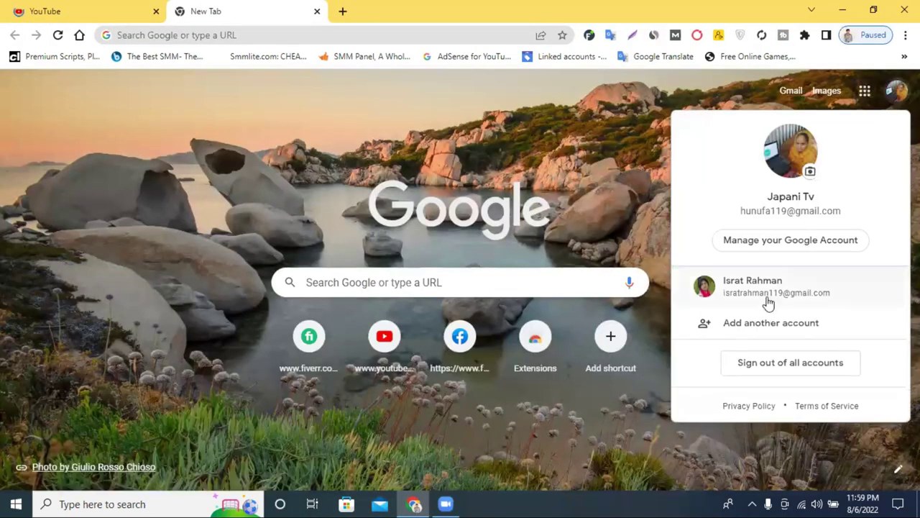
{"action": "left_click", "coordinate": [767, 286]}
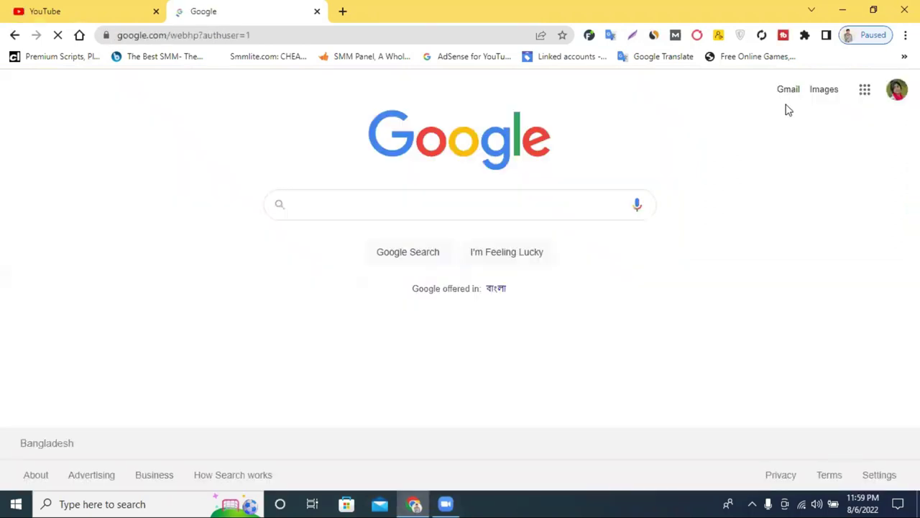
{"action": "left_click", "coordinate": [788, 89]}
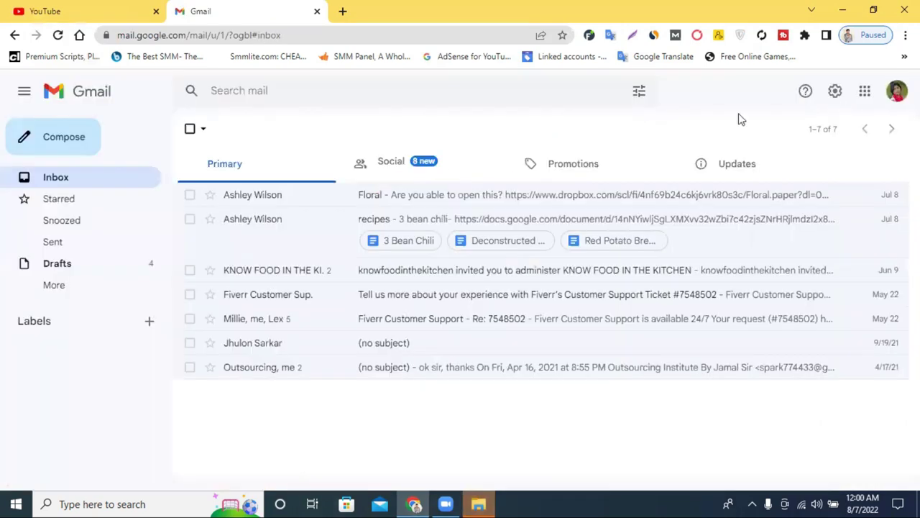
{"action": "left_click", "coordinate": [895, 98]}
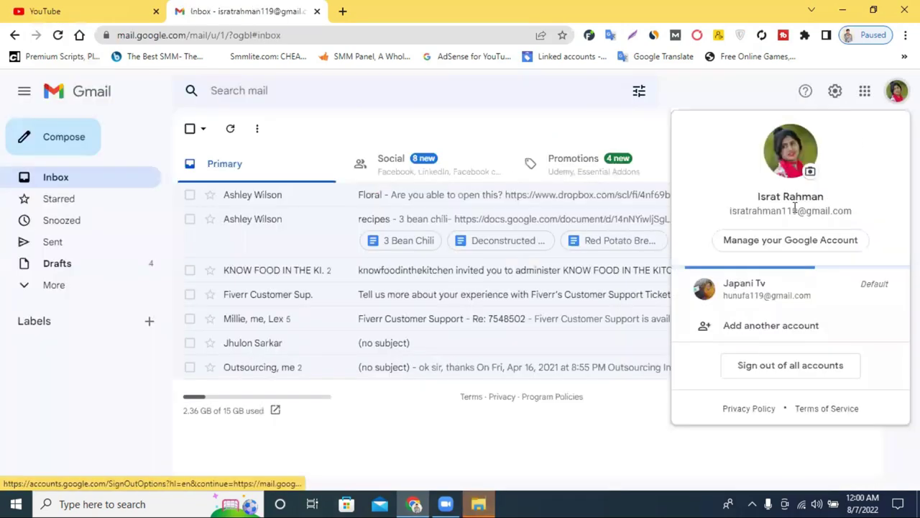
{"action": "triple_click", "coordinate": [789, 210]}
{"action": "right_click", "coordinate": [787, 216]}
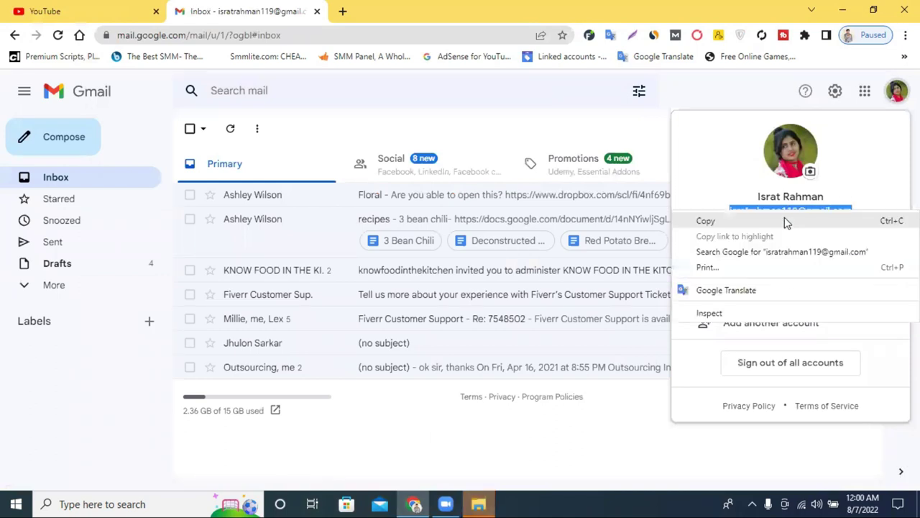
{"action": "key", "text": "Escape"}
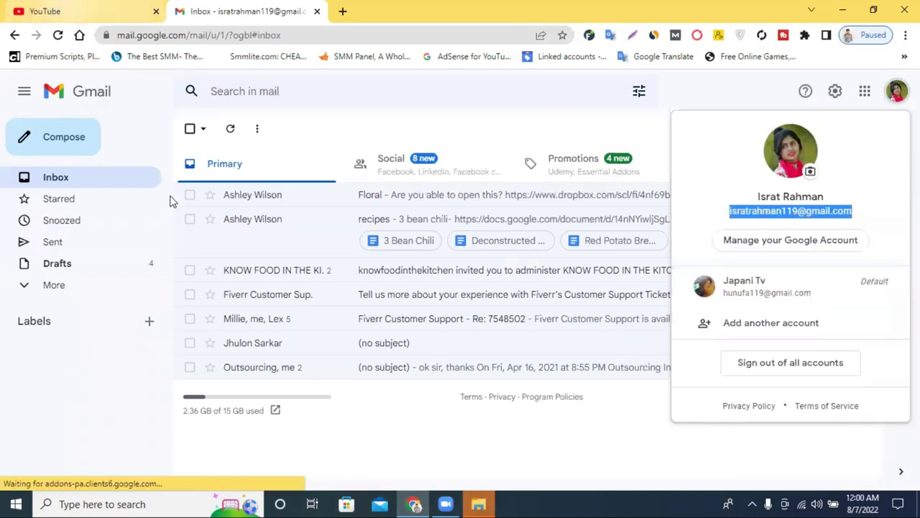
{"action": "key", "text": "ctrl+Tab"}
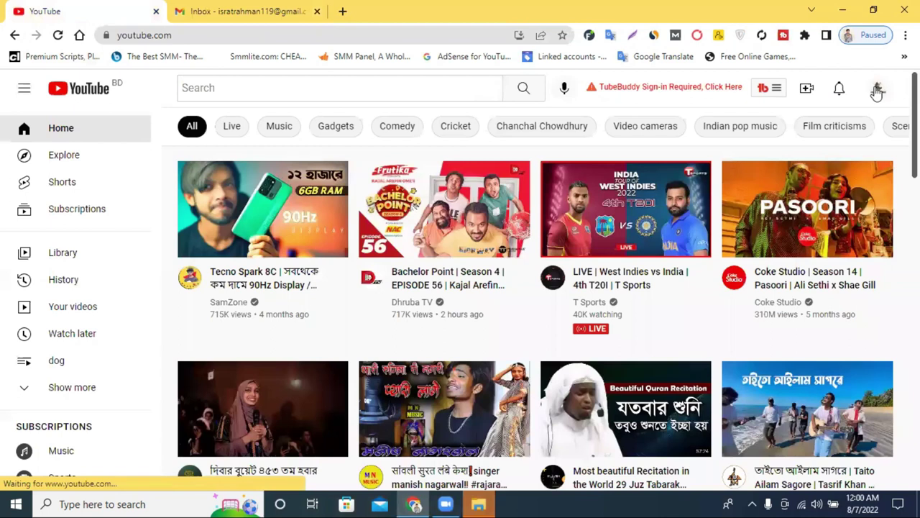
Go from YouTube's account settings to 'Add or remove manager(s)' for the Funny Dogs channel
{"action": "scroll", "coordinate": [733, 386], "scroll_direction": "down", "scroll_amount": 1}
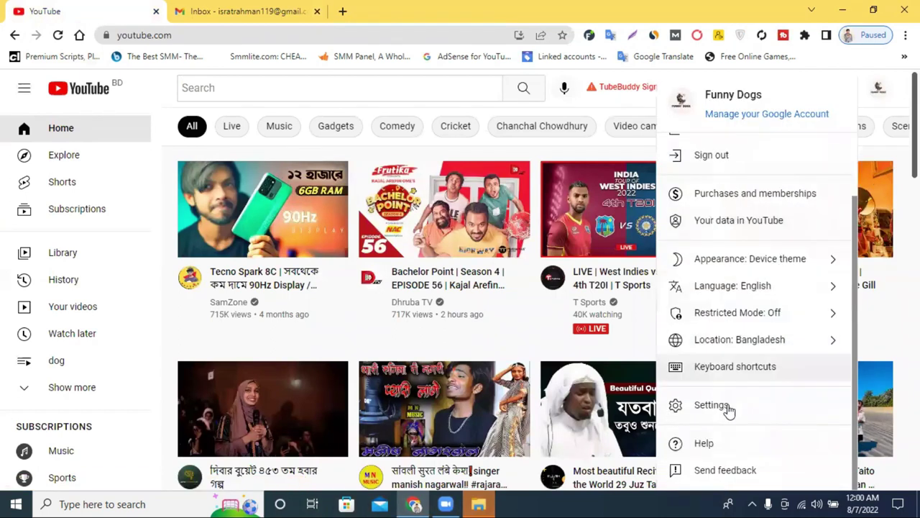
{"action": "left_click", "coordinate": [734, 405]}
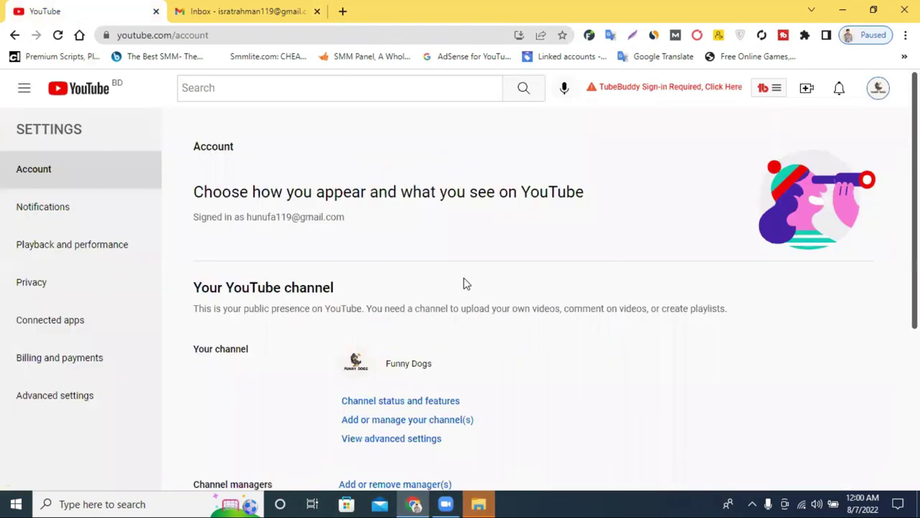
{"action": "scroll", "coordinate": [464, 284], "scroll_direction": "down", "scroll_amount": 2}
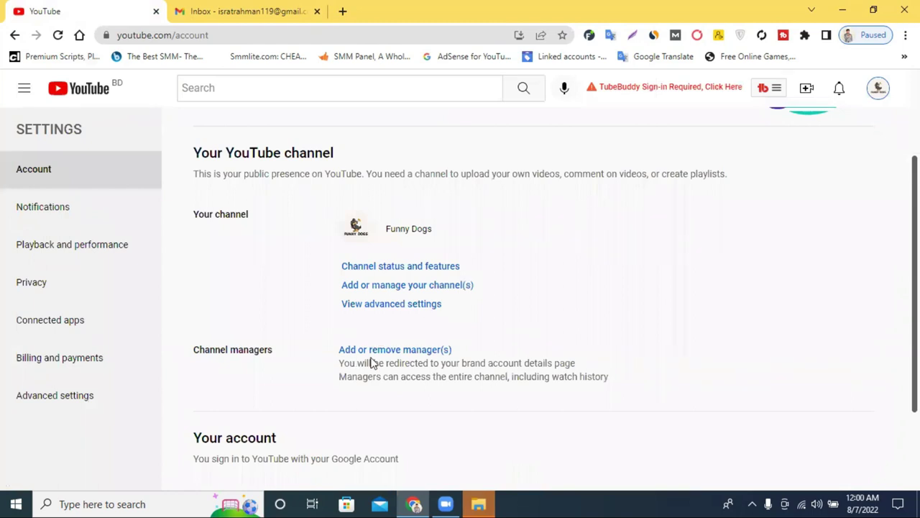
{"action": "left_click", "coordinate": [416, 352]}
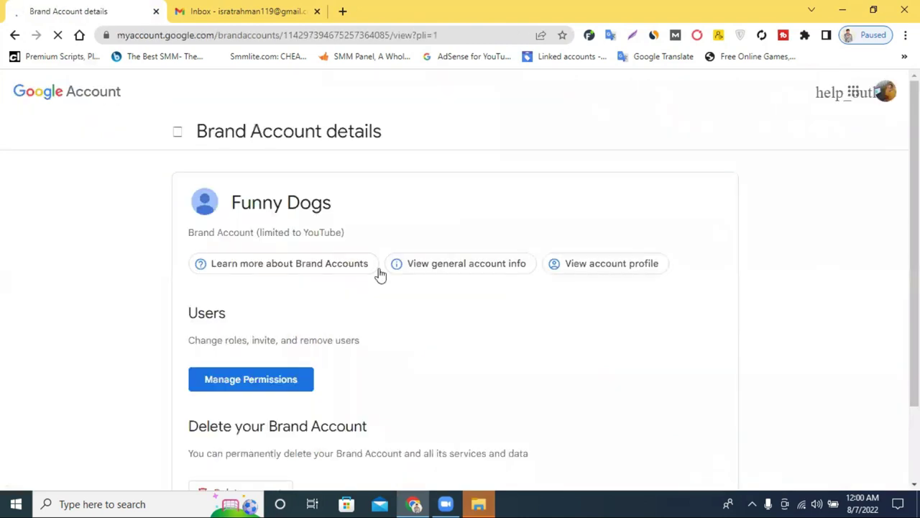
Review the Funny Dogs Brand Account details page and open Manage Permissions
{"action": "scroll", "coordinate": [234, 293], "scroll_direction": "down", "scroll_amount": 1}
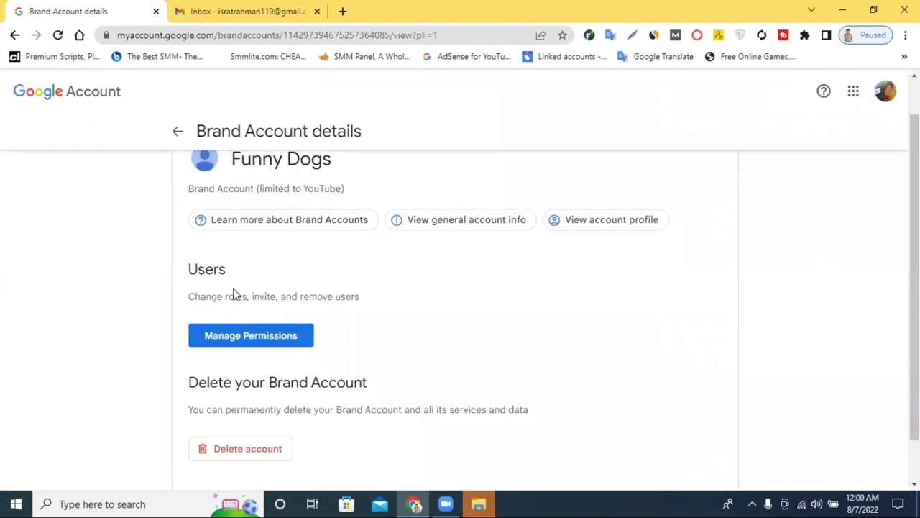
{"action": "left_click_drag", "start_coordinate": [192, 242], "coordinate": [320, 265]}
{"action": "left_click_drag", "start_coordinate": [415, 264], "coordinate": [415, 265]}
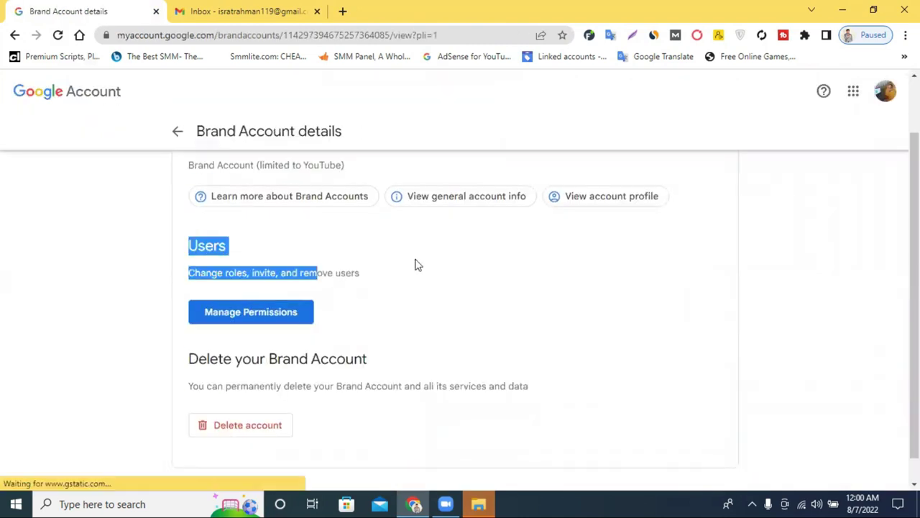
{"action": "left_click", "coordinate": [415, 265]}
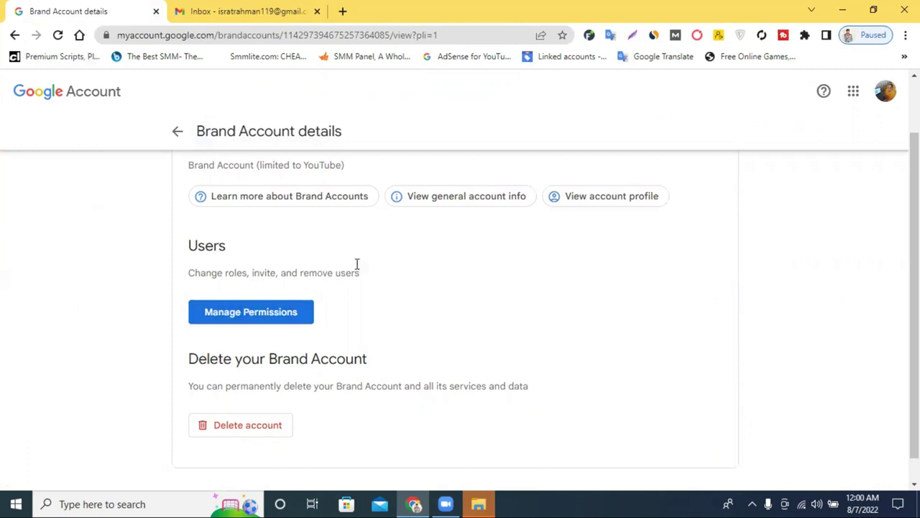
{"action": "scroll", "coordinate": [301, 323], "scroll_direction": "down", "scroll_amount": 1}
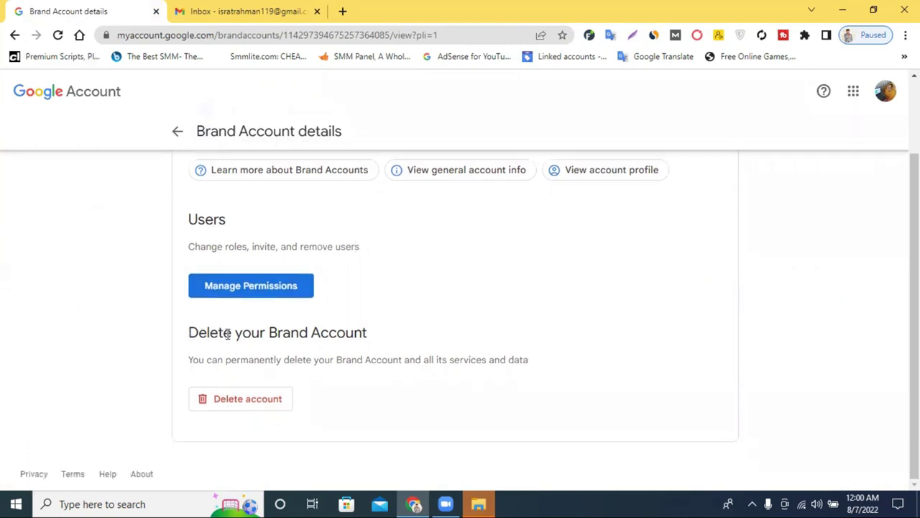
{"action": "left_click_drag", "start_coordinate": [227, 333], "coordinate": [424, 341]}
{"action": "left_click", "coordinate": [477, 271]}
{"action": "left_click", "coordinate": [229, 288]}
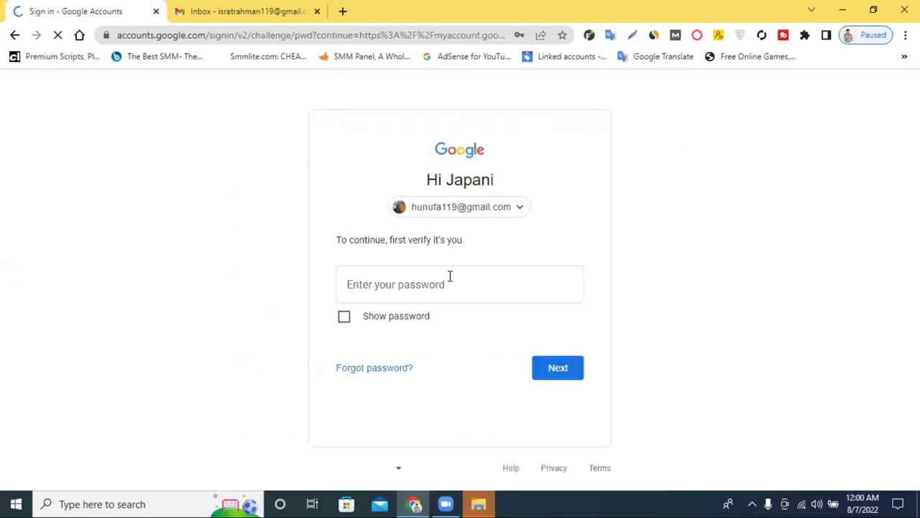
Verify the owner's identity with the account password and the phone approval prompt
{"action": "left_click", "coordinate": [449, 277]}
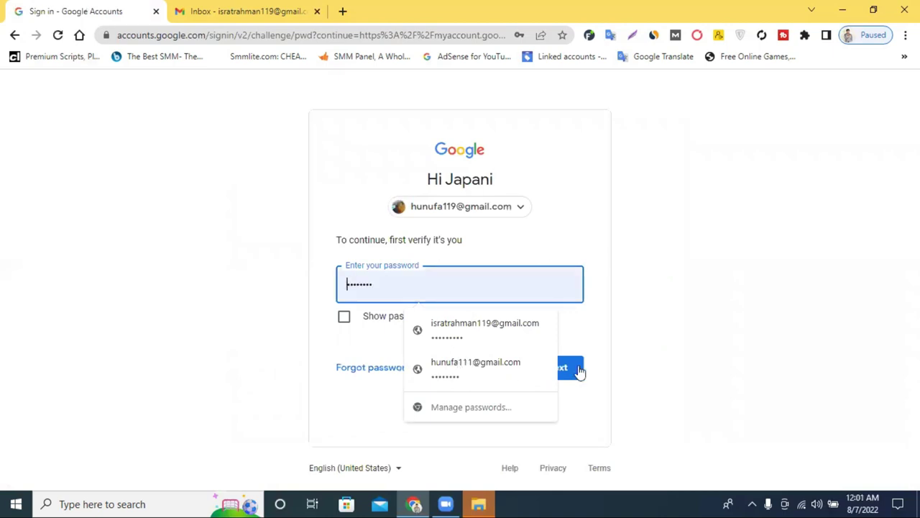
{"action": "key", "text": "Return"}
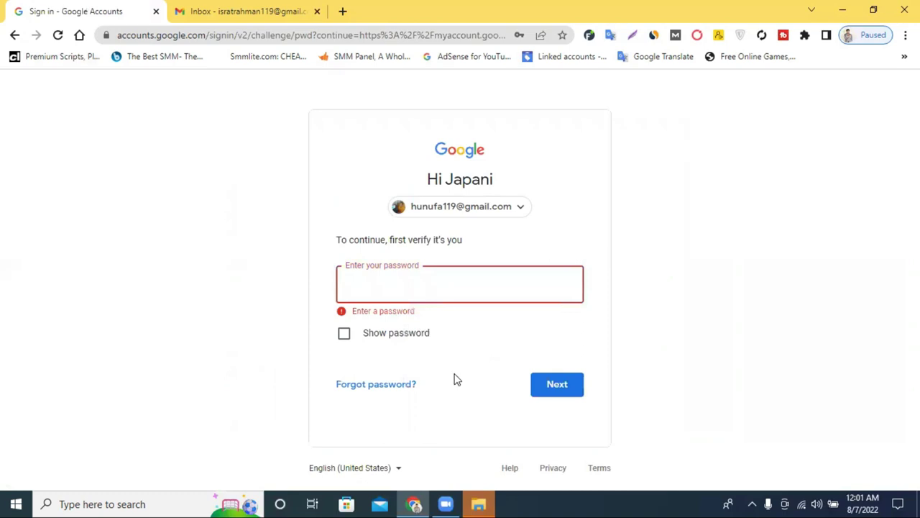
{"action": "key", "text": "ctrl+v"}
{"action": "left_click", "coordinate": [561, 385]}
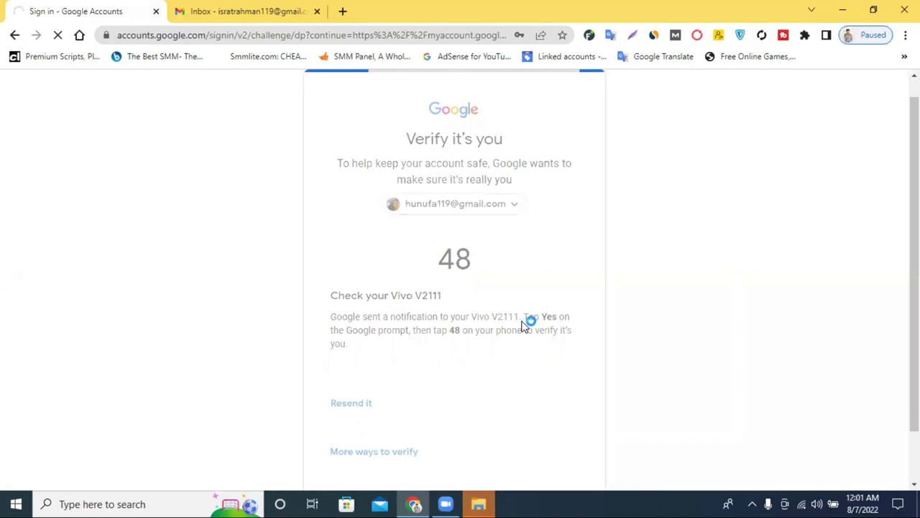
{"action": "scroll", "coordinate": [439, 321], "scroll_direction": "down", "scroll_amount": 2}
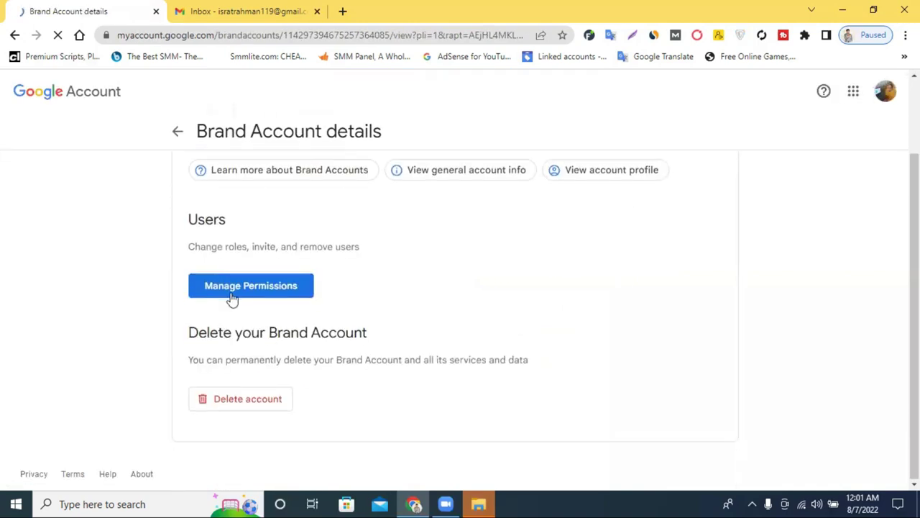
Invite the copied second-account address to Funny Dogs with the Manager role
{"action": "left_click", "coordinate": [227, 291]}
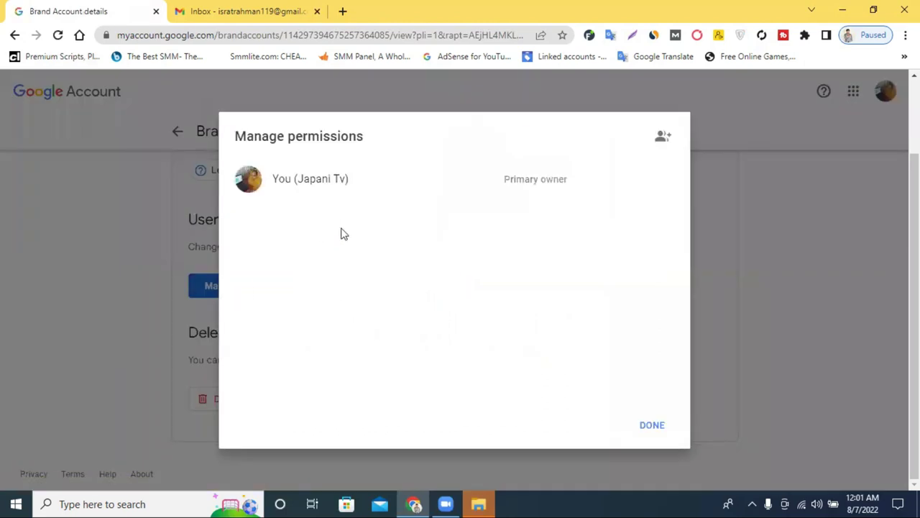
{"action": "left_click", "coordinate": [662, 137]}
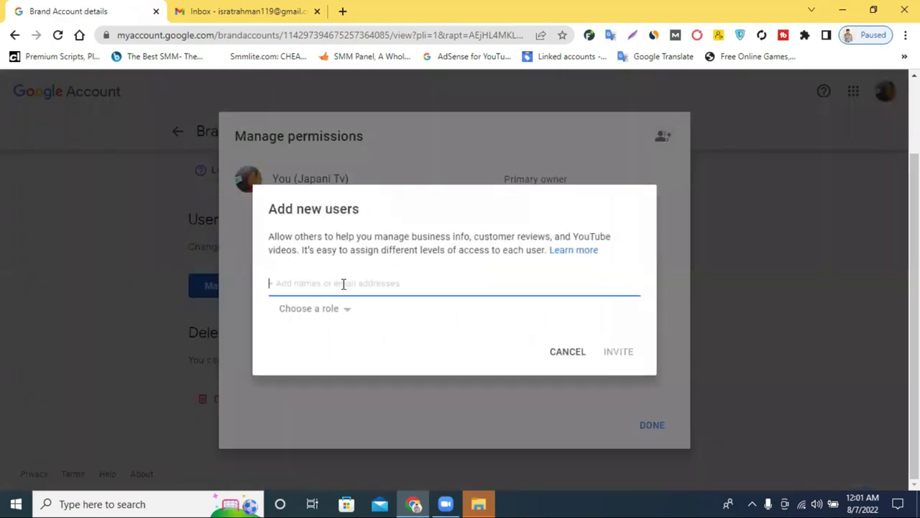
{"action": "right_click", "coordinate": [343, 283]}
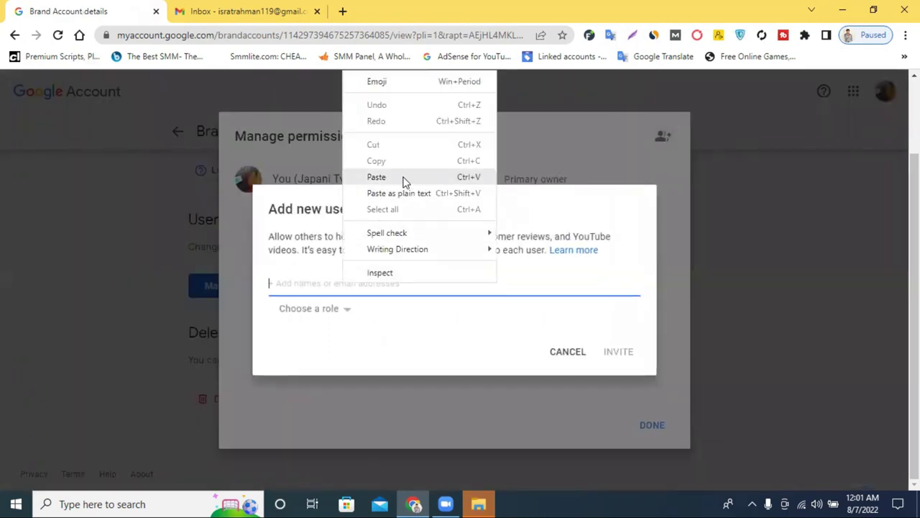
{"action": "left_click", "coordinate": [377, 177]}
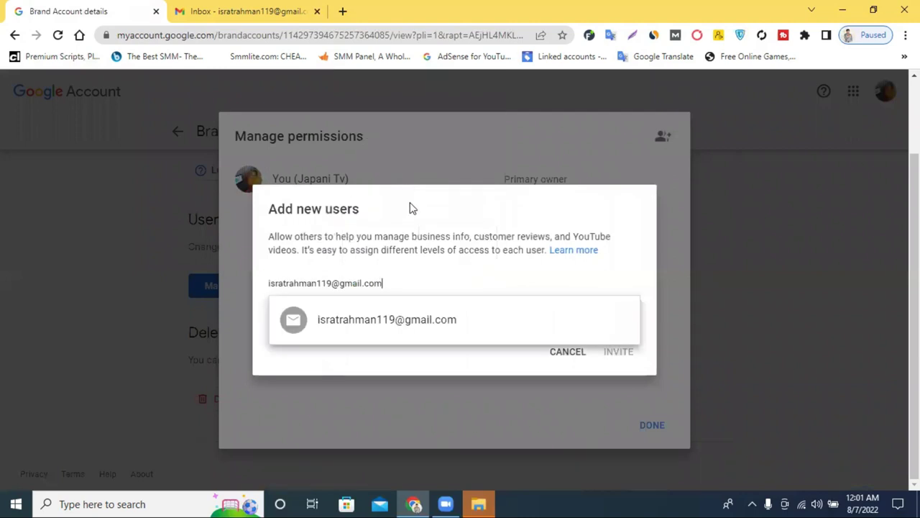
{"action": "left_click", "coordinate": [362, 325]}
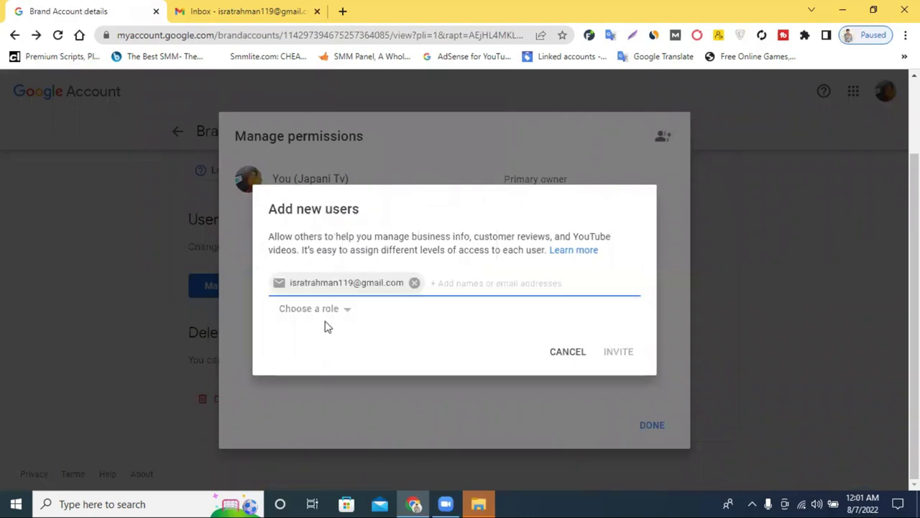
{"action": "left_click", "coordinate": [325, 317]}
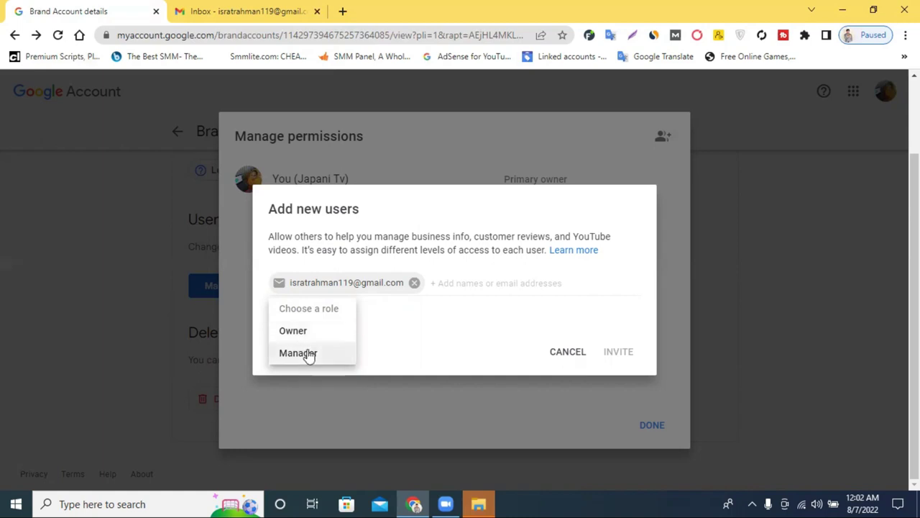
{"action": "left_click", "coordinate": [307, 353]}
{"action": "left_click", "coordinate": [617, 352]}
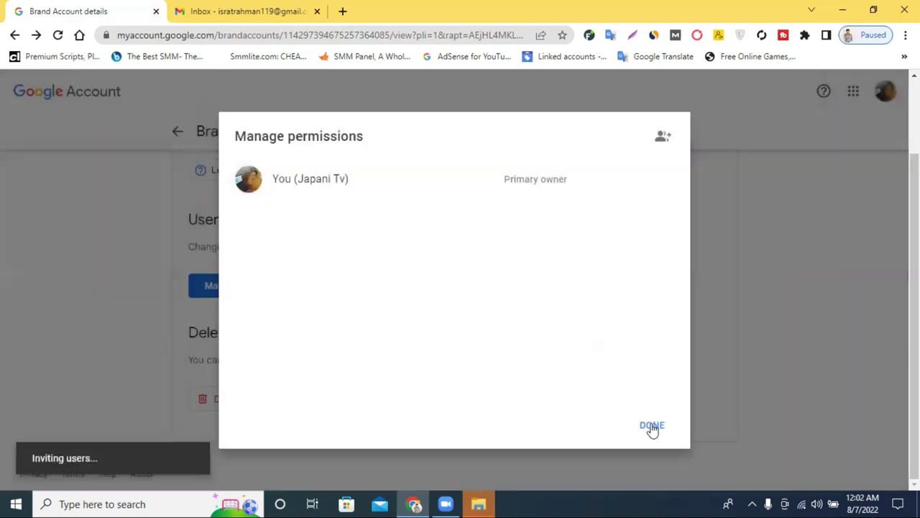
{"action": "left_click", "coordinate": [651, 425]}
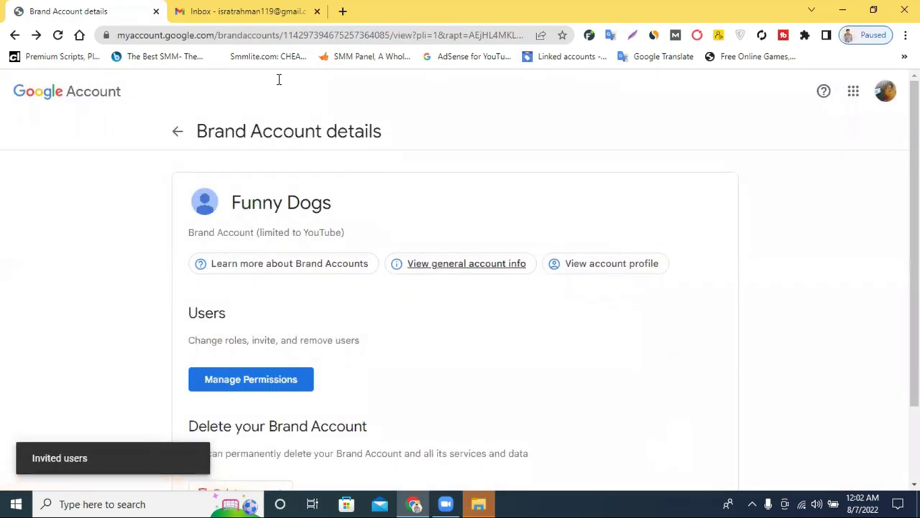
Find the Funny Dogs invitation under Gmail's Updates category and follow its Accept invitation link
{"action": "left_click", "coordinate": [244, 11]}
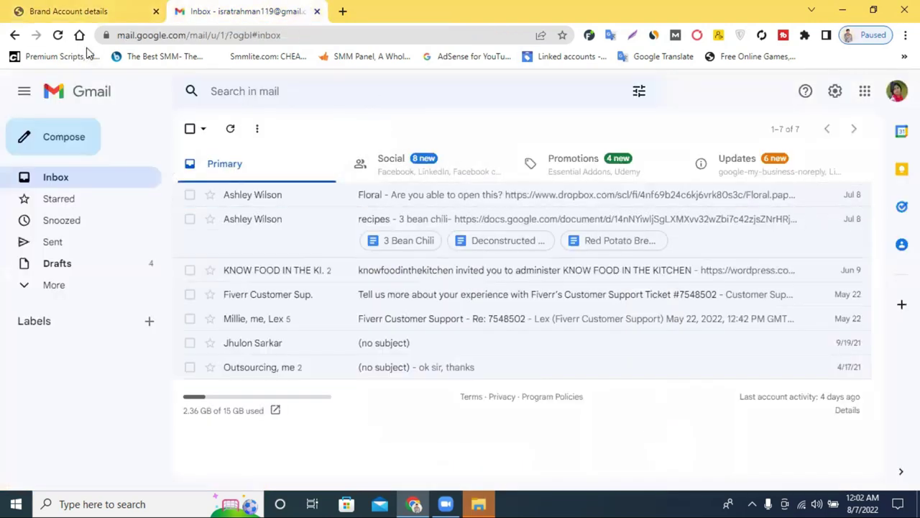
{"action": "left_click", "coordinate": [58, 34]}
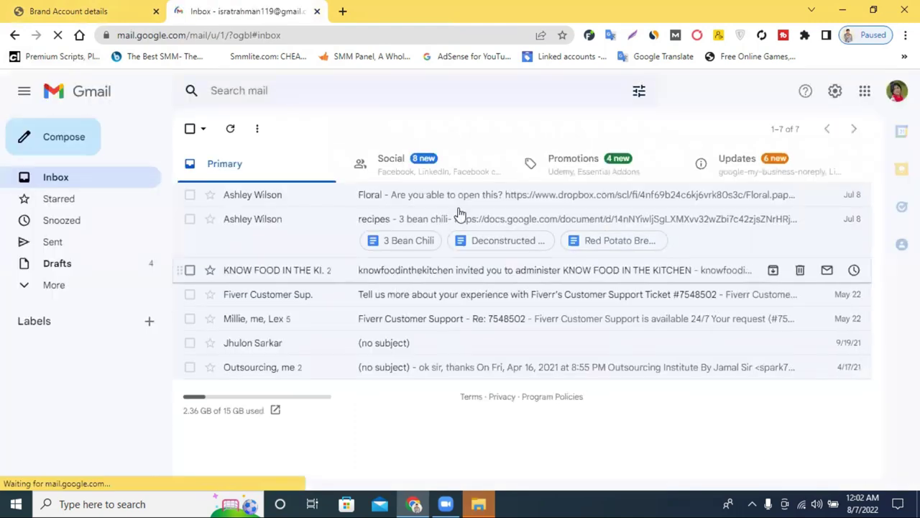
{"action": "left_click", "coordinate": [766, 166]}
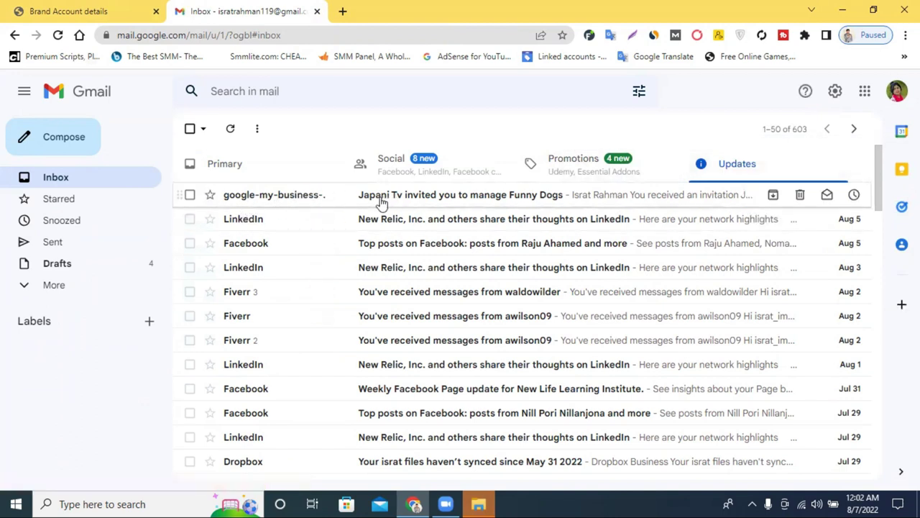
{"action": "left_click", "coordinate": [509, 200]}
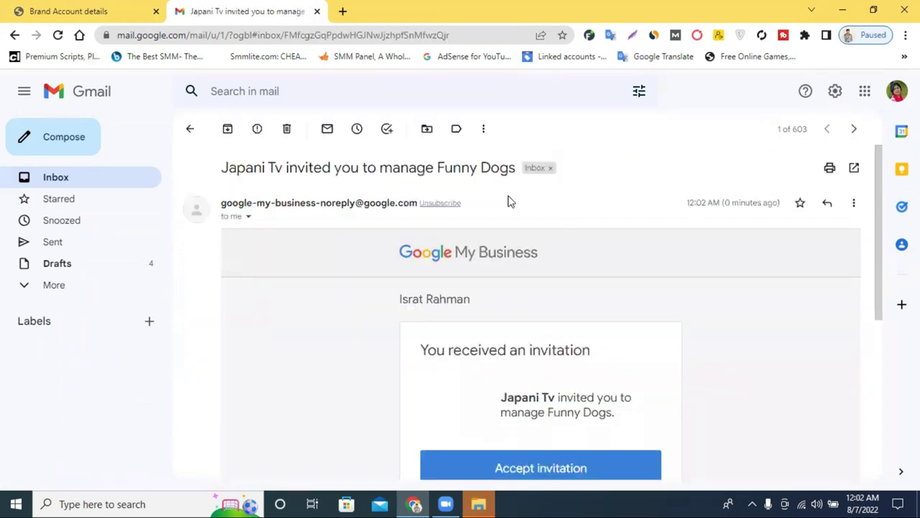
{"action": "scroll", "coordinate": [507, 199], "scroll_direction": "down", "scroll_amount": 4}
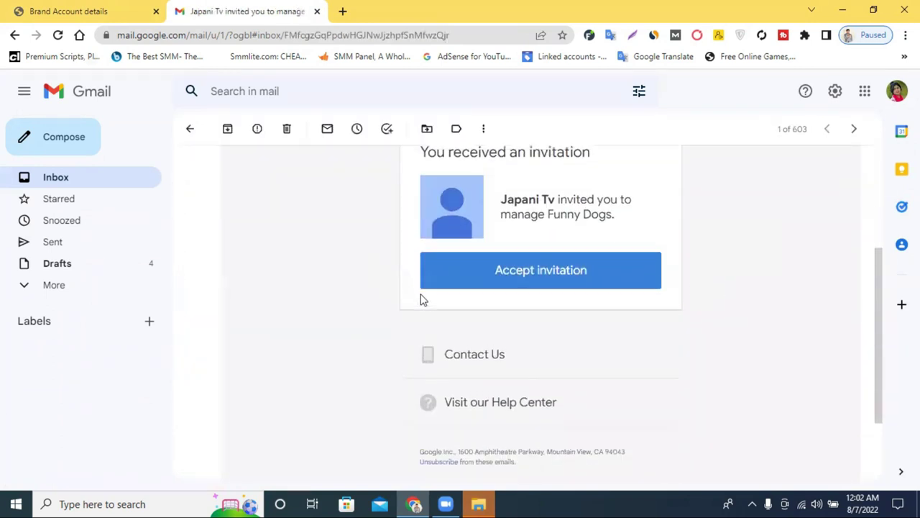
{"action": "scroll", "coordinate": [422, 299], "scroll_direction": "up", "scroll_amount": 2}
{"action": "scroll", "coordinate": [424, 299], "scroll_direction": "down", "scroll_amount": 1}
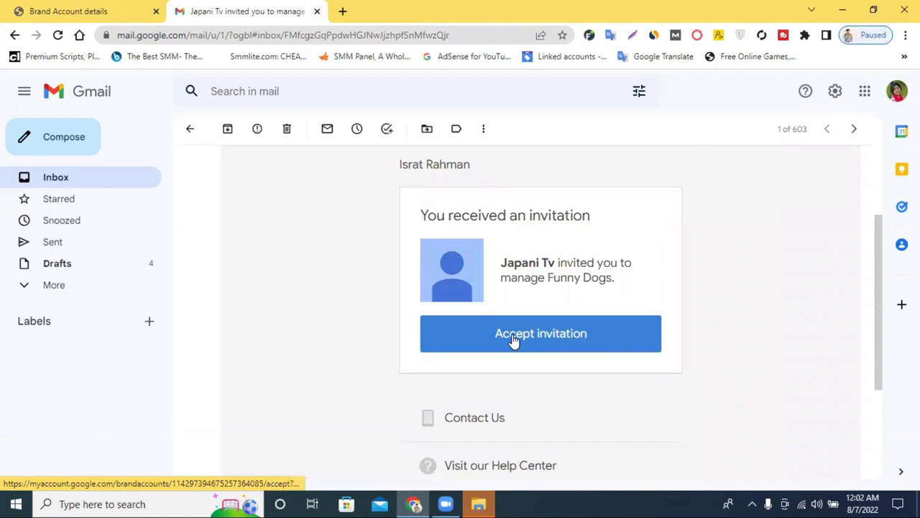
{"action": "left_click", "coordinate": [515, 337]}
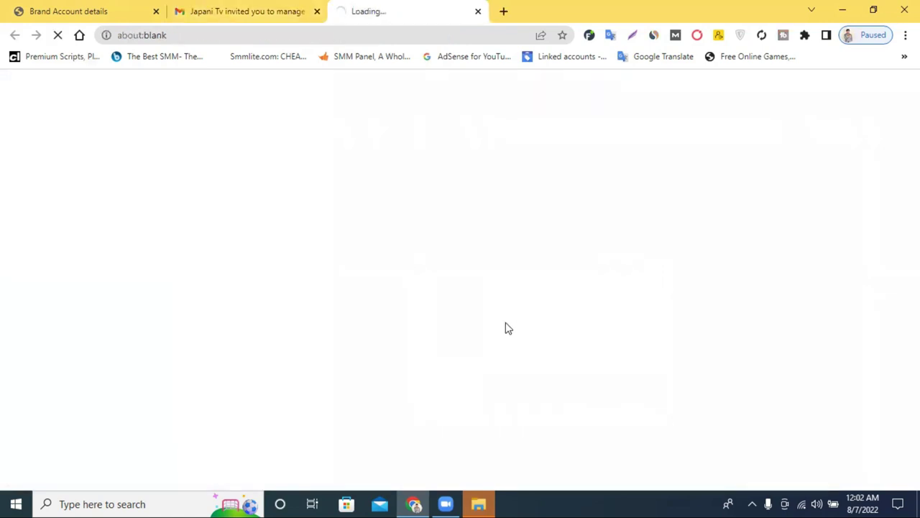
Accept the Funny Dogs manager invitation and confirm the second account is listed as Manager
{"action": "triple_click", "coordinate": [505, 326]}
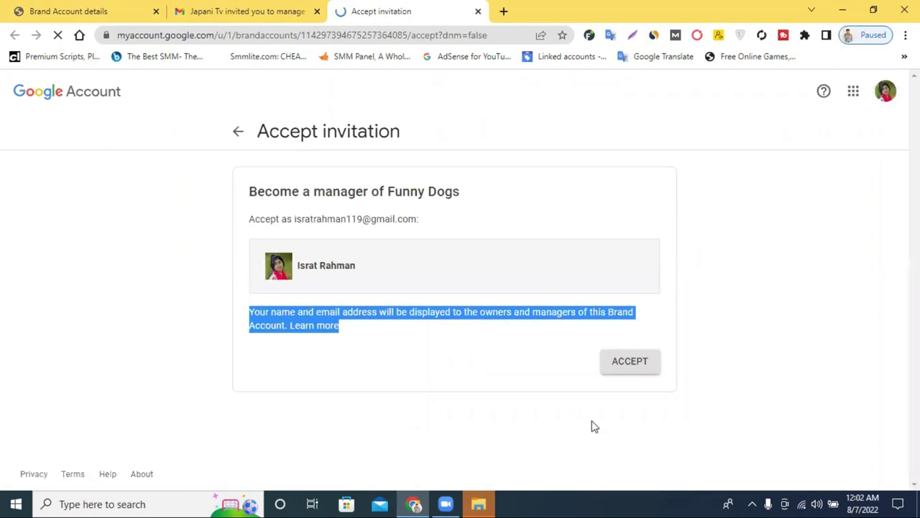
{"action": "left_click", "coordinate": [624, 372]}
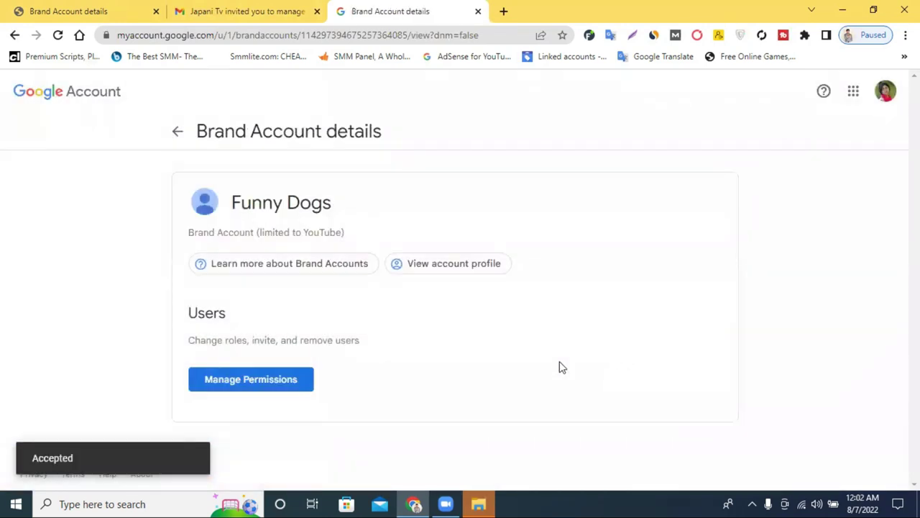
{"action": "left_click", "coordinate": [242, 11]}
{"action": "left_click", "coordinate": [82, 6]}
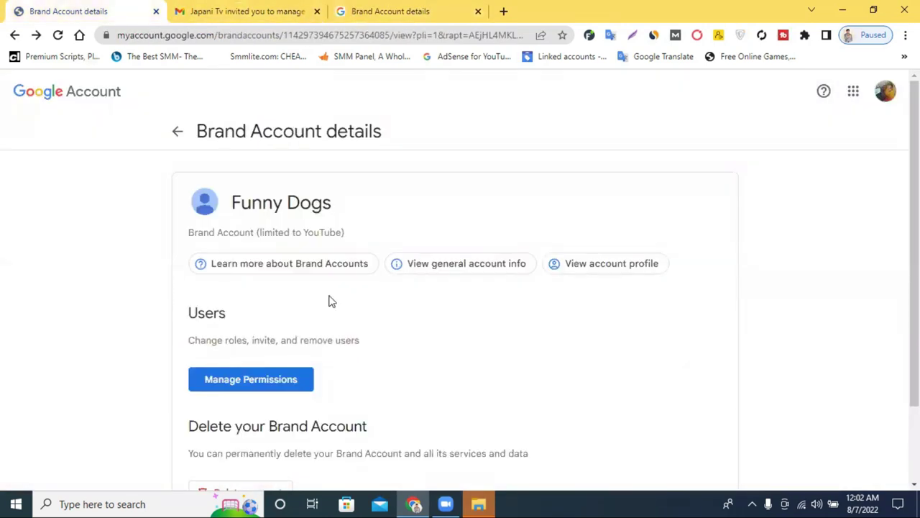
{"action": "left_click", "coordinate": [275, 380]}
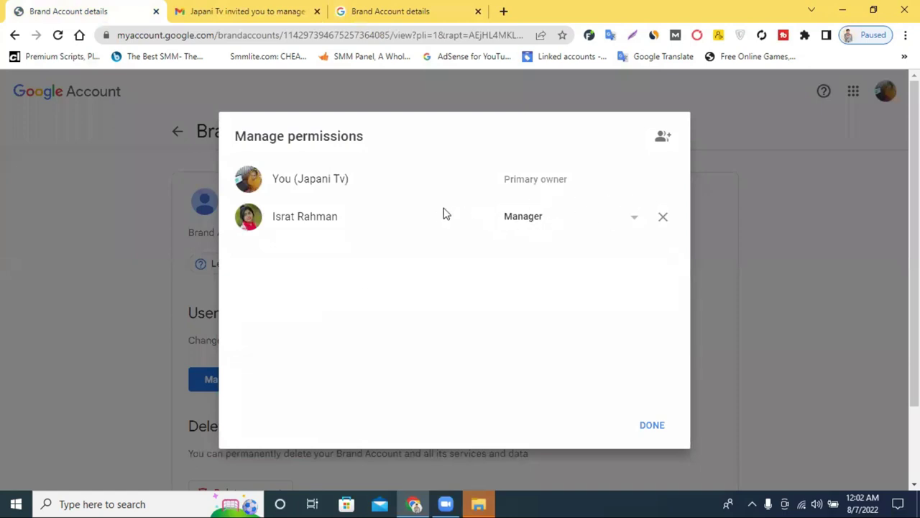
{"action": "left_click", "coordinate": [648, 422]}
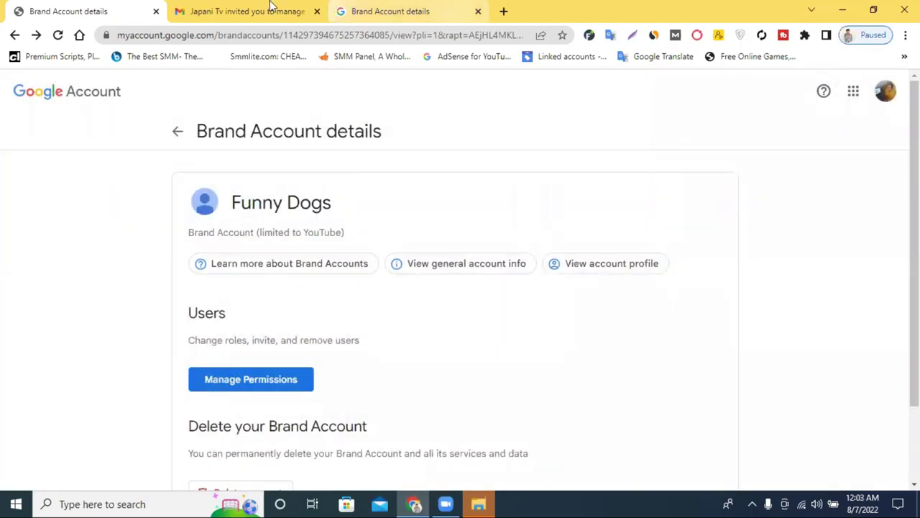
Close the Gmail invitation tab and the duplicate Brand Account details tab
{"action": "left_click", "coordinate": [266, 7]}
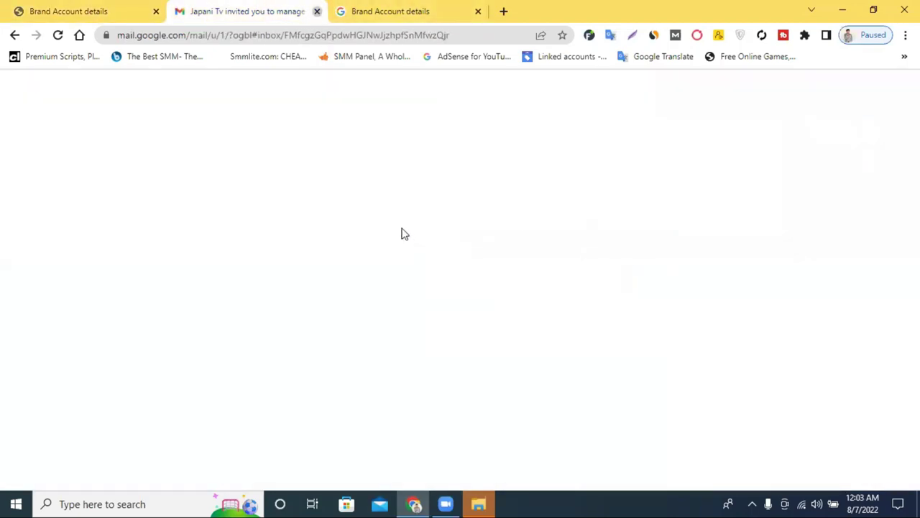
{"action": "left_click", "coordinate": [317, 11]}
{"action": "left_click", "coordinate": [317, 11]}
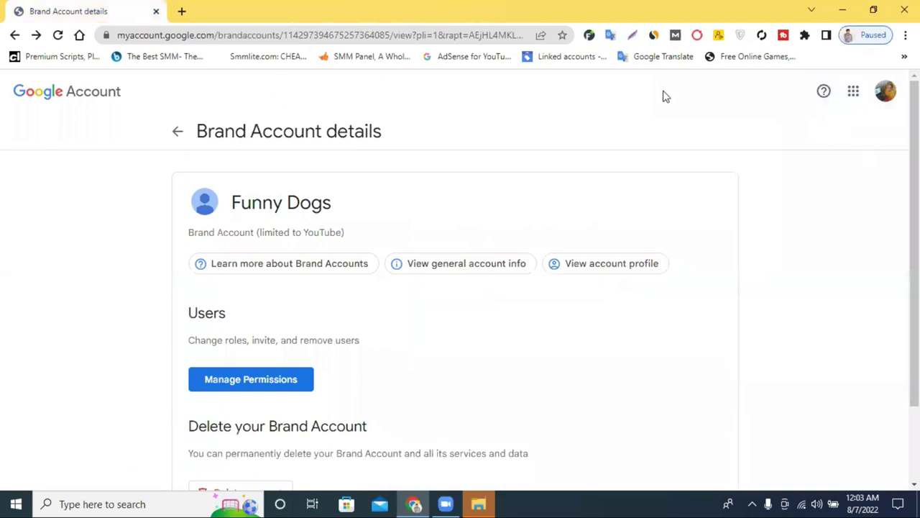
Open YouTube in a new tab, switch to the Funny Dogs channel, and view its channel page
{"action": "left_click", "coordinate": [180, 10]}
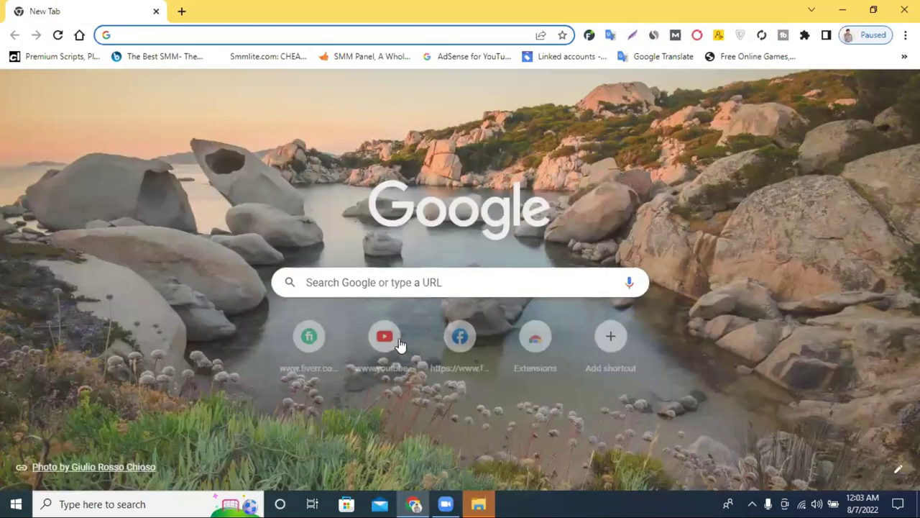
{"action": "left_click", "coordinate": [400, 346]}
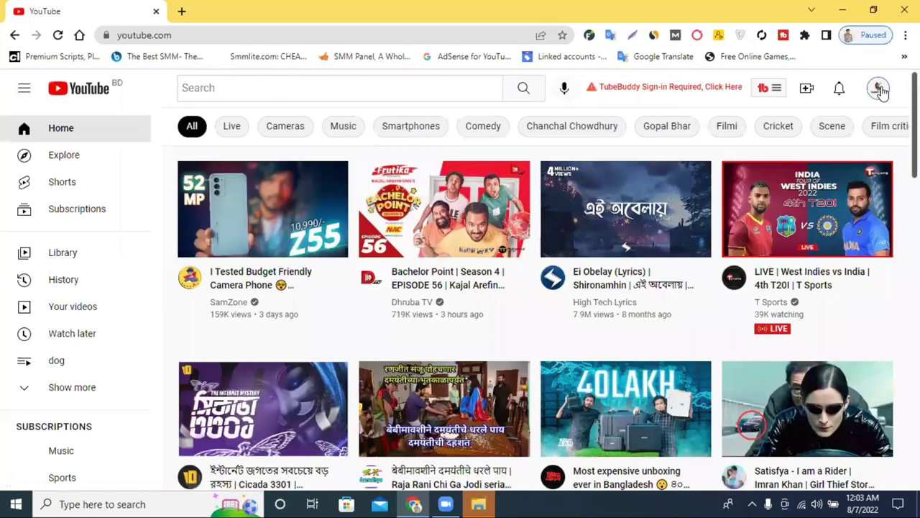
{"action": "left_click", "coordinate": [879, 88]}
{"action": "left_click", "coordinate": [749, 205]}
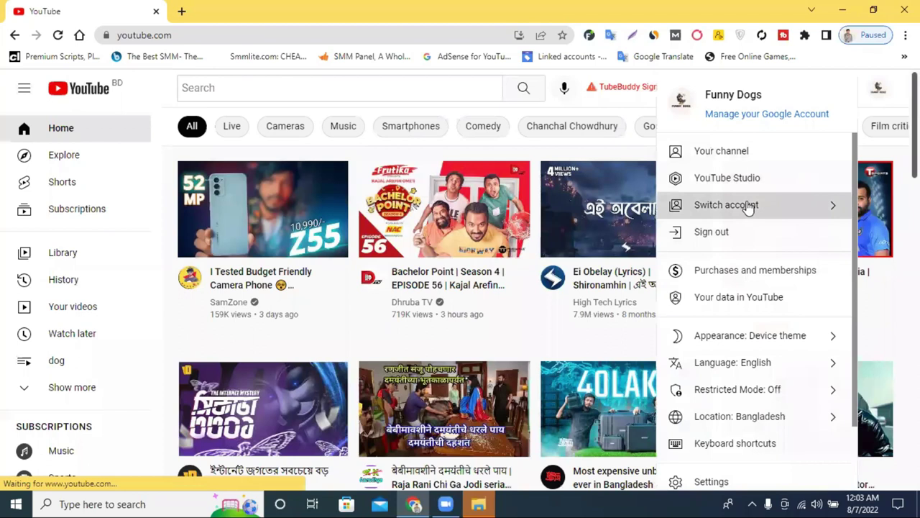
{"action": "left_click_drag", "start_coordinate": [696, 141], "coordinate": [745, 142]}
{"action": "scroll", "coordinate": [783, 247], "scroll_direction": "down", "scroll_amount": 10}
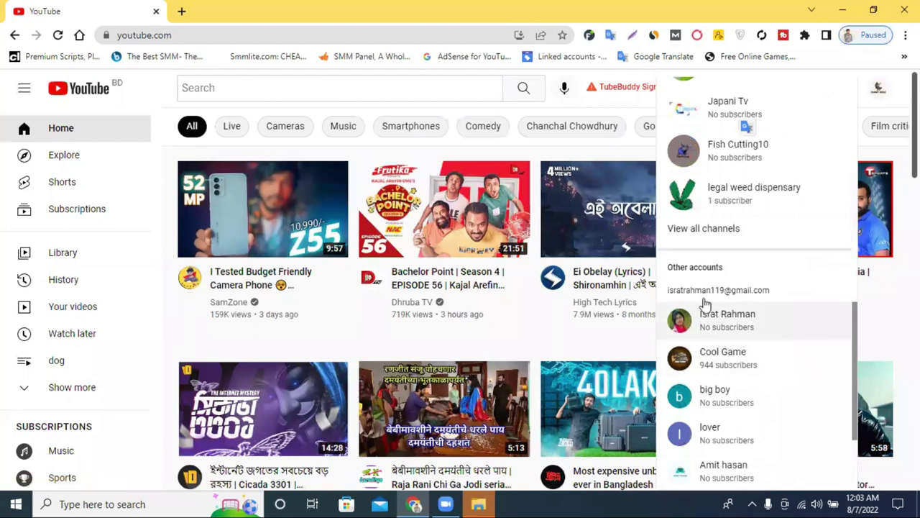
{"action": "scroll", "coordinate": [741, 300], "scroll_direction": "down", "scroll_amount": 2}
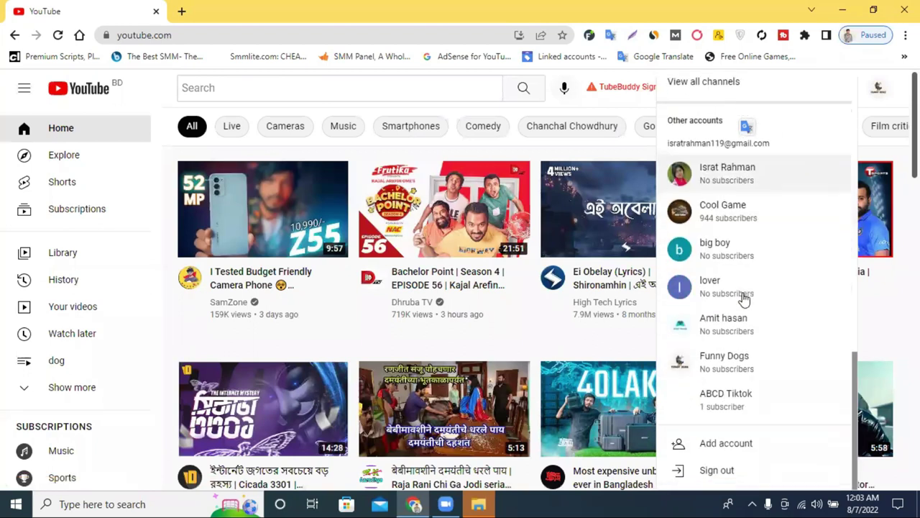
{"action": "left_click", "coordinate": [729, 369]}
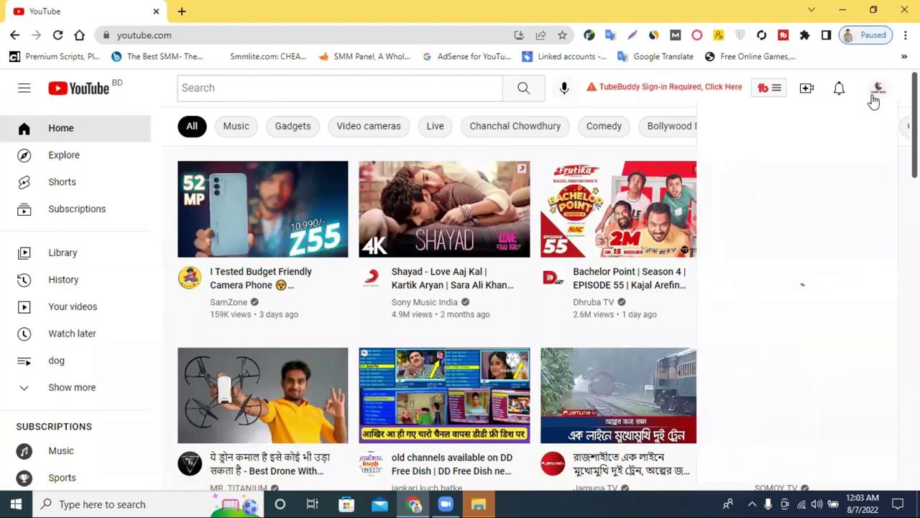
{"action": "left_click", "coordinate": [874, 91]}
{"action": "left_click", "coordinate": [734, 151]}
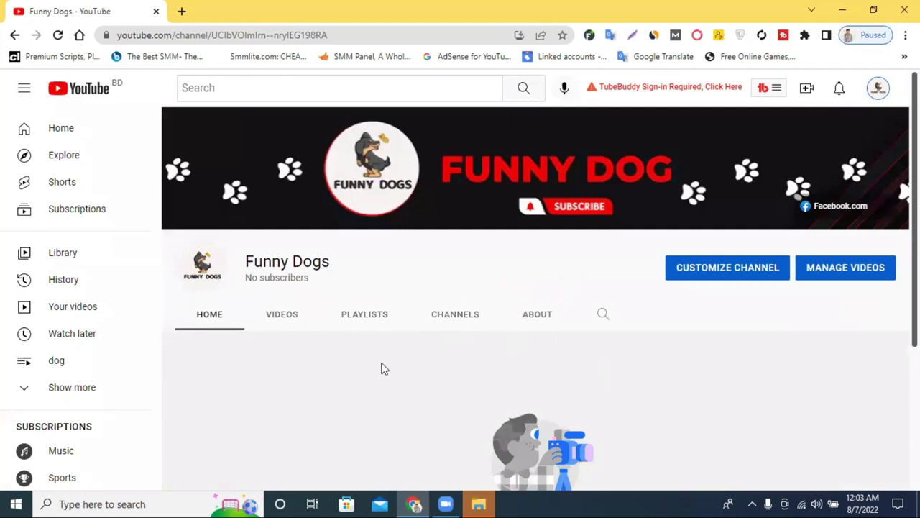
{"action": "left_click", "coordinate": [279, 313]}
{"action": "left_click", "coordinate": [369, 323]}
{"action": "left_click", "coordinate": [456, 322]}
{"action": "left_click", "coordinate": [535, 321]}
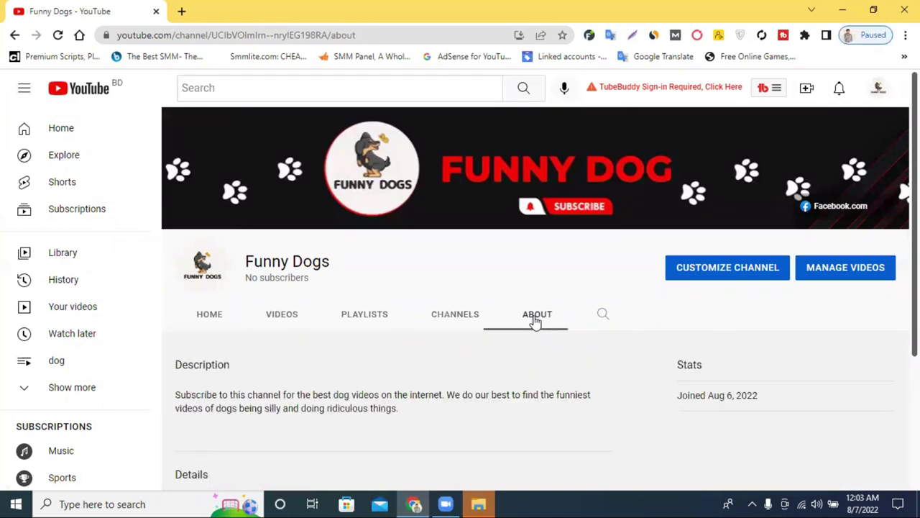
{"action": "scroll", "coordinate": [554, 320], "scroll_direction": "down", "scroll_amount": 2}
{"action": "triple_click", "coordinate": [235, 263]}
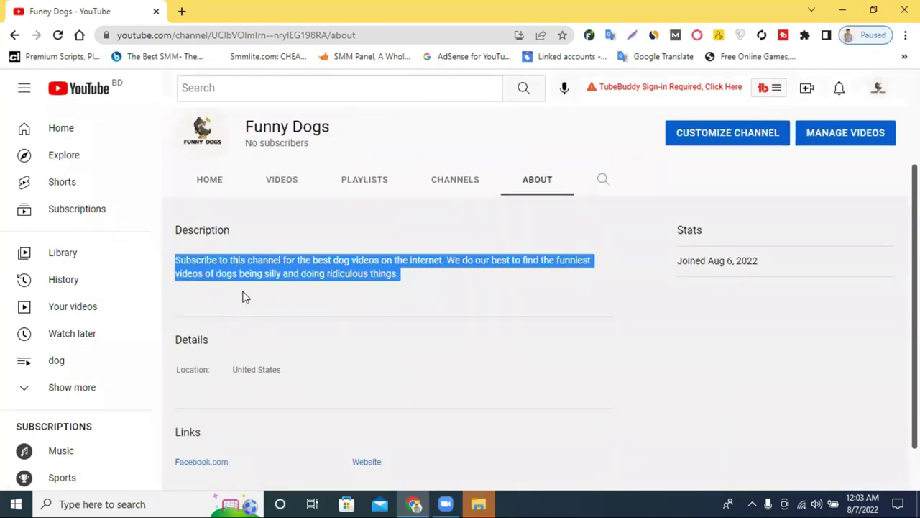
{"action": "scroll", "coordinate": [268, 333], "scroll_direction": "down", "scroll_amount": 1}
{"action": "scroll", "coordinate": [285, 334], "scroll_direction": "up", "scroll_amount": 3}
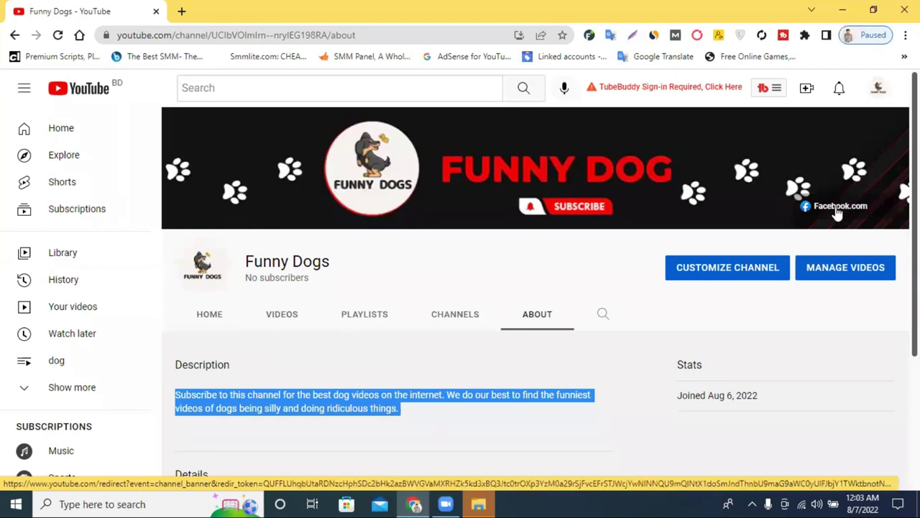
{"action": "left_click", "coordinate": [837, 209]}
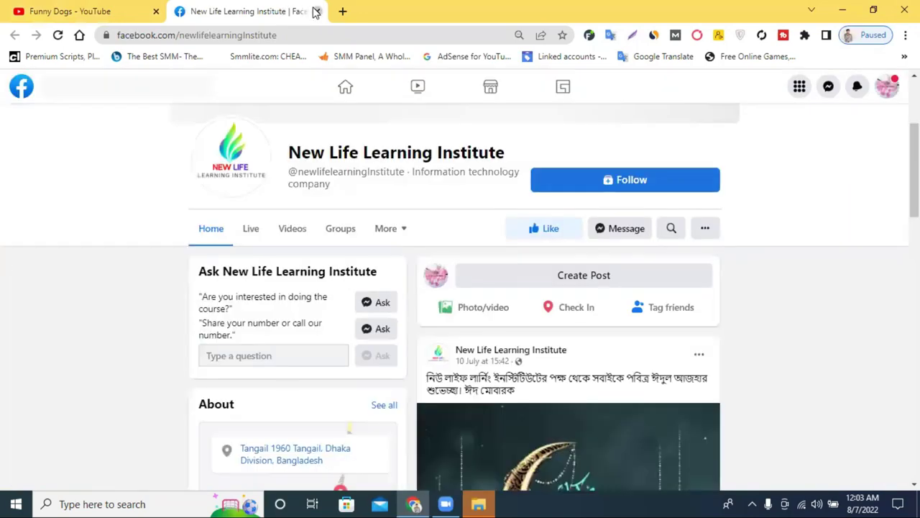
{"action": "left_click", "coordinate": [316, 11]}
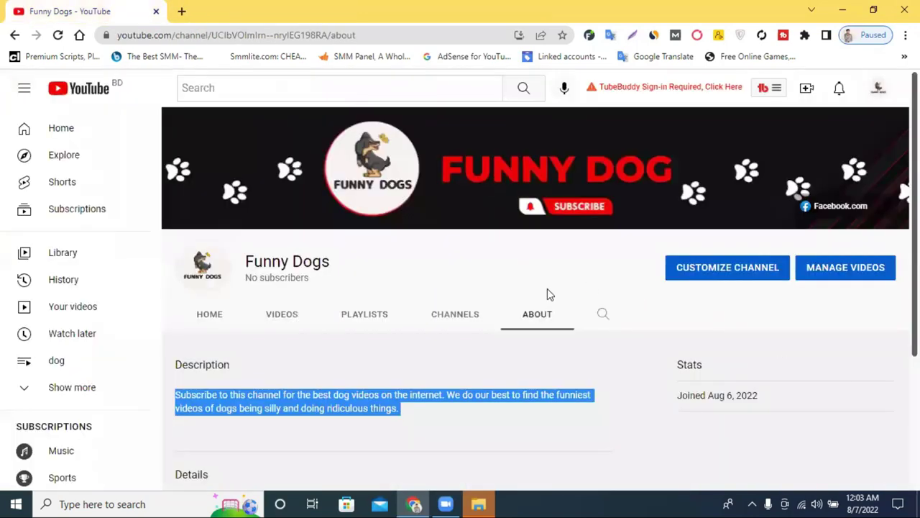
{"action": "scroll", "coordinate": [571, 313], "scroll_direction": "down", "scroll_amount": 2}
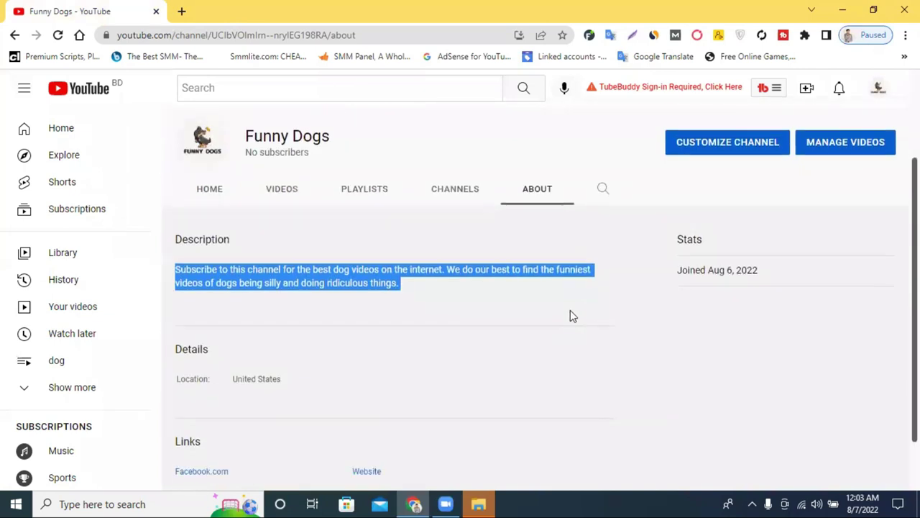
{"action": "scroll", "coordinate": [571, 317], "scroll_direction": "down", "scroll_amount": 1}
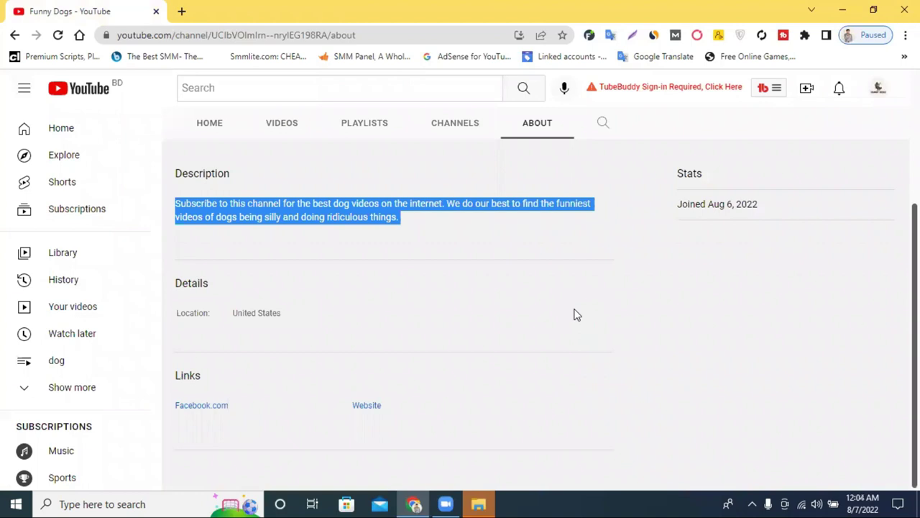
{"action": "scroll", "coordinate": [596, 257], "scroll_direction": "up", "scroll_amount": 3}
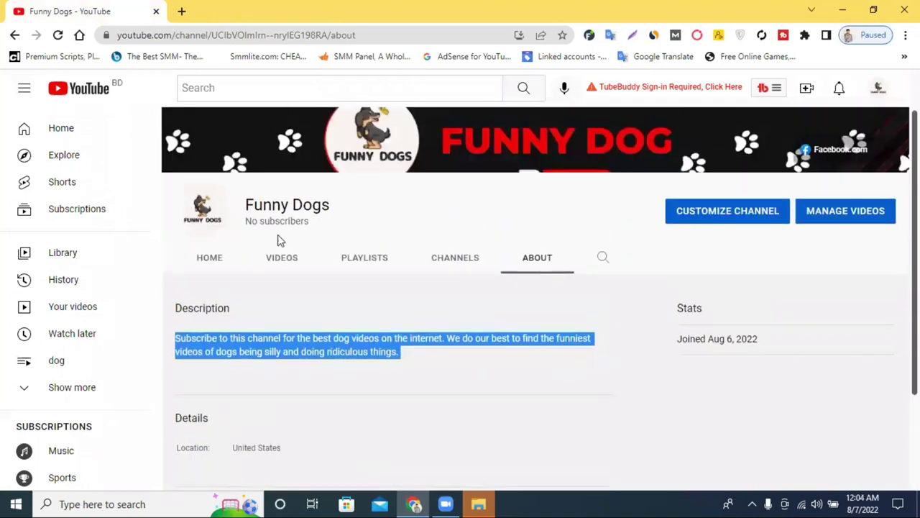
{"action": "left_click", "coordinate": [208, 316]}
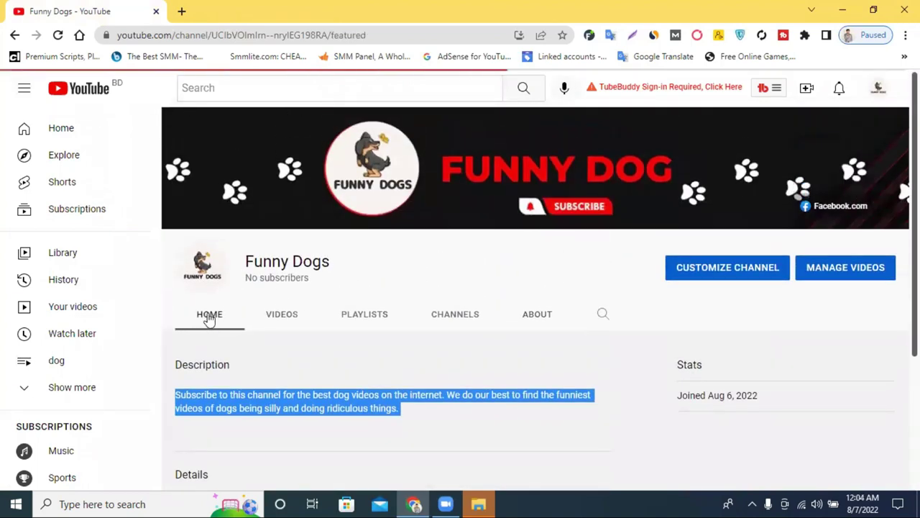
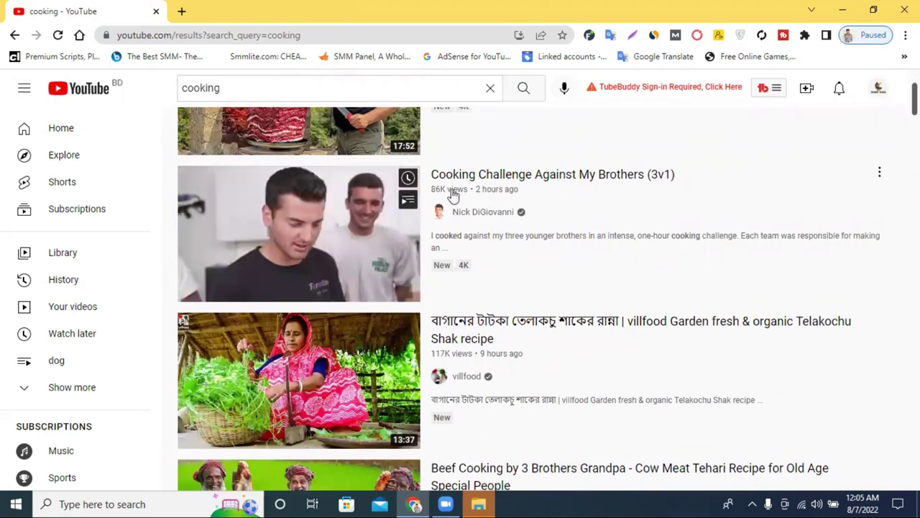
Scroll the cooking search results and open the FULL CHICKEN ROAST village cooking video
{"action": "scroll", "coordinate": [453, 194], "scroll_direction": "up", "scroll_amount": 2}
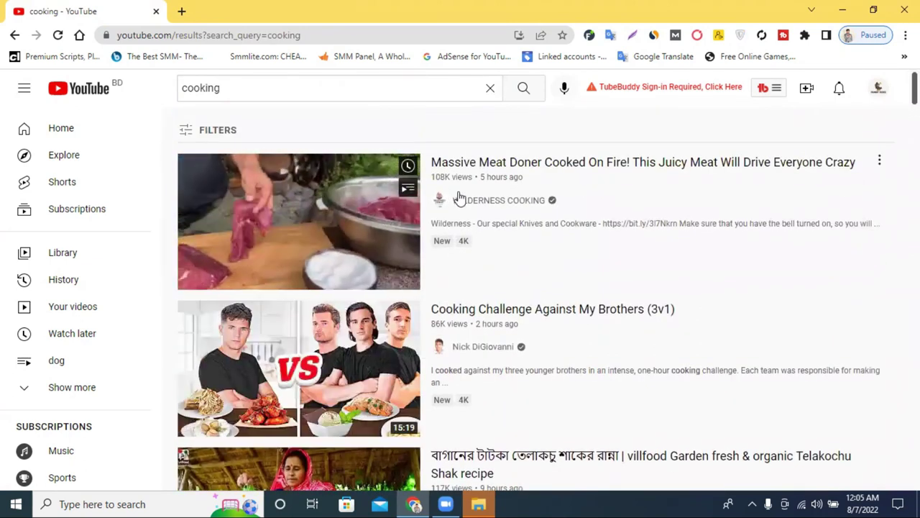
{"action": "scroll", "coordinate": [534, 228], "scroll_direction": "down", "scroll_amount": 2}
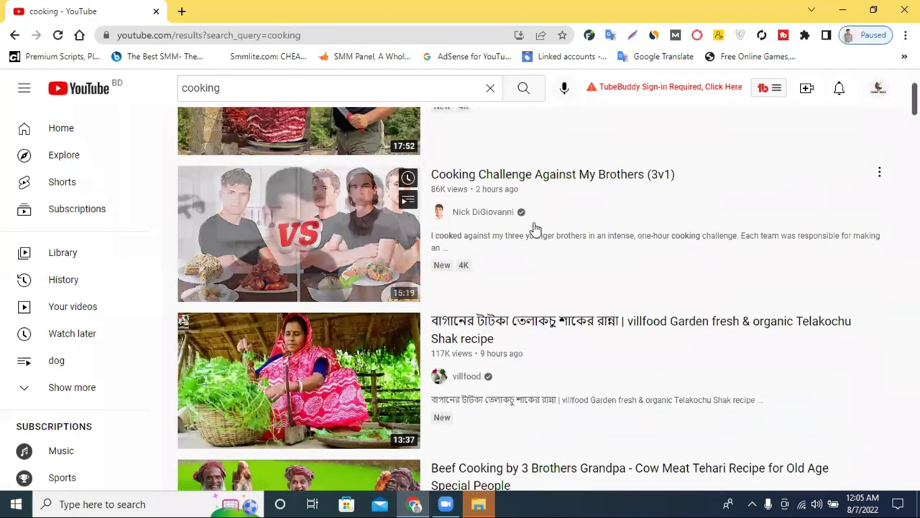
{"action": "scroll", "coordinate": [534, 228], "scroll_direction": "down", "scroll_amount": 2}
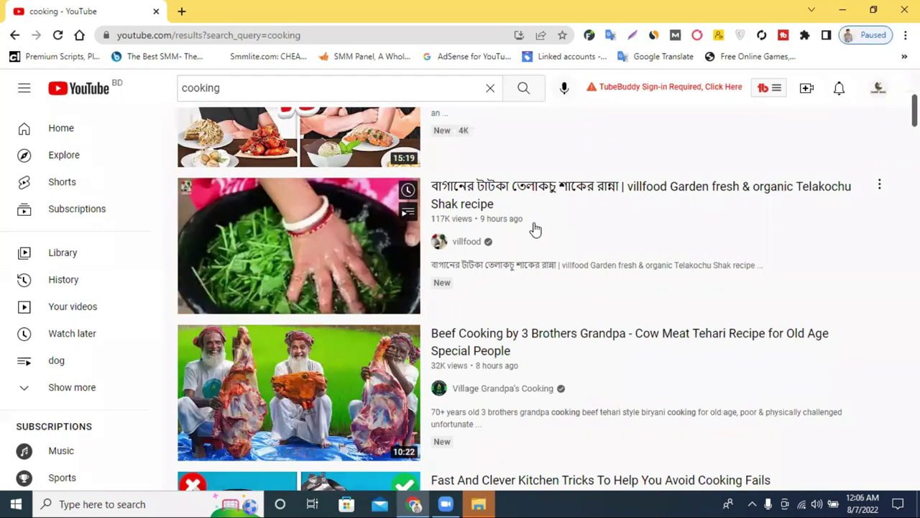
{"action": "scroll", "coordinate": [534, 228], "scroll_direction": "down", "scroll_amount": 10}
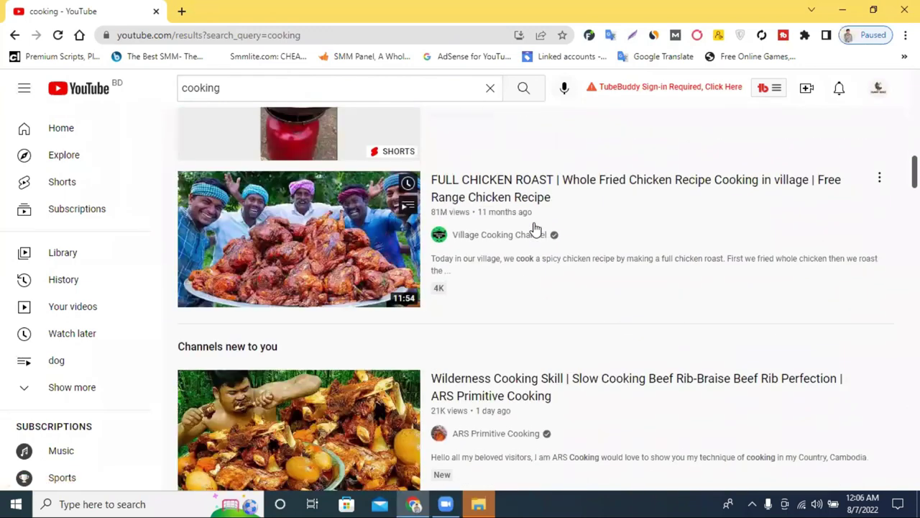
{"action": "scroll", "coordinate": [585, 240], "scroll_direction": "down", "scroll_amount": 1}
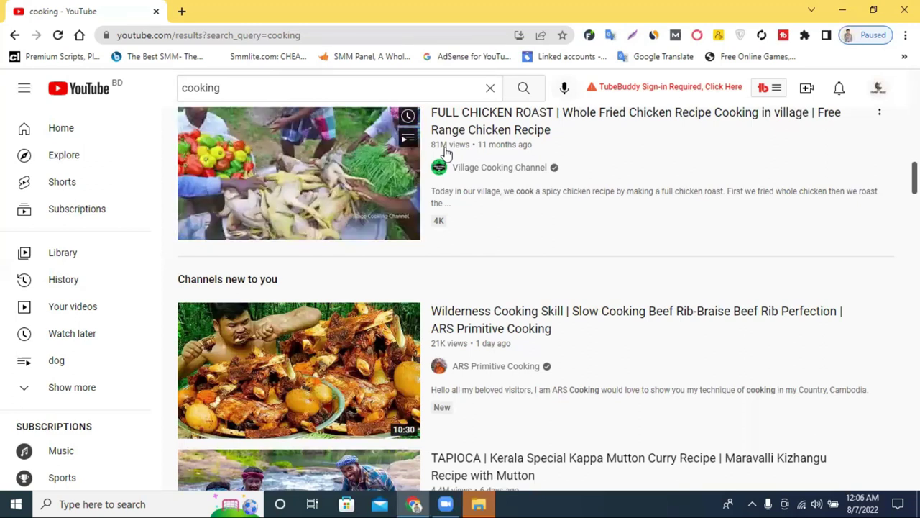
{"action": "left_click", "coordinate": [446, 151]}
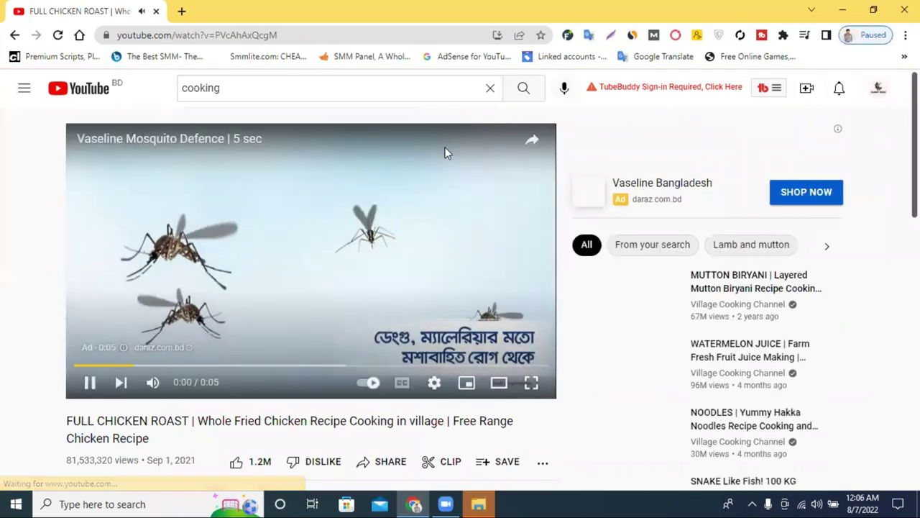
Pause the ad, return to the cooking results and open the Water Buffalo Paya video
{"action": "left_click", "coordinate": [98, 384]}
{"action": "left_click", "coordinate": [15, 35]}
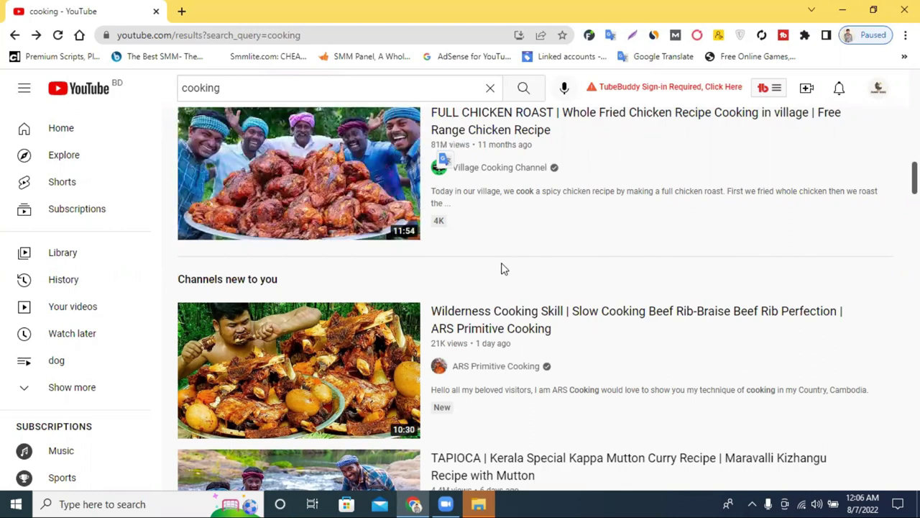
{"action": "scroll", "coordinate": [504, 269], "scroll_direction": "down", "scroll_amount": 7}
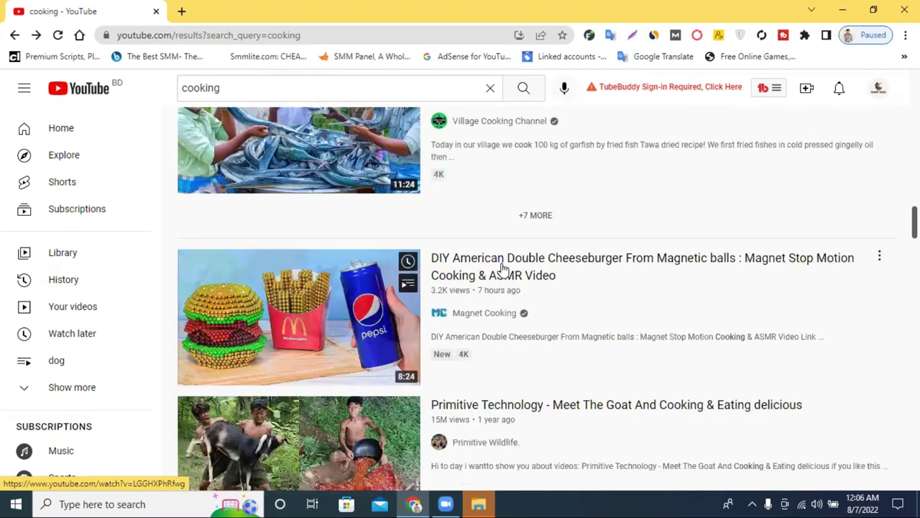
{"action": "scroll", "coordinate": [503, 269], "scroll_direction": "down", "scroll_amount": 3}
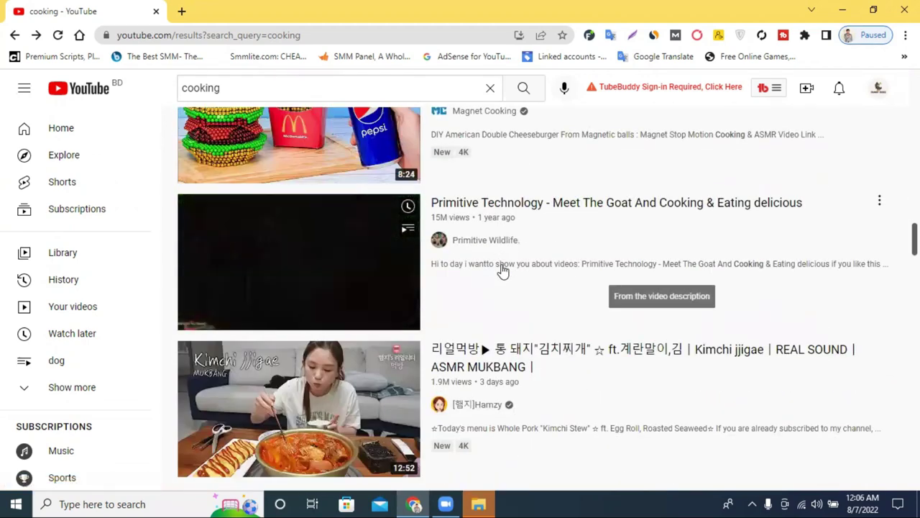
{"action": "scroll", "coordinate": [504, 269], "scroll_direction": "up", "scroll_amount": 18}
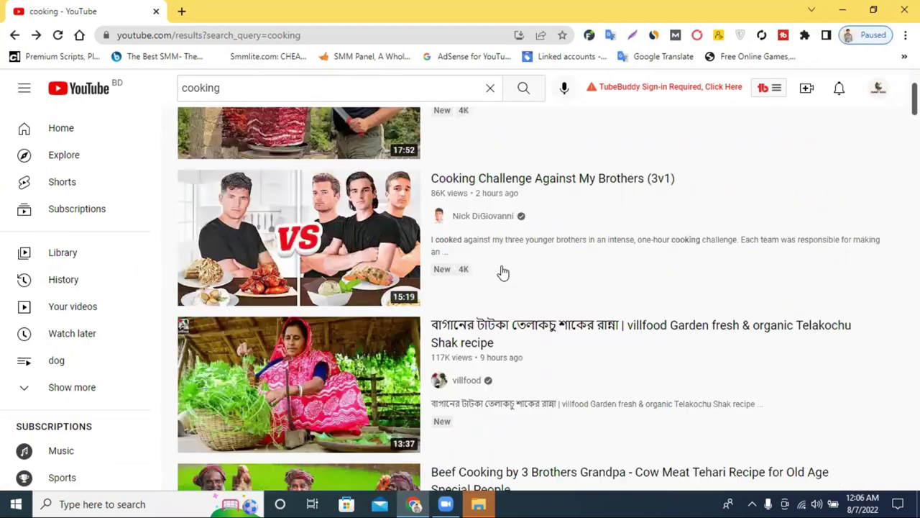
{"action": "scroll", "coordinate": [503, 272], "scroll_direction": "up", "scroll_amount": 2}
{"action": "scroll", "coordinate": [503, 271], "scroll_direction": "down", "scroll_amount": 20}
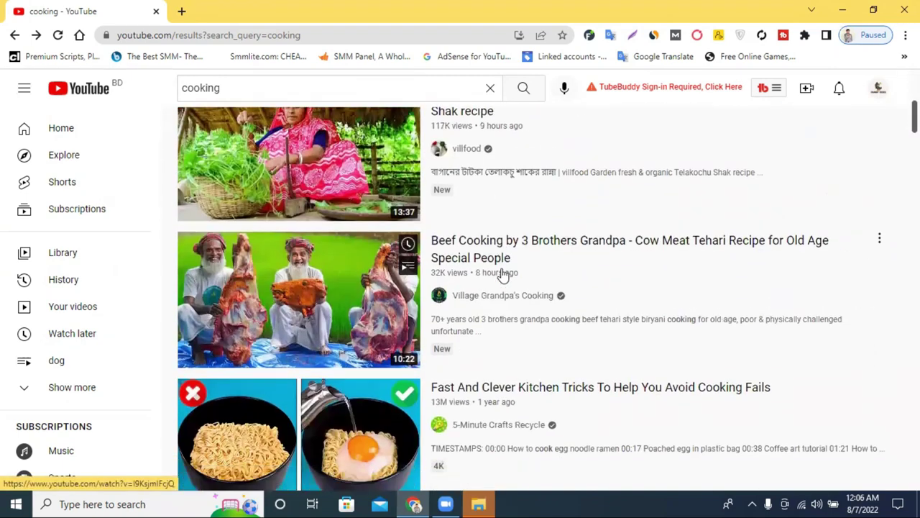
{"action": "scroll", "coordinate": [503, 269], "scroll_direction": "down", "scroll_amount": 1}
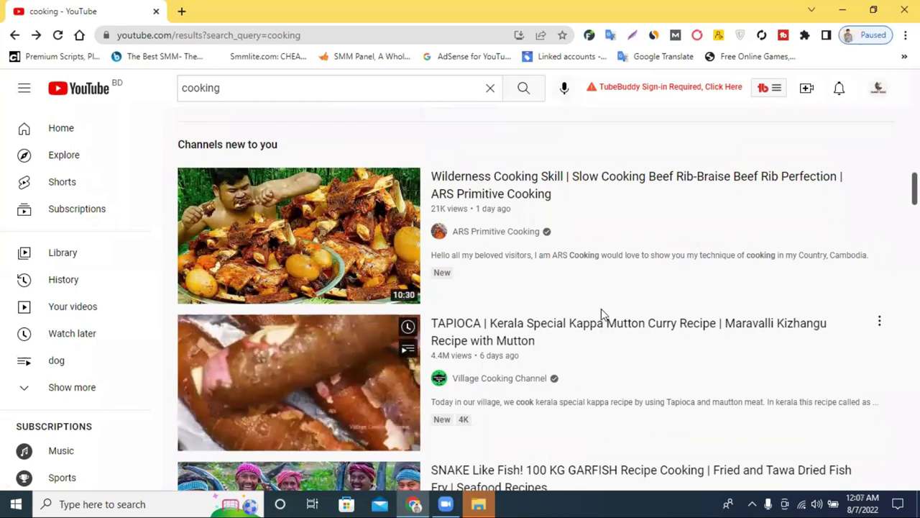
{"action": "mouse_move", "coordinate": [604, 316]}
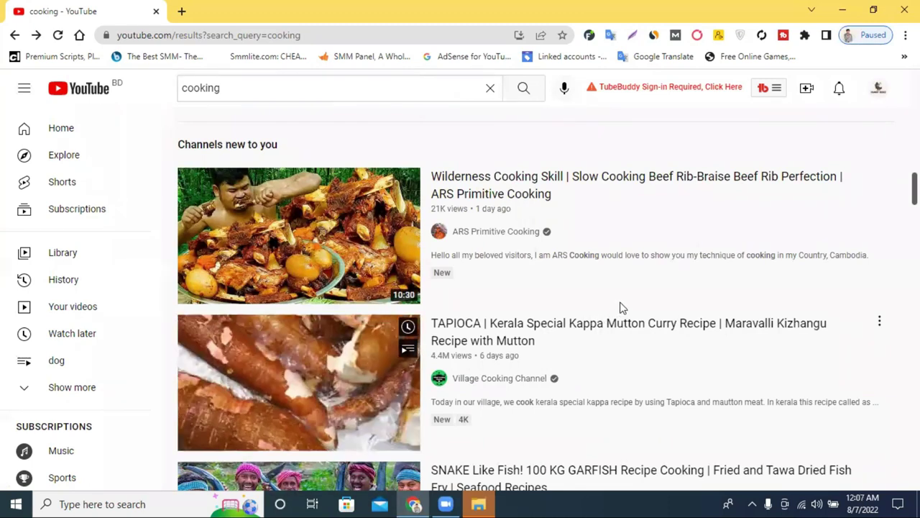
{"action": "scroll", "coordinate": [616, 308], "scroll_direction": "down", "scroll_amount": 1}
{"action": "scroll", "coordinate": [656, 294], "scroll_direction": "down", "scroll_amount": 9}
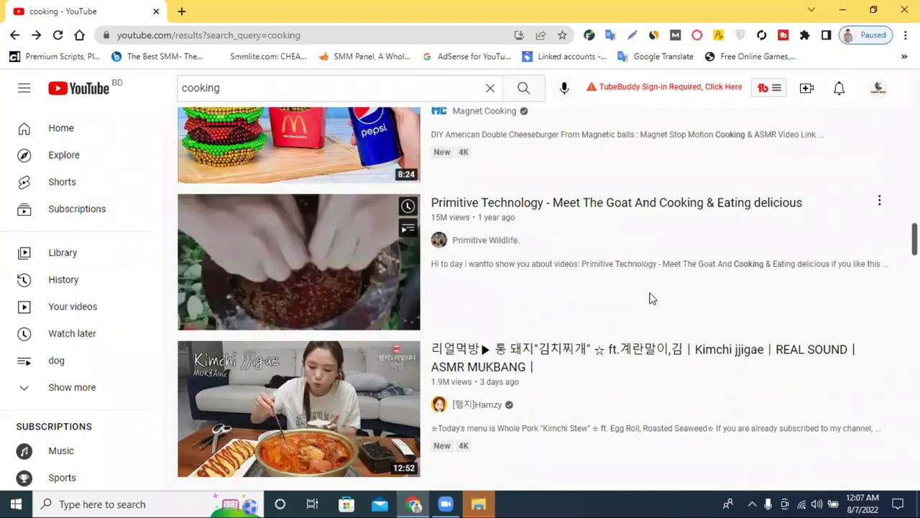
{"action": "scroll", "coordinate": [651, 298], "scroll_direction": "down", "scroll_amount": 3}
{"action": "scroll", "coordinate": [652, 298], "scroll_direction": "down", "scroll_amount": 5}
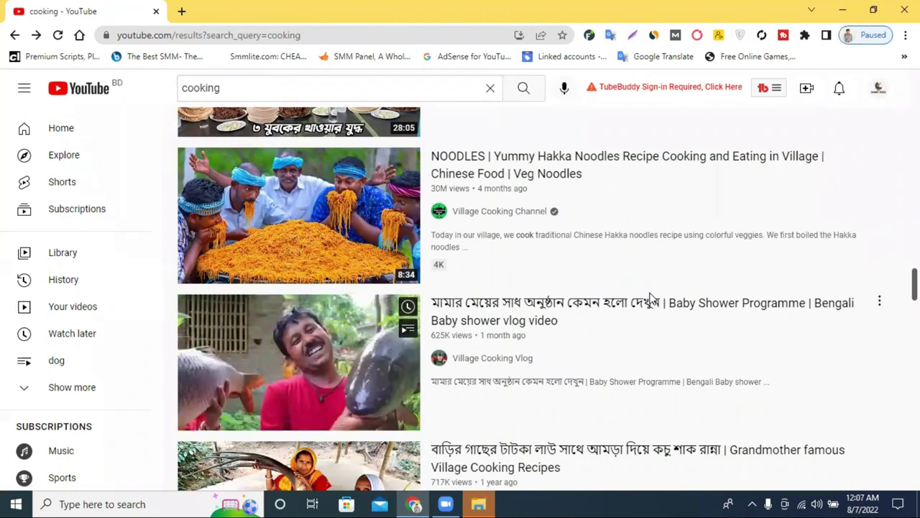
{"action": "scroll", "coordinate": [651, 299], "scroll_direction": "down", "scroll_amount": 3}
{"action": "scroll", "coordinate": [651, 299], "scroll_direction": "down", "scroll_amount": 3}
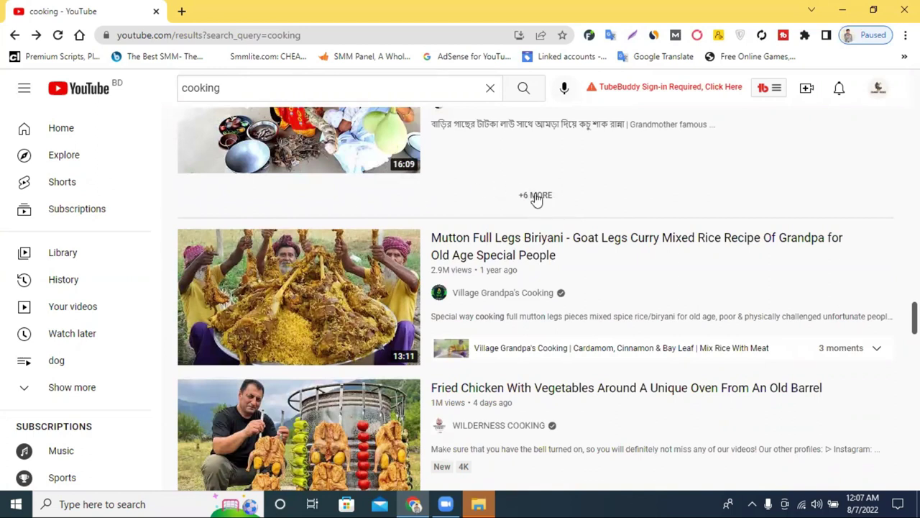
{"action": "left_click", "coordinate": [536, 197]}
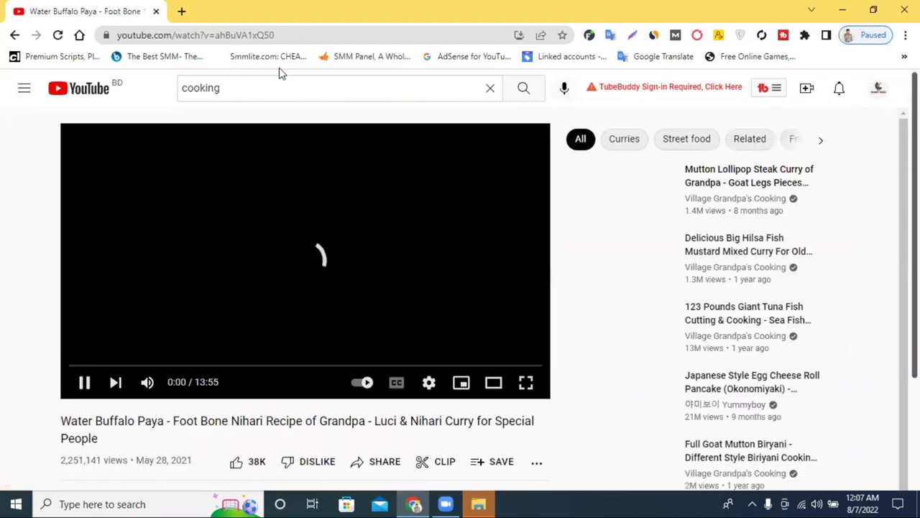
Open a new tab, close the video tab and bring the zoom recordings folder forward
{"action": "left_click", "coordinate": [181, 11]}
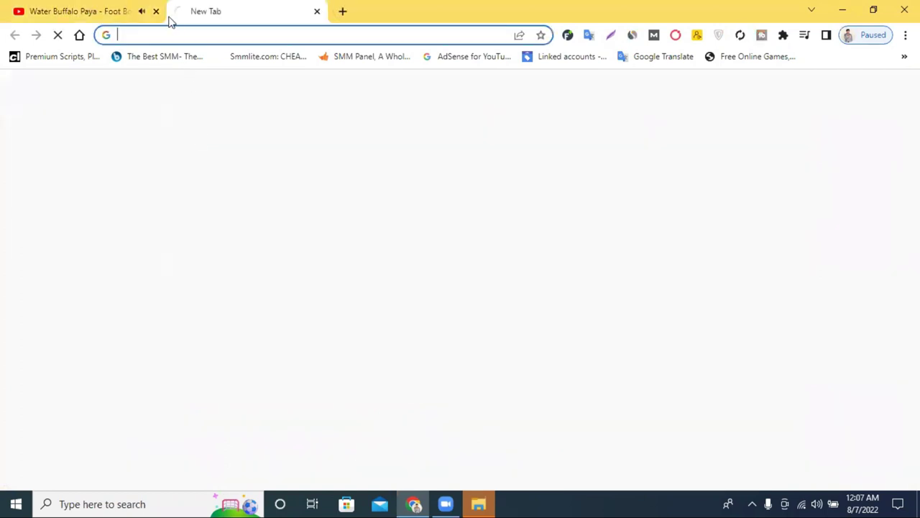
{"action": "left_click", "coordinate": [129, 11]}
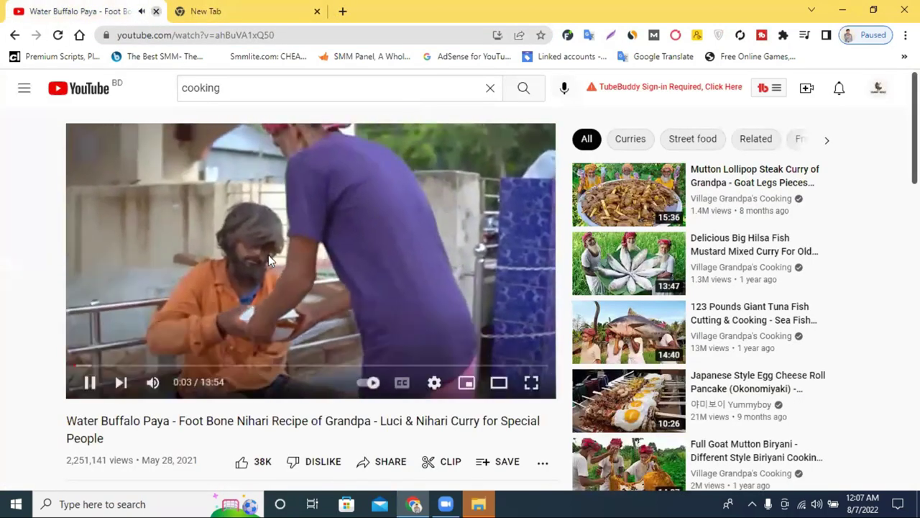
{"action": "left_click", "coordinate": [155, 11]}
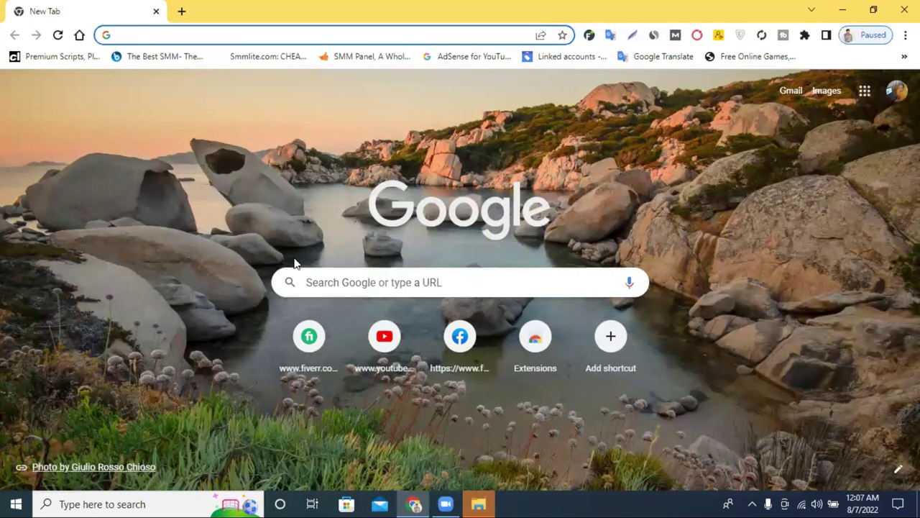
{"action": "left_click", "coordinate": [480, 503]}
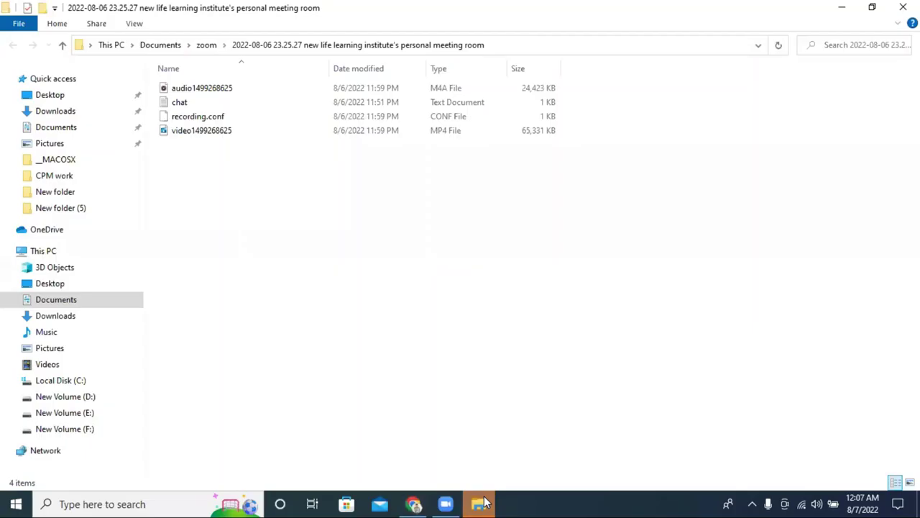
Go up to the zoom folder, open 2022-08-06 23.52.21 and select double_click_to_convert_02
{"action": "left_click", "coordinate": [63, 46]}
{"action": "left_click", "coordinate": [218, 247]}
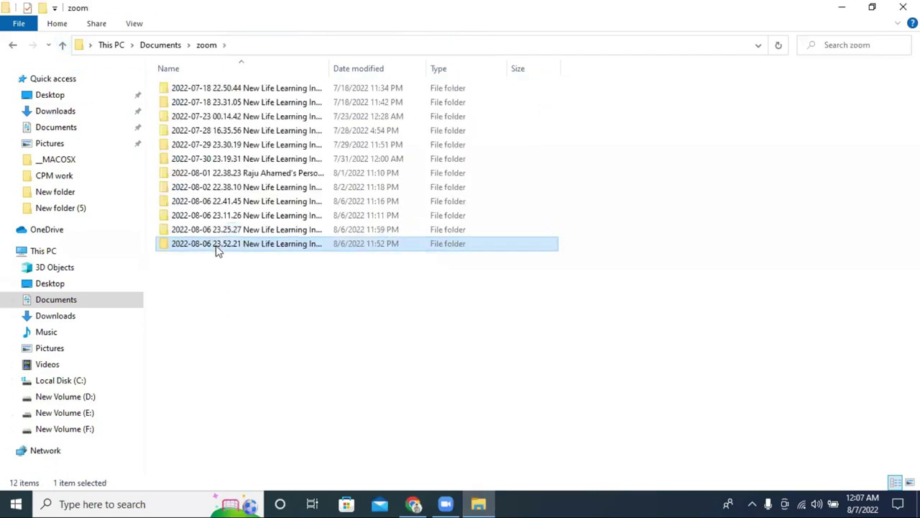
{"action": "double_click", "coordinate": [221, 247]}
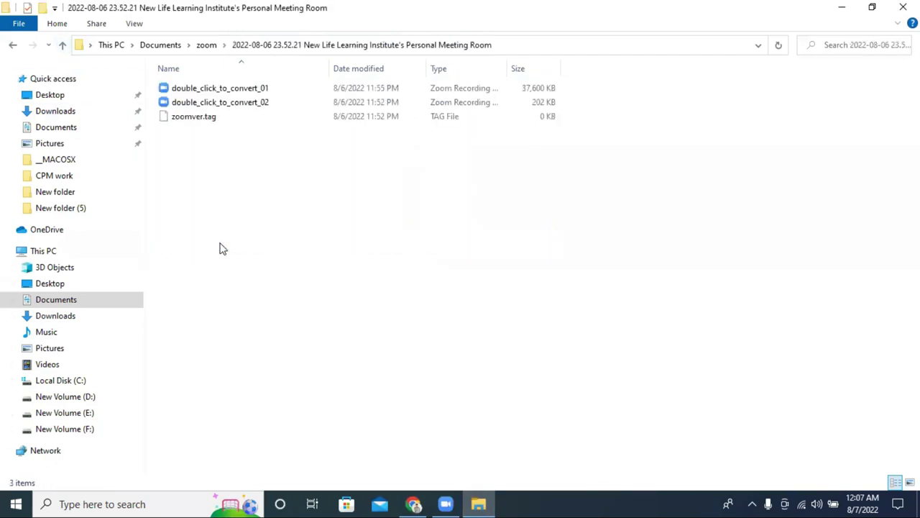
{"action": "left_click", "coordinate": [226, 105]}
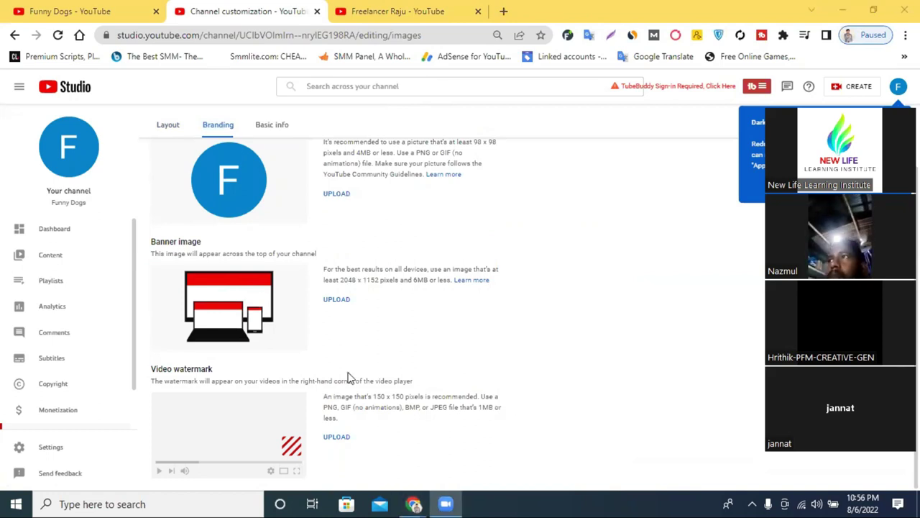
Search YouTube for 'rz photo' and open the RZ Photo Editing channel
{"action": "scroll", "coordinate": [305, 385], "scroll_direction": "up", "scroll_amount": 2}
{"action": "left_click", "coordinate": [361, 10]}
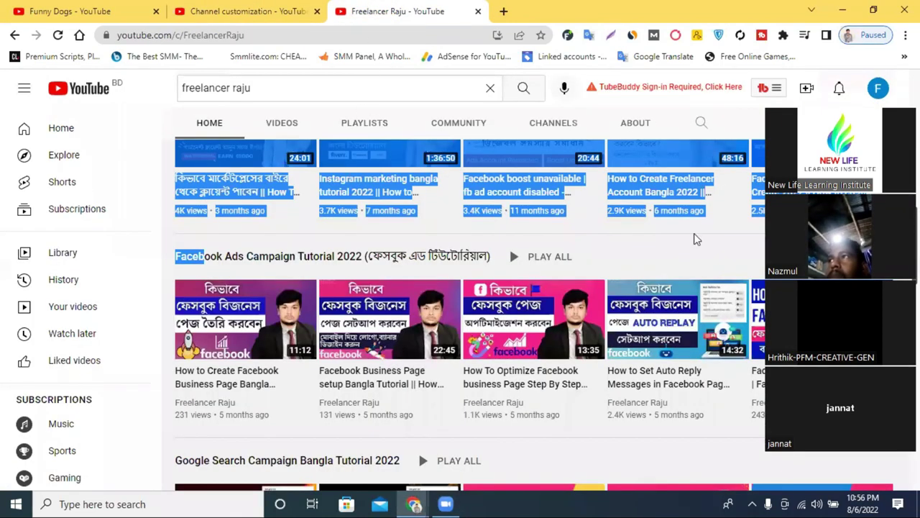
{"action": "triple_click", "coordinate": [304, 88]}
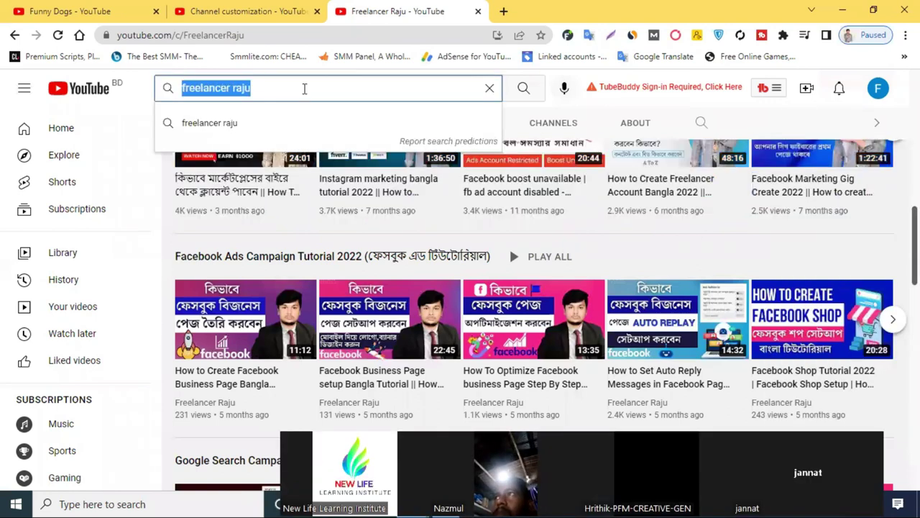
{"action": "type", "text": "rz "}
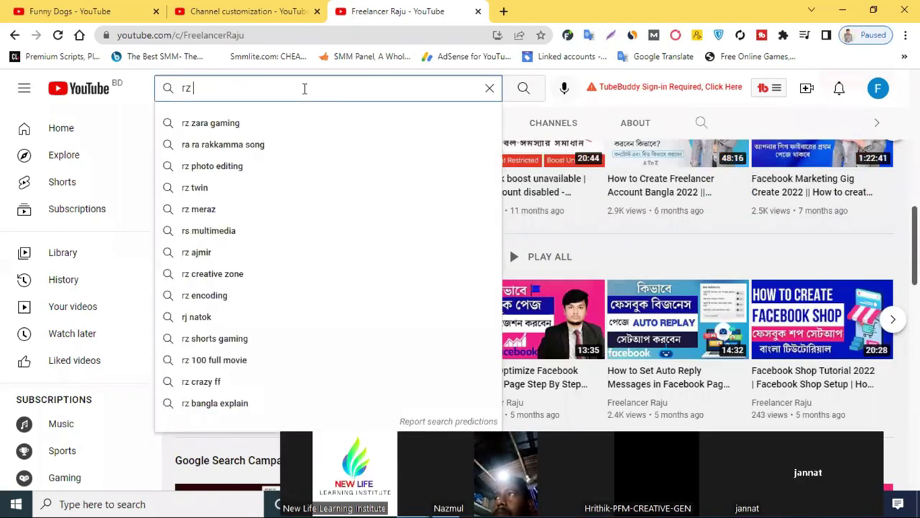
{"action": "type", "text": "photo"}
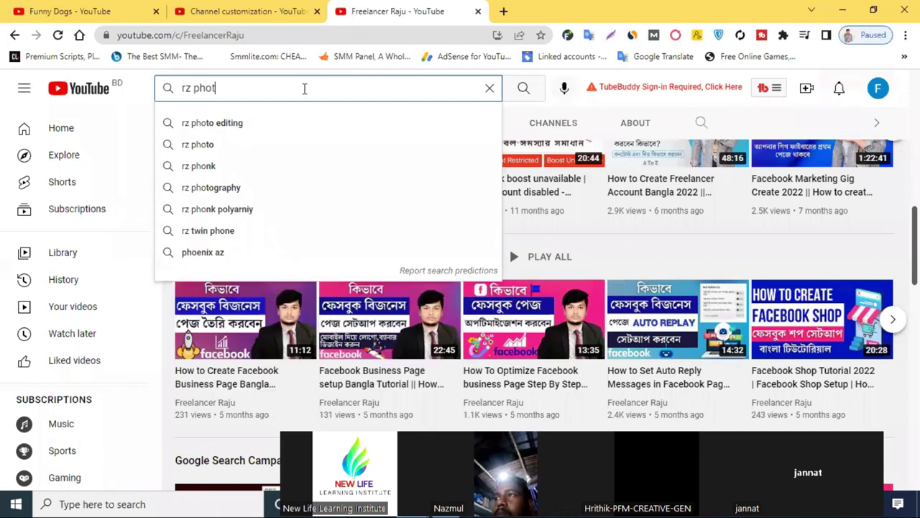
{"action": "left_click", "coordinate": [269, 123]}
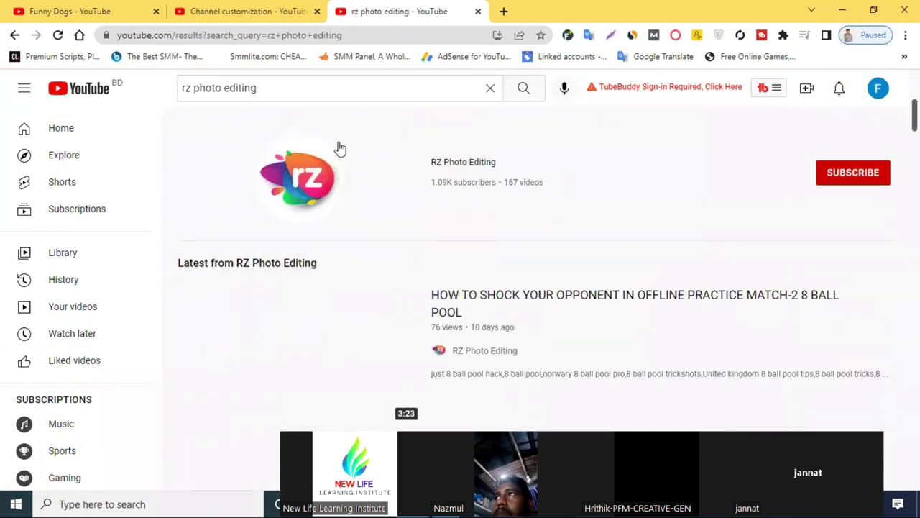
{"action": "left_click", "coordinate": [458, 163]}
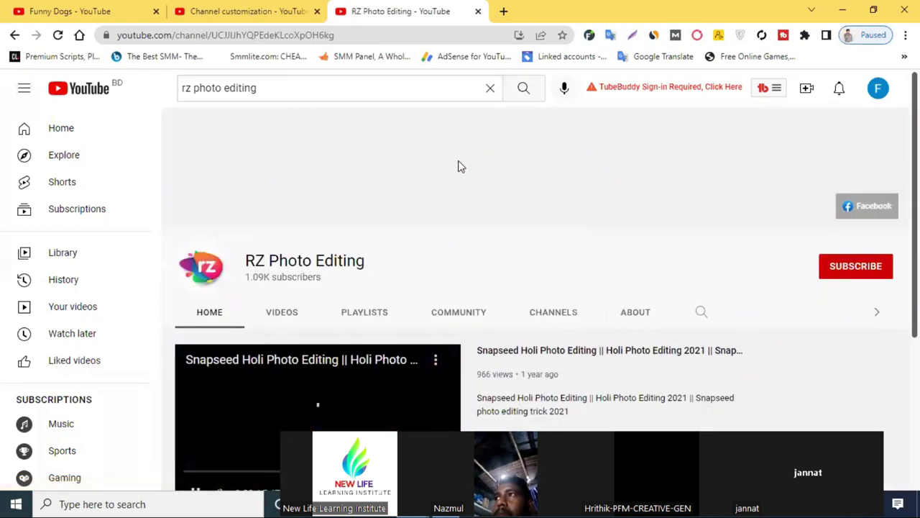
Open and pause the channel's first video, go back, then close the RZ Photo Editing tab
{"action": "scroll", "coordinate": [460, 166], "scroll_direction": "down", "scroll_amount": 3}
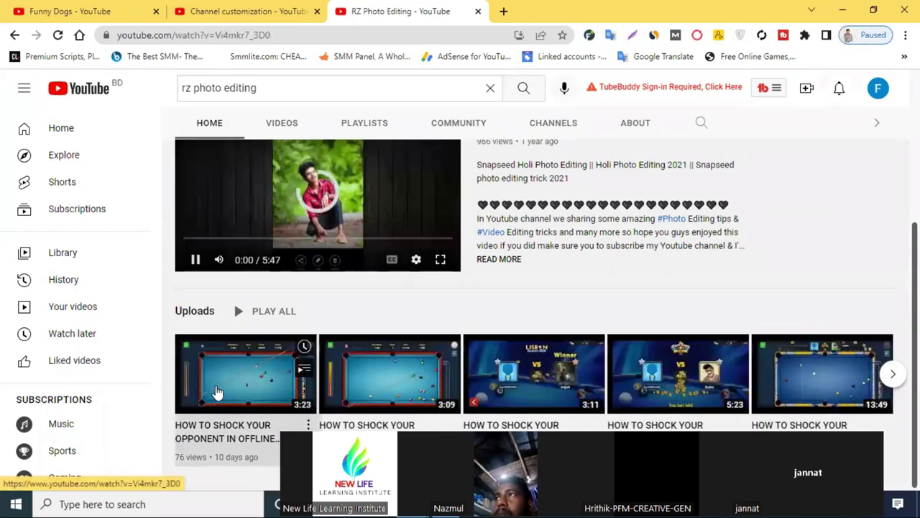
{"action": "left_click", "coordinate": [216, 385]}
{"action": "left_click", "coordinate": [243, 267]}
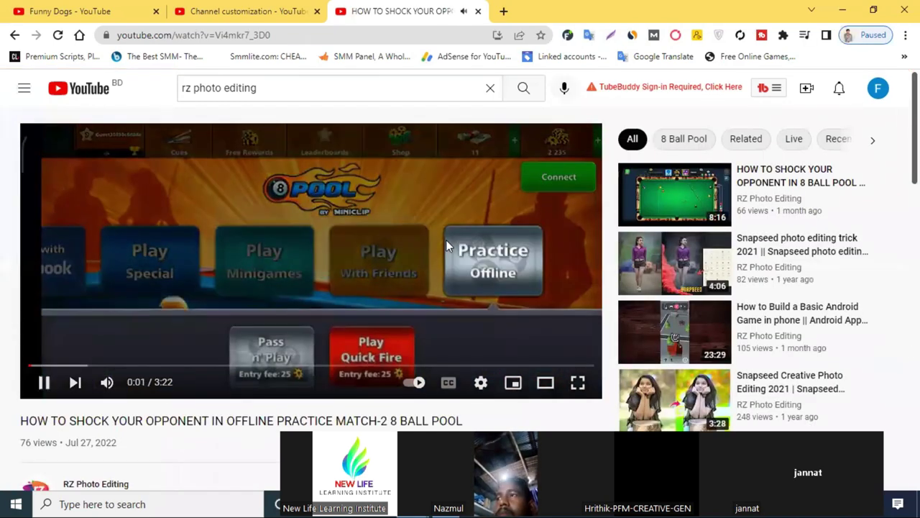
{"action": "key", "text": "alt+Left"}
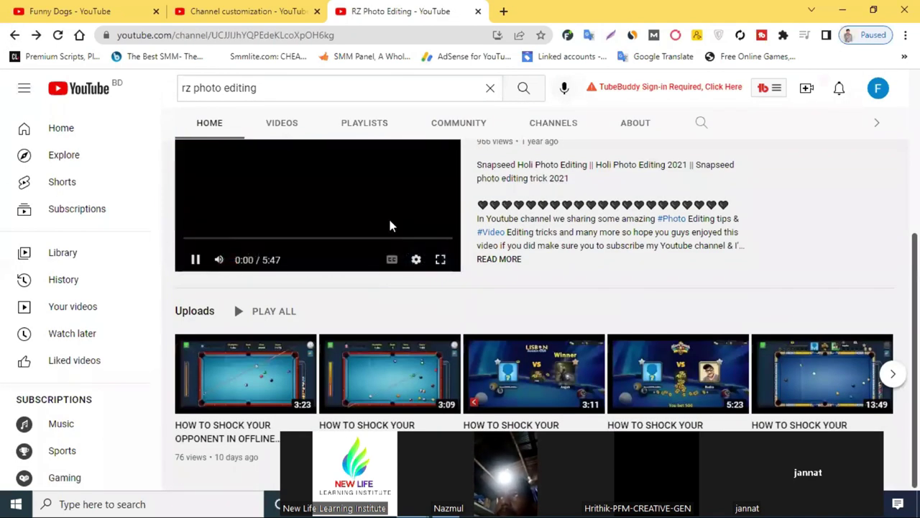
{"action": "scroll", "coordinate": [389, 226], "scroll_direction": "up", "scroll_amount": 2}
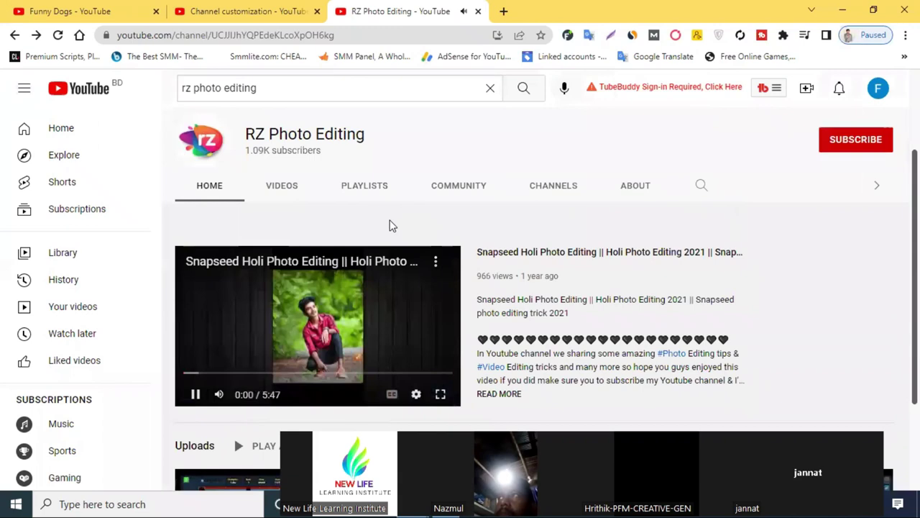
{"action": "scroll", "coordinate": [407, 288], "scroll_direction": "down", "scroll_amount": 2}
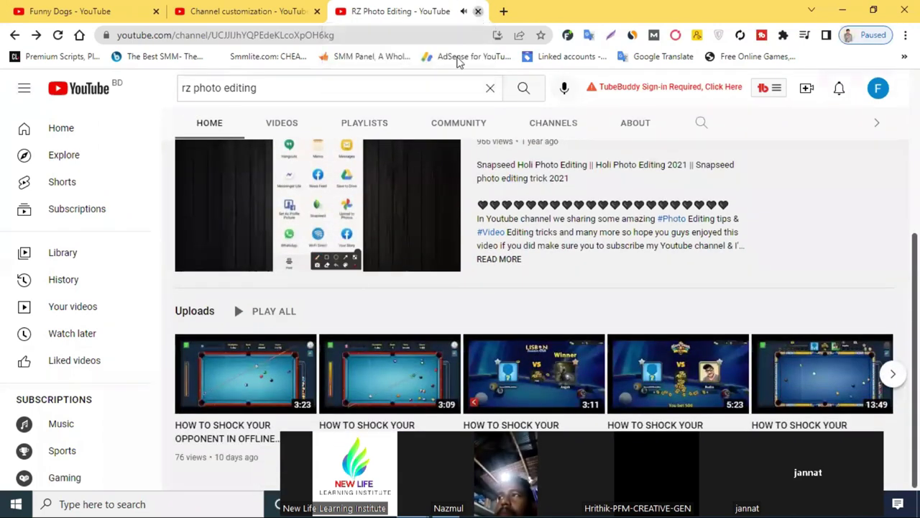
{"action": "left_click", "coordinate": [478, 12]}
{"action": "scroll", "coordinate": [544, 336], "scroll_direction": "down", "scroll_amount": 1}
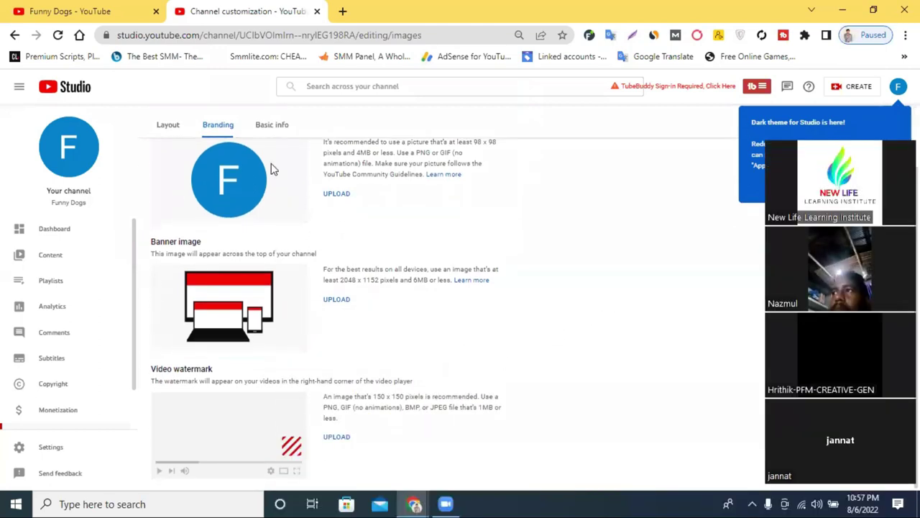
{"action": "scroll", "coordinate": [220, 243], "scroll_direction": "up", "scroll_amount": 1}
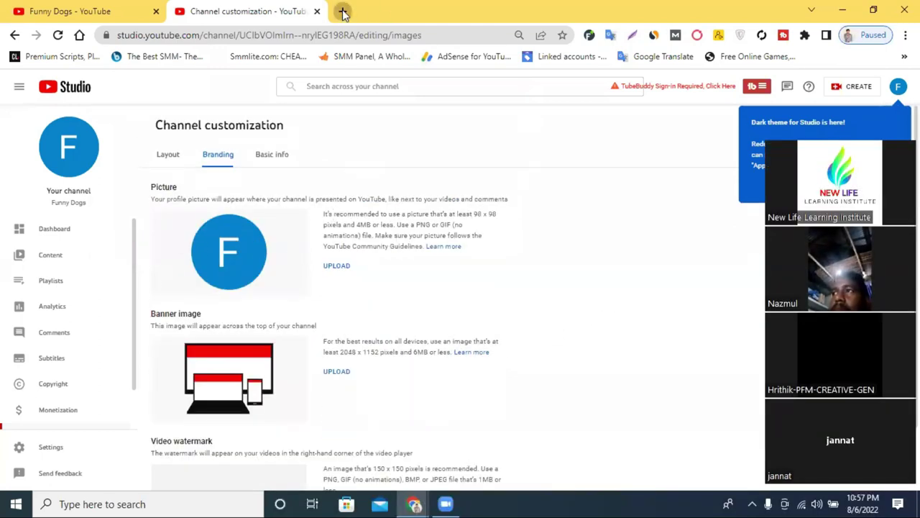
Load canva.com in a new tab and browse the Canva home page
{"action": "left_click", "coordinate": [343, 12]}
{"action": "type", "text": "c"}
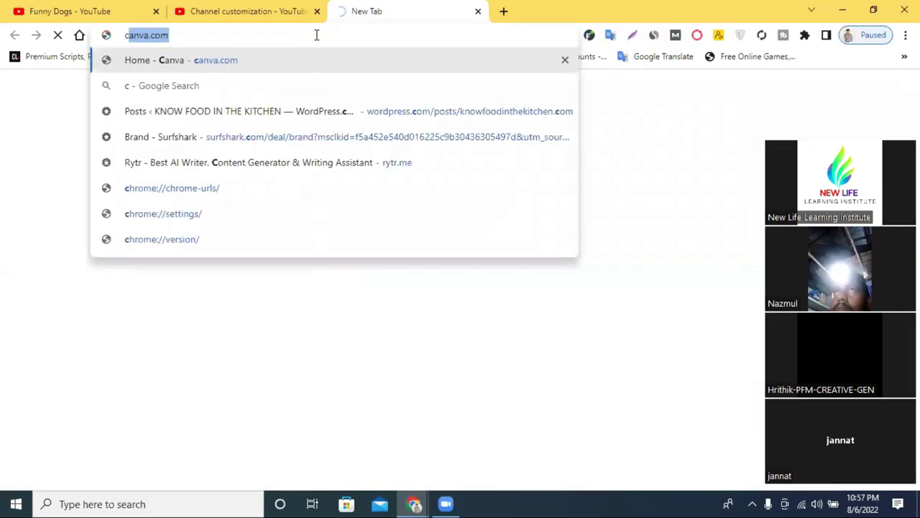
{"action": "type", "text": "a"}
{"action": "key", "text": "Return"}
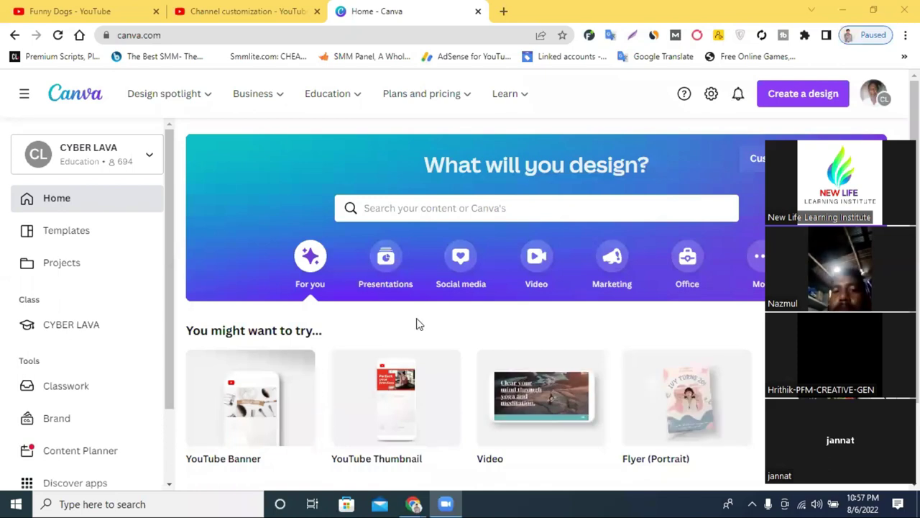
{"action": "scroll", "coordinate": [418, 321], "scroll_direction": "down", "scroll_amount": 2}
{"action": "scroll", "coordinate": [419, 322], "scroll_direction": "down", "scroll_amount": 2}
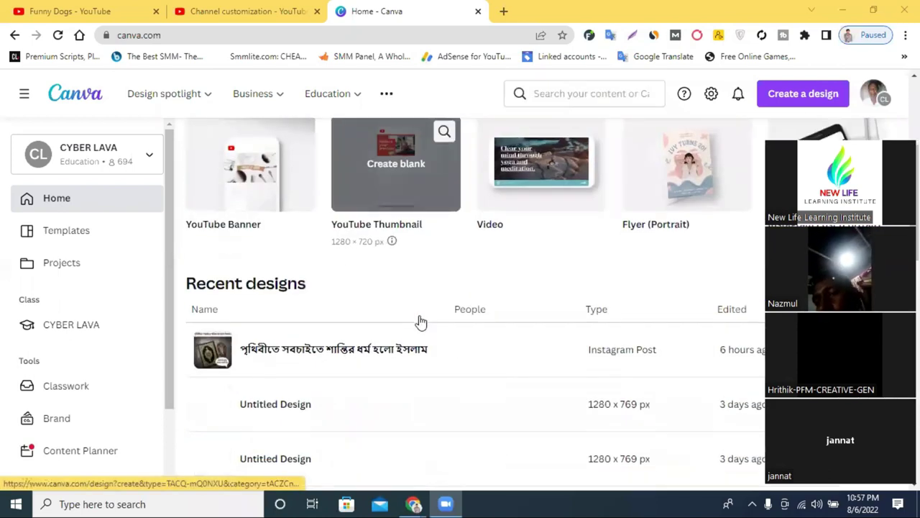
{"action": "scroll", "coordinate": [421, 322], "scroll_direction": "down", "scroll_amount": 1}
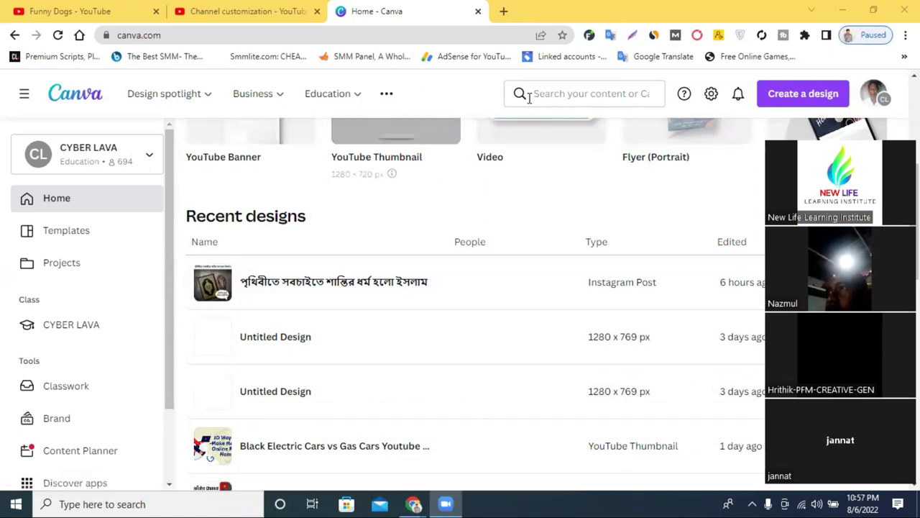
{"action": "left_click", "coordinate": [535, 92]}
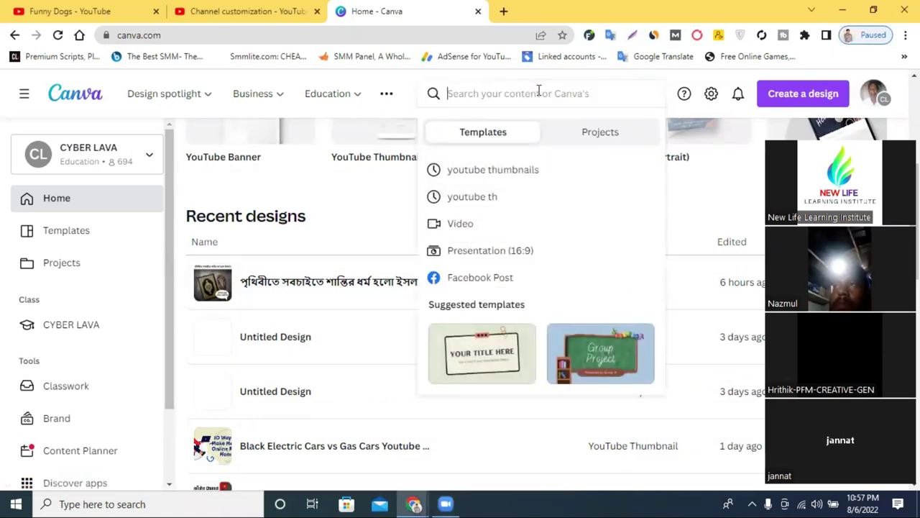
Switch back and forth between the Canva and channel customization tabs
{"action": "left_click", "coordinate": [215, 9]}
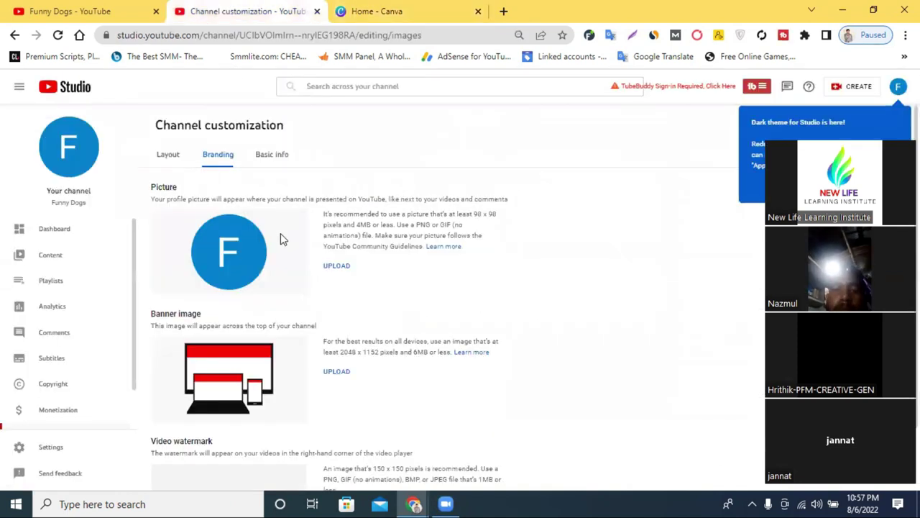
{"action": "left_click", "coordinate": [439, 10]}
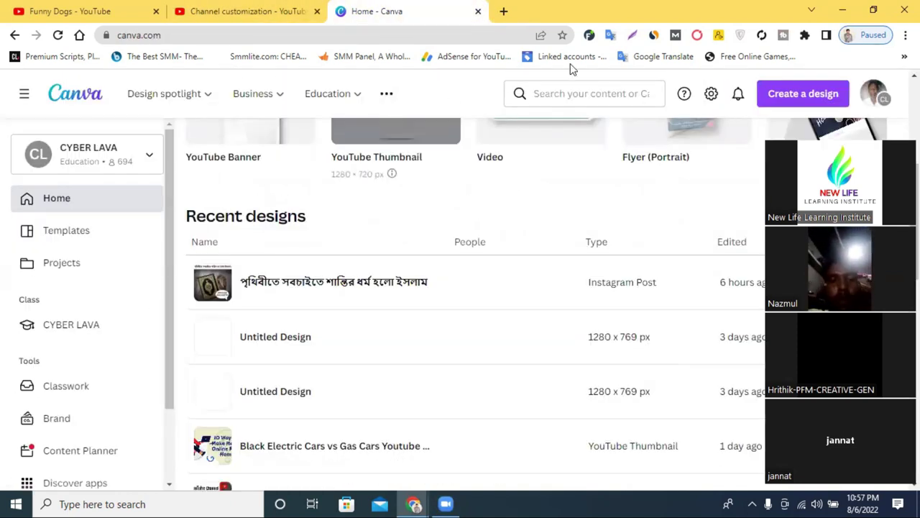
{"action": "left_click", "coordinate": [218, 7]}
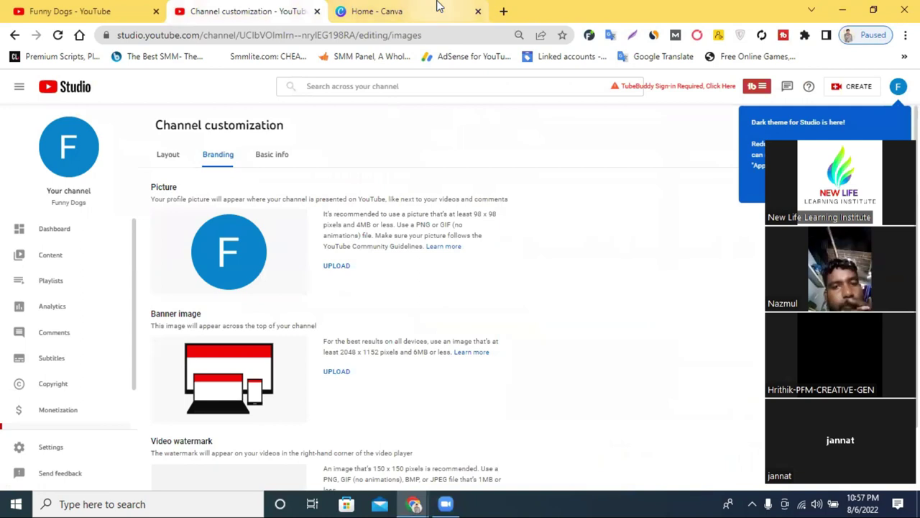
Search Google for 'youtube logo size' and review the 800 x 800 px answer
{"action": "left_click", "coordinate": [437, 7]}
{"action": "key", "text": "ctrl+t"}
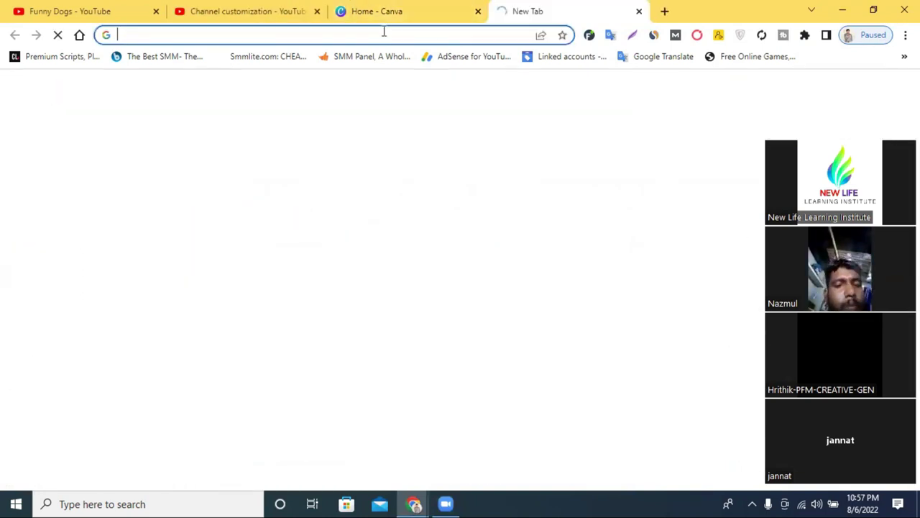
{"action": "type", "text": "youtube"}
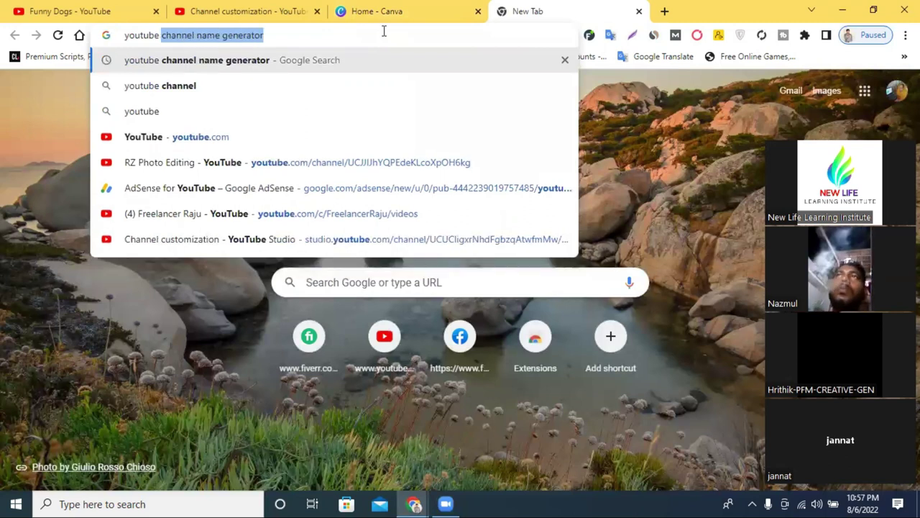
{"action": "type", "text": " logo"}
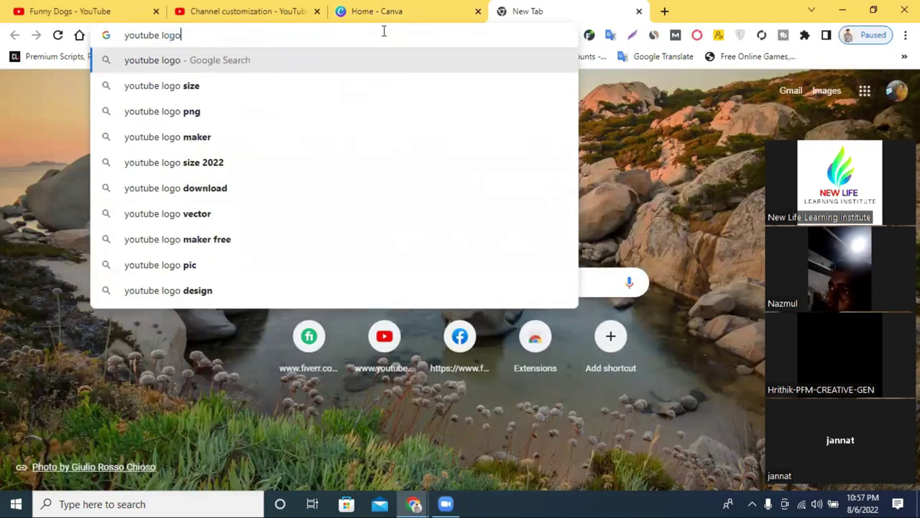
{"action": "left_click", "coordinate": [181, 87]}
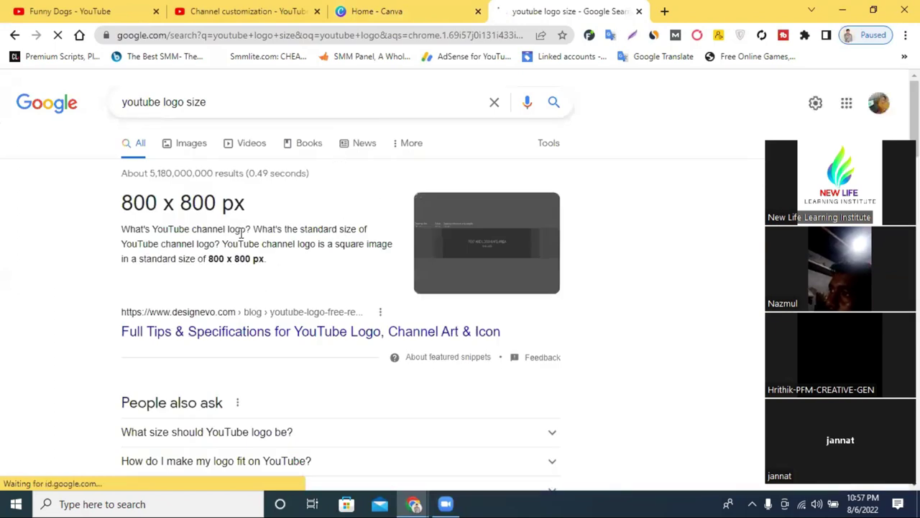
{"action": "scroll", "coordinate": [198, 300], "scroll_direction": "down", "scroll_amount": 1}
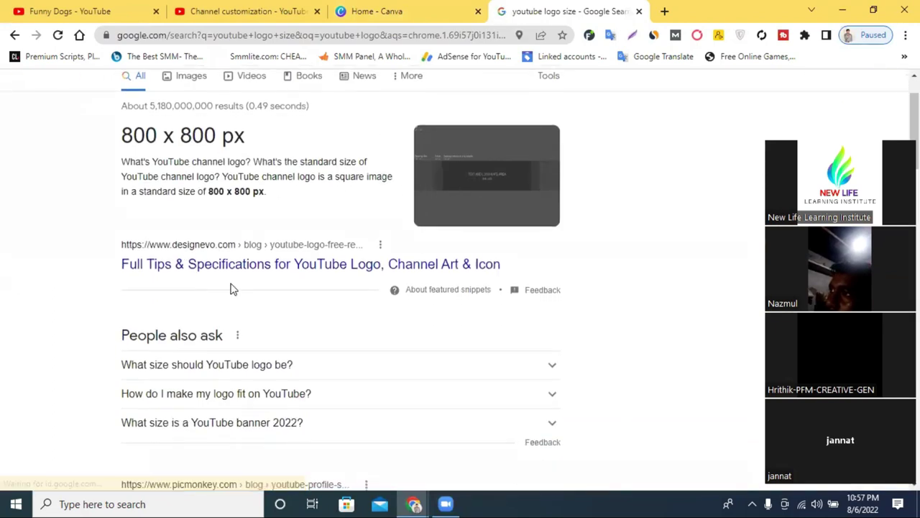
{"action": "scroll", "coordinate": [446, 205], "scroll_direction": "down", "scroll_amount": 1}
{"action": "scroll", "coordinate": [420, 220], "scroll_direction": "down", "scroll_amount": 4}
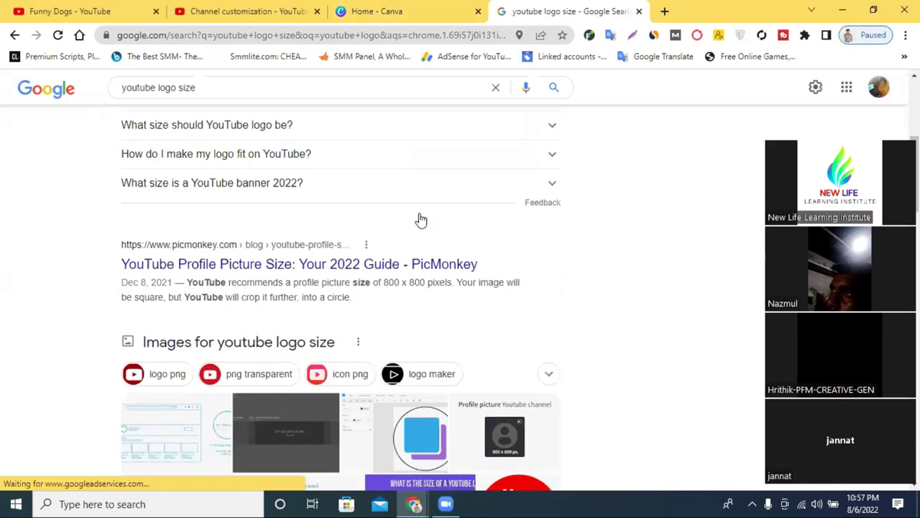
{"action": "scroll", "coordinate": [420, 220], "scroll_direction": "down", "scroll_amount": 3}
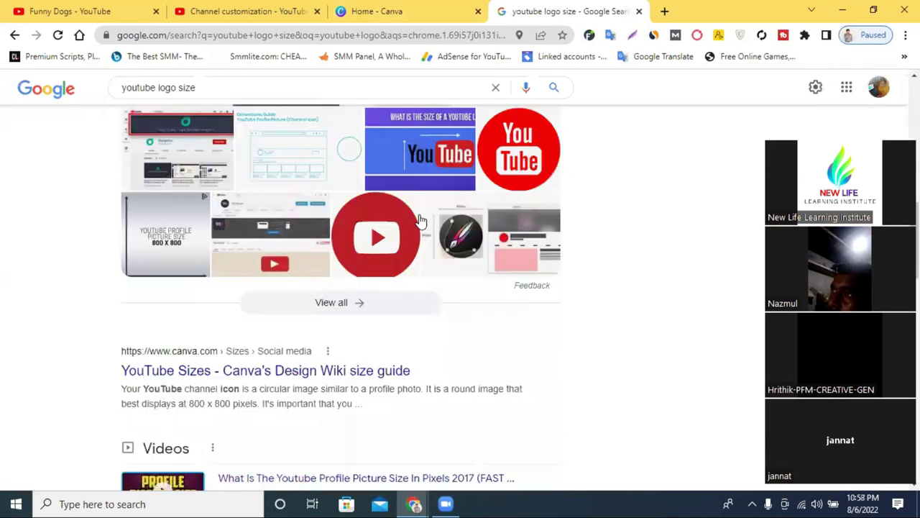
{"action": "scroll", "coordinate": [421, 220], "scroll_direction": "down", "scroll_amount": 3}
{"action": "scroll", "coordinate": [421, 220], "scroll_direction": "up", "scroll_amount": 4}
{"action": "scroll", "coordinate": [326, 185], "scroll_direction": "up", "scroll_amount": 6}
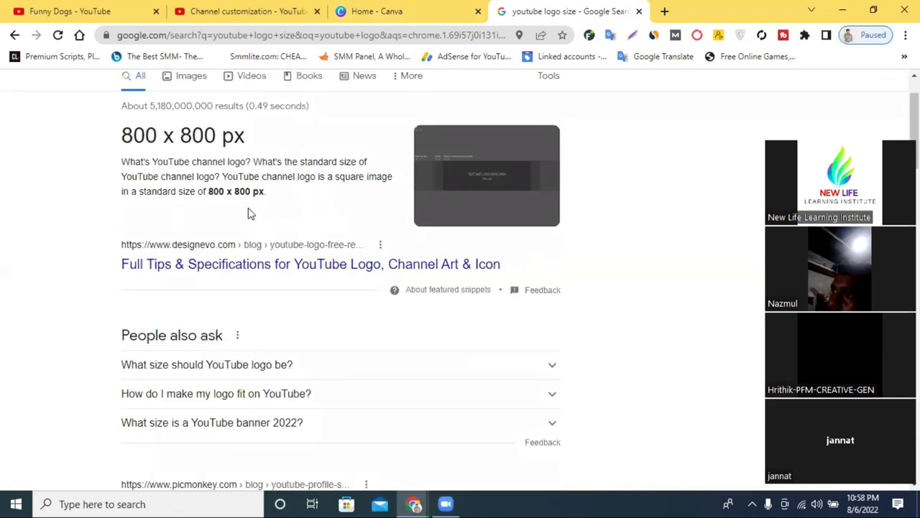
Open the DesignEvo YouTube logo specifications article and read through it
{"action": "left_click", "coordinate": [349, 266]}
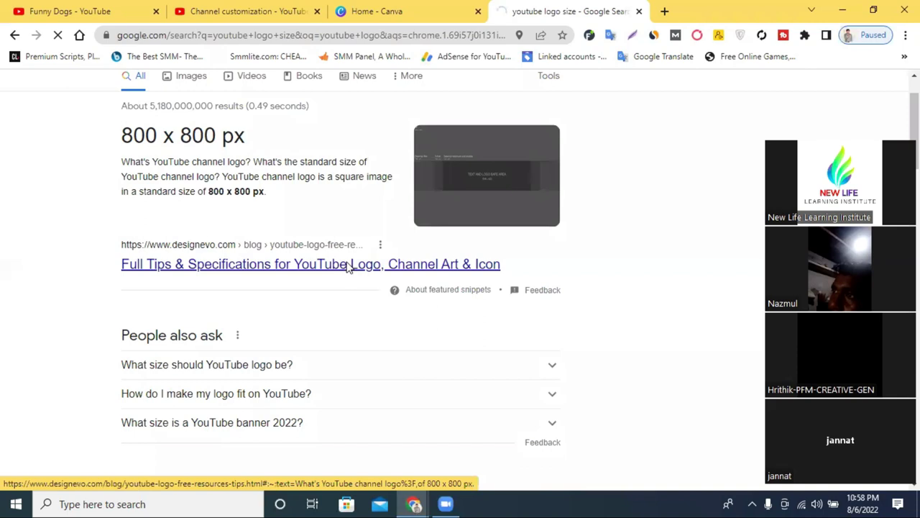
{"action": "scroll", "coordinate": [348, 266], "scroll_direction": "down", "scroll_amount": 5}
{"action": "scroll", "coordinate": [400, 286], "scroll_direction": "down", "scroll_amount": 12}
{"action": "scroll", "coordinate": [436, 285], "scroll_direction": "down", "scroll_amount": 5}
{"action": "scroll", "coordinate": [437, 284], "scroll_direction": "up", "scroll_amount": 4}
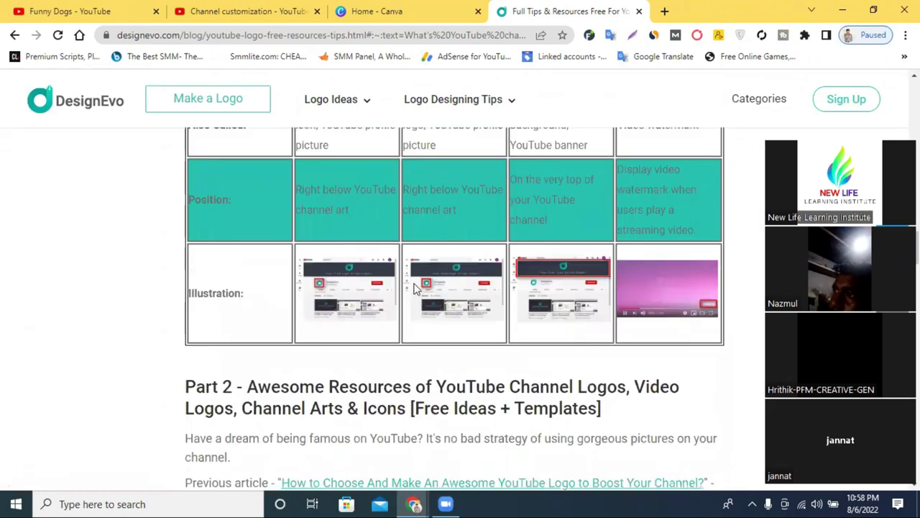
{"action": "scroll", "coordinate": [416, 287], "scroll_direction": "down", "scroll_amount": 12}
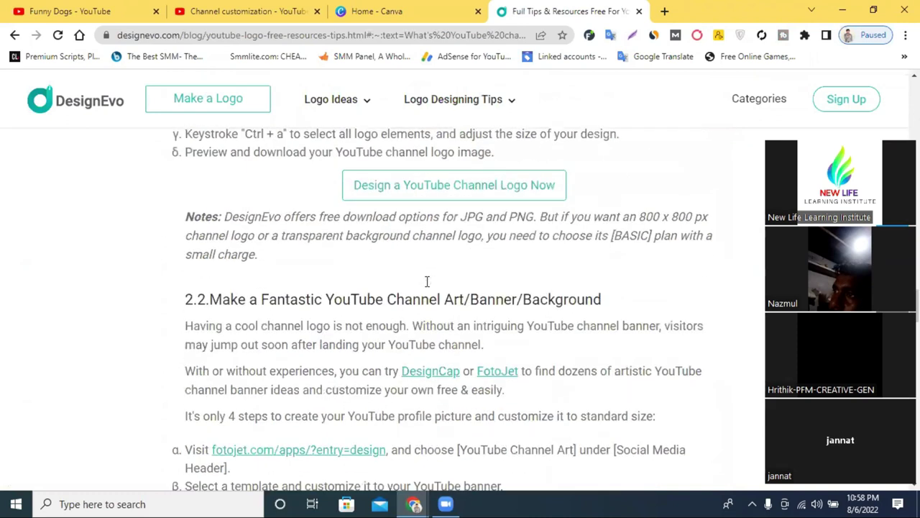
{"action": "scroll", "coordinate": [426, 286], "scroll_direction": "down", "scroll_amount": 6}
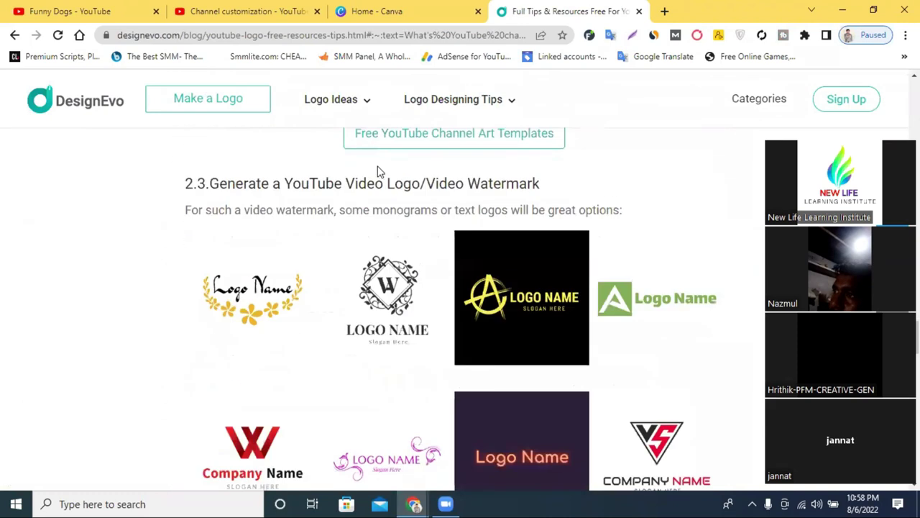
Open the flower sample logo in DesignEvo's logo maker, then close that tab
{"action": "left_click", "coordinate": [240, 297]}
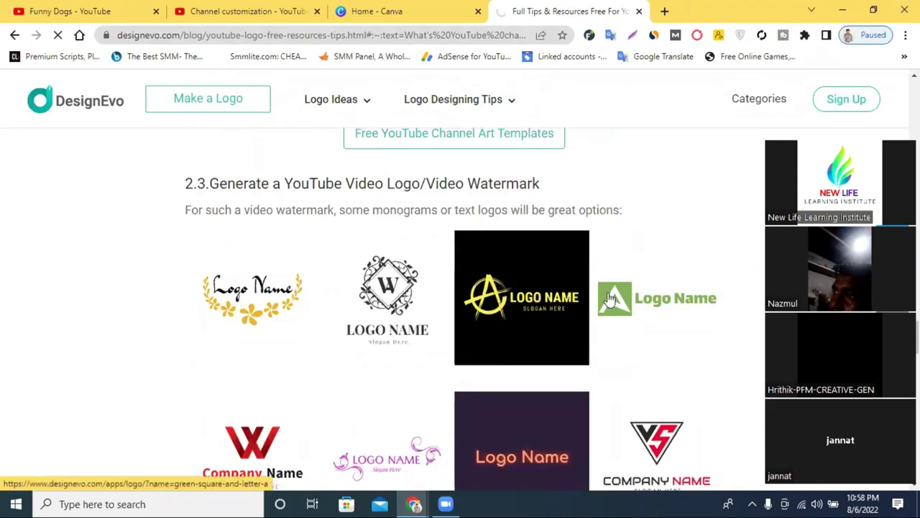
{"action": "scroll", "coordinate": [581, 297], "scroll_direction": "down", "scroll_amount": 5}
{"action": "scroll", "coordinate": [279, 294], "scroll_direction": "up", "scroll_amount": 2}
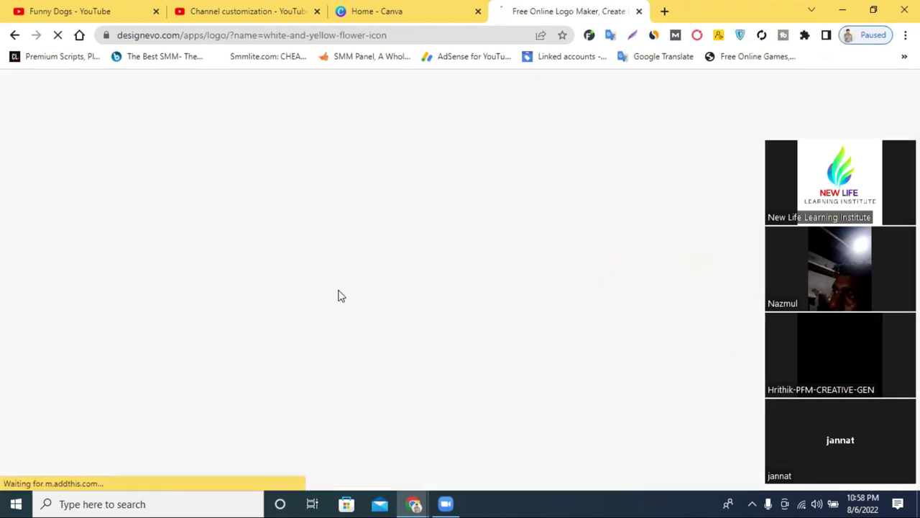
{"action": "left_click", "coordinate": [639, 11]}
{"action": "scroll", "coordinate": [405, 174], "scroll_direction": "up", "scroll_amount": 3}
Search Canva for 'logo', browse Logo templates and start a blank Logo design
{"action": "left_click", "coordinate": [488, 175]}
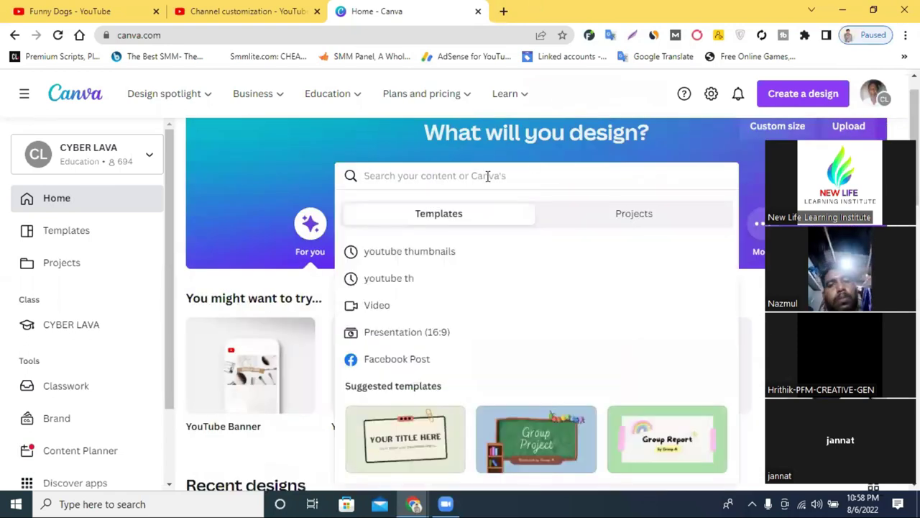
{"action": "type", "text": "logo"}
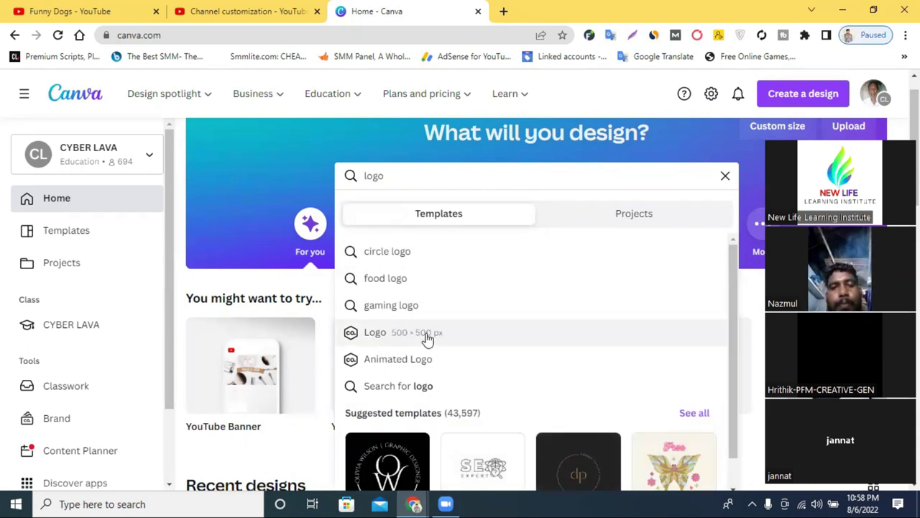
{"action": "left_click", "coordinate": [425, 337]}
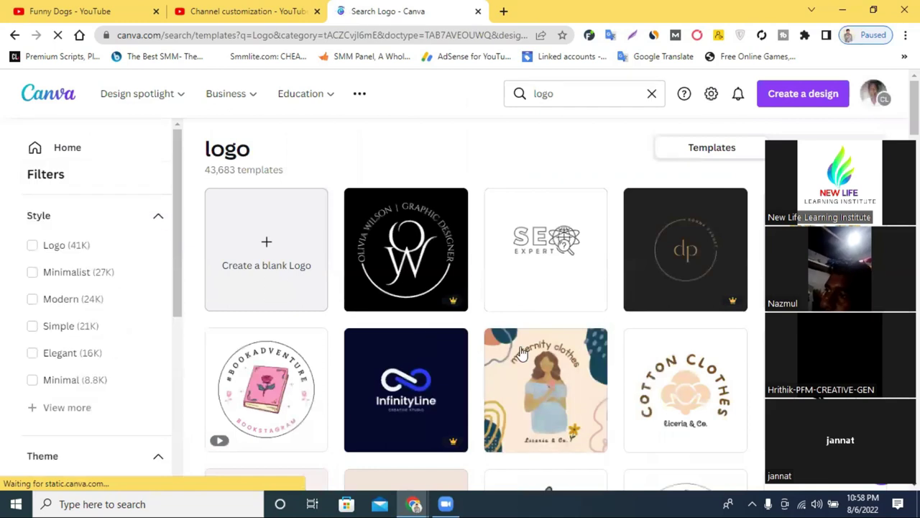
{"action": "scroll", "coordinate": [486, 308], "scroll_direction": "down", "scroll_amount": 2}
{"action": "scroll", "coordinate": [489, 305], "scroll_direction": "up", "scroll_amount": 2}
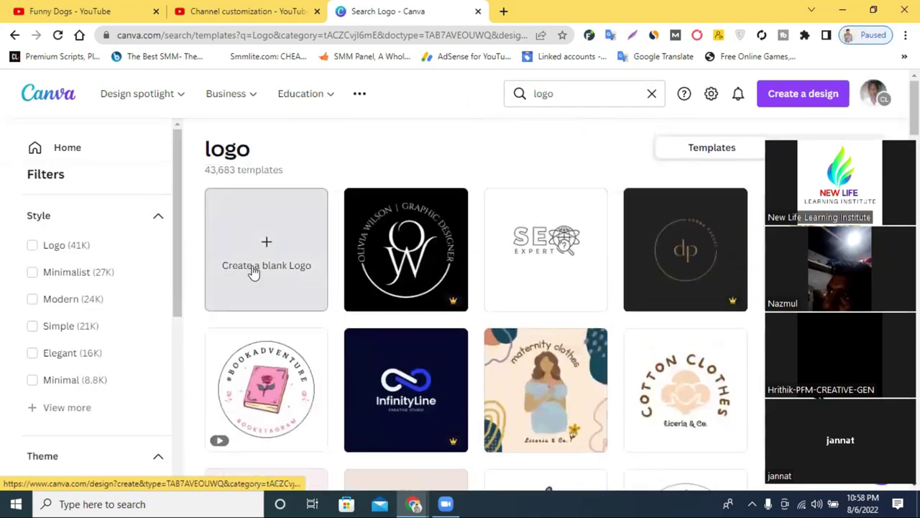
{"action": "left_click", "coordinate": [252, 269]}
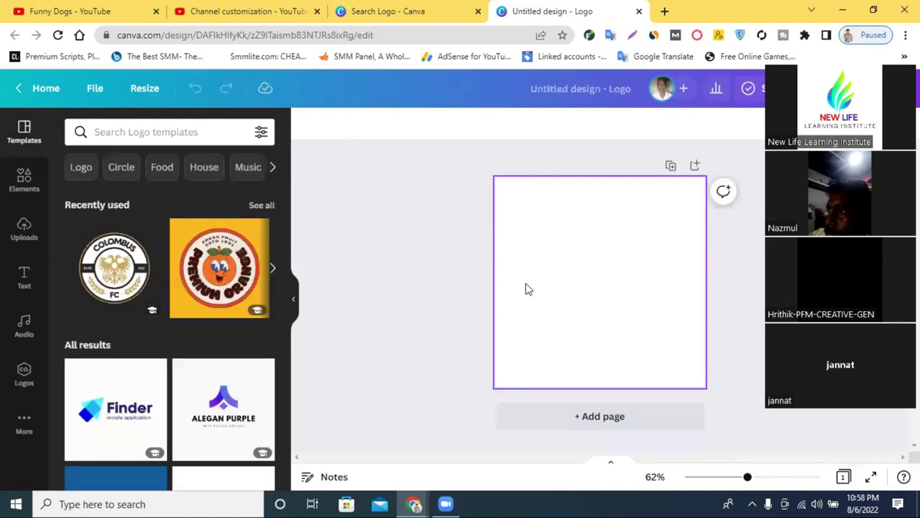
Show all recently used templates and search the templates for dog logos
{"action": "left_click", "coordinate": [258, 206]}
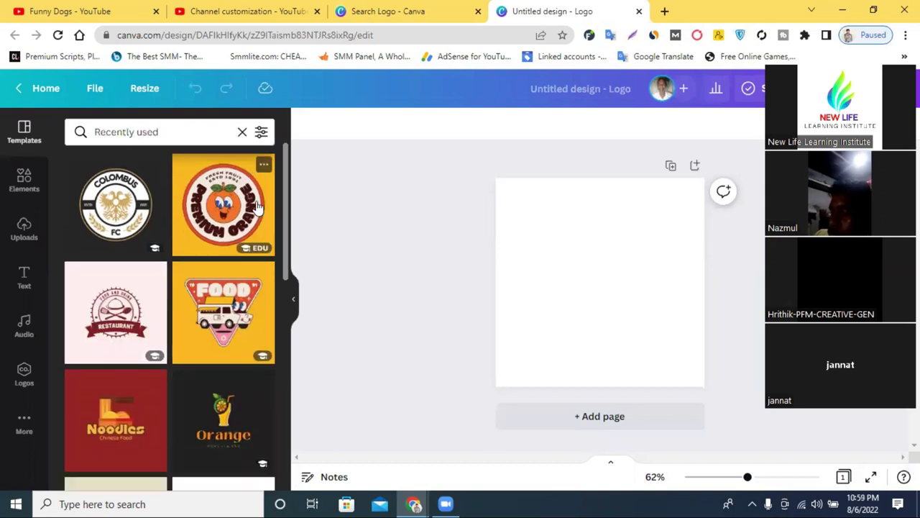
{"action": "left_click", "coordinate": [161, 133]}
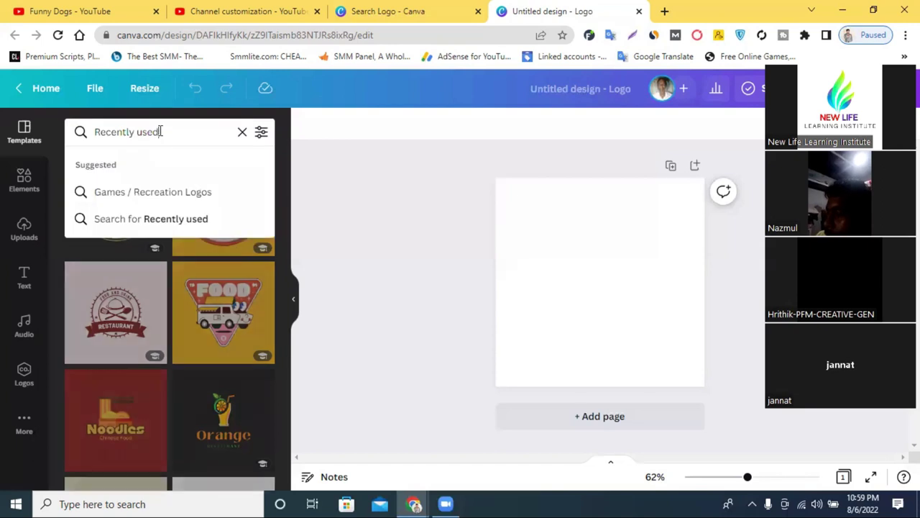
{"action": "triple_click", "coordinate": [160, 132]}
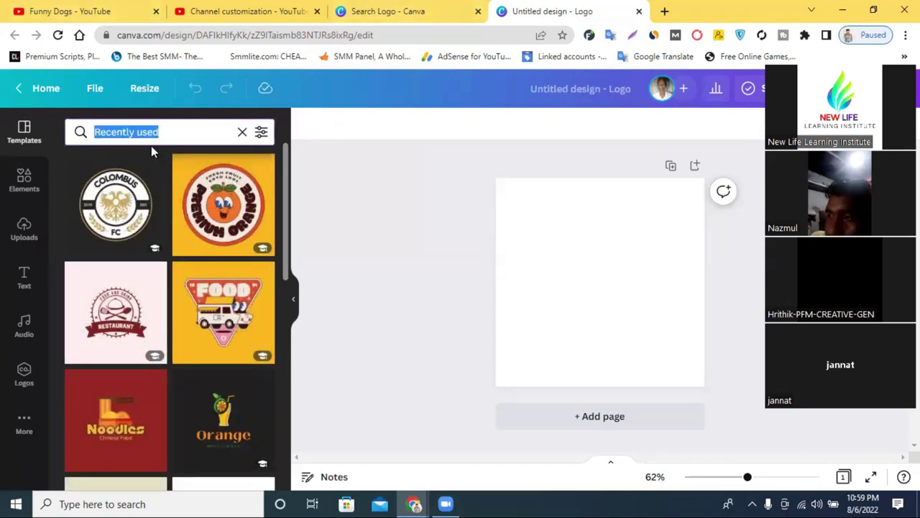
{"action": "type", "text": "dog"}
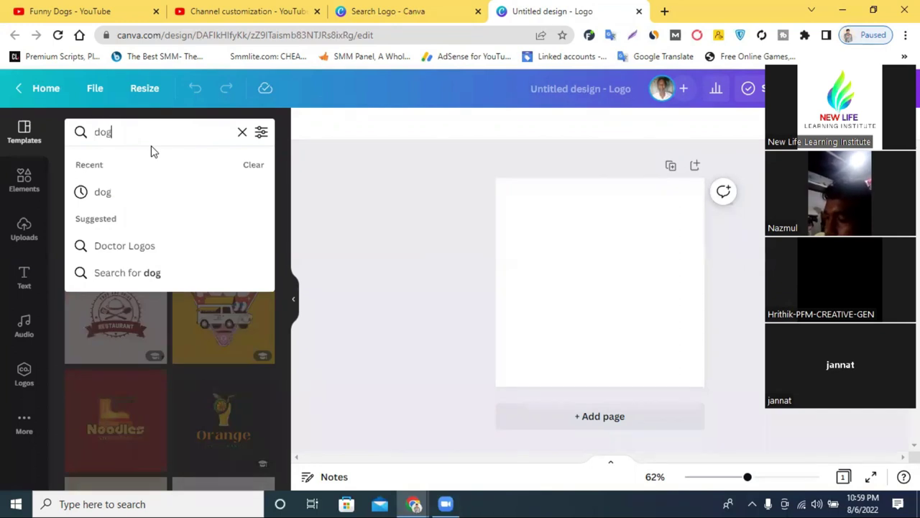
{"action": "key", "text": "Return"}
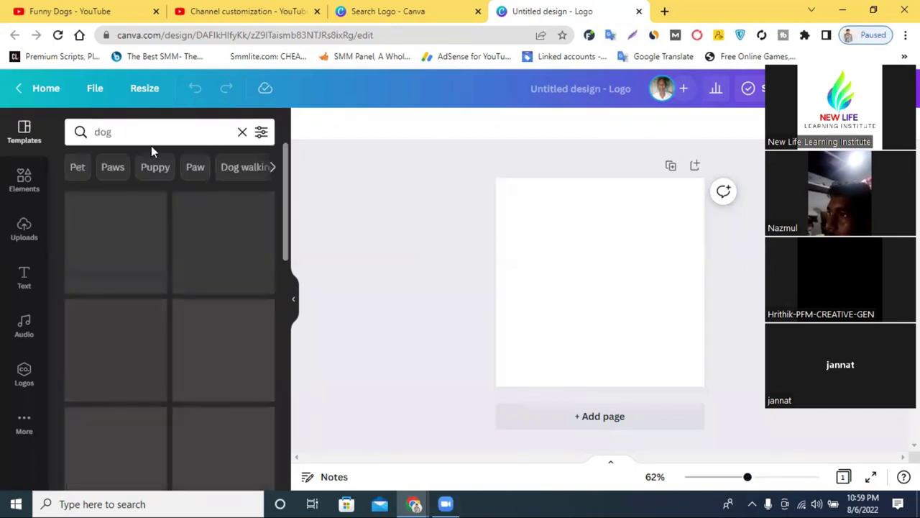
Scroll the dog results and apply the HAPPYDOG dog-walking template to the page
{"action": "scroll", "coordinate": [207, 218], "scroll_direction": "down", "scroll_amount": 1}
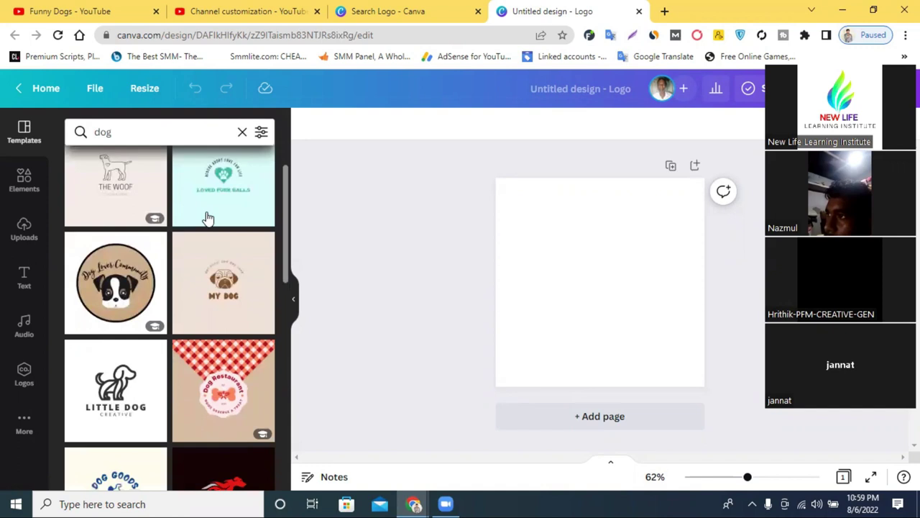
{"action": "scroll", "coordinate": [207, 218], "scroll_direction": "down", "scroll_amount": 7}
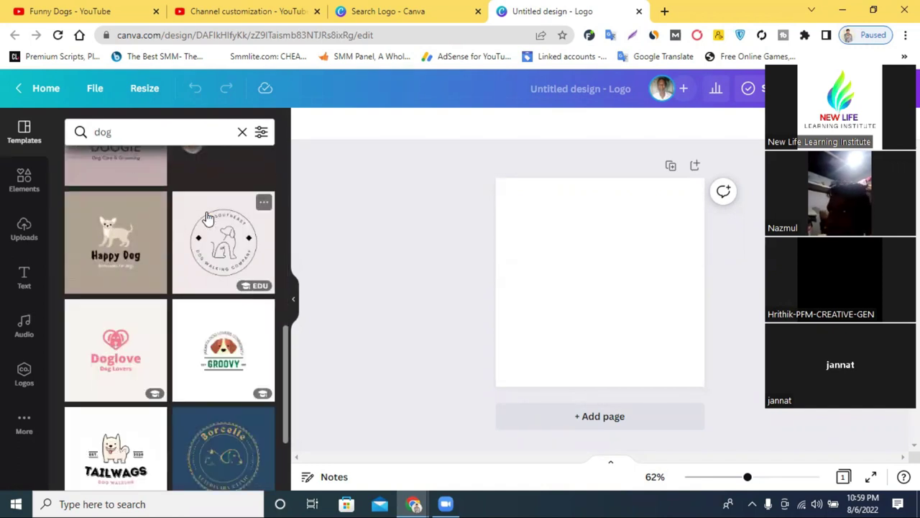
{"action": "scroll", "coordinate": [176, 294], "scroll_direction": "down", "scroll_amount": 1}
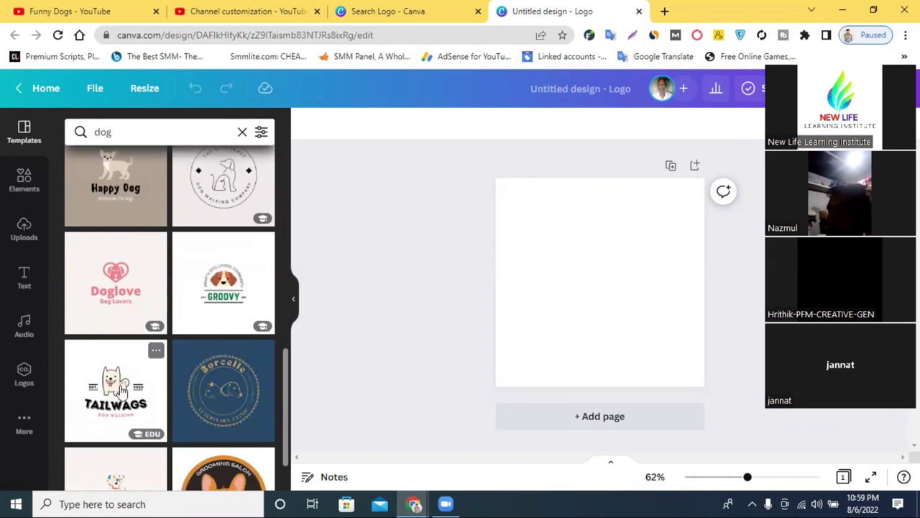
{"action": "scroll", "coordinate": [164, 376], "scroll_direction": "down", "scroll_amount": 6}
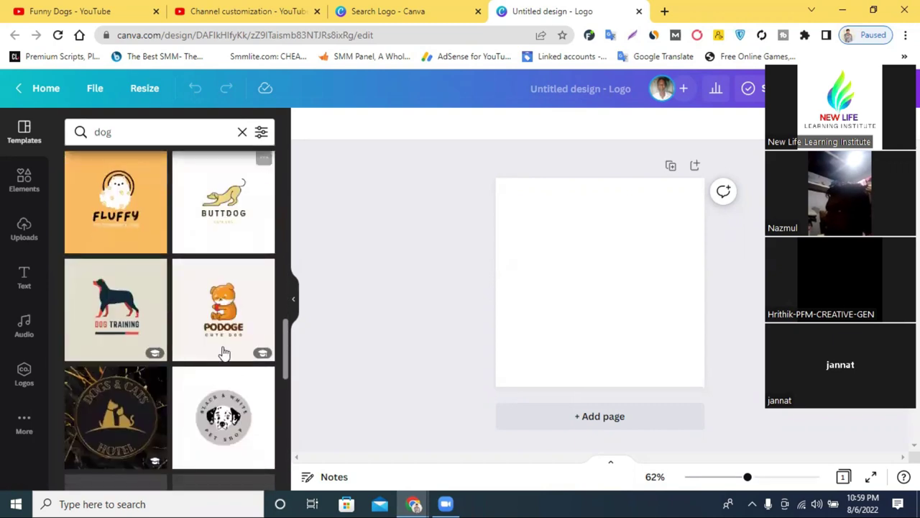
{"action": "scroll", "coordinate": [205, 271], "scroll_direction": "down", "scroll_amount": 4}
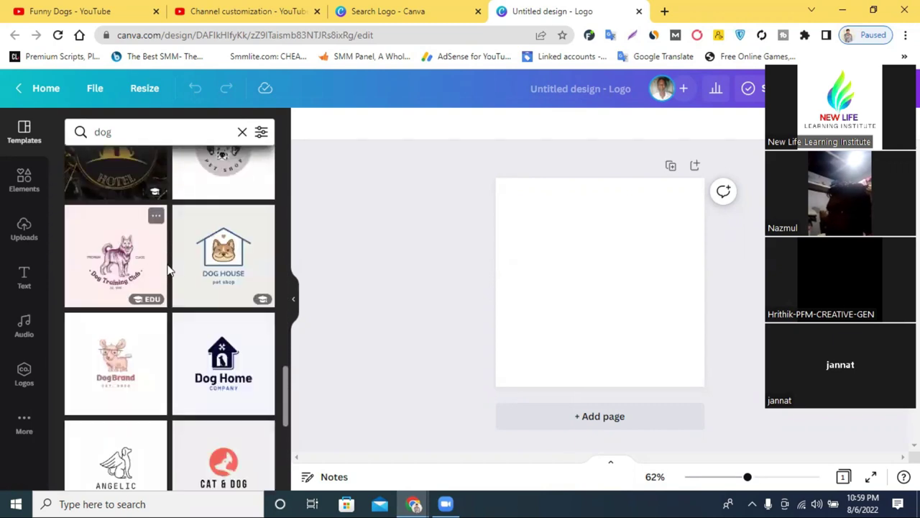
{"action": "scroll", "coordinate": [212, 248], "scroll_direction": "down", "scroll_amount": 2}
{"action": "scroll", "coordinate": [214, 248], "scroll_direction": "down", "scroll_amount": 2}
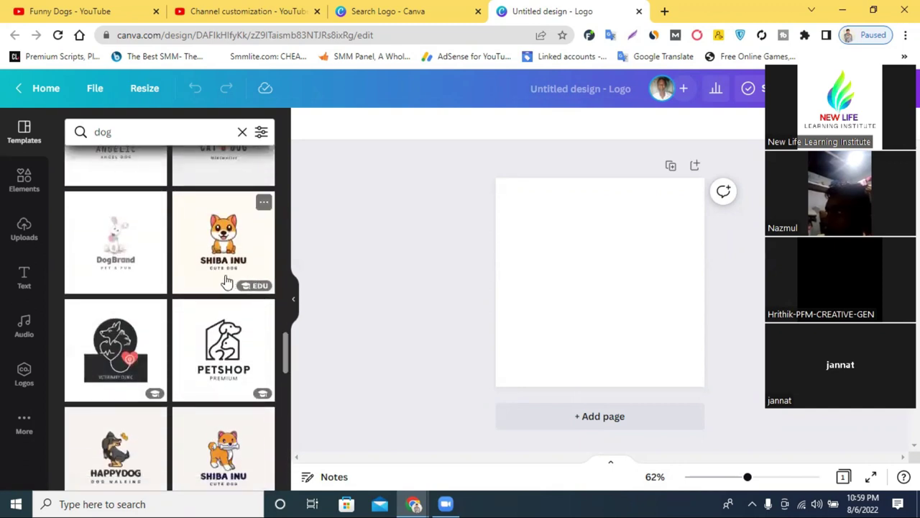
{"action": "scroll", "coordinate": [226, 282], "scroll_direction": "down", "scroll_amount": 1}
{"action": "scroll", "coordinate": [226, 282], "scroll_direction": "down", "scroll_amount": 2}
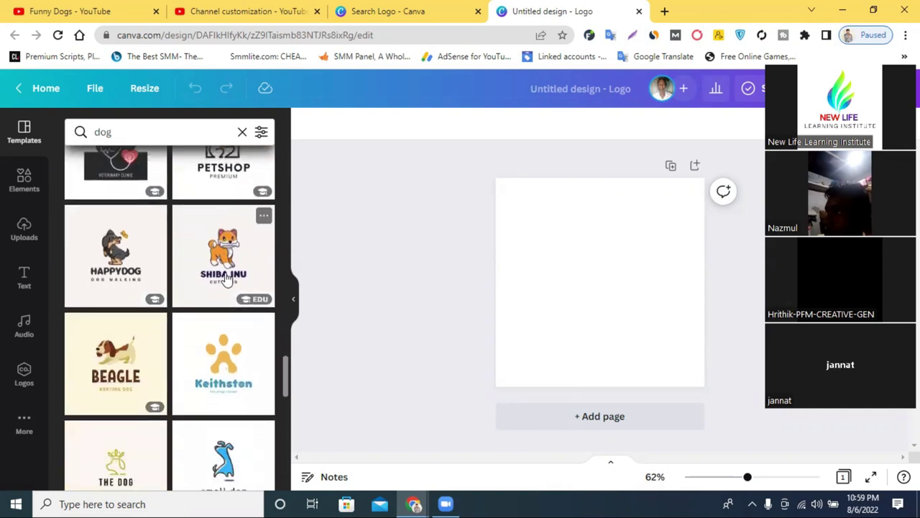
{"action": "left_click", "coordinate": [113, 260]}
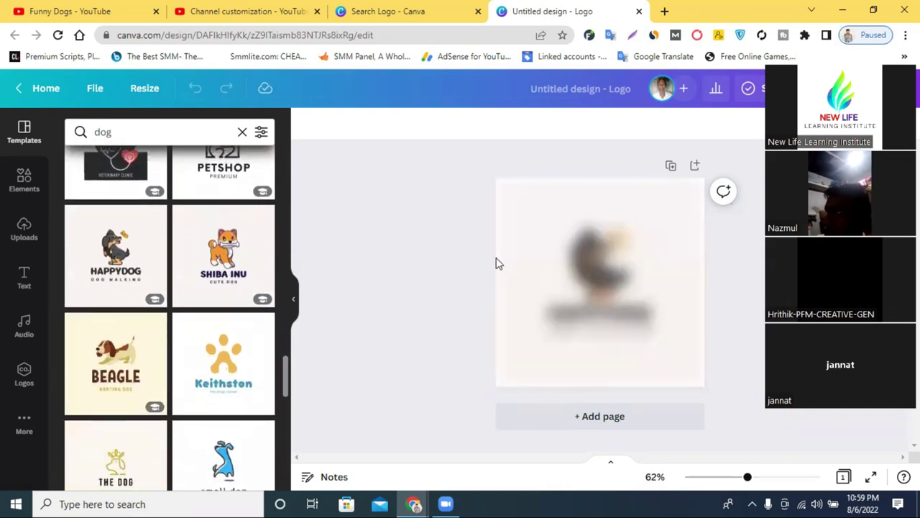
Replace the HAPPYDOG title text with FUNNY DOGS
{"action": "left_click", "coordinate": [602, 318]}
{"action": "left_click", "coordinate": [601, 318]}
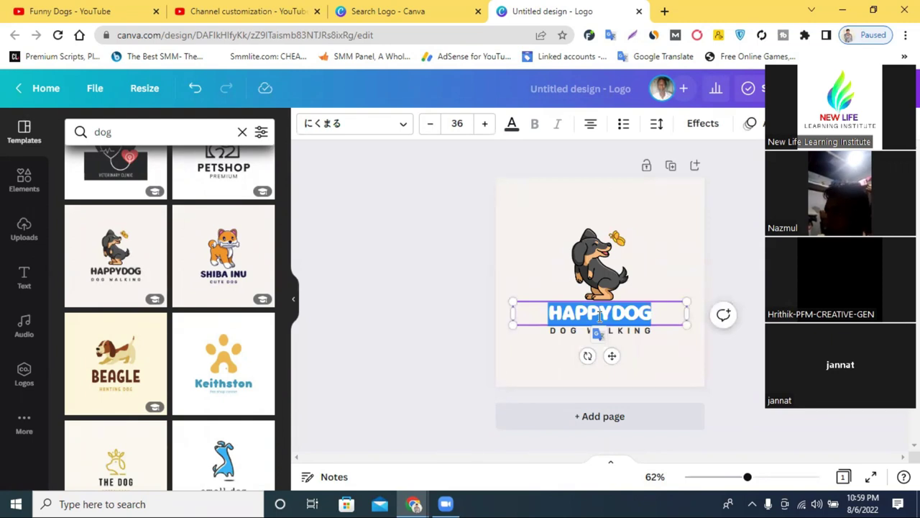
{"action": "type", "text": "FUNN"}
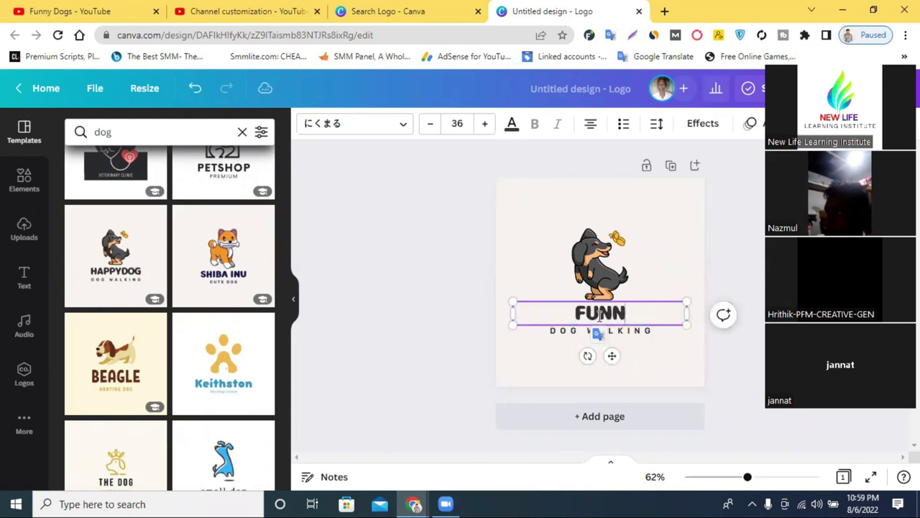
{"action": "type", "text": "Y"}
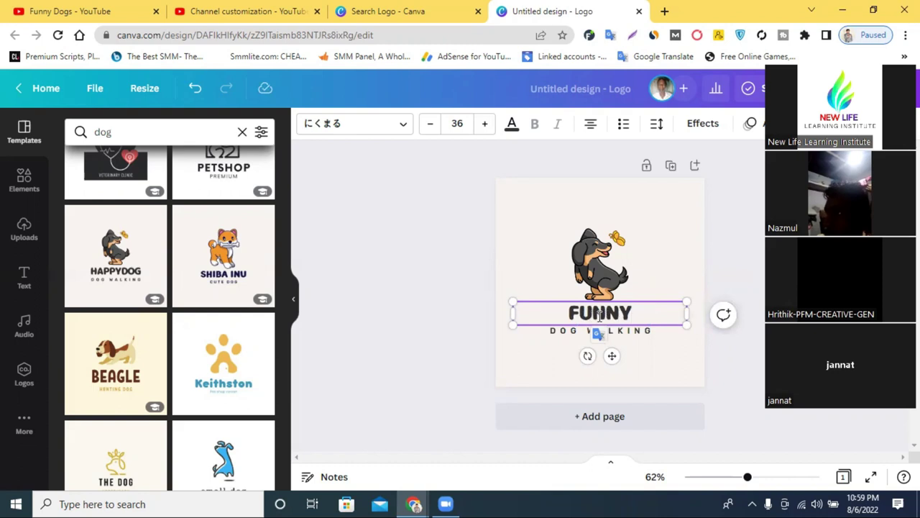
{"action": "double_click", "coordinate": [569, 332]}
{"action": "left_click", "coordinate": [604, 334]}
{"action": "left_click", "coordinate": [630, 320]}
{"action": "left_click", "coordinate": [631, 318]}
{"action": "type", "text": "DOD"}
{"action": "key", "text": "BackSpace"}
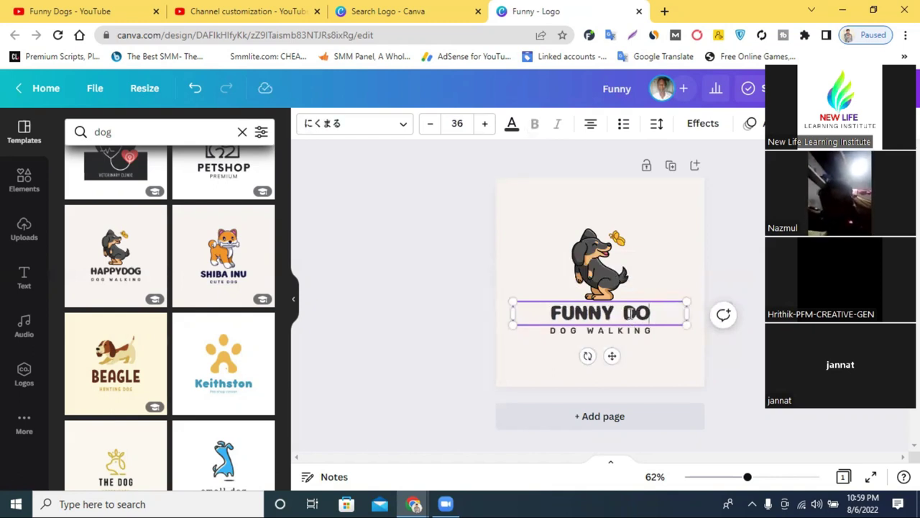
{"action": "type", "text": "GS"}
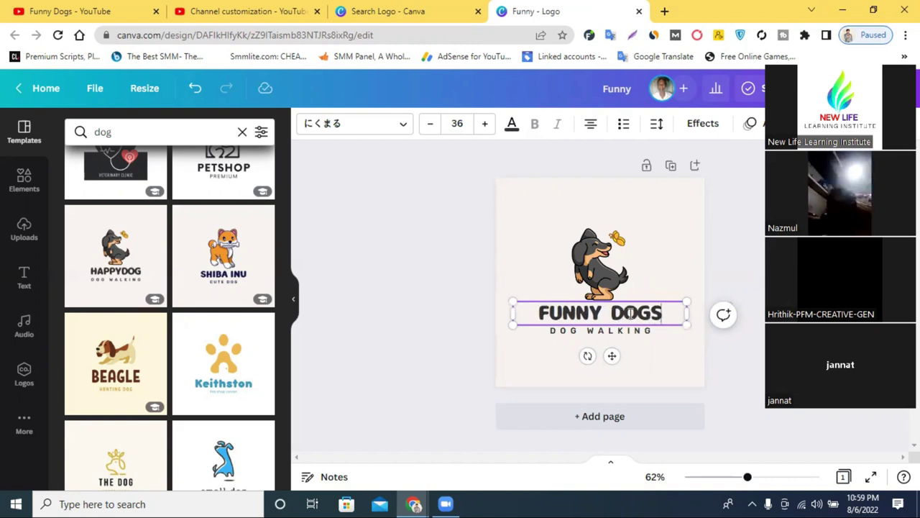
Delete the DOG WALKING tagline and centre the title under the dachshund
{"action": "triple_click", "coordinate": [599, 331]}
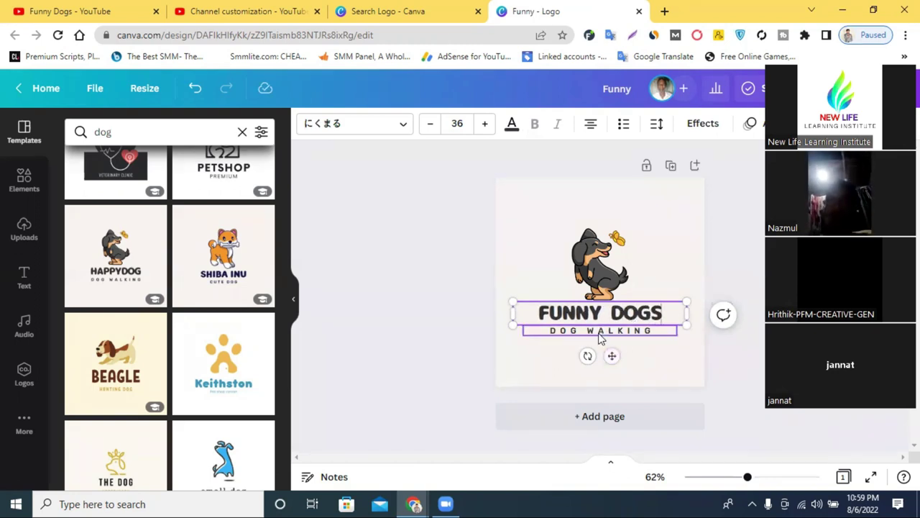
{"action": "key", "text": "BackSpace"}
{"action": "left_click", "coordinate": [642, 290]}
{"action": "left_click_drag", "start_coordinate": [619, 320], "coordinate": [614, 325]}
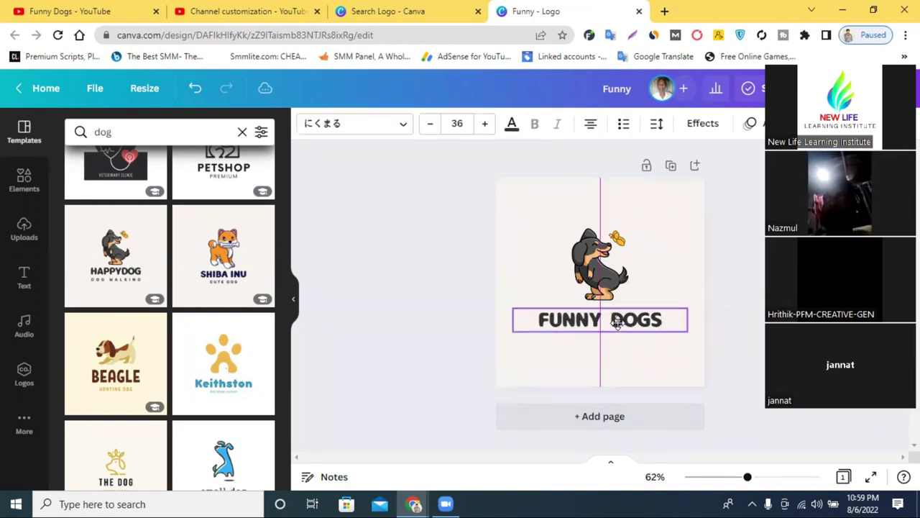
{"action": "left_click", "coordinate": [723, 261]}
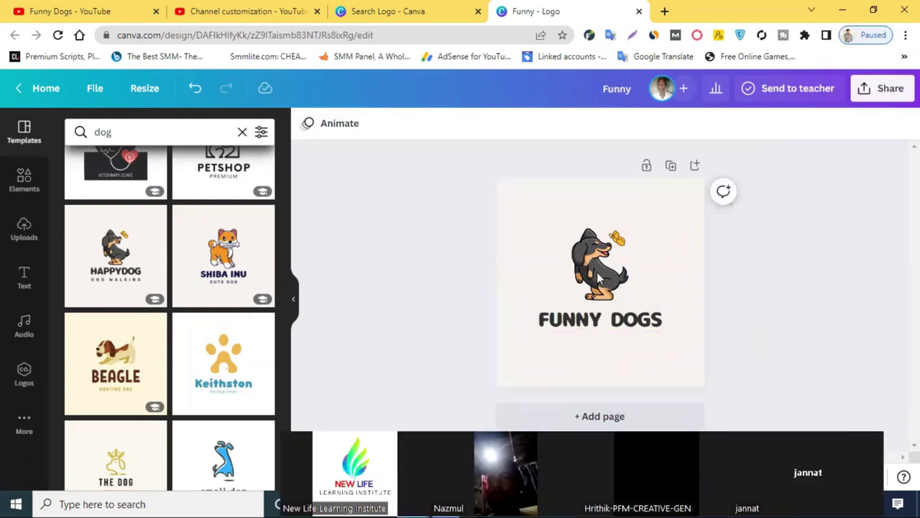
Download the FUNNY DOGS logo design as a PNG file, then go to YouTube channel customization
{"action": "left_click", "coordinate": [600, 267]}
{"action": "left_click", "coordinate": [811, 245]}
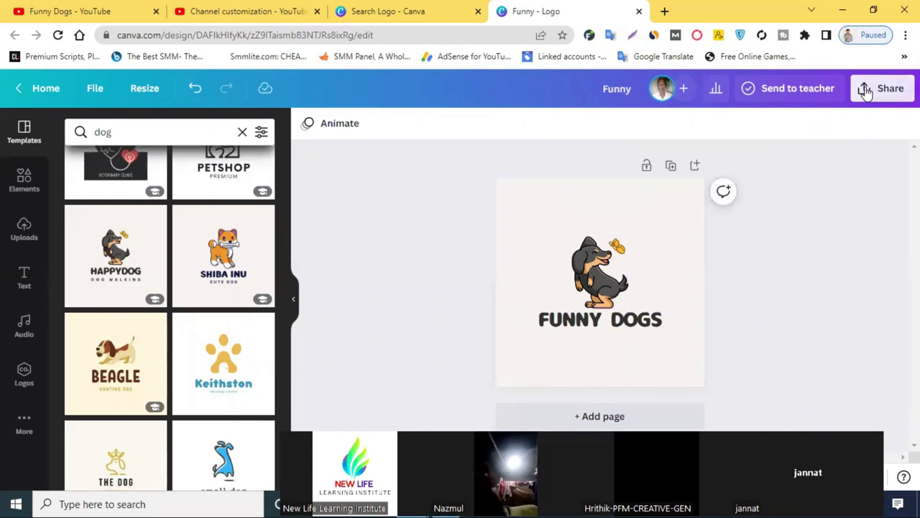
{"action": "left_click", "coordinate": [880, 88]}
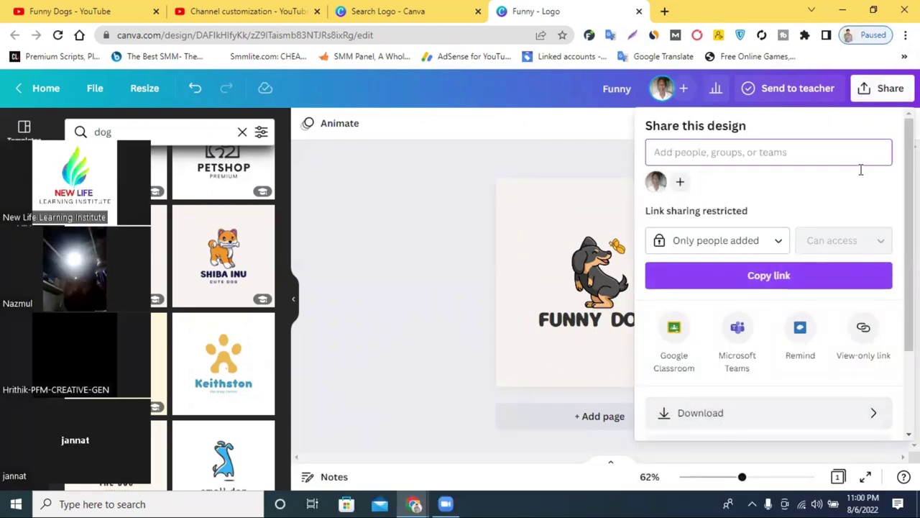
{"action": "left_click", "coordinate": [737, 423]}
{"action": "left_click", "coordinate": [765, 370]}
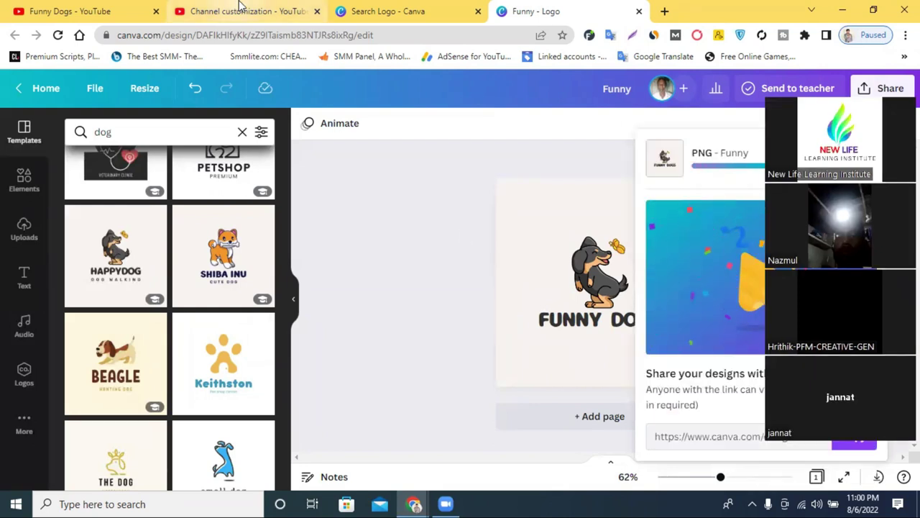
{"action": "left_click", "coordinate": [277, 8]}
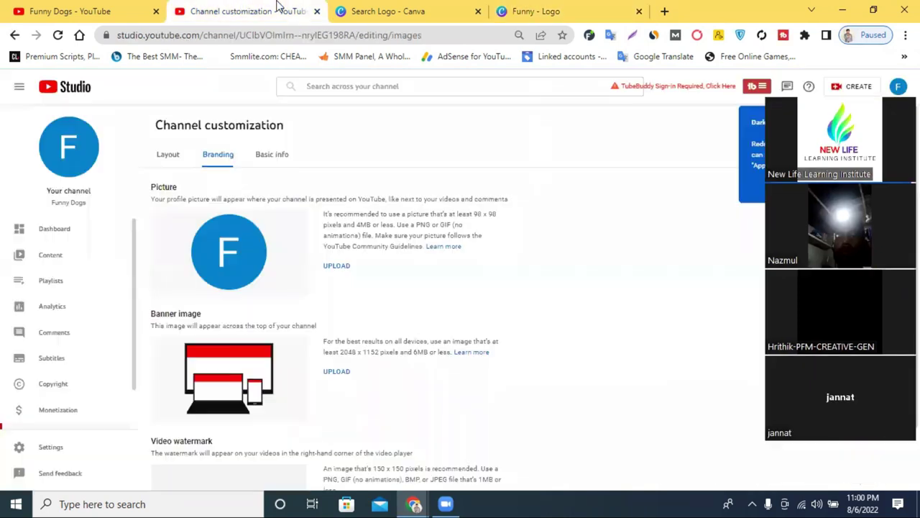
Upload the Funny logo from Downloads as the profile picture, cropped square around the dog and title
{"action": "left_click", "coordinate": [338, 269]}
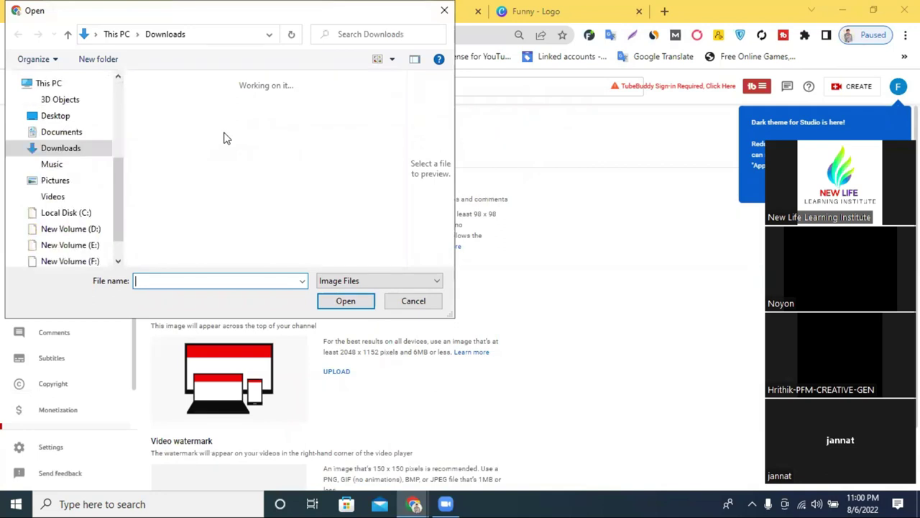
{"action": "left_click", "coordinate": [161, 119]}
{"action": "left_click", "coordinate": [328, 303]}
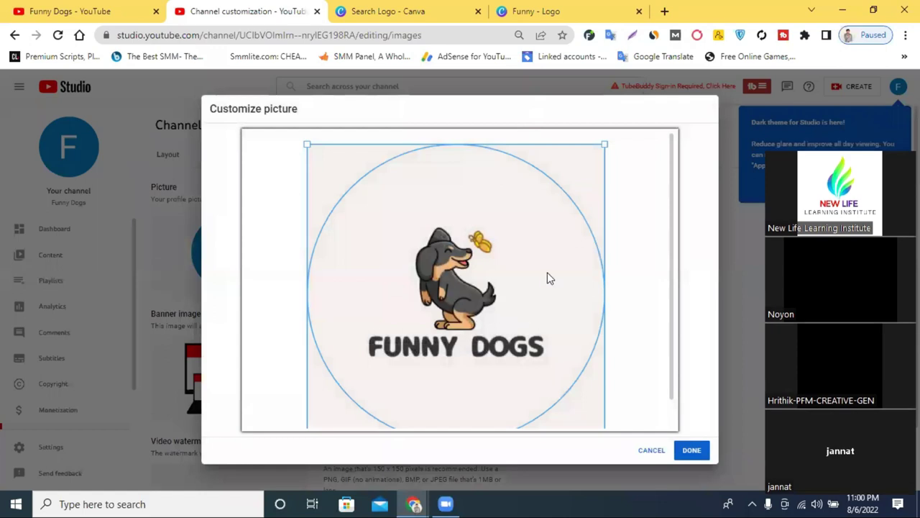
{"action": "scroll", "coordinate": [568, 345], "scroll_direction": "down", "scroll_amount": 1}
{"action": "left_click_drag", "start_coordinate": [604, 402], "coordinate": [561, 370]}
{"action": "left_click_drag", "start_coordinate": [481, 266], "coordinate": [544, 285]}
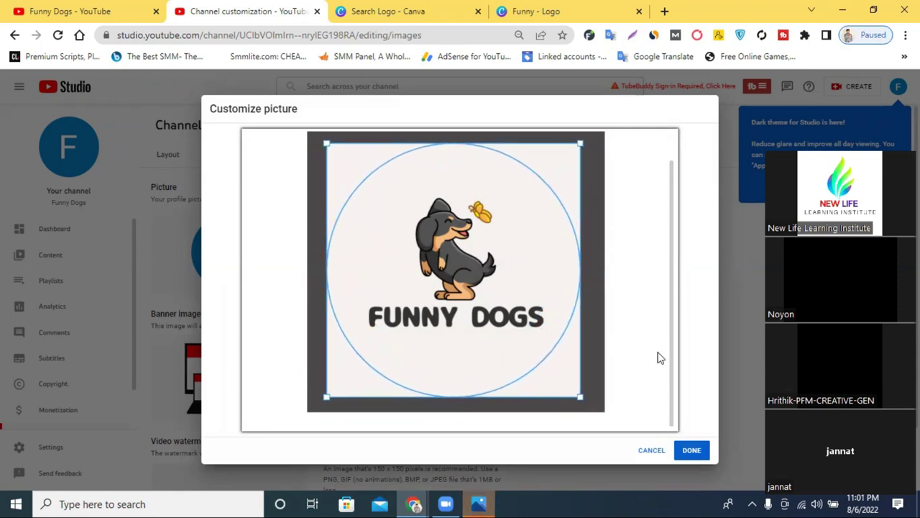
{"action": "left_click", "coordinate": [692, 453]}
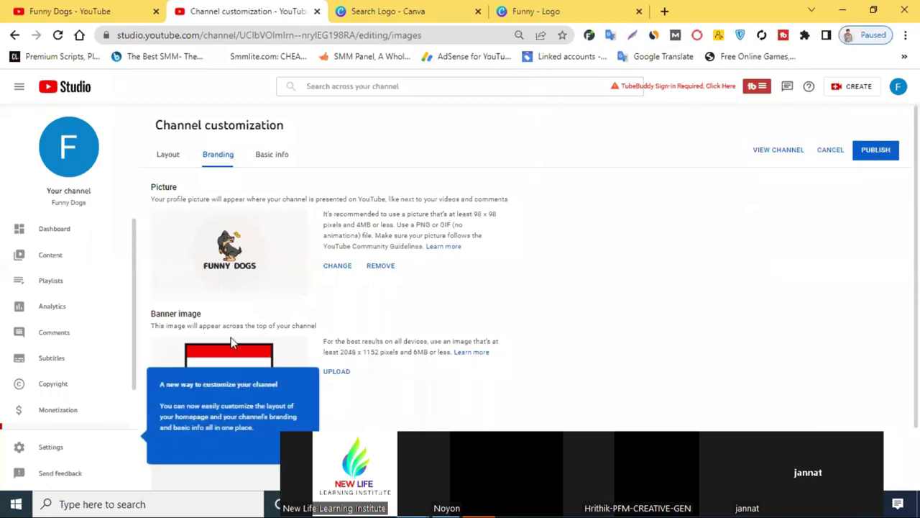
{"action": "scroll", "coordinate": [230, 342], "scroll_direction": "down", "scroll_amount": 1}
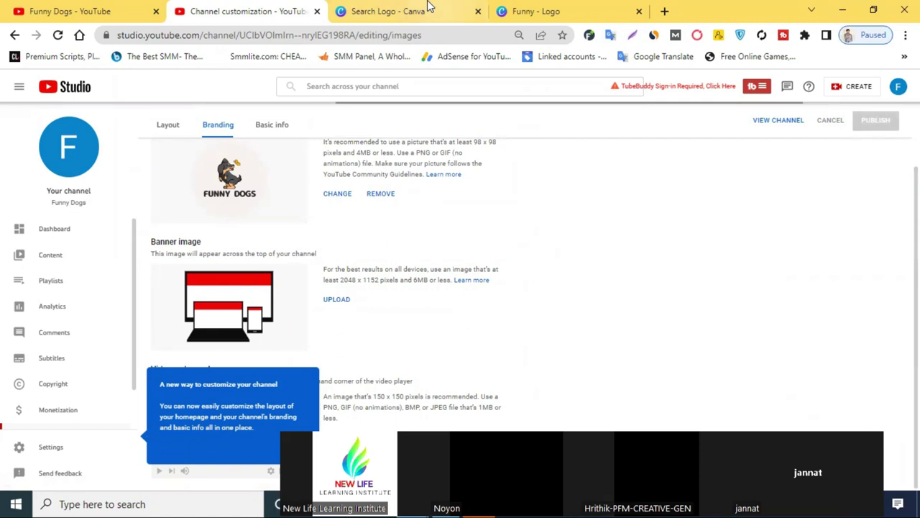
Close the Funny - Logo tab and search templates for 'youtube art', choosing YouTube Banners
{"action": "left_click", "coordinate": [496, 9]}
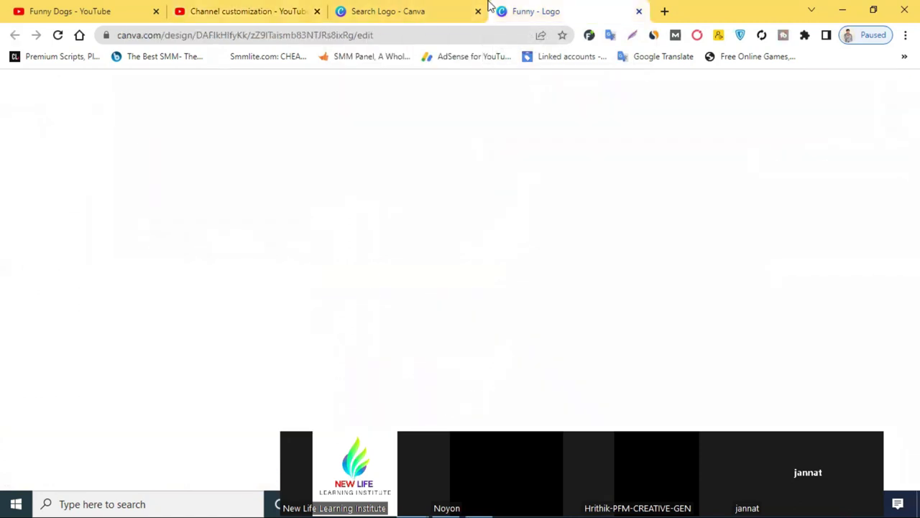
{"action": "left_click", "coordinate": [390, 8]}
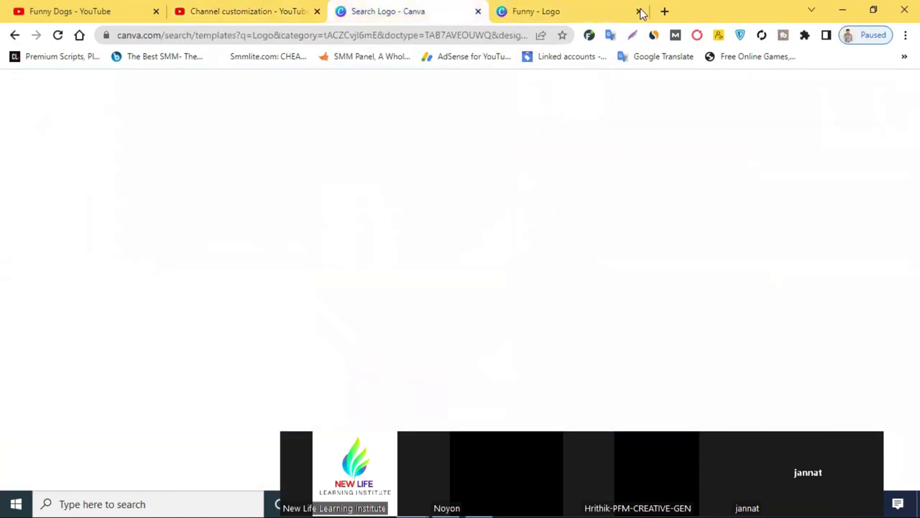
{"action": "left_click", "coordinate": [640, 11]}
{"action": "left_click", "coordinate": [569, 96]}
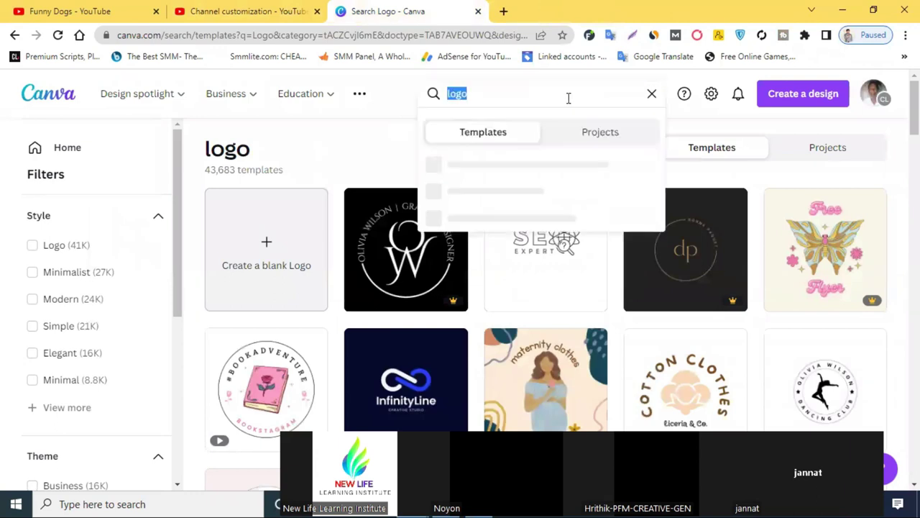
{"action": "type", "text": "youtube"}
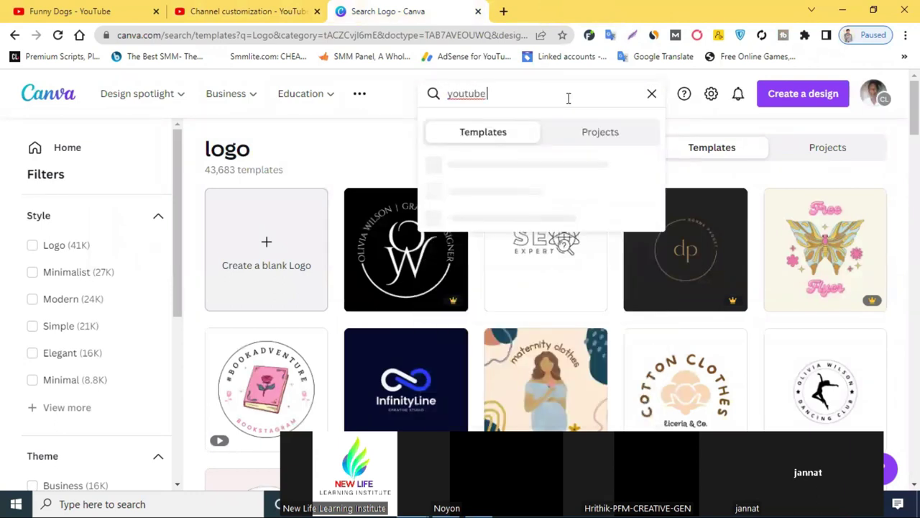
{"action": "type", "text": " art"}
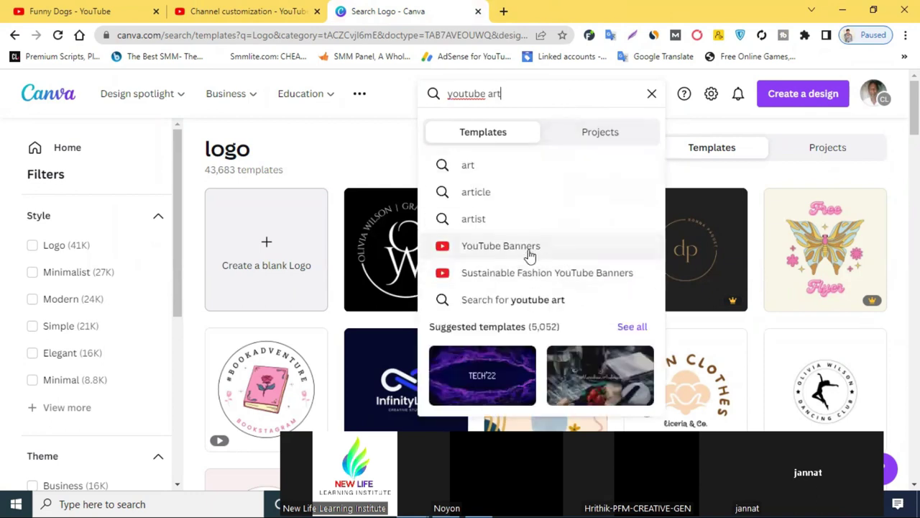
{"action": "left_click", "coordinate": [516, 251]}
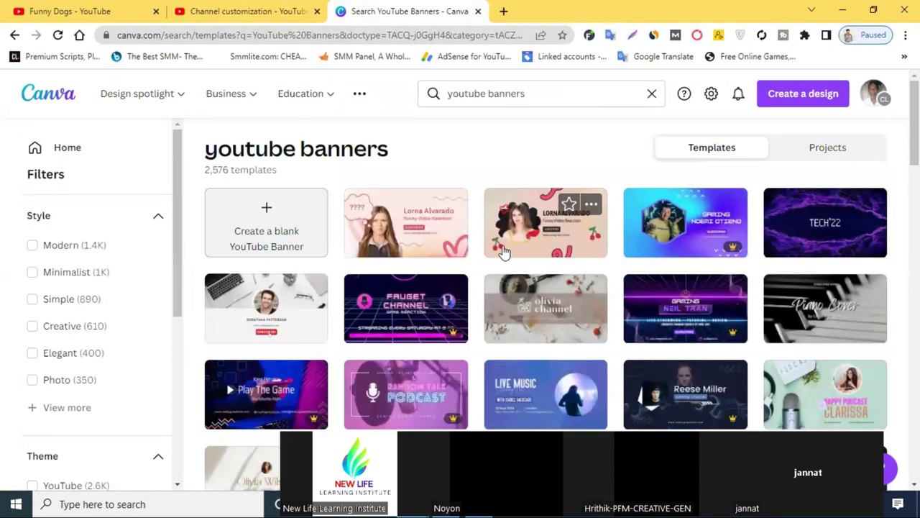
Browse the YouTube Banner results and create a blank YouTube Banner design
{"action": "scroll", "coordinate": [504, 258], "scroll_direction": "down", "scroll_amount": 1}
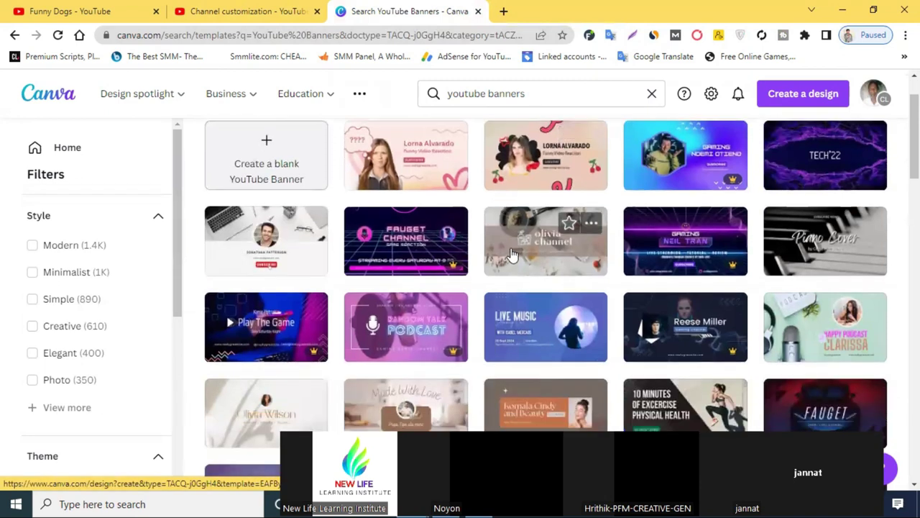
{"action": "scroll", "coordinate": [509, 257], "scroll_direction": "down", "scroll_amount": 1}
{"action": "scroll", "coordinate": [512, 256], "scroll_direction": "down", "scroll_amount": 1}
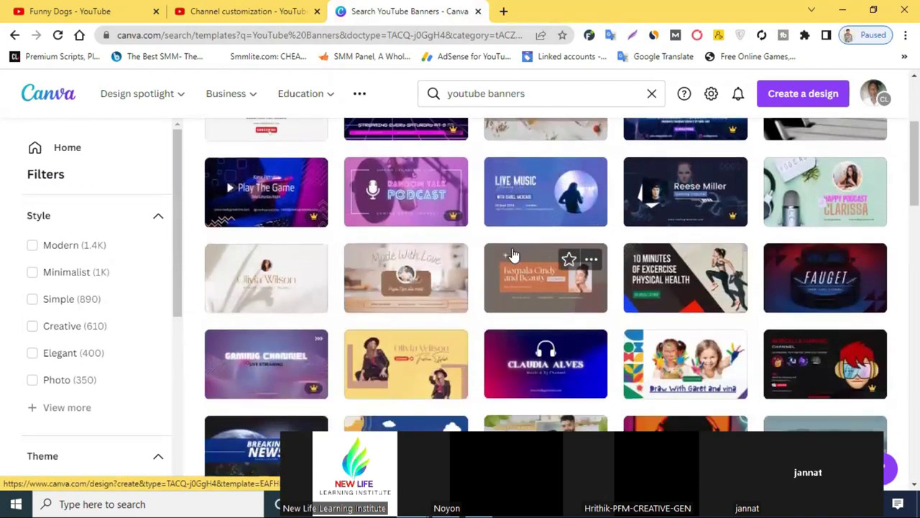
{"action": "scroll", "coordinate": [512, 256], "scroll_direction": "down", "scroll_amount": 2}
{"action": "scroll", "coordinate": [514, 255], "scroll_direction": "down", "scroll_amount": 2}
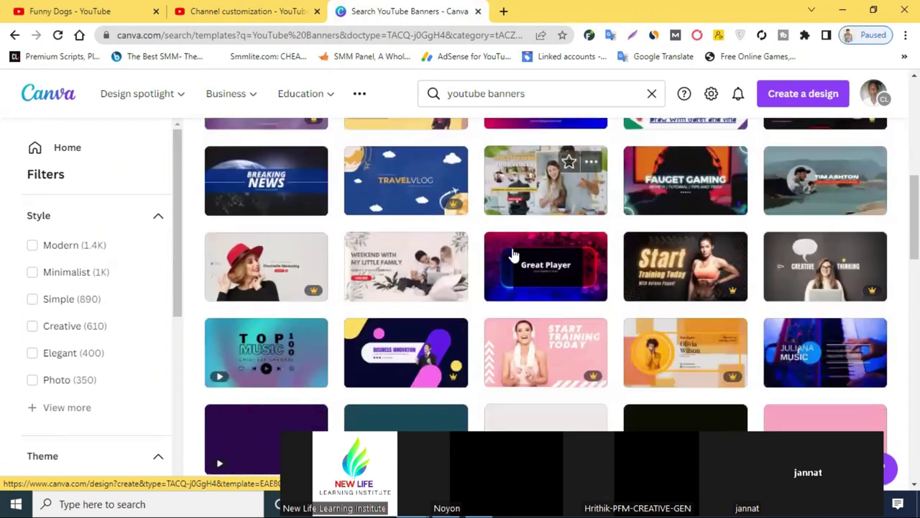
{"action": "scroll", "coordinate": [513, 255], "scroll_direction": "down", "scroll_amount": 3}
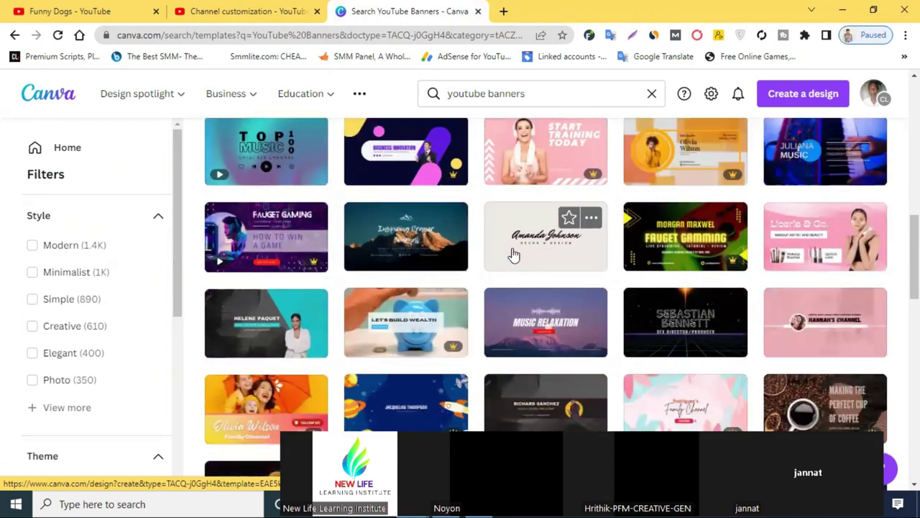
{"action": "scroll", "coordinate": [513, 255], "scroll_direction": "down", "scroll_amount": 2}
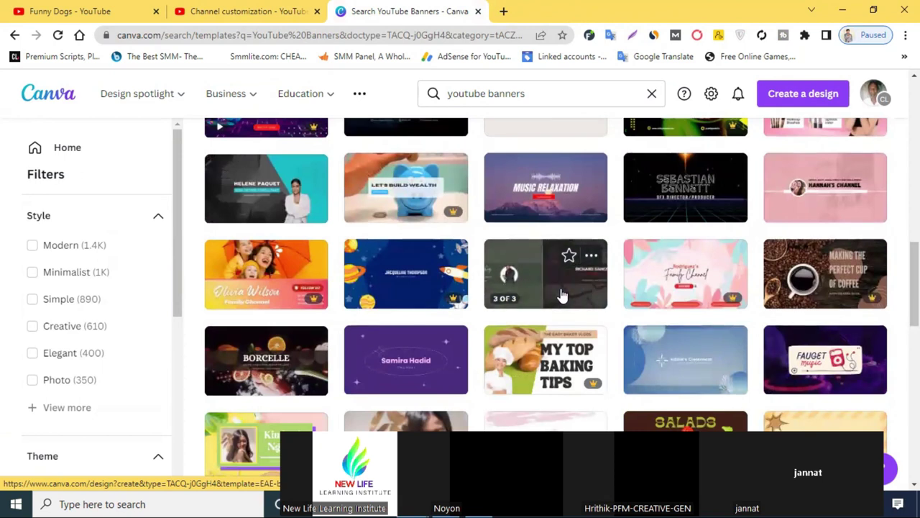
{"action": "scroll", "coordinate": [562, 296], "scroll_direction": "down", "scroll_amount": 1}
{"action": "scroll", "coordinate": [560, 295], "scroll_direction": "down", "scroll_amount": 3}
{"action": "scroll", "coordinate": [516, 225], "scroll_direction": "down", "scroll_amount": 4}
{"action": "scroll", "coordinate": [517, 225], "scroll_direction": "down", "scroll_amount": 2}
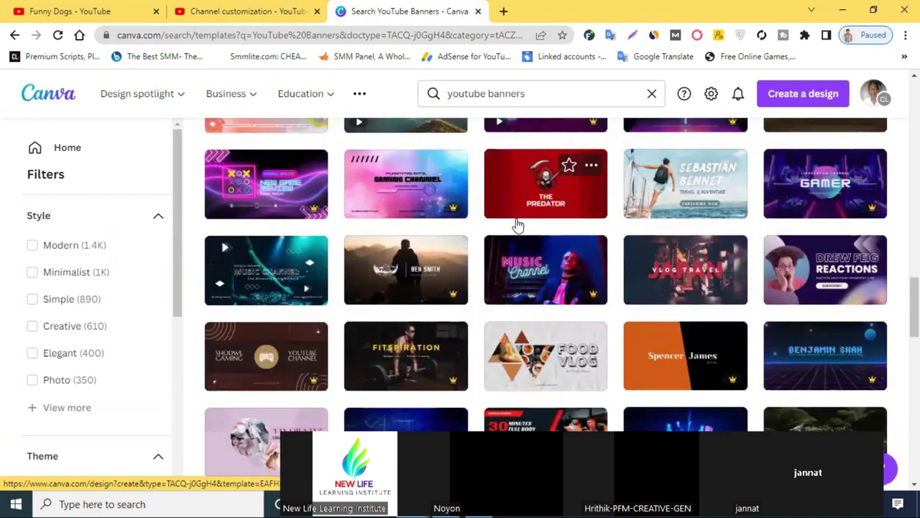
{"action": "scroll", "coordinate": [516, 225], "scroll_direction": "down", "scroll_amount": 4}
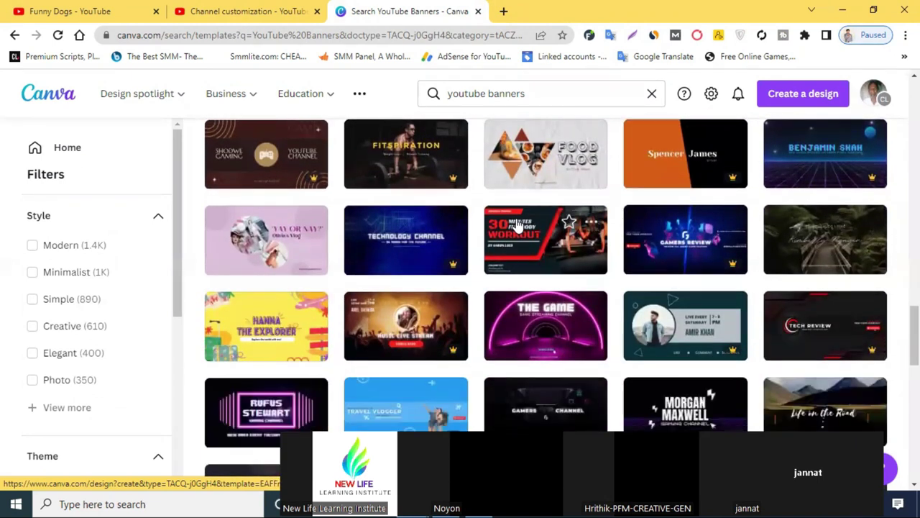
{"action": "scroll", "coordinate": [517, 225], "scroll_direction": "down", "scroll_amount": 3}
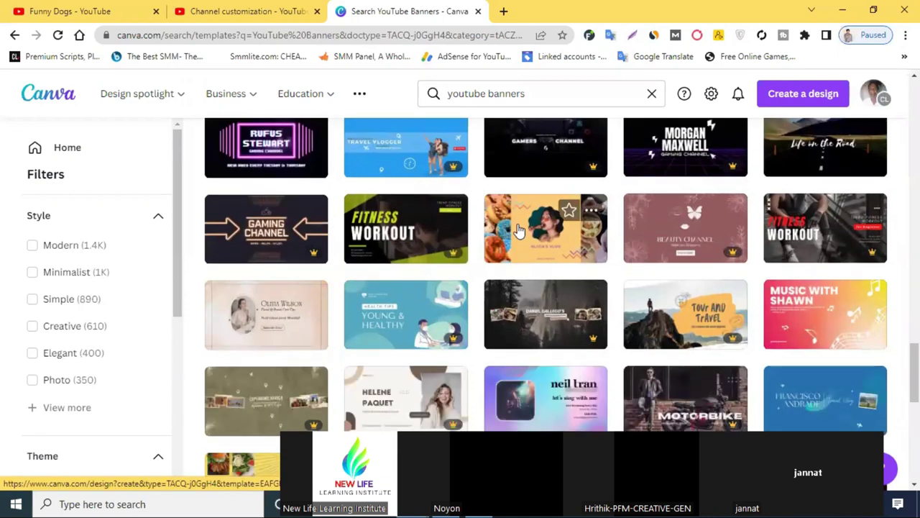
{"action": "scroll", "coordinate": [519, 229], "scroll_direction": "down", "scroll_amount": 2}
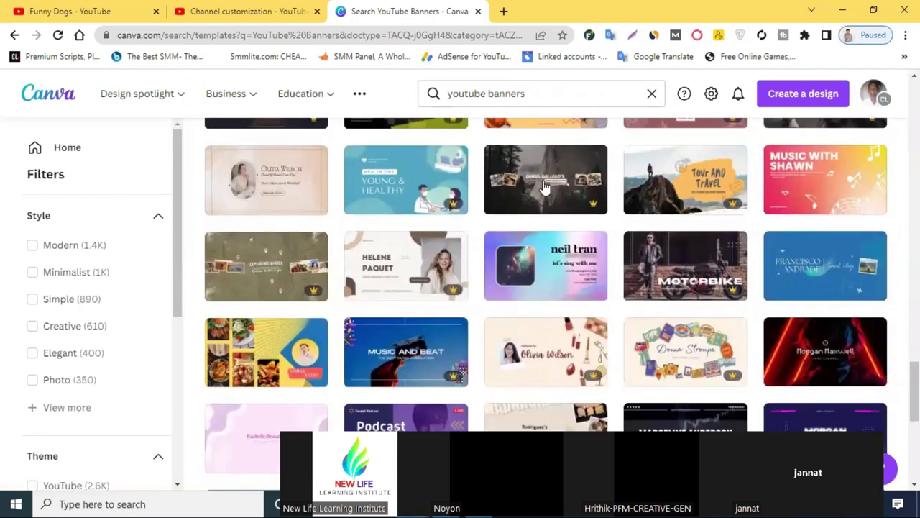
{"action": "scroll", "coordinate": [537, 151], "scroll_direction": "down", "scroll_amount": 2}
{"action": "scroll", "coordinate": [468, 281], "scroll_direction": "up", "scroll_amount": 15}
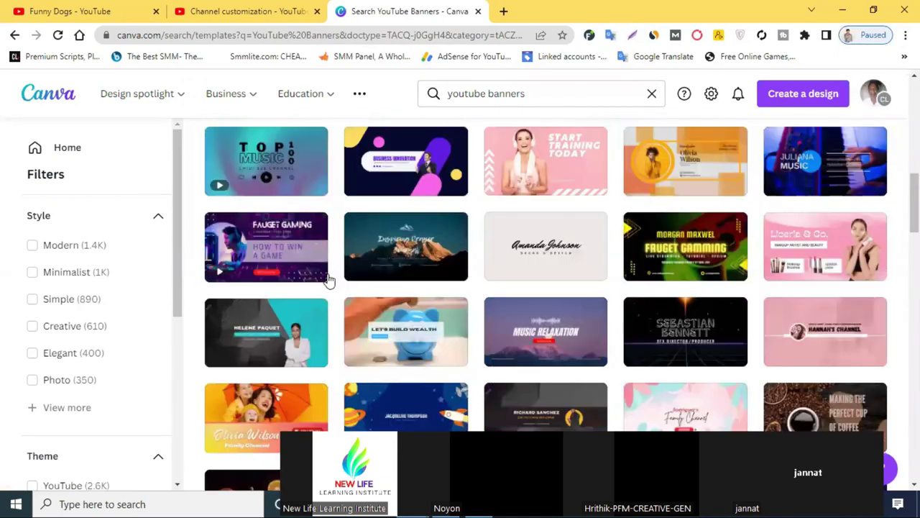
{"action": "scroll", "coordinate": [327, 279], "scroll_direction": "up", "scroll_amount": 5}
{"action": "left_click", "coordinate": [263, 230]}
{"action": "left_click", "coordinate": [423, 9]}
Search banner templates for 'dog', clear the search, and apply the olivia channel template
{"action": "left_click", "coordinate": [568, 11]}
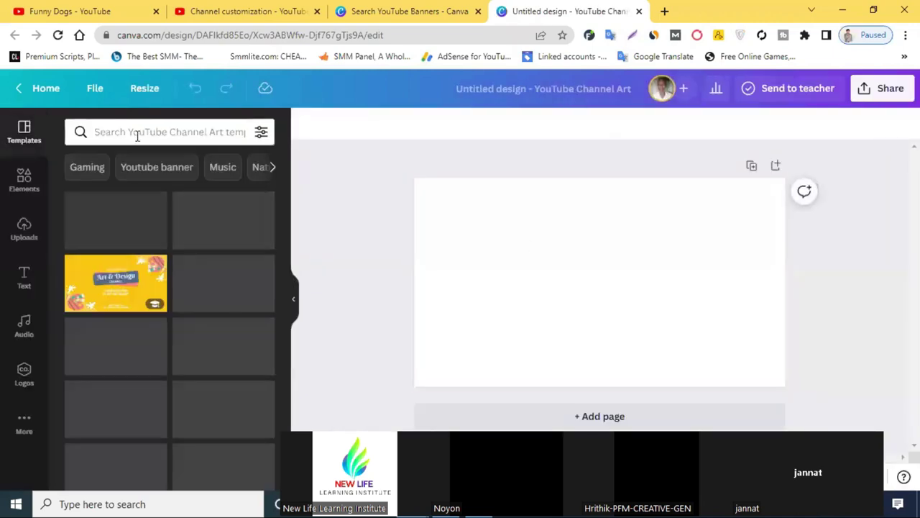
{"action": "left_click", "coordinate": [137, 131]}
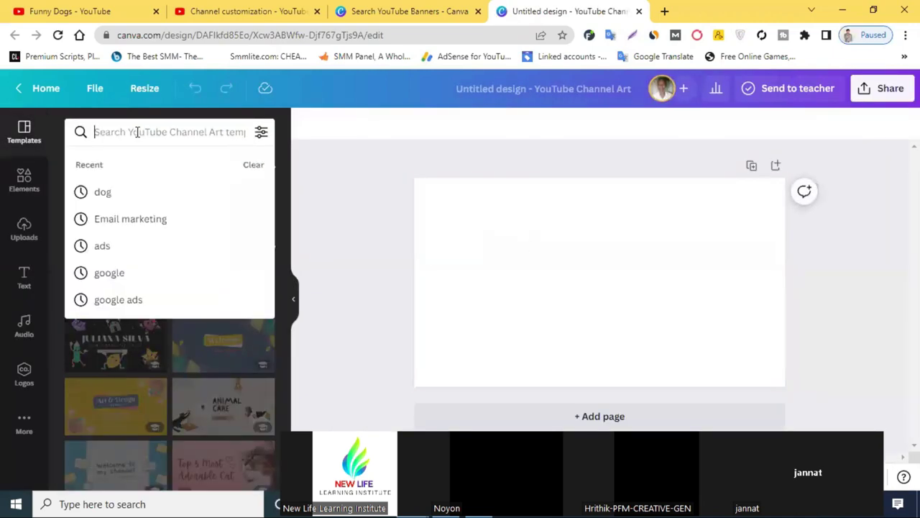
{"action": "type", "text": "dog"}
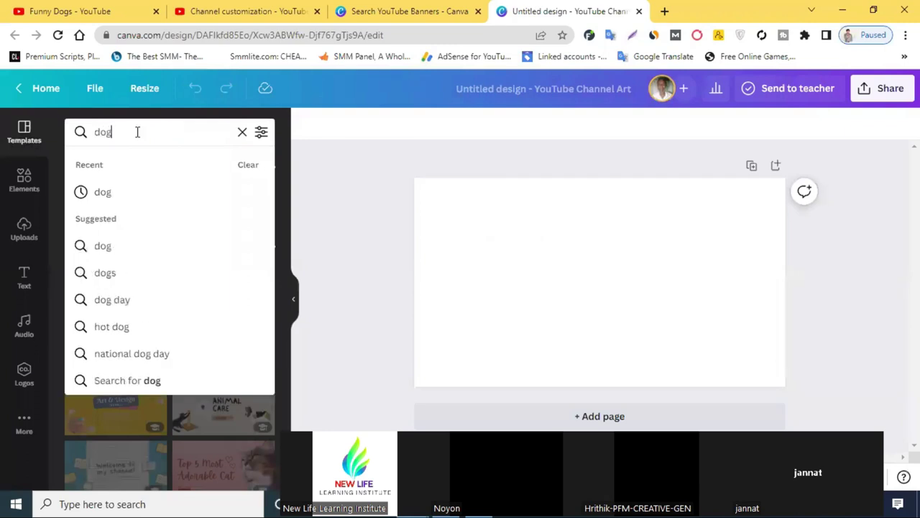
{"action": "key", "text": "Return"}
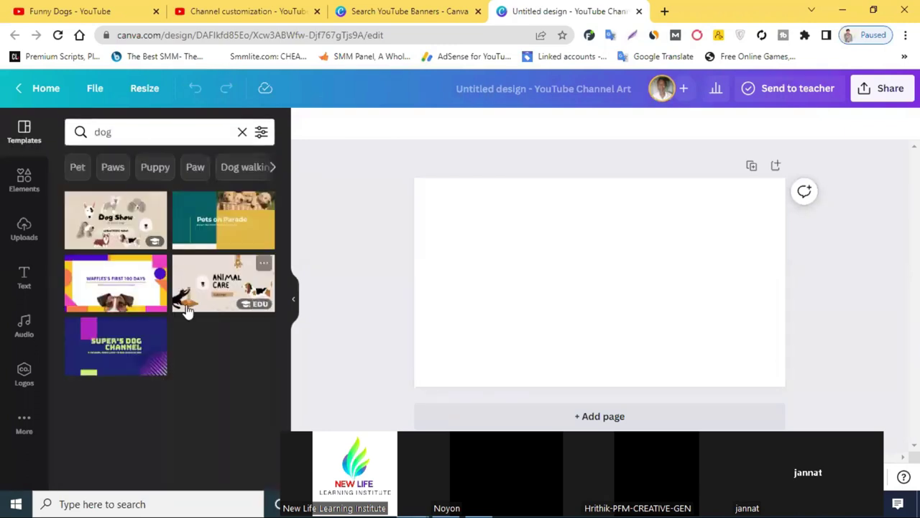
{"action": "left_click", "coordinate": [243, 132]}
{"action": "scroll", "coordinate": [199, 277], "scroll_direction": "down", "scroll_amount": 3}
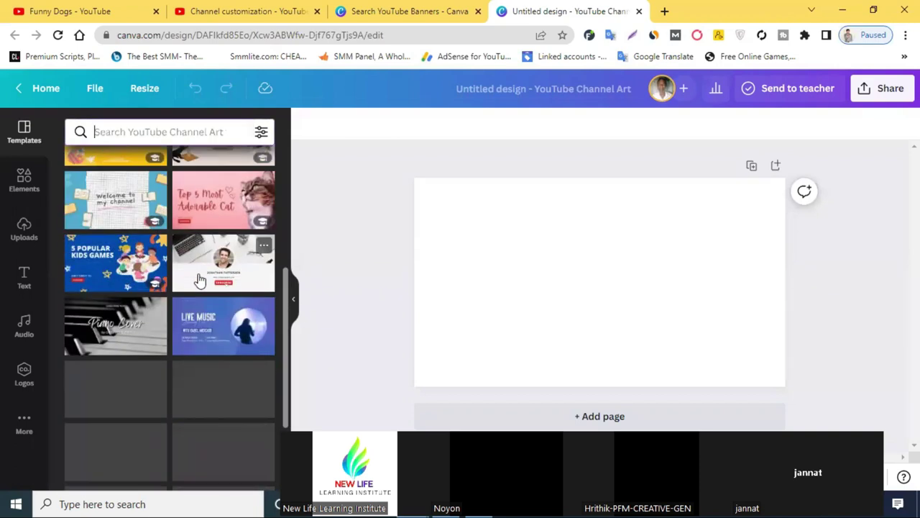
{"action": "scroll", "coordinate": [199, 279], "scroll_direction": "down", "scroll_amount": 10}
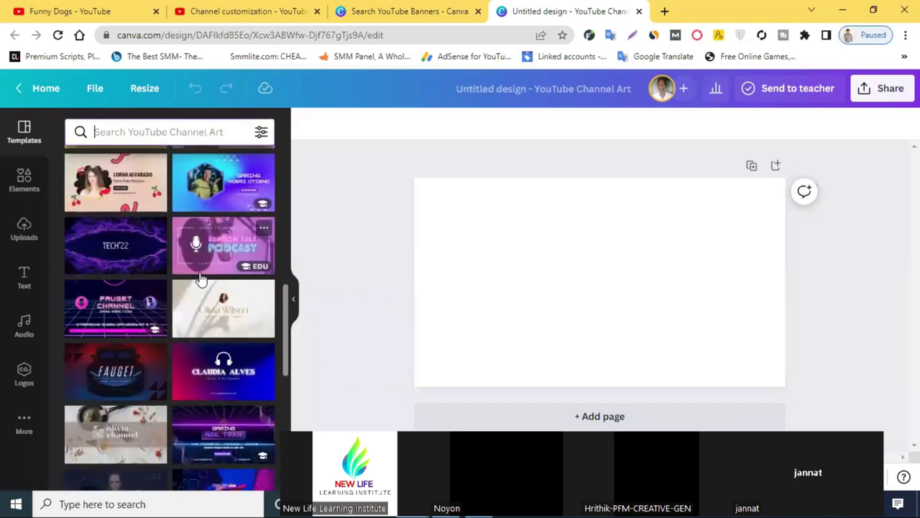
{"action": "scroll", "coordinate": [179, 325], "scroll_direction": "down", "scroll_amount": 4}
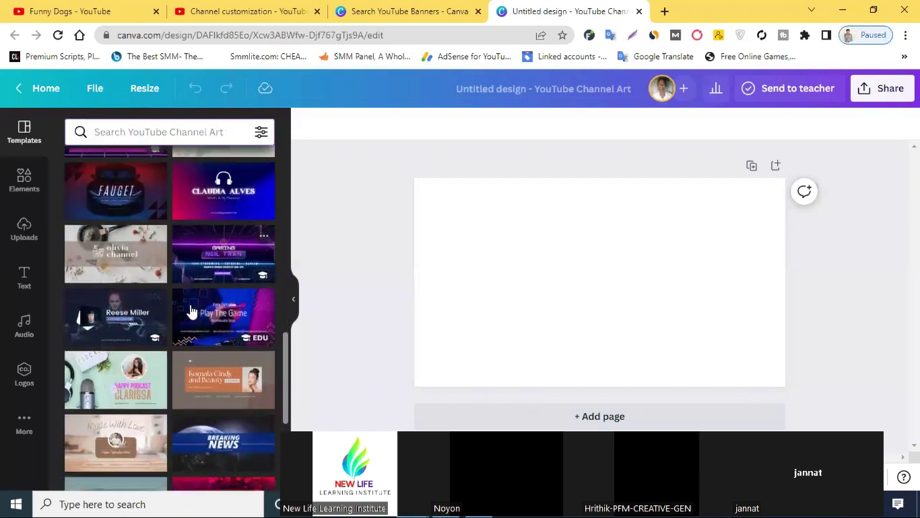
{"action": "scroll", "coordinate": [190, 308], "scroll_direction": "up", "scroll_amount": 2}
{"action": "left_click", "coordinate": [113, 245]}
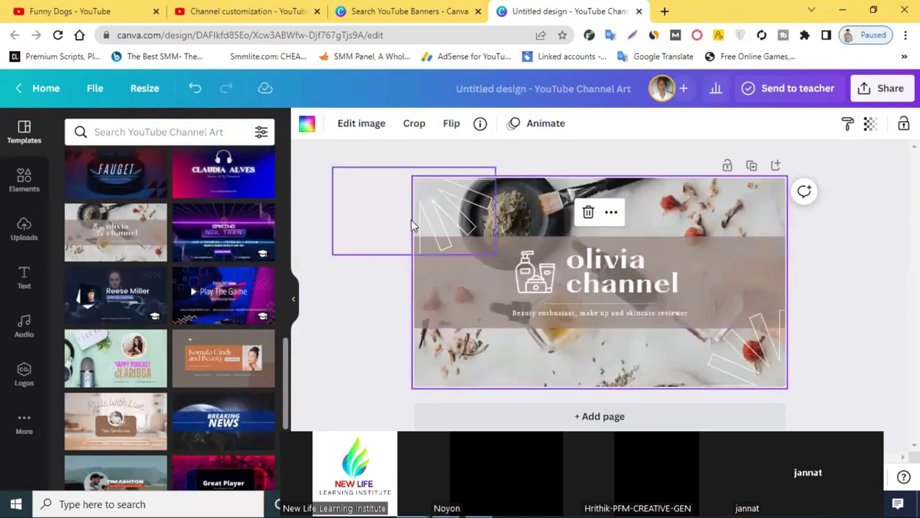
Delete the background photo, the line under the title and the Beauty enthusiast subtitle
{"action": "left_click", "coordinate": [318, 226]}
{"action": "left_click", "coordinate": [568, 214]}
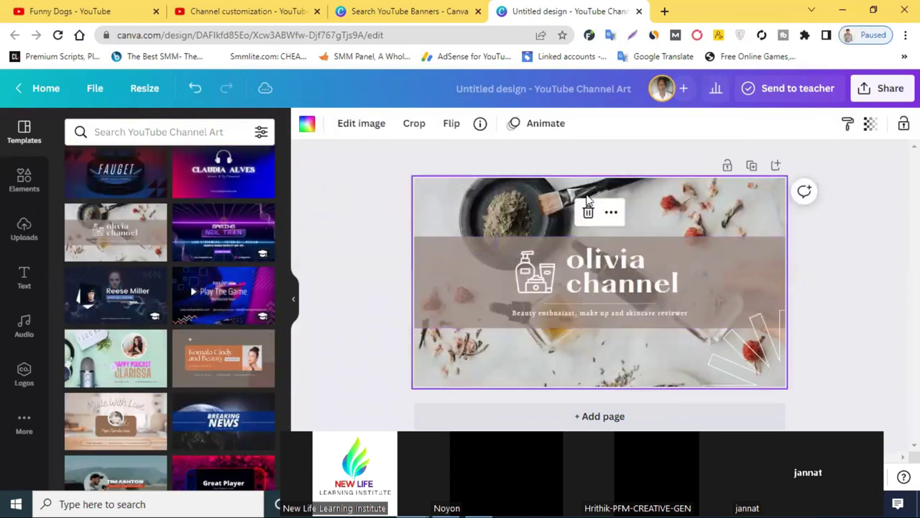
{"action": "double_click", "coordinate": [524, 227]}
{"action": "key", "text": "Escape"}
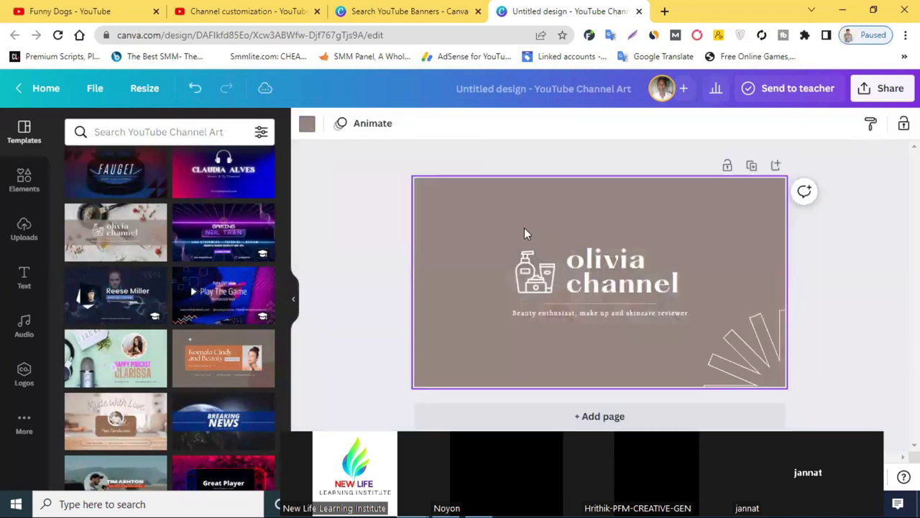
{"action": "left_click", "coordinate": [518, 277]}
{"action": "left_click", "coordinate": [568, 312]}
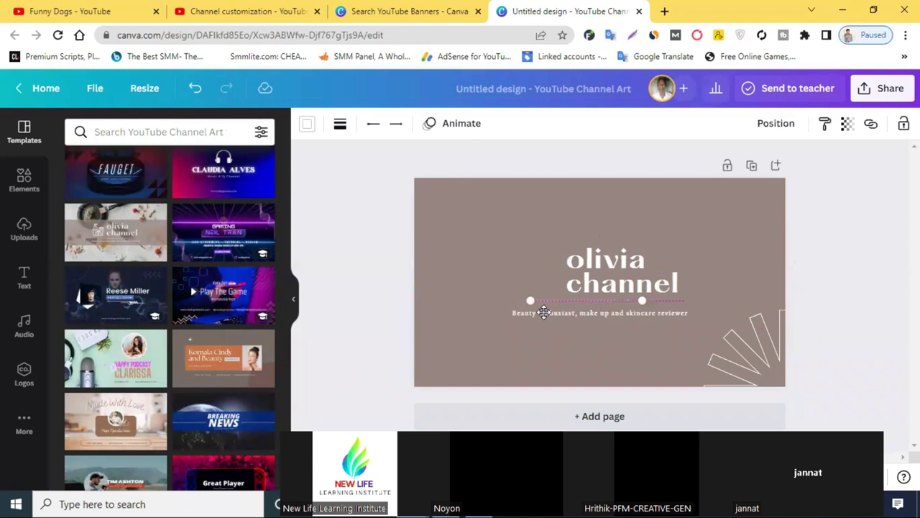
{"action": "key", "text": "Delete"}
{"action": "left_click", "coordinate": [574, 313]}
{"action": "key", "text": "Delete"}
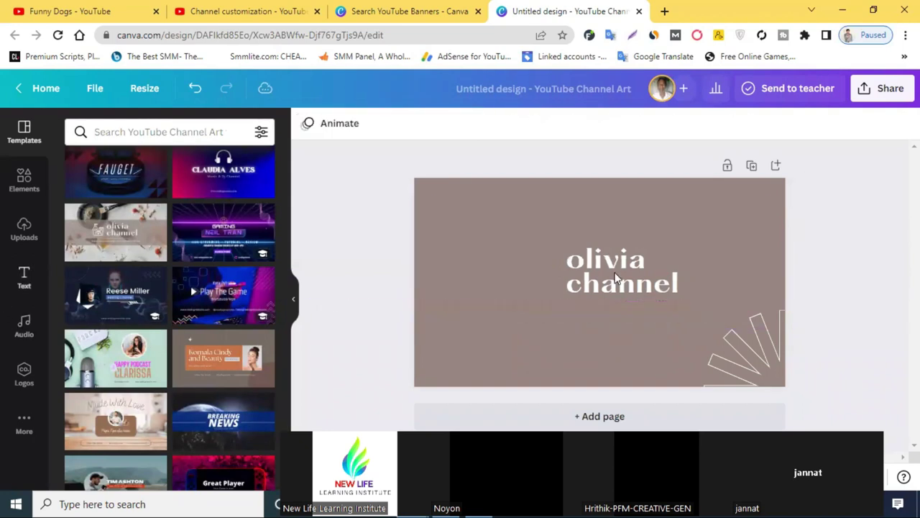
Nudge the olivia channel title into place and glance at the other Canva tabs
{"action": "left_click_drag", "start_coordinate": [615, 279], "coordinate": [585, 296]}
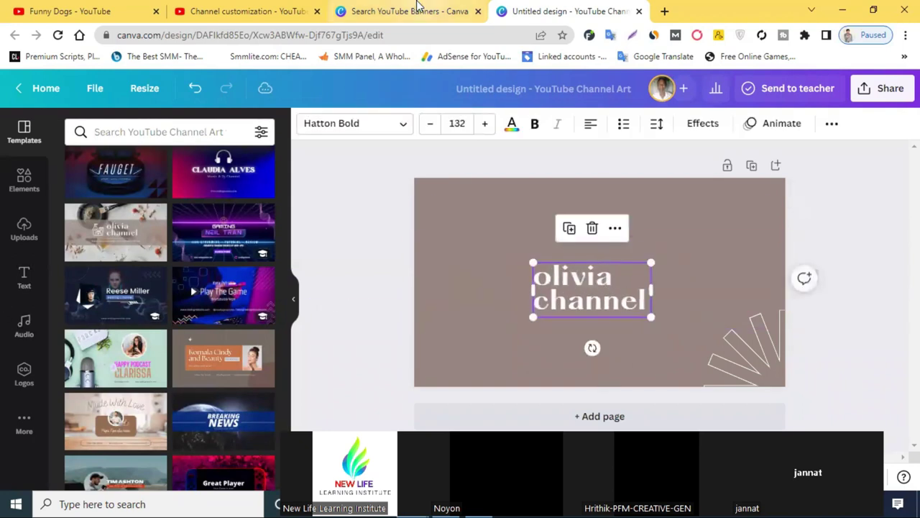
{"action": "left_click", "coordinate": [410, 11]}
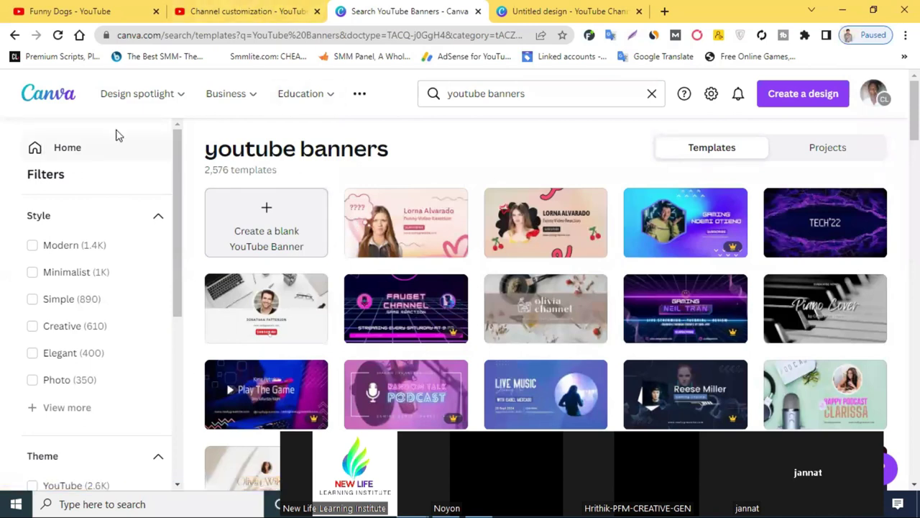
{"action": "left_click", "coordinate": [528, 9]}
{"action": "left_click", "coordinate": [392, 11]}
{"action": "left_click", "coordinate": [557, 12]}
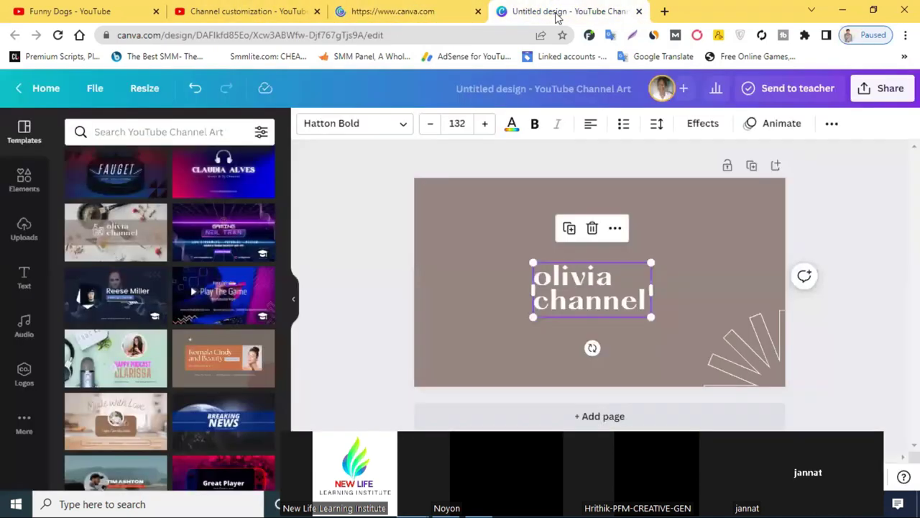
Retype the title as Funny Dog on one line and delete the decorative corner lines
{"action": "double_click", "coordinate": [577, 280]}
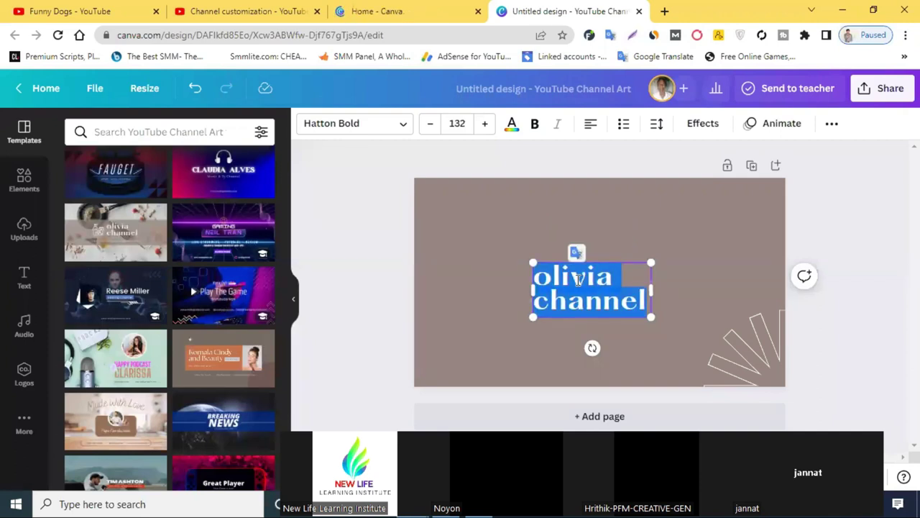
{"action": "type", "text": "Fun"}
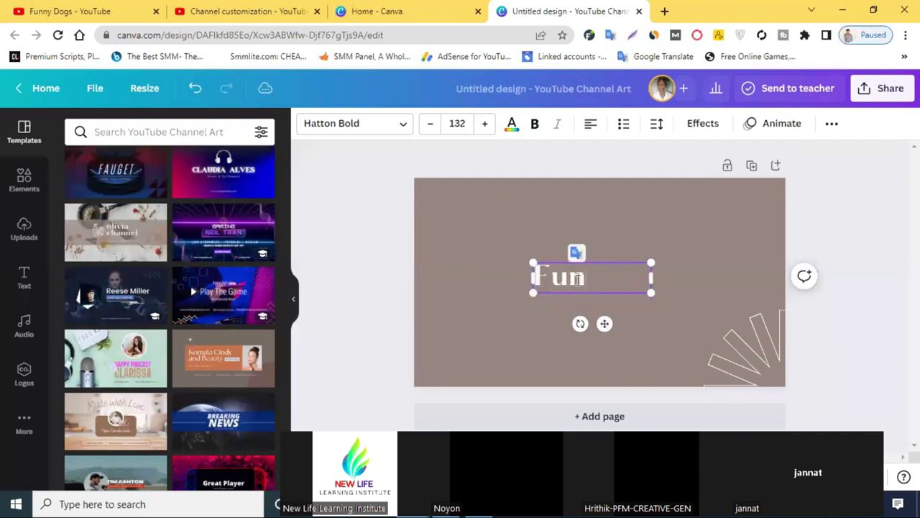
{"action": "type", "text": "ny Dog"}
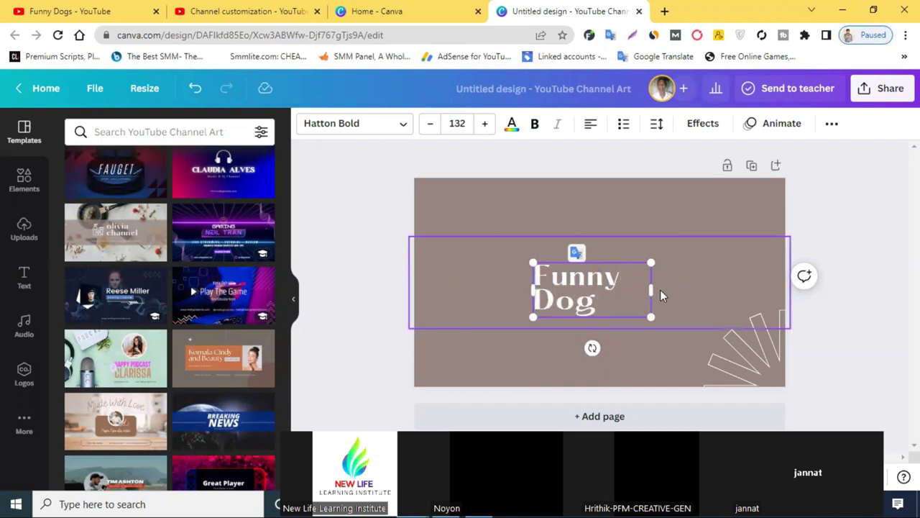
{"action": "left_click_drag", "start_coordinate": [651, 290], "coordinate": [719, 281]}
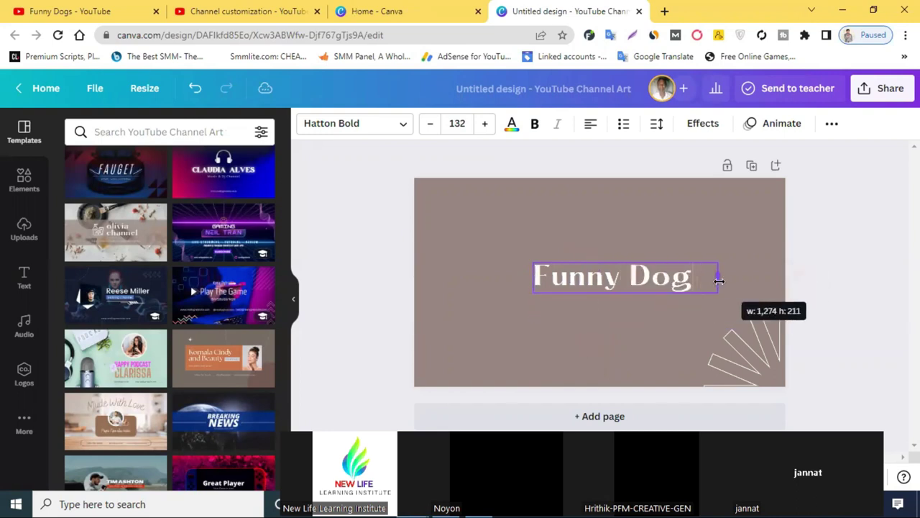
{"action": "left_click", "coordinate": [834, 280]}
{"action": "left_click_drag", "start_coordinate": [656, 272], "coordinate": [546, 298]}
{"action": "left_click", "coordinate": [764, 351]}
{"action": "key", "text": "Delete"}
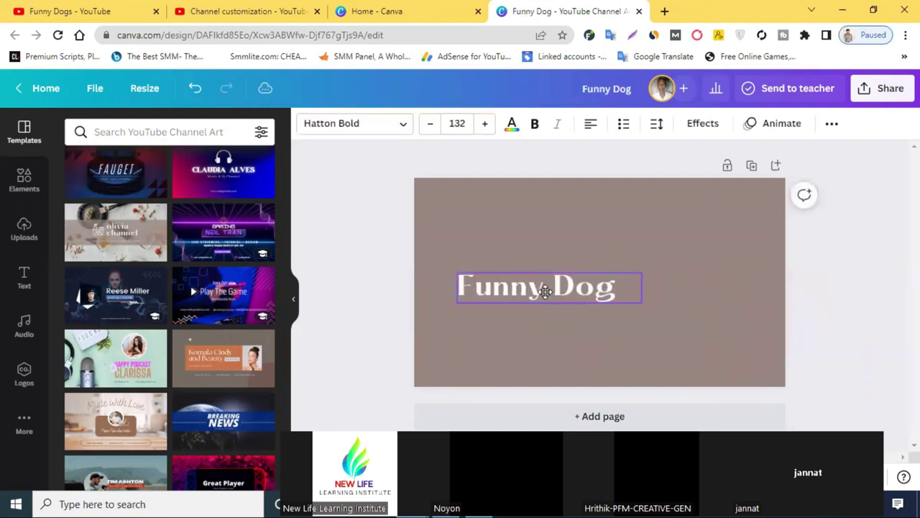
Change the Funny Dog font to ABeeZee and re-centre the text on the page
{"action": "left_click", "coordinate": [345, 124]}
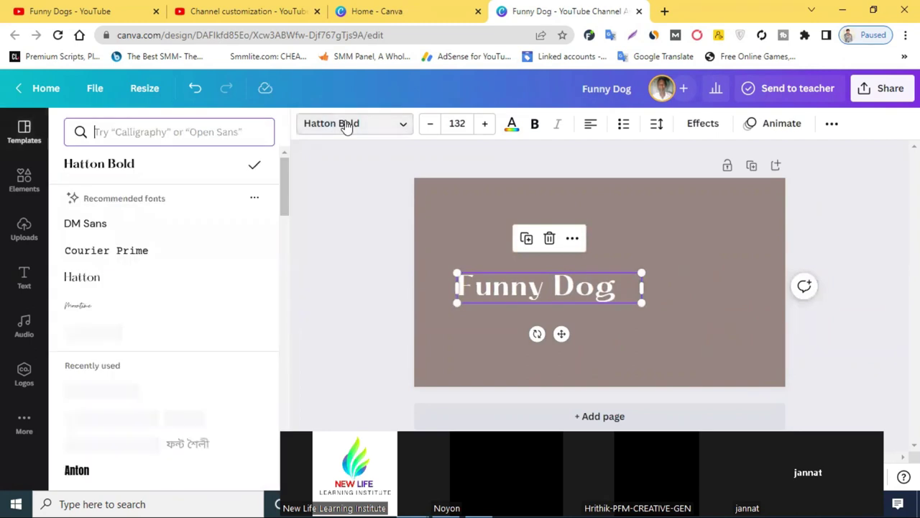
{"action": "scroll", "coordinate": [123, 391], "scroll_direction": "down", "scroll_amount": 1}
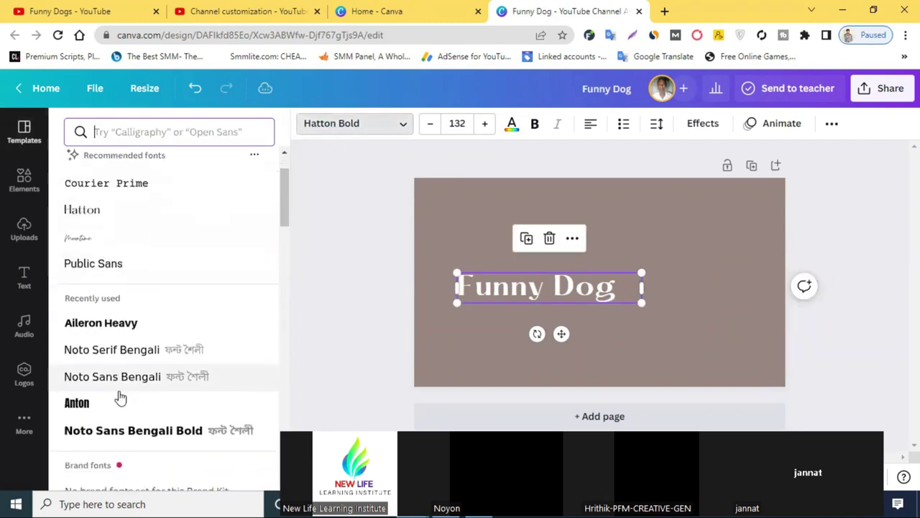
{"action": "scroll", "coordinate": [130, 377], "scroll_direction": "down", "scroll_amount": 1}
{"action": "scroll", "coordinate": [135, 365], "scroll_direction": "down", "scroll_amount": 2}
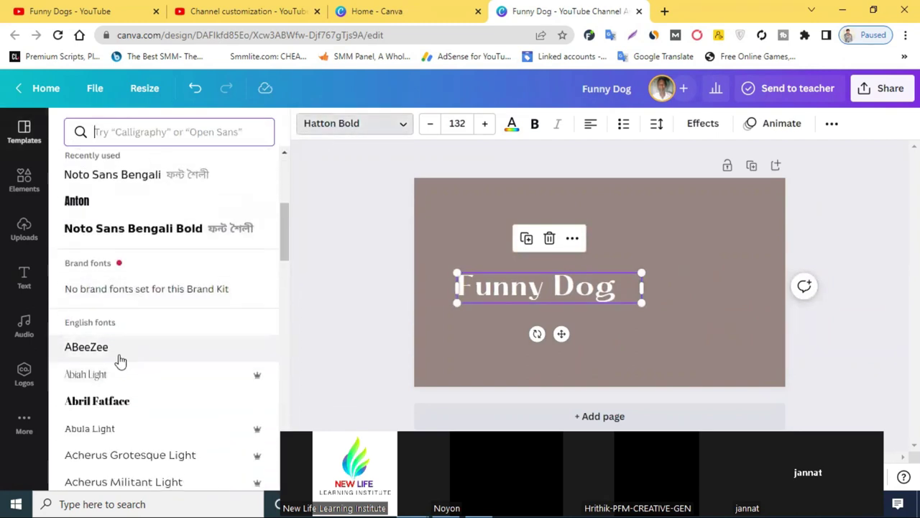
{"action": "left_click", "coordinate": [123, 355]}
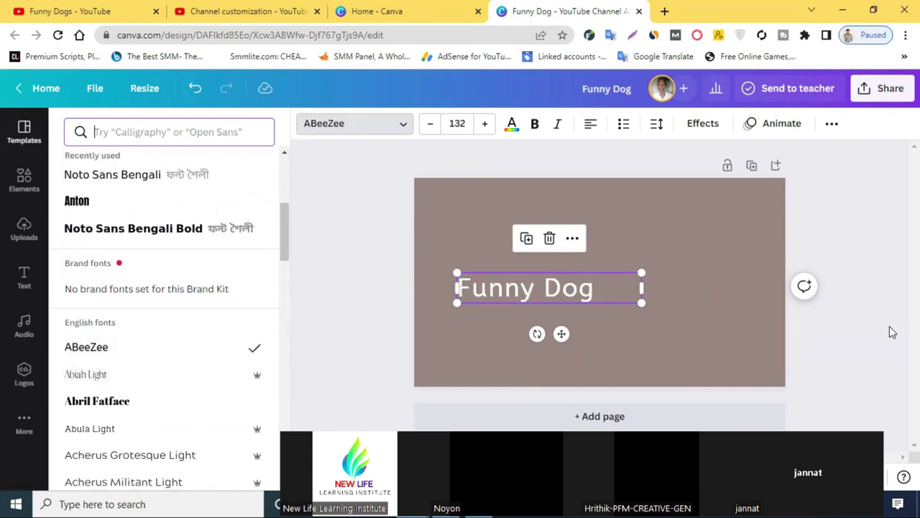
{"action": "left_click", "coordinate": [889, 328]}
{"action": "left_click_drag", "start_coordinate": [527, 312], "coordinate": [525, 303]}
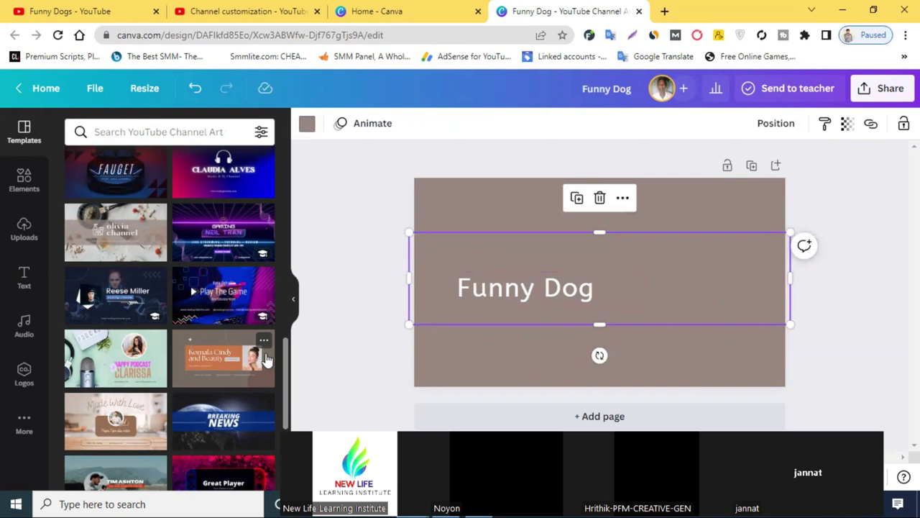
Apply the dark red gaming channel template to the banner
{"action": "left_click", "coordinate": [543, 297]}
{"action": "scroll", "coordinate": [166, 314], "scroll_direction": "down", "scroll_amount": 3}
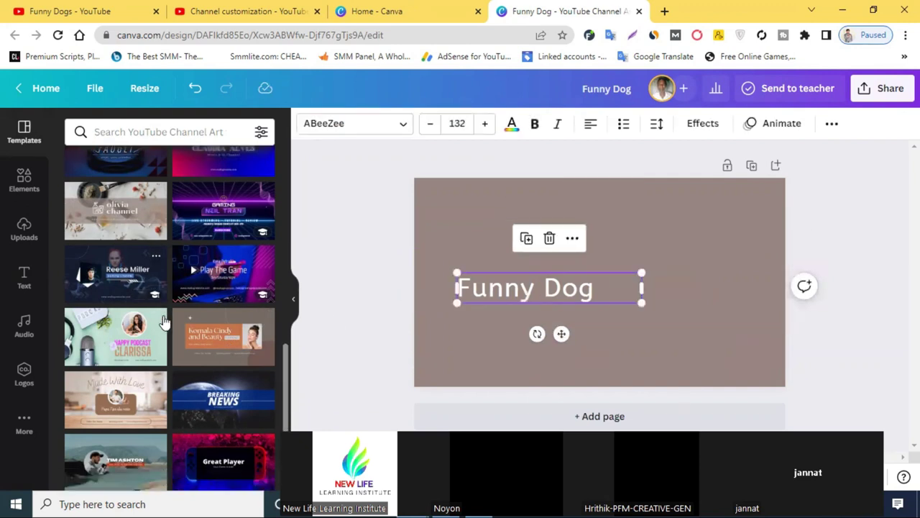
{"action": "scroll", "coordinate": [172, 311], "scroll_direction": "down", "scroll_amount": 2}
{"action": "left_click", "coordinate": [108, 338]}
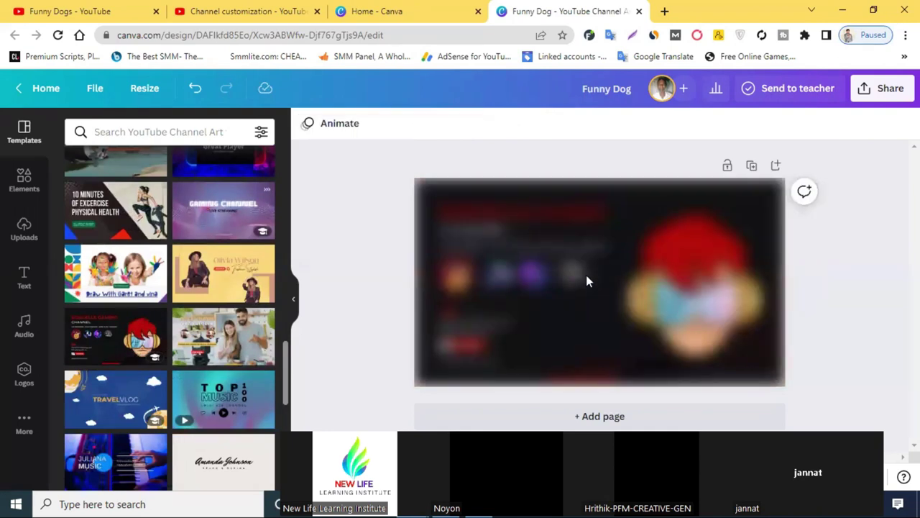
Delete the Watch live streaming text and website address, move FUNNY DOG right, CHANNEL off-page
{"action": "left_click", "coordinate": [585, 275]}
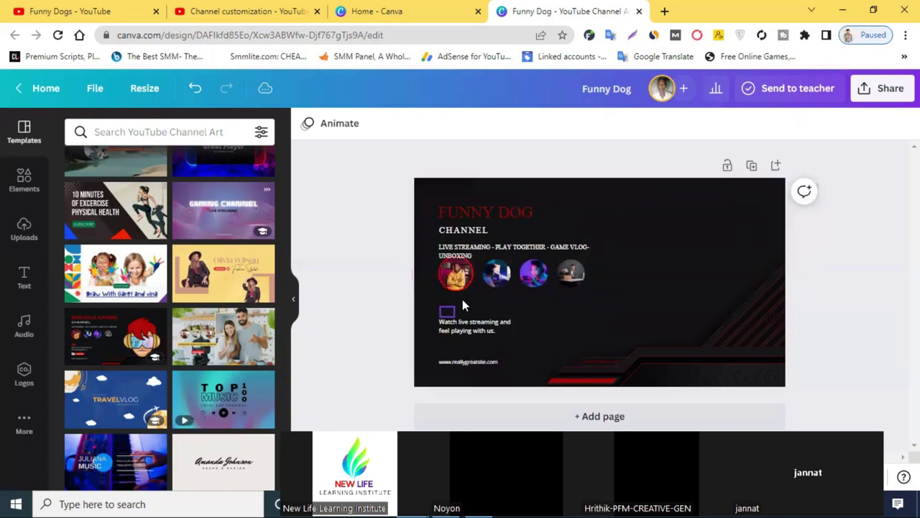
{"action": "left_click", "coordinate": [514, 332]}
{"action": "key", "text": "Delete"}
{"action": "left_click", "coordinate": [473, 360]}
{"action": "key", "text": "Delete"}
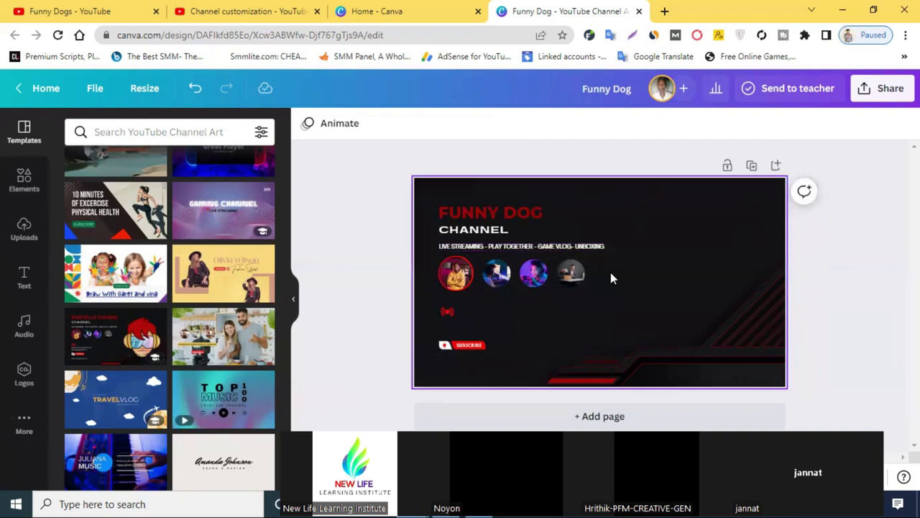
{"action": "left_click_drag", "start_coordinate": [494, 214], "coordinate": [698, 290]}
{"action": "left_click_drag", "start_coordinate": [478, 249], "coordinate": [252, 237]}
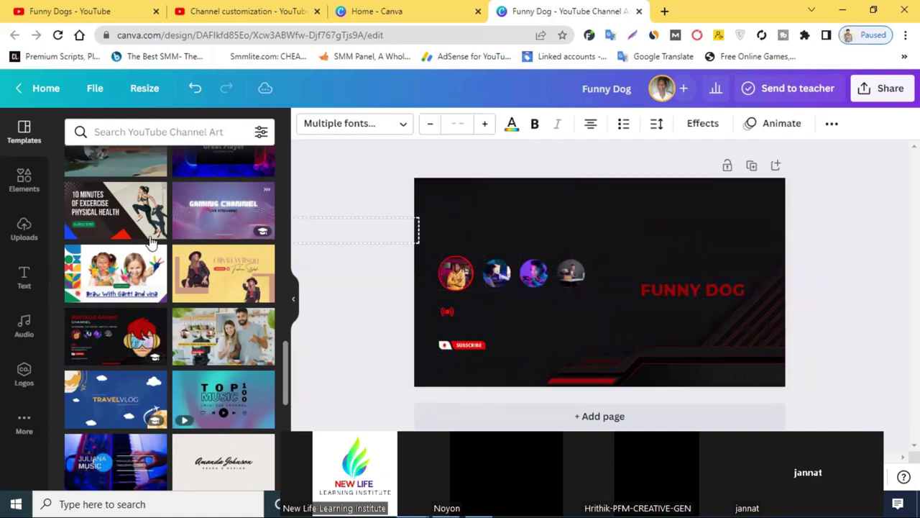
{"action": "left_click", "coordinate": [395, 281]}
Delete the fourth, third and second round photos, keeping only one
{"action": "left_click", "coordinate": [579, 279]}
{"action": "key", "text": "Delete"}
{"action": "left_click", "coordinate": [523, 279]}
{"action": "key", "text": "Delete"}
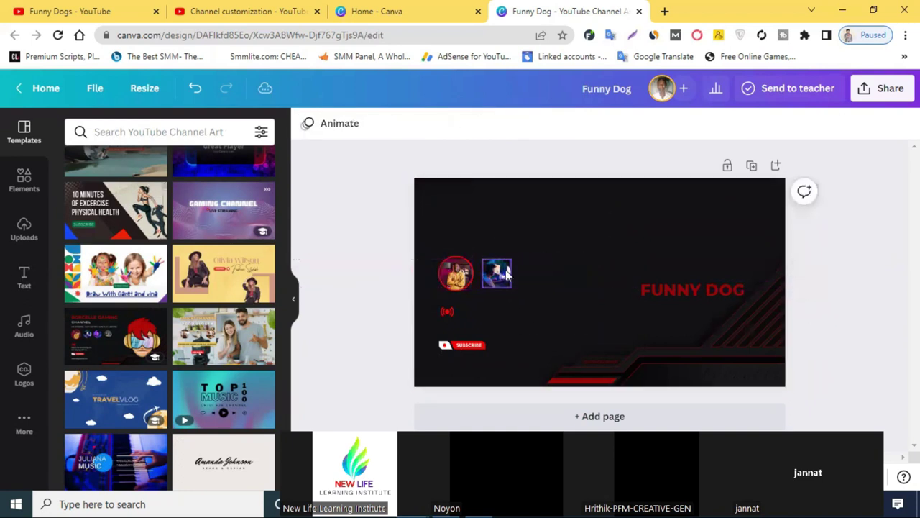
{"action": "left_click", "coordinate": [496, 273]}
{"action": "key", "text": "Delete"}
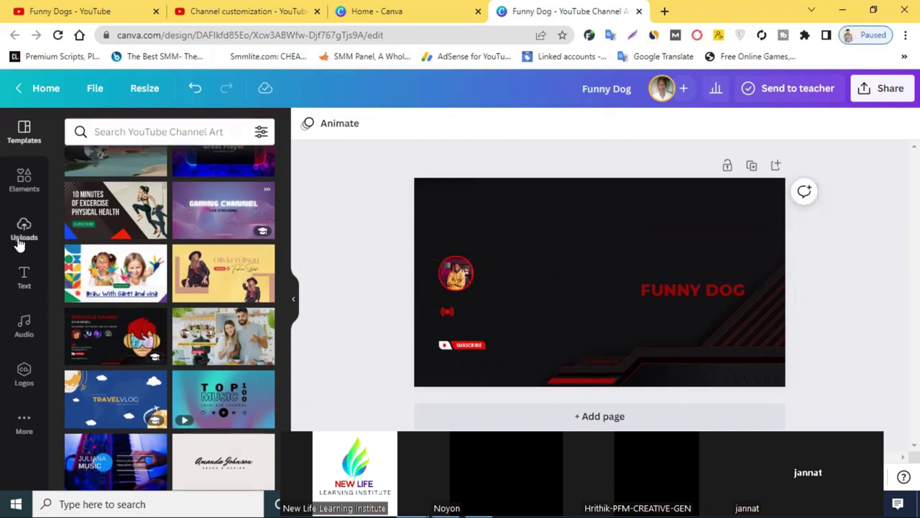
Upload the Funny file from Downloads and add the Funny Dogs image to the design
{"action": "left_click", "coordinate": [24, 230]}
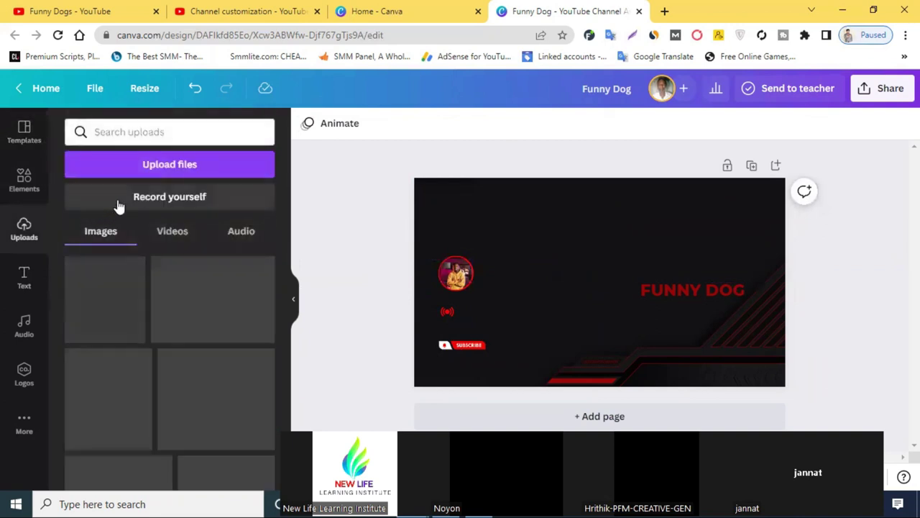
{"action": "left_click", "coordinate": [151, 164]}
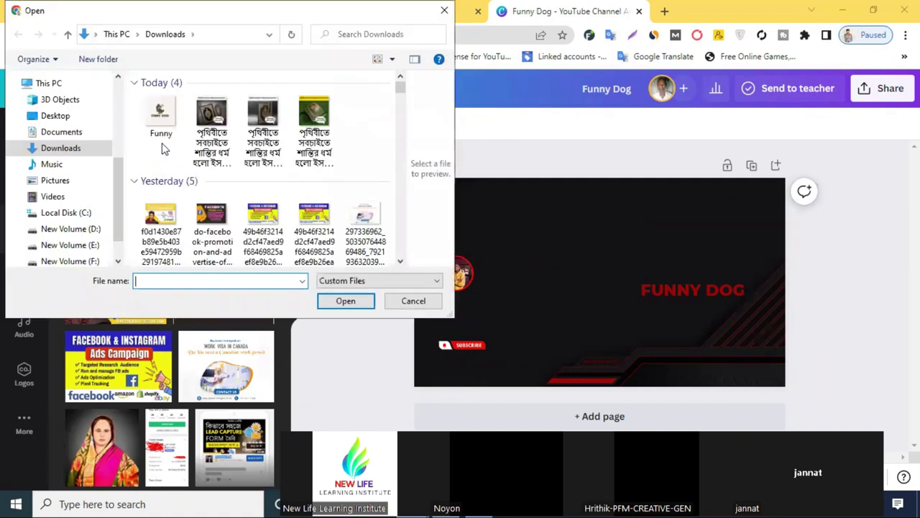
{"action": "left_click", "coordinate": [161, 123]}
{"action": "left_click", "coordinate": [344, 304]}
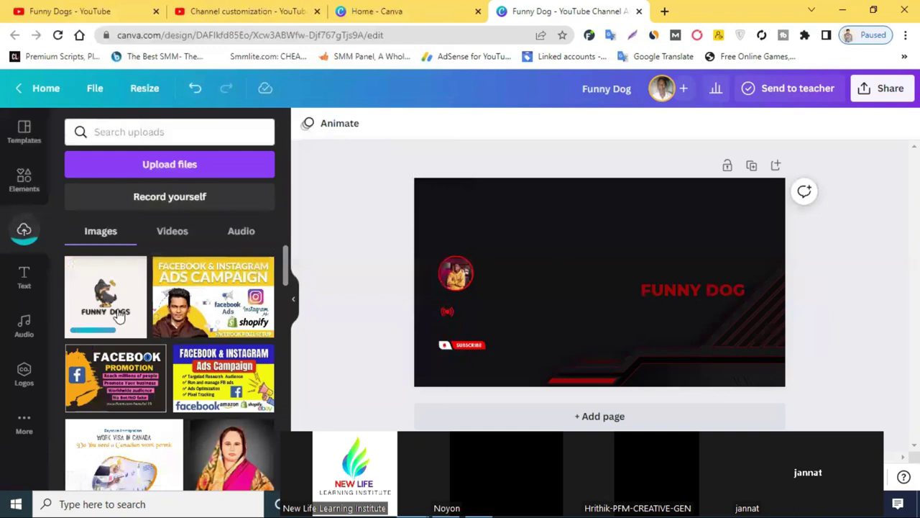
{"action": "left_click", "coordinate": [107, 303]}
Drop the Funny Dogs image into the red round frame and resize the frame
{"action": "left_click_drag", "start_coordinate": [600, 280], "coordinate": [446, 267]}
{"action": "double_click", "coordinate": [457, 275]}
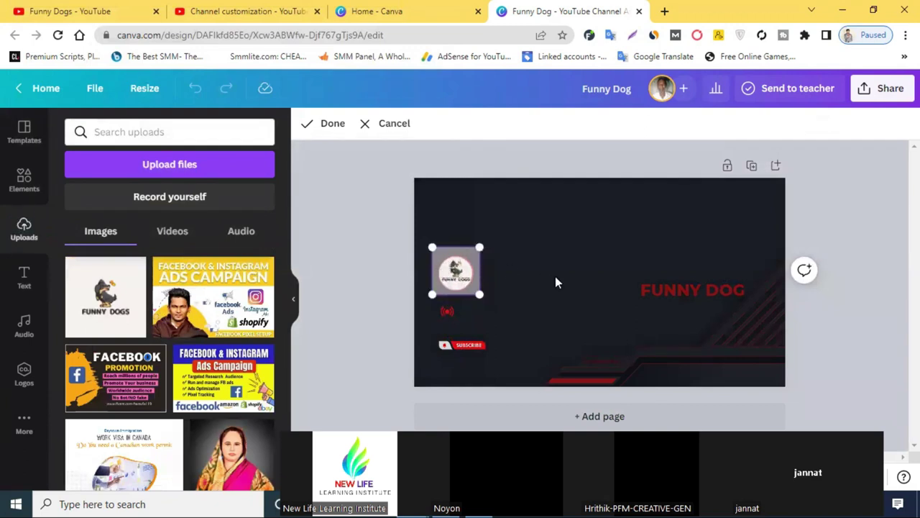
{"action": "left_click", "coordinate": [555, 276]}
{"action": "left_click_drag", "start_coordinate": [477, 293], "coordinate": [489, 279]}
{"action": "left_click", "coordinate": [457, 286]}
{"action": "left_click", "coordinate": [524, 289]}
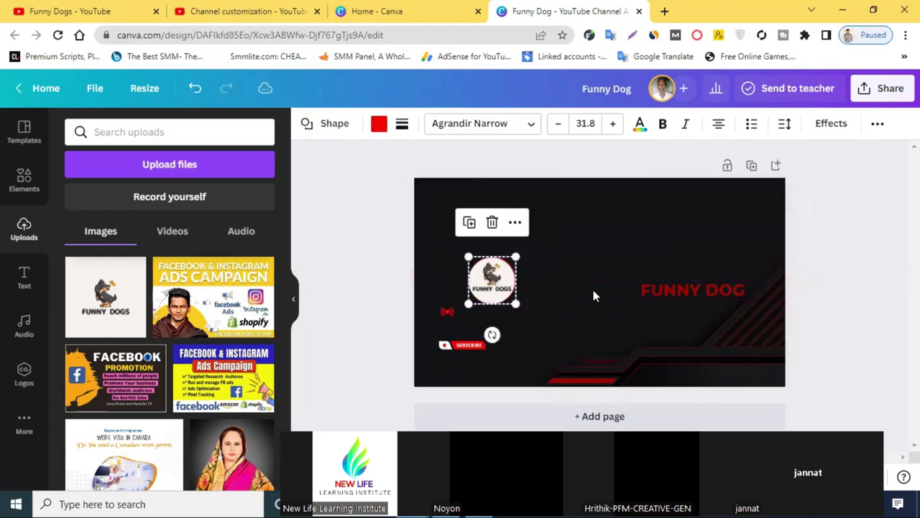
Move FUNNY DOG beside the logo, delete the red broadcast icon, bring the subscribe badge alongside
{"action": "left_click_drag", "start_coordinate": [660, 290], "coordinate": [540, 285]}
{"action": "left_click", "coordinate": [514, 133]}
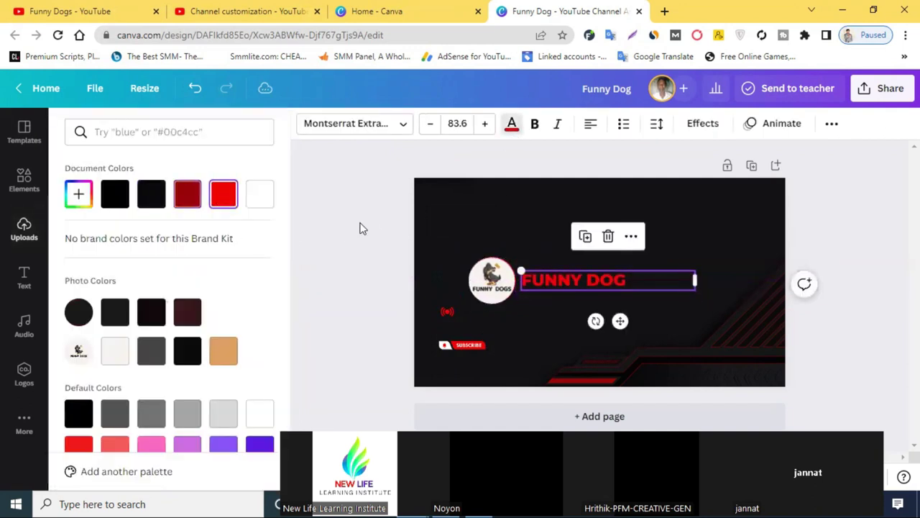
{"action": "left_click", "coordinate": [363, 224]}
{"action": "left_click_drag", "start_coordinate": [446, 313], "coordinate": [503, 302]}
{"action": "key", "text": "Delete"}
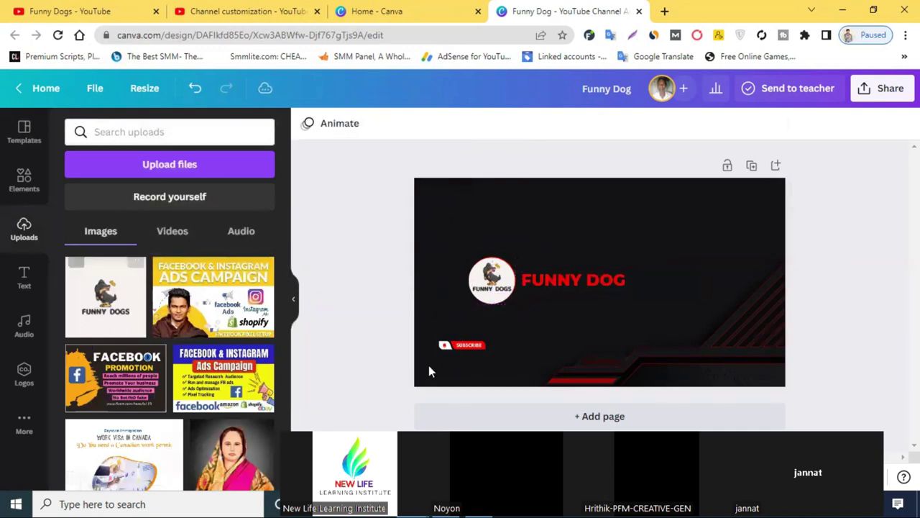
{"action": "left_click_drag", "start_coordinate": [476, 348], "coordinate": [575, 299]}
Fine-tune the positions of the round logo, FUNNY DOG heading and subscribe badge together
{"action": "left_click_drag", "start_coordinate": [629, 277], "coordinate": [668, 277]}
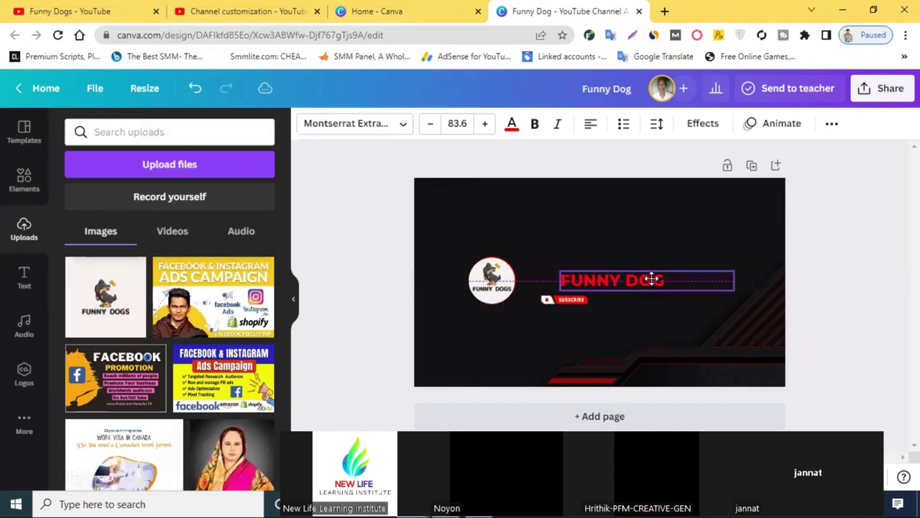
{"action": "left_click", "coordinate": [471, 284]}
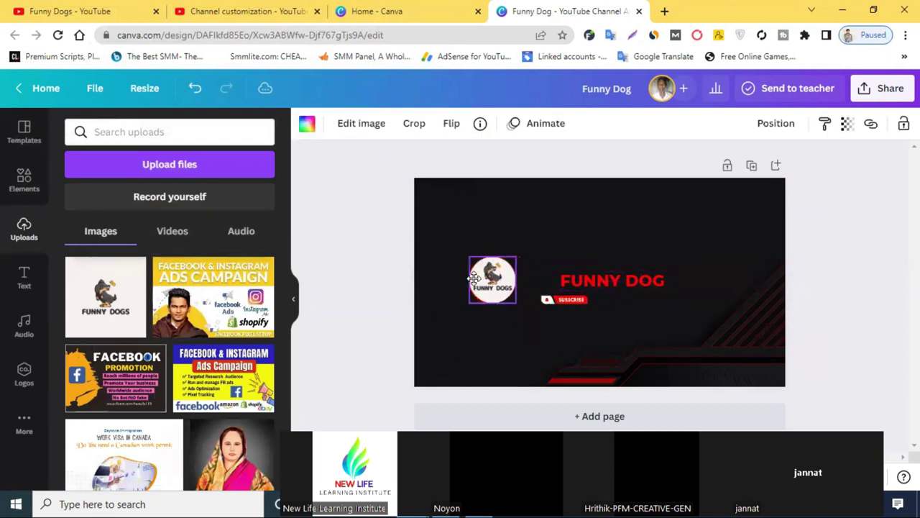
{"action": "left_click", "coordinate": [434, 281]}
{"action": "left_click", "coordinate": [485, 282]}
{"action": "left_click_drag", "start_coordinate": [485, 282], "coordinate": [474, 284]}
{"action": "left_click_drag", "start_coordinate": [551, 303], "coordinate": [599, 300]}
{"action": "left_click_drag", "start_coordinate": [481, 282], "coordinate": [505, 281]}
{"action": "left_click", "coordinate": [507, 275]}
{"action": "left_click_drag", "start_coordinate": [465, 272], "coordinate": [529, 290]}
Resize the FUNNY DOG heading to 92.5 and settle the subscribe badge beneath it
{"action": "left_click", "coordinate": [589, 288]}
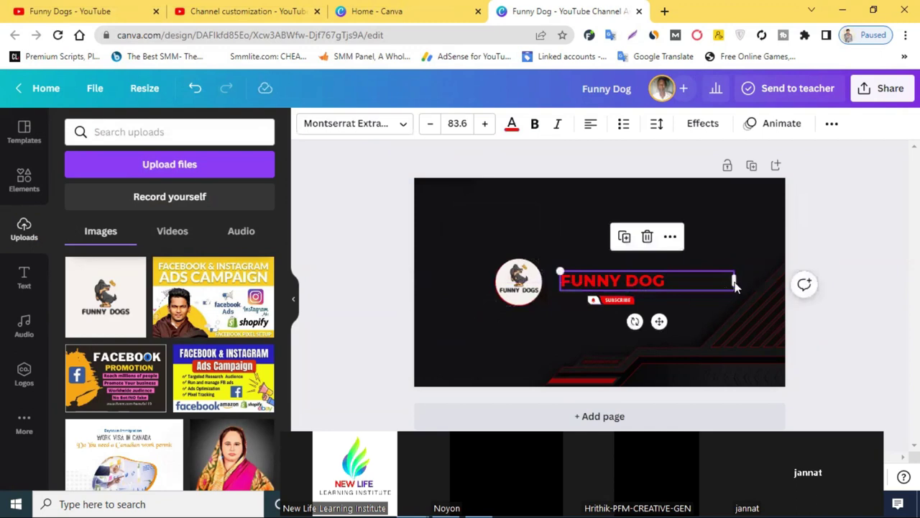
{"action": "left_click_drag", "start_coordinate": [735, 272], "coordinate": [672, 273]}
{"action": "left_click", "coordinate": [608, 300]}
{"action": "mouse_move", "coordinate": [609, 300]}
{"action": "left_mouse_down"}
{"action": "mouse_move", "coordinate": [602, 293]}
{"action": "mouse_move", "coordinate": [602, 301]}
{"action": "left_mouse_up"}
{"action": "left_click", "coordinate": [598, 288]}
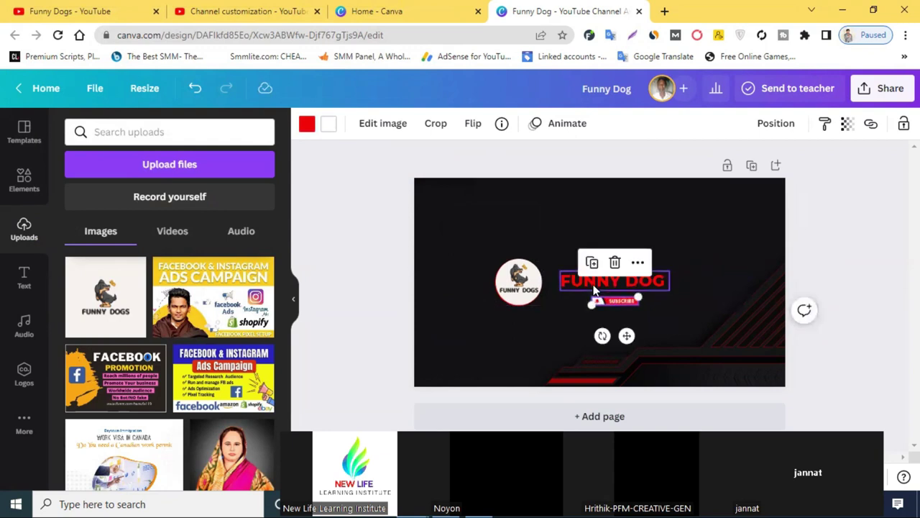
{"action": "left_click_drag", "start_coordinate": [670, 273], "coordinate": [644, 281]}
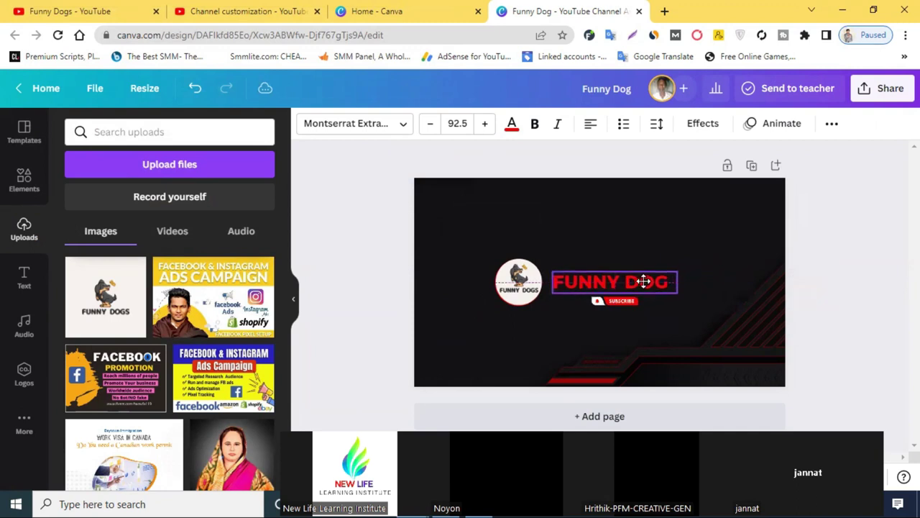
{"action": "left_click", "coordinate": [384, 261]}
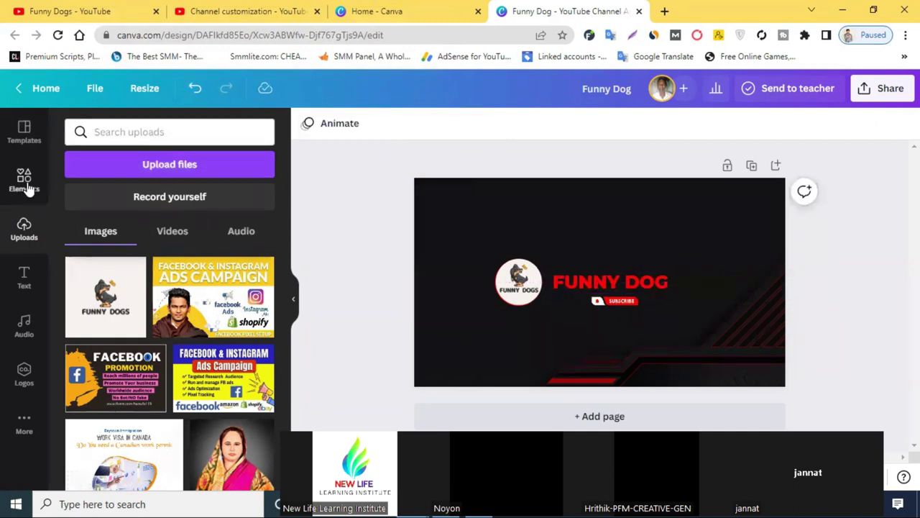
Search the elements library for 'dog' and add a paw-prints graphic to the banner
{"action": "left_click", "coordinate": [24, 181]}
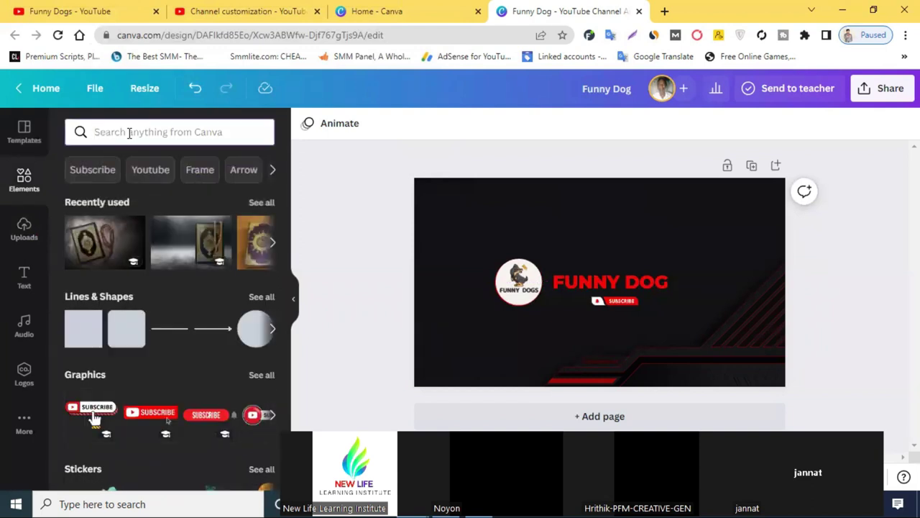
{"action": "left_click", "coordinate": [130, 132]}
{"action": "type", "text": "dog"}
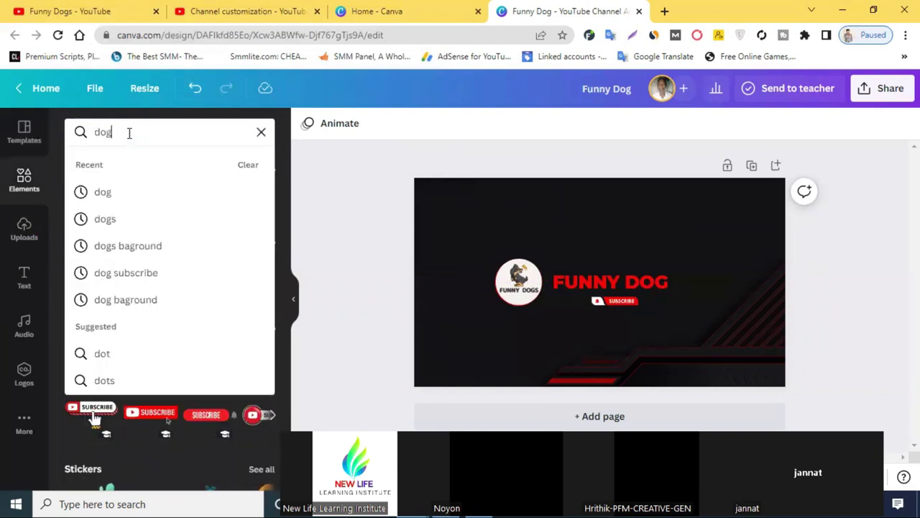
{"action": "key", "text": "Return"}
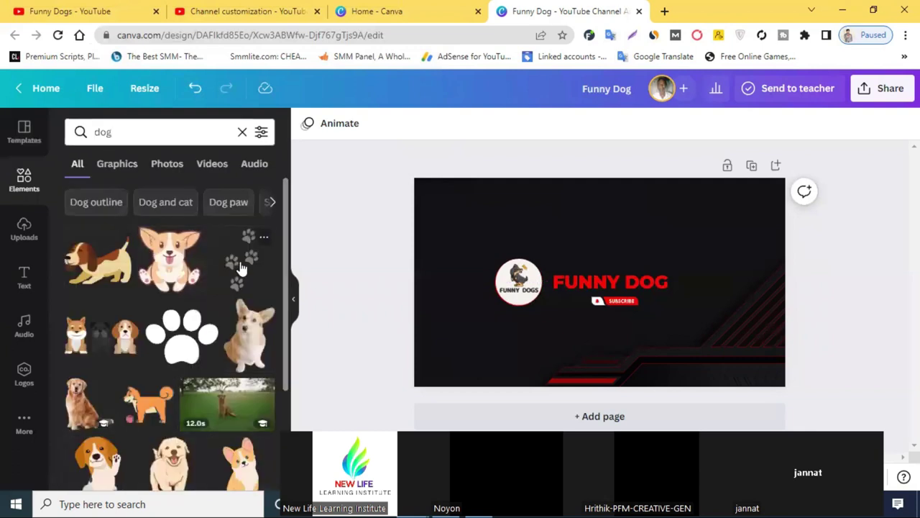
{"action": "left_click", "coordinate": [241, 264]}
{"action": "left_click_drag", "start_coordinate": [584, 326], "coordinate": [93, 356]}
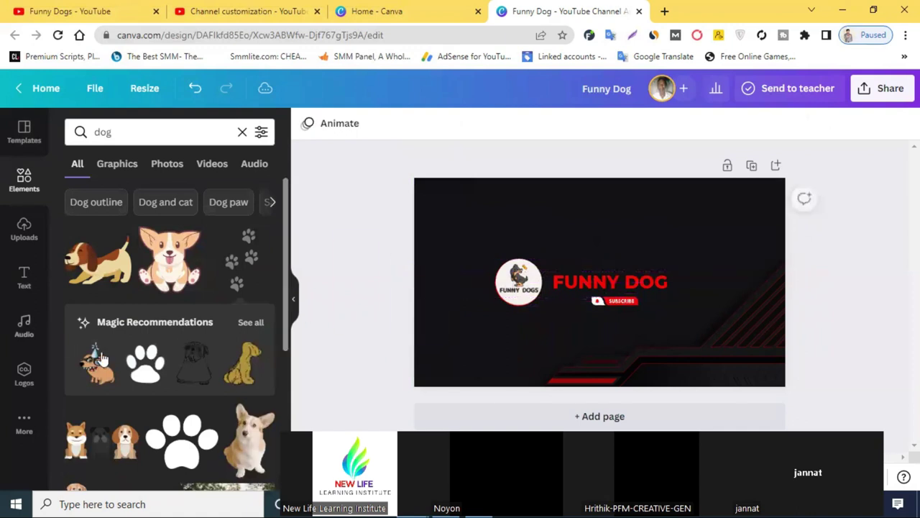
{"action": "scroll", "coordinate": [94, 356], "scroll_direction": "down", "scroll_amount": 10}
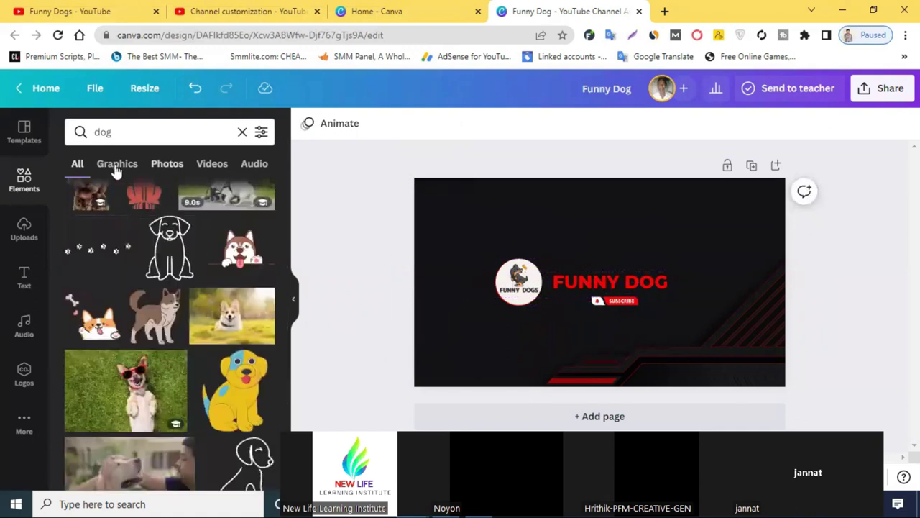
{"action": "left_click", "coordinate": [117, 165]}
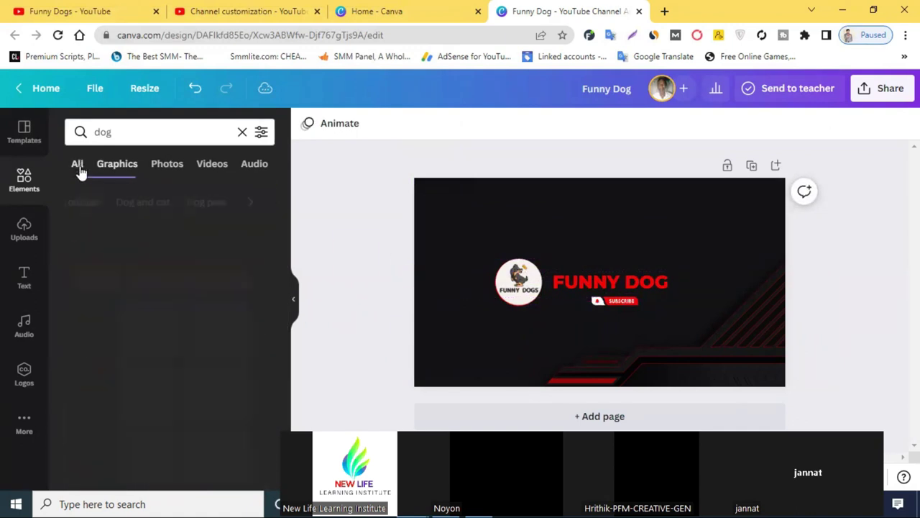
{"action": "left_click", "coordinate": [77, 165]}
{"action": "scroll", "coordinate": [115, 330], "scroll_direction": "down", "scroll_amount": 5}
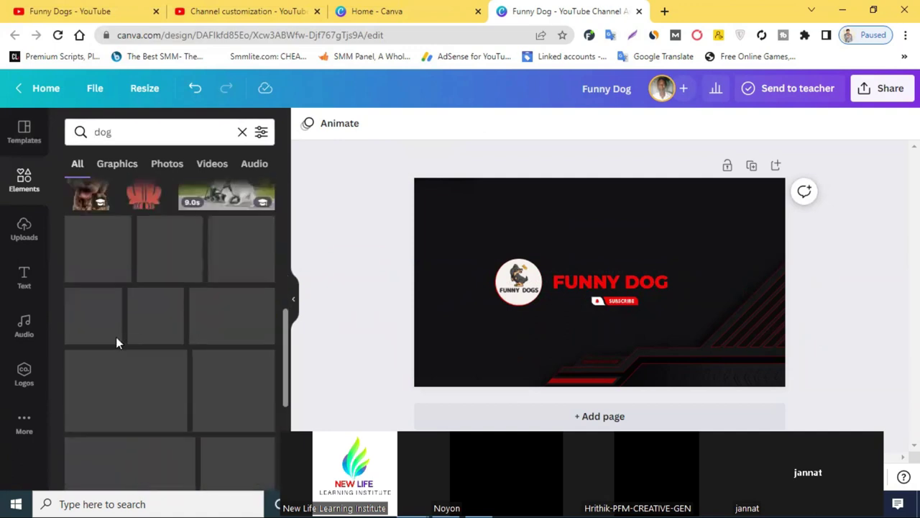
Recolour the paw prints white and spread them across the banner on both sides of the title
{"action": "left_click", "coordinate": [588, 297]}
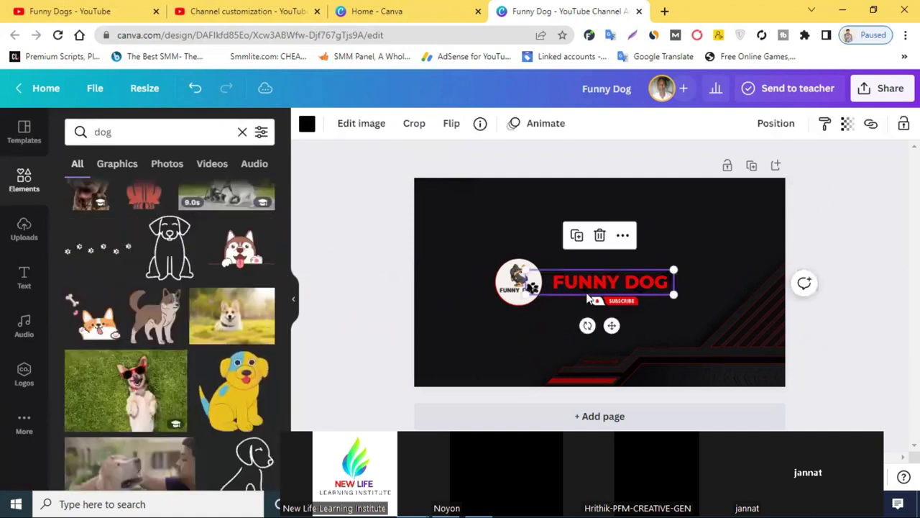
{"action": "left_click", "coordinate": [505, 313]}
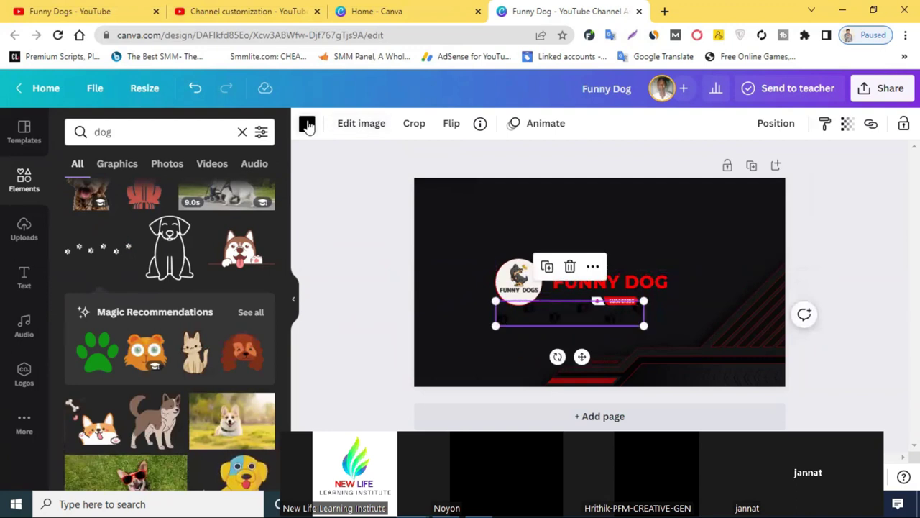
{"action": "left_click", "coordinate": [307, 124]}
{"action": "left_click", "coordinate": [223, 194]}
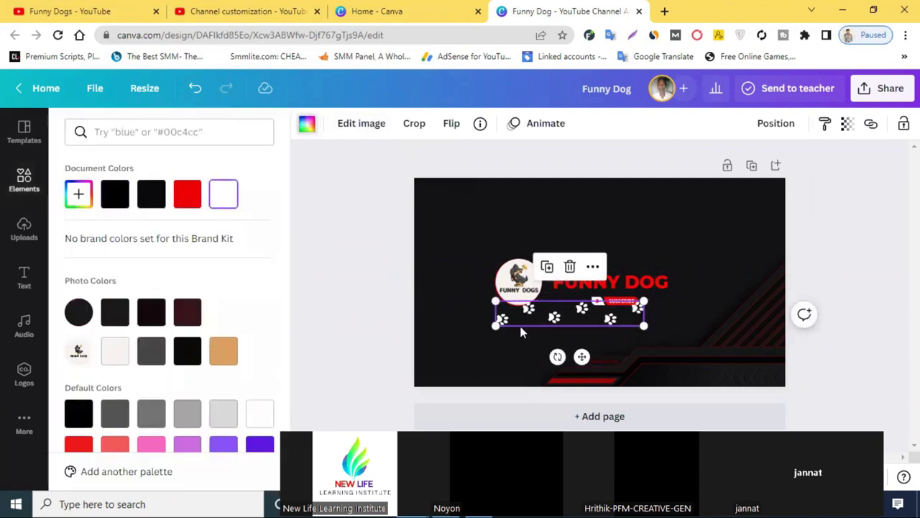
{"action": "left_click_drag", "start_coordinate": [544, 321], "coordinate": [382, 293]}
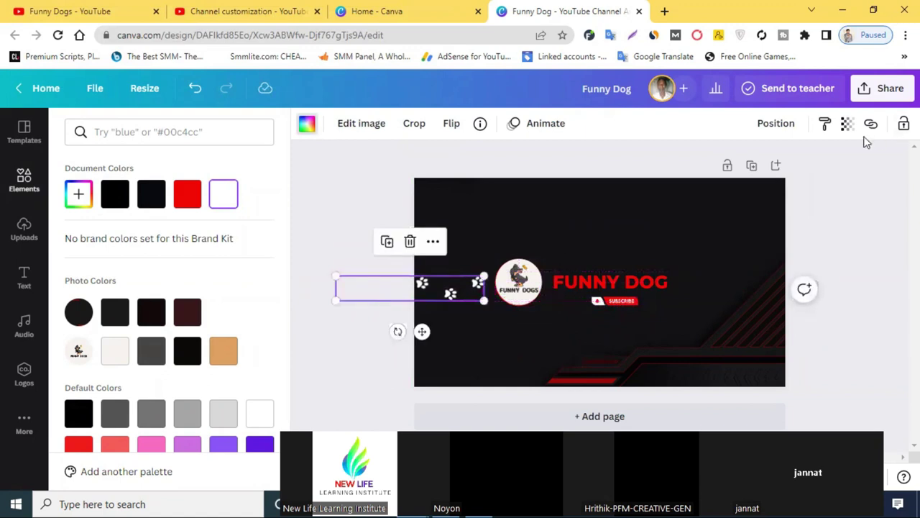
{"action": "left_click_drag", "start_coordinate": [446, 300], "coordinate": [776, 294]}
{"action": "left_click", "coordinate": [889, 274]}
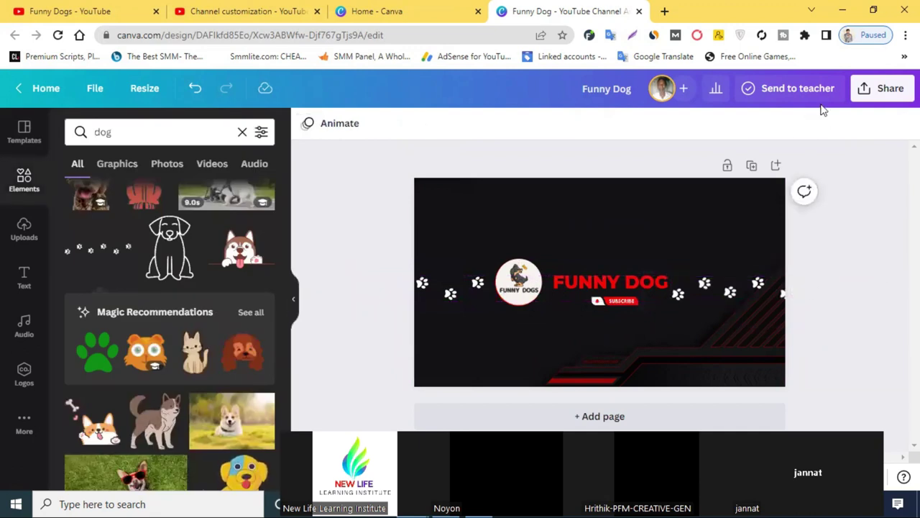
{"action": "left_click", "coordinate": [870, 91]}
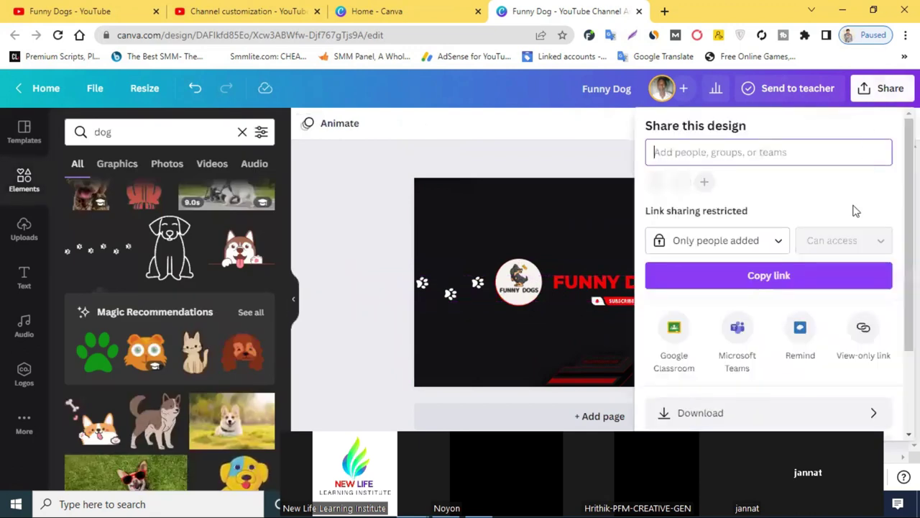
Download the Funny Dog banner as a PNG and return to the channel customization tab
{"action": "left_click", "coordinate": [741, 415]}
{"action": "left_click", "coordinate": [756, 378]}
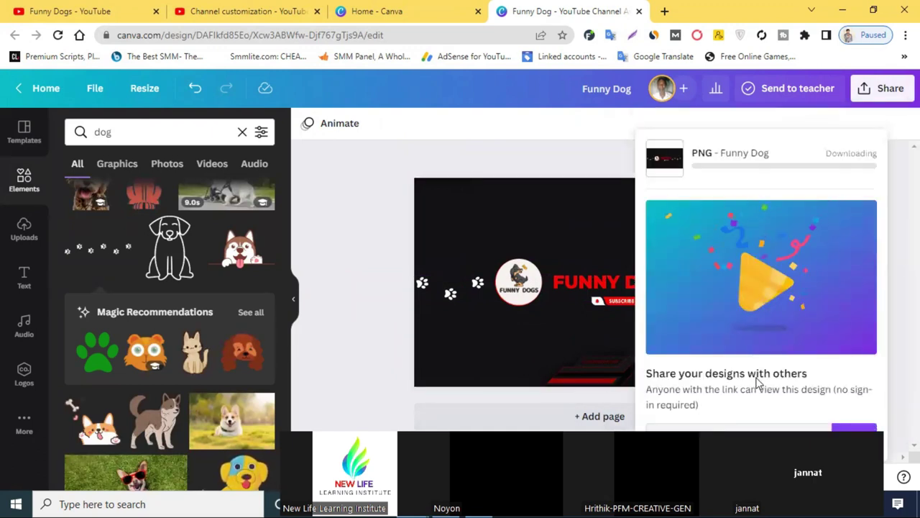
{"action": "left_click", "coordinate": [247, 6]}
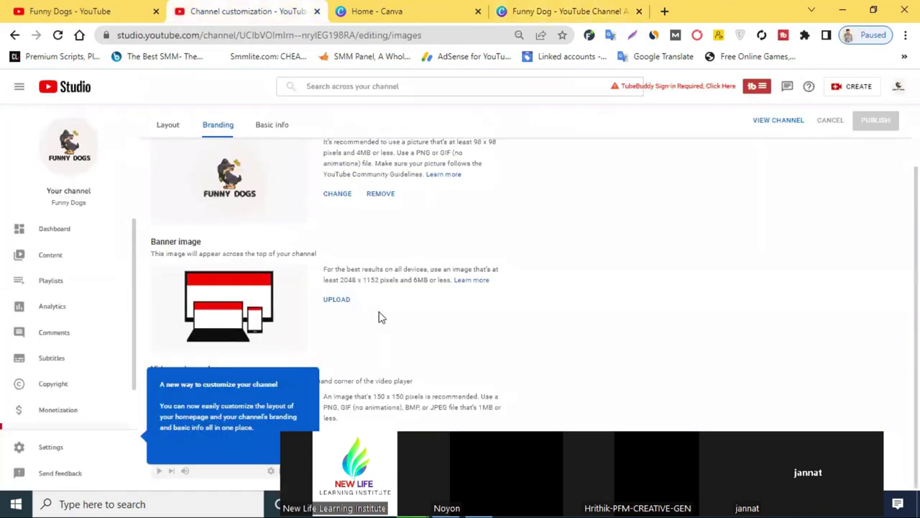
Upload the Funny Dog image from Downloads as the channel's banner image
{"action": "left_click", "coordinate": [339, 300]}
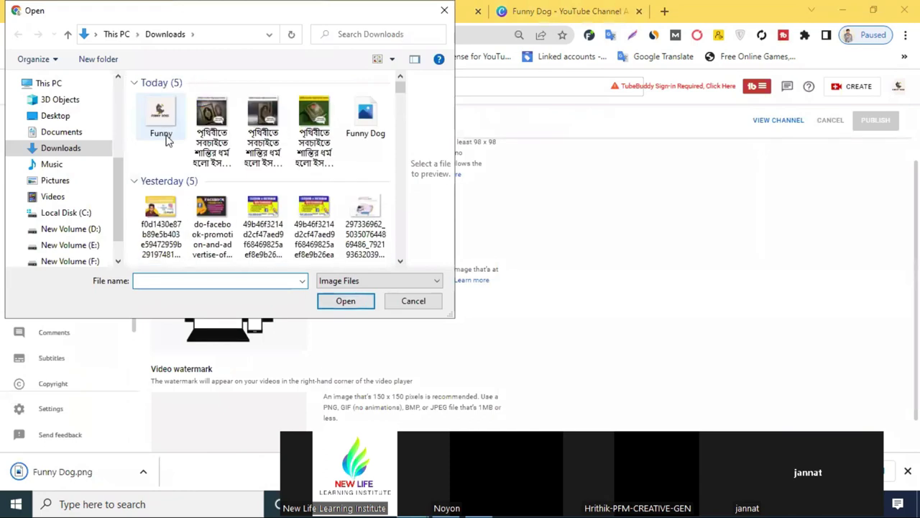
{"action": "left_click", "coordinate": [68, 34]}
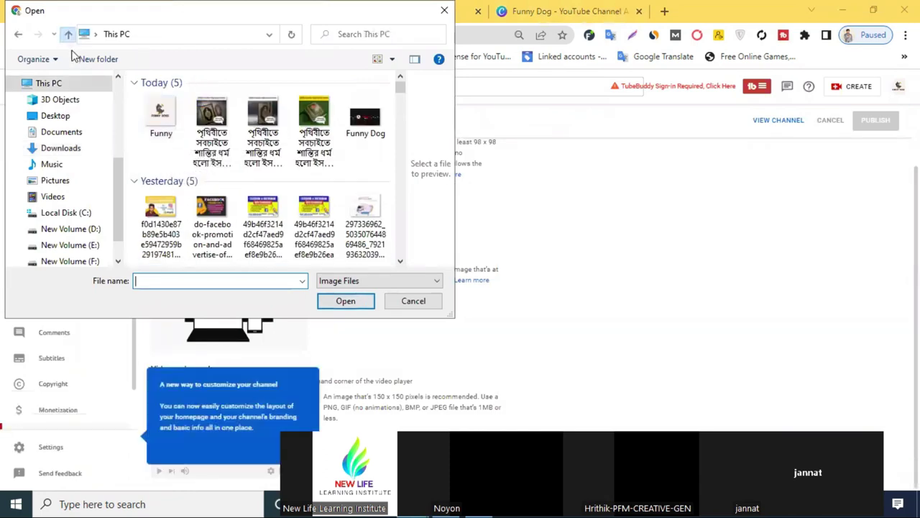
{"action": "double_click", "coordinate": [192, 229]}
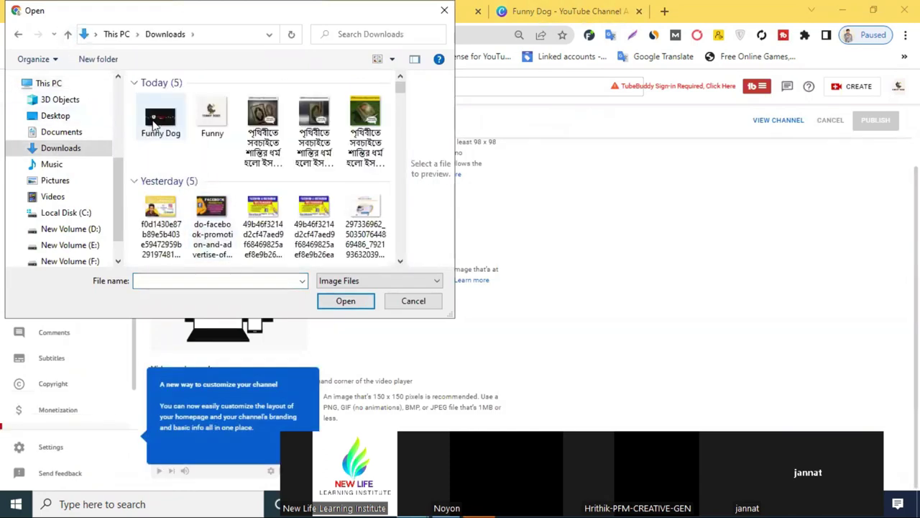
{"action": "left_click", "coordinate": [346, 302]}
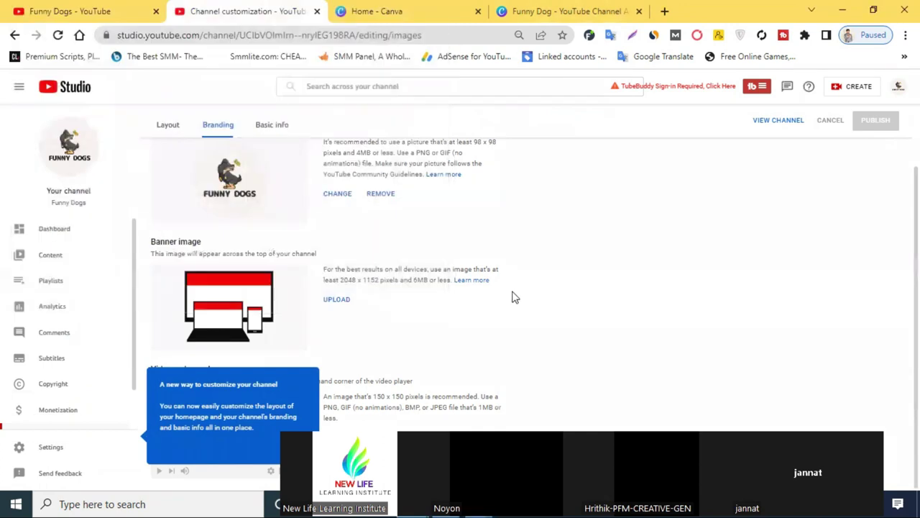
{"action": "scroll", "coordinate": [513, 291], "scroll_direction": "down", "scroll_amount": 1}
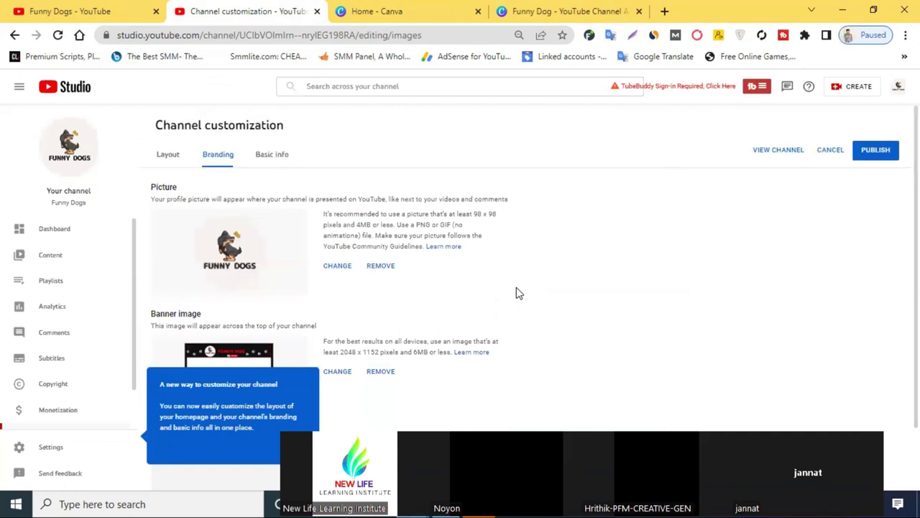
Dismiss the tip and upload the Funny logo file as the video watermark
{"action": "scroll", "coordinate": [460, 316], "scroll_direction": "down", "scroll_amount": 2}
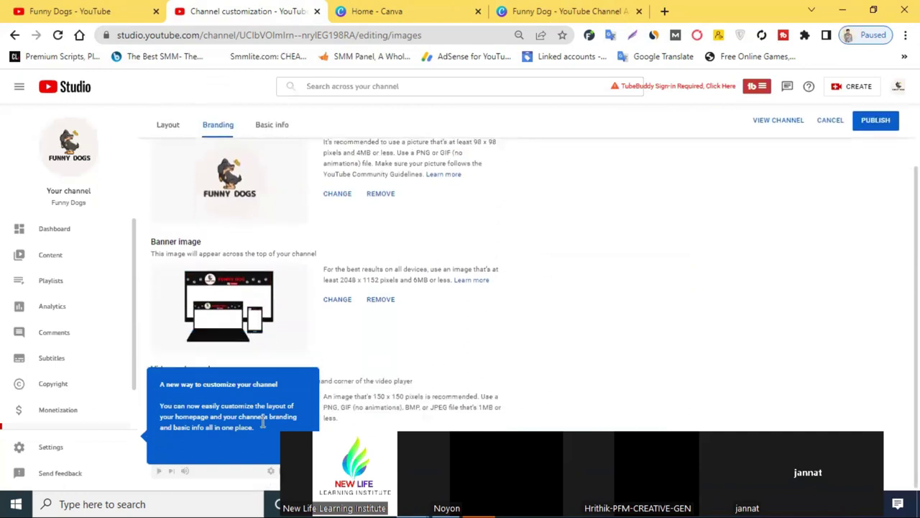
{"action": "left_click", "coordinate": [298, 447]}
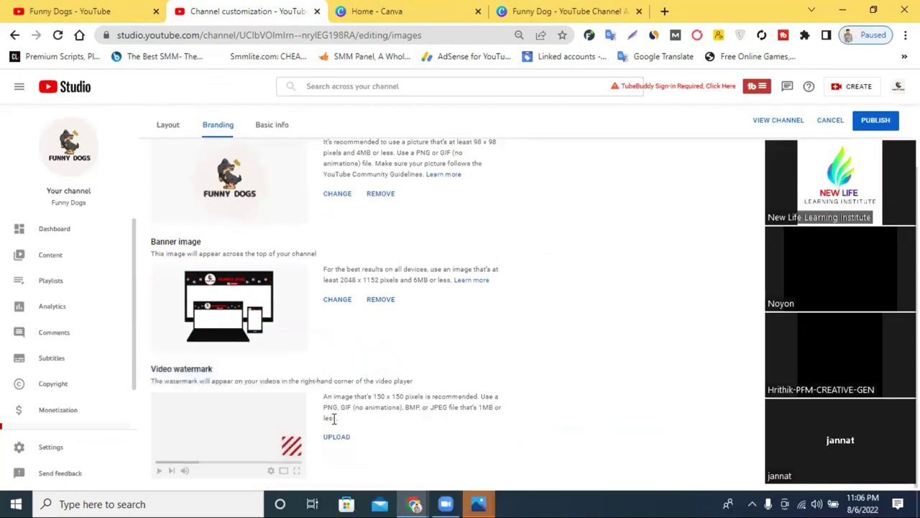
{"action": "left_click", "coordinate": [335, 439]}
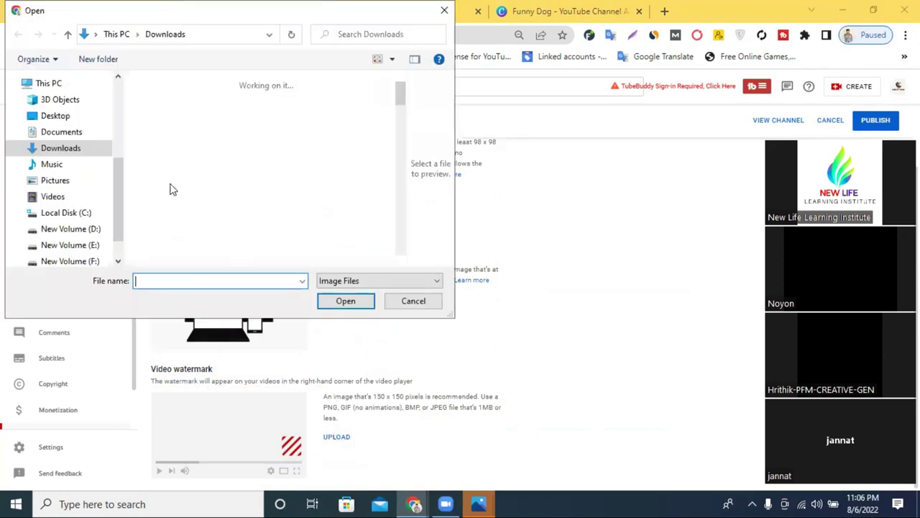
{"action": "left_click", "coordinate": [197, 118]}
{"action": "left_click", "coordinate": [345, 300]}
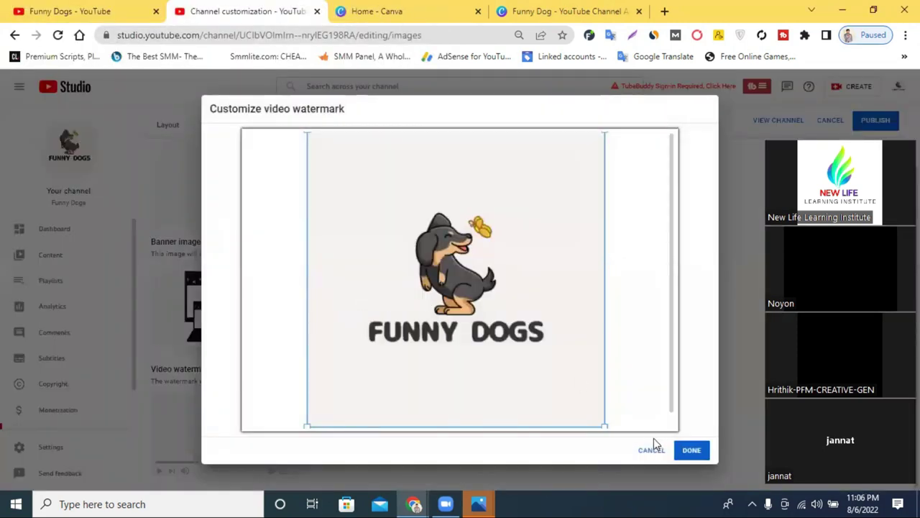
{"action": "left_click", "coordinate": [692, 450]}
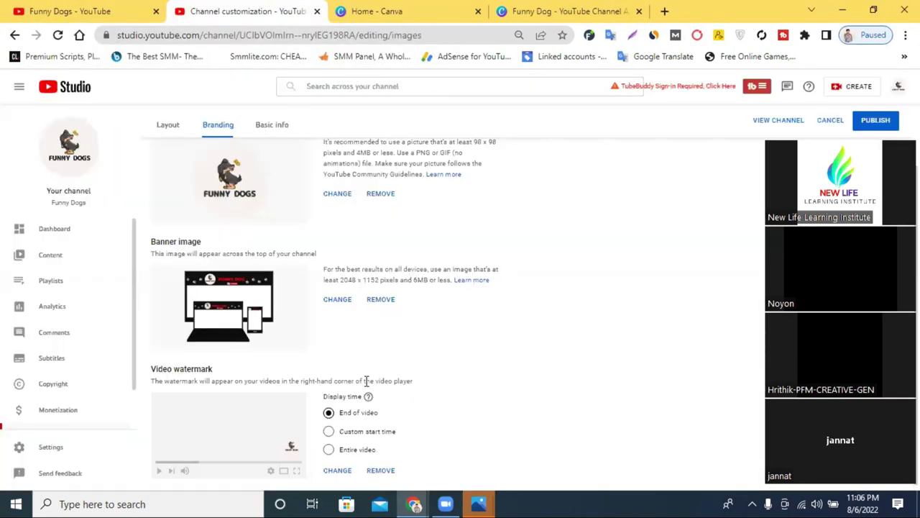
Set the watermark to display at the end of video
{"action": "left_click", "coordinate": [328, 446]}
{"action": "left_click", "coordinate": [328, 409]}
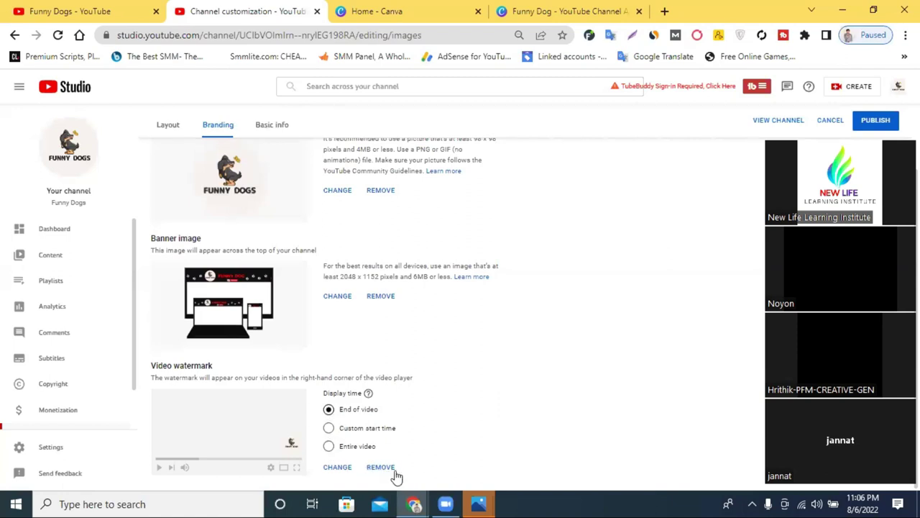
{"action": "scroll", "coordinate": [717, 290], "scroll_direction": "up", "scroll_amount": 3}
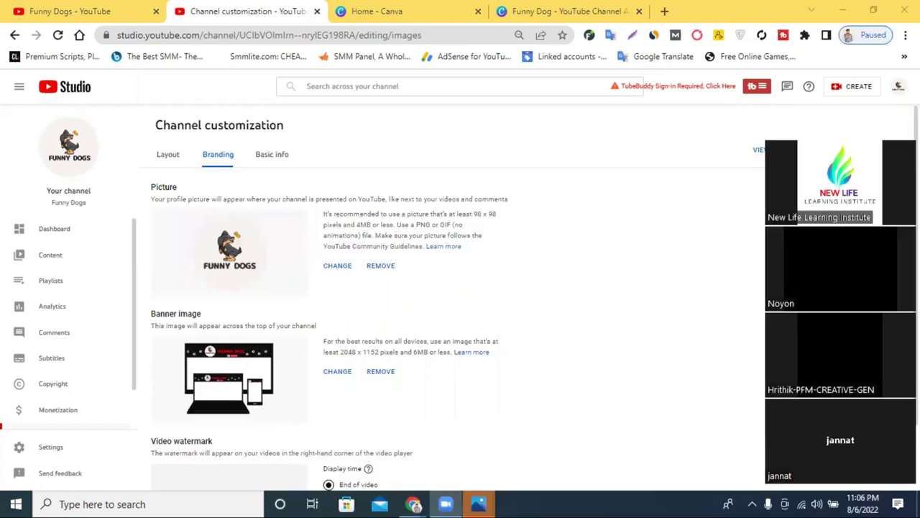
{"action": "scroll", "coordinate": [875, 266], "scroll_direction": "down", "scroll_amount": 3}
{"action": "scroll", "coordinate": [503, 252], "scroll_direction": "up", "scroll_amount": 3}
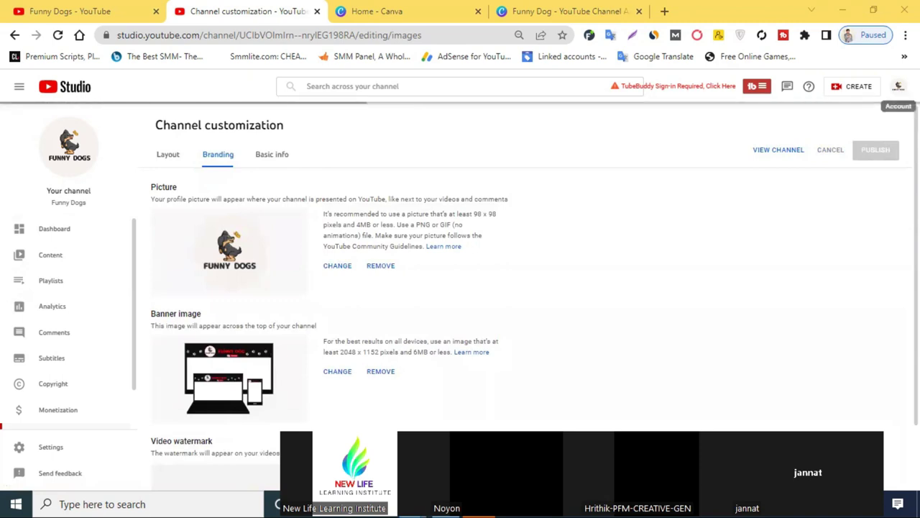
View the Funny Dogs channel page with its paw-print banner, then choose Customize channel
{"action": "left_click", "coordinate": [898, 87]}
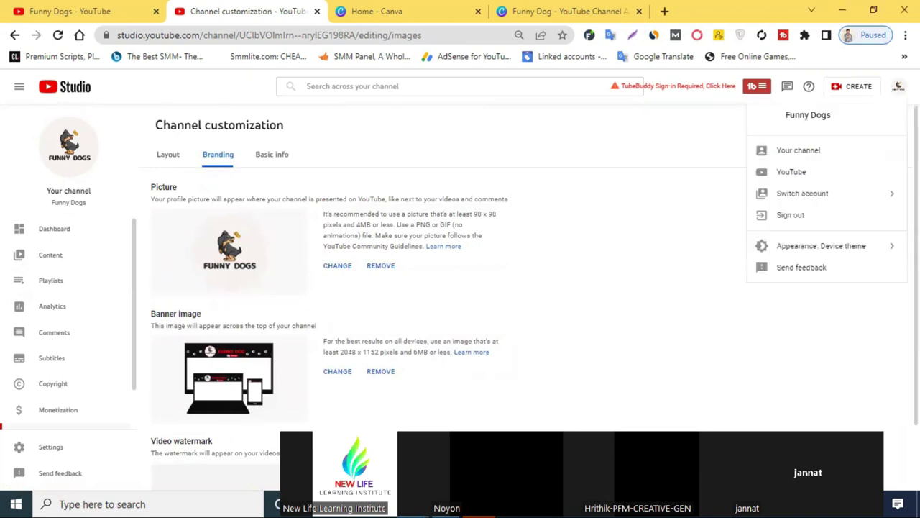
{"action": "left_click", "coordinate": [798, 153]}
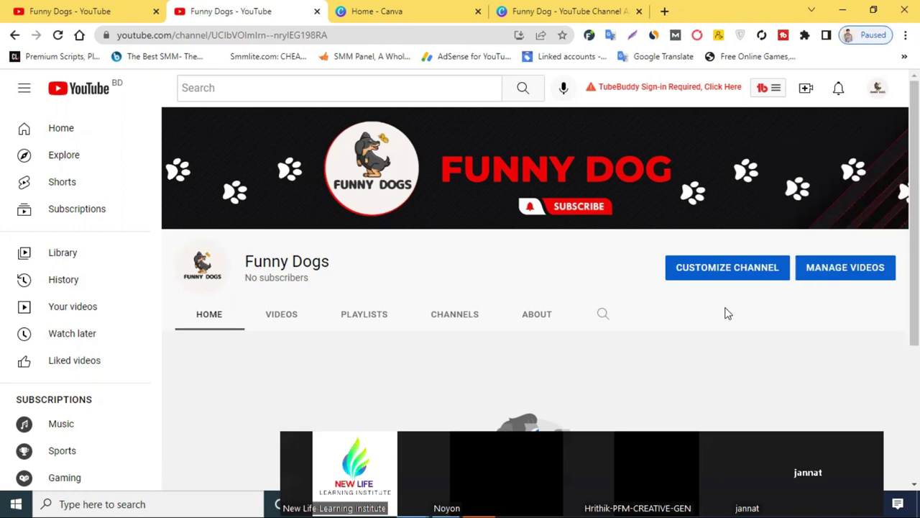
{"action": "left_click", "coordinate": [695, 275]}
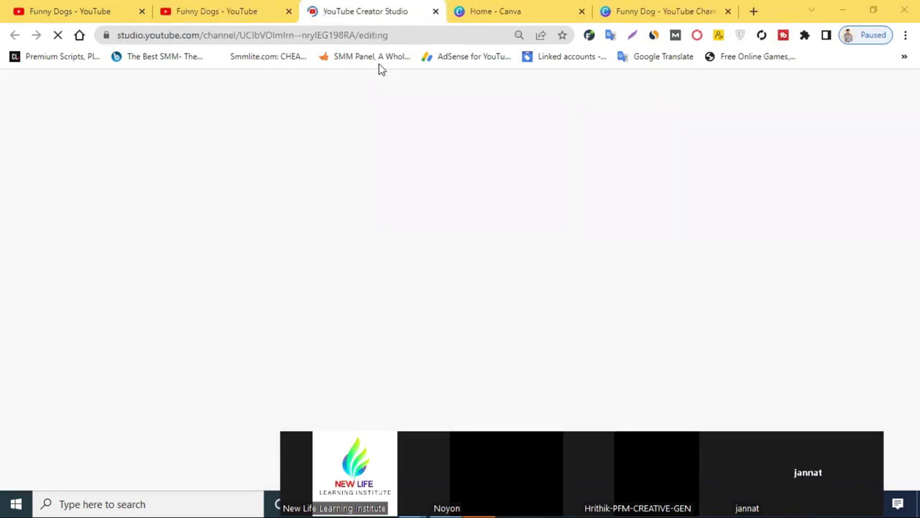
{"action": "left_click", "coordinate": [582, 11]}
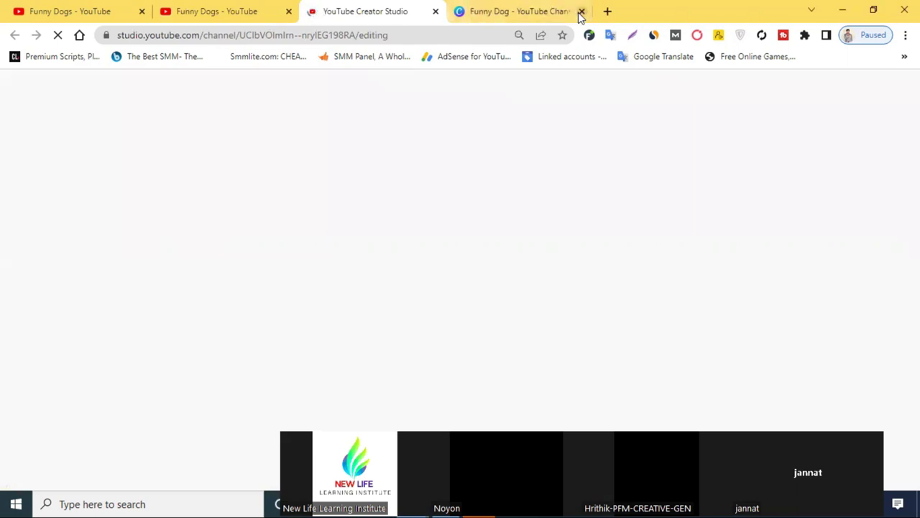
{"action": "left_click", "coordinate": [582, 11]}
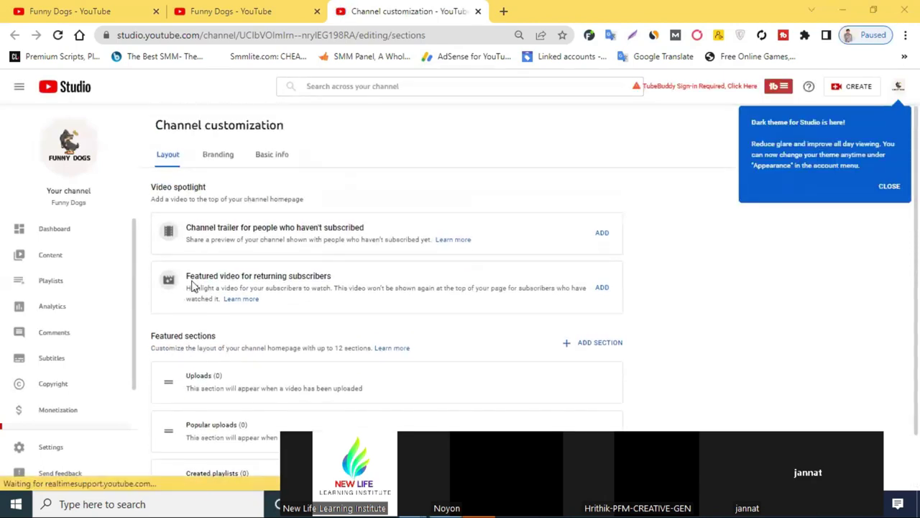
{"action": "scroll", "coordinate": [176, 322], "scroll_direction": "down", "scroll_amount": 1}
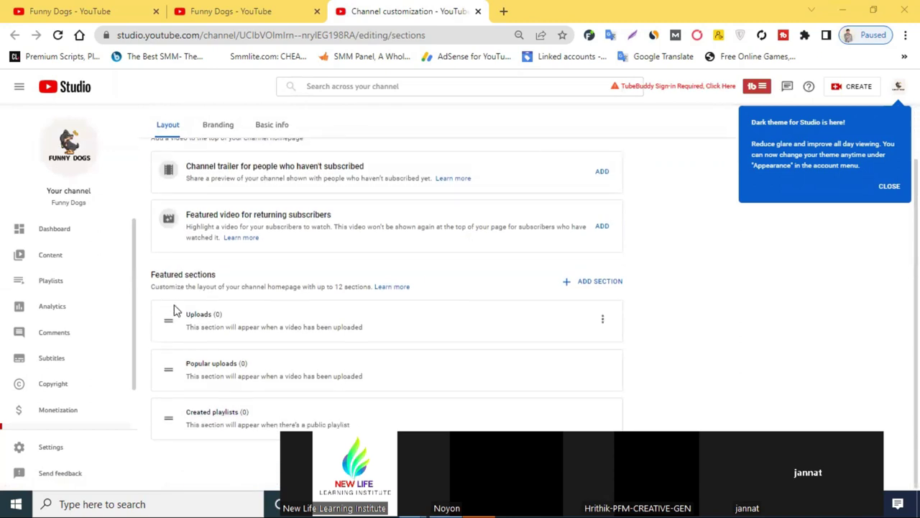
{"action": "scroll", "coordinate": [162, 179], "scroll_direction": "up", "scroll_amount": 1}
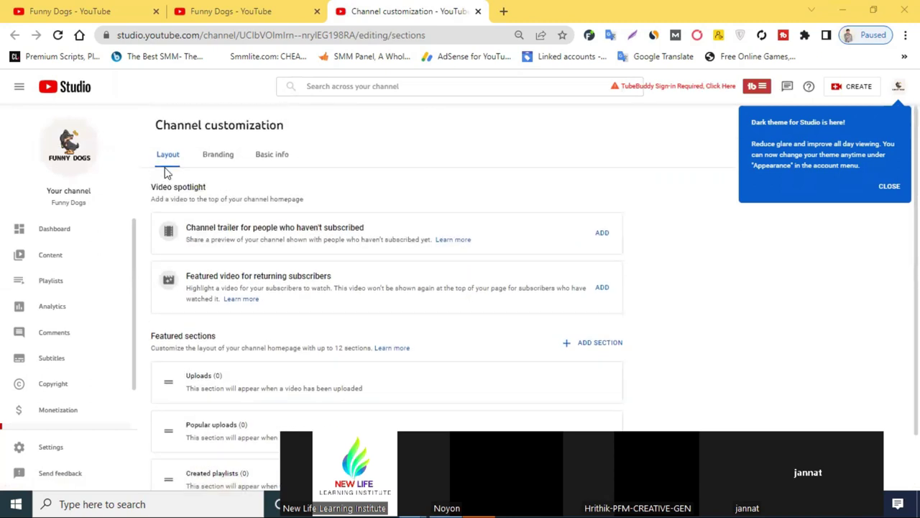
{"action": "scroll", "coordinate": [200, 290], "scroll_direction": "down", "scroll_amount": 1}
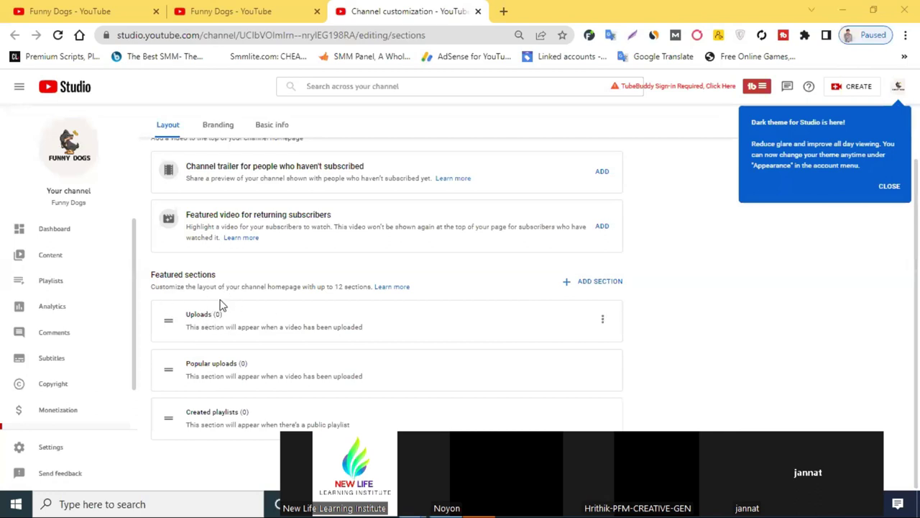
{"action": "scroll", "coordinate": [216, 274], "scroll_direction": "up", "scroll_amount": 1}
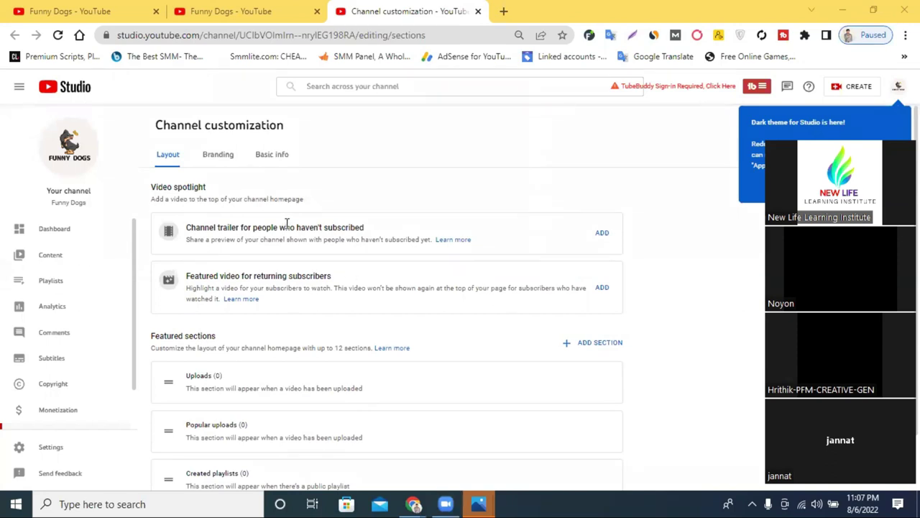
{"action": "left_click", "coordinate": [219, 158]}
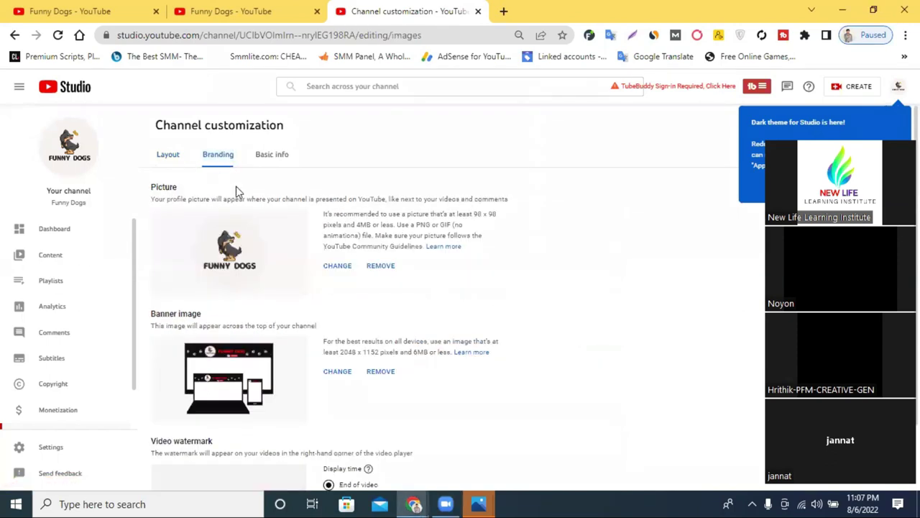
{"action": "scroll", "coordinate": [248, 279], "scroll_direction": "down", "scroll_amount": 2}
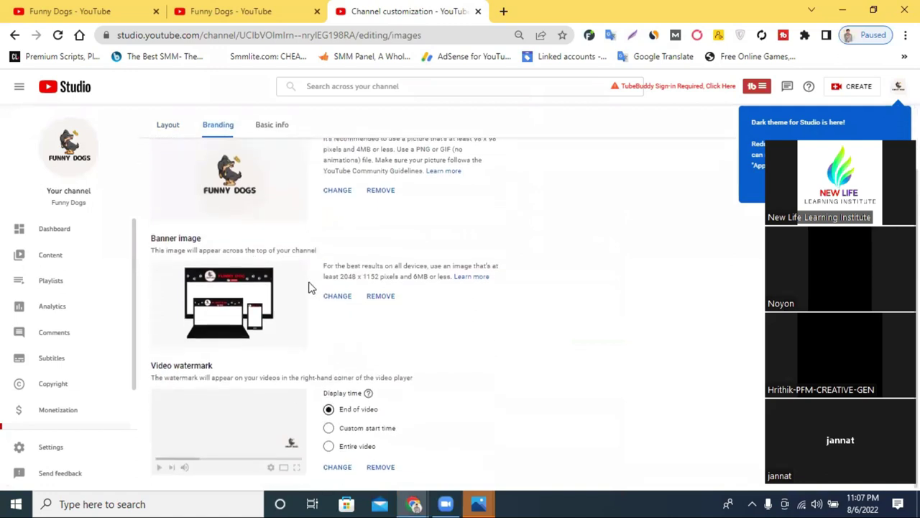
{"action": "scroll", "coordinate": [309, 287], "scroll_direction": "up", "scroll_amount": 2}
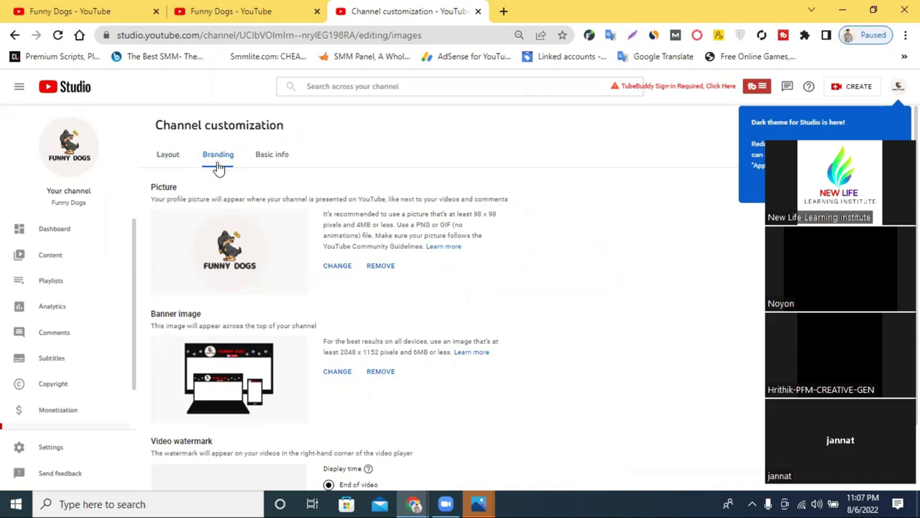
{"action": "left_click", "coordinate": [276, 158]}
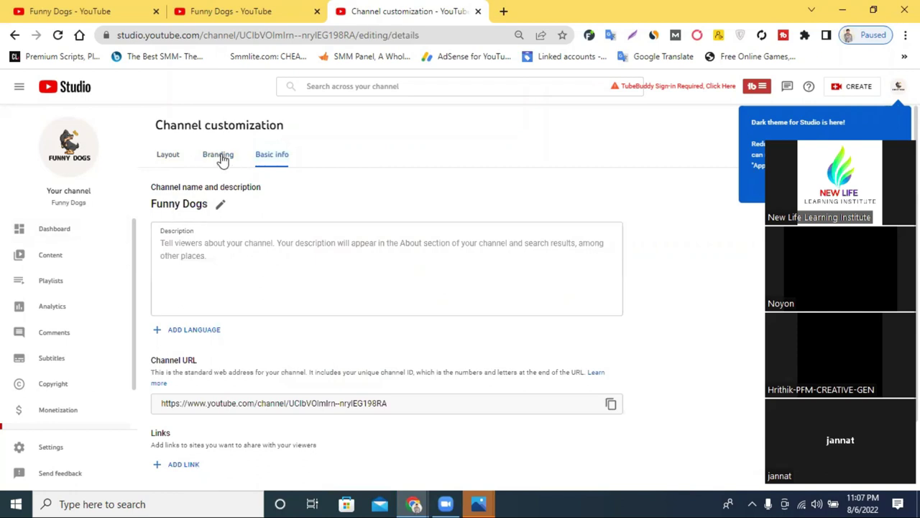
{"action": "left_click", "coordinate": [166, 157]}
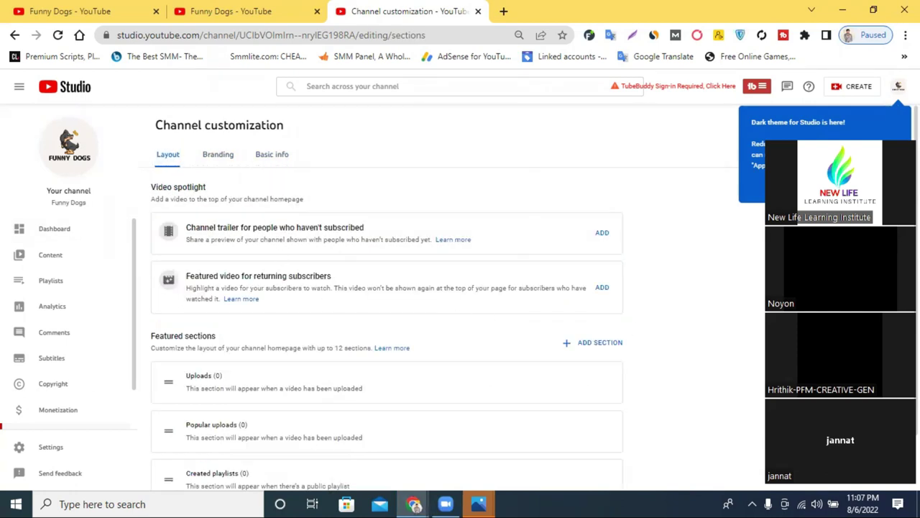
{"action": "scroll", "coordinate": [413, 320], "scroll_direction": "down", "scroll_amount": 1}
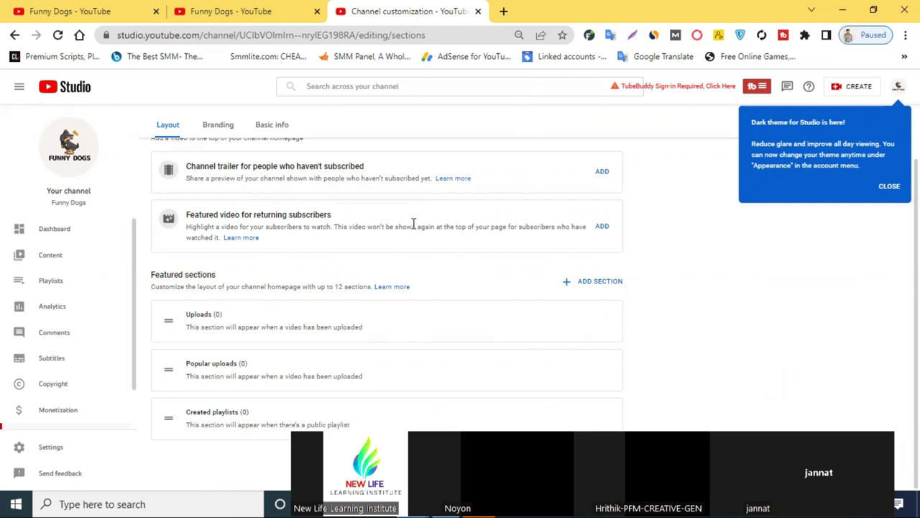
Close the dark-theme notice in YouTube Studio
{"action": "left_click", "coordinate": [889, 188]}
{"action": "scroll", "coordinate": [676, 308], "scroll_direction": "up", "scroll_amount": 1}
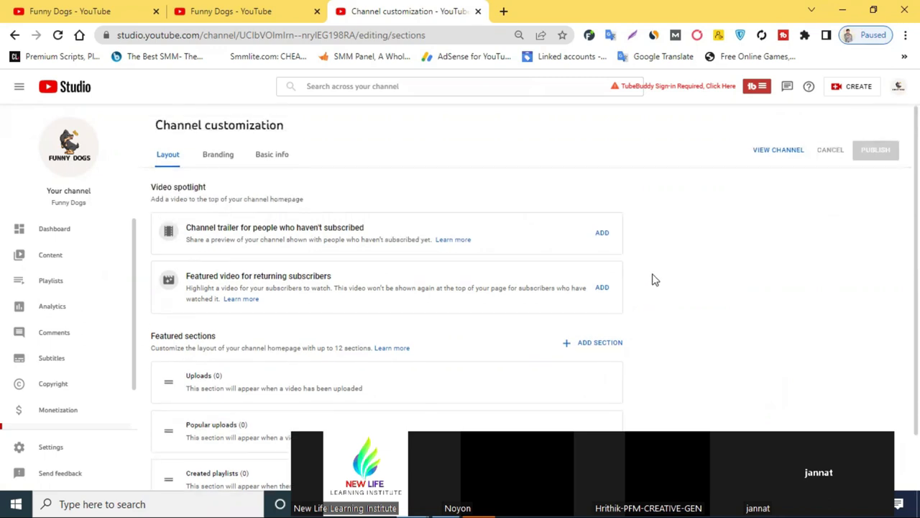
{"action": "scroll", "coordinate": [654, 273], "scroll_direction": "down", "scroll_amount": 1}
{"action": "scroll", "coordinate": [654, 274], "scroll_direction": "up", "scroll_amount": 1}
Inspect the empty channel description under Basic info, then return to the Funny Dogs tab
{"action": "left_click", "coordinate": [270, 157]}
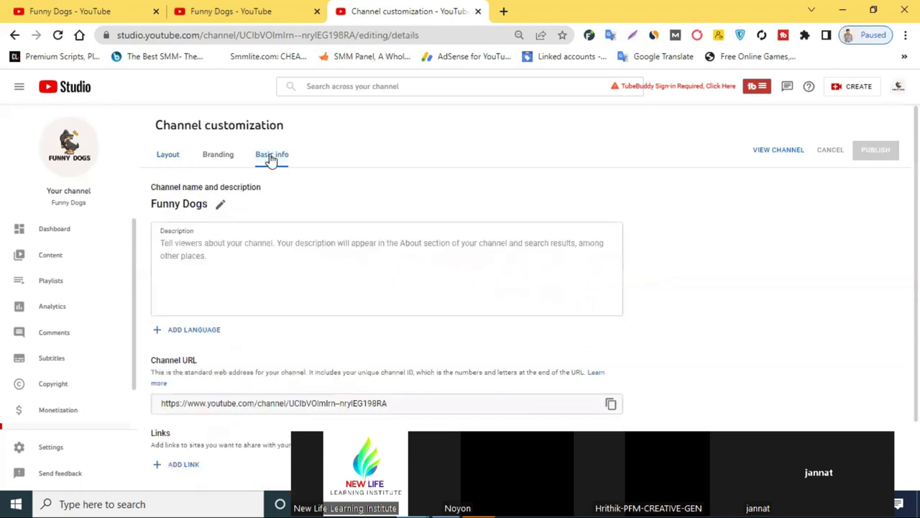
{"action": "left_click", "coordinate": [228, 246]}
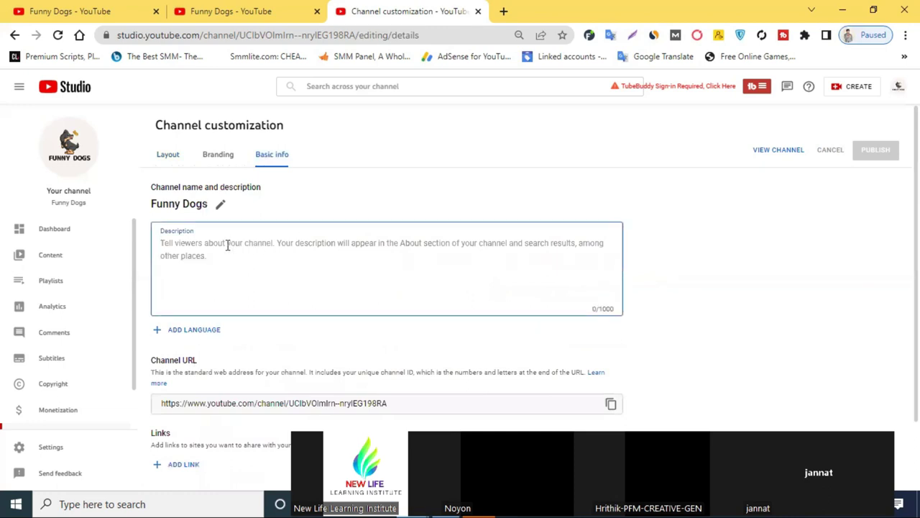
{"action": "scroll", "coordinate": [226, 248], "scroll_direction": "down", "scroll_amount": 1}
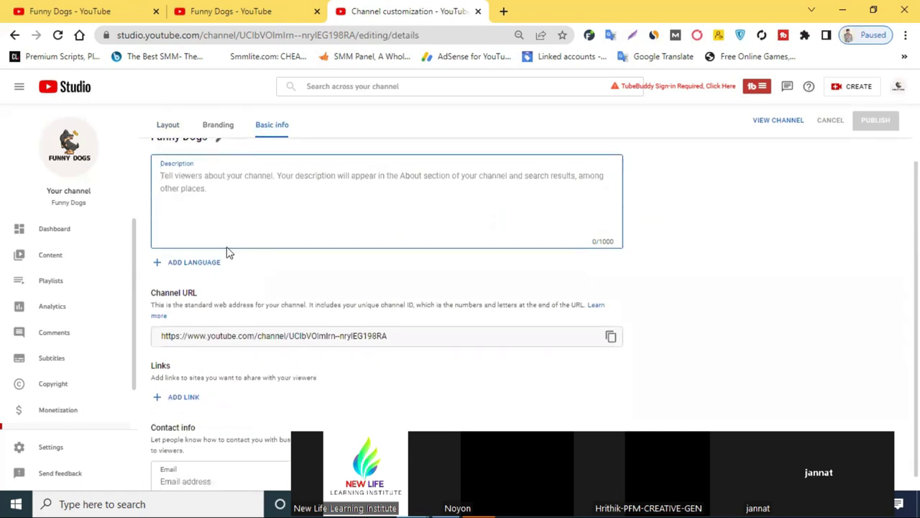
{"action": "scroll", "coordinate": [230, 248], "scroll_direction": "down", "scroll_amount": 1}
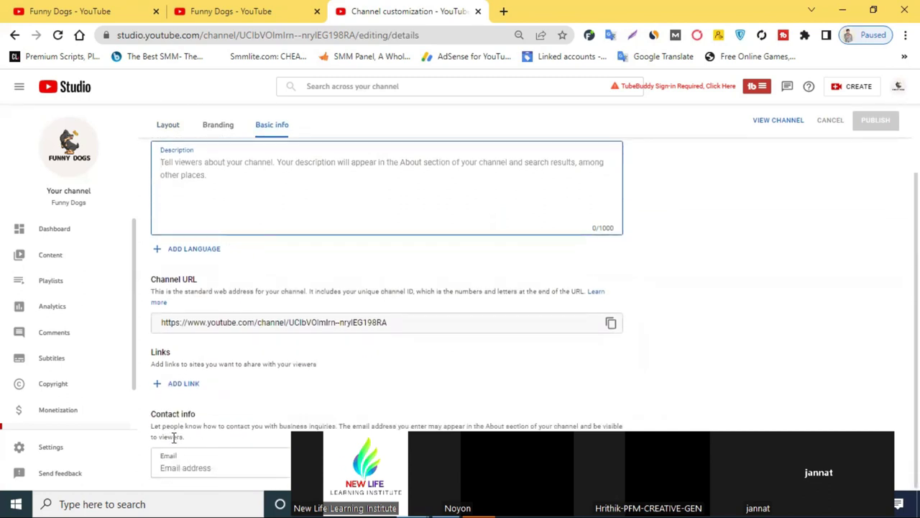
{"action": "scroll", "coordinate": [187, 252], "scroll_direction": "up", "scroll_amount": 2}
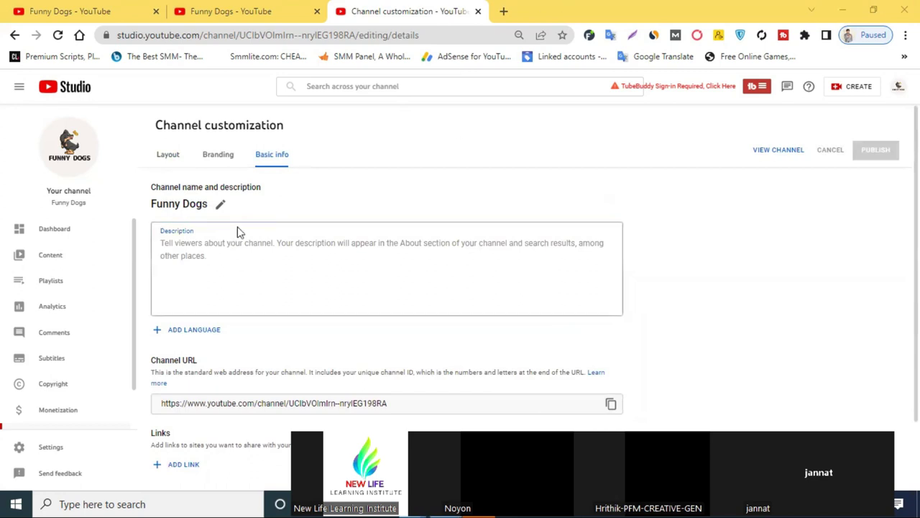
{"action": "left_click", "coordinate": [244, 11]}
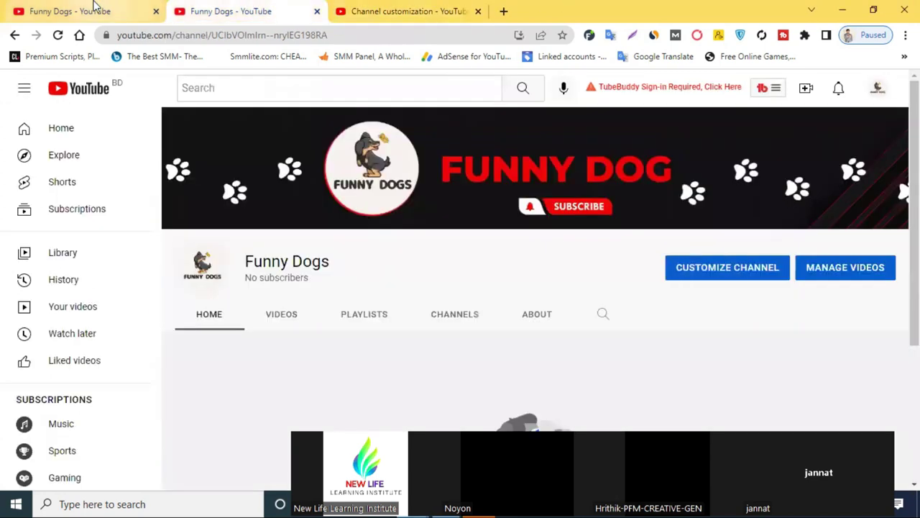
Copy the channel title 'Funny Dogs' and search for it on YouTube
{"action": "left_click", "coordinate": [93, 9]}
{"action": "left_click", "coordinate": [228, 84]}
{"action": "triple_click", "coordinate": [269, 144]}
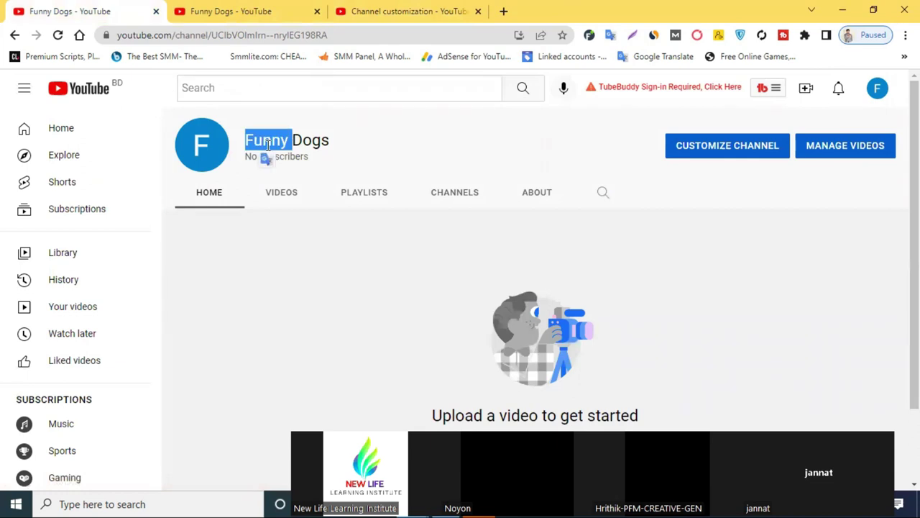
{"action": "right_click", "coordinate": [273, 147]}
{"action": "left_click", "coordinate": [322, 156]}
{"action": "right_click", "coordinate": [279, 77]}
{"action": "left_click", "coordinate": [239, 87]}
{"action": "right_click", "coordinate": [239, 87]}
{"action": "left_click", "coordinate": [281, 188]}
{"action": "key", "text": "Return"}
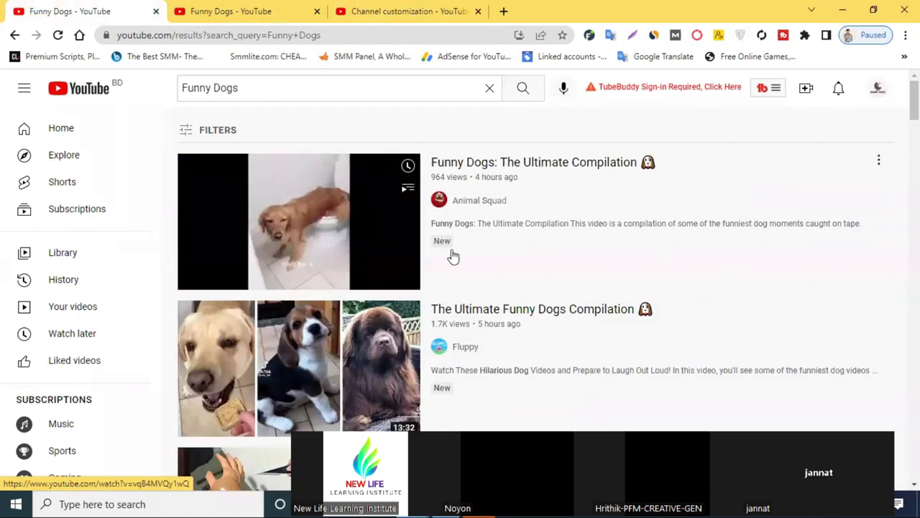
Open the Animal Squad channel's About page and read its description
{"action": "left_click", "coordinate": [476, 205]}
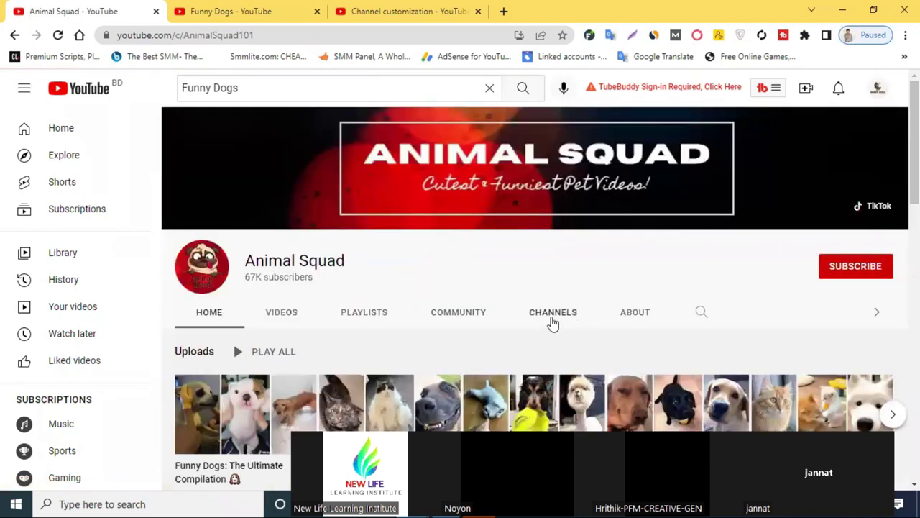
{"action": "left_click", "coordinate": [635, 312]}
{"action": "scroll", "coordinate": [558, 292], "scroll_direction": "down", "scroll_amount": 3}
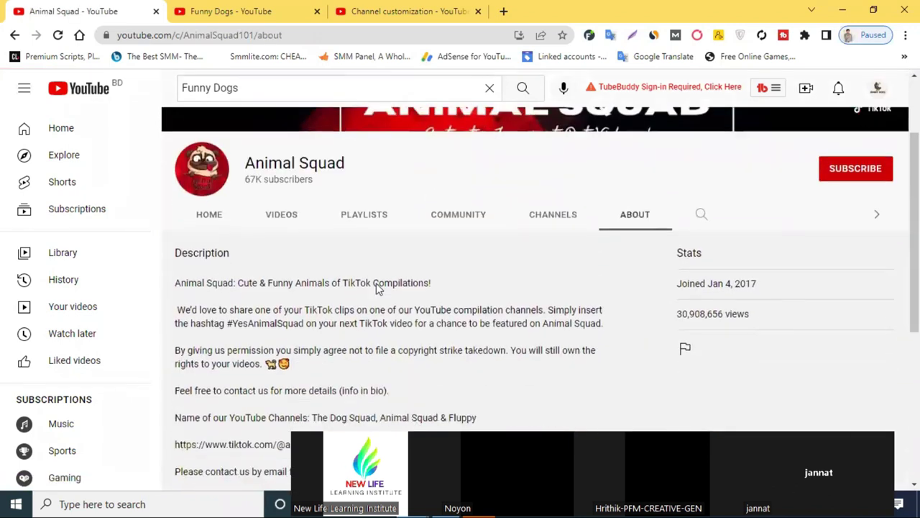
{"action": "left_click_drag", "start_coordinate": [178, 160], "coordinate": [272, 414]}
{"action": "left_click", "coordinate": [511, 343]}
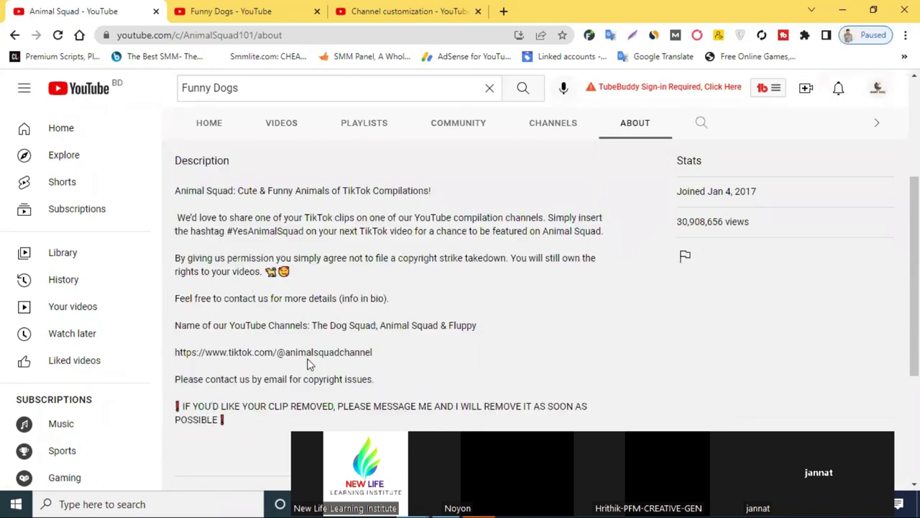
{"action": "scroll", "coordinate": [309, 364], "scroll_direction": "up", "scroll_amount": 3}
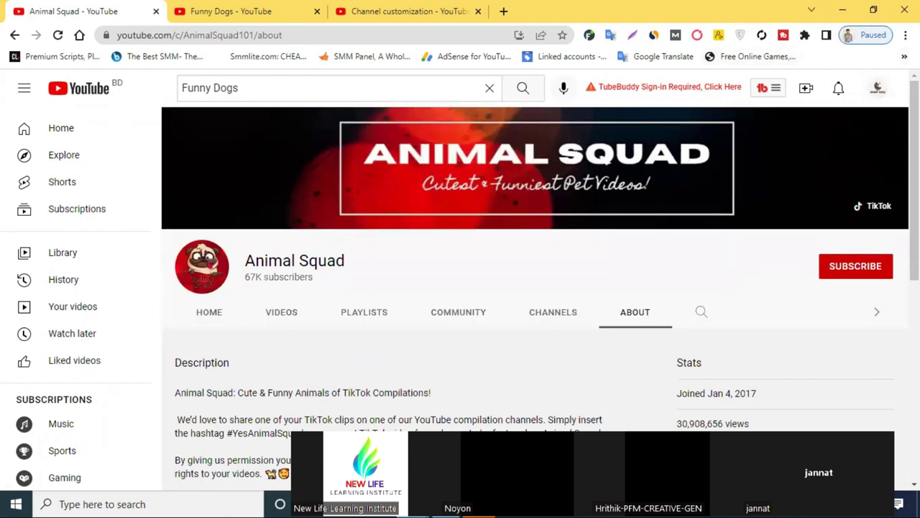
{"action": "left_click", "coordinate": [905, 56]}
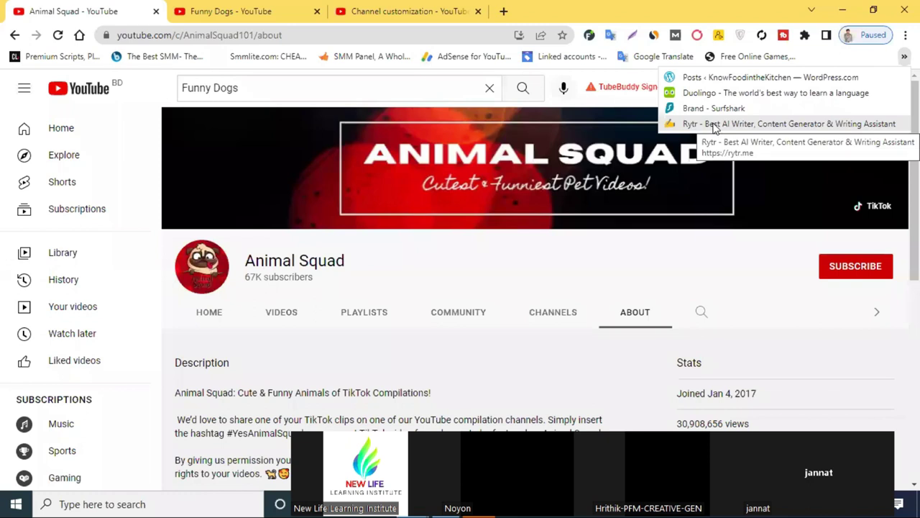
Open the Rytr website from the bookmarks and scroll through its writing form
{"action": "left_click", "coordinate": [715, 126]}
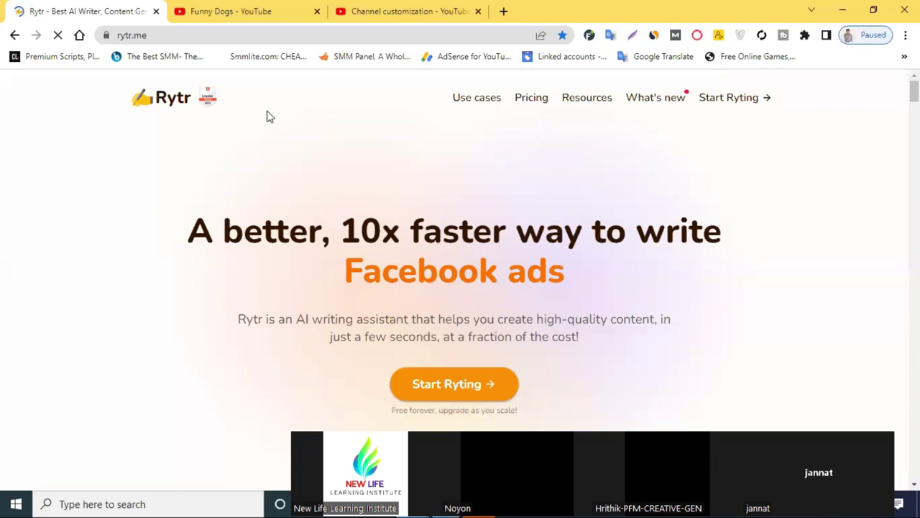
{"action": "scroll", "coordinate": [267, 116], "scroll_direction": "down", "scroll_amount": 2}
{"action": "scroll", "coordinate": [267, 113], "scroll_direction": "down", "scroll_amount": 4}
{"action": "scroll", "coordinate": [267, 110], "scroll_direction": "up", "scroll_amount": 6}
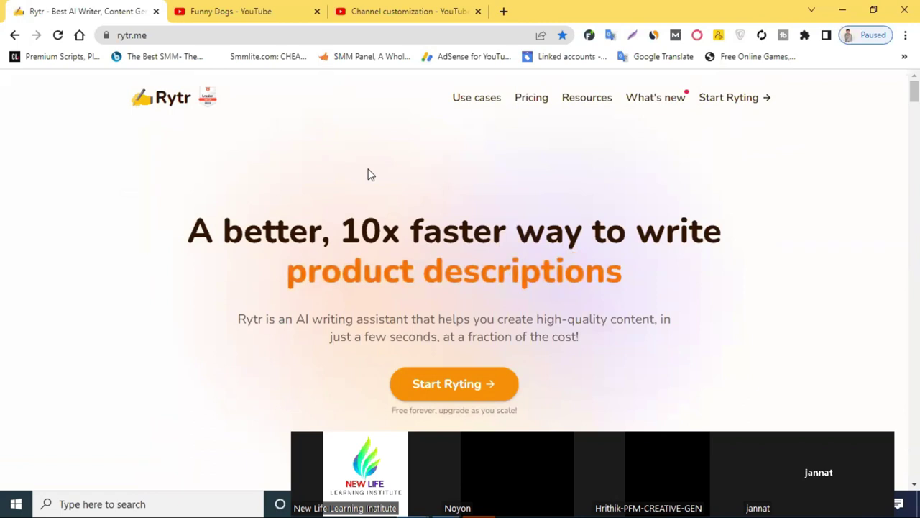
{"action": "scroll", "coordinate": [585, 247], "scroll_direction": "down", "scroll_amount": 3}
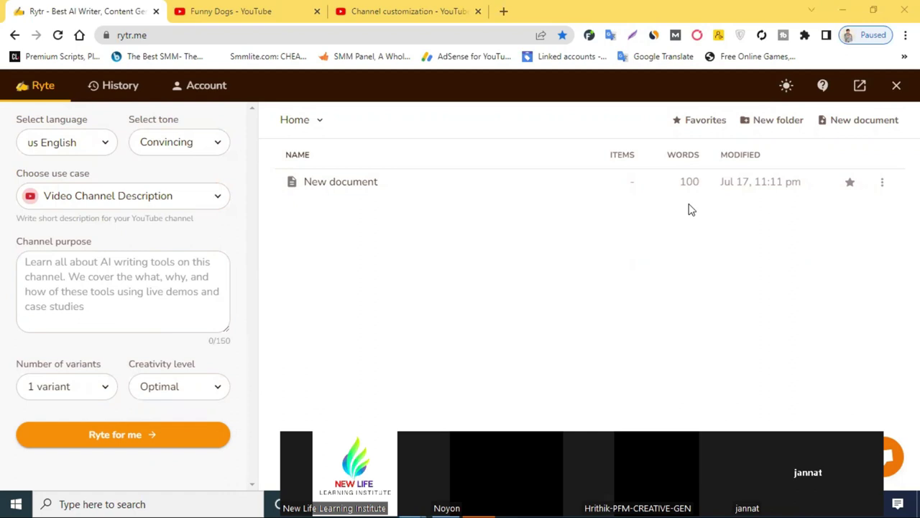
{"action": "left_click", "coordinate": [139, 308]}
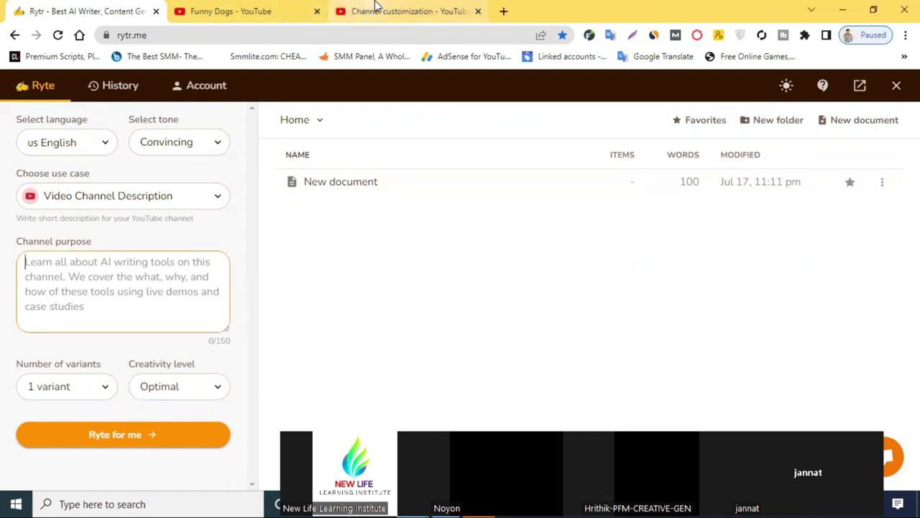
{"action": "left_click", "coordinate": [371, 9]}
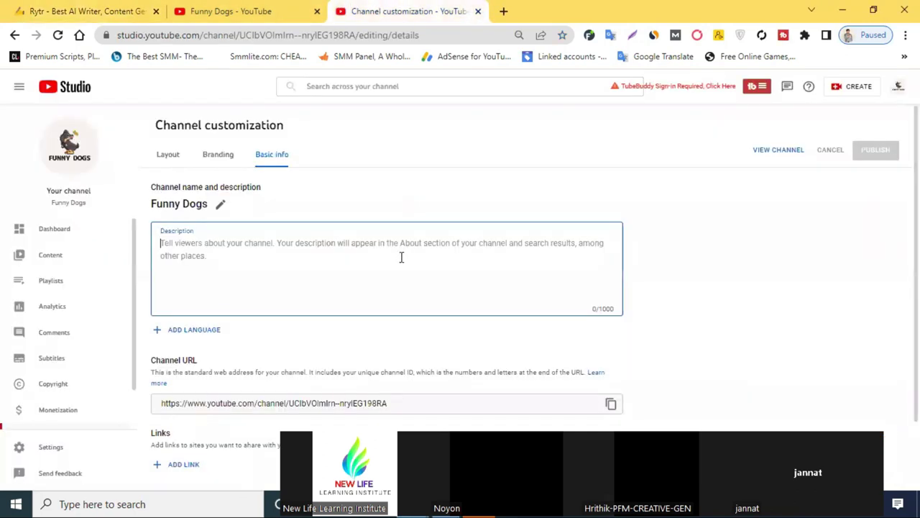
{"action": "triple_click", "coordinate": [185, 205]}
{"action": "right_click", "coordinate": [185, 206]}
{"action": "left_click", "coordinate": [219, 216]}
{"action": "left_click", "coordinate": [83, 11]}
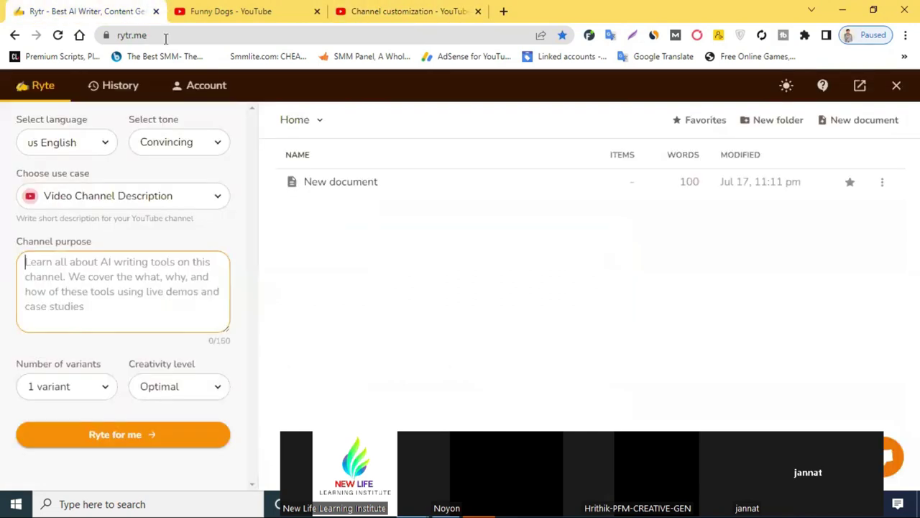
{"action": "right_click", "coordinate": [99, 276]}
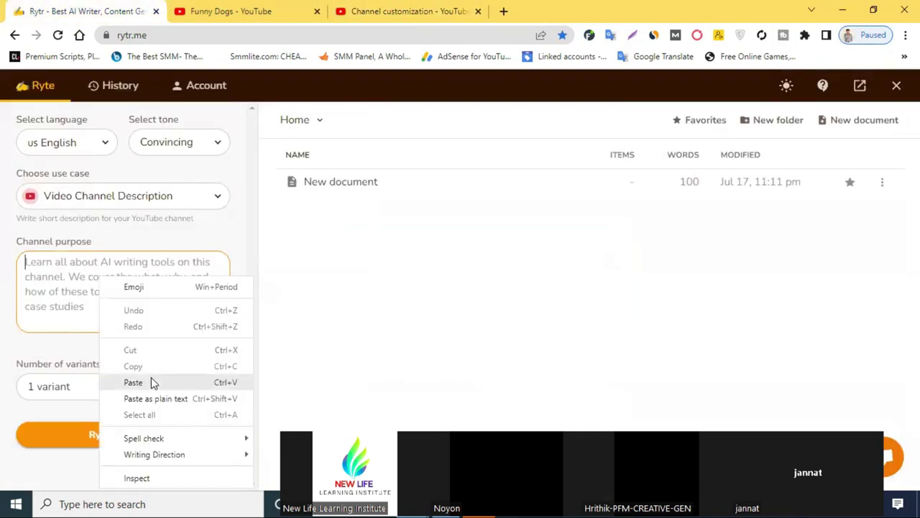
{"action": "left_click", "coordinate": [150, 381]}
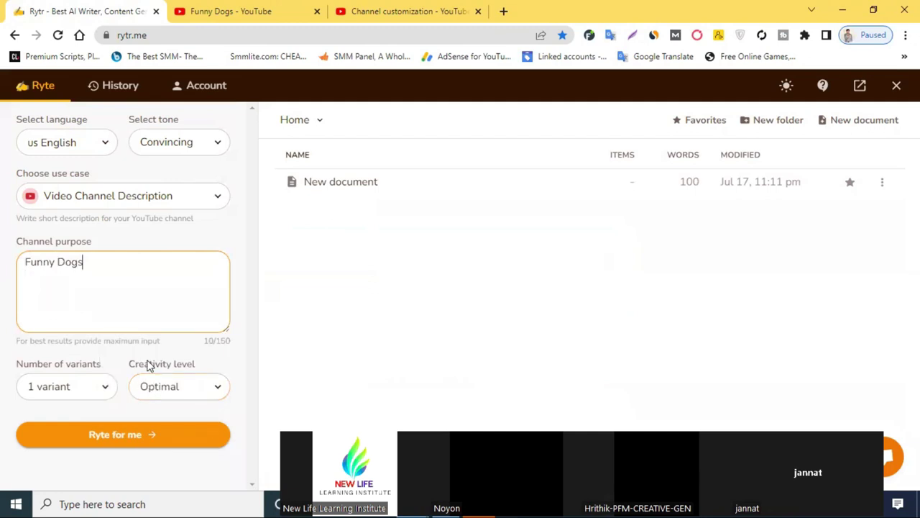
Browse Rytr's use-case list, keeping Video Channel Description selected
{"action": "left_click", "coordinate": [129, 205]}
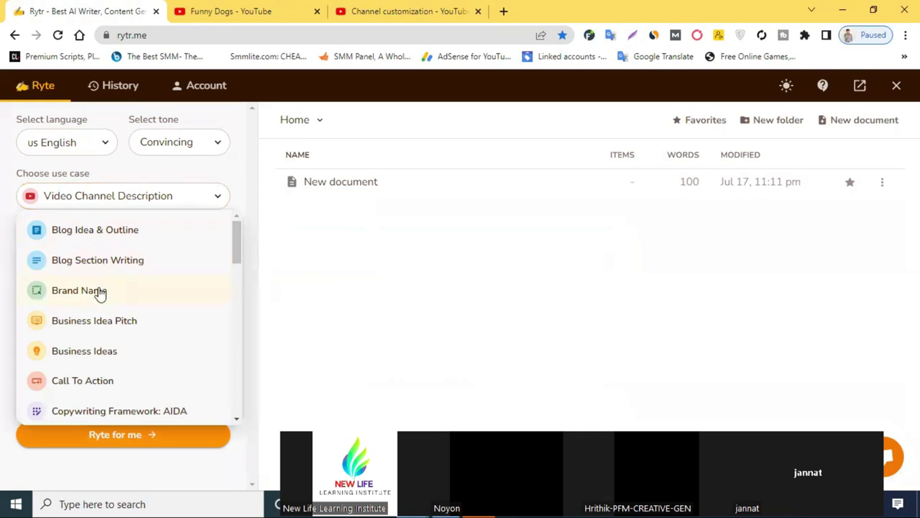
{"action": "scroll", "coordinate": [100, 289], "scroll_direction": "down", "scroll_amount": 15}
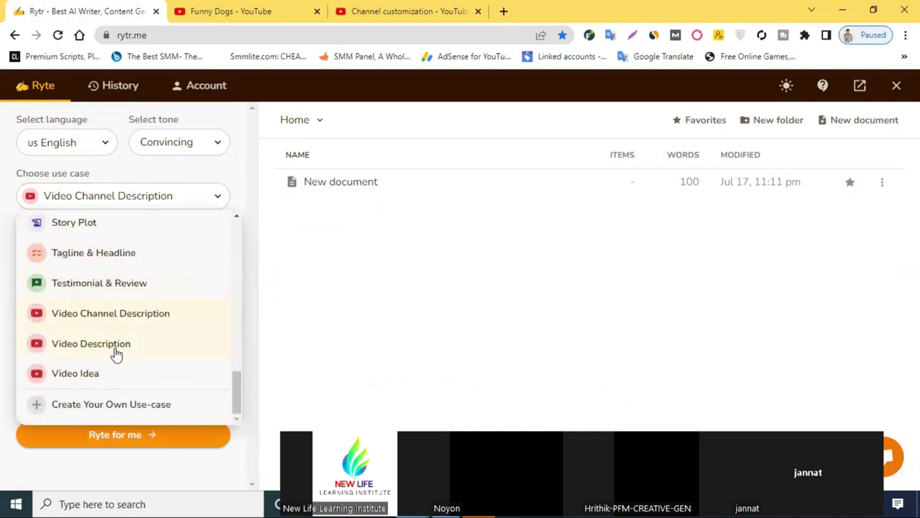
{"action": "scroll", "coordinate": [137, 341], "scroll_direction": "up", "scroll_amount": 3}
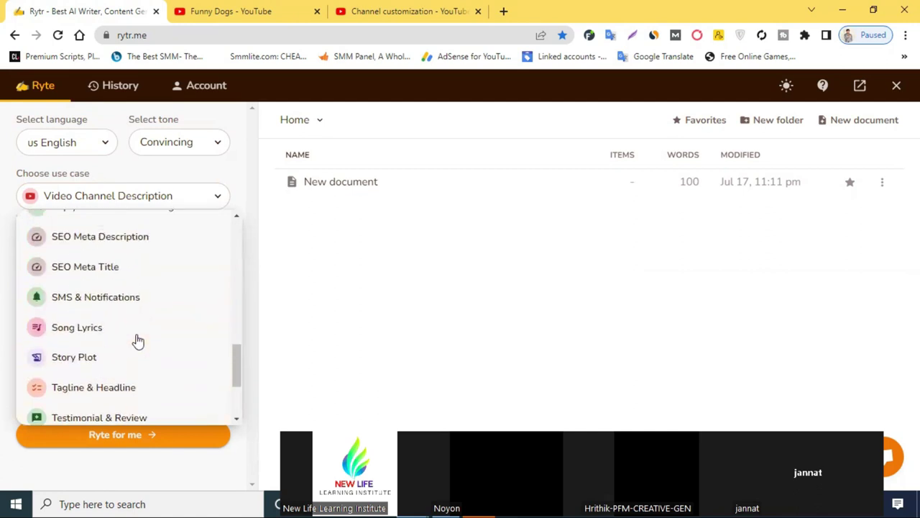